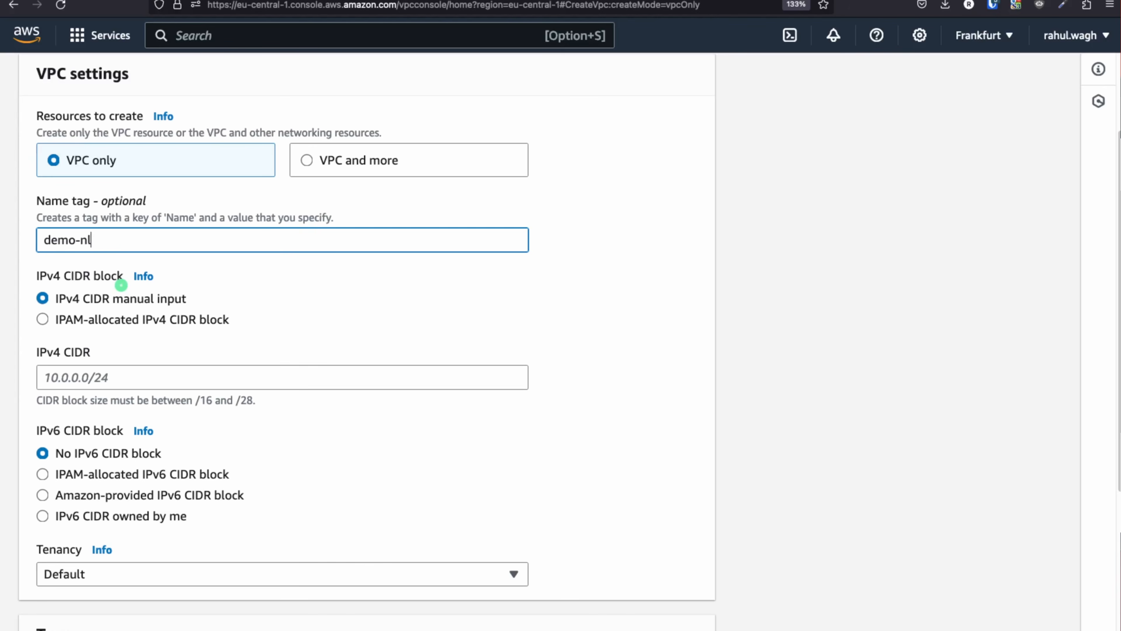
Name the VPC demo-nlb-vpc, give it IPv4 CIDR 11.0.0.0/16, and create it
type("pc")
scroll(120, 431, "down", 2)
left_click(62, 334)
type("11.0.0.0/16")
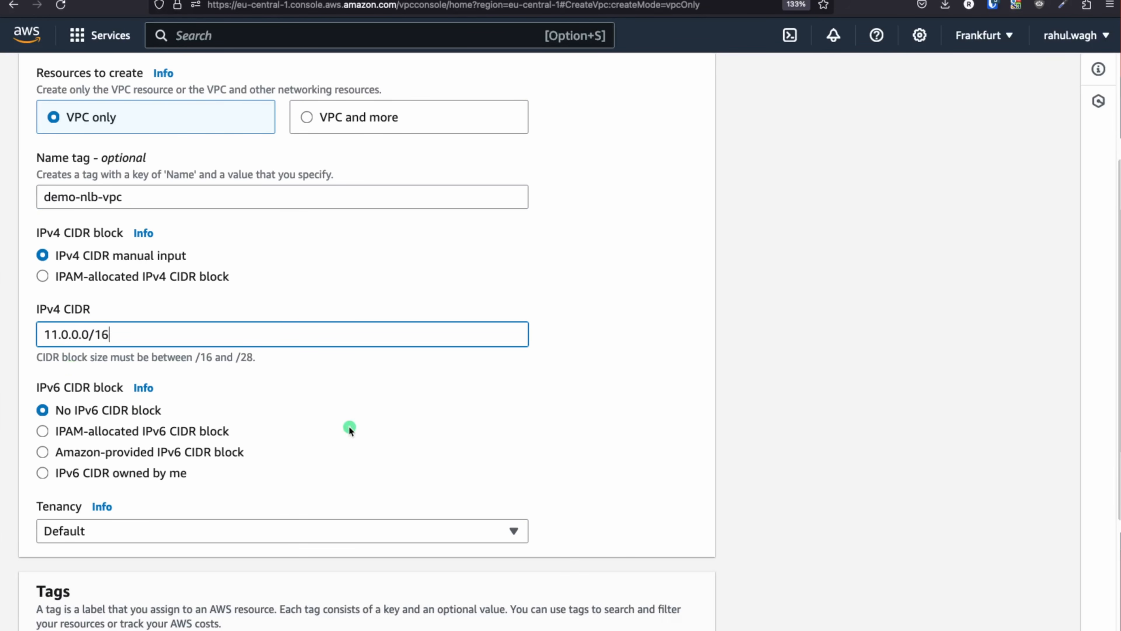
scroll(350, 428, "down", 4)
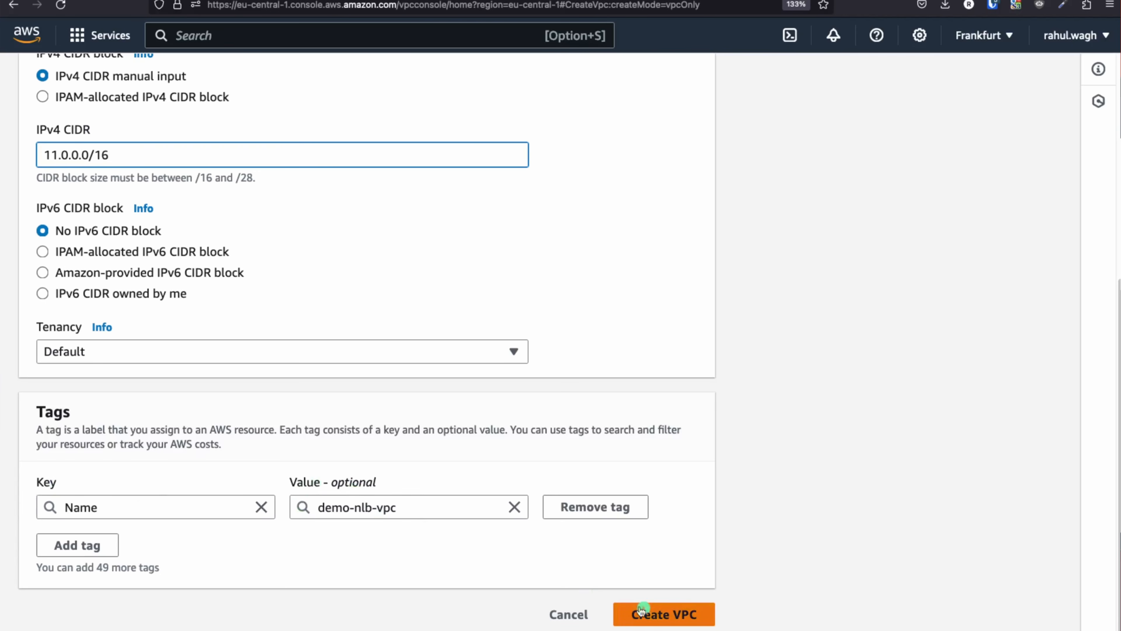
left_click(656, 614)
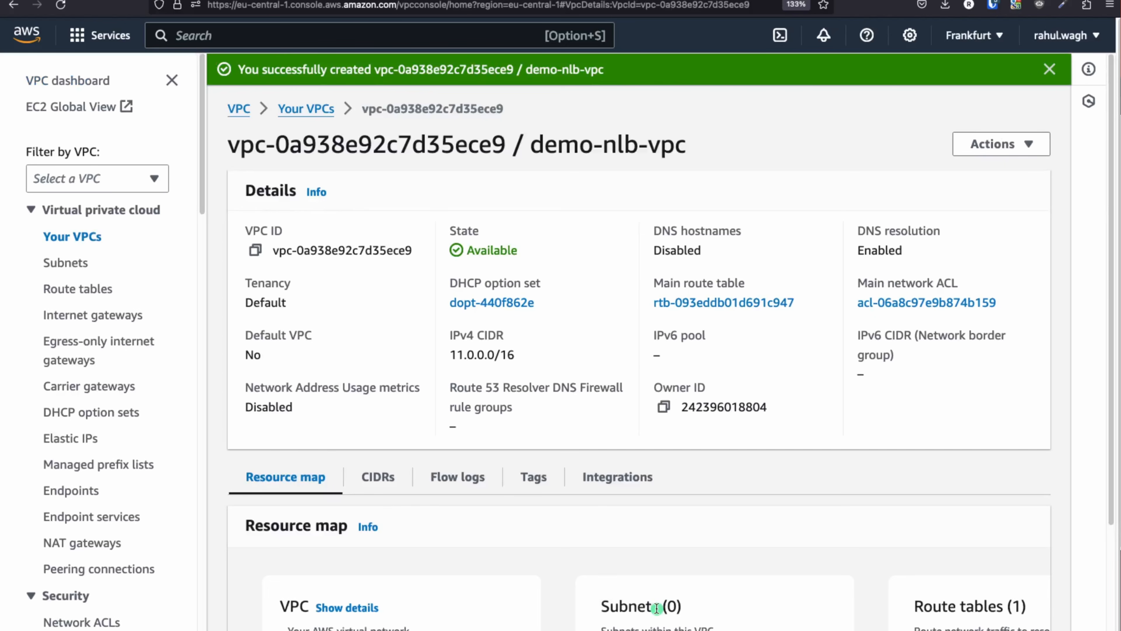
Go back to the VPC list and reopen demo-nlb-vpc's details page
left_click(233, 114)
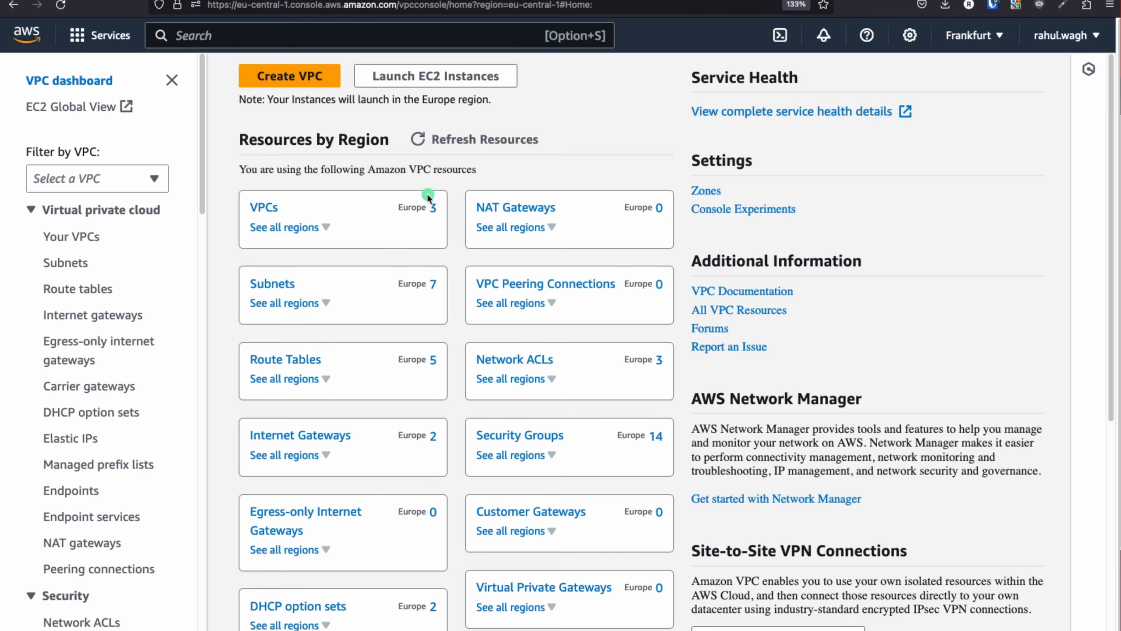
left_click(258, 211)
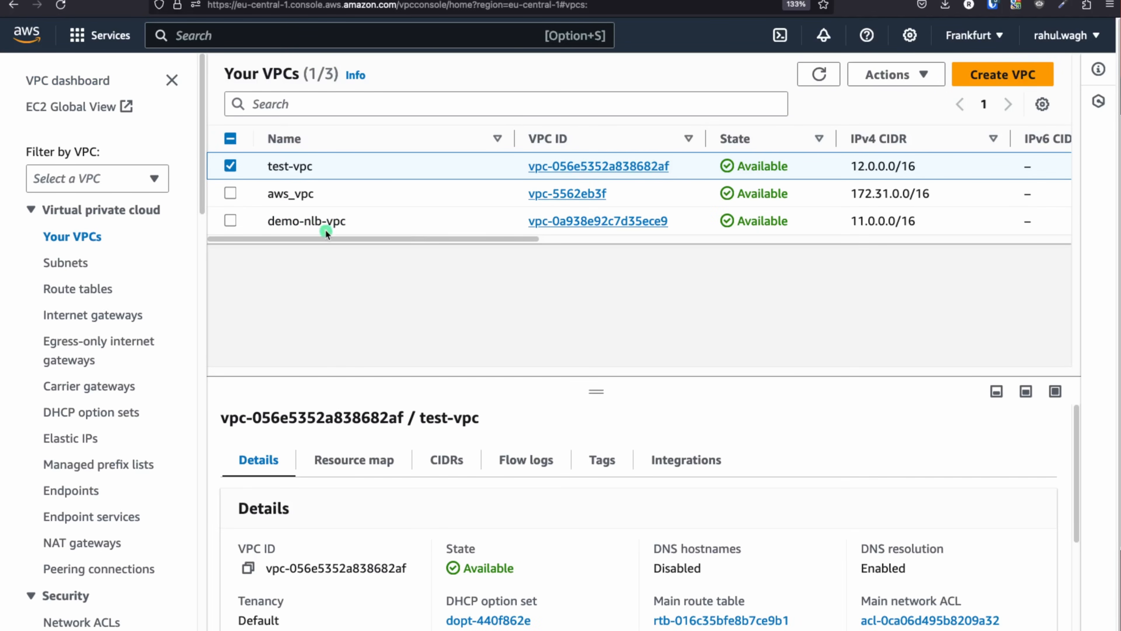
left_click_drag(348, 220, 268, 221)
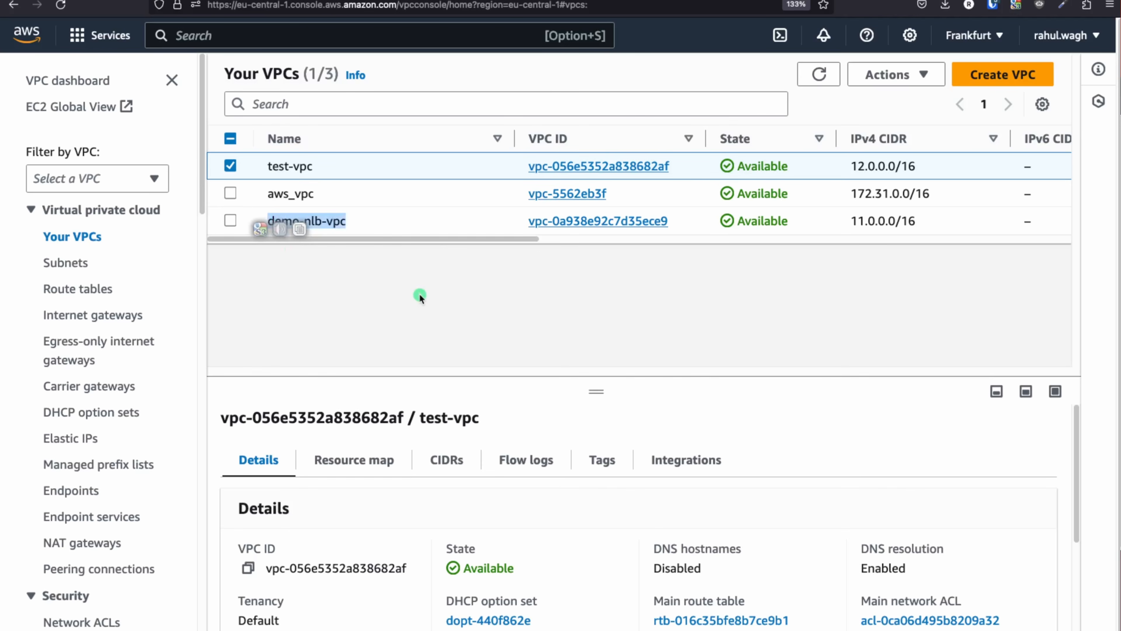
left_click(615, 221)
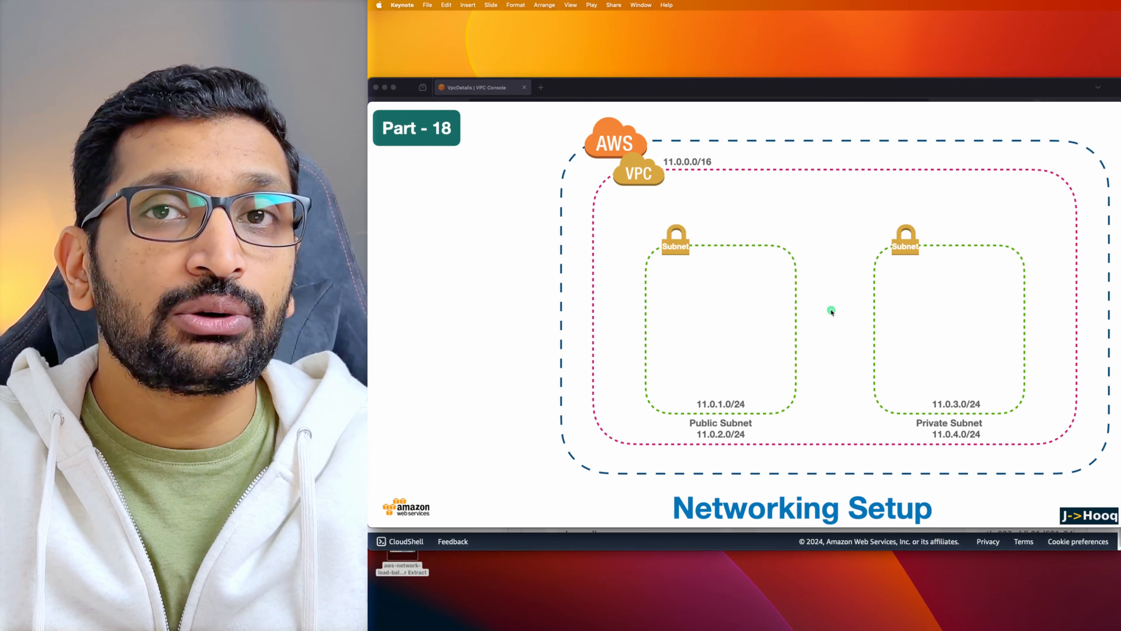
key("super+Tab")
key("super+Tab")
key("super+Tab")
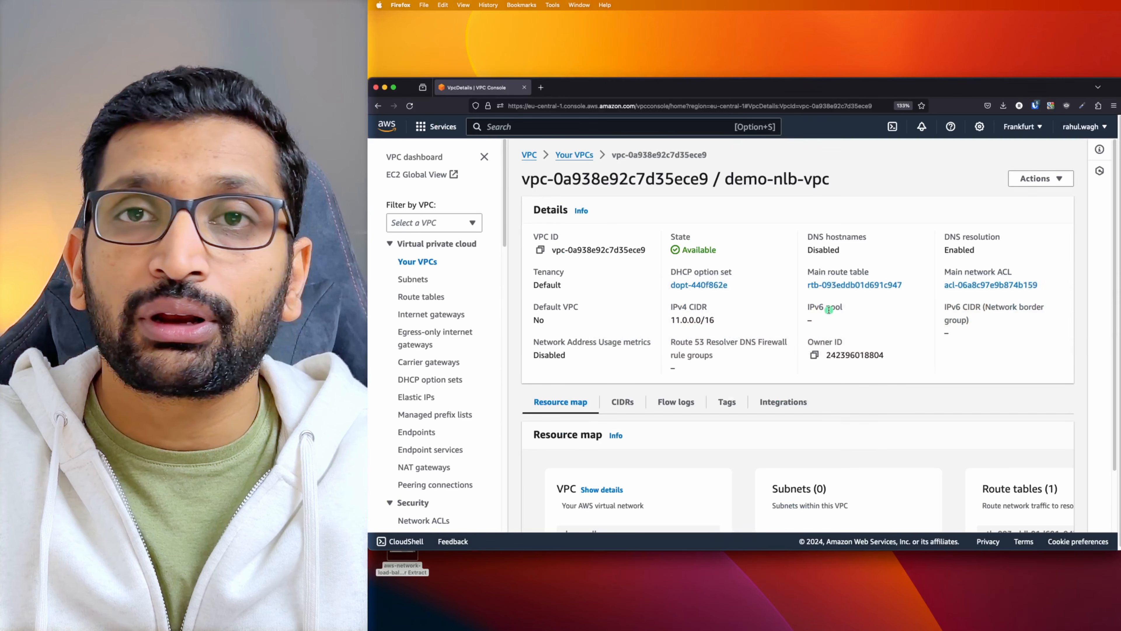
Go from the VPC dashboard to Subnets and start a new subnet
left_click(417, 157)
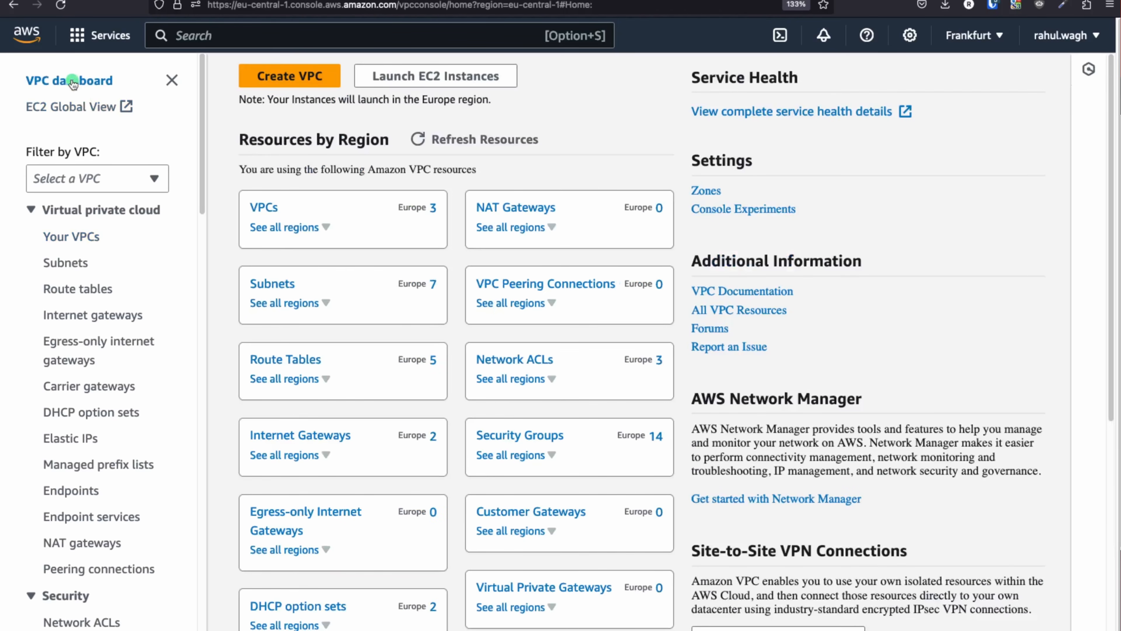
left_click(267, 285)
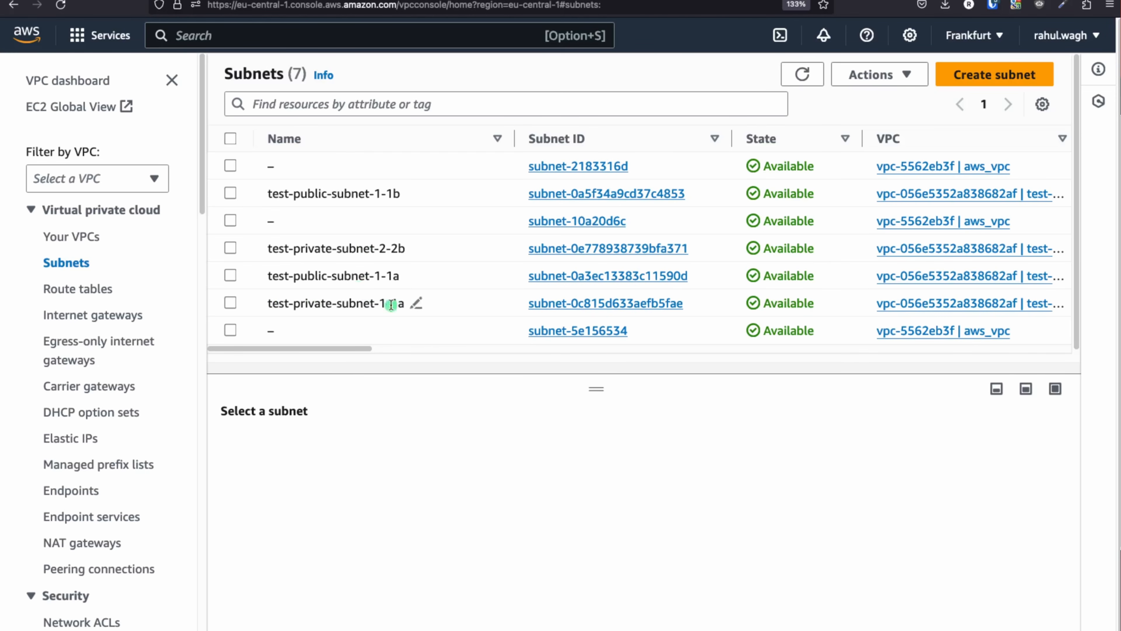
left_click(982, 76)
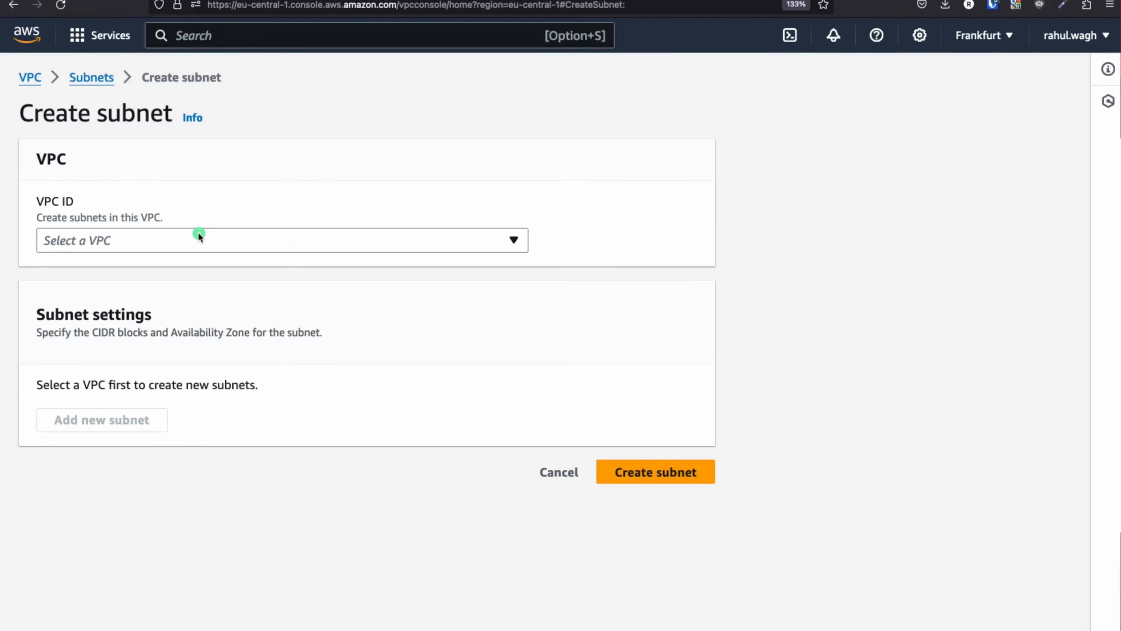
Check the networking slide in Keynote, then bring up the subnet's VPC ID choices
key("super+Tab")
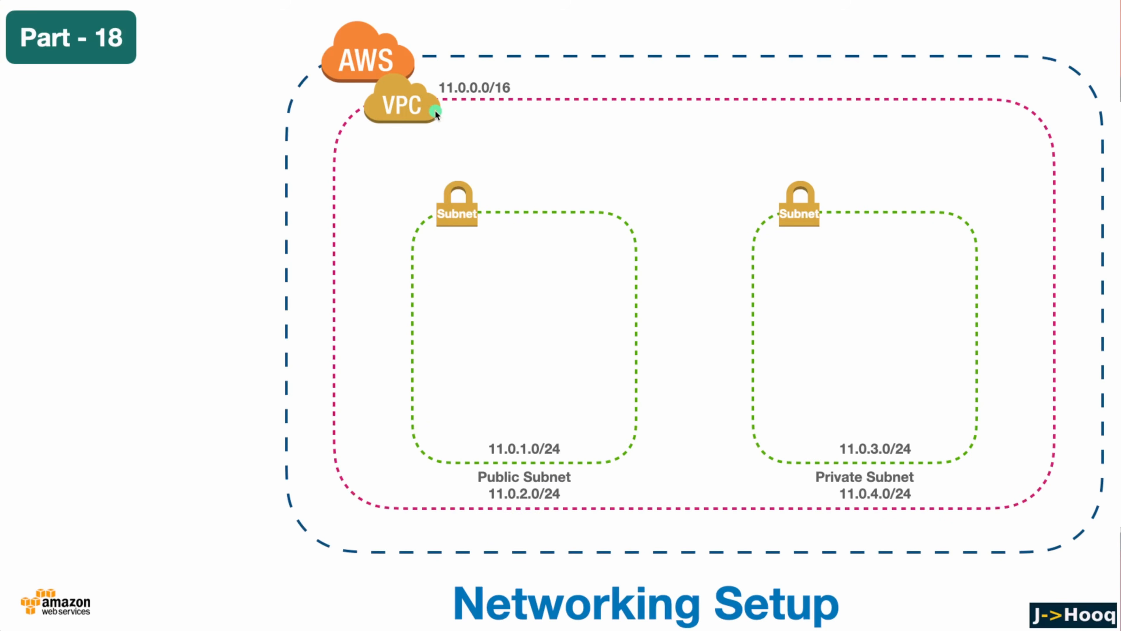
key("super+Tab")
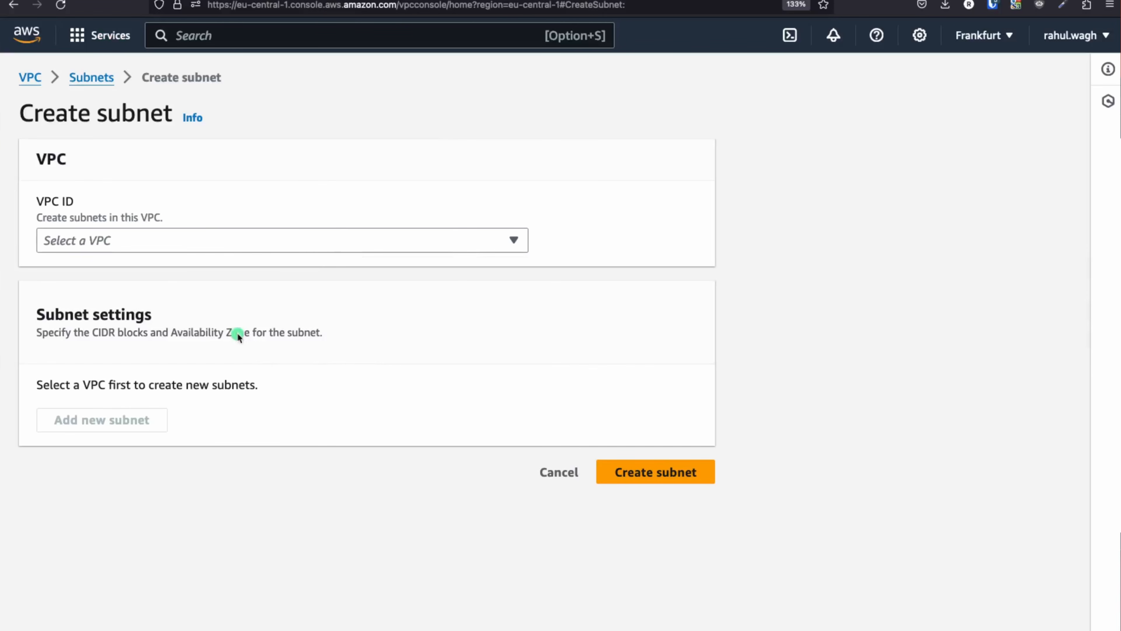
left_click(239, 234)
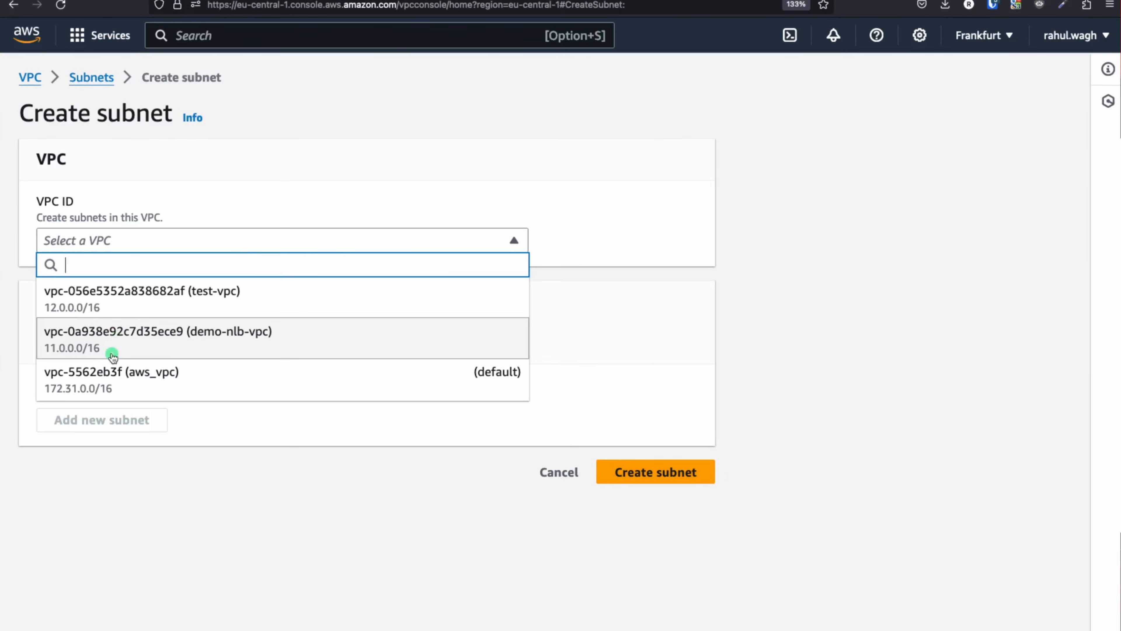
Assign the subnet to demo-nlb-vpc and name it demo-nlb-public-subnet-1a
left_click(212, 343)
scroll(359, 334, "down", 3)
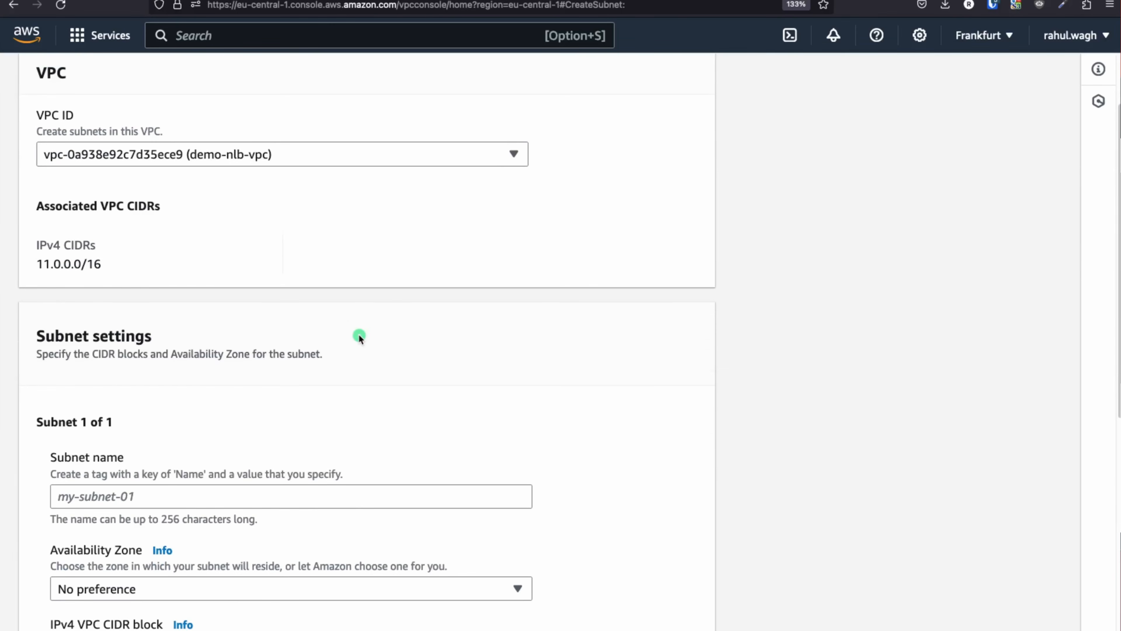
scroll(147, 351, "down", 3)
left_click(120, 311)
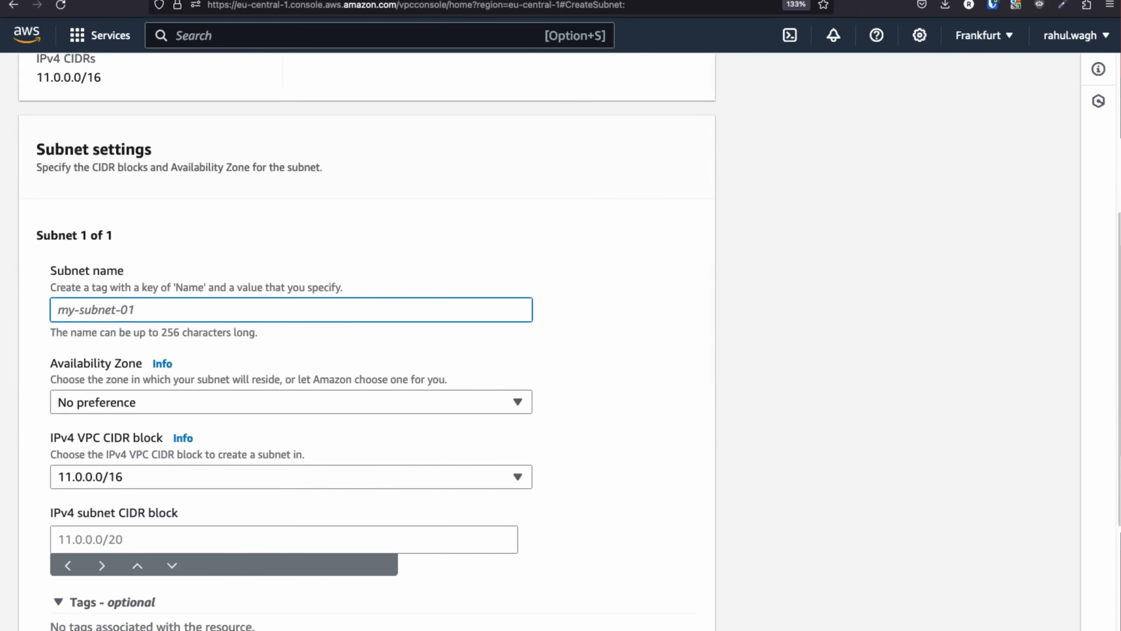
type("demo-su")
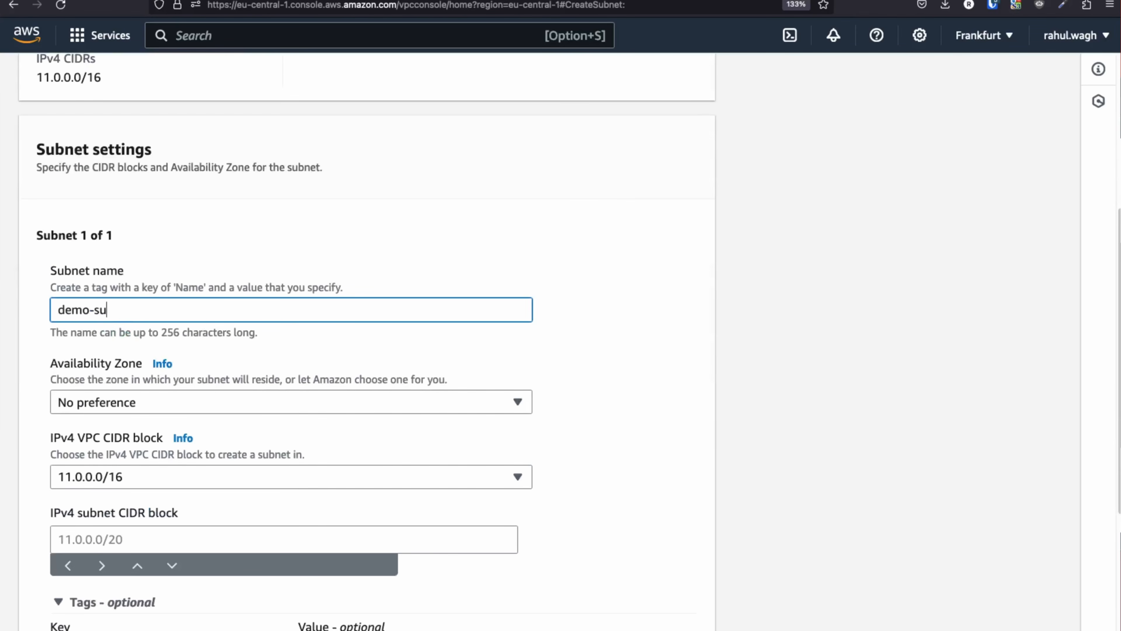
key("BackSpace")
key("BackSpace")
type("nlb-public-subnet-1a")
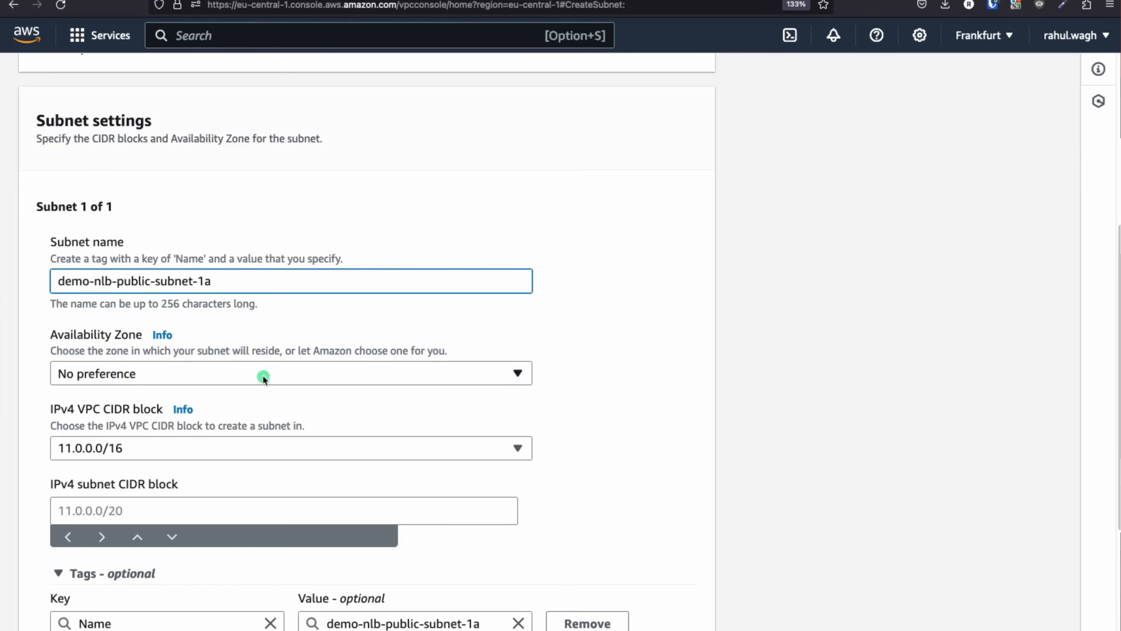
Put the subnet in Availability Zone eu-central-1a
left_click(264, 377)
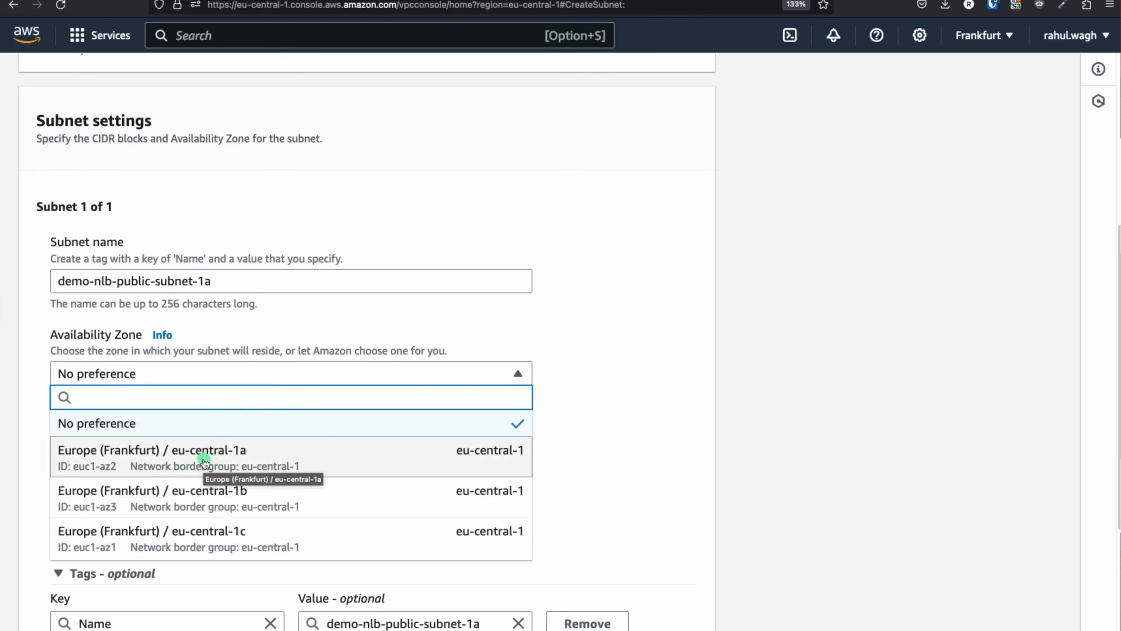
left_click(236, 460)
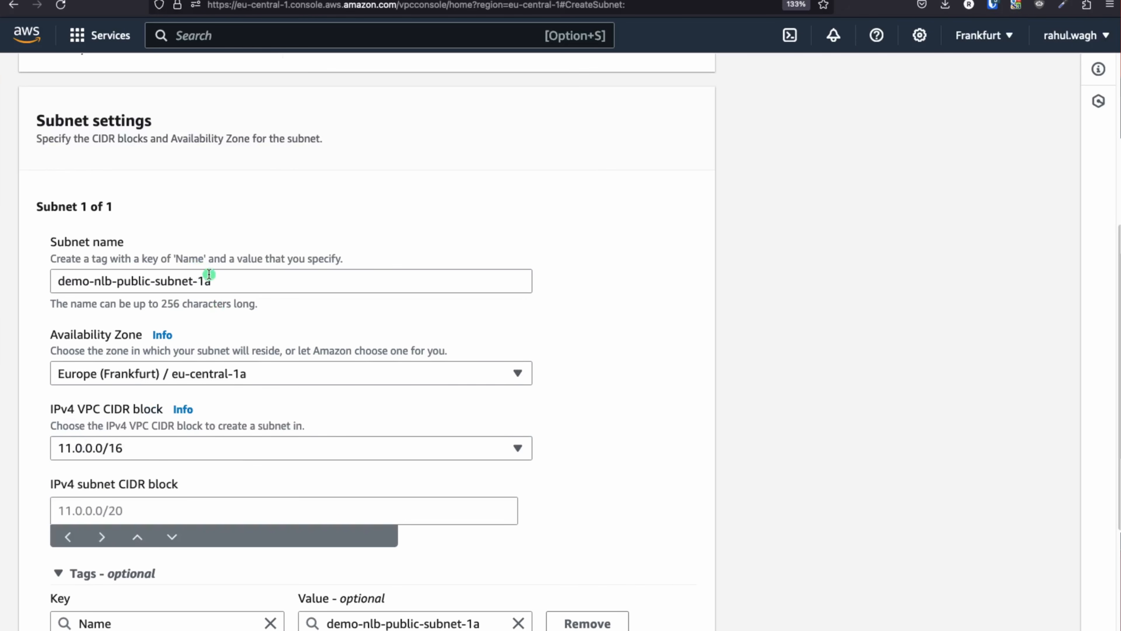
scroll(141, 469, "down", 3)
Enter 11.0.1.0/24 as the subnet CIDR, briefly trying /16 before reverting to /24
left_click(85, 414)
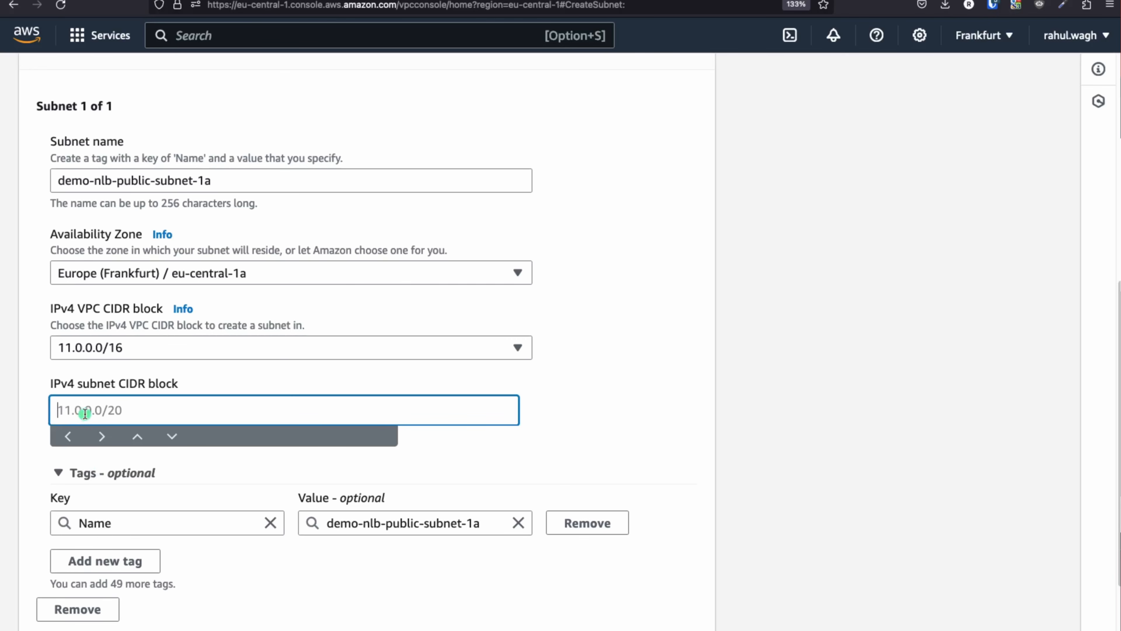
type("11")
type(".0.1.0/24")
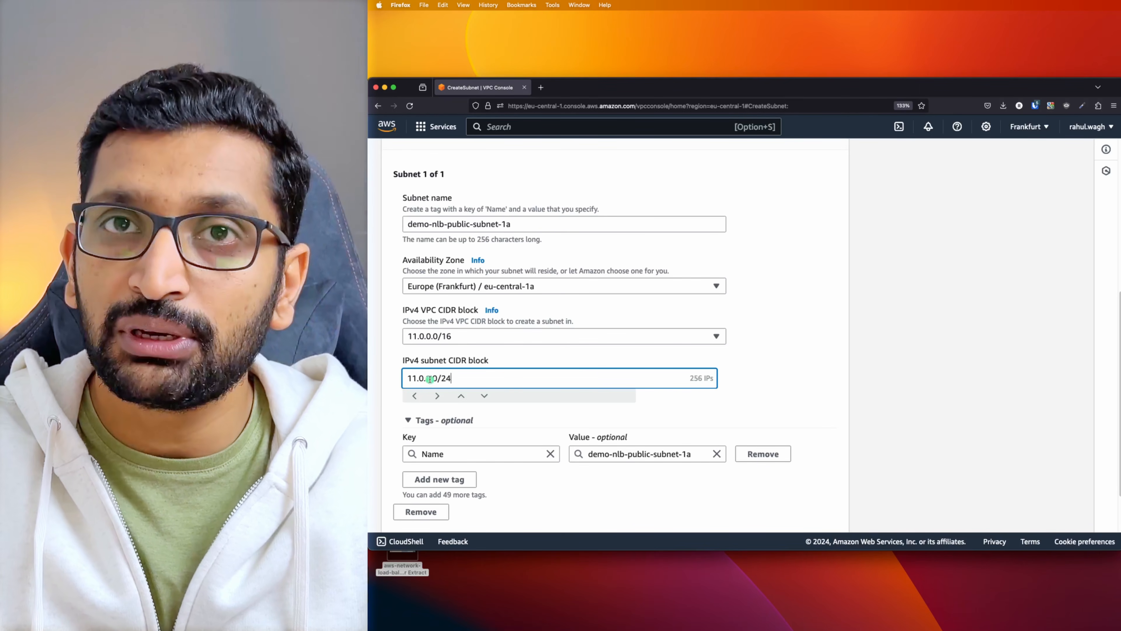
left_click(438, 395)
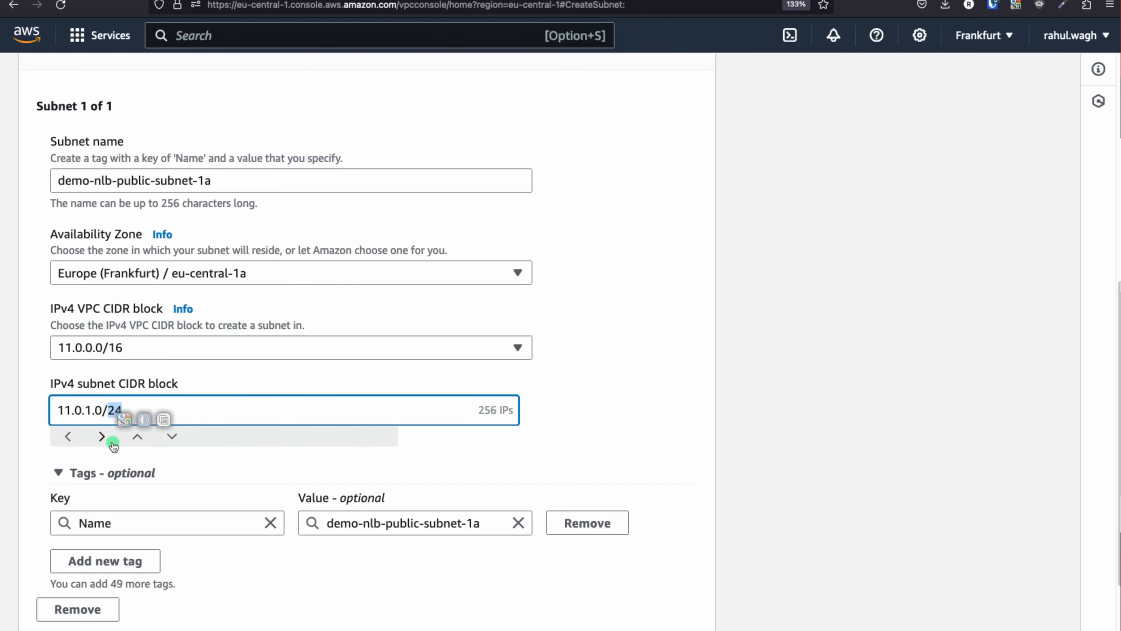
type("16")
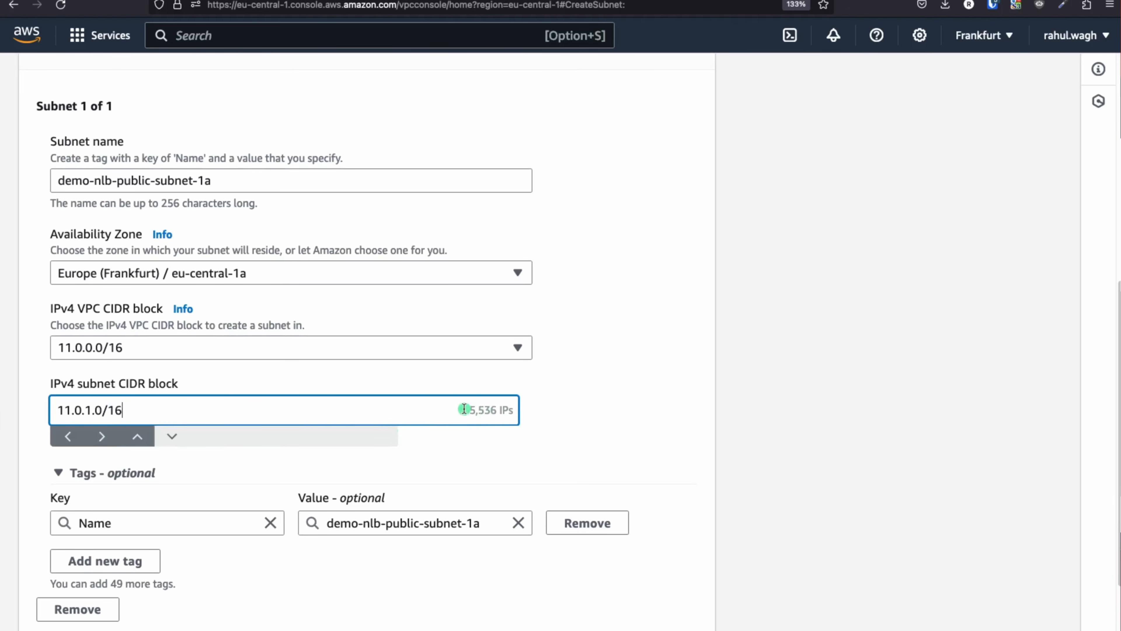
double_click(120, 409)
type("24")
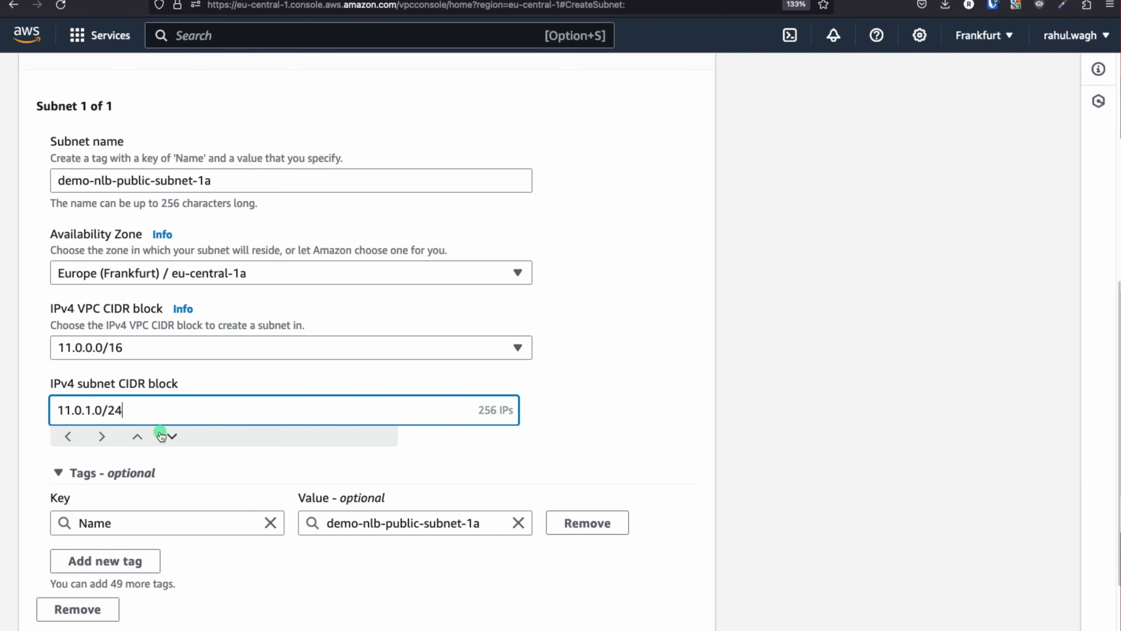
left_click(568, 428)
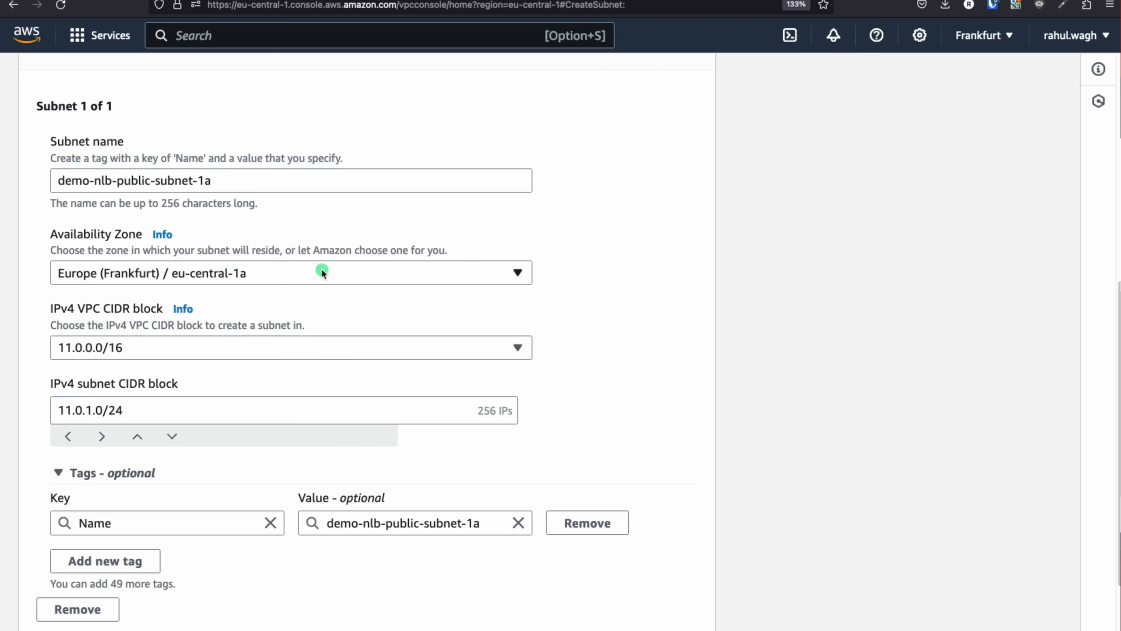
scroll(321, 269, "down", 3)
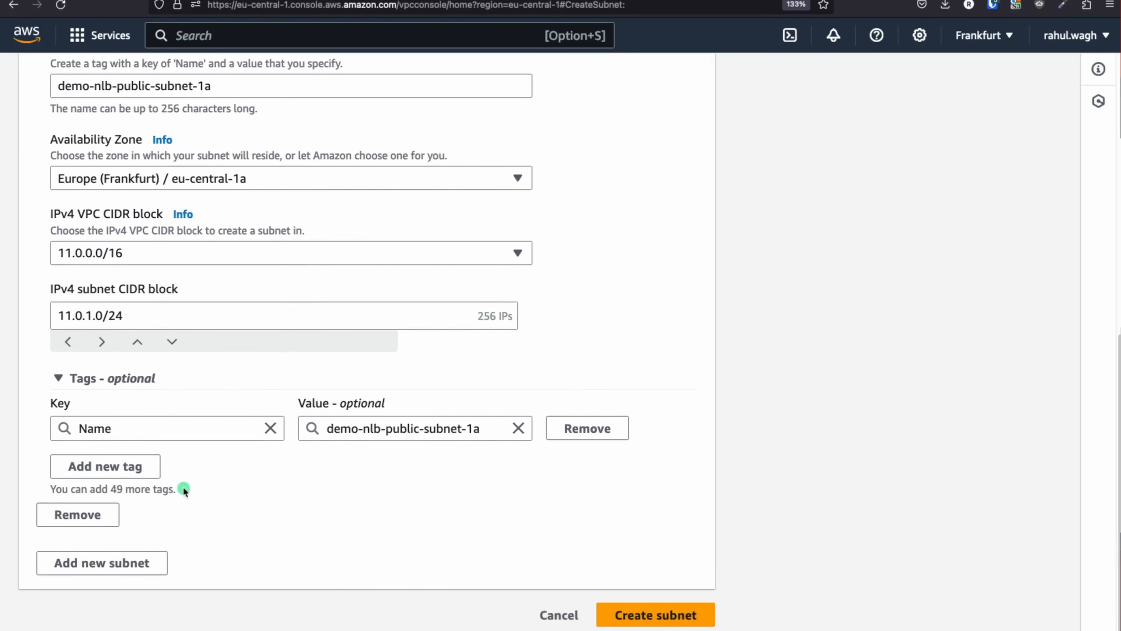
Add a second subnet entry named demo-nlb-public-subnet-1b, adapted from the first name
left_click(129, 562)
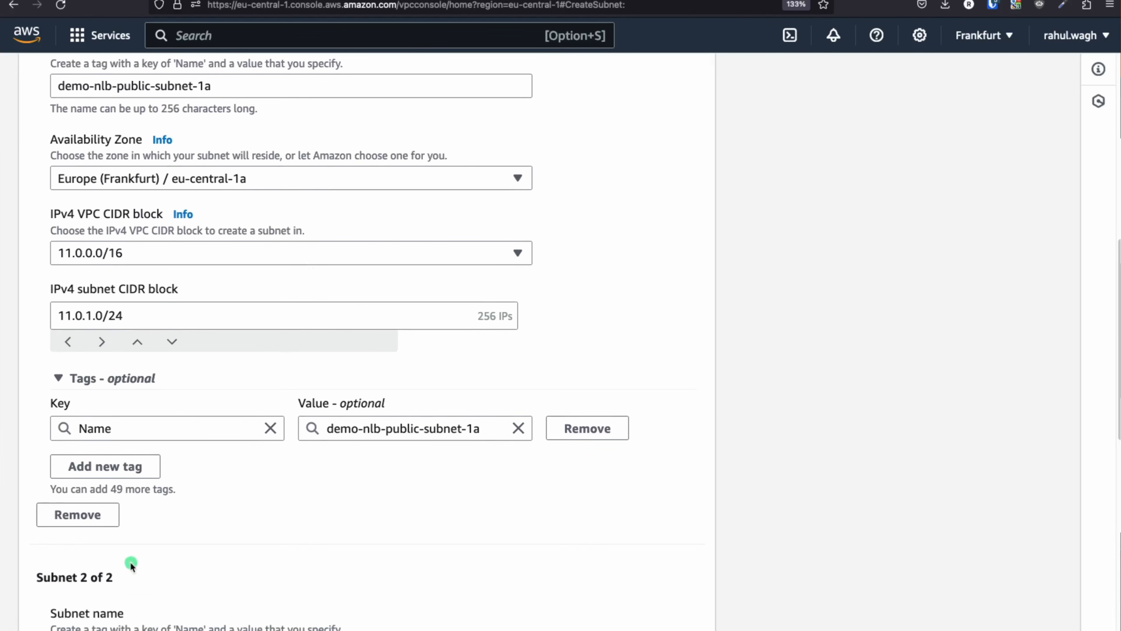
triple_click(186, 83)
key("super+c")
scroll(283, 393, "down", 7)
left_click(132, 408)
key("super+v")
key("BackSpace")
type("b")
Place the second subnet in eu-central-1b
left_click(354, 500)
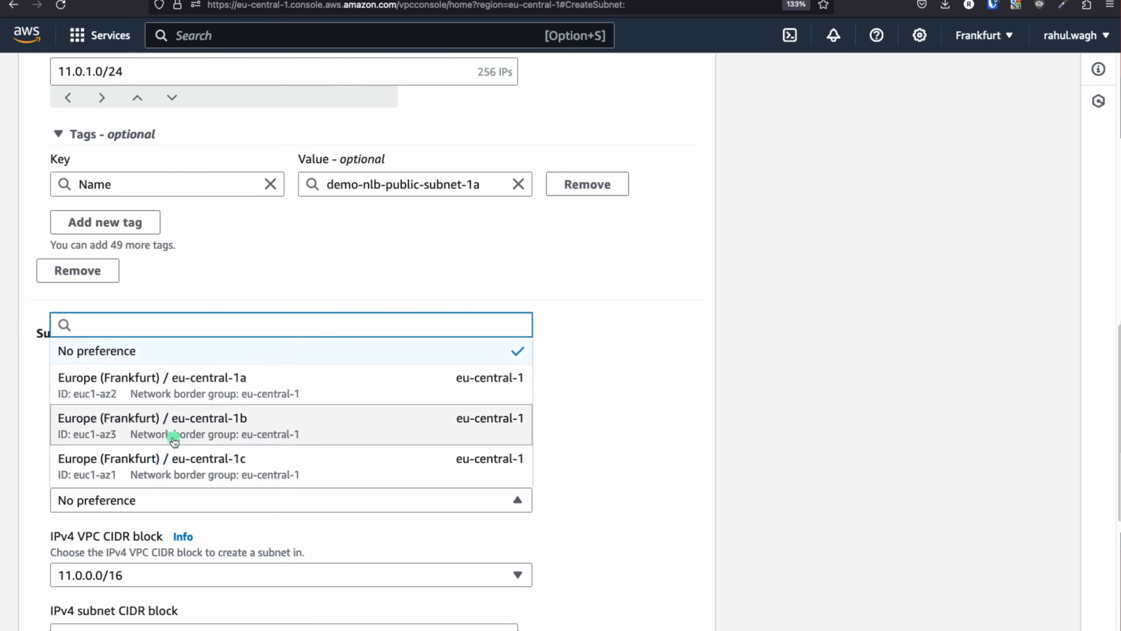
left_click(275, 431)
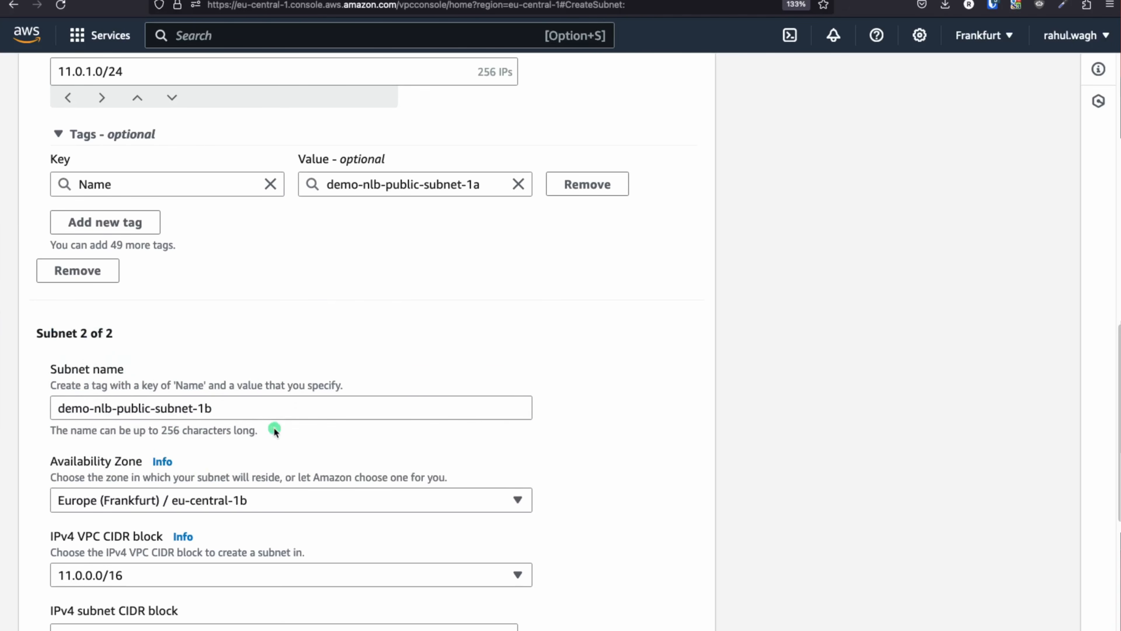
scroll(589, 422, "down", 3)
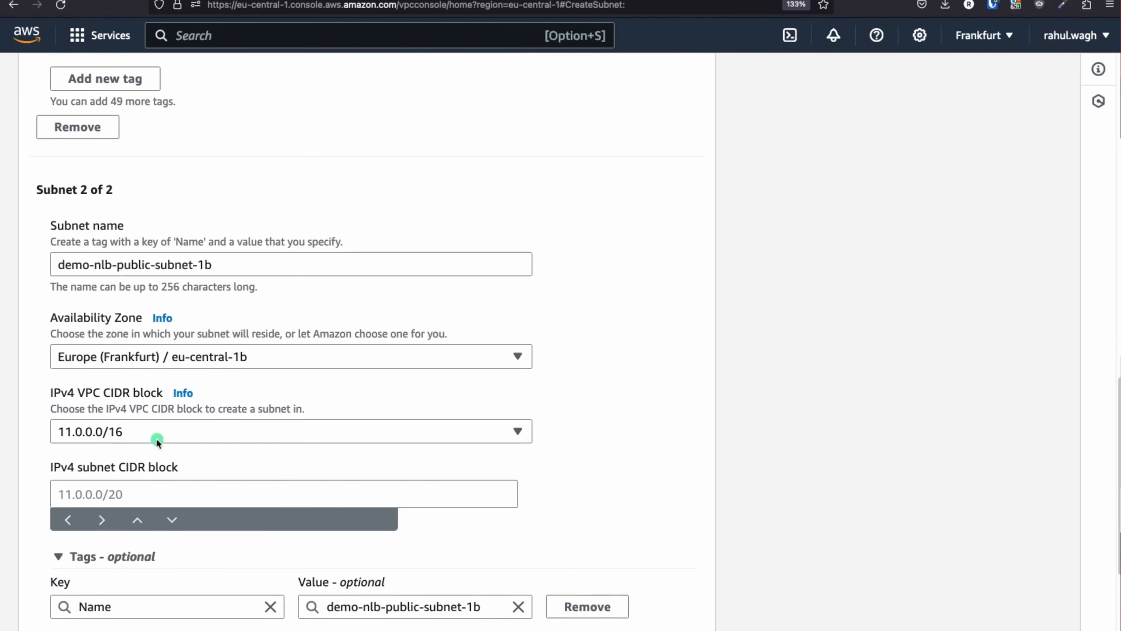
scroll(156, 450, "up", 10)
scroll(133, 486, "down", 2)
Give the second subnet CIDR 11.0.2.0/24, starting from a copy of 11.0.1.0/24
triple_click(133, 466)
key("super+c")
scroll(353, 495, "down", 4)
scroll(398, 486, "down", 10)
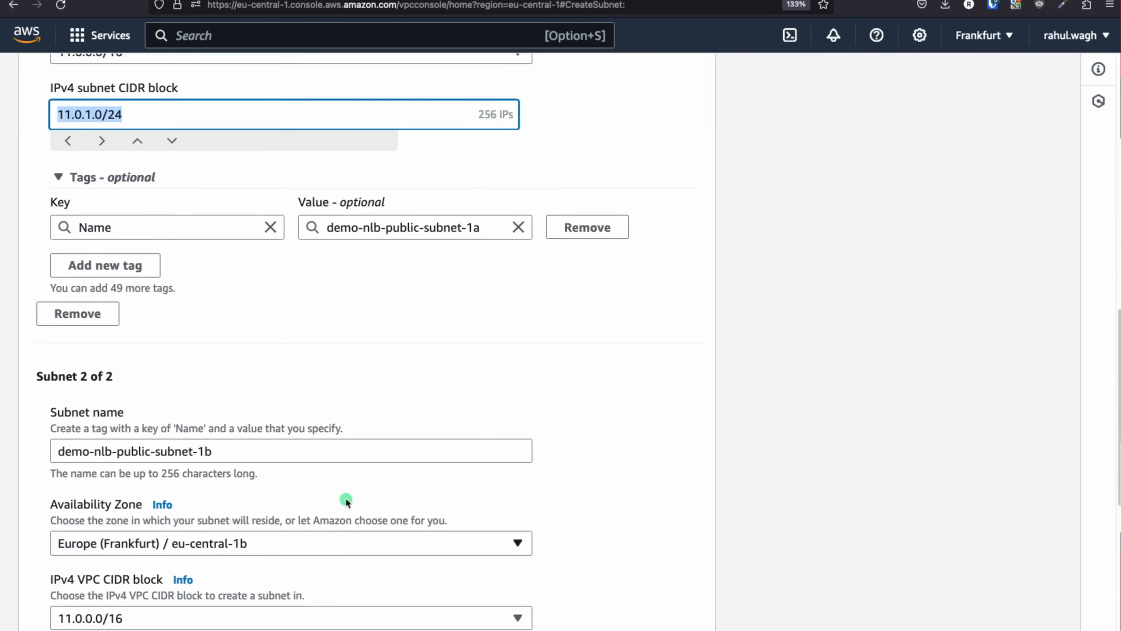
left_click(102, 422)
key("super+v")
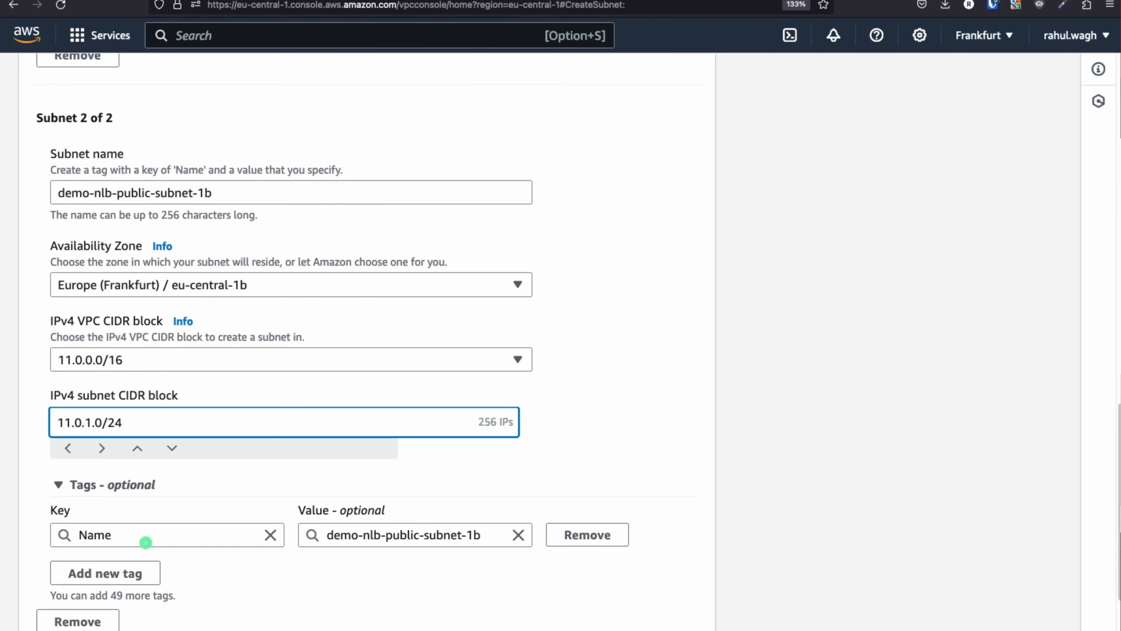
left_click(606, 409)
scroll(602, 407, "down", 2)
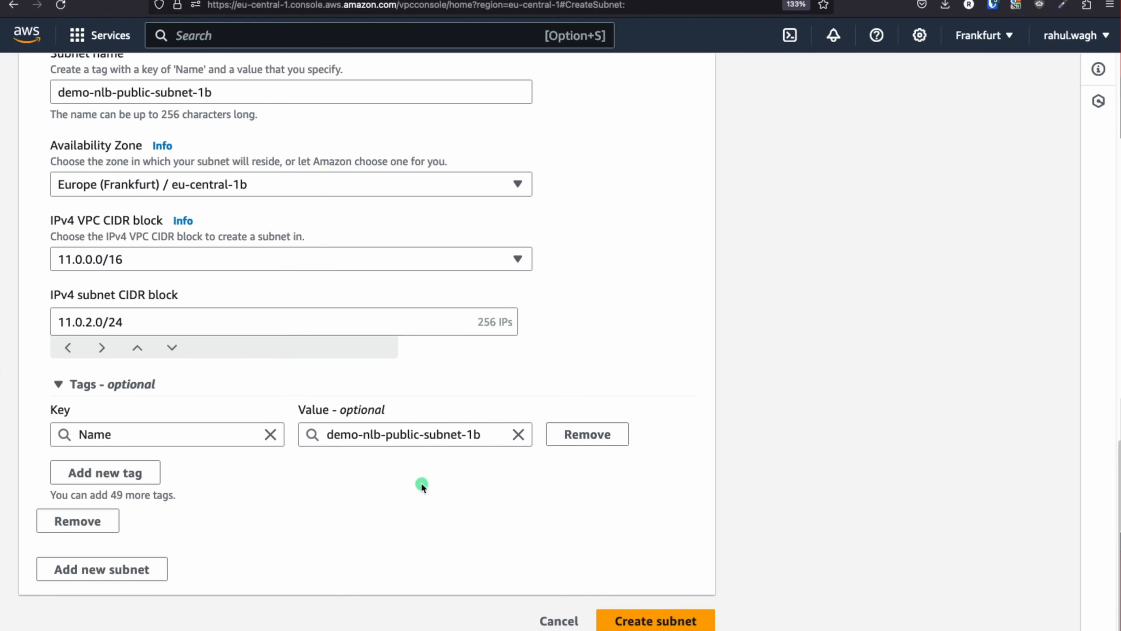
Add a third subnet entry and undo a CIDR mistakenly pasted into its name
left_click(117, 571)
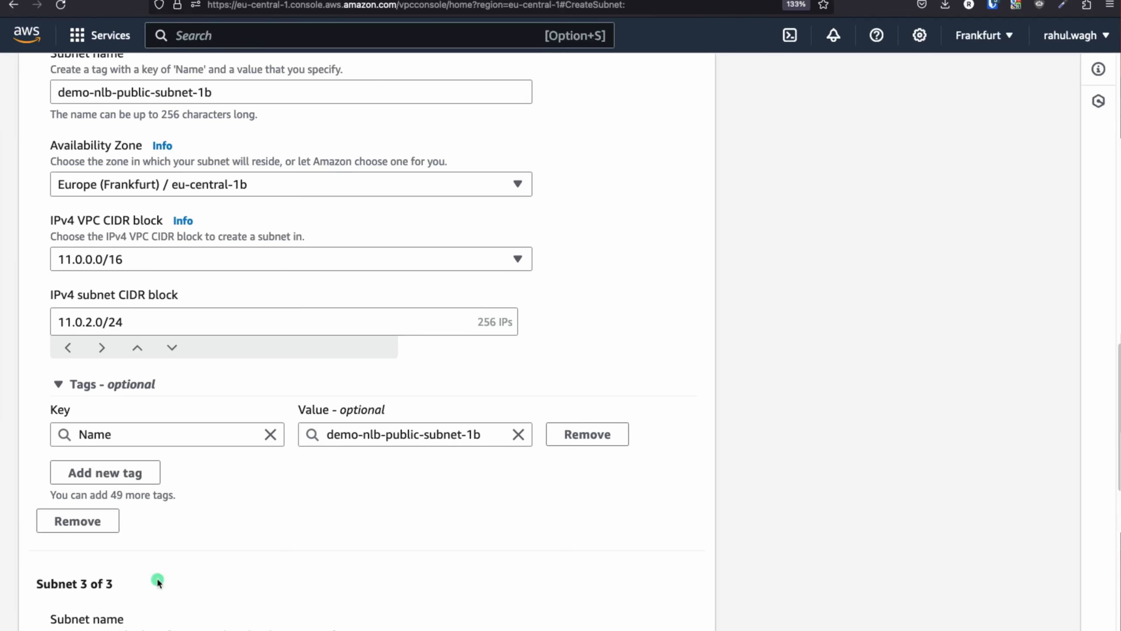
scroll(335, 556, "down", 3)
scroll(335, 556, "down", 3)
left_click(131, 329)
type("11.0.2.0/24")
key("super+z")
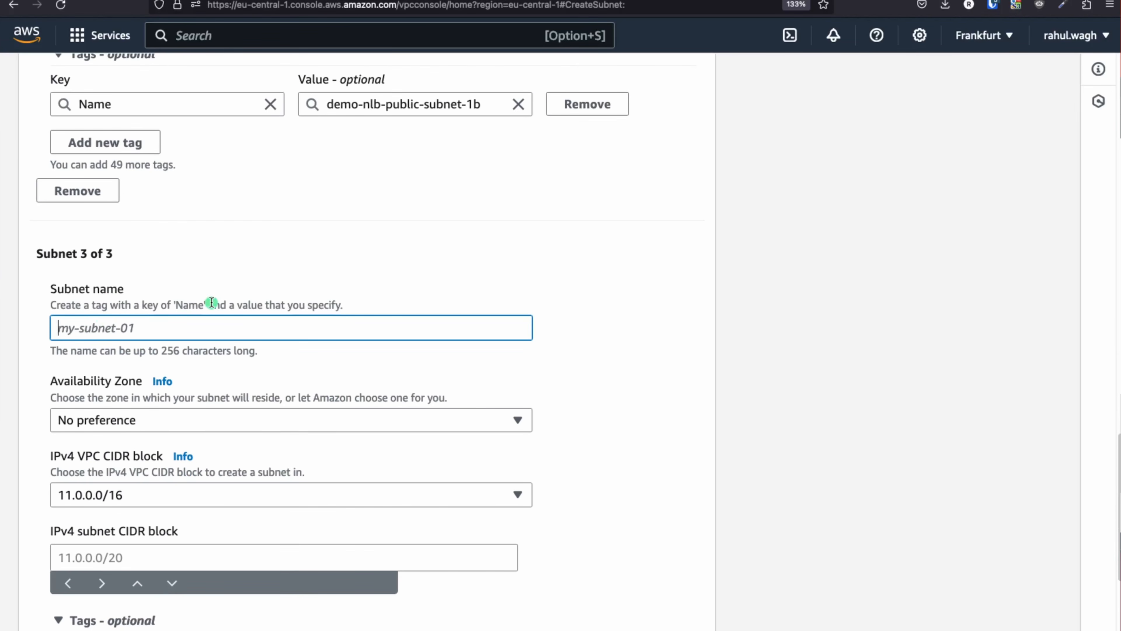
scroll(211, 304, "up", 3)
scroll(211, 305, "up", 6)
Name the third subnet demo-nlb-private-subnet-1a by editing a copy of the second's name
left_click(202, 306)
triple_click(202, 306)
key("super+c")
scroll(298, 384, "down", 10)
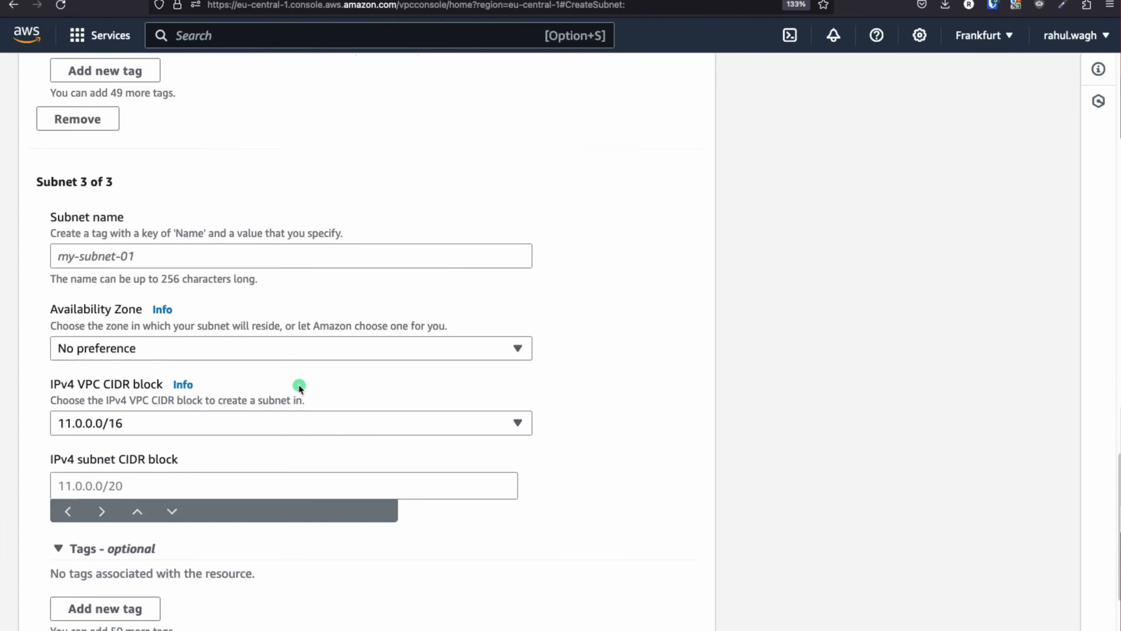
left_click(106, 251)
key("super+v")
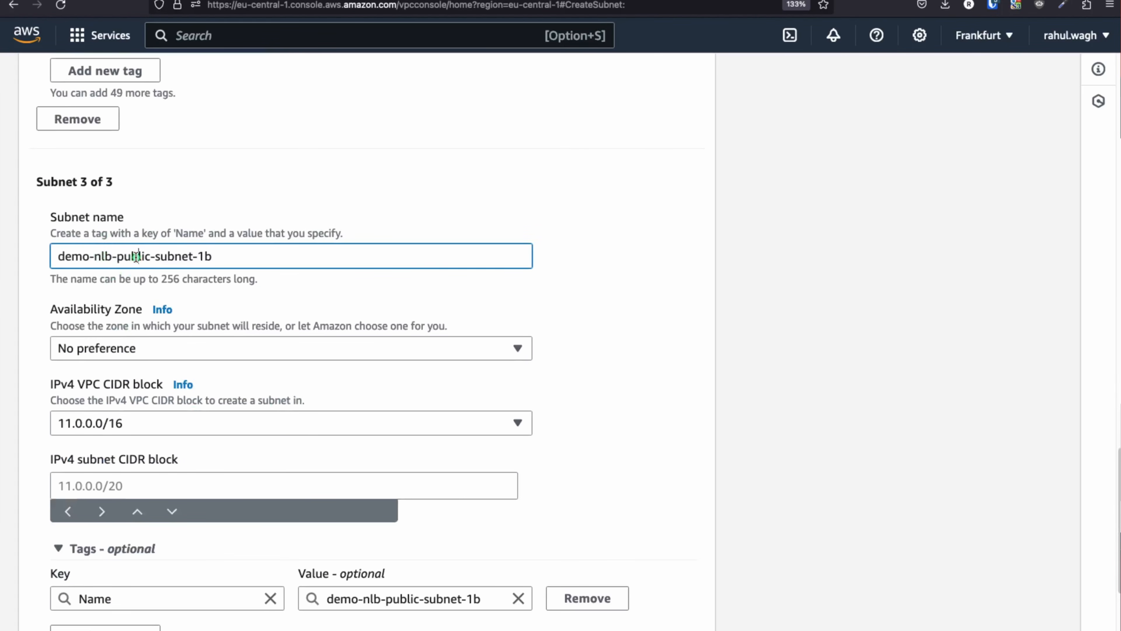
double_click(137, 256)
type("private")
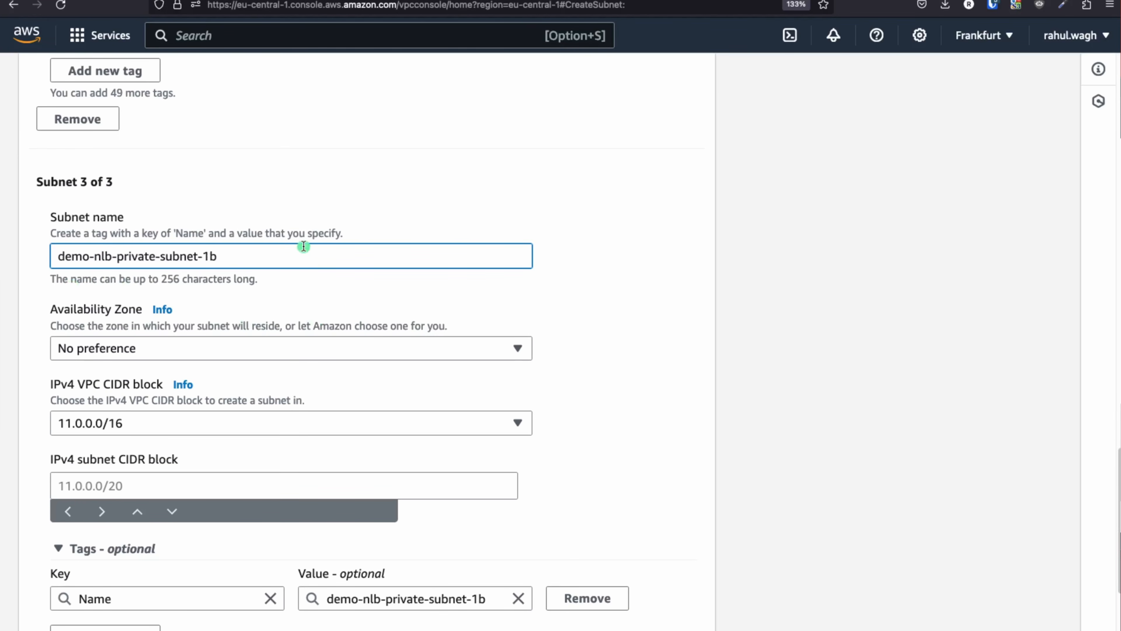
Place the third subnet in eu-central-1a
left_click(244, 349)
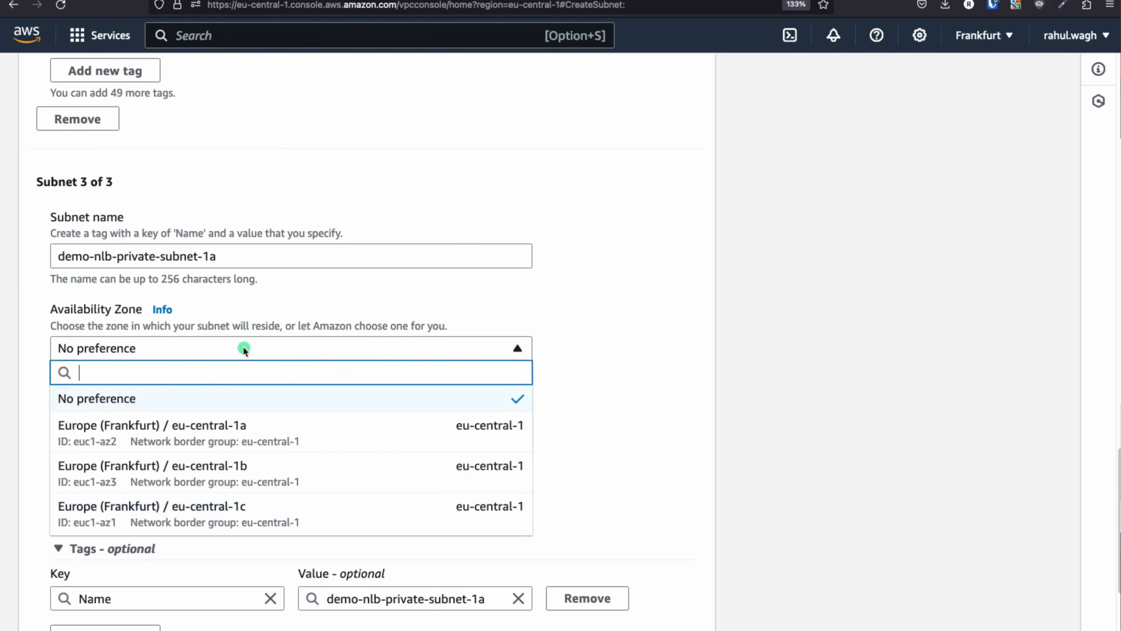
left_click(219, 433)
scroll(198, 375, "down", 4)
scroll(208, 356, "up", 10)
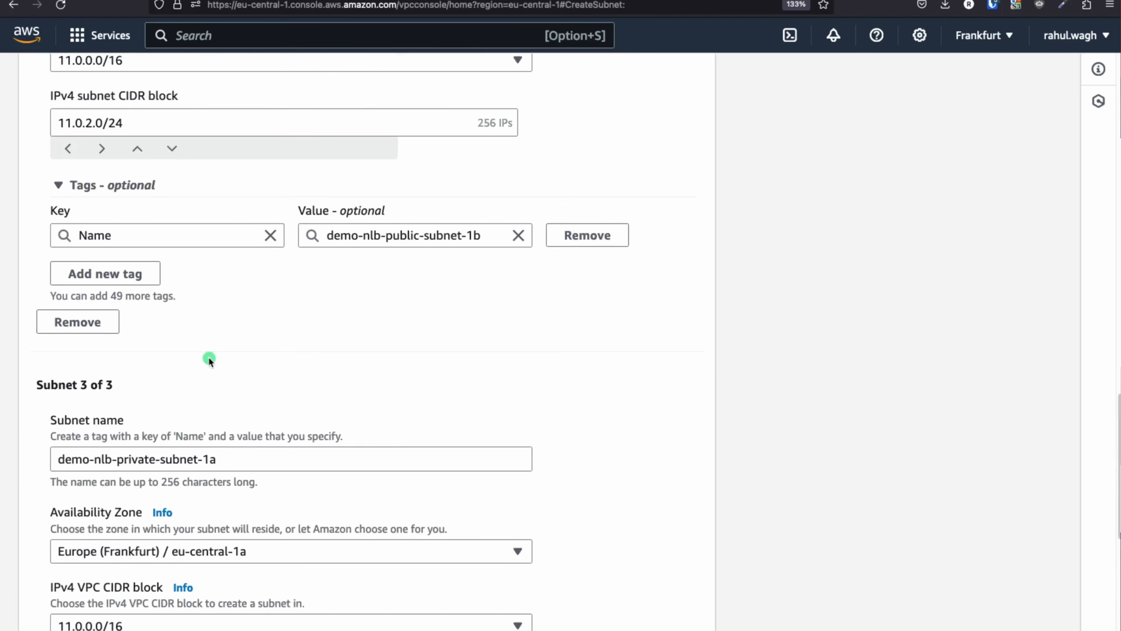
Set the third subnet's CIDR to 11.0.3.0/24 and copy its name for the next entry
triple_click(152, 203)
key("super+c")
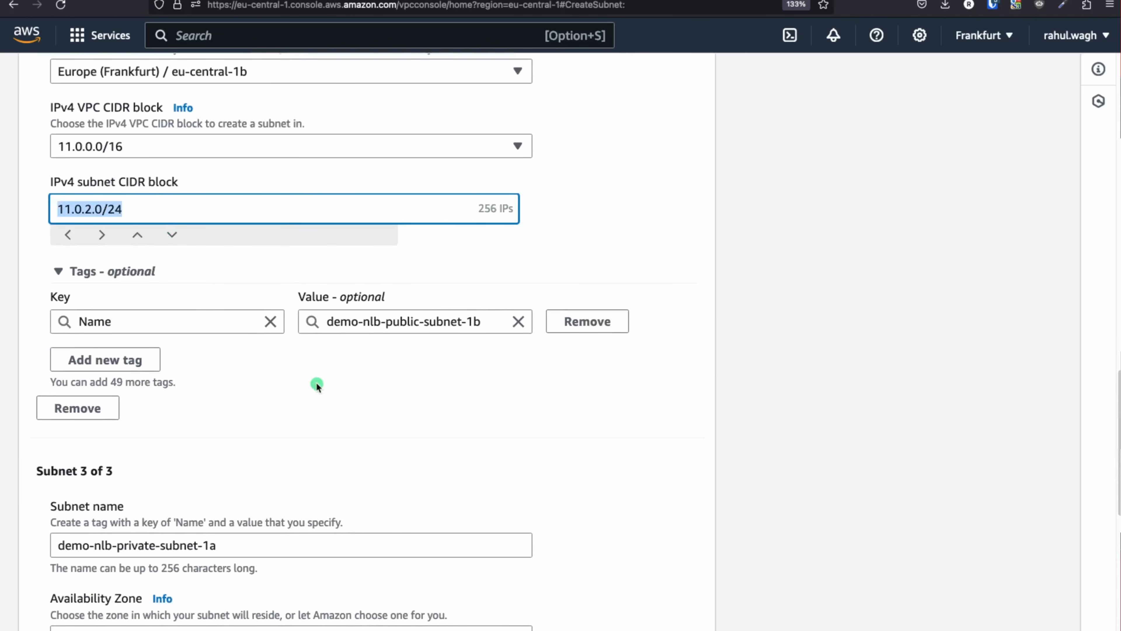
scroll(316, 382, "down", 5)
left_click(98, 443)
key("super+v")
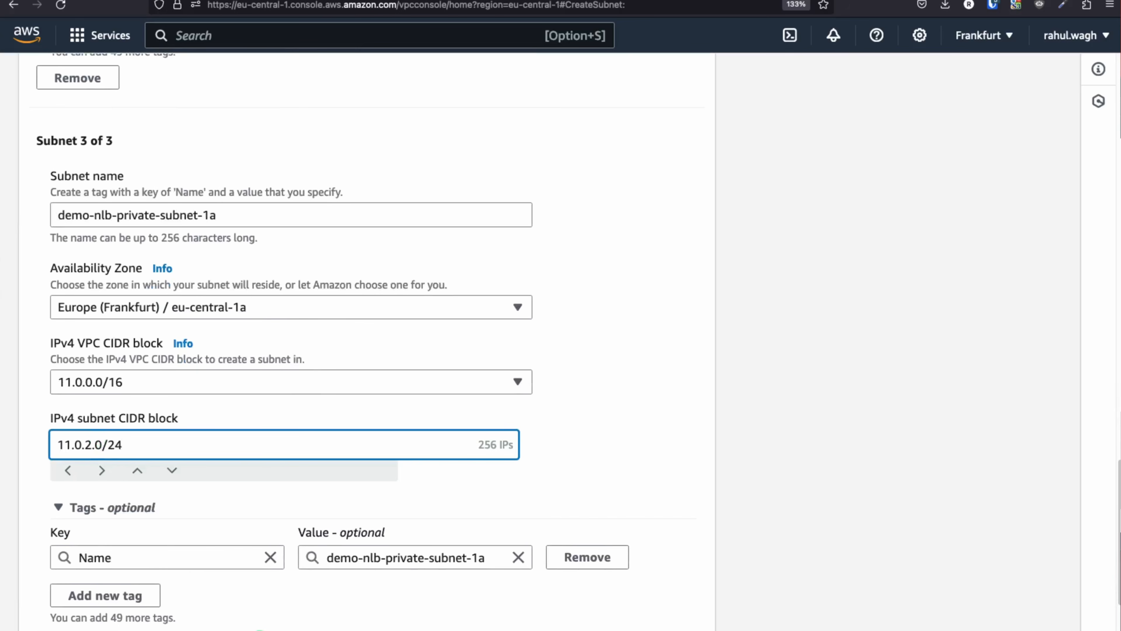
left_click(652, 481)
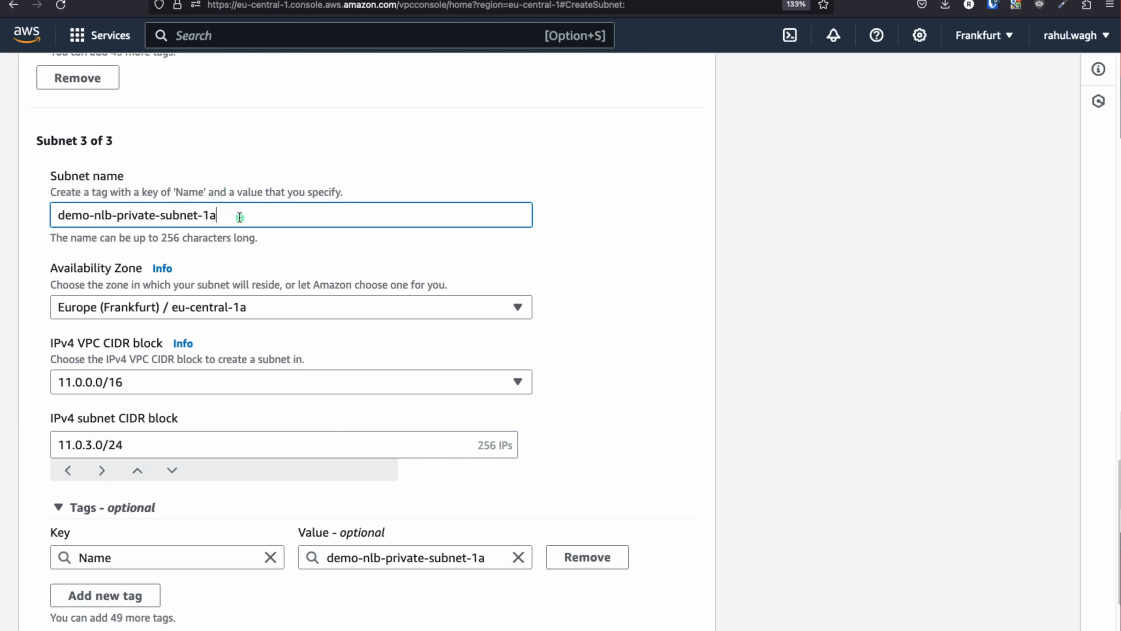
triple_click(240, 217)
key("super+c")
scroll(353, 334, "down", 3)
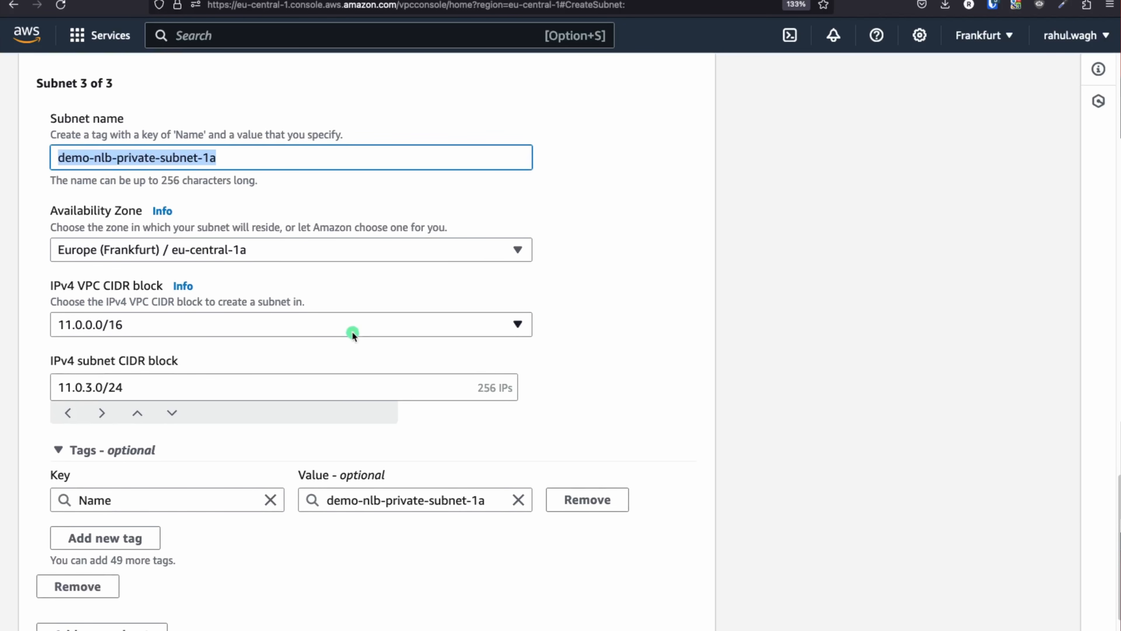
scroll(352, 332, "down", 4)
Add a fourth subnet named demo-nlb-private-subnet-1b in eu-central-1b
left_click(125, 561)
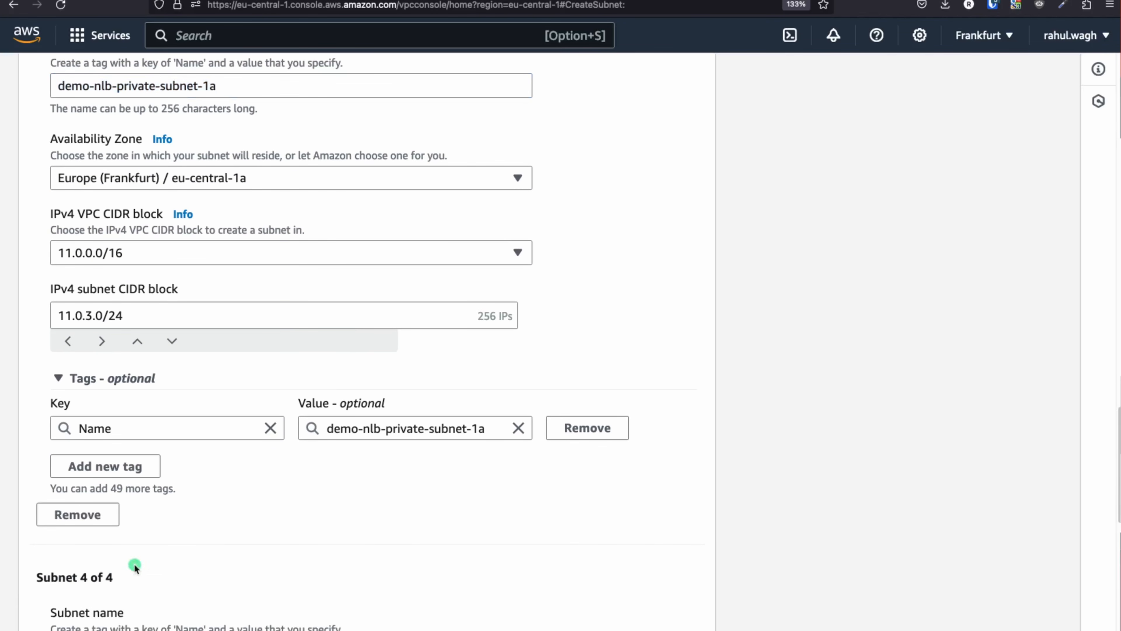
scroll(261, 512, "down", 15)
left_click(92, 335)
key("super+v")
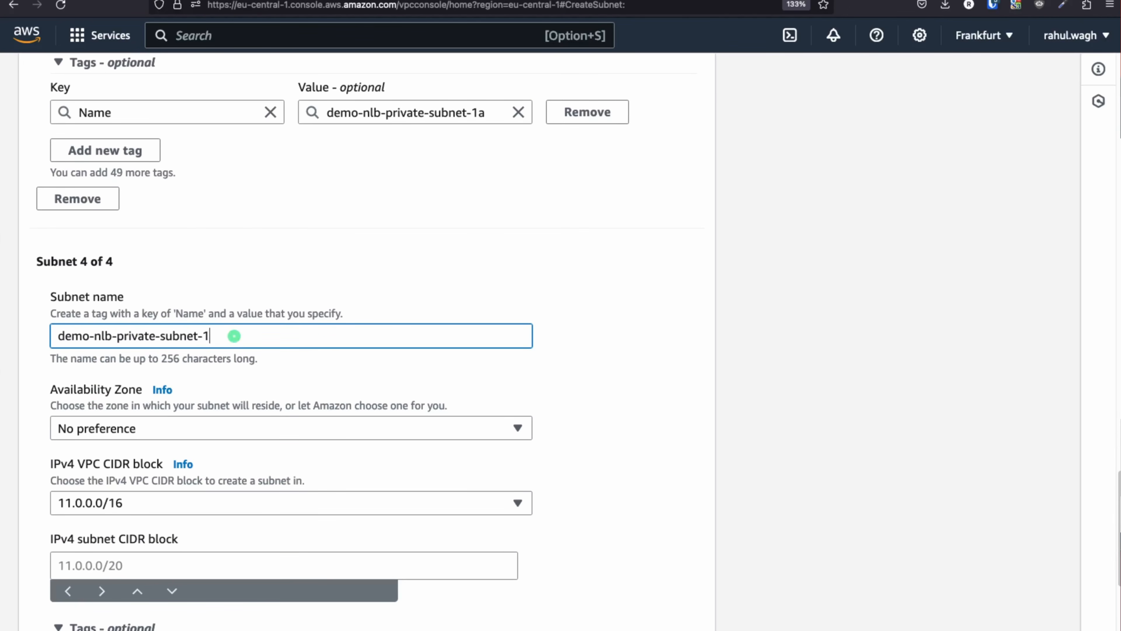
left_click(503, 430)
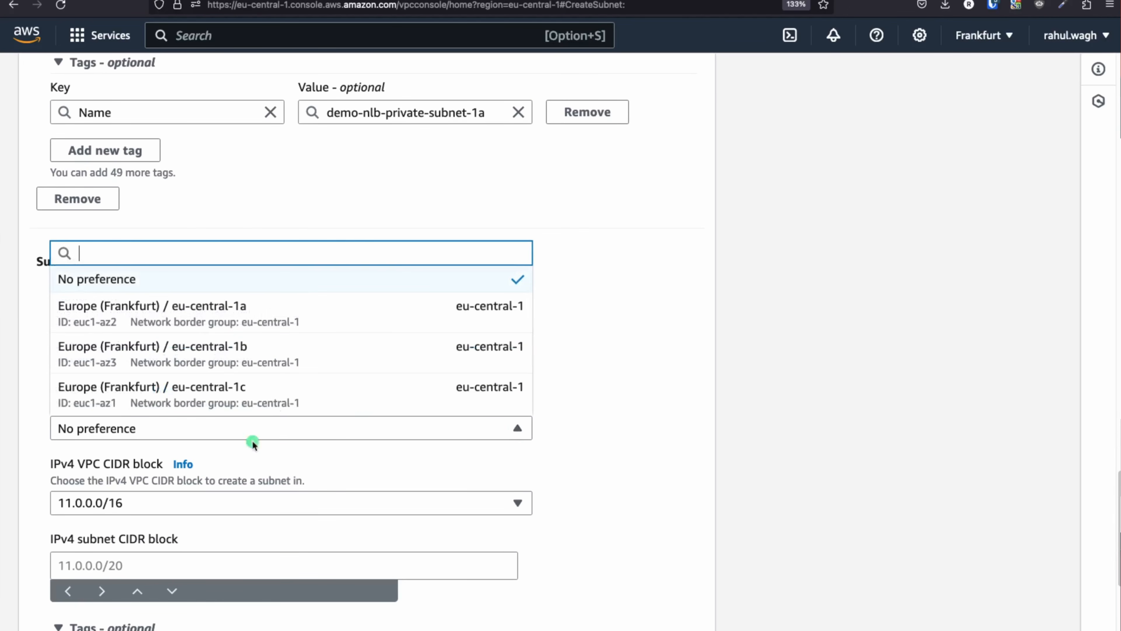
left_click(186, 340)
scroll(607, 420, "down", 4)
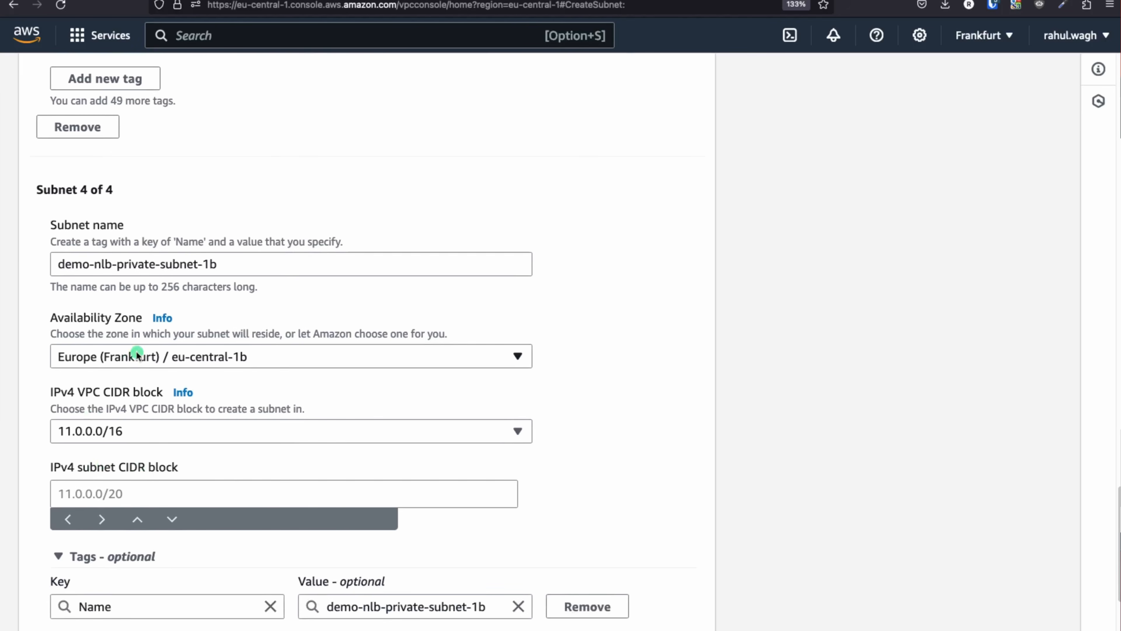
scroll(137, 354, "up", 12)
Give the fourth subnet CIDR 11.0.4.0/24 by editing a copy of 11.0.3.0/24
triple_click(143, 153)
key("super+c")
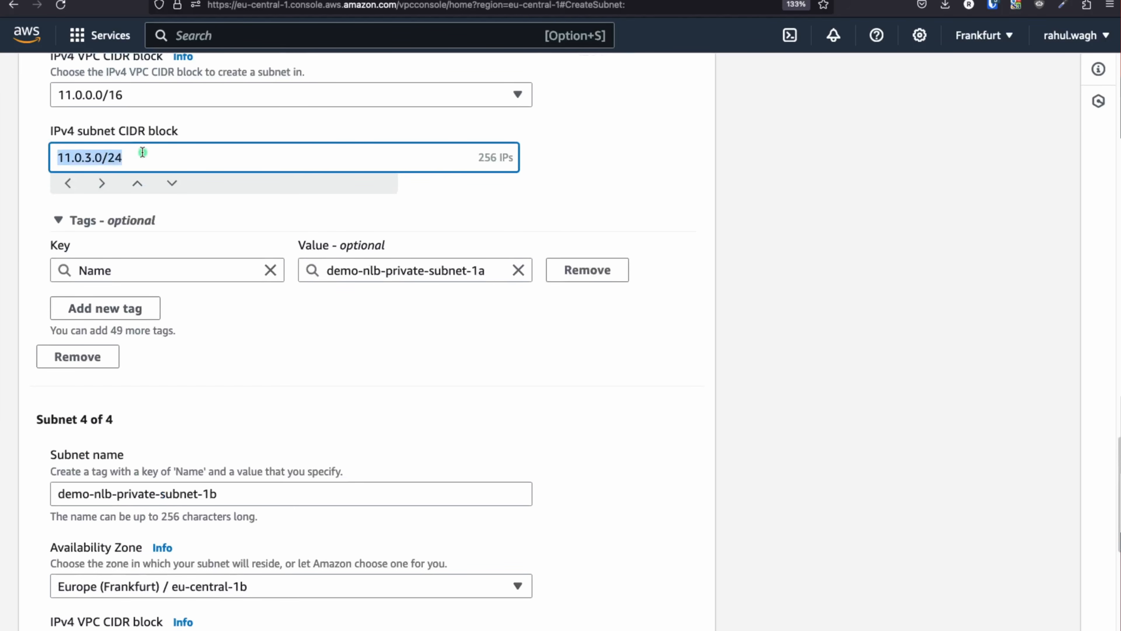
scroll(397, 345, "down", 15)
left_click(95, 378)
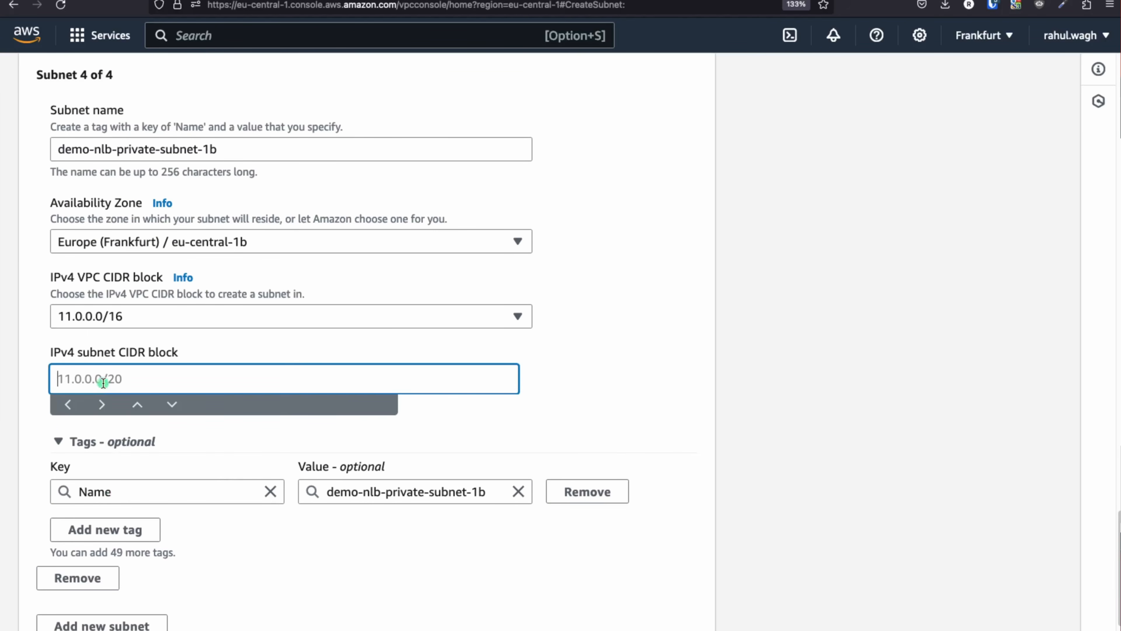
key("super+v")
key("Left")
key("Left")
key("Left")
key("Left")
key("Left")
key("BackSpace")
type("4")
left_click(605, 437)
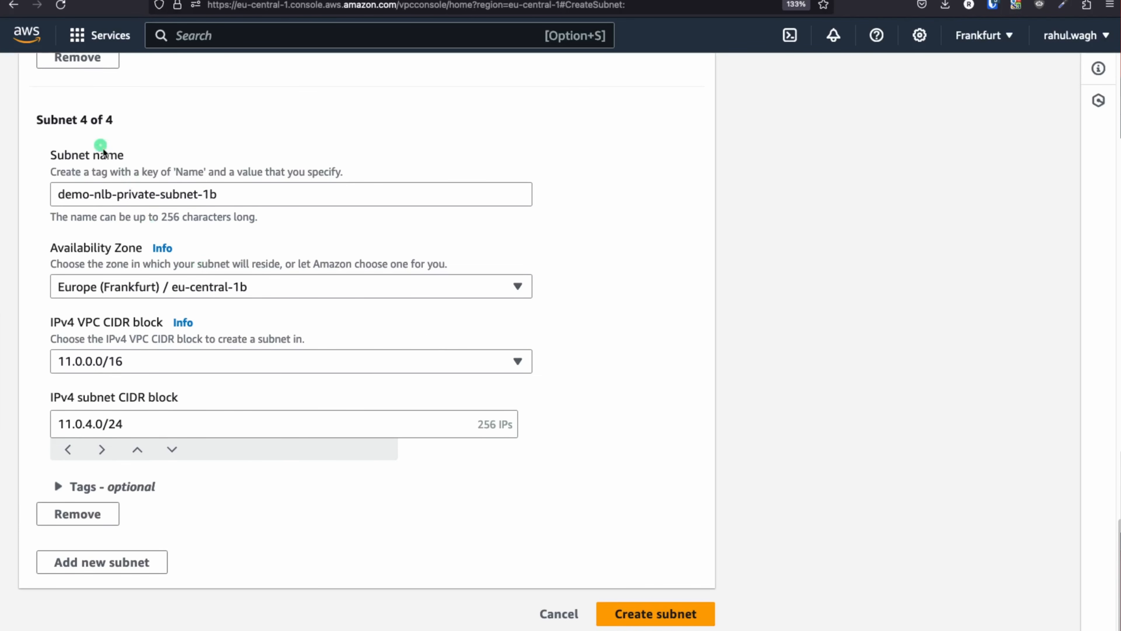
left_click_drag(39, 117, 138, 121)
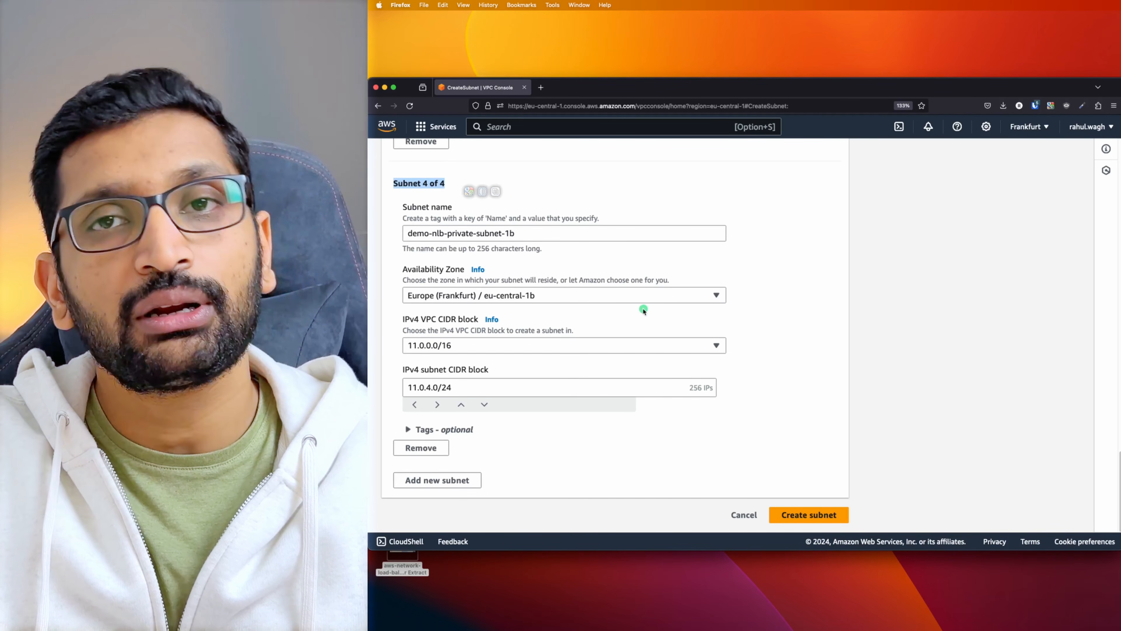
key("super+Tab")
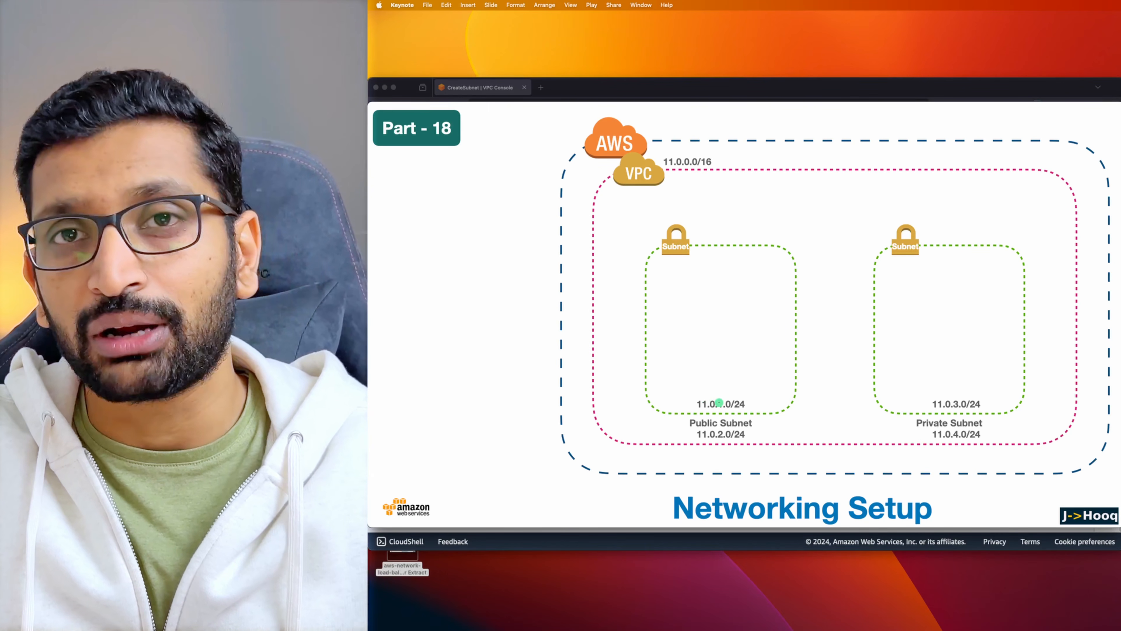
key("super+Tab")
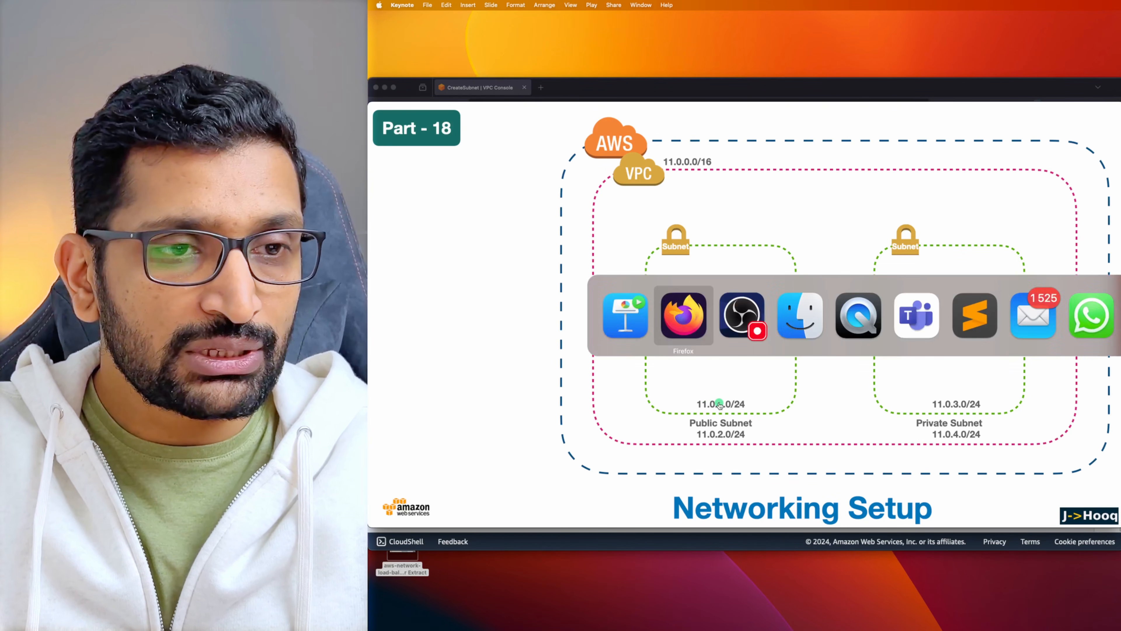
scroll(725, 457, "up", 10)
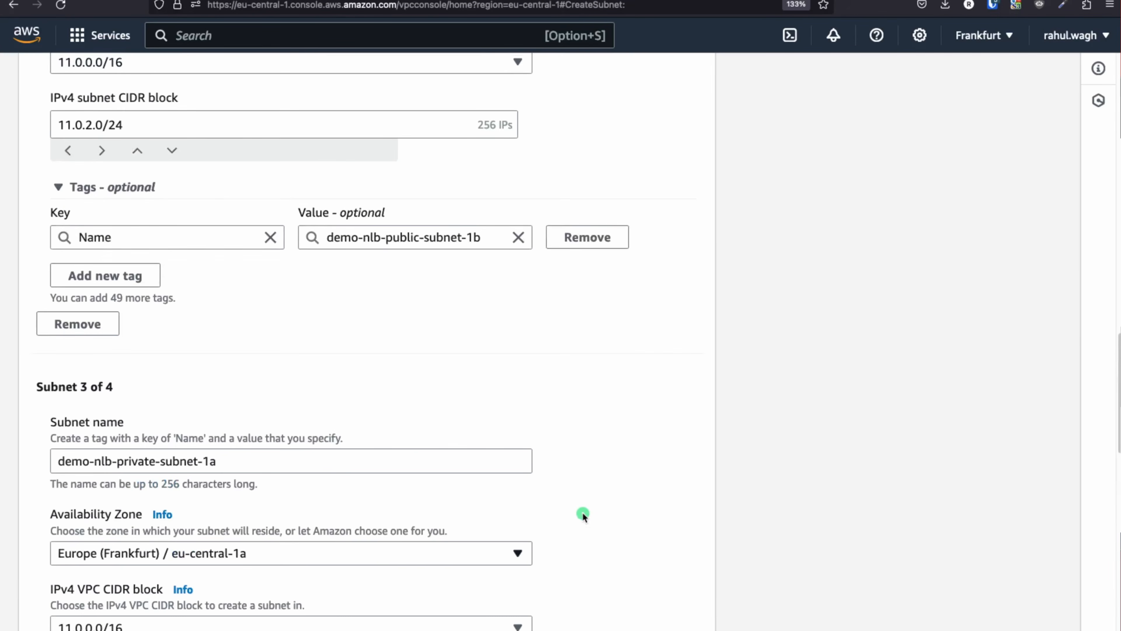
Review the four subnet entries for demo-nlb-vpc and create them
scroll(583, 514, "up", 12)
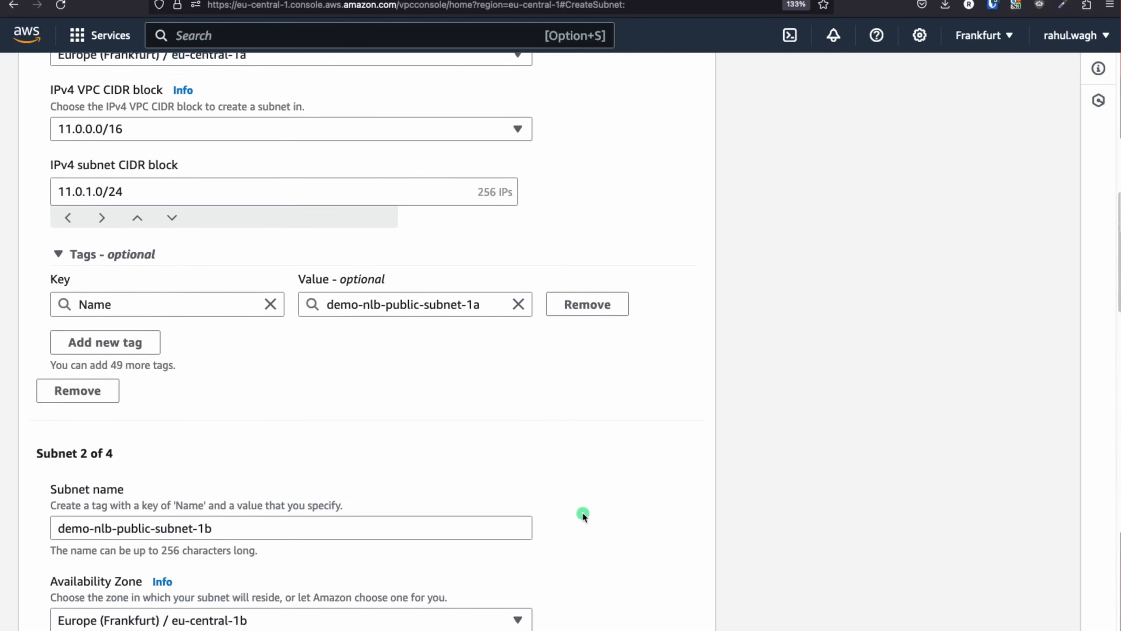
scroll(583, 514, "down", 15)
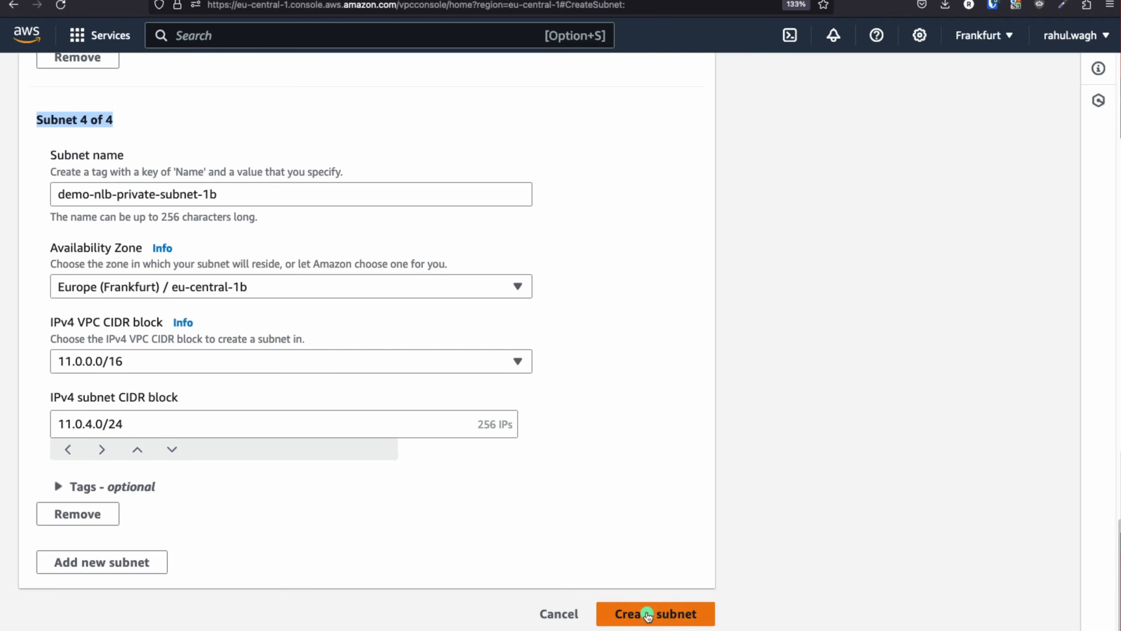
left_click(647, 615)
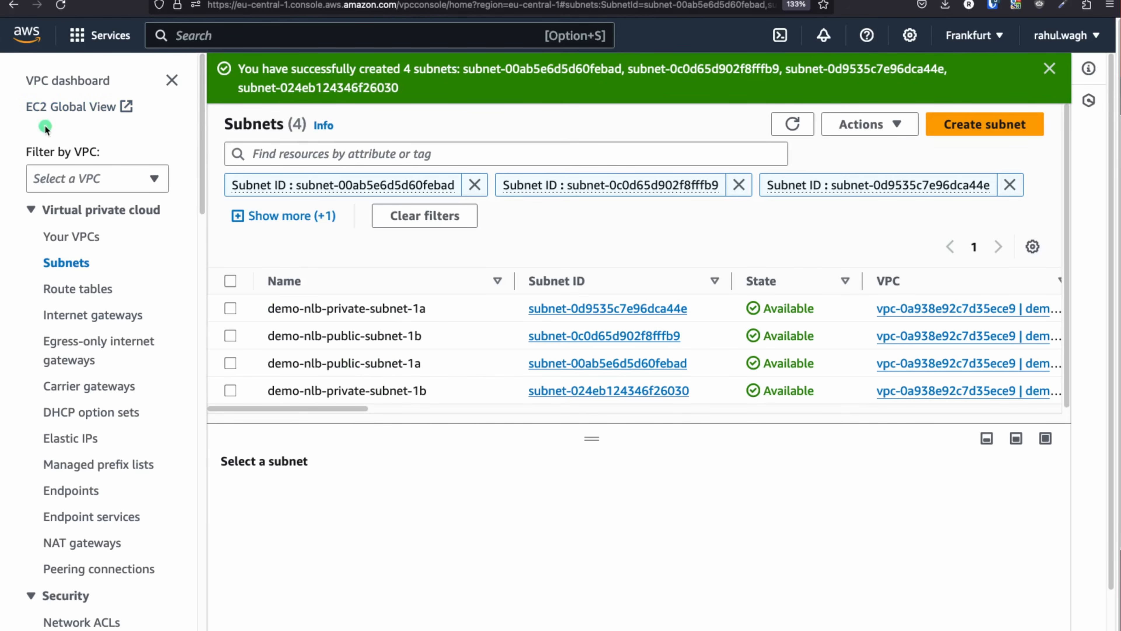
Filter the Subnets list by VPC to show only demo-nlb-vpc's four subnets
left_click(158, 192)
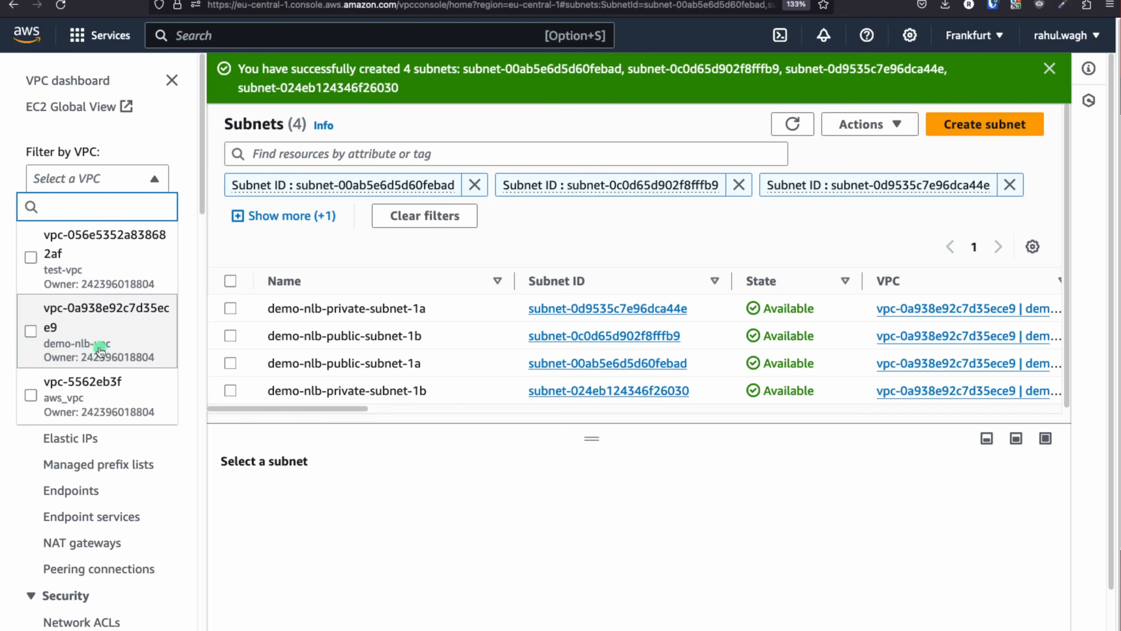
left_click(31, 330)
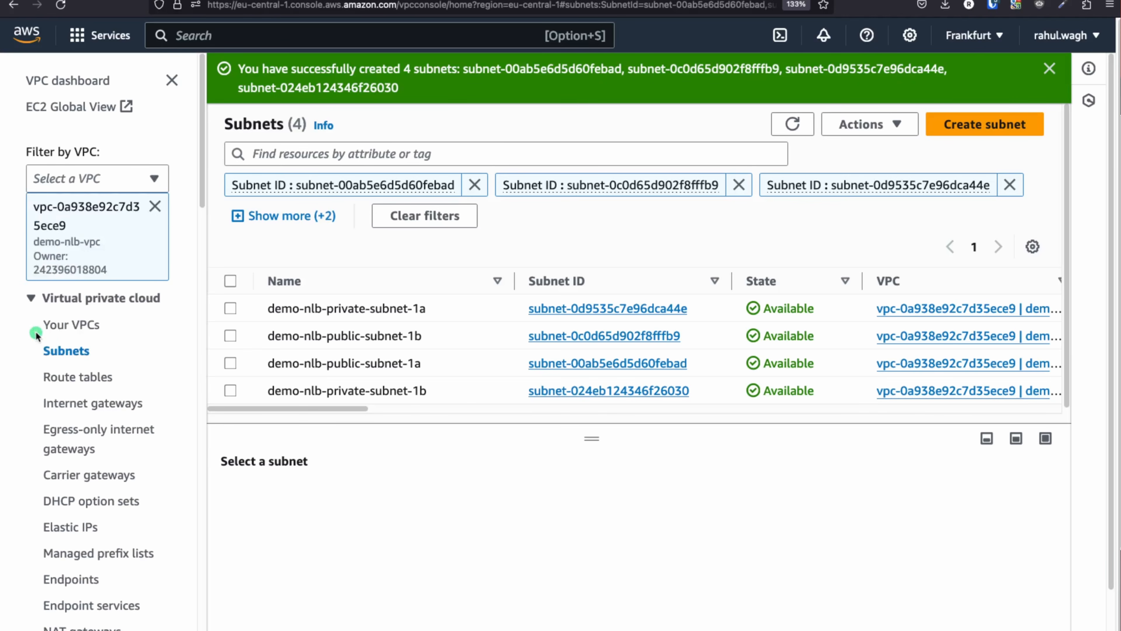
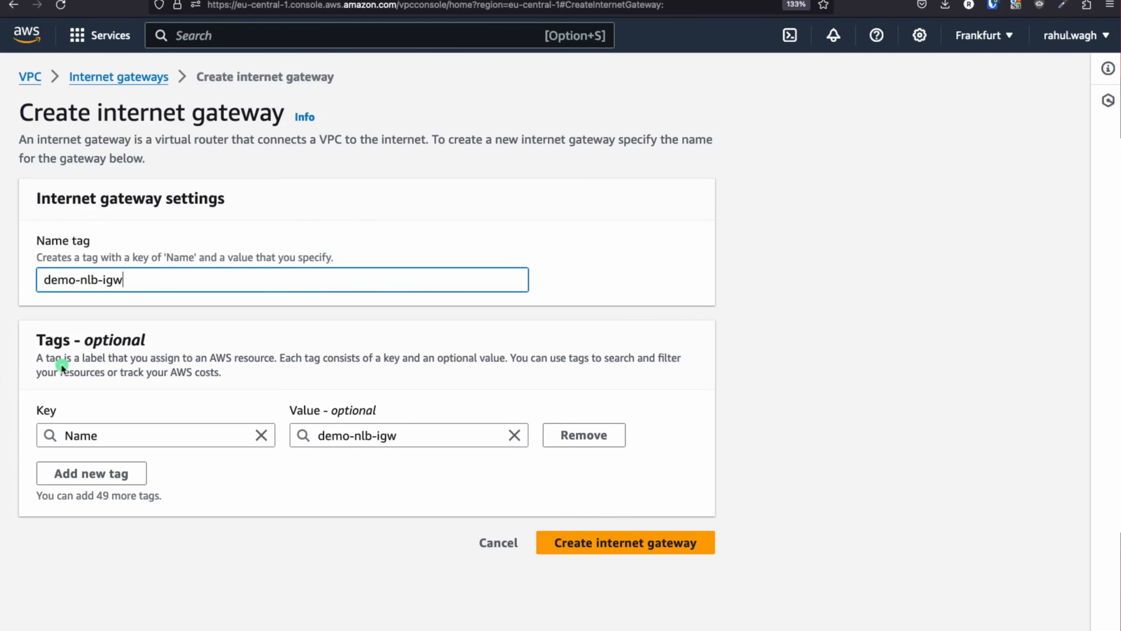
Name the new internet gateway demo-nlb-igw and create it
left_click(275, 503)
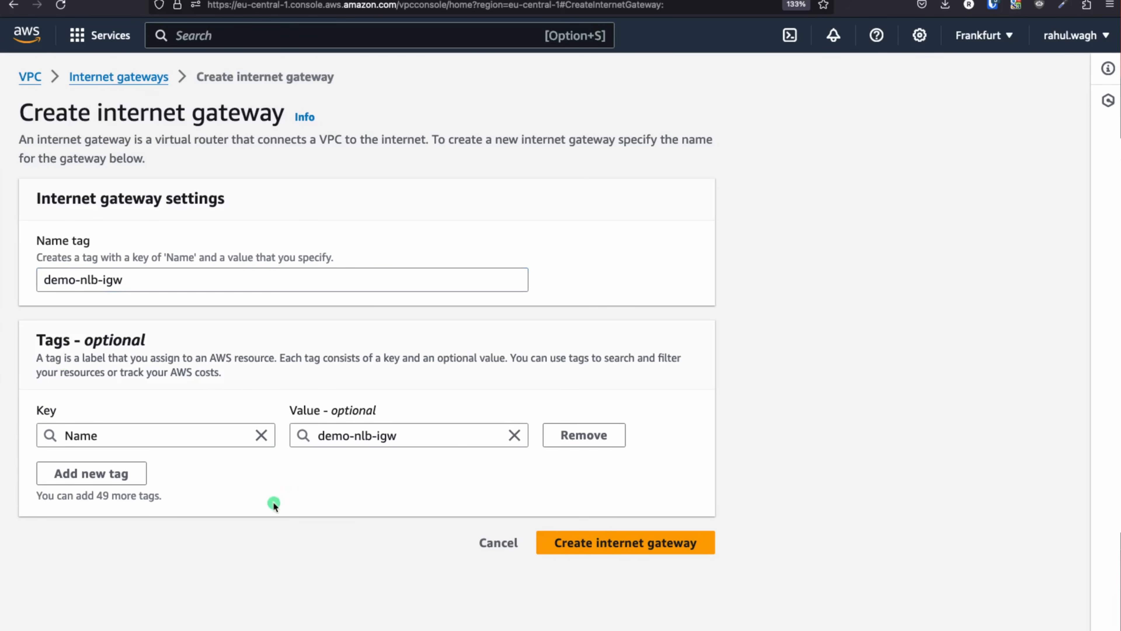
left_click(604, 547)
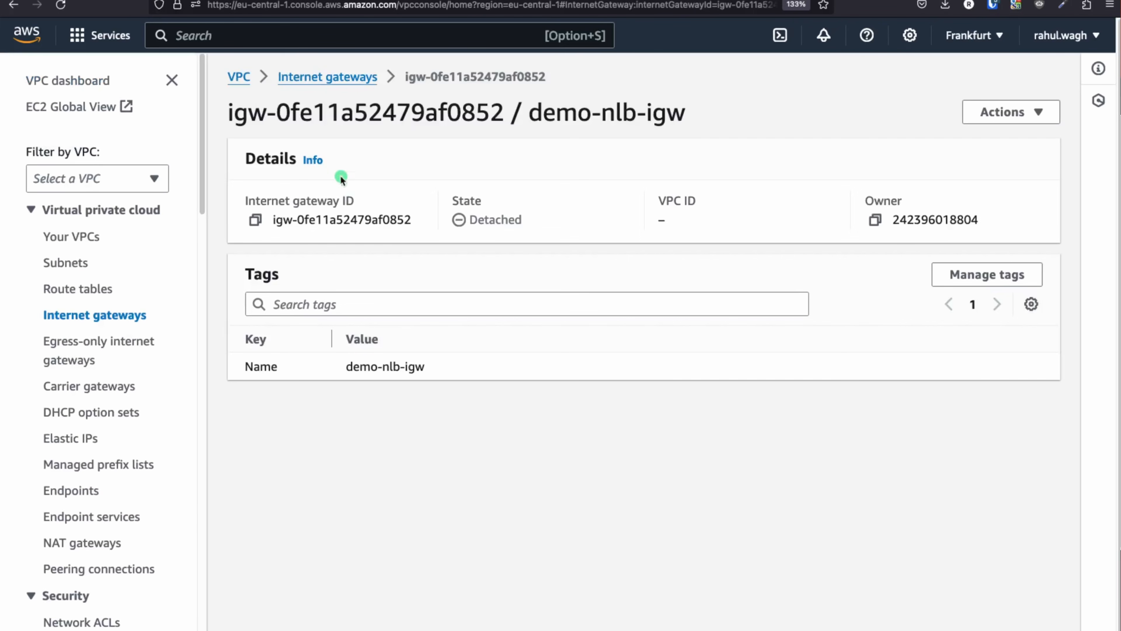
List all internet gateways without the VPC filter and select demo-nlb-igw
left_click(332, 78)
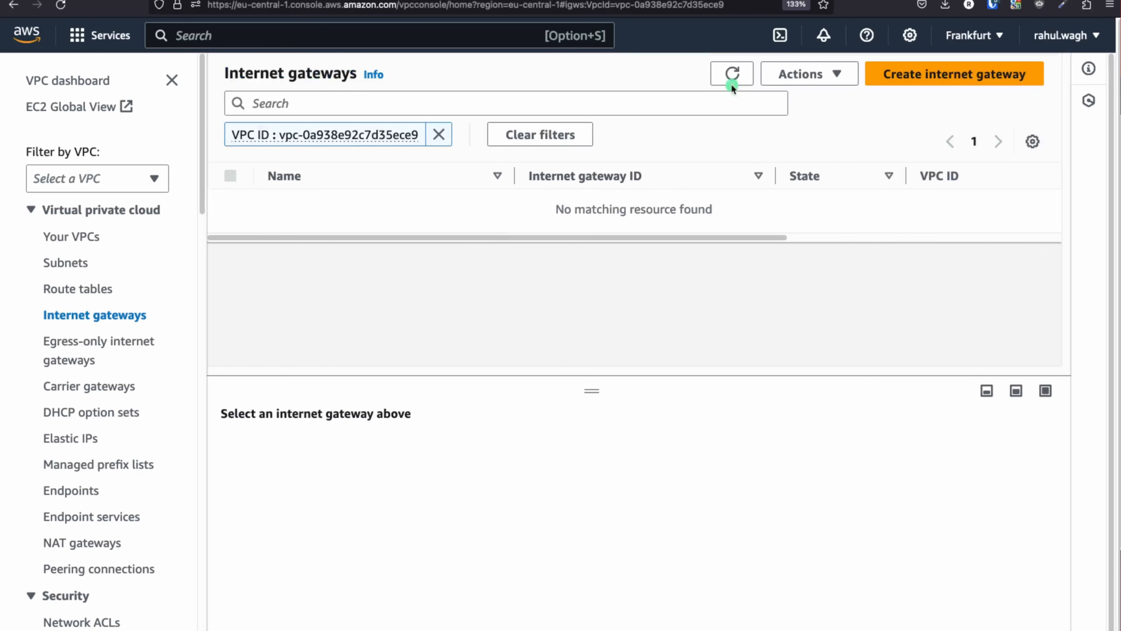
left_click(731, 74)
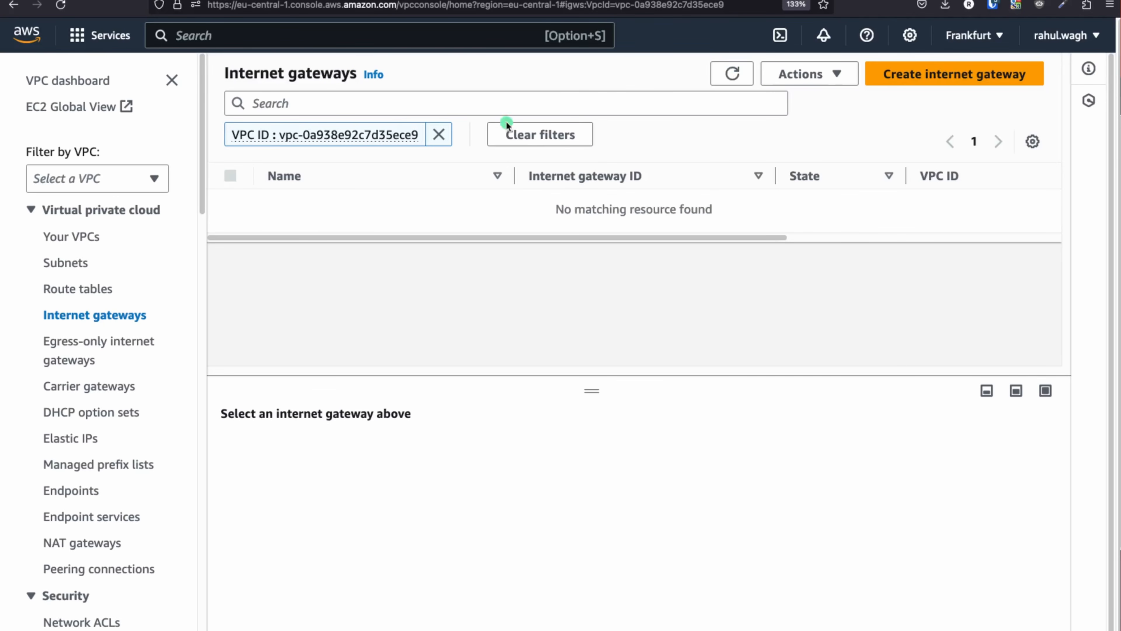
left_click(439, 136)
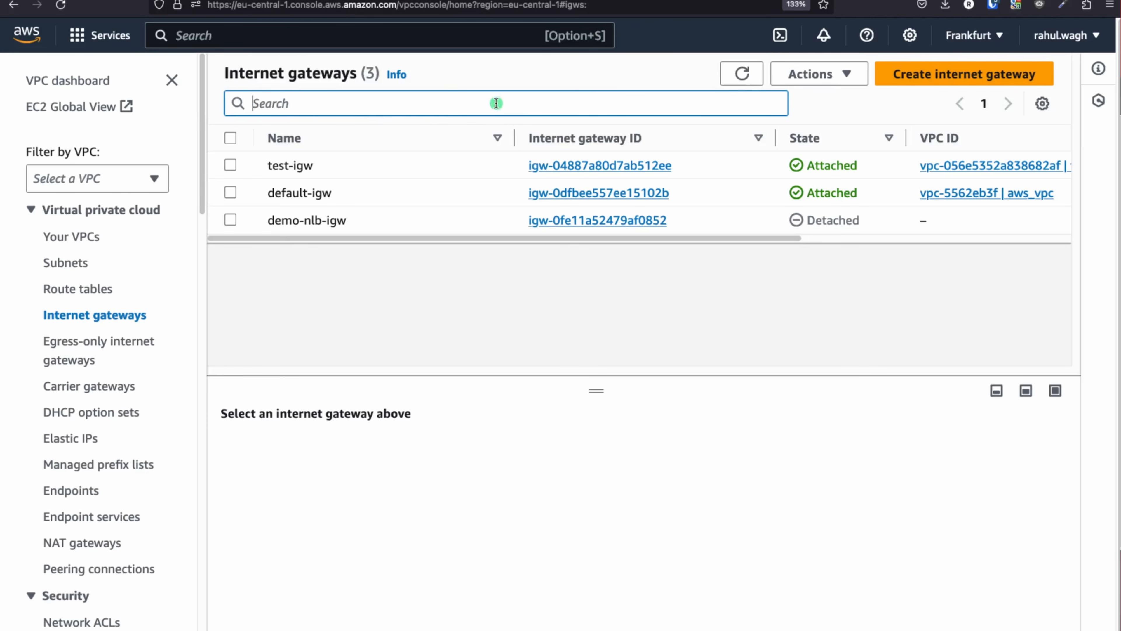
left_click_drag(268, 220, 354, 223)
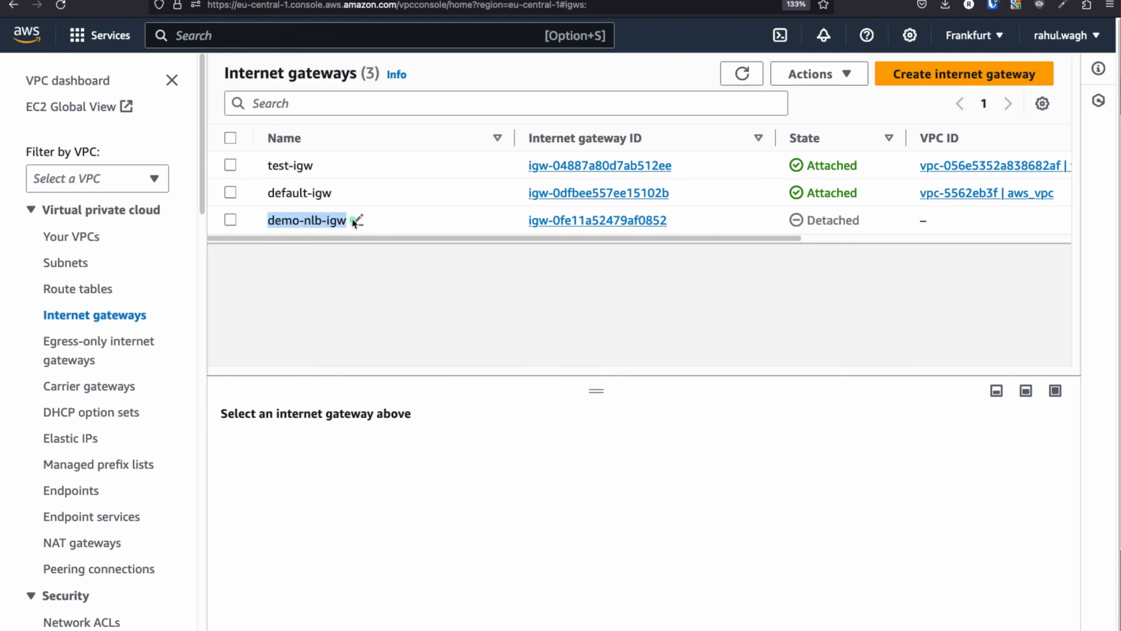
left_click(363, 219)
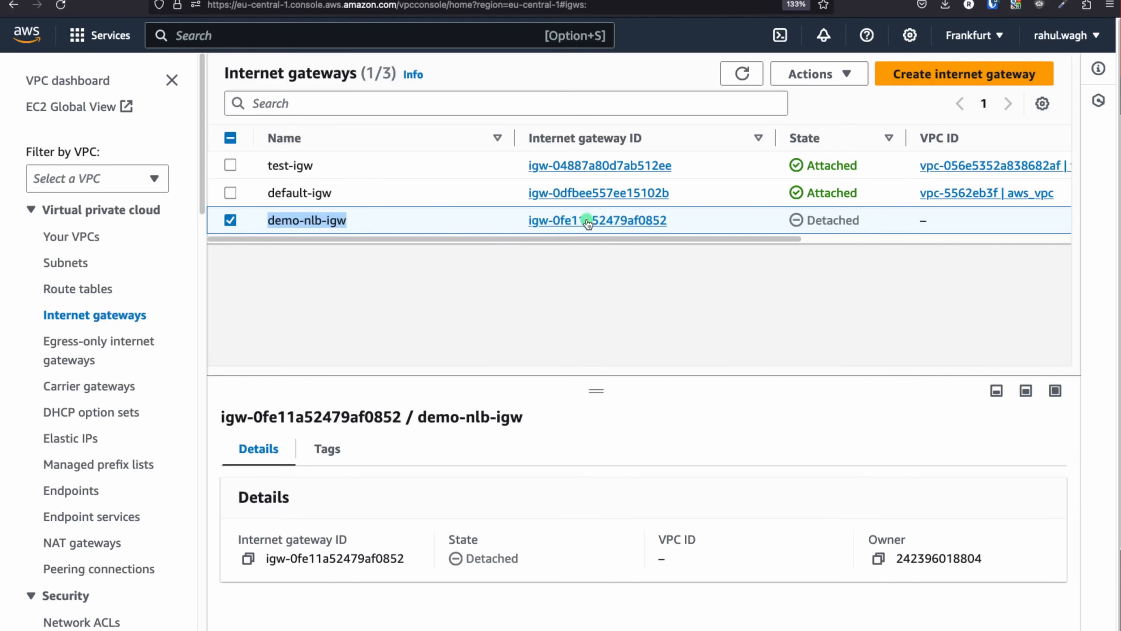
Open demo-nlb-igw's details page and show its Actions menu
left_click(755, 252)
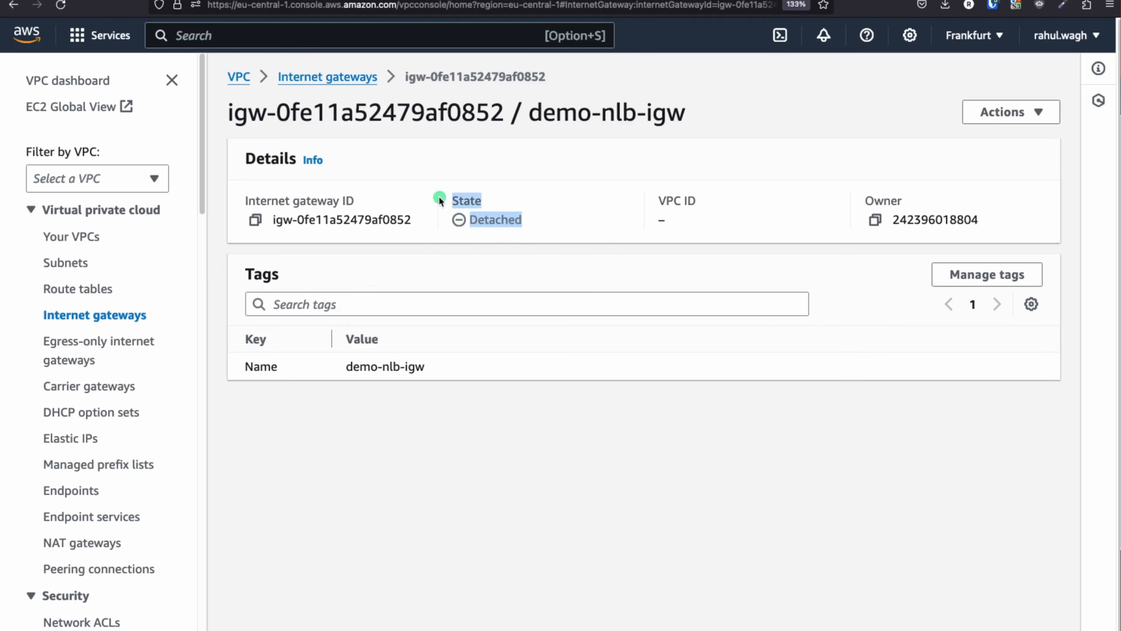
key("super+Tab")
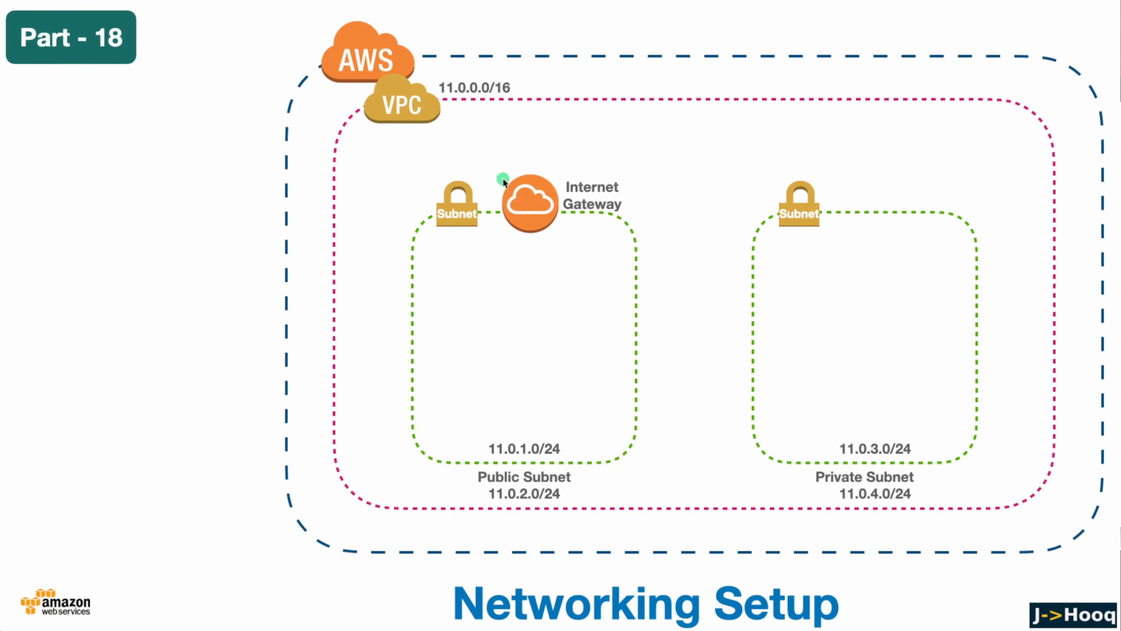
key("super+Tab")
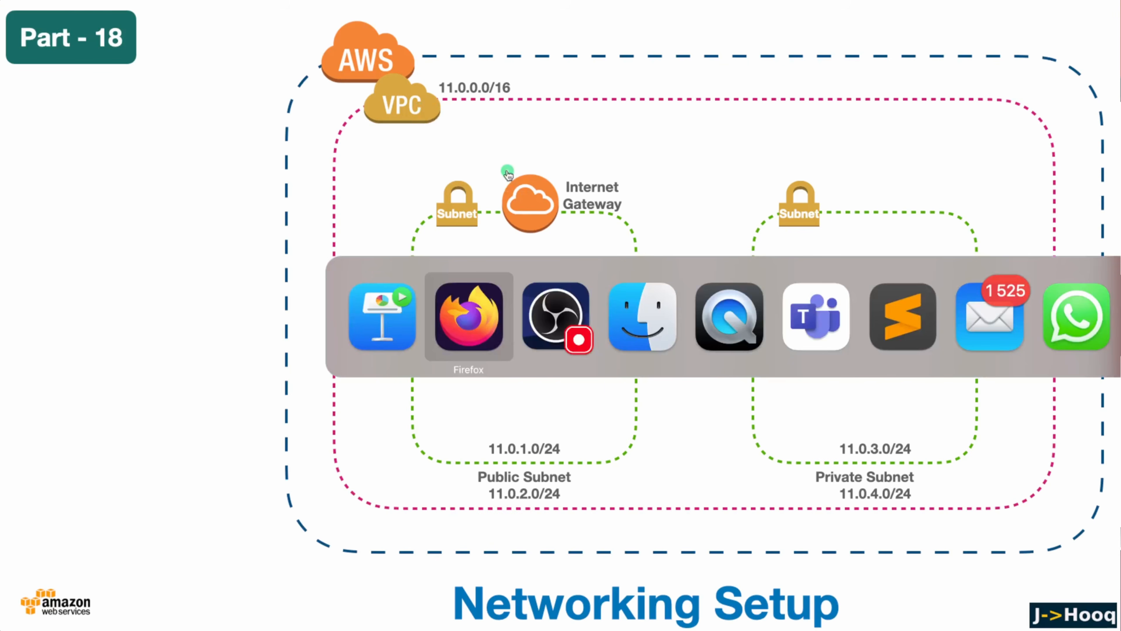
left_click(1038, 113)
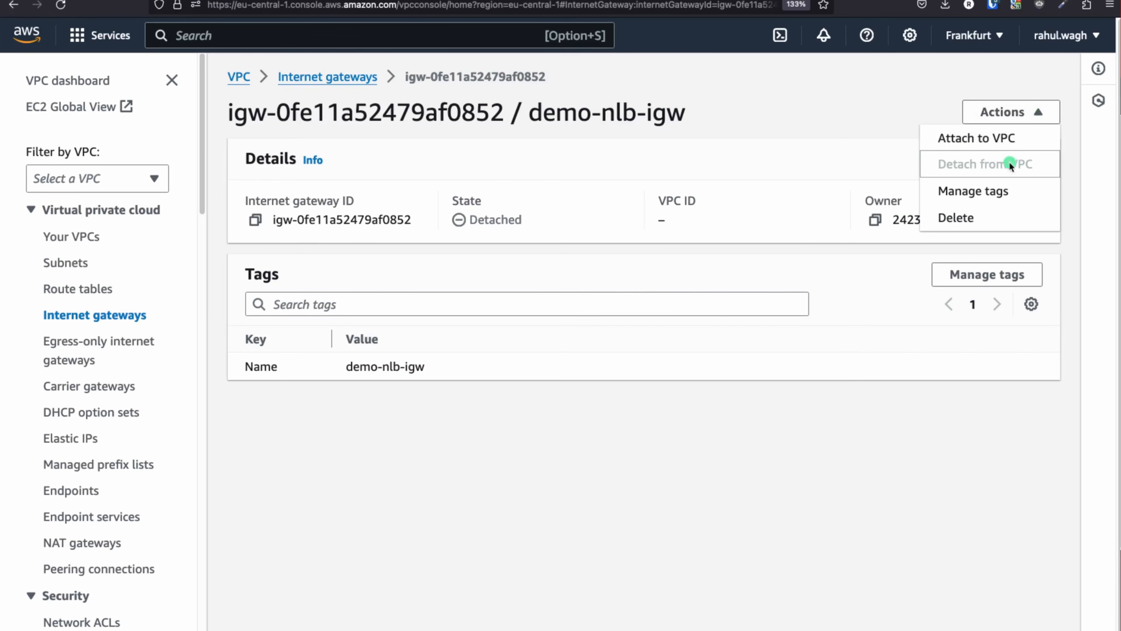
Attach demo-nlb-igw to vpc-0a938e92c7d35ece9 (demo-nlb-vpc)
left_click(967, 138)
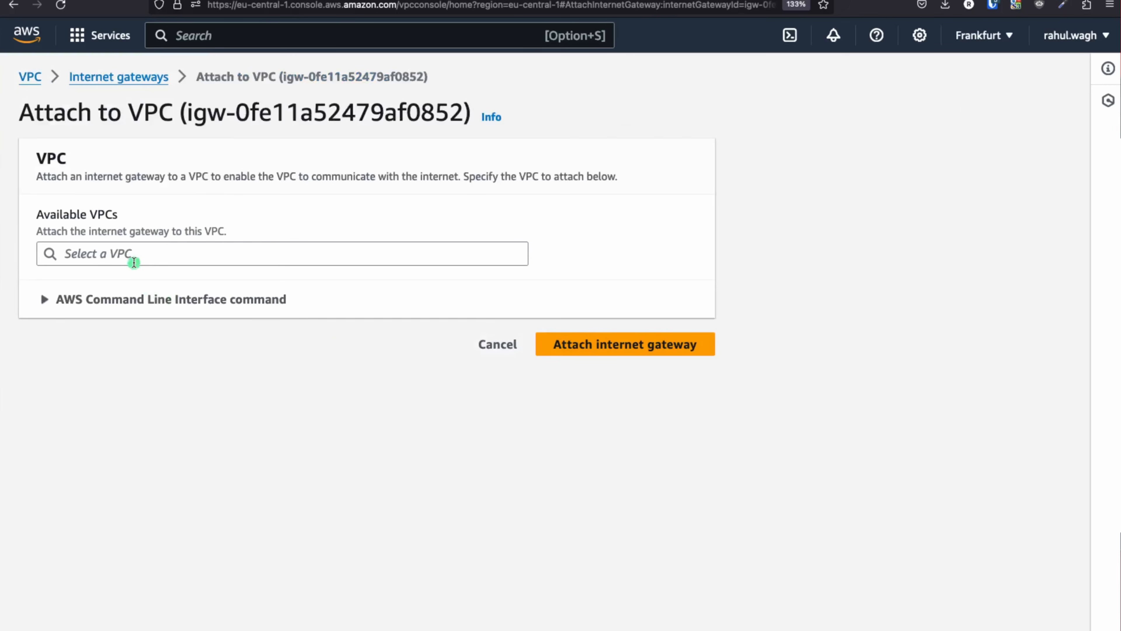
left_click(133, 254)
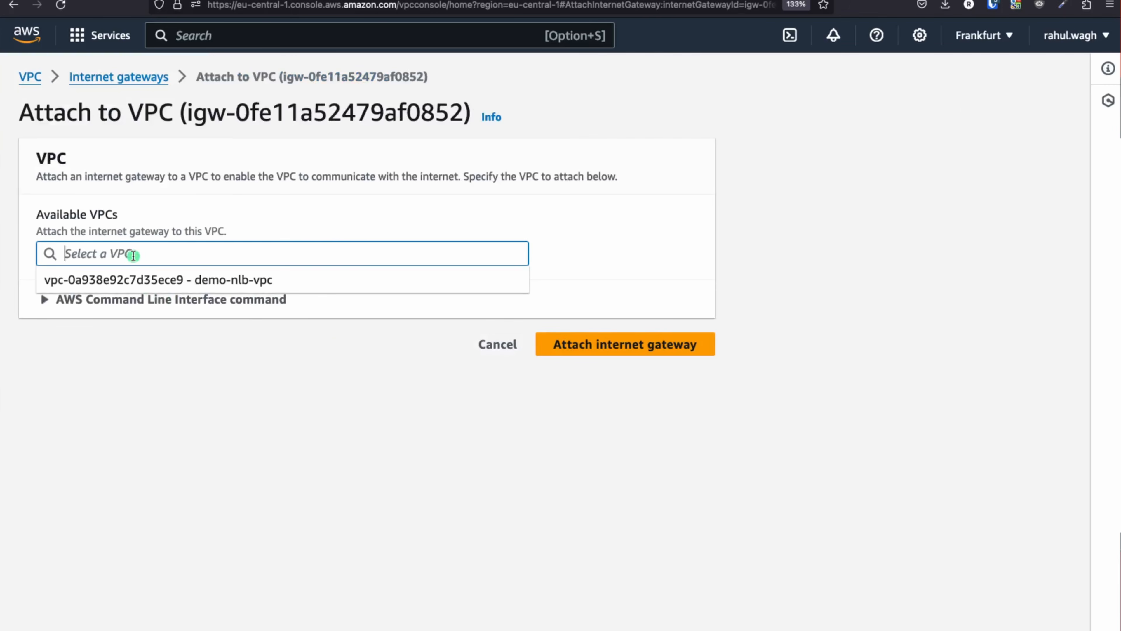
left_click(223, 283)
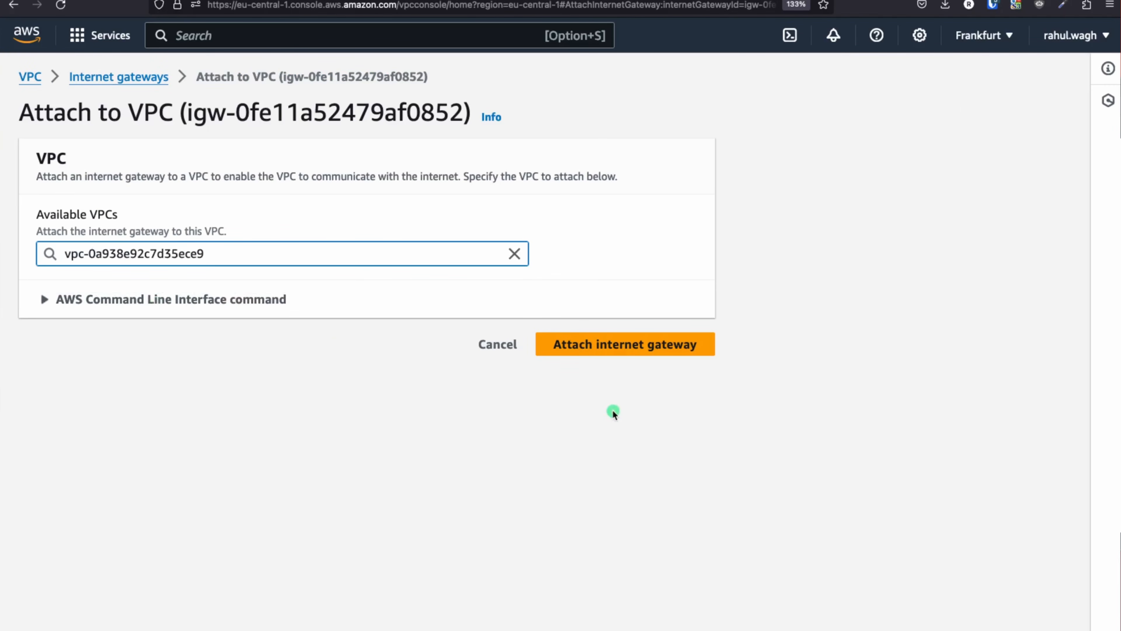
left_click(608, 349)
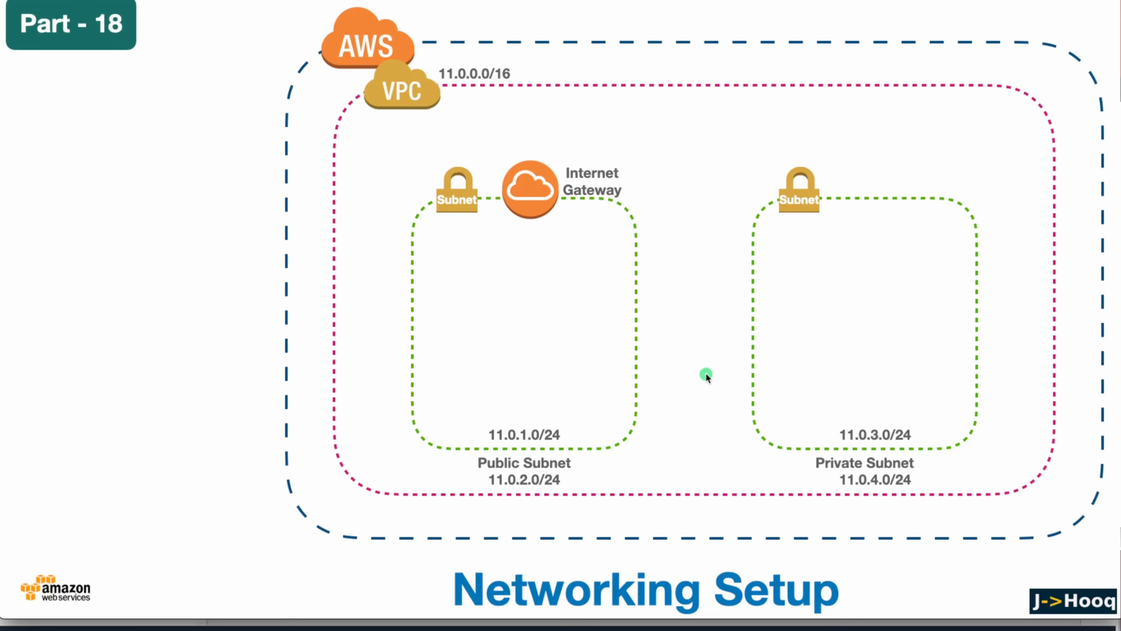
Advance the Networking Setup slide to show route tables in the public and private subnets
left_click(843, 364)
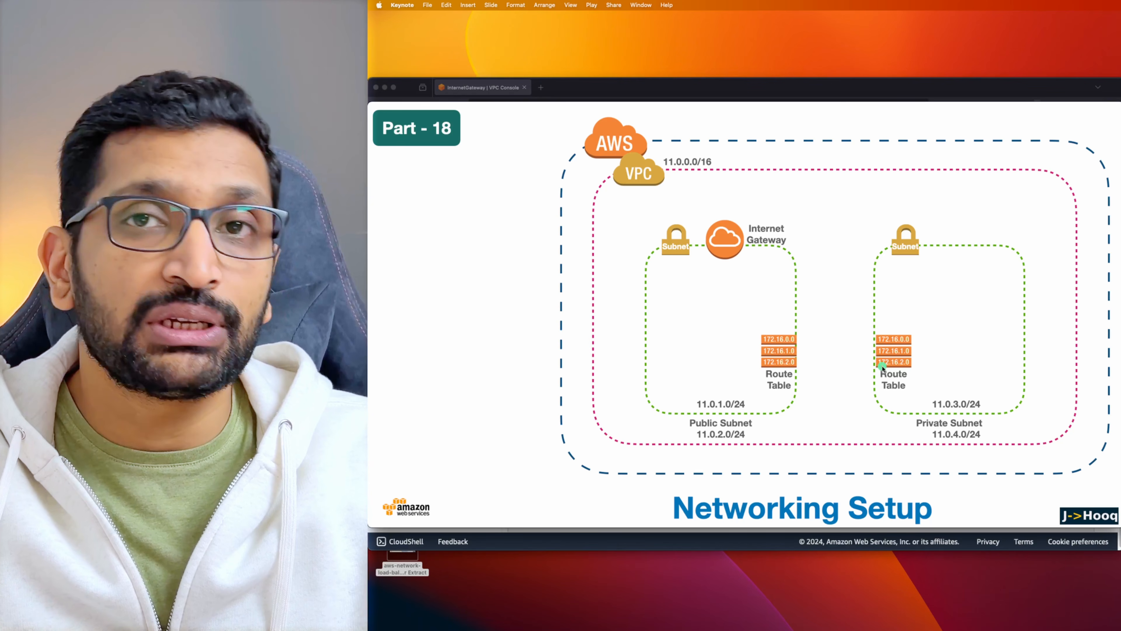
key("super+Tab")
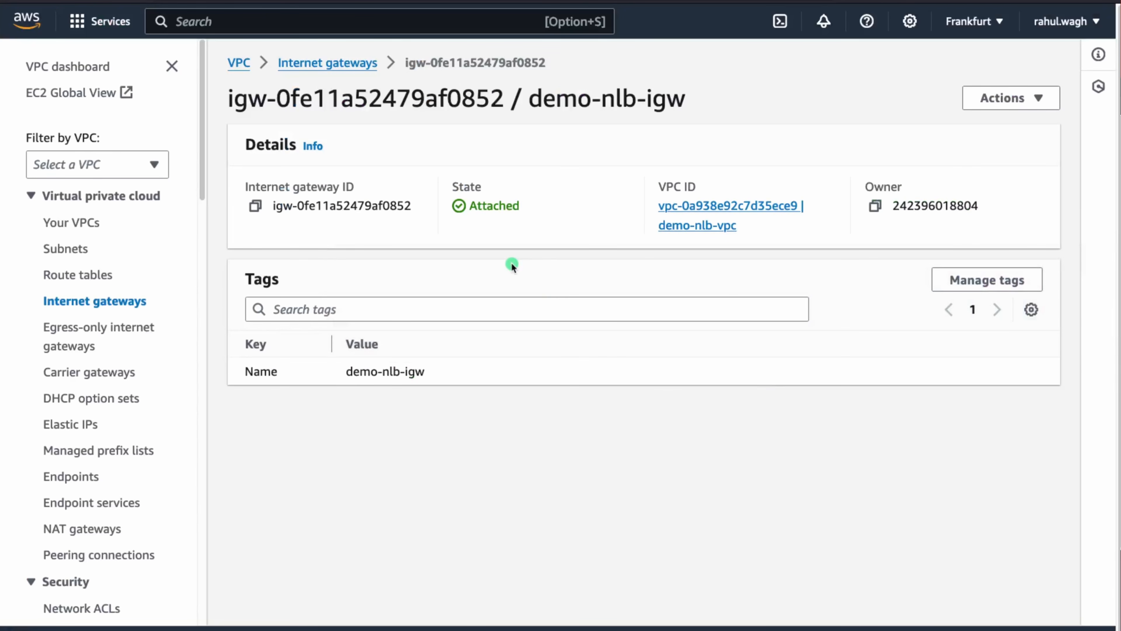
Go from the VPC dashboard to Route tables and clear the VPC filter to list all five
left_click(64, 68)
scroll(374, 264, "down", 1)
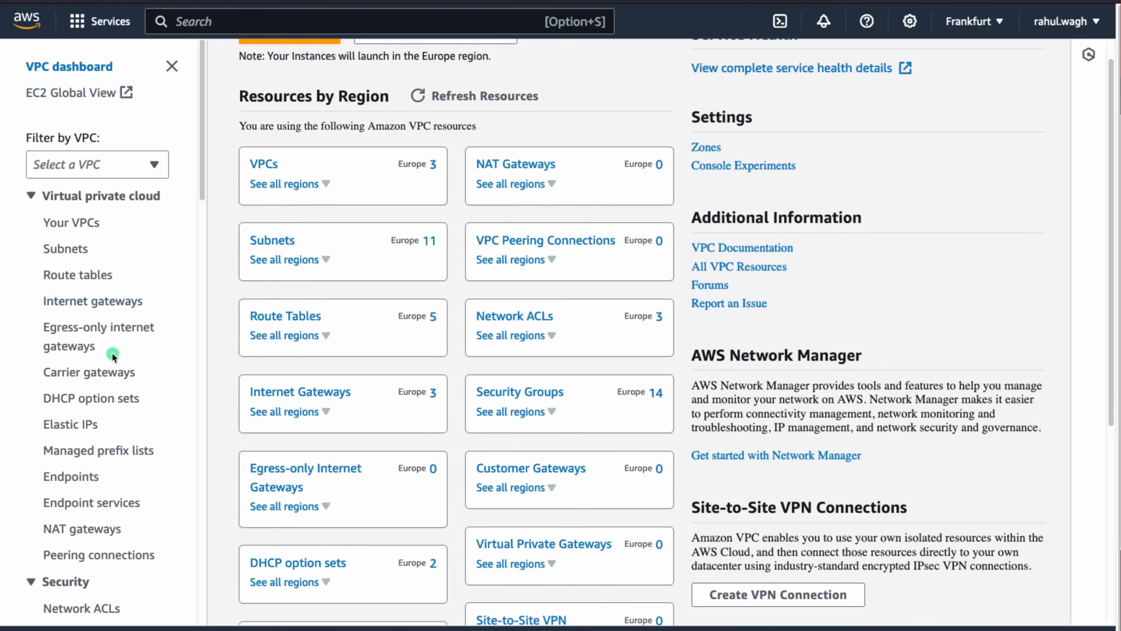
scroll(88, 247, "down", 2)
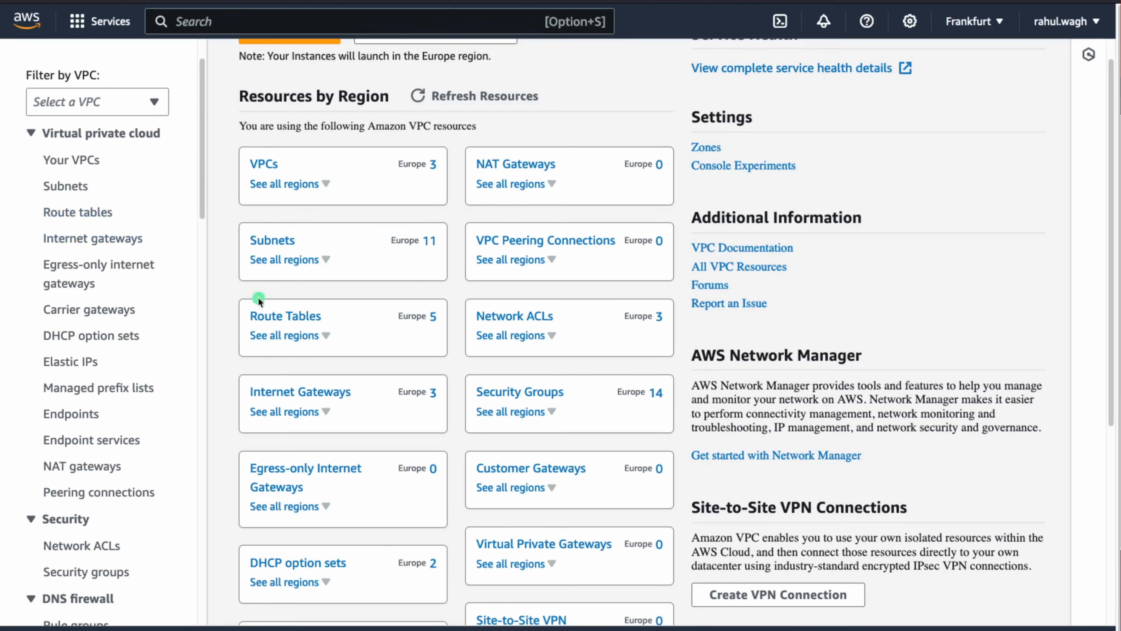
left_click(275, 317)
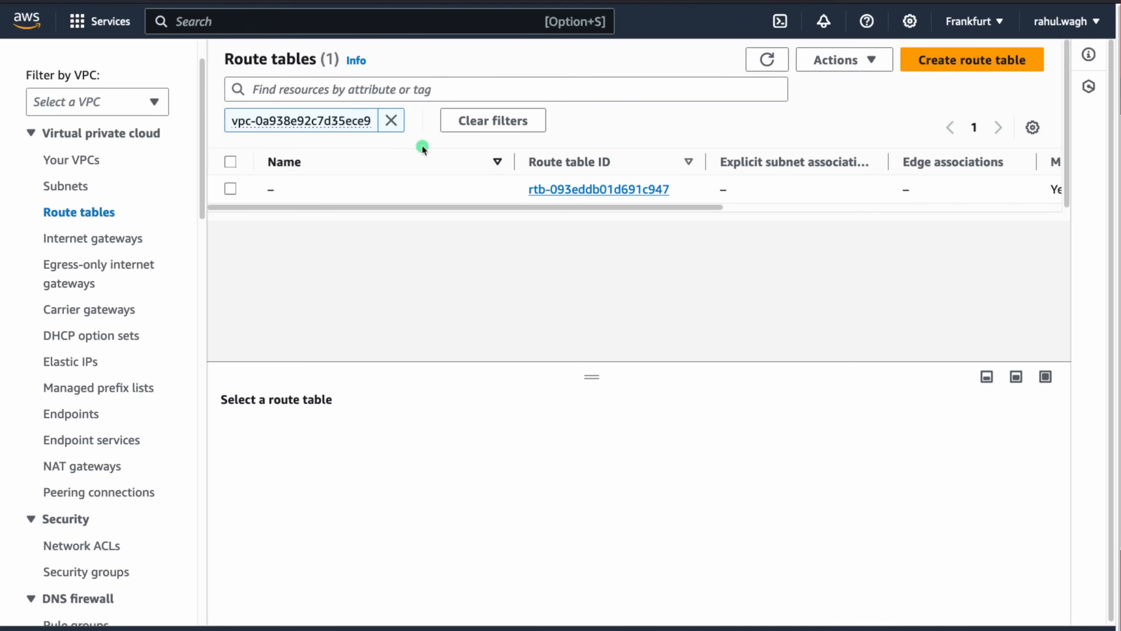
left_click(390, 121)
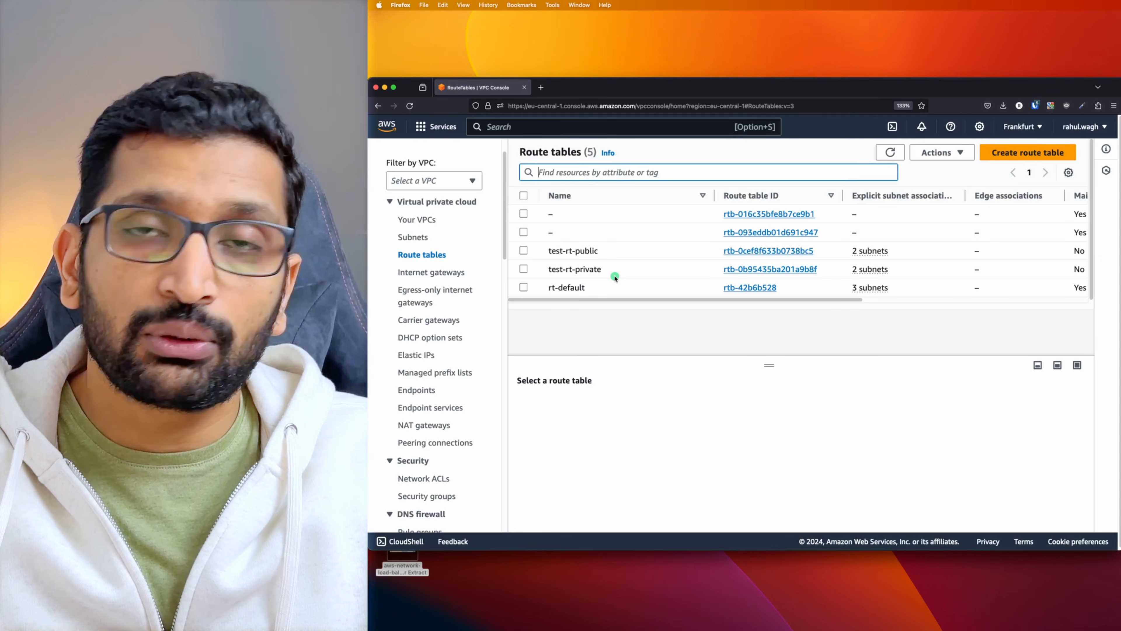
Create route table demo-nlb-public-rt in demo-nlb-vpc, then return to the Route tables list
left_click(1037, 155)
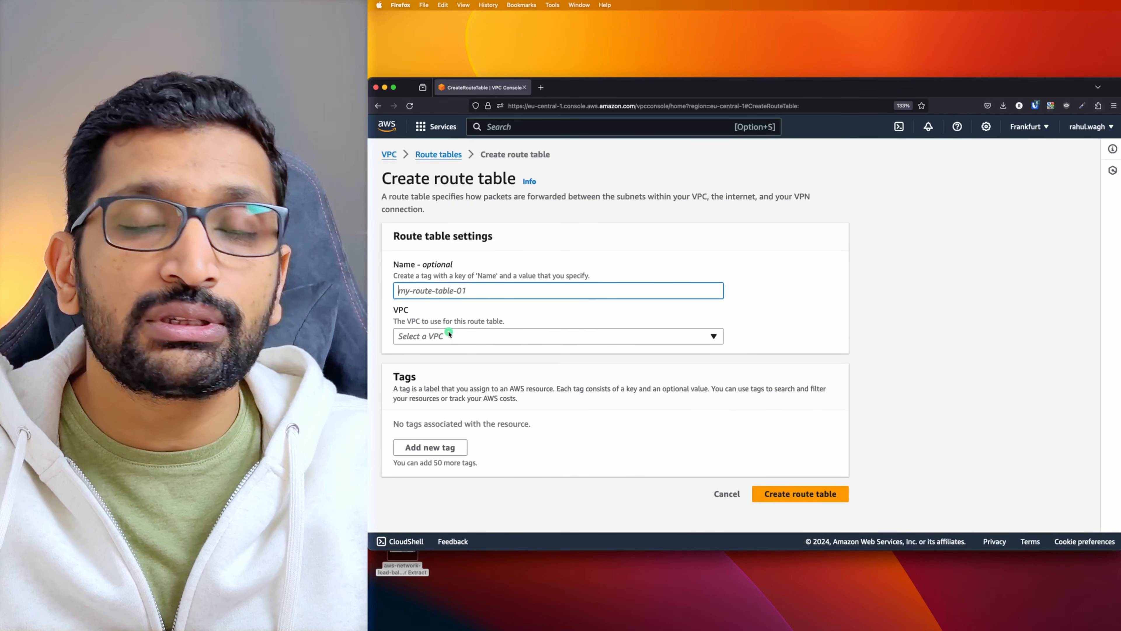
left_click(441, 290)
type("demo-nlb-public-rt")
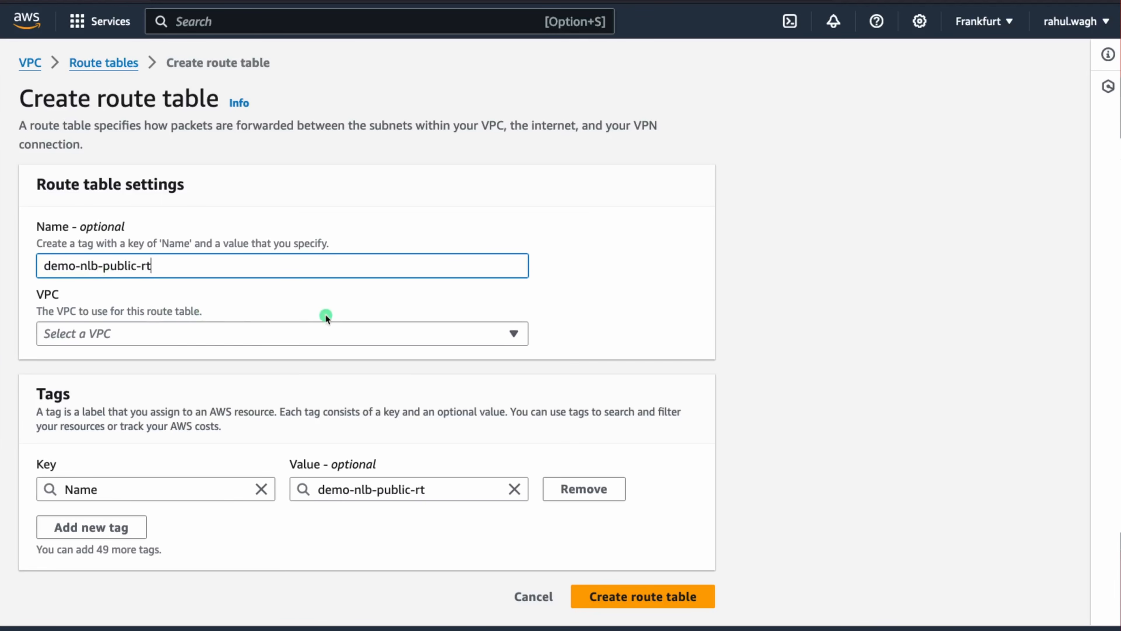
left_click(504, 338)
key("super+Tab")
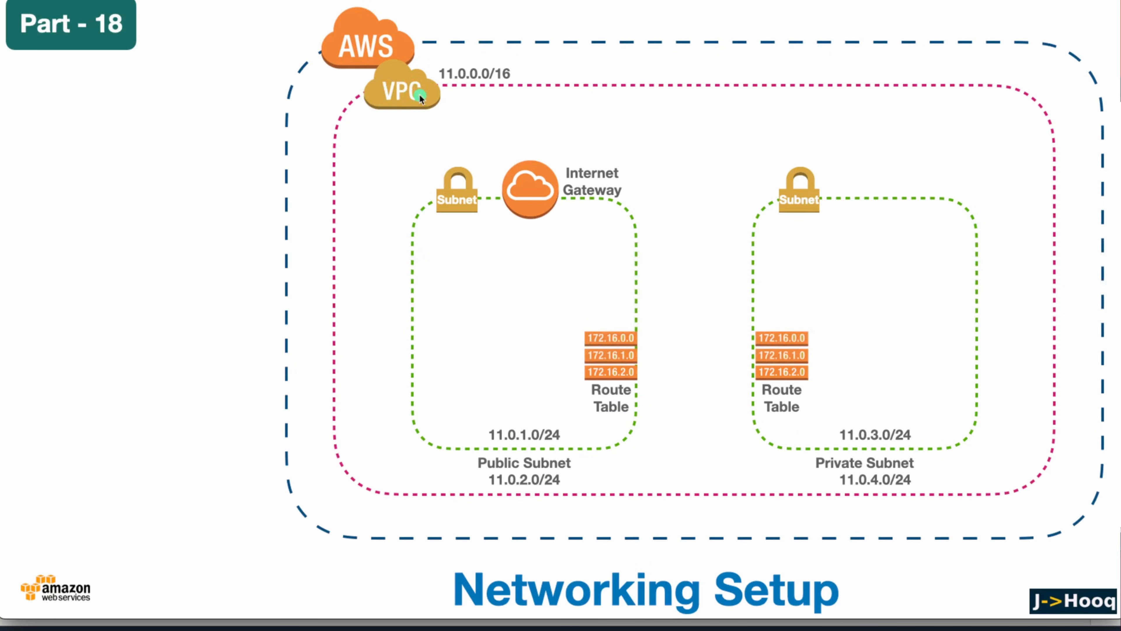
key("super+Tab")
left_click(502, 340)
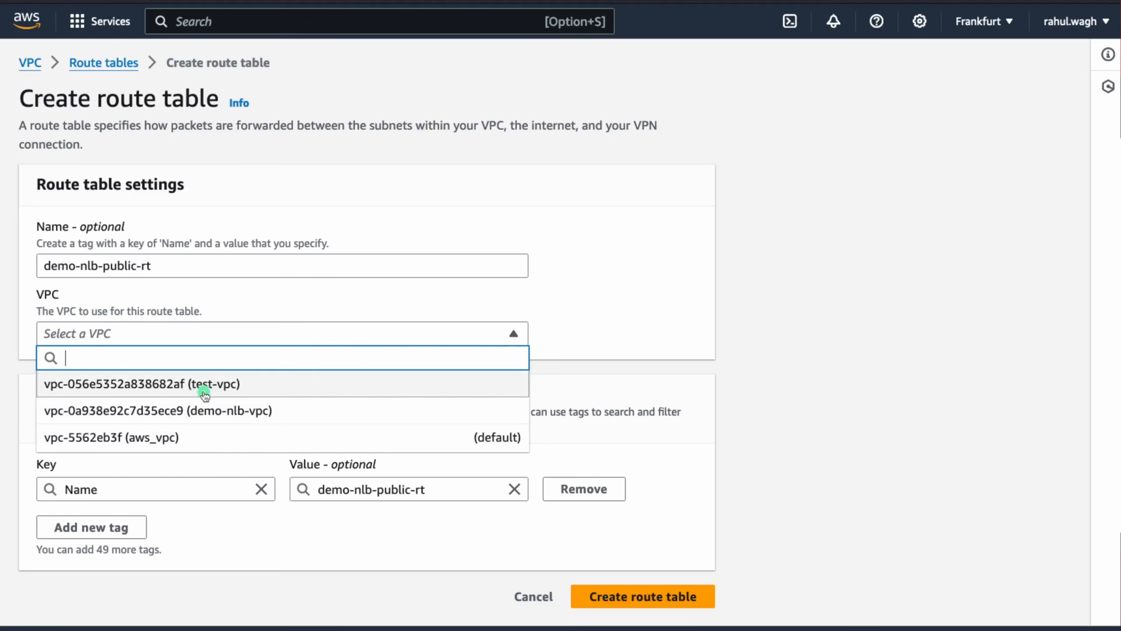
left_click(177, 413)
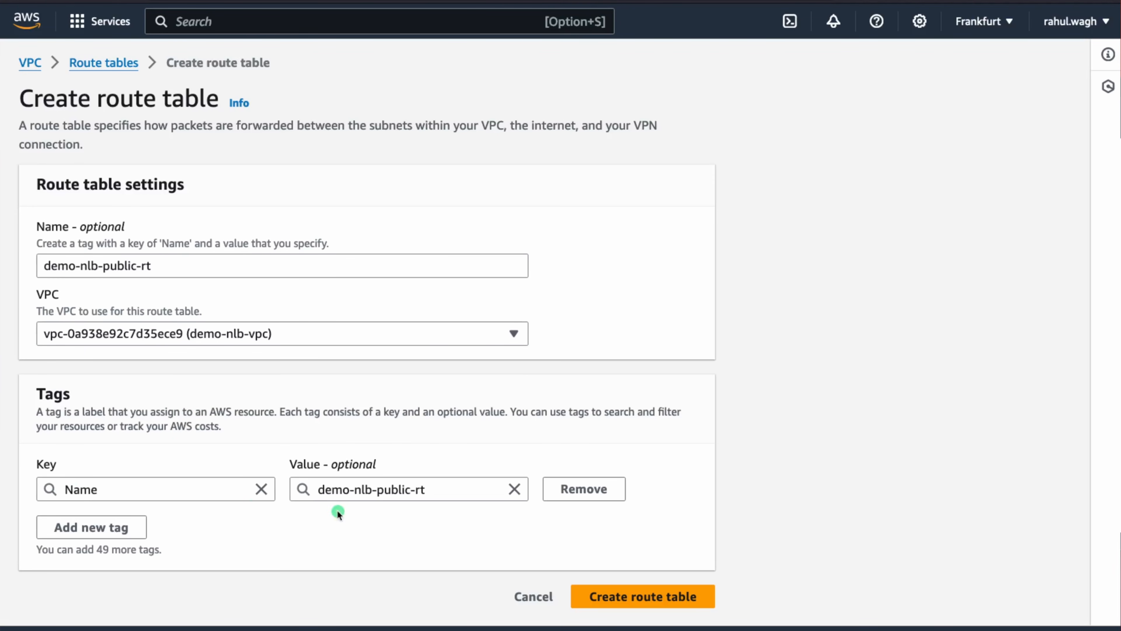
left_click(620, 599)
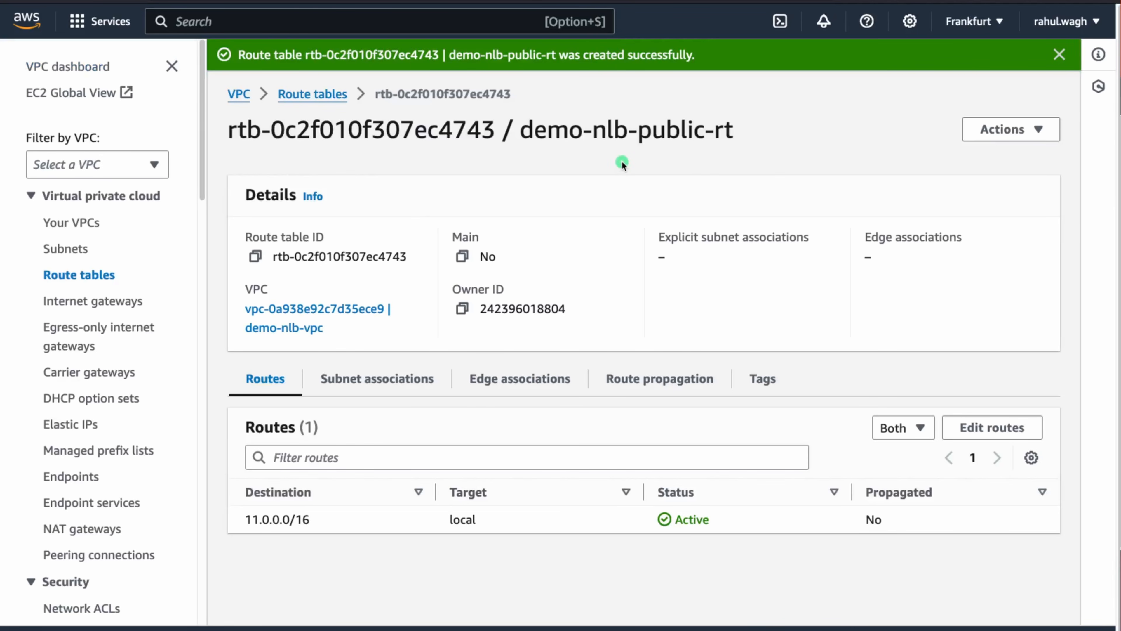
left_click_drag(521, 129, 743, 137)
key("super+c")
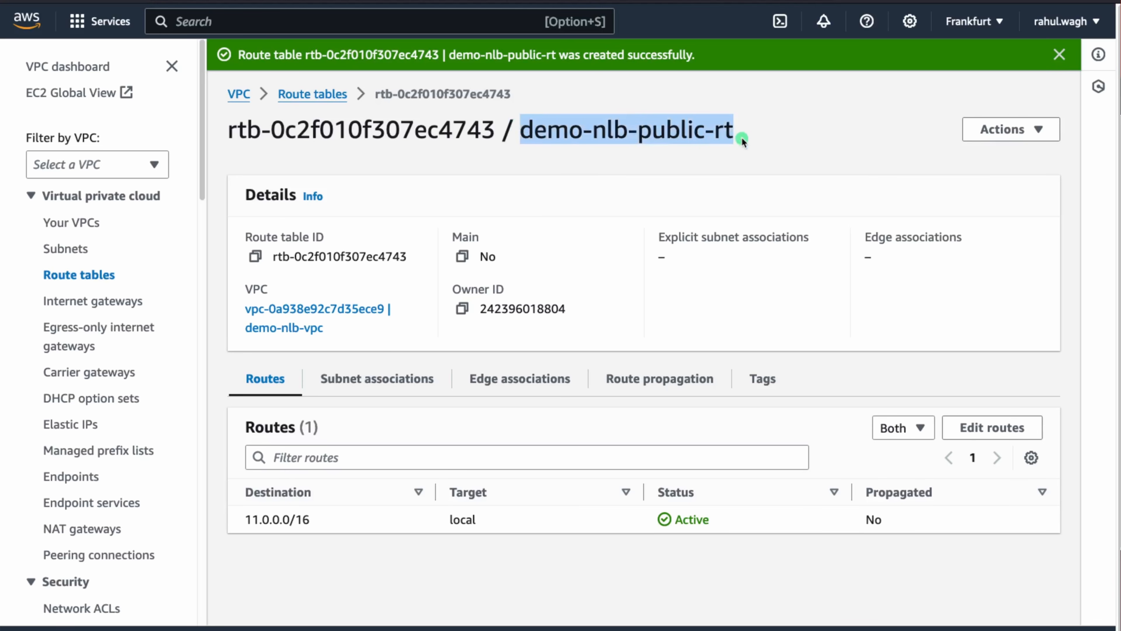
left_click(304, 93)
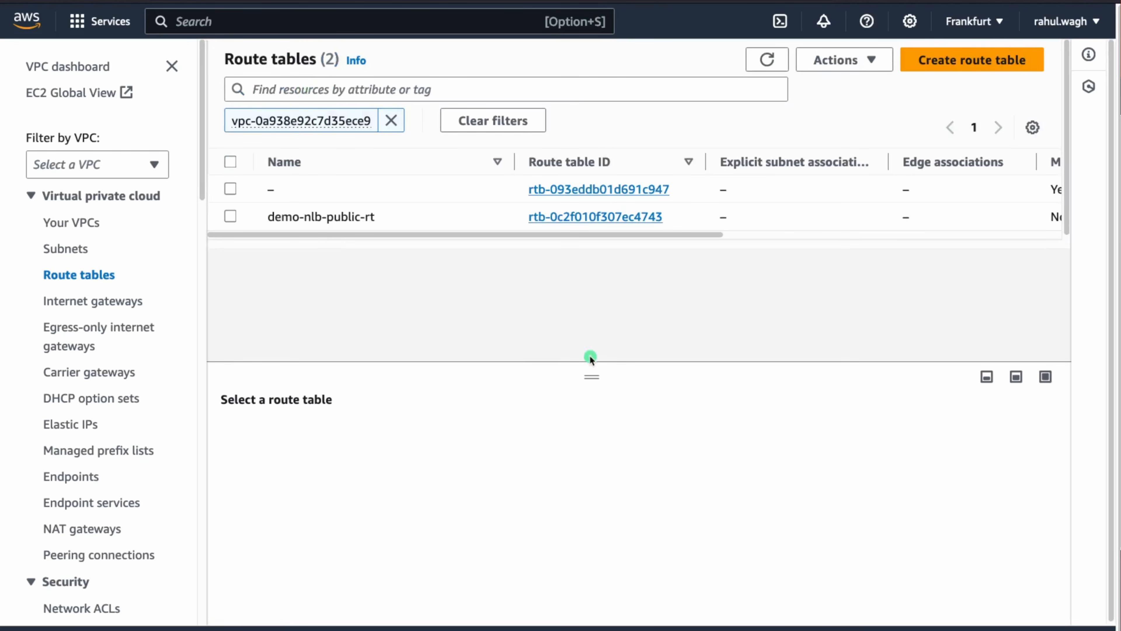
Create demo-nlb-private-rt in demo-nlb-vpc by changing 'public' to 'private' in the pasted name
left_click(933, 61)
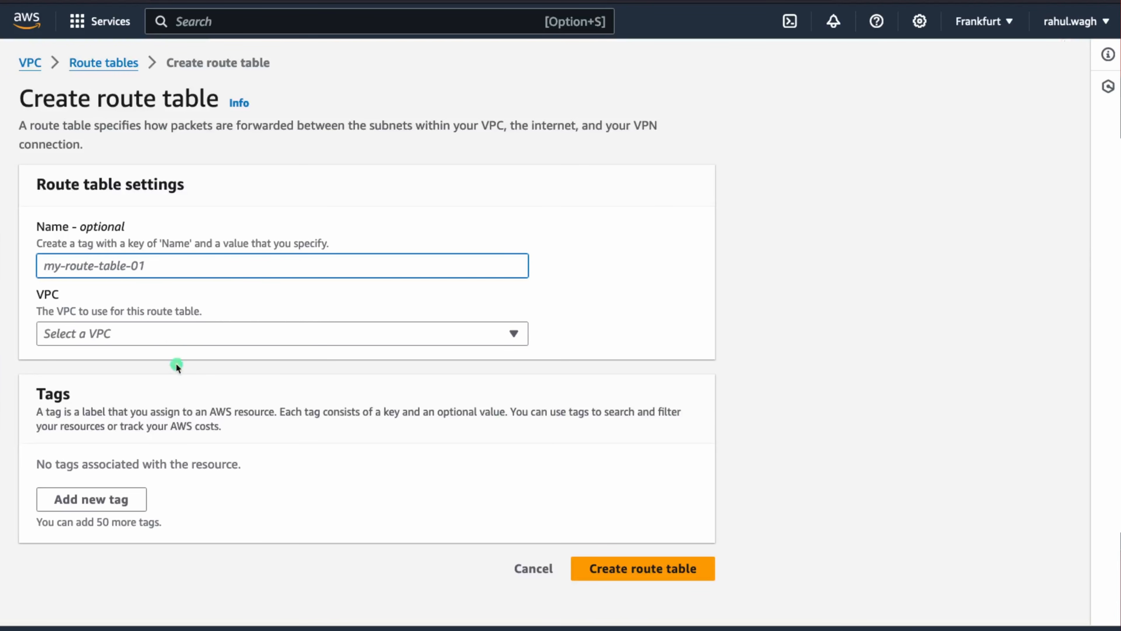
key("super+v")
double_click(118, 266)
type("private")
left_click(413, 338)
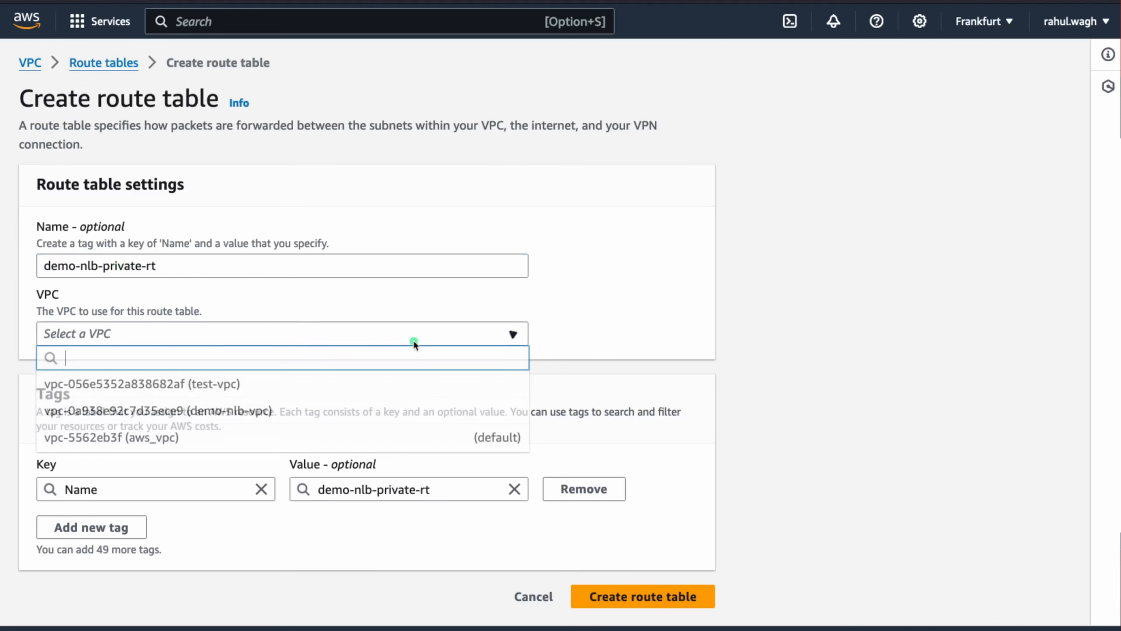
left_click(204, 411)
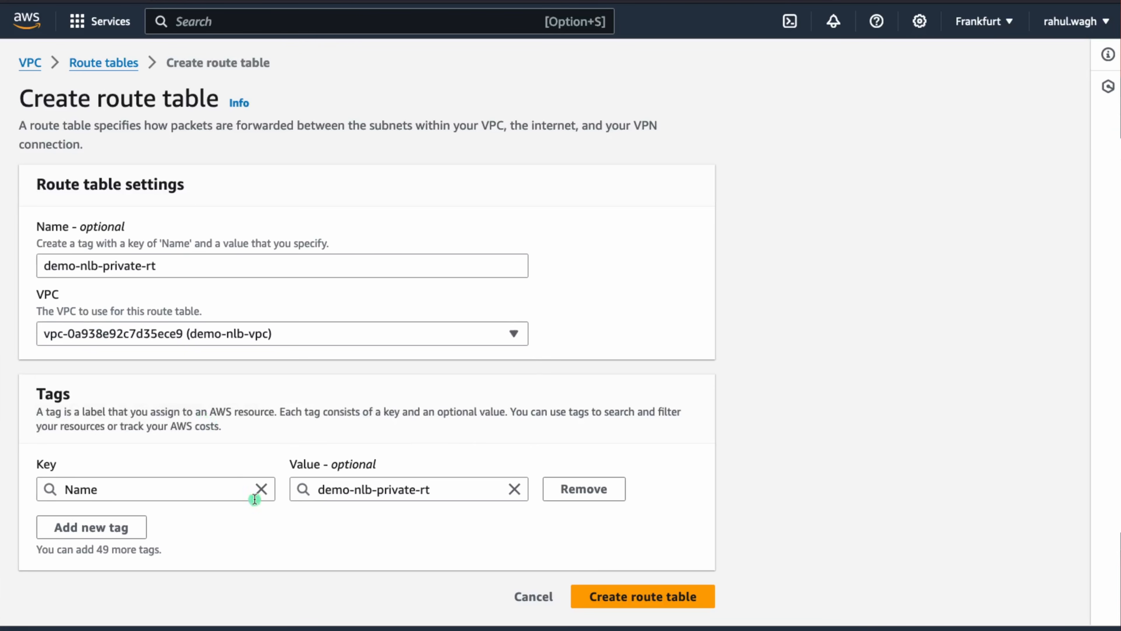
left_click(629, 595)
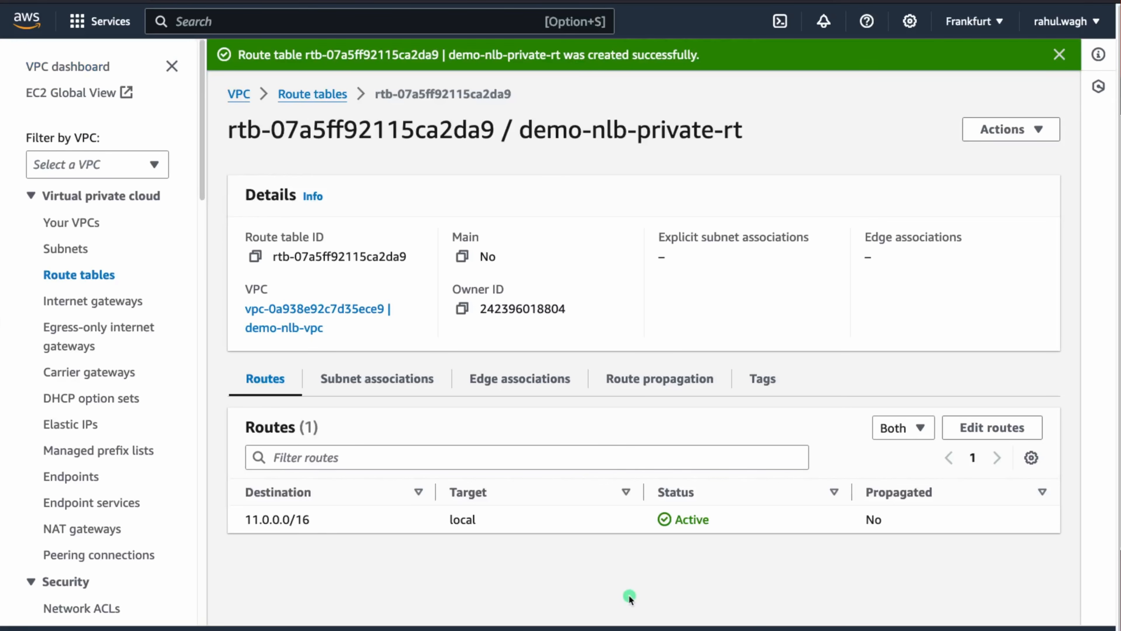
left_click(312, 94)
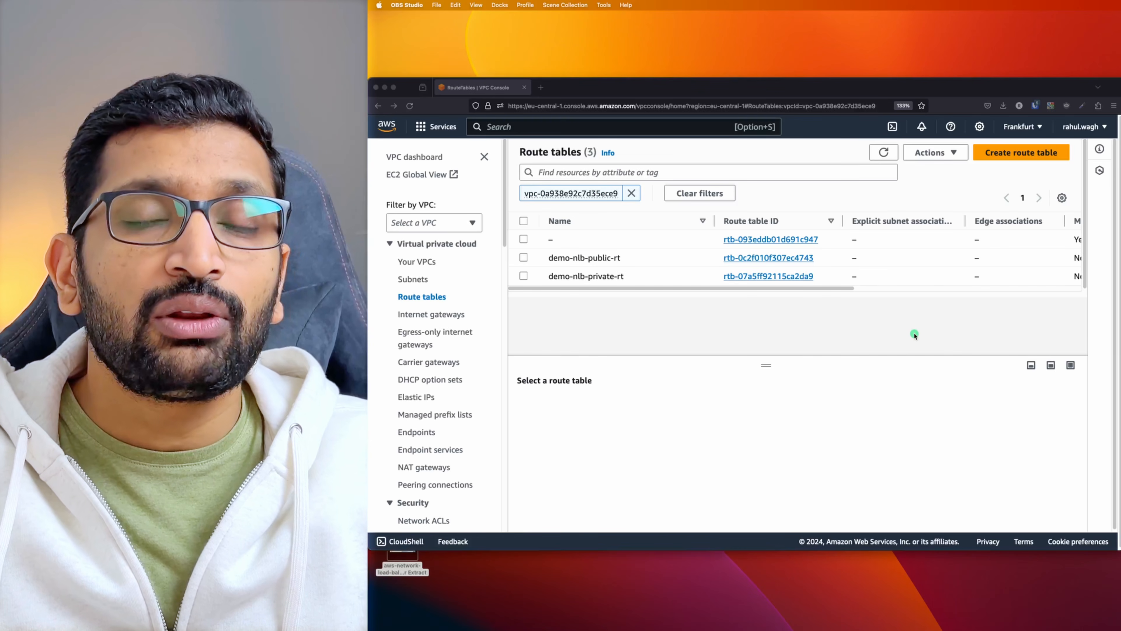
key("super+Tab")
key("super+Tab")
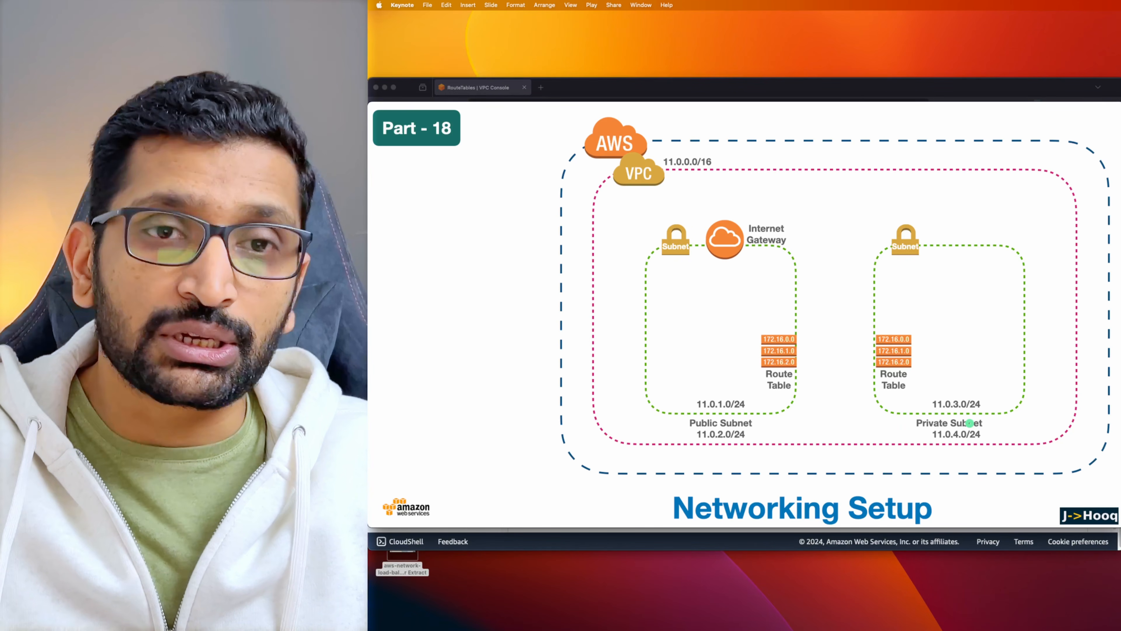
key("super+Tab")
key("super+Tab")
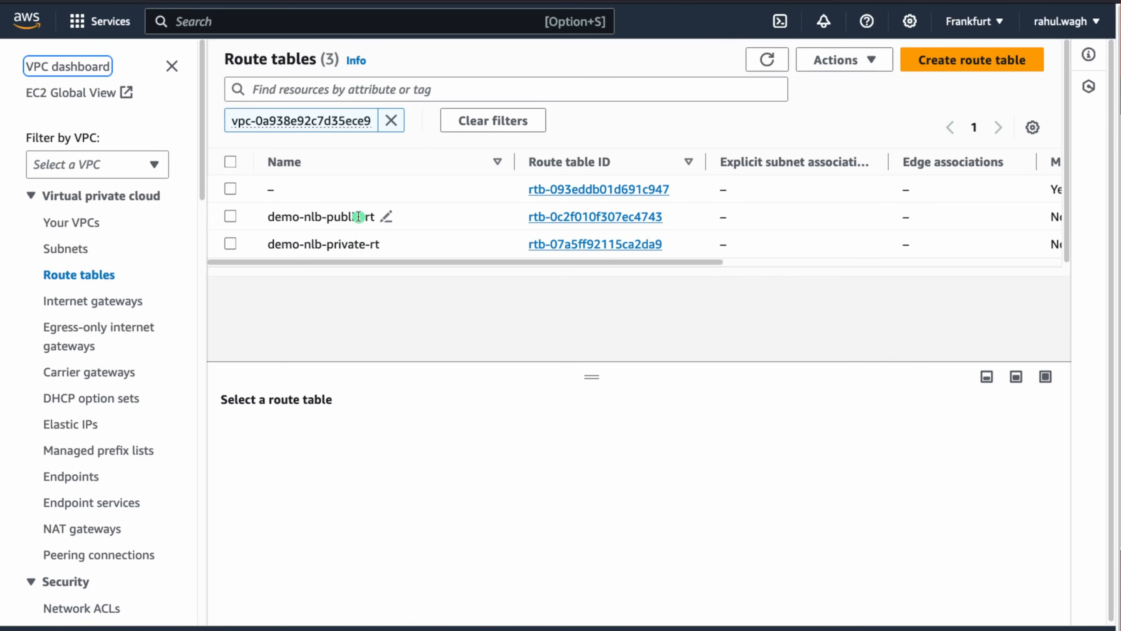
Tick demo-nlb-public-subnet-1a and -1b in demo-nlb-public-rt's subnet associations and save
left_click(608, 221)
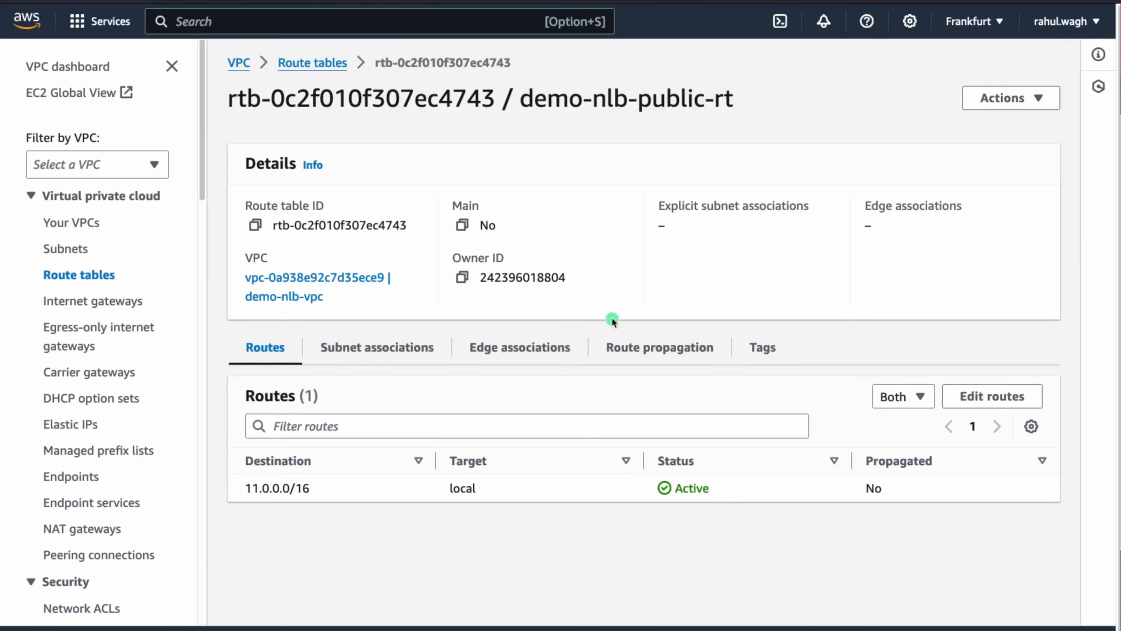
left_click(387, 352)
scroll(574, 383, "down", 3)
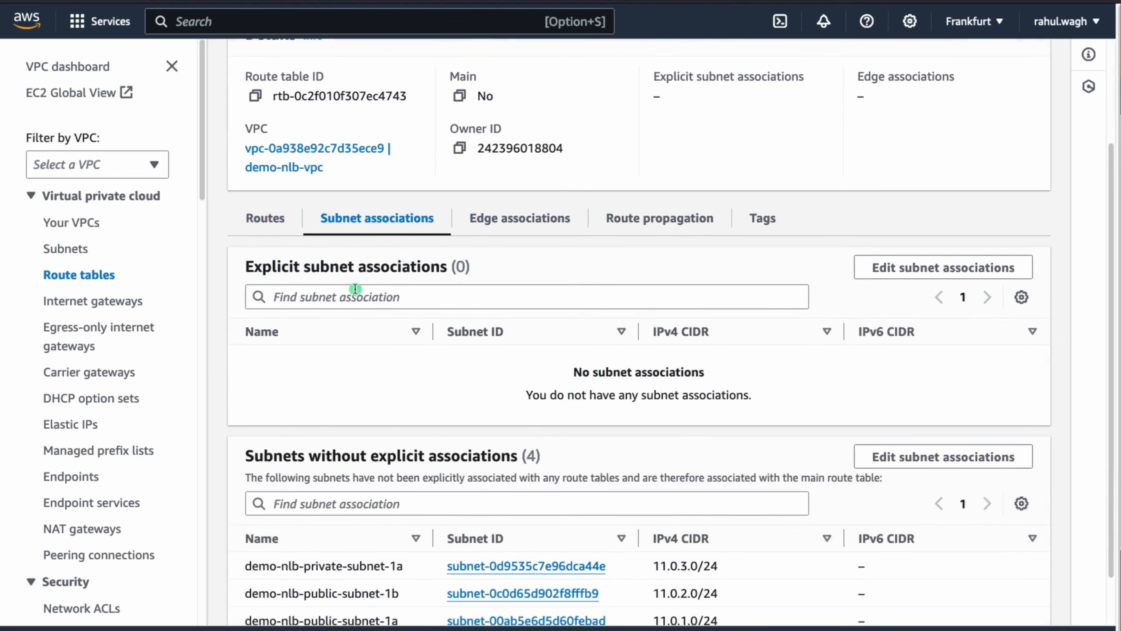
left_click(954, 268)
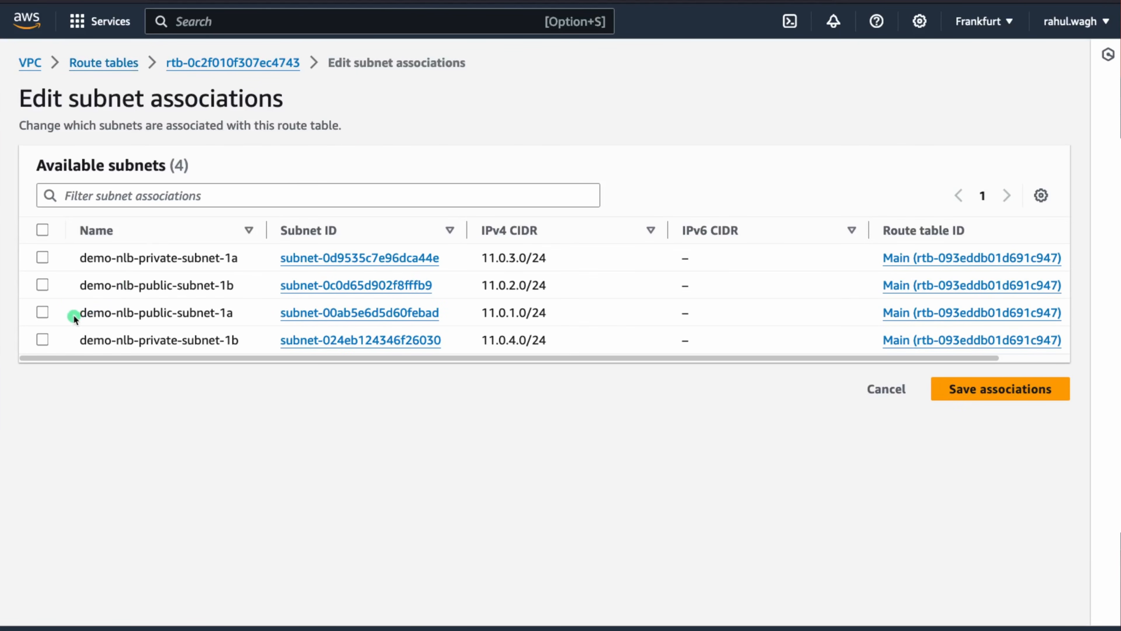
left_click(44, 312)
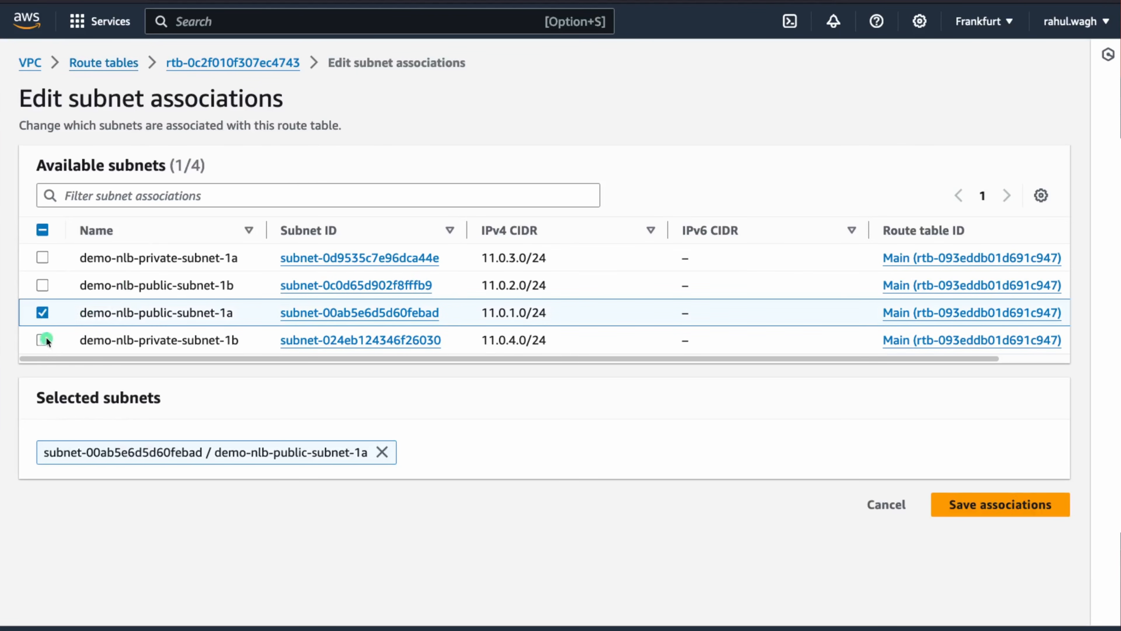
left_click(41, 285)
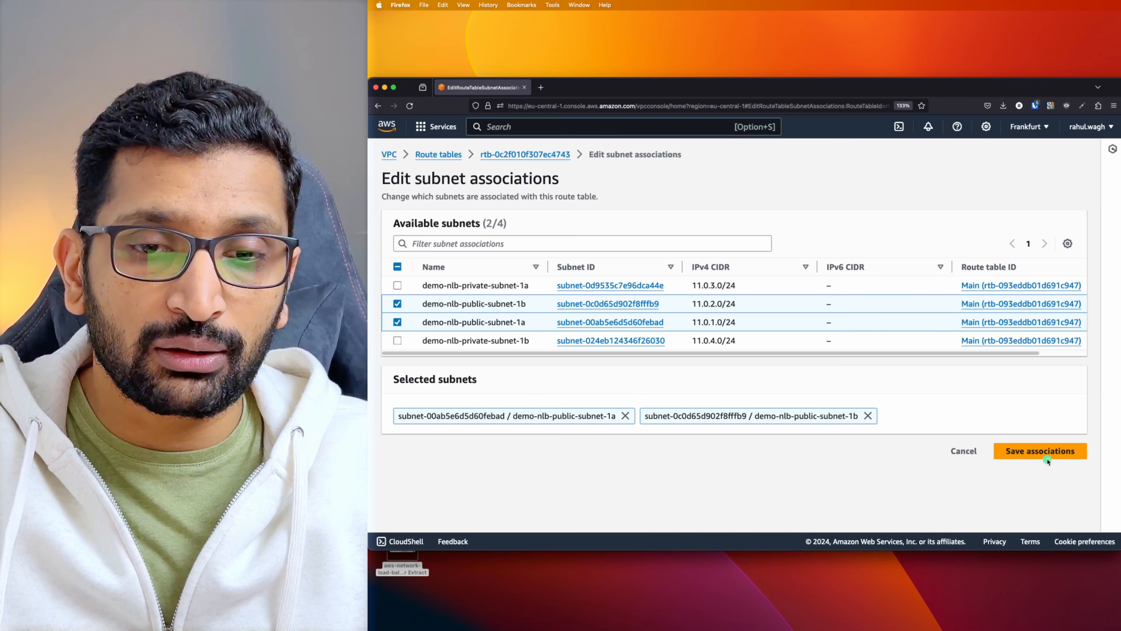
left_click(1045, 453)
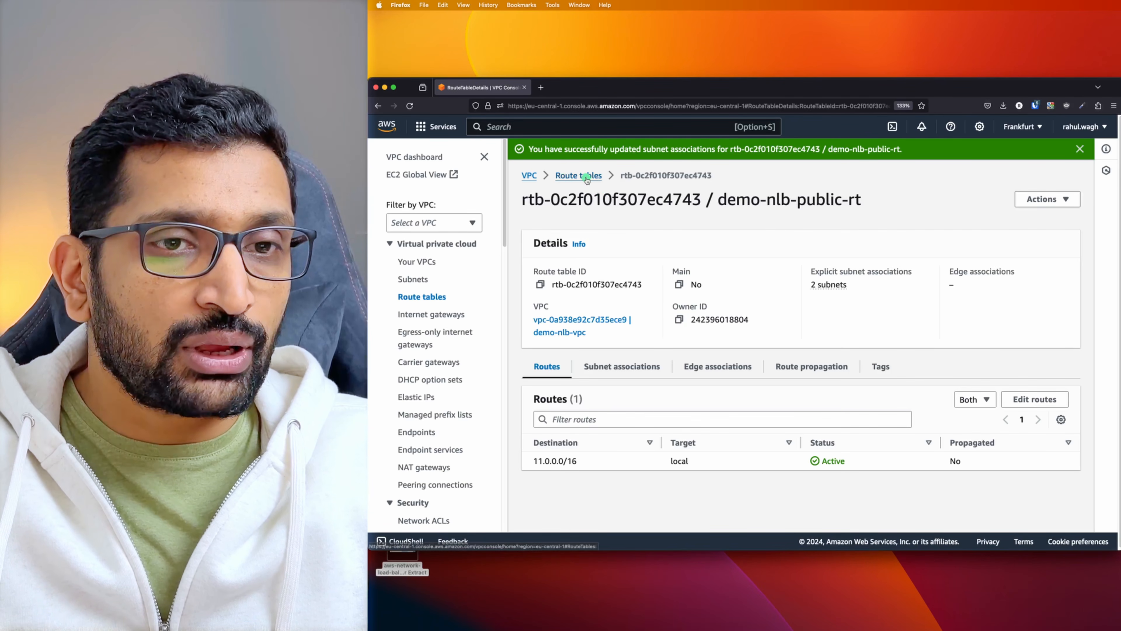
left_click(587, 178)
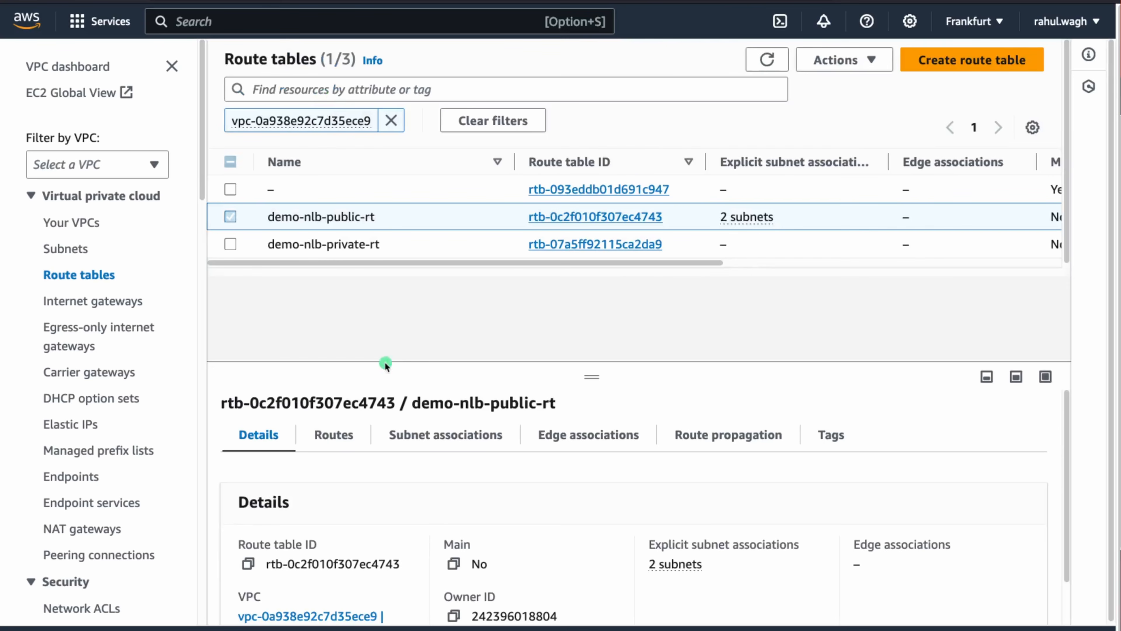
Tick demo-nlb-private-subnet-1a and -1b in demo-nlb-private-rt's subnet associations and save
left_click(590, 246)
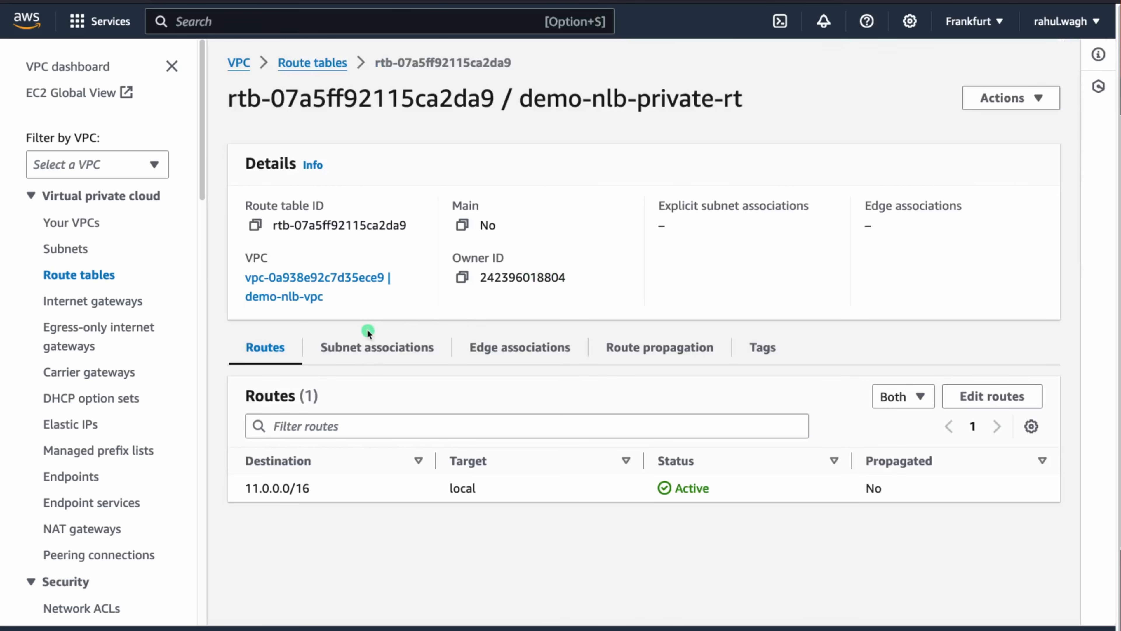
left_click(370, 348)
scroll(522, 282, "down", 1)
scroll(522, 282, "down", 2)
left_click(928, 261)
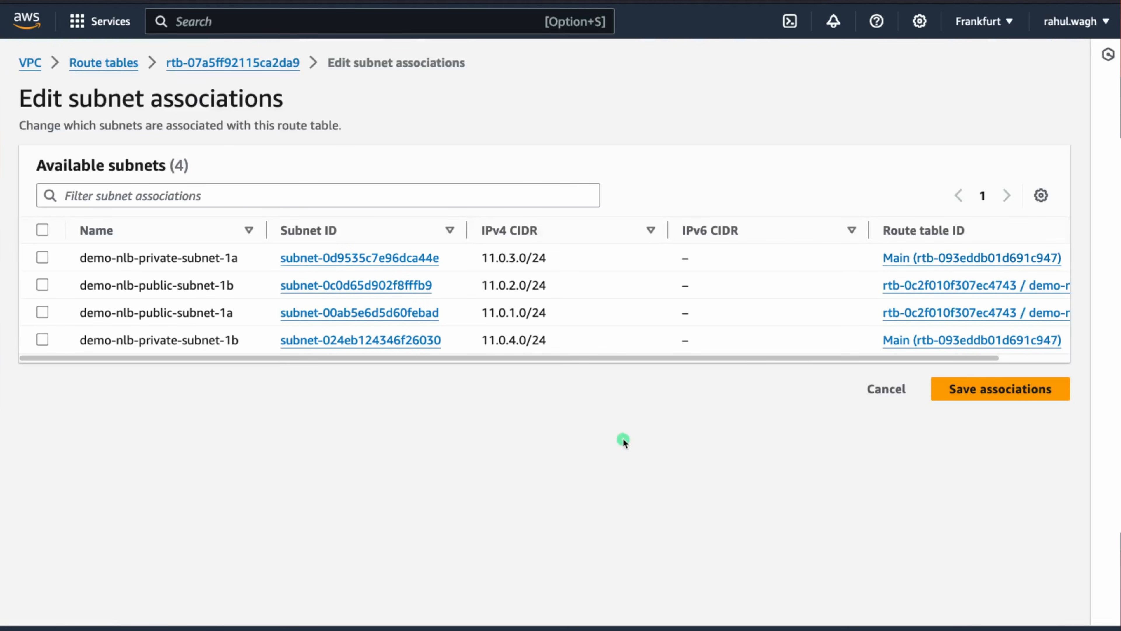
left_click(43, 258)
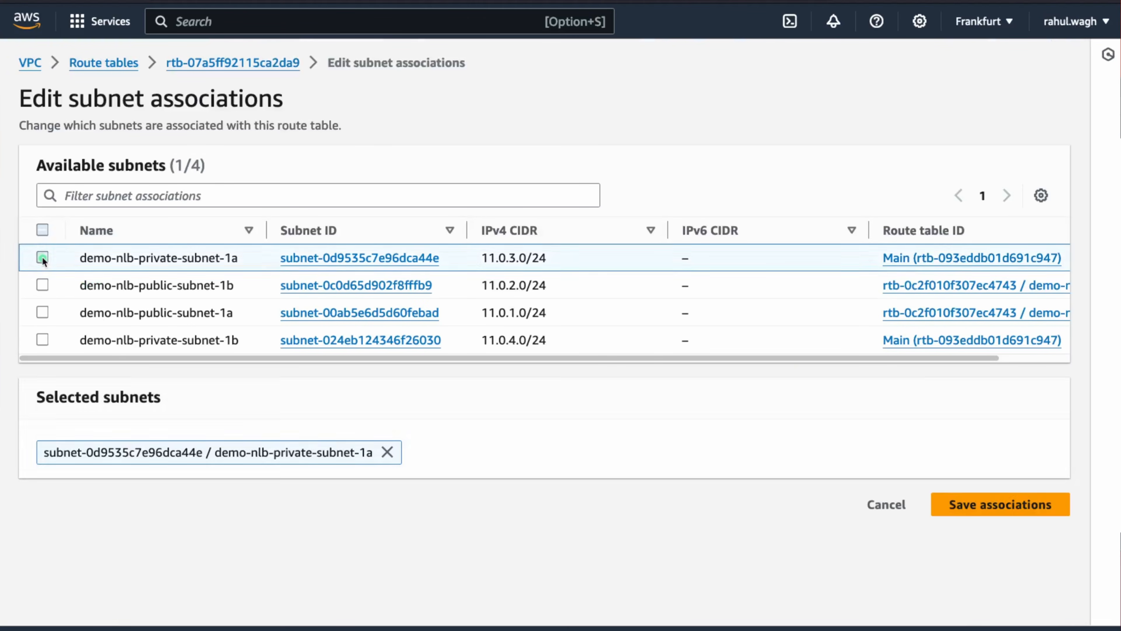
left_click(43, 340)
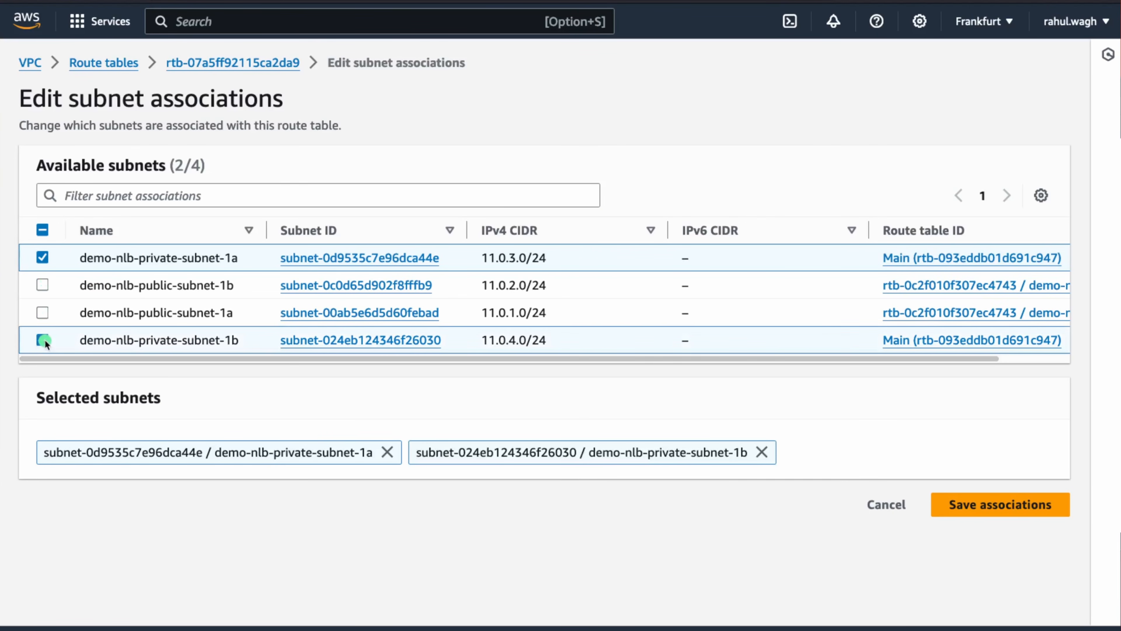
left_click(988, 506)
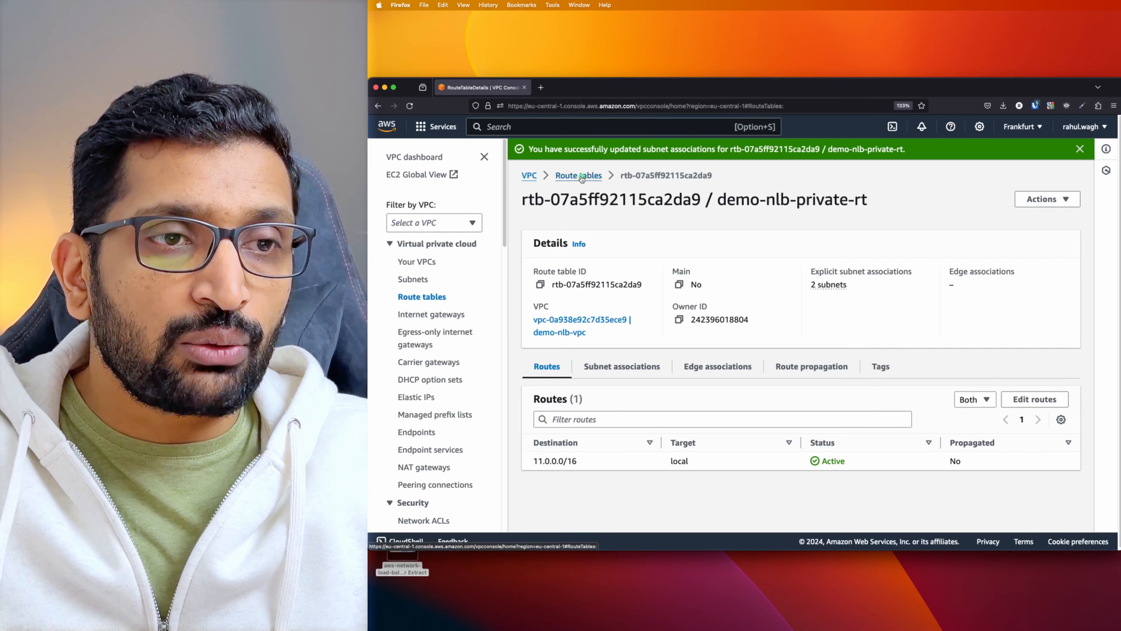
Check that demo-nlb-public-rt lists both public subnets as associated
left_click(588, 176)
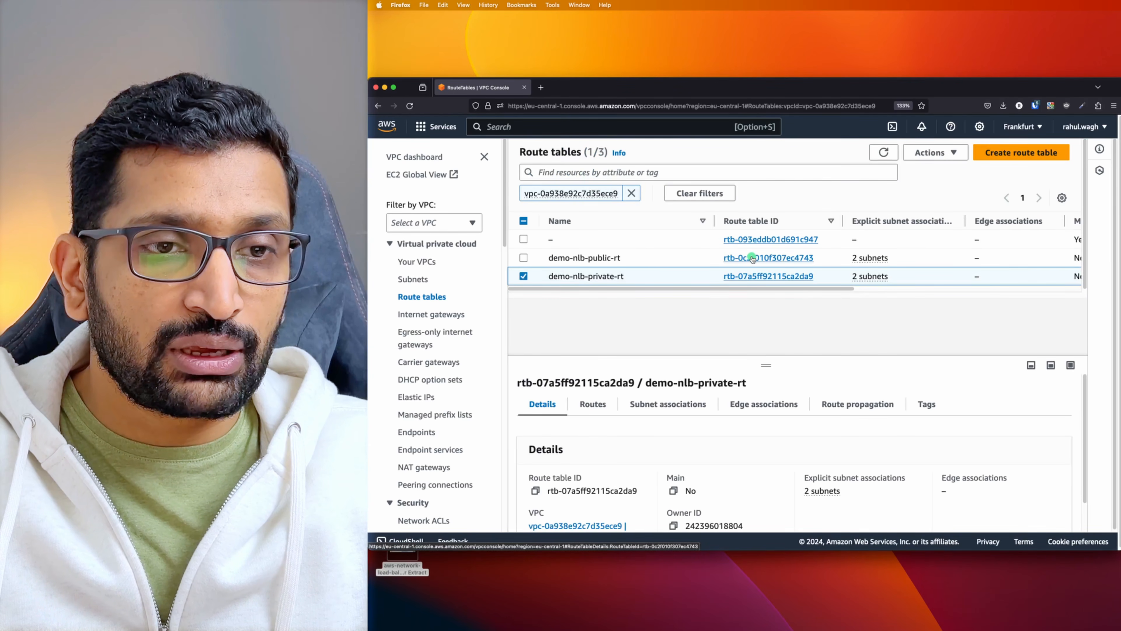
left_click(752, 261)
left_click(374, 349)
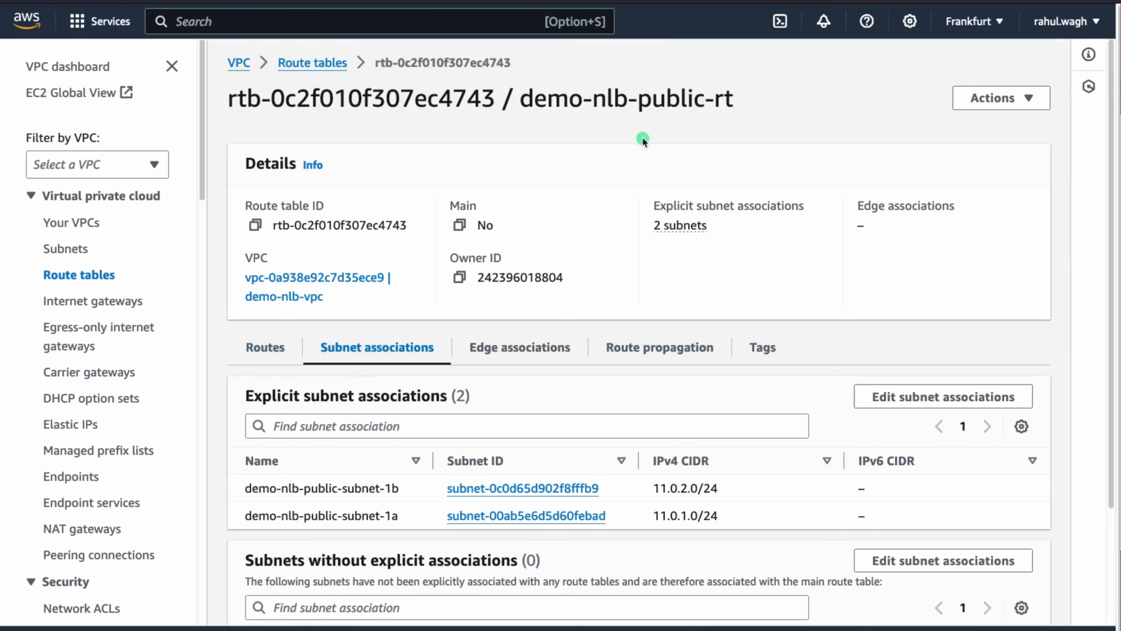
left_click_drag(641, 96, 765, 94)
scroll(582, 332, "down", 3)
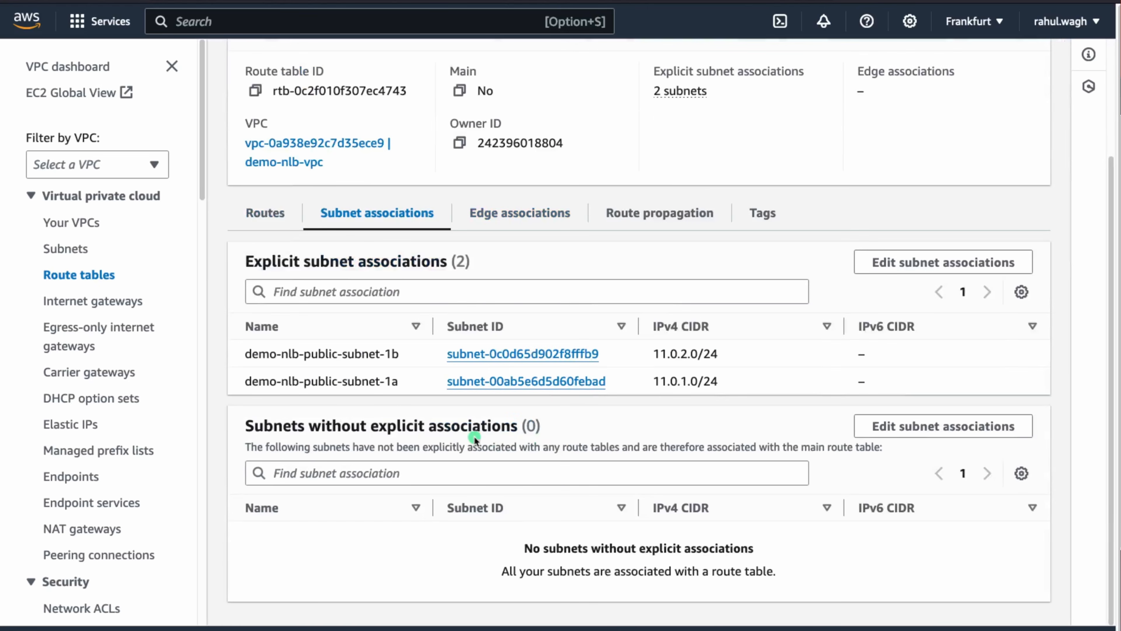
left_click_drag(393, 381, 248, 349)
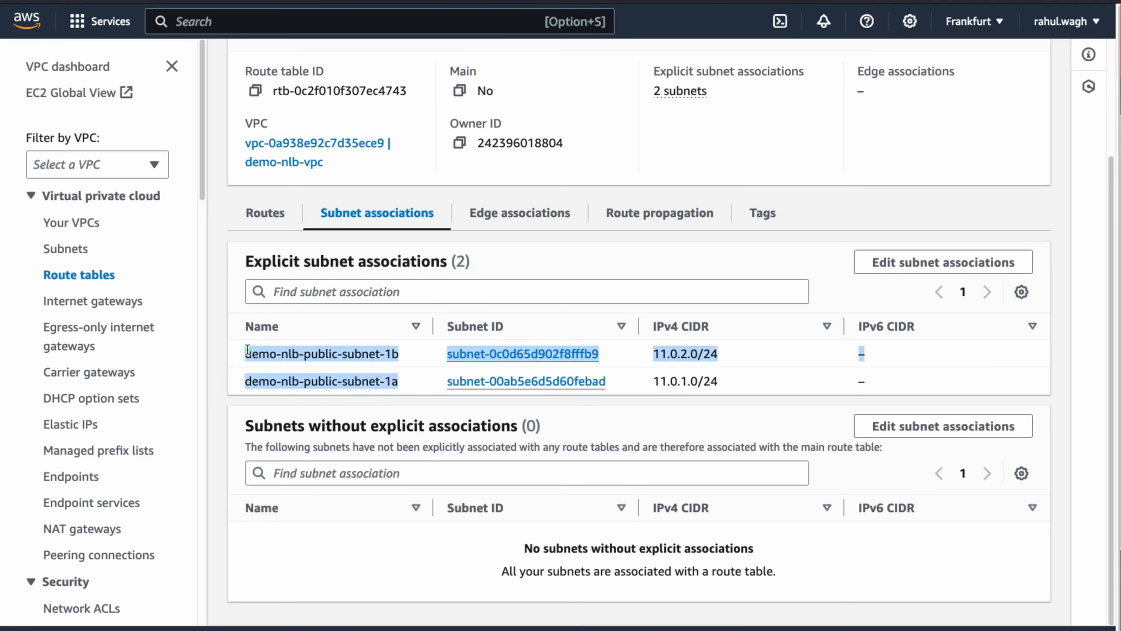
scroll(309, 220, "up", 3)
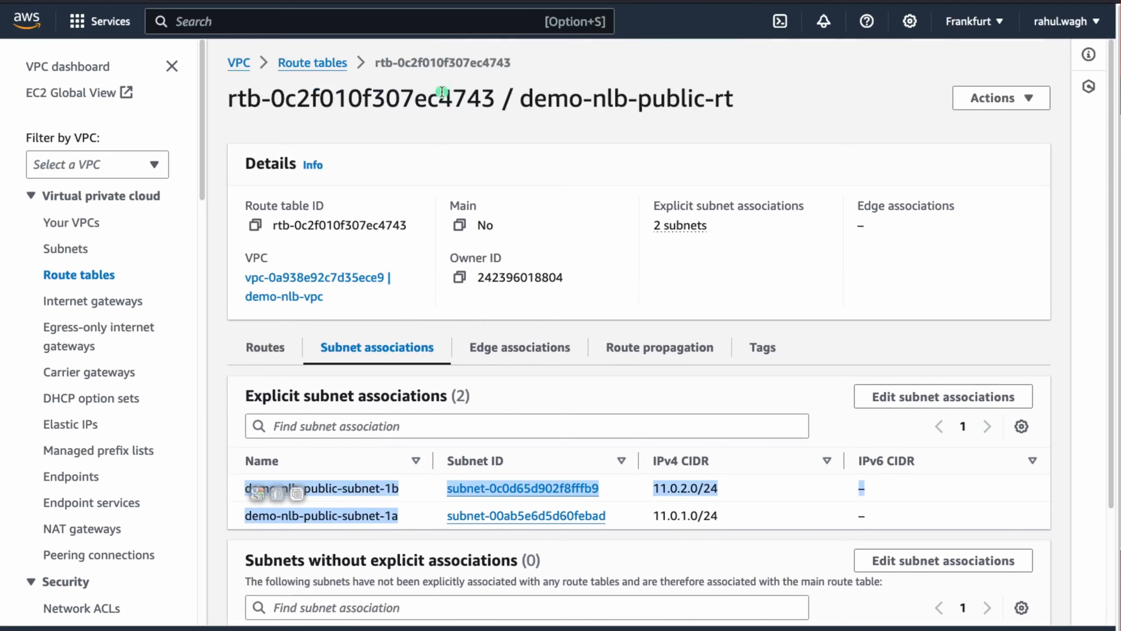
left_click(321, 72)
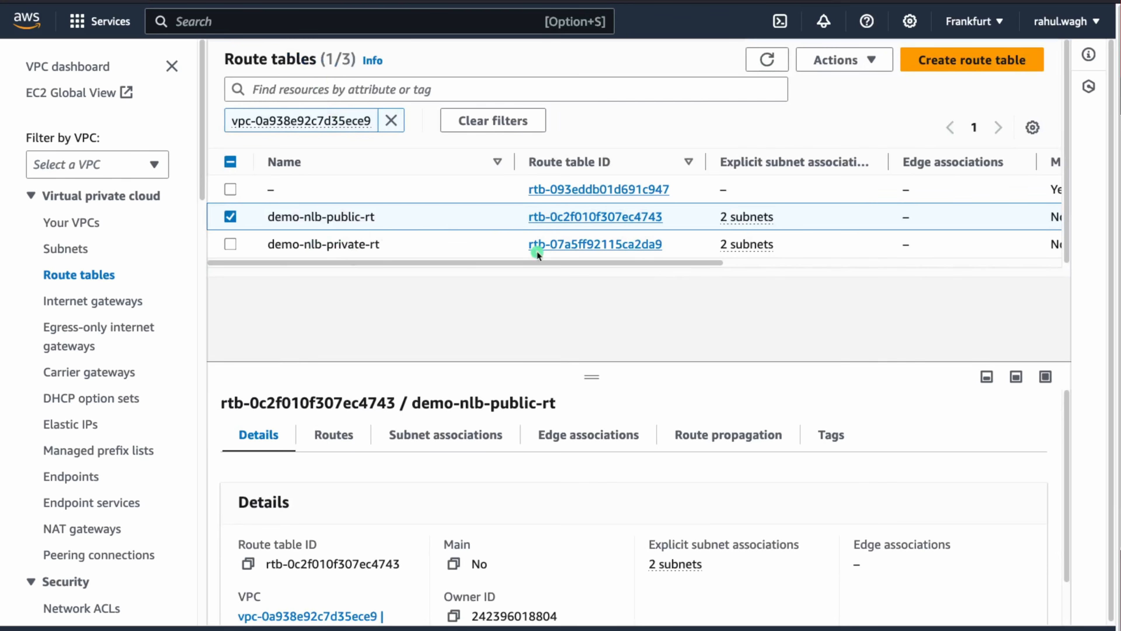
Check demo-nlb-private-rt's two private subnets, then open demo-nlb-public-rt's details page
left_click(607, 245)
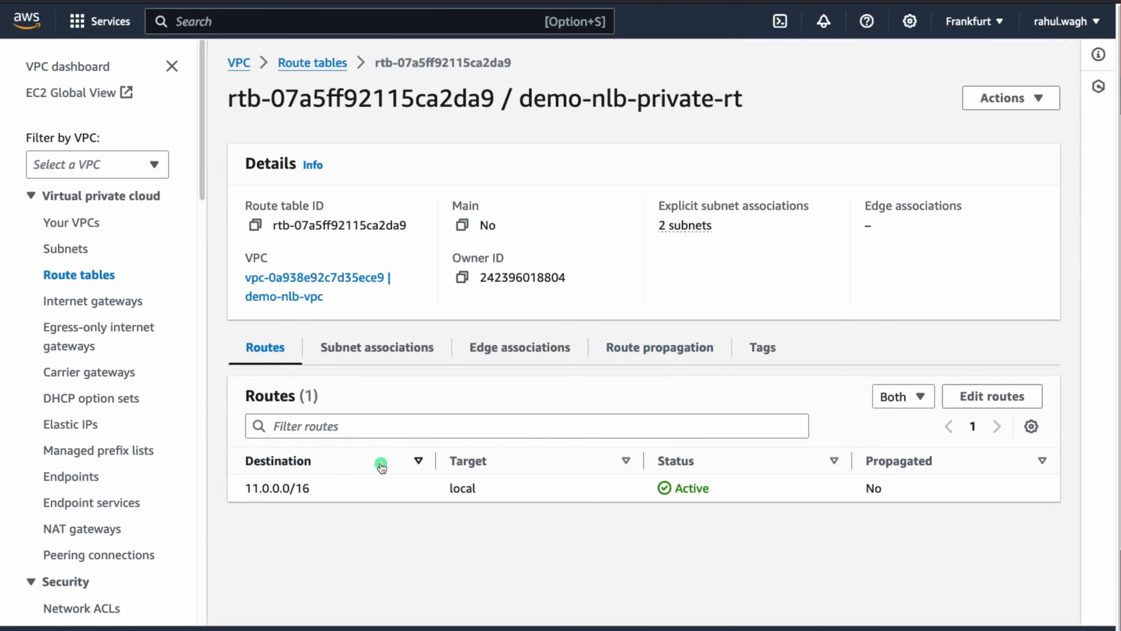
left_click(388, 354)
left_click_drag(636, 98, 743, 98)
left_click_drag(426, 517, 262, 486)
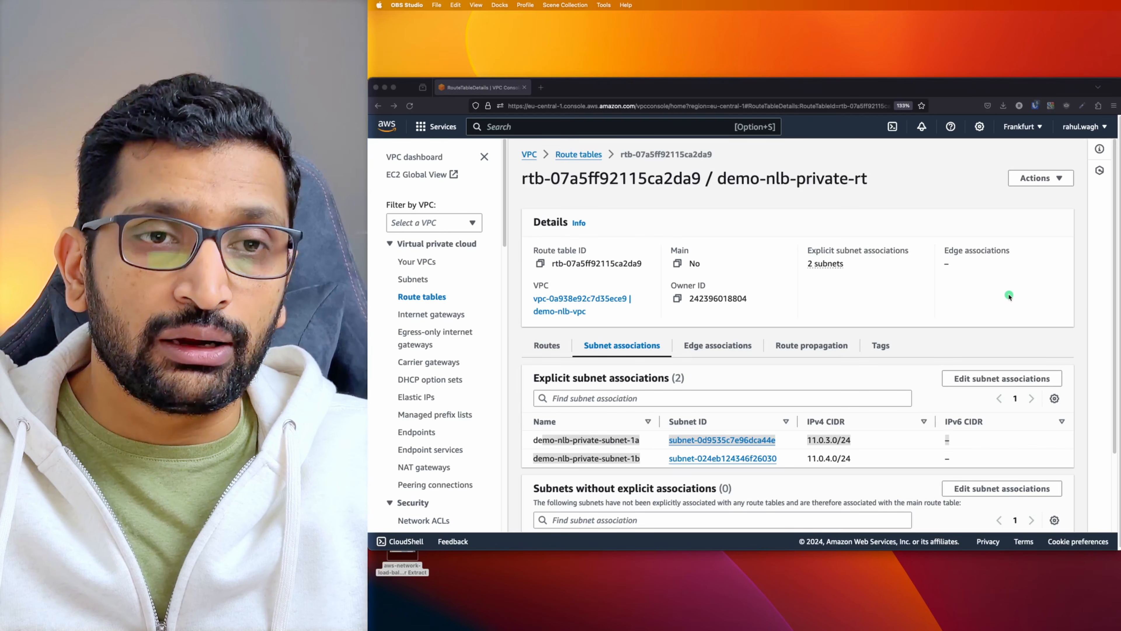
key("super+Tab")
key("super+Tab")
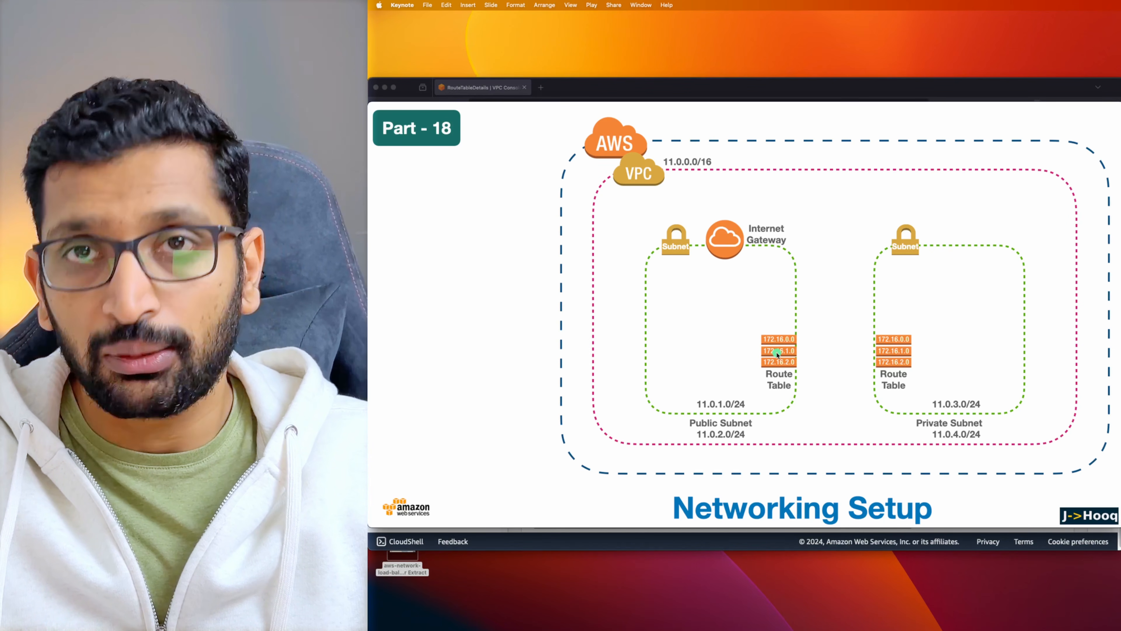
key("super+Tab")
key("super+Tab")
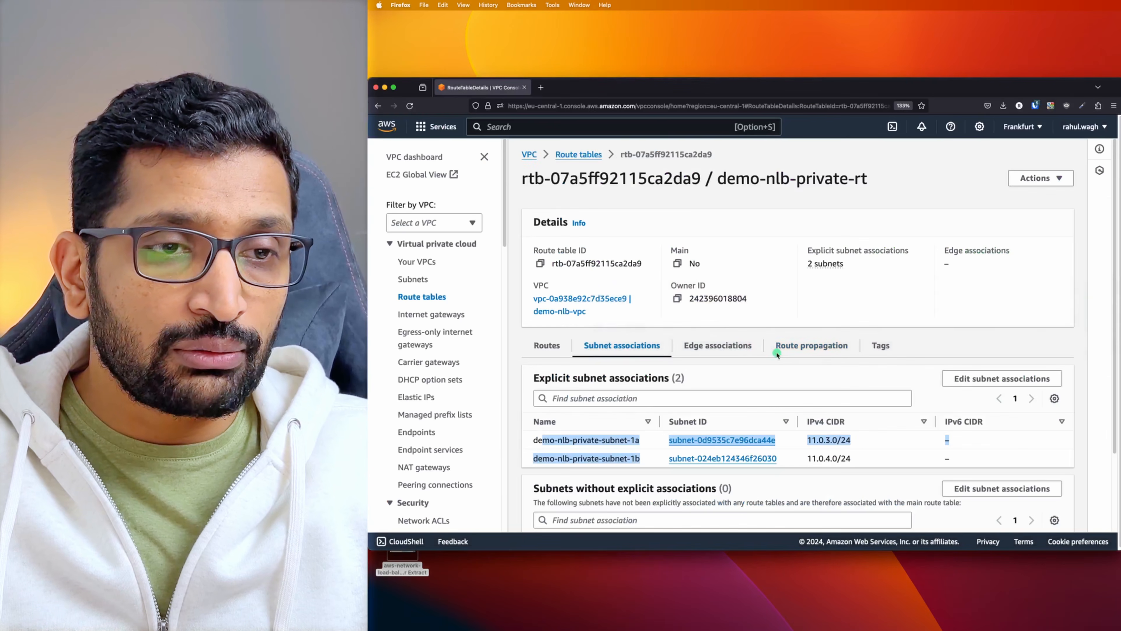
left_click(322, 75)
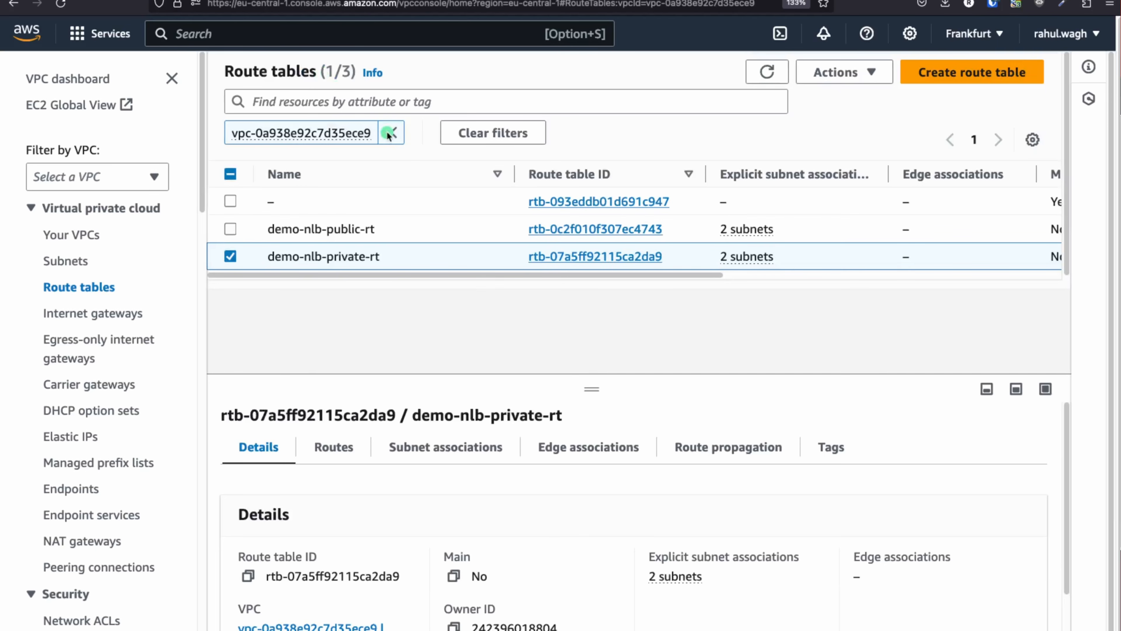
left_click(595, 230)
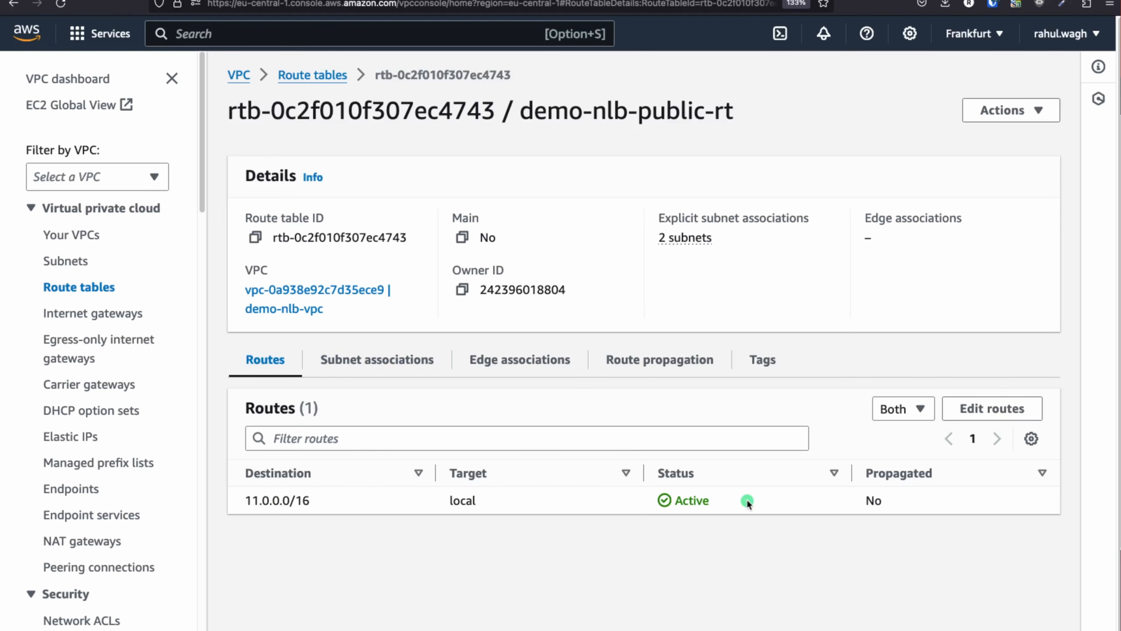
Add a 0.0.0.0/0 route targeting internet gateway igw-0fe11a52479af0852 to demo-nlb-public-rt and save
left_click(995, 411)
left_click(91, 279)
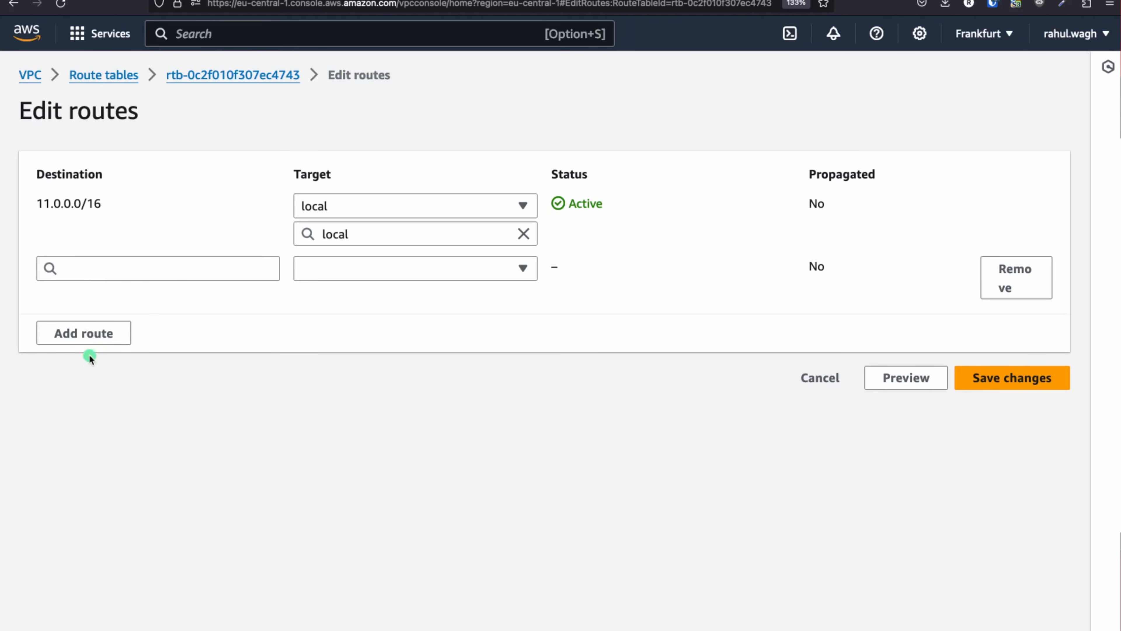
left_click(100, 269)
left_click(73, 294)
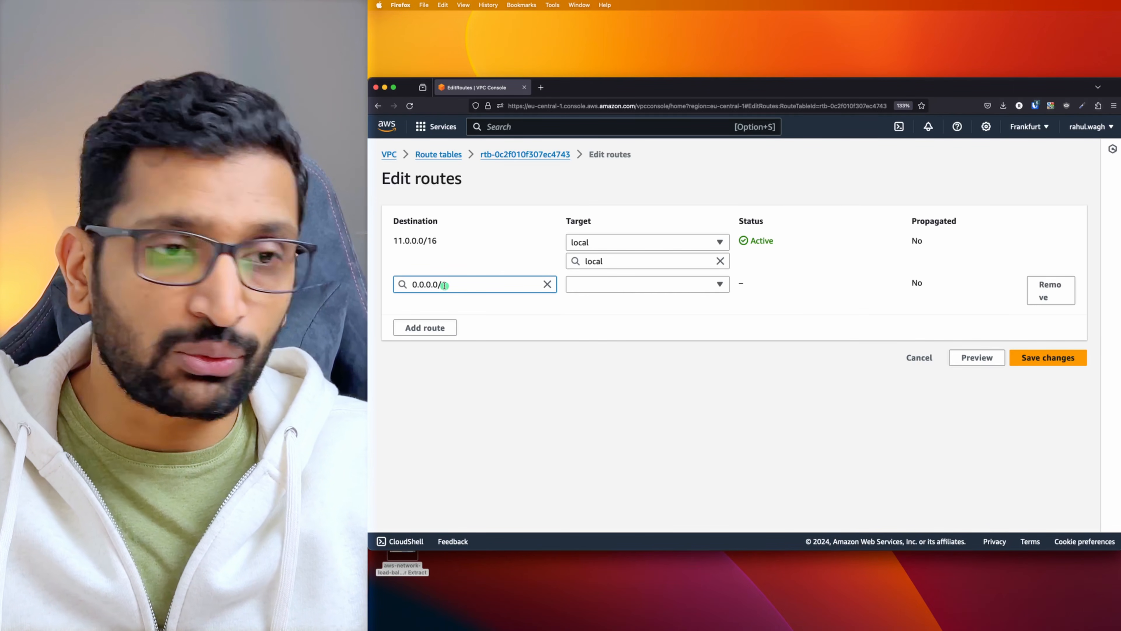
left_click(718, 285)
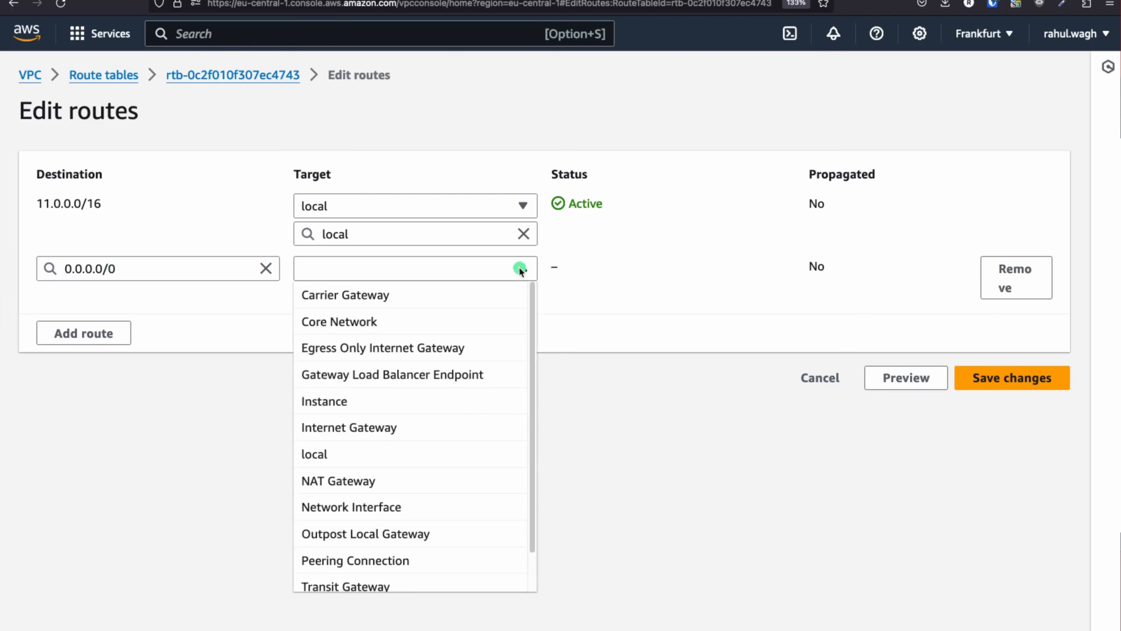
left_click(380, 427)
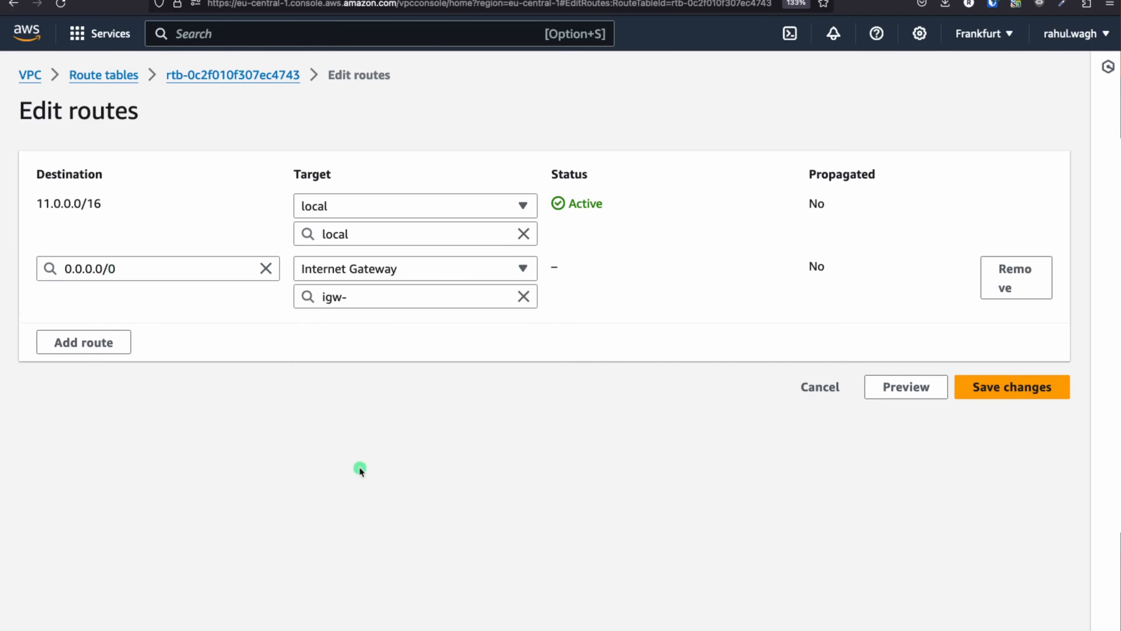
left_click(383, 303)
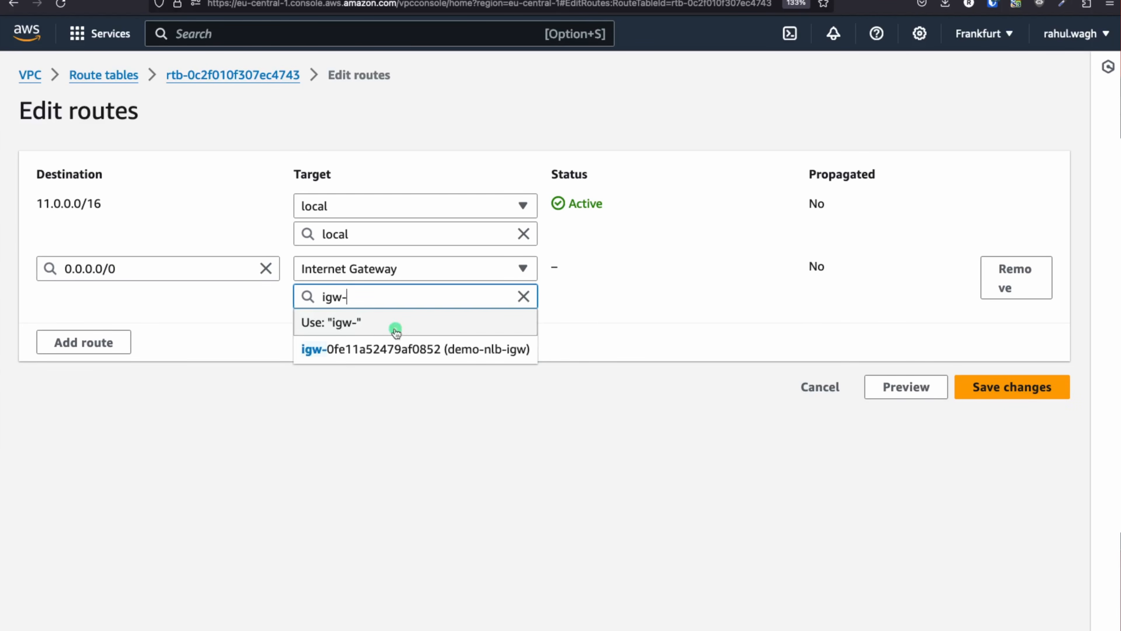
left_click(465, 349)
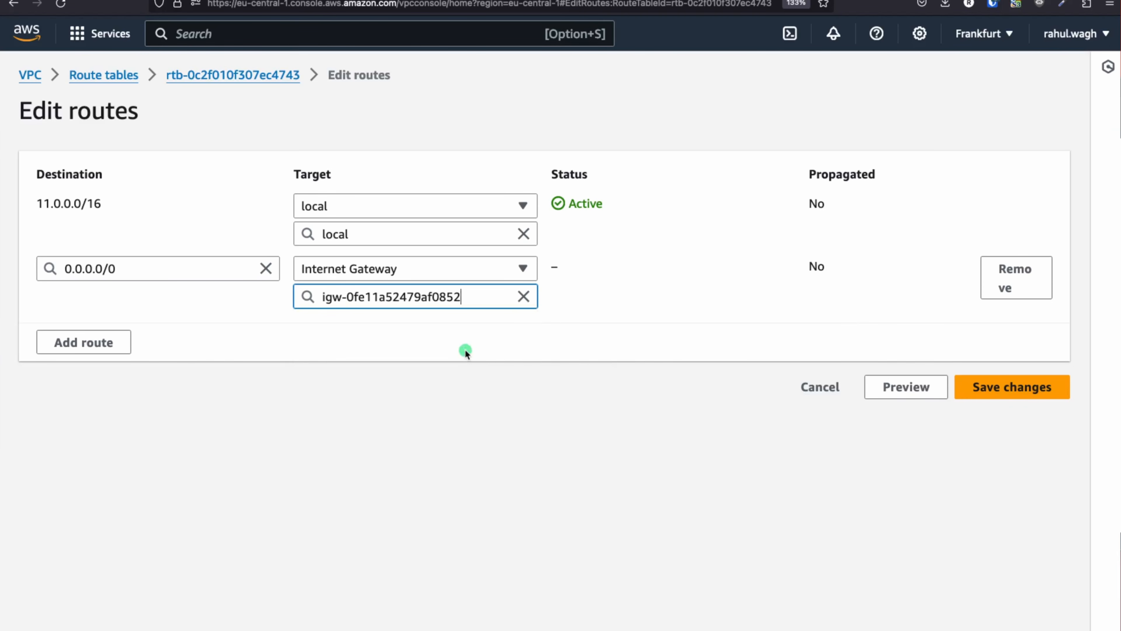
left_click(1012, 389)
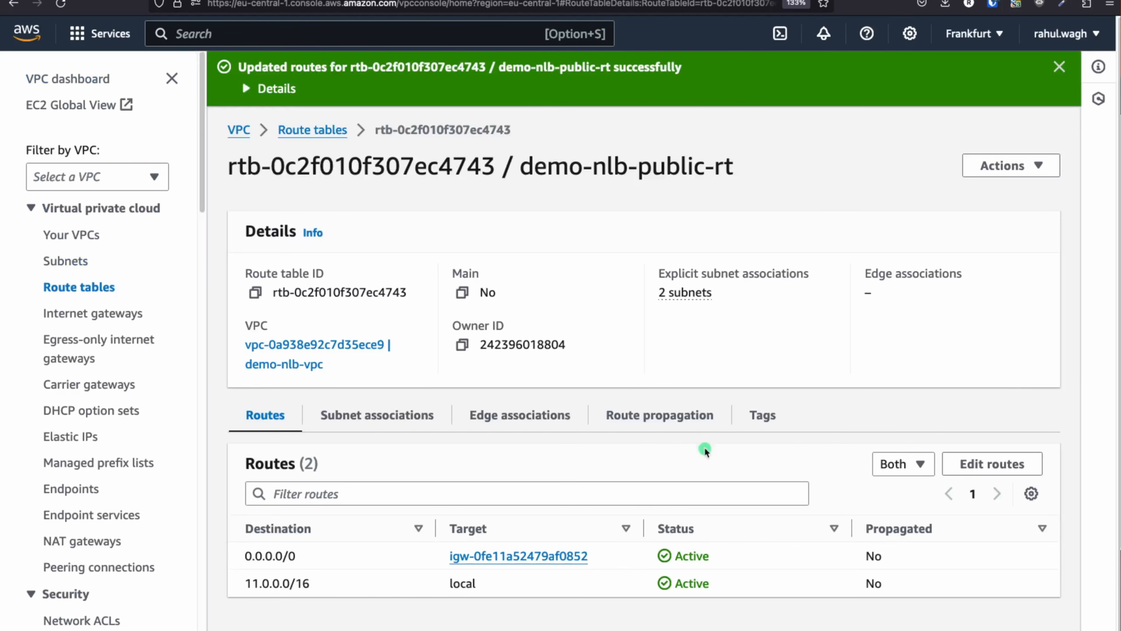
Review the new gateway route and the route table's two associated public subnets
left_click_drag(607, 168, 734, 165)
left_click_drag(619, 560, 443, 558)
left_click(380, 419)
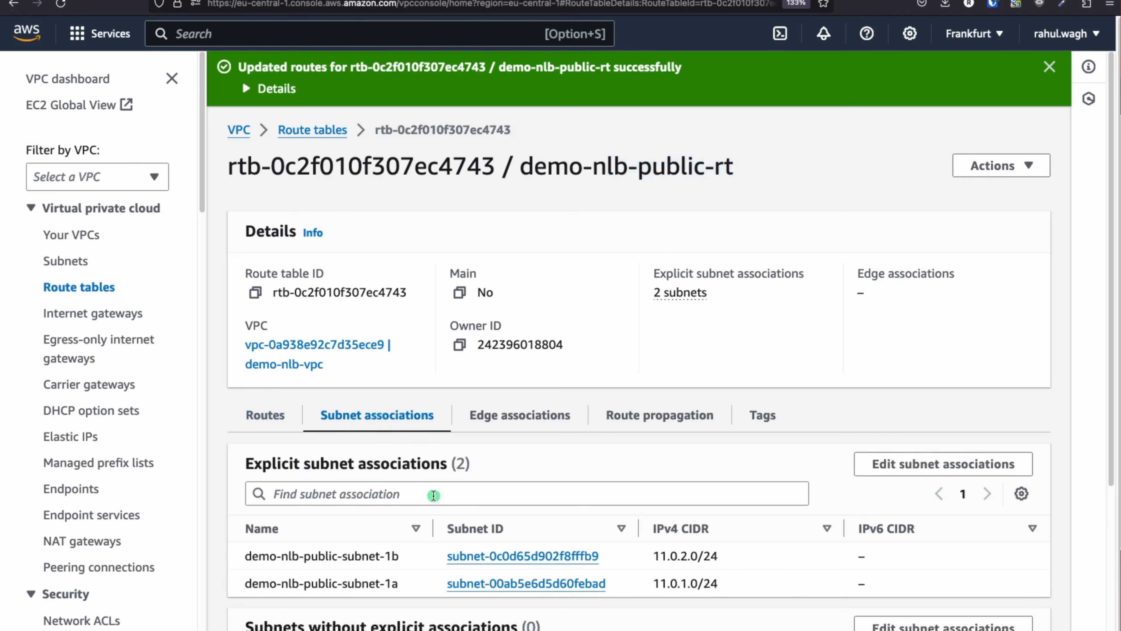
scroll(434, 495, "down", 2)
left_click_drag(404, 501, 223, 472)
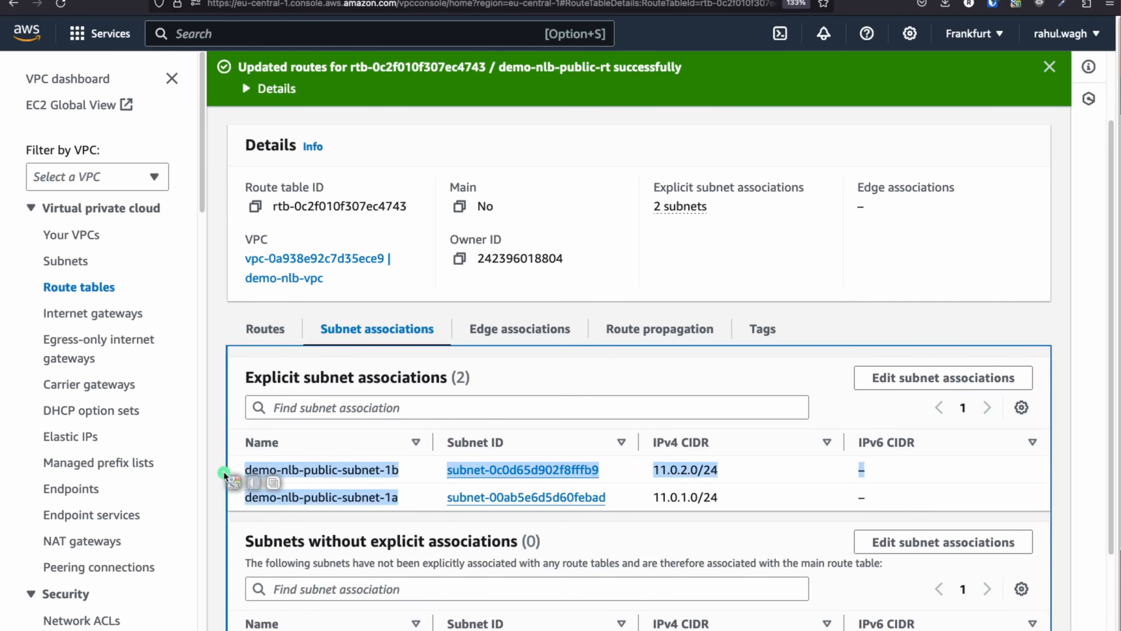
key("super+Tab")
key("super+Tab")
Show the Networking Setup diagram in Keynote, then return to the AWS Console Home page
key("super+shift+Tab")
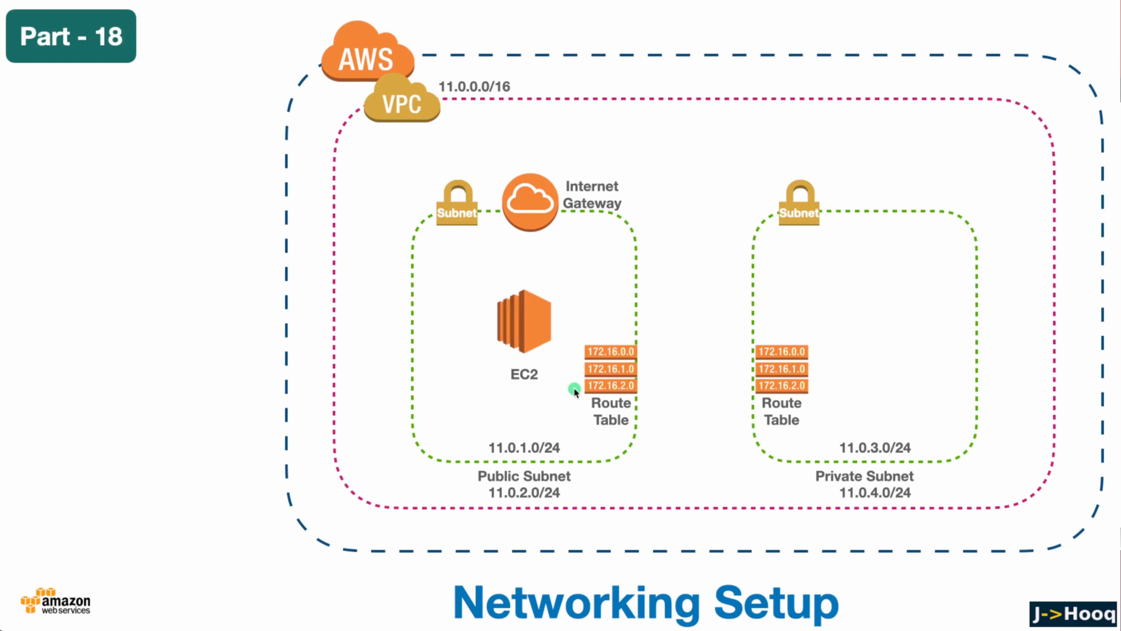
key("super+Tab")
key("super+Tab")
key("super+Tab")
key("super+Tab")
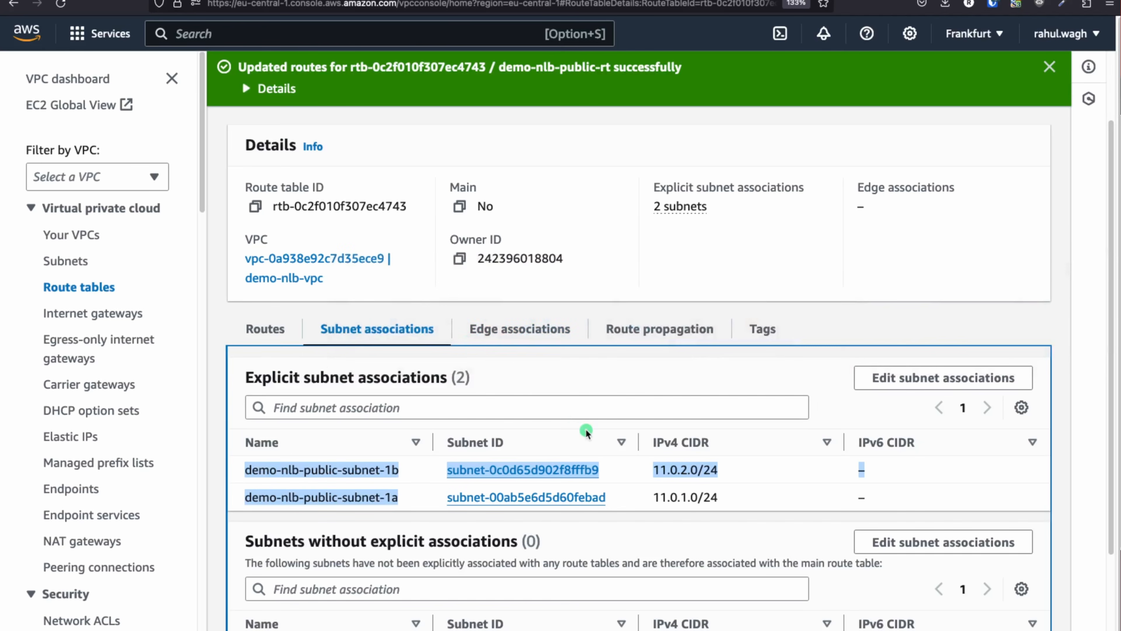
left_click(27, 33)
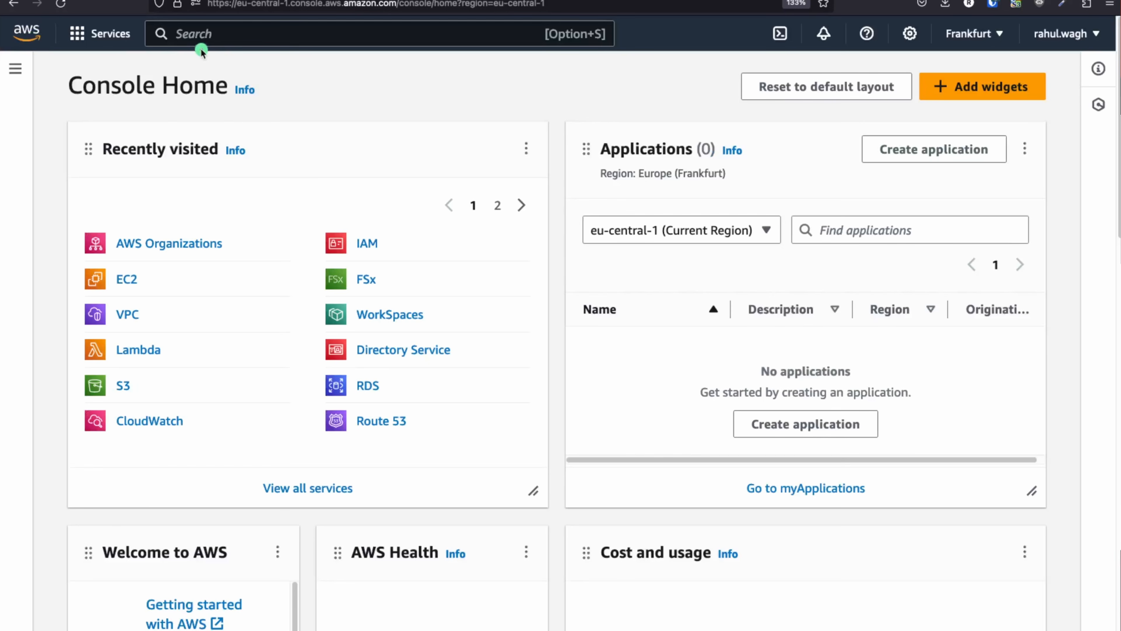
Find the EC2 service through console search and start launching a new instance
left_click(188, 36)
type("ec2")
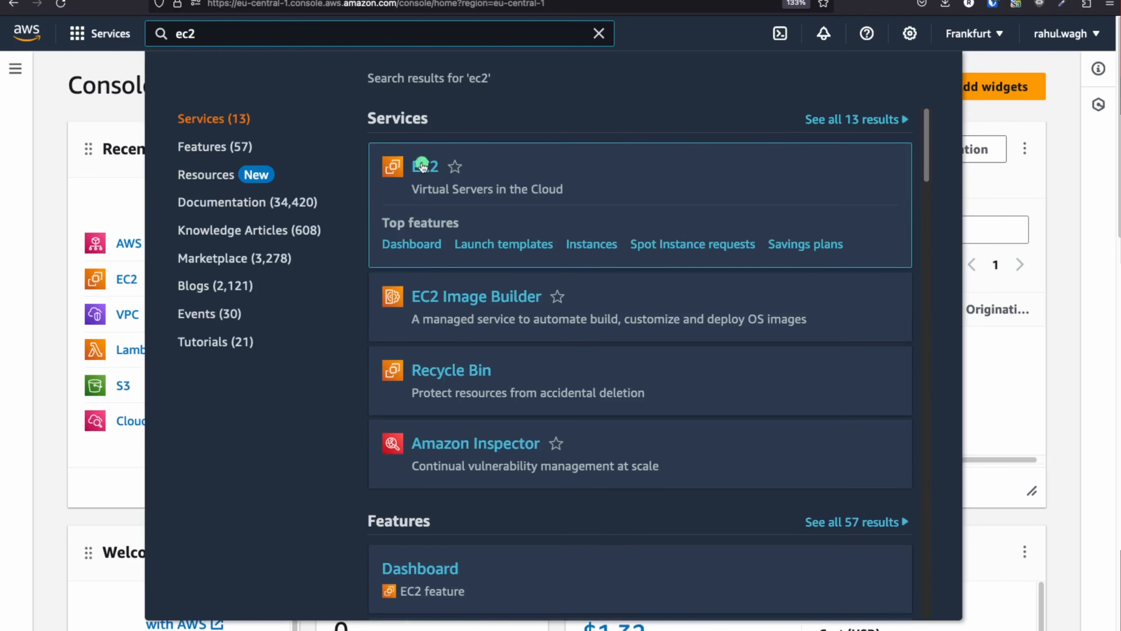
left_click(422, 165)
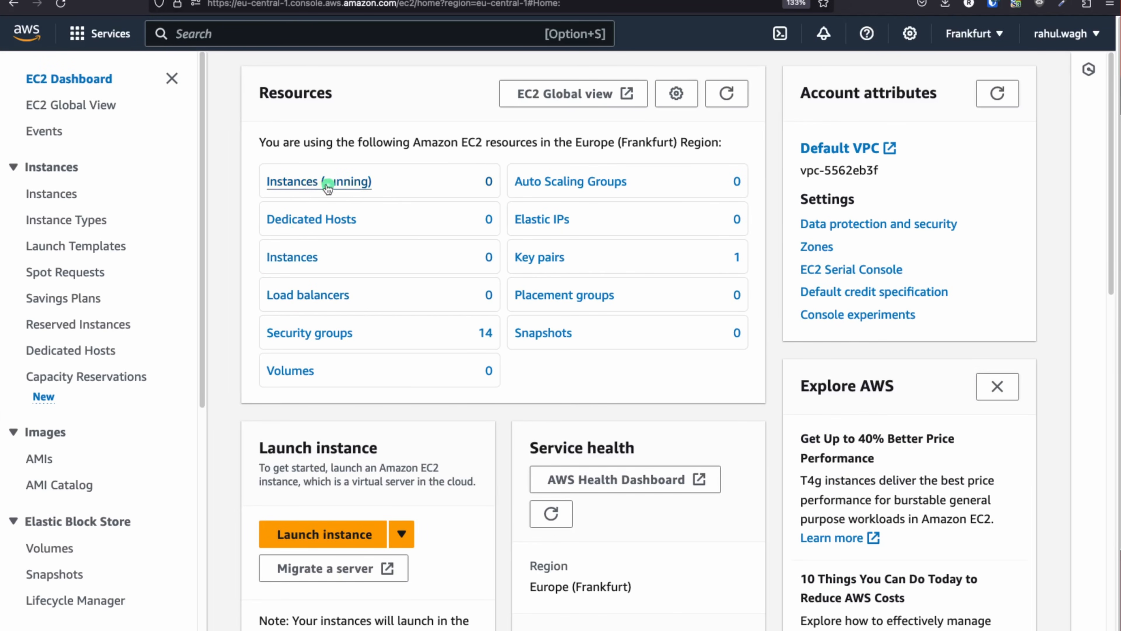
scroll(396, 262, "down", 6)
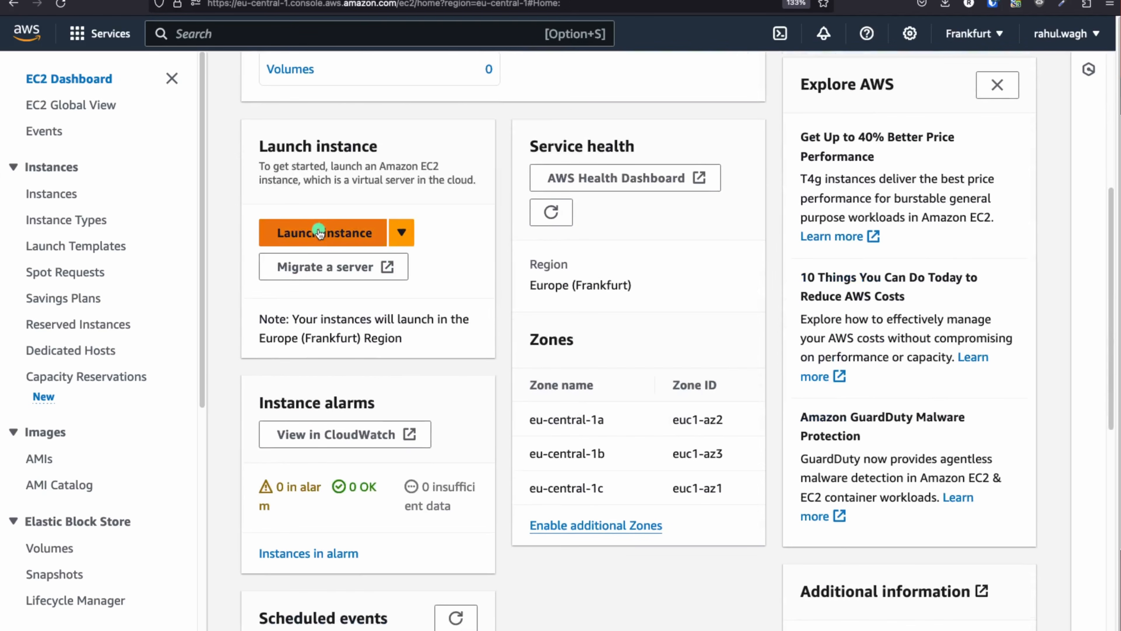
left_click(320, 229)
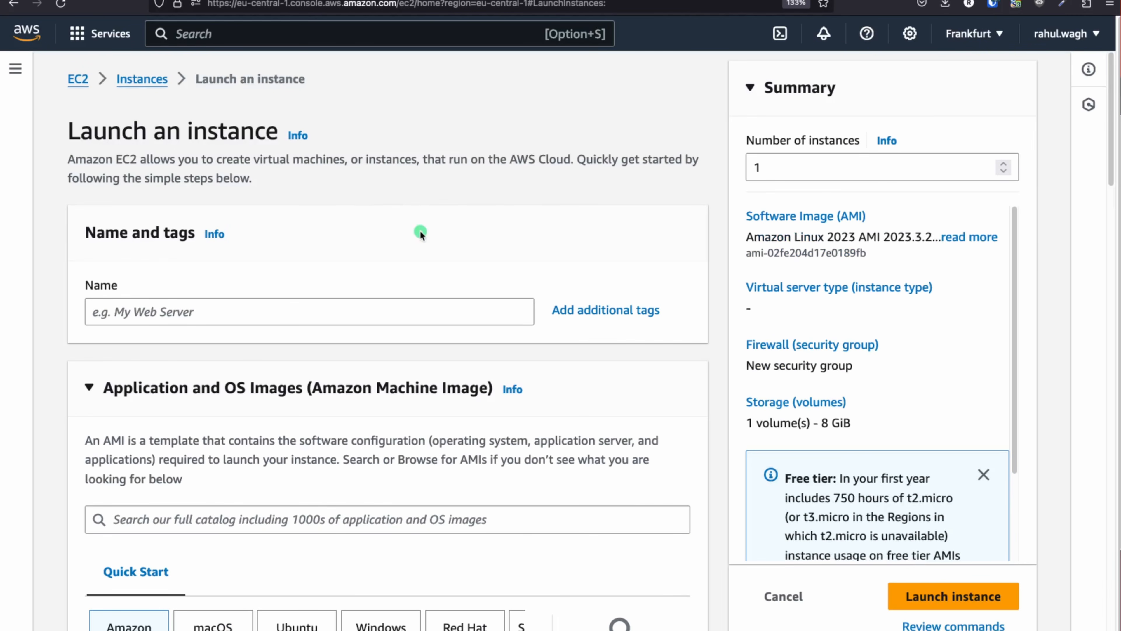
Name the instance demo-nlb-ec2-1, choose Ubuntu Server 22.04 LTS, and keep t2.micro
left_click(197, 319)
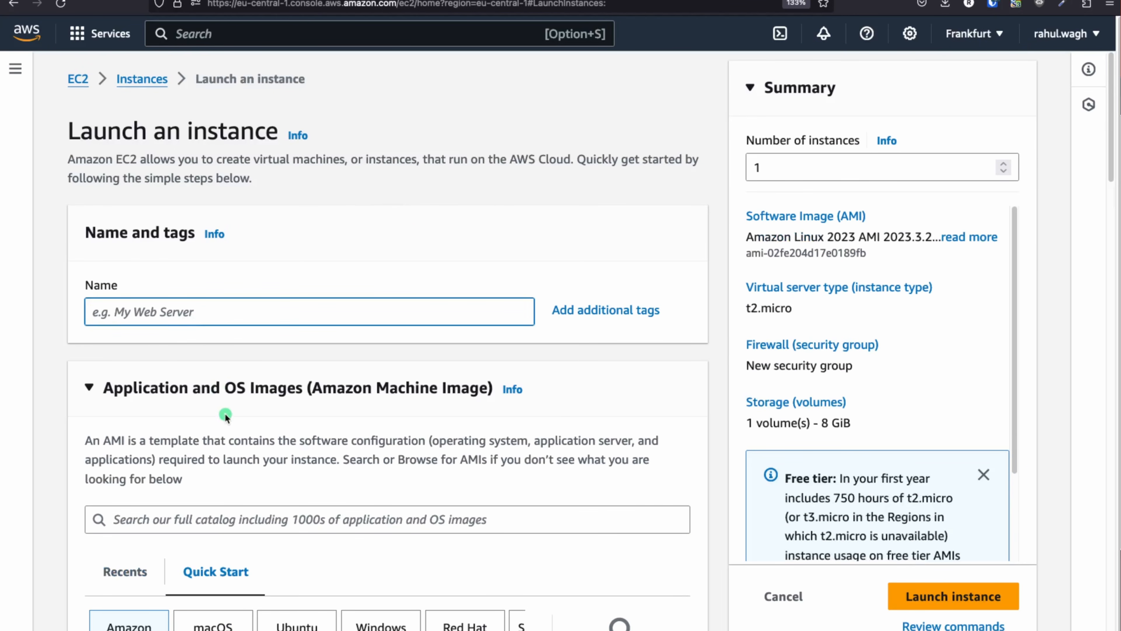
type("demo-nlb-ec2-1")
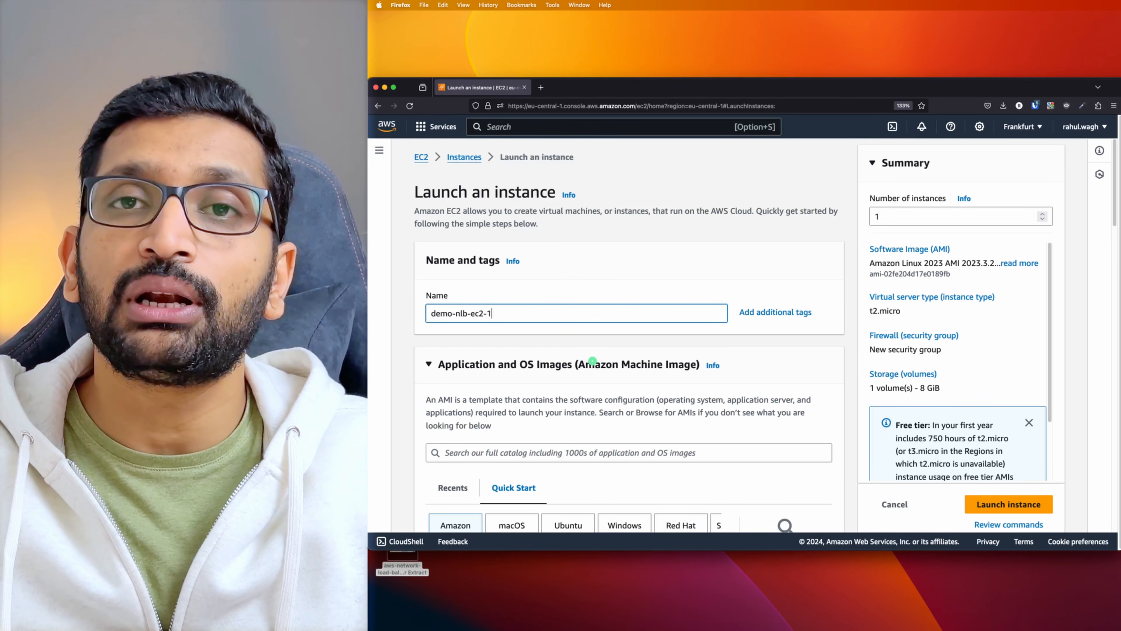
scroll(592, 361, "down", 4)
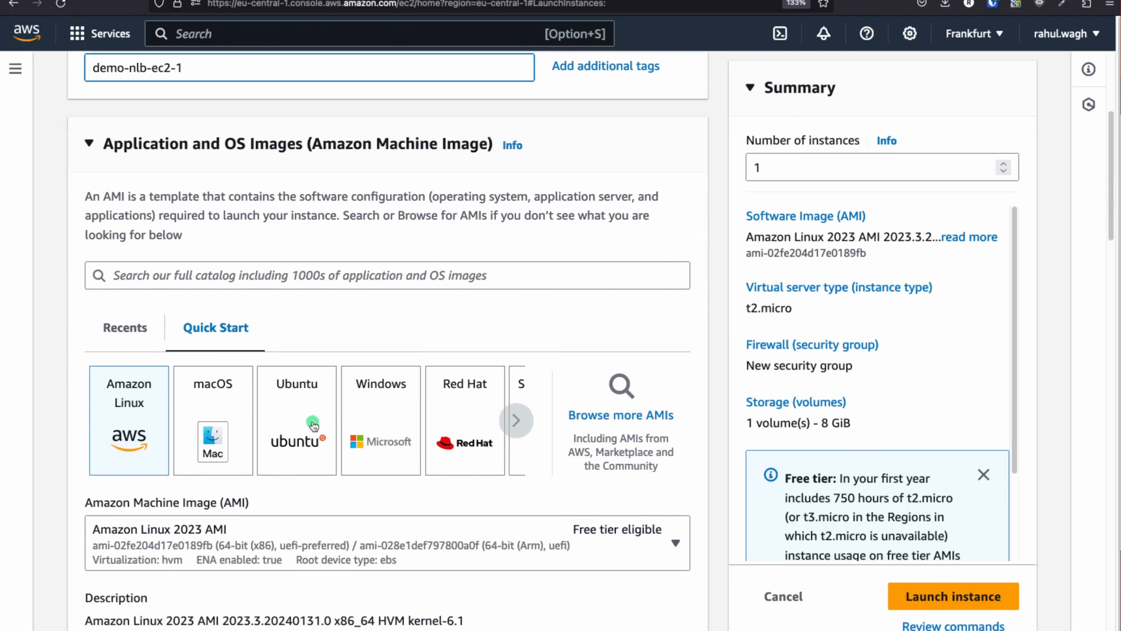
left_click(313, 424)
scroll(450, 305, "down", 3)
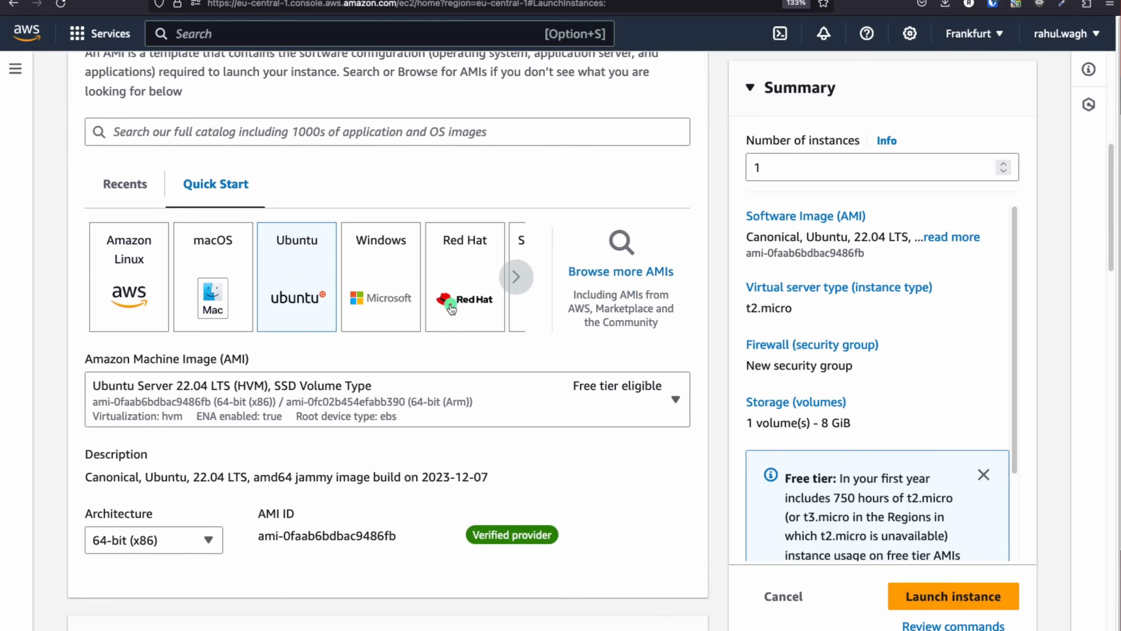
scroll(451, 305, "down", 4)
scroll(450, 304, "down", 5)
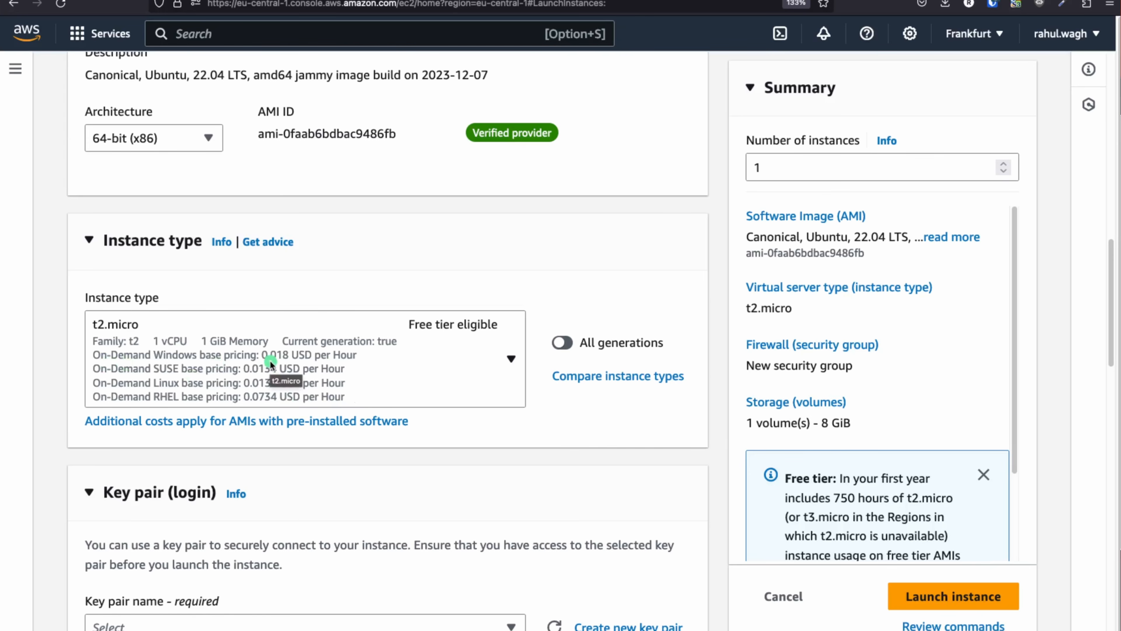
scroll(525, 331, "down", 5)
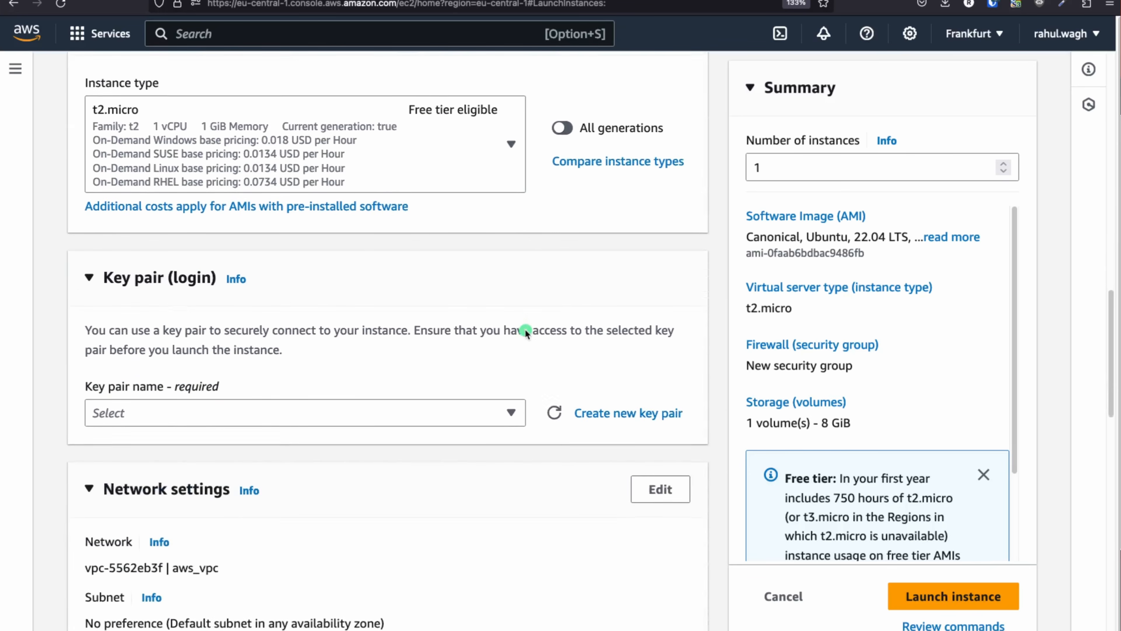
After checking the existing key pairs, create the RSA .pem key pair demo-nlb-key and download it
left_click(514, 411)
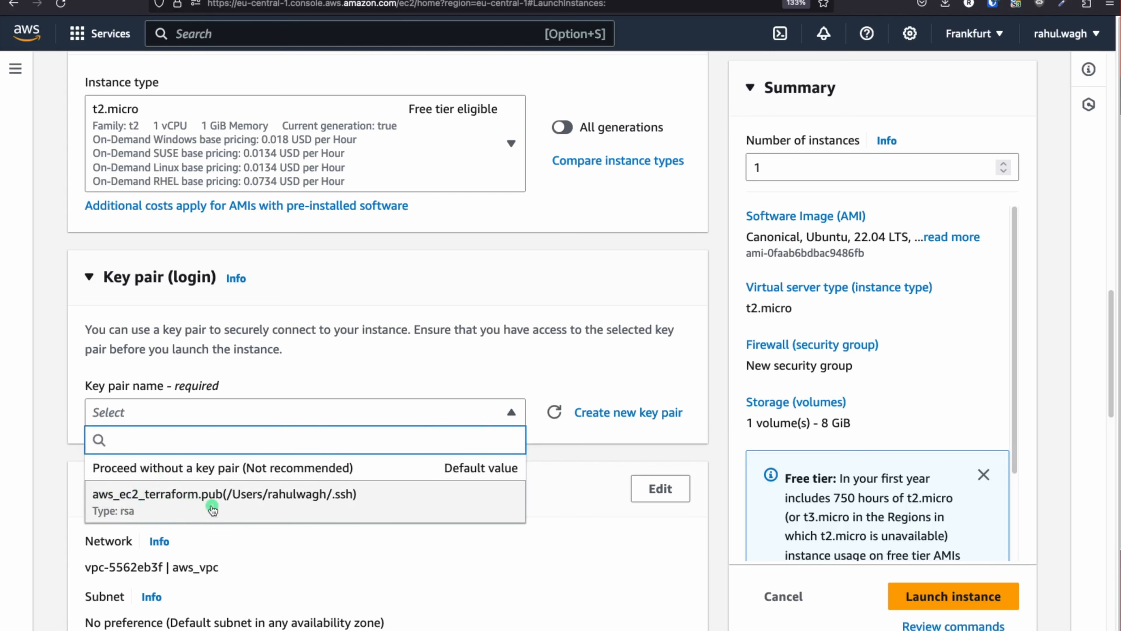
left_click(445, 374)
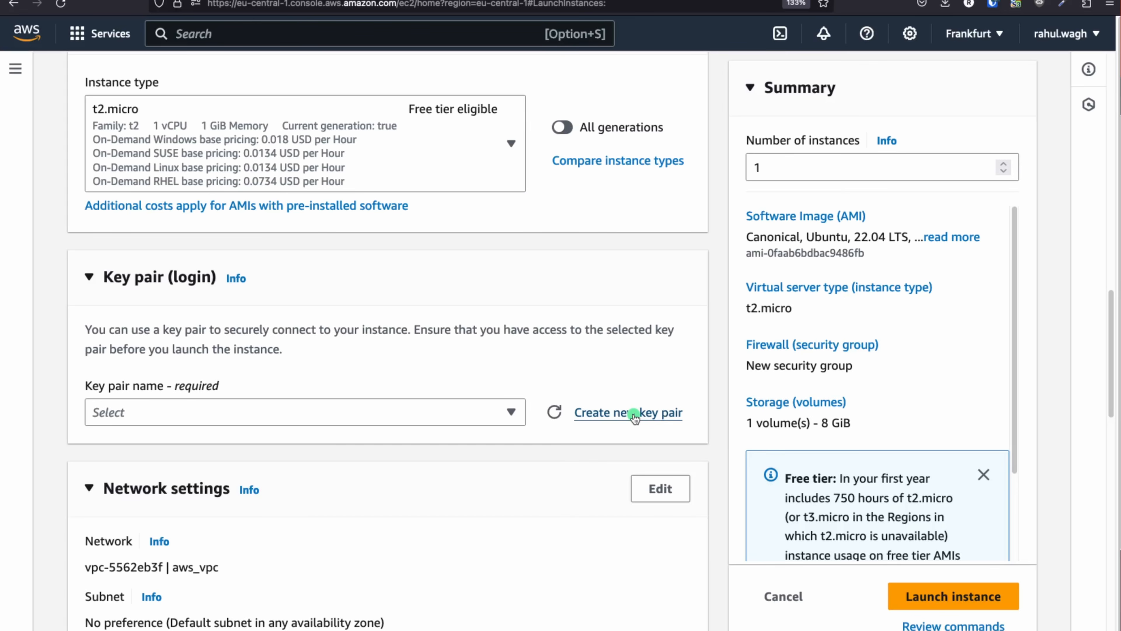
left_click(634, 413)
left_click(381, 194)
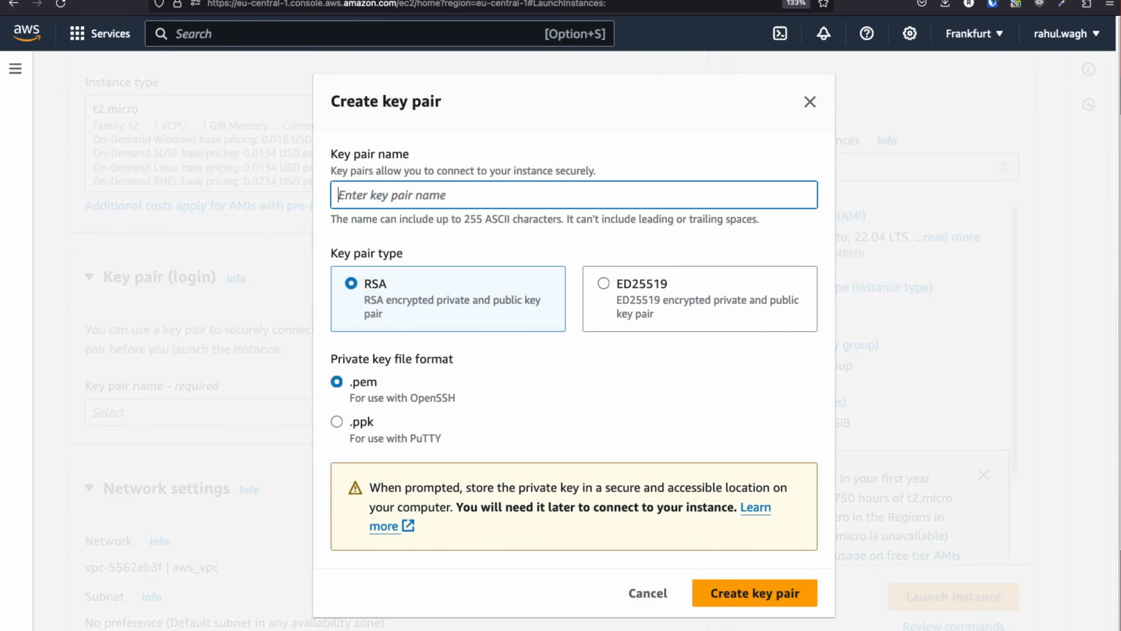
type("demo")
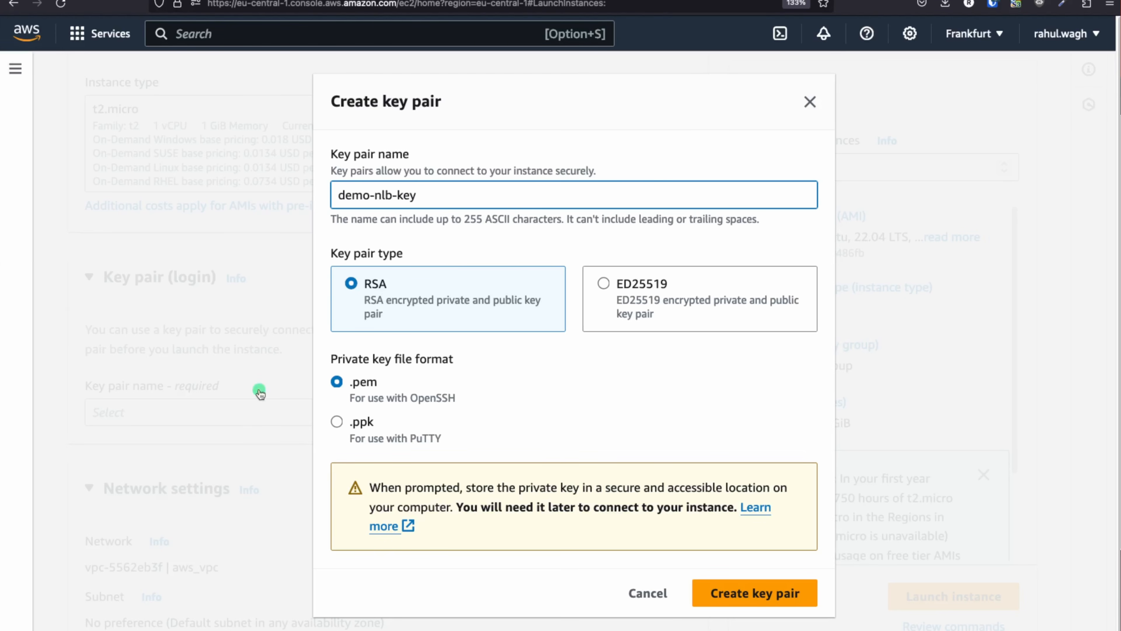
type("-nlb-key")
left_click(753, 595)
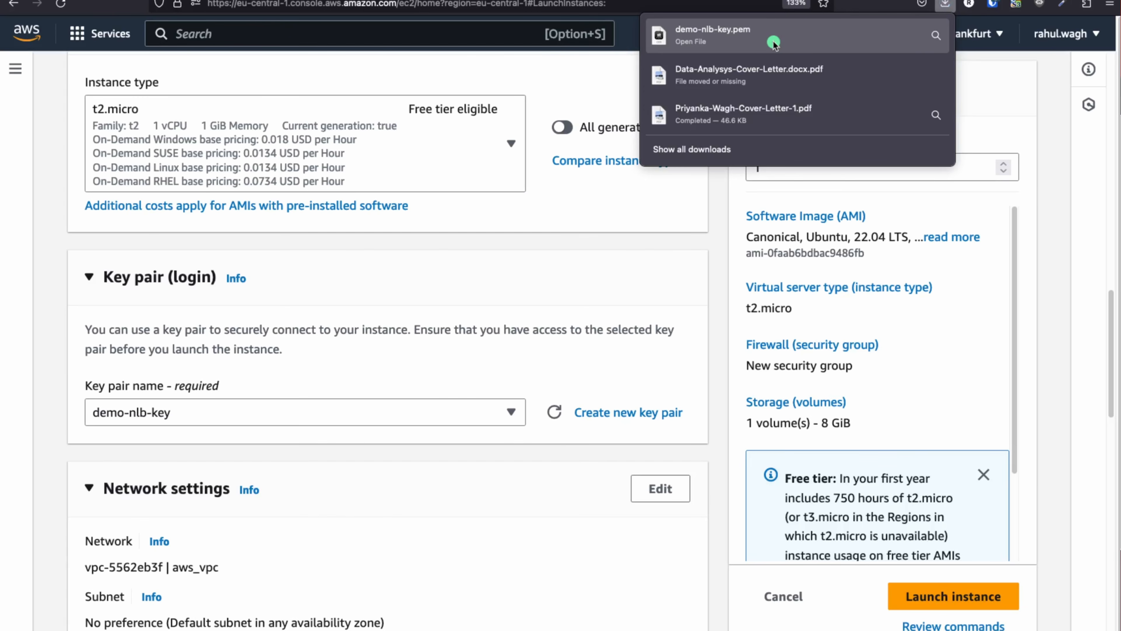
left_click(496, 402)
Edit the network settings and select demo-nlb-vpc as the instance's VPC
scroll(349, 382, "down", 4)
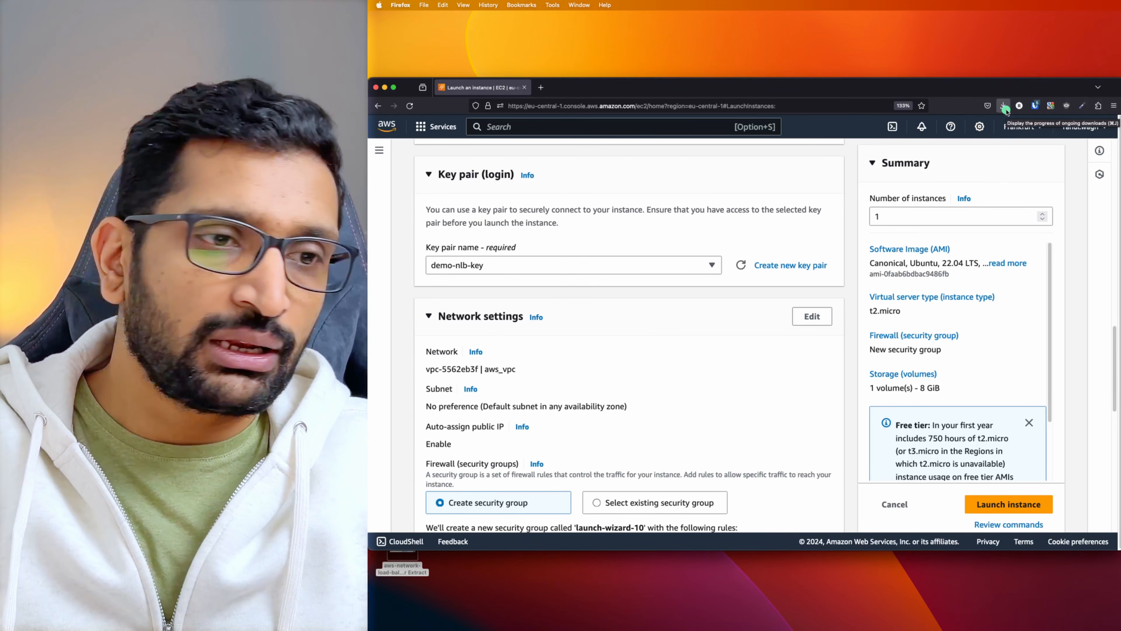
scroll(777, 220, "down", 1)
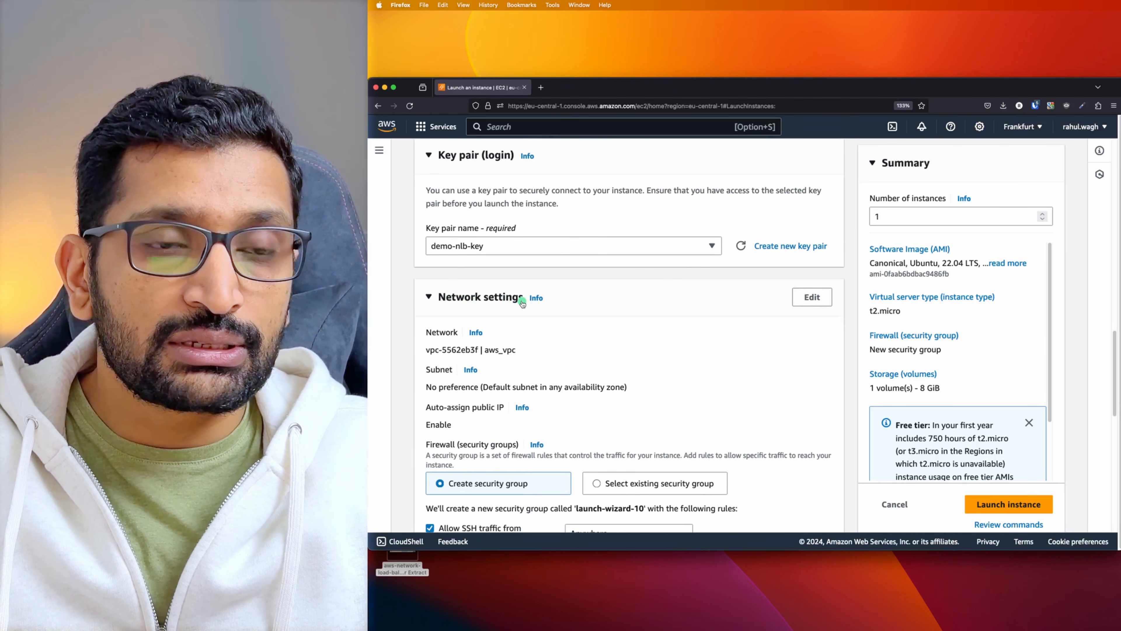
left_click(812, 297)
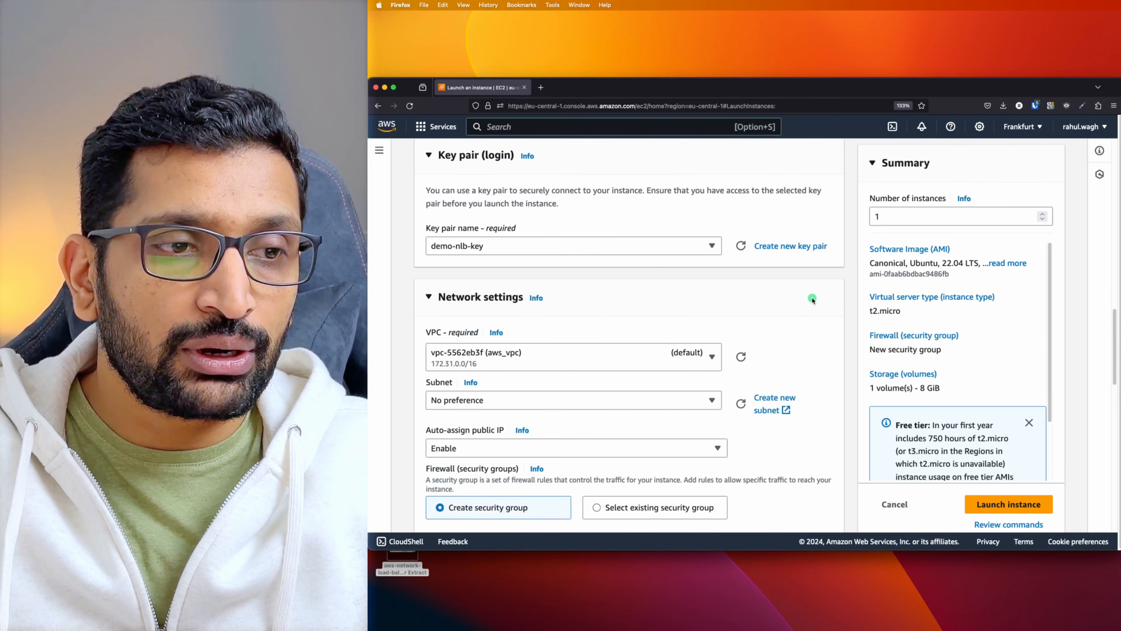
scroll(772, 318, "down", 1)
scroll(771, 318, "down", 3)
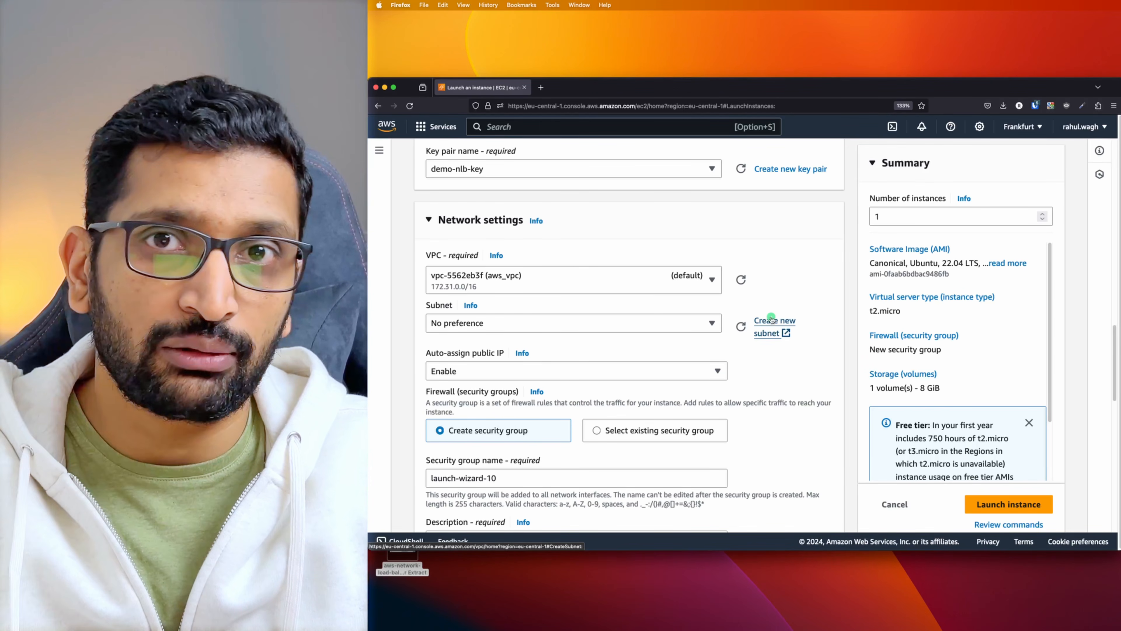
key("super+Tab")
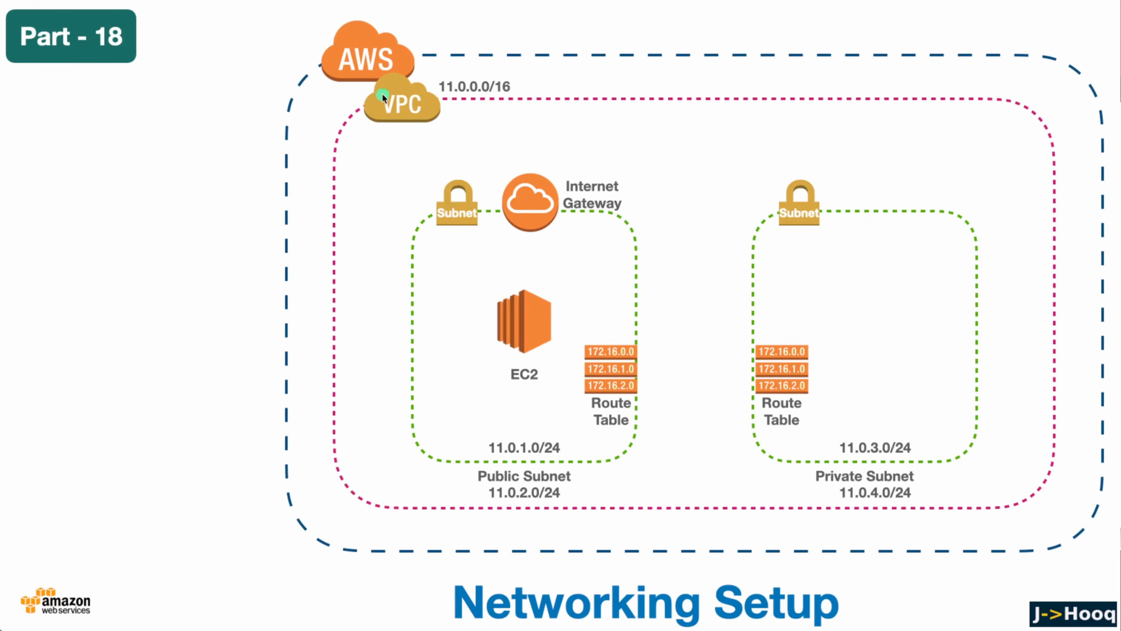
key("super+Tab")
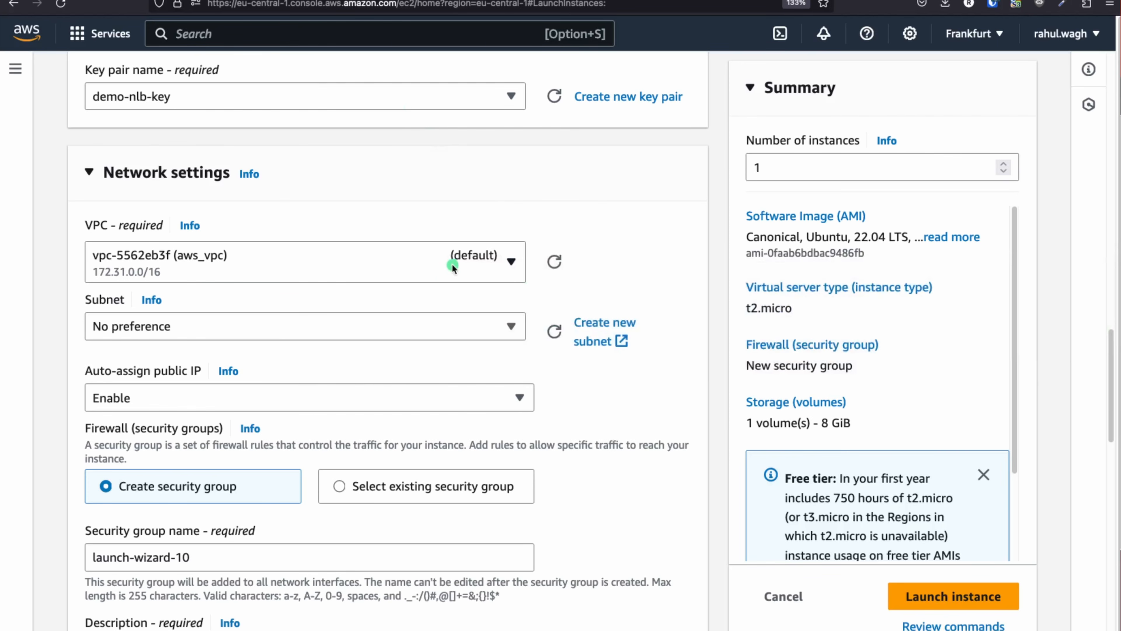
left_click(452, 265)
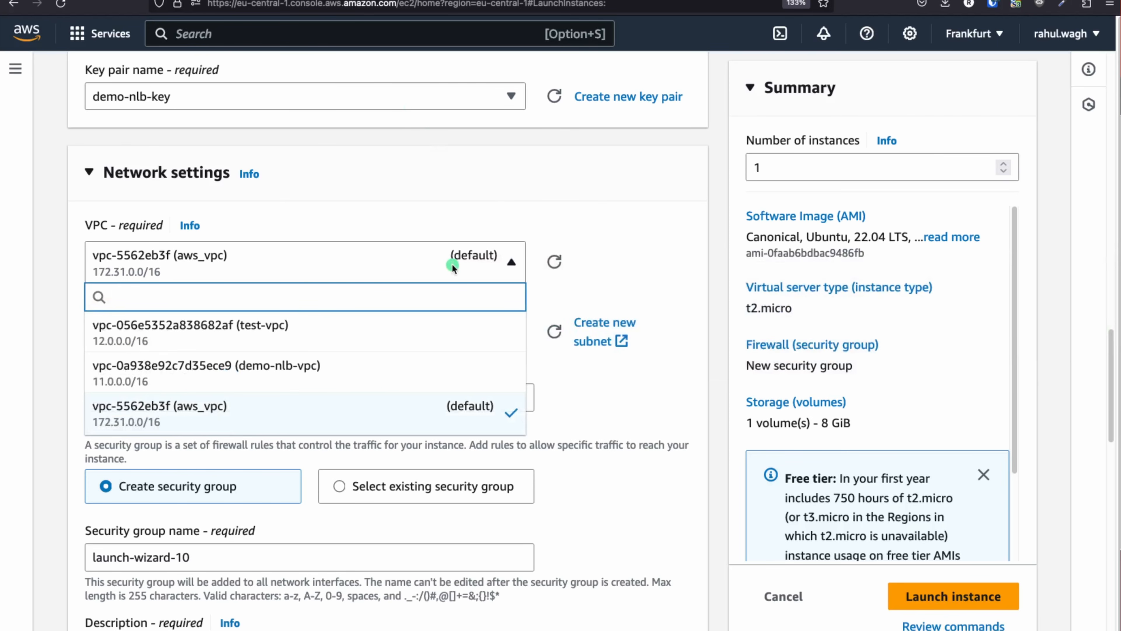
left_click(315, 374)
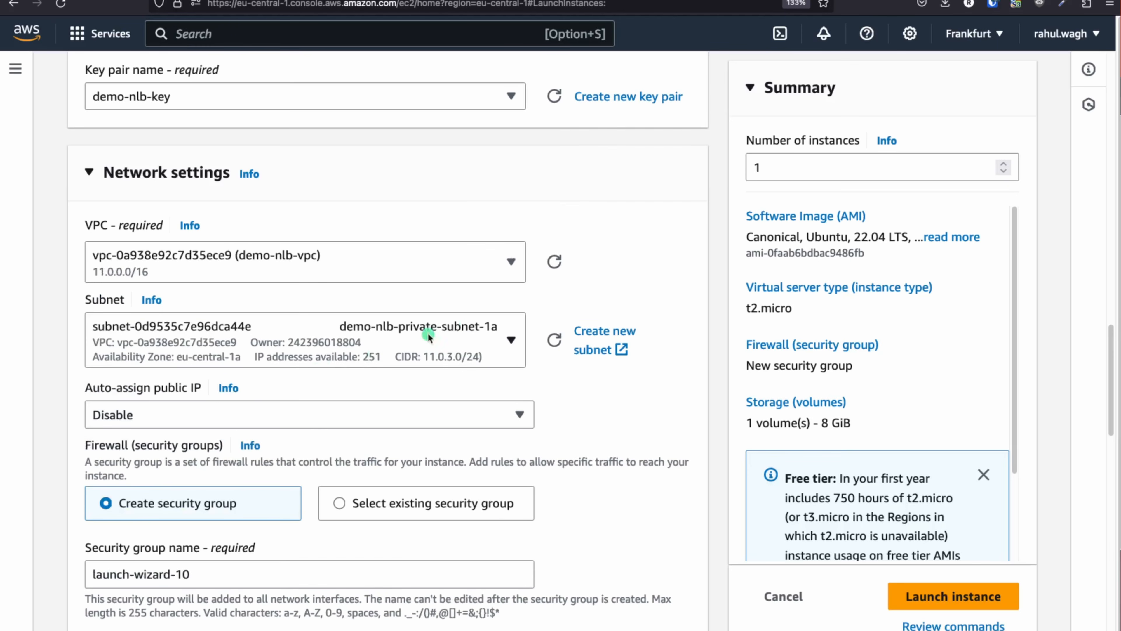
Place the instance in demo-nlb-public-subnet-1a with auto-assign public IP enabled
scroll(632, 264, "down", 3)
left_click(468, 228)
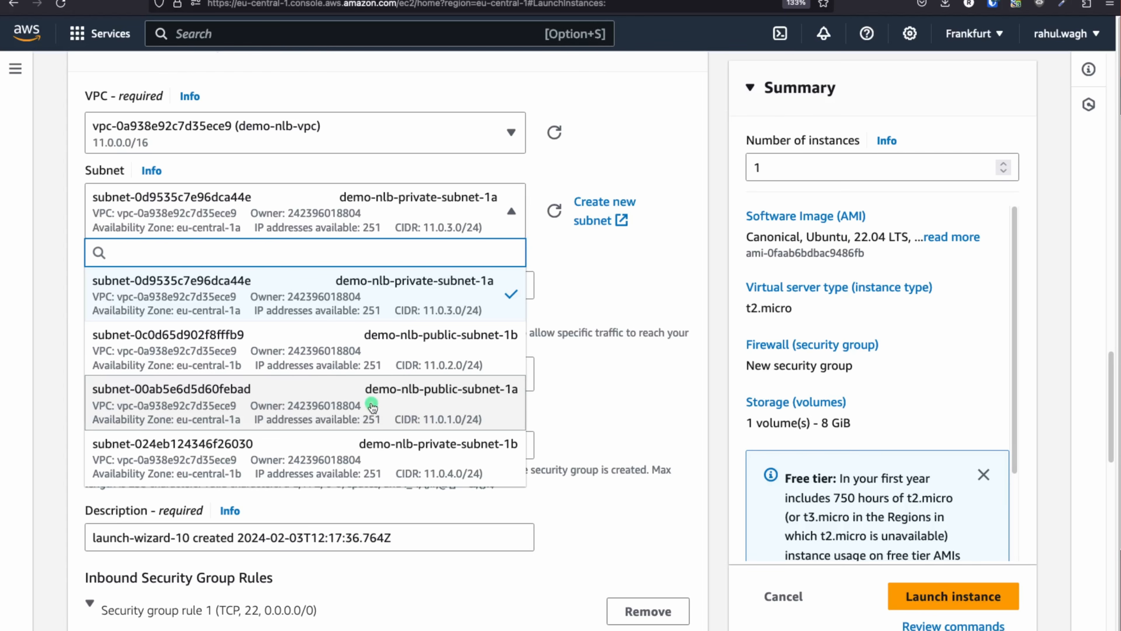
left_click(490, 397)
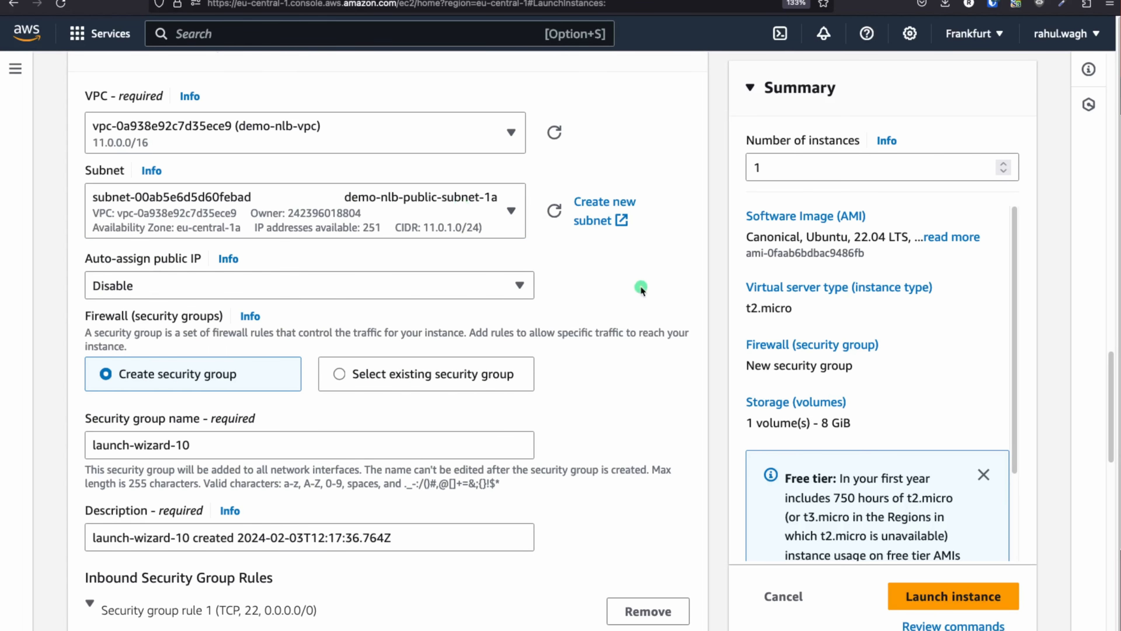
scroll(344, 237, "down", 2)
left_click(461, 230)
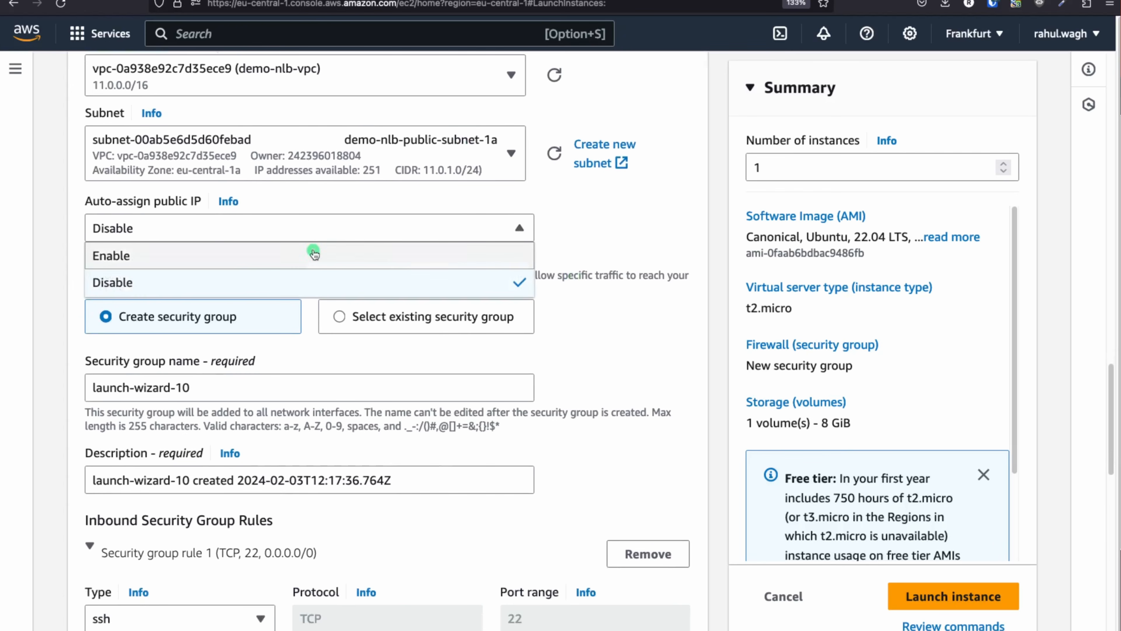
left_click(197, 258)
scroll(566, 352, "down", 2)
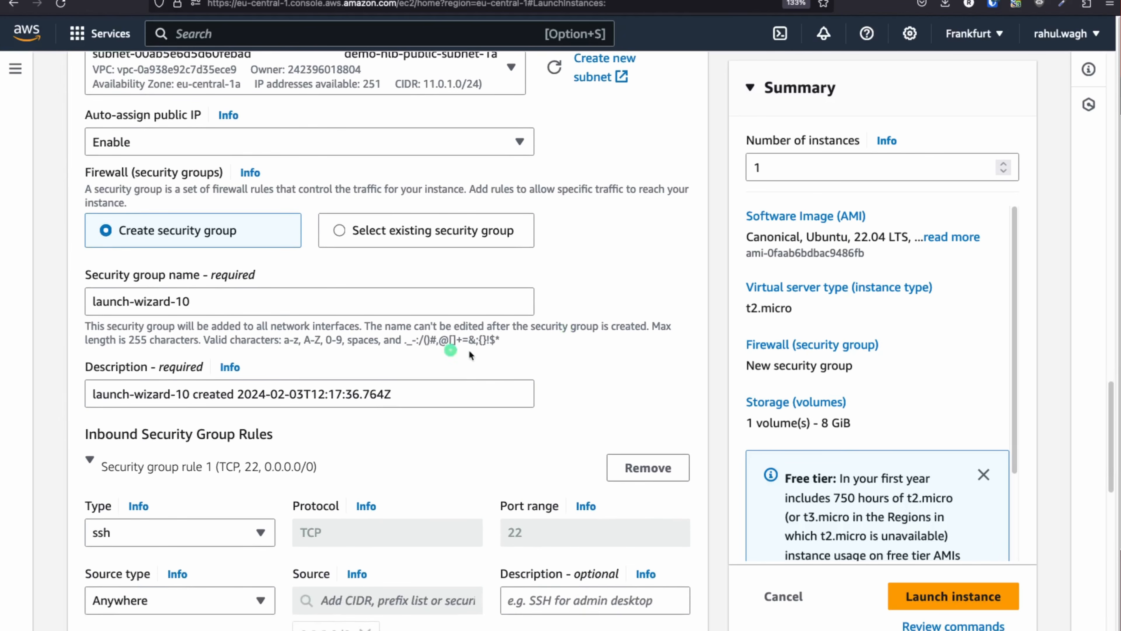
scroll(311, 369, "down", 5)
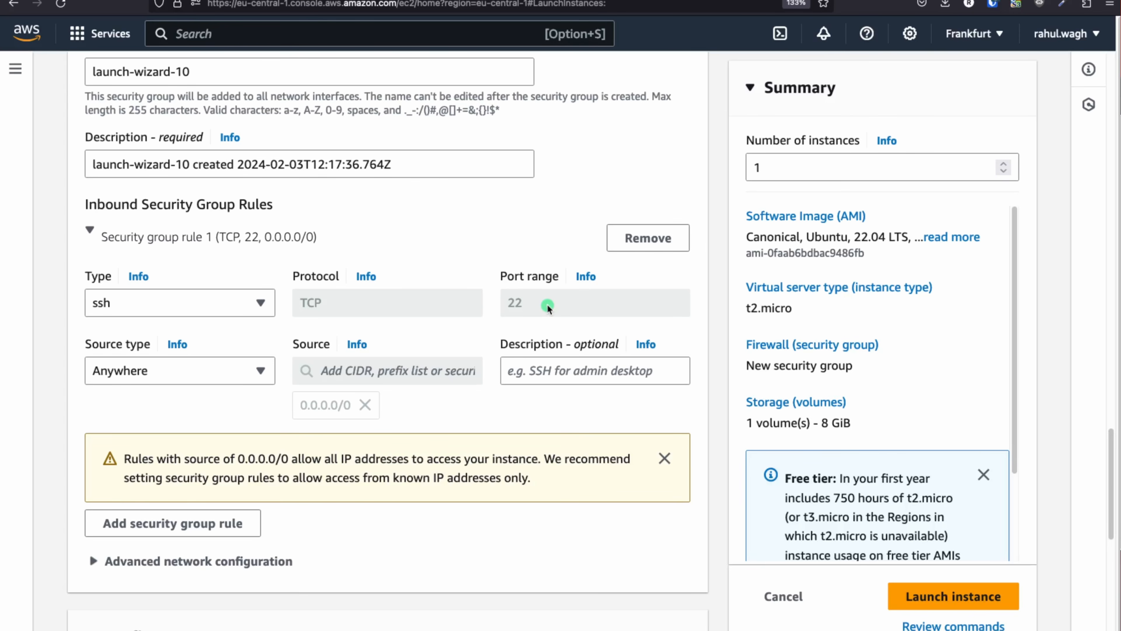
Add inbound rule 2 with type HTTP on port 80 and source Anywhere (0.0.0.0/0)
left_click(229, 521)
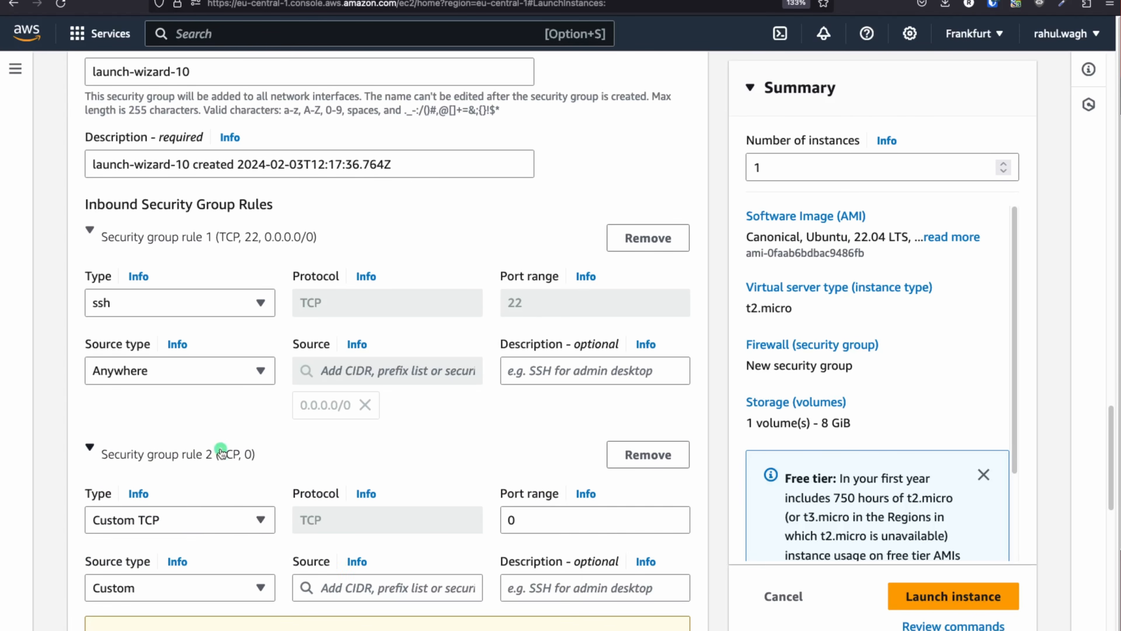
scroll(221, 451, "down", 4)
left_click(240, 336)
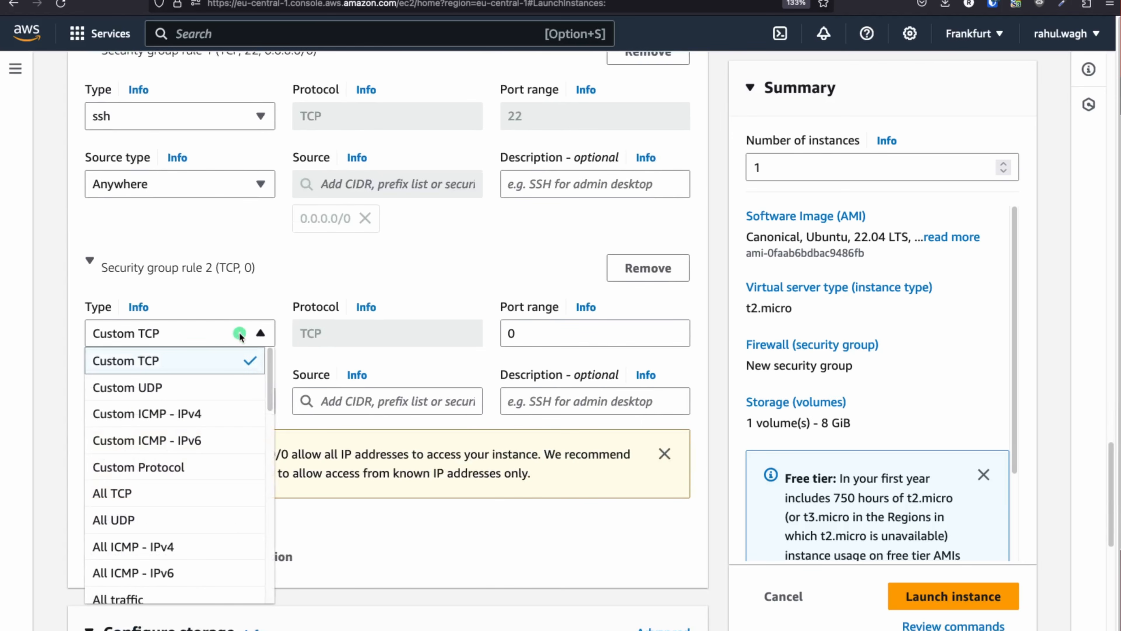
scroll(175, 508, "down", 5)
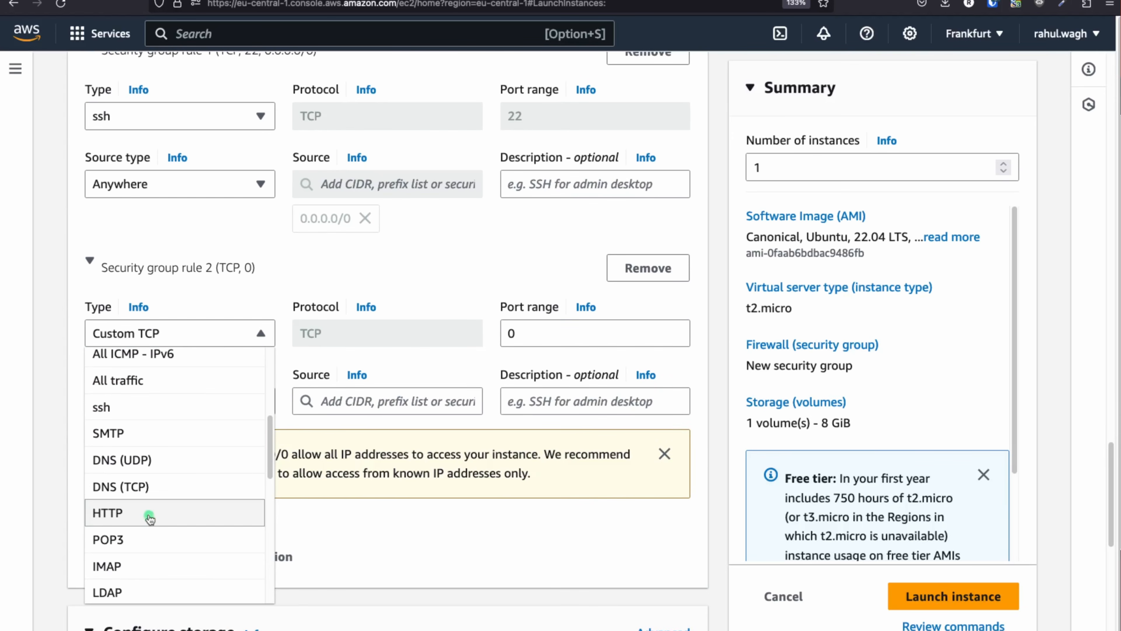
left_click(149, 517)
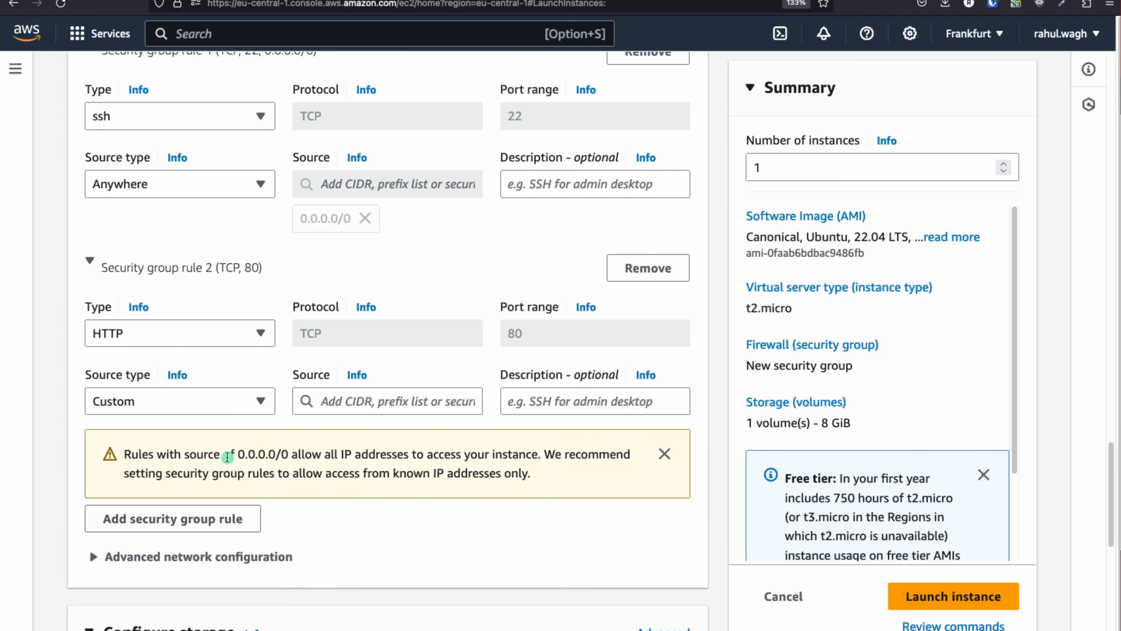
left_click(166, 399)
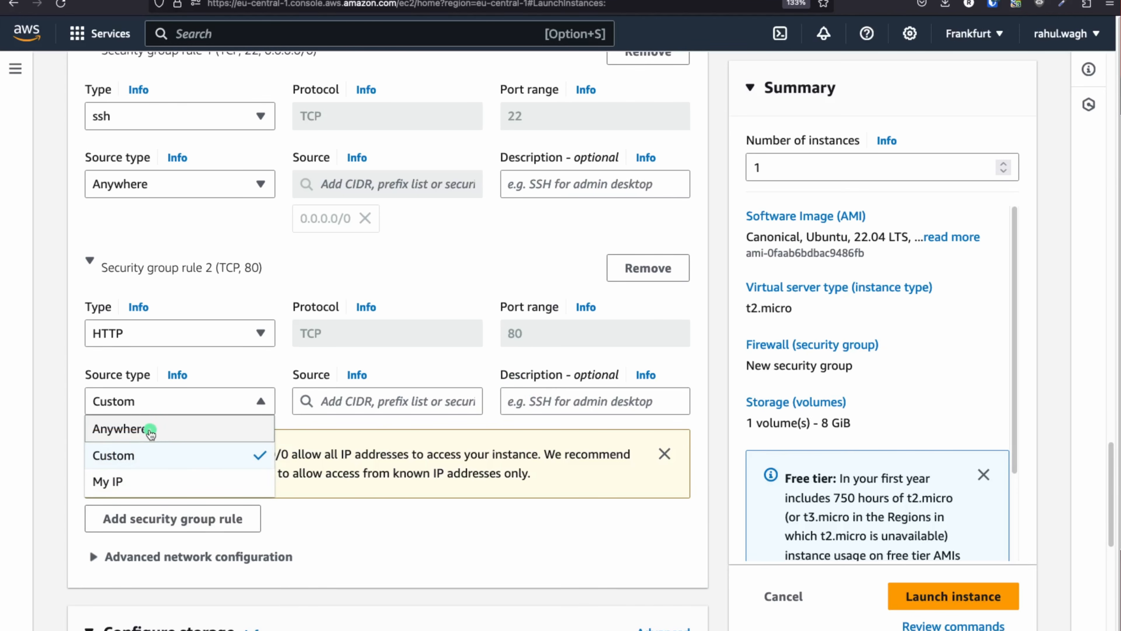
left_click(150, 429)
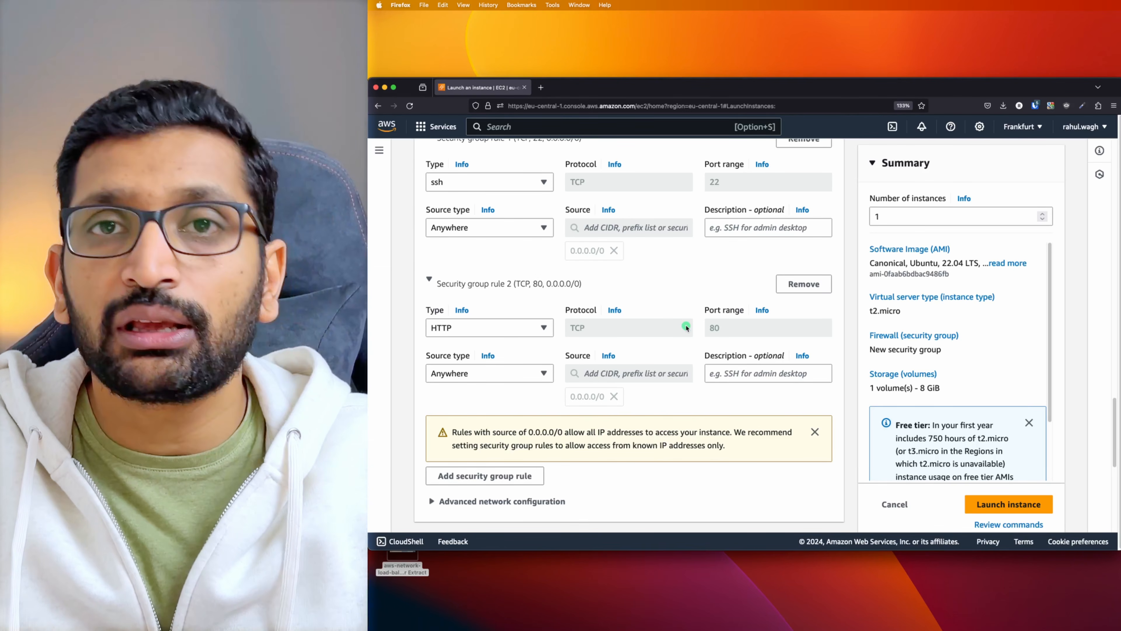
scroll(673, 364, "down", 8)
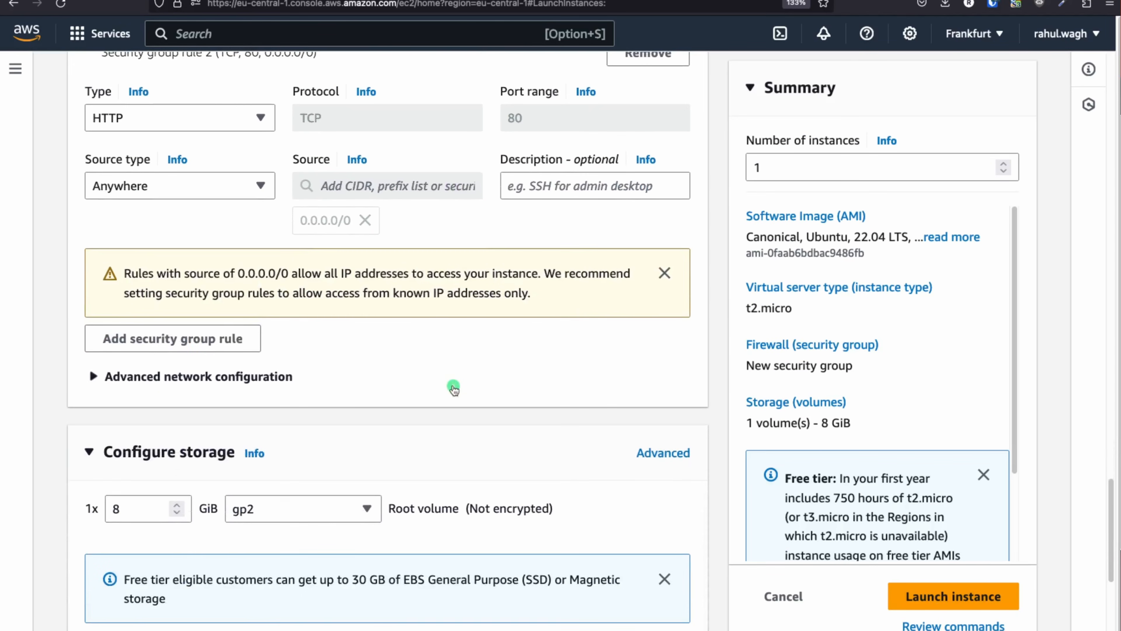
Expand Advanced details and place the cursor in the empty User data text area
scroll(193, 356, "down", 3)
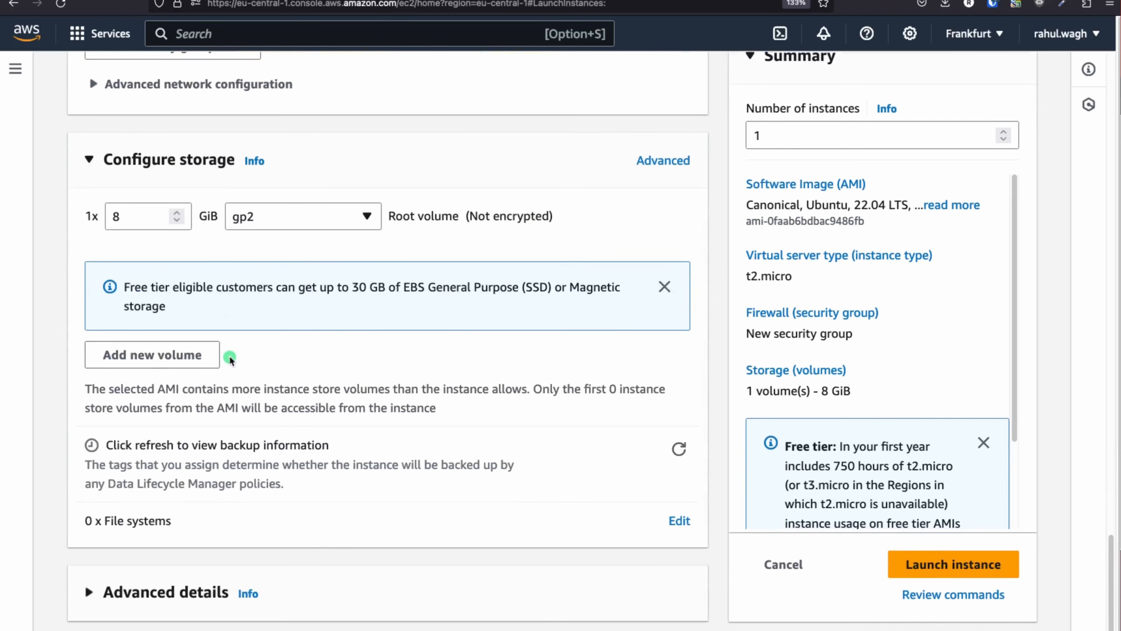
left_click(153, 591)
scroll(351, 533, "down", 13)
scroll(352, 532, "down", 20)
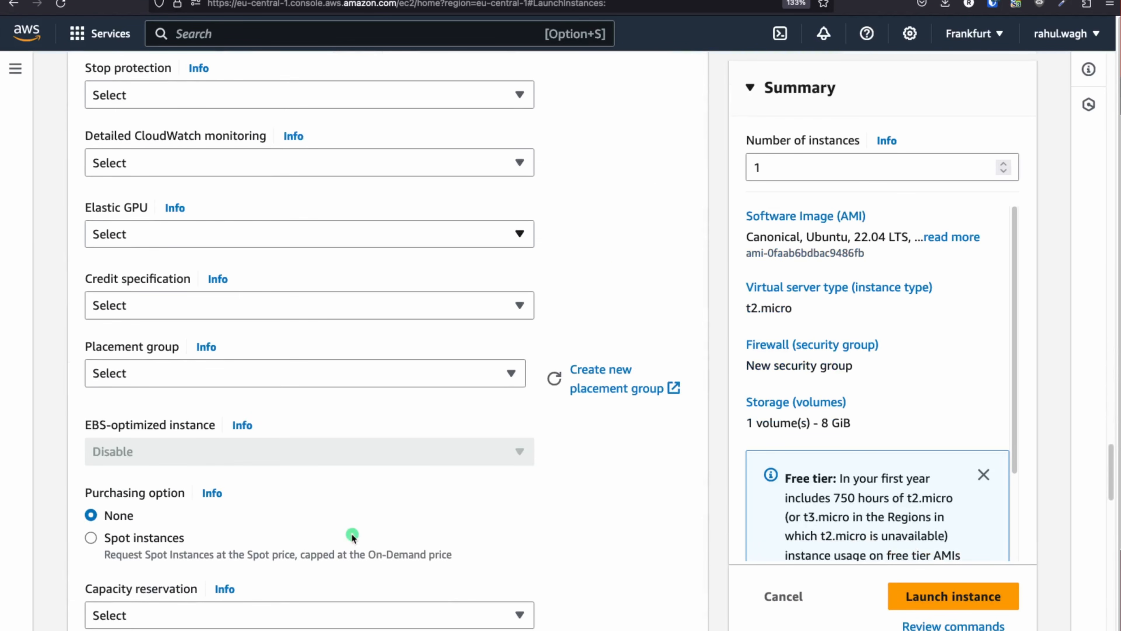
scroll(351, 533, "down", 10)
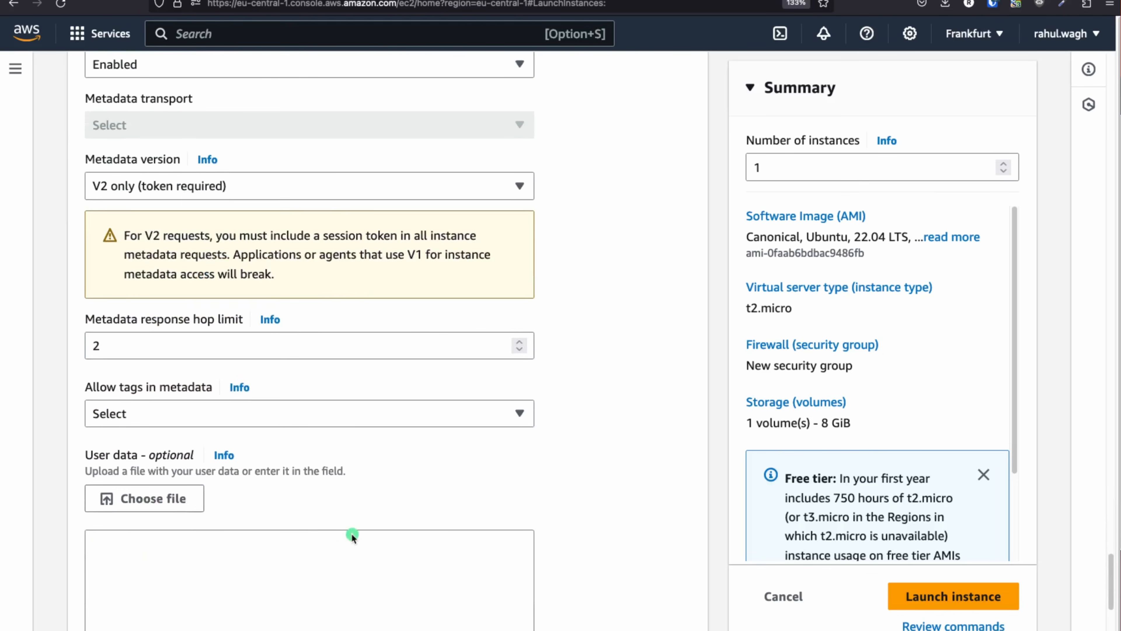
left_click_drag(80, 303, 185, 306)
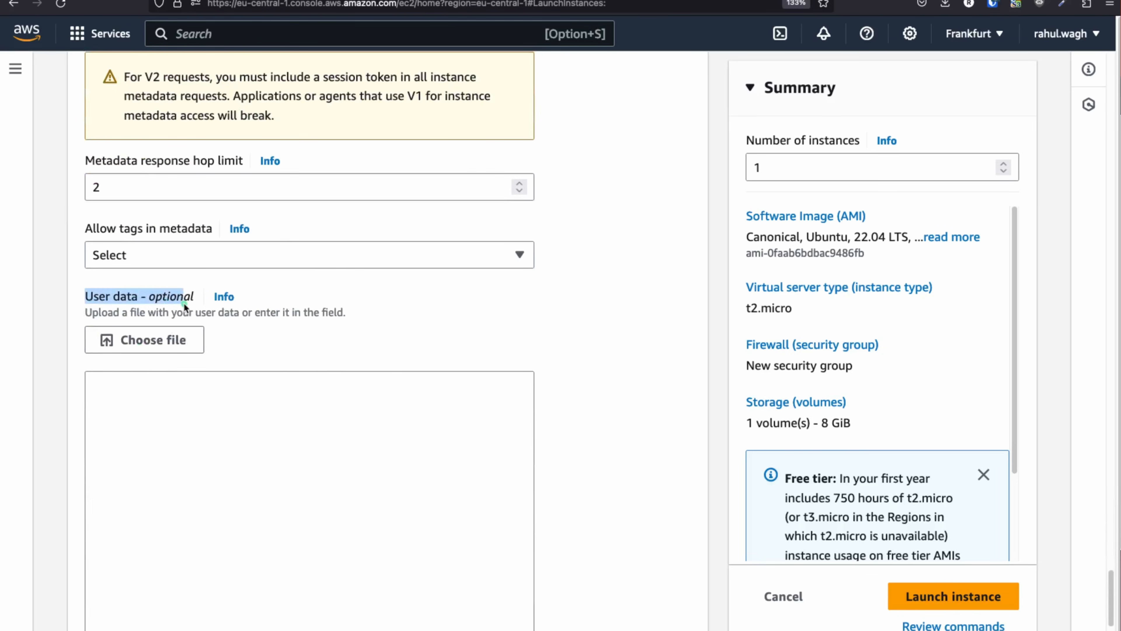
left_click(256, 450)
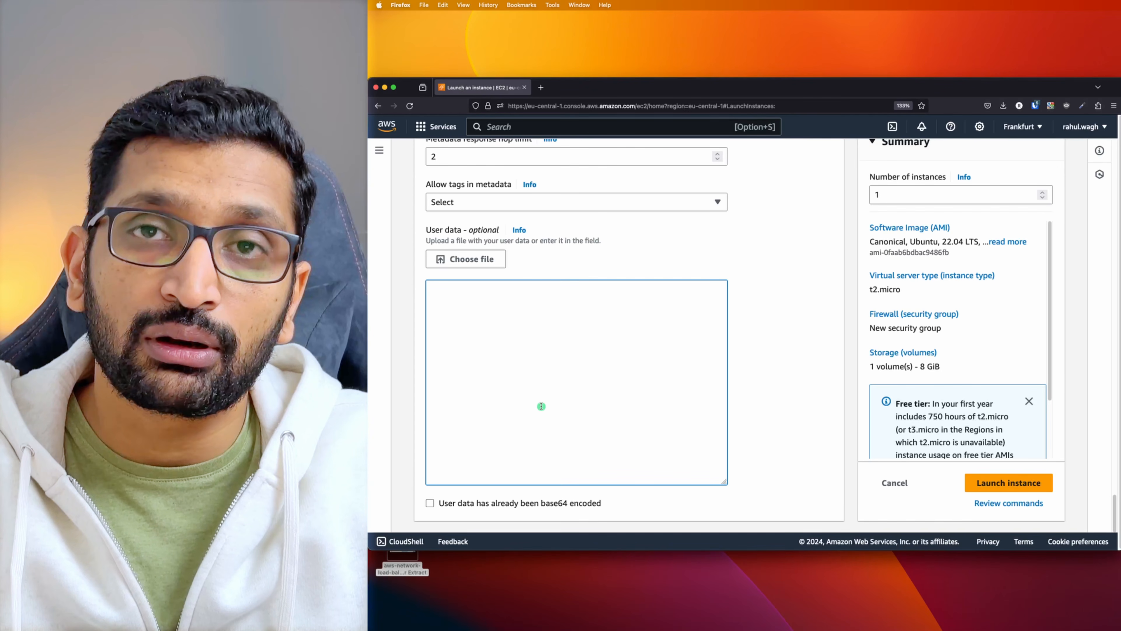
Paste the apache2 setup script into User data and explain its update and index.html echo lines
type("#!/bin/bash yes | sudo apt update yes | sudo apt install apache2 echo \"<h1>Server Details</h1><p><strong>Hostname:</strong> $(hostname)</p><p><strong>IP Address:</strong> $(hostname -I | cut -d\" \" -f1)</p>\" > /var/www/html/index.html sudo systemctl restart apache2")
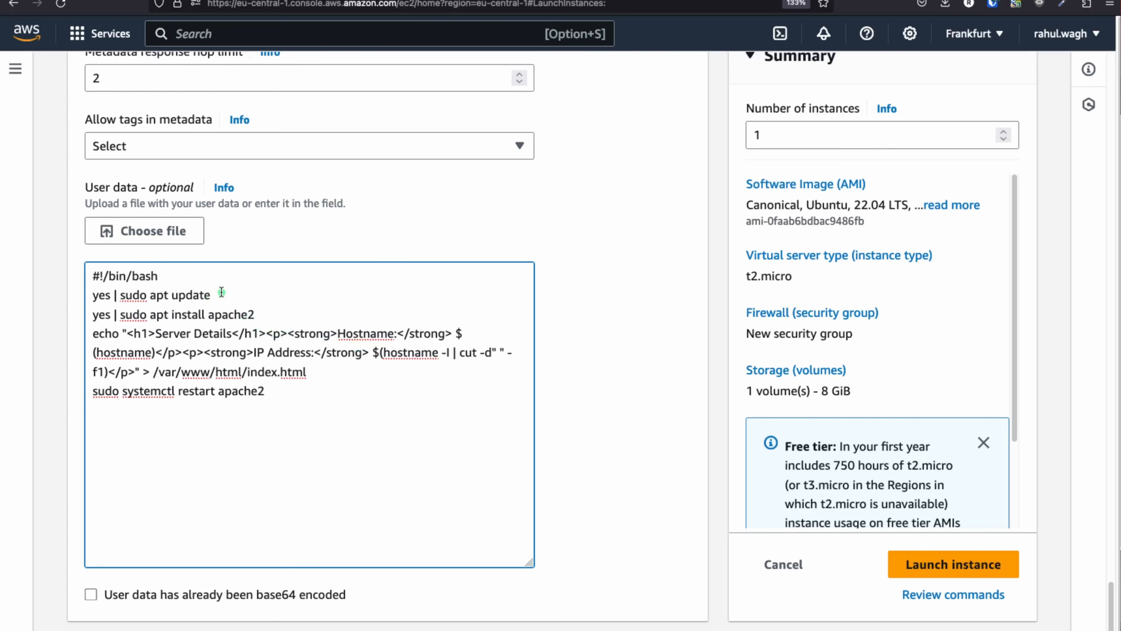
left_click_drag(221, 292, 81, 287)
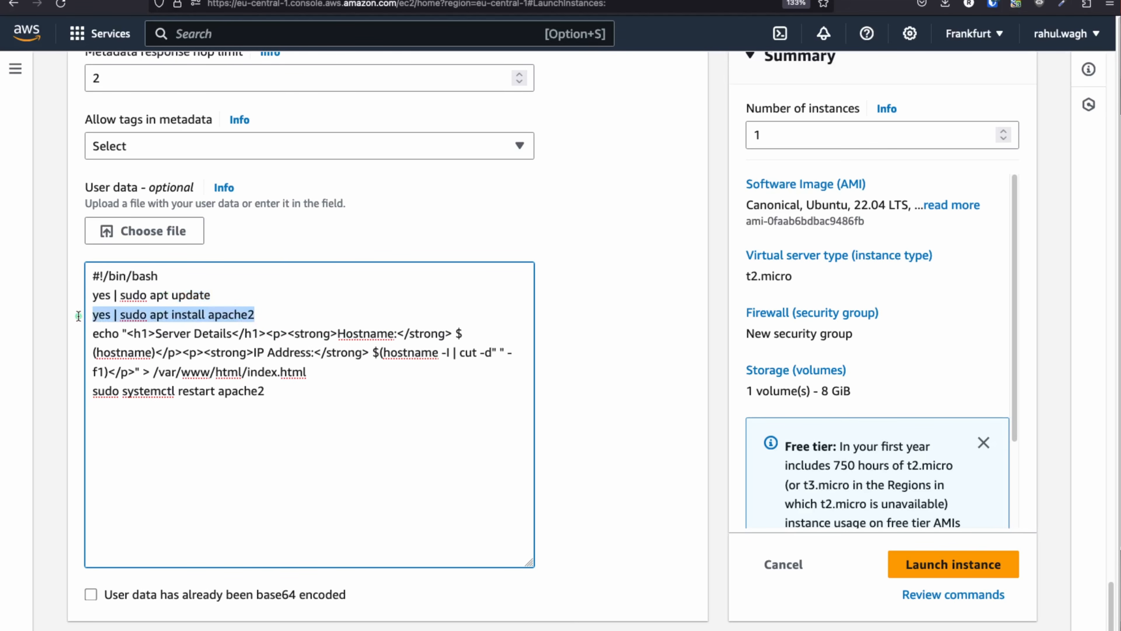
left_click_drag(321, 375, 92, 333)
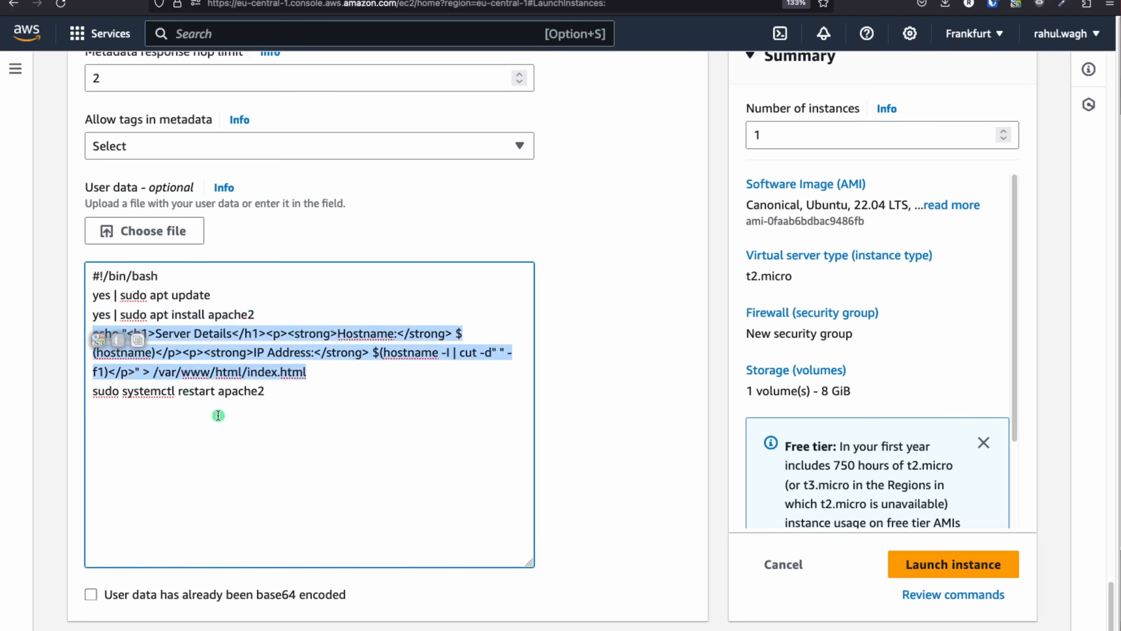
left_click(266, 400)
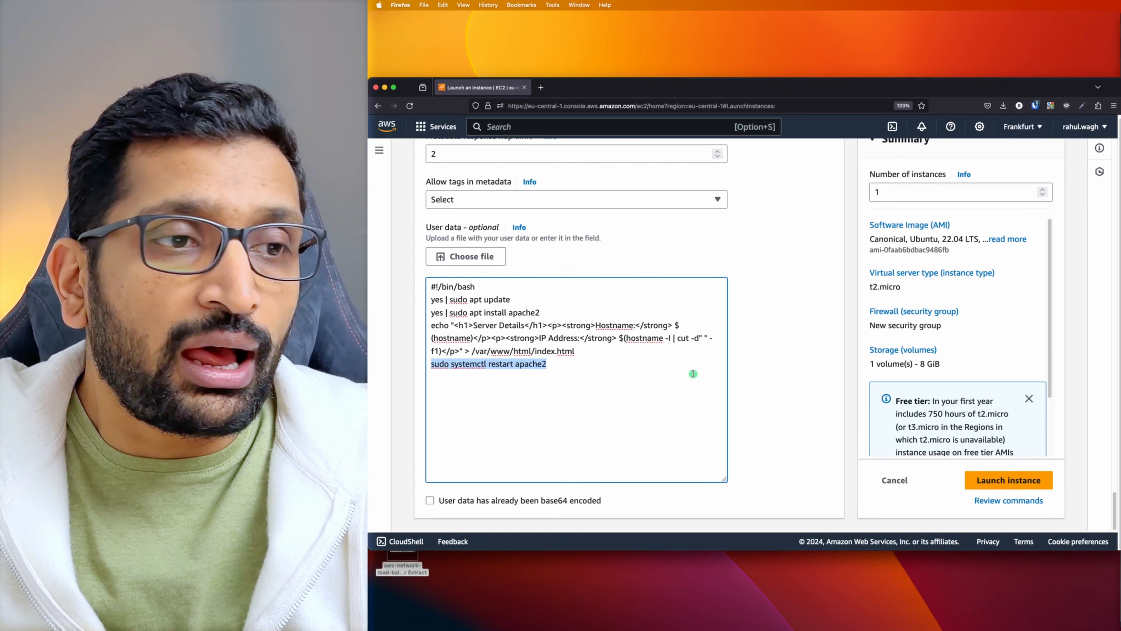
left_click_drag(423, 229, 502, 233)
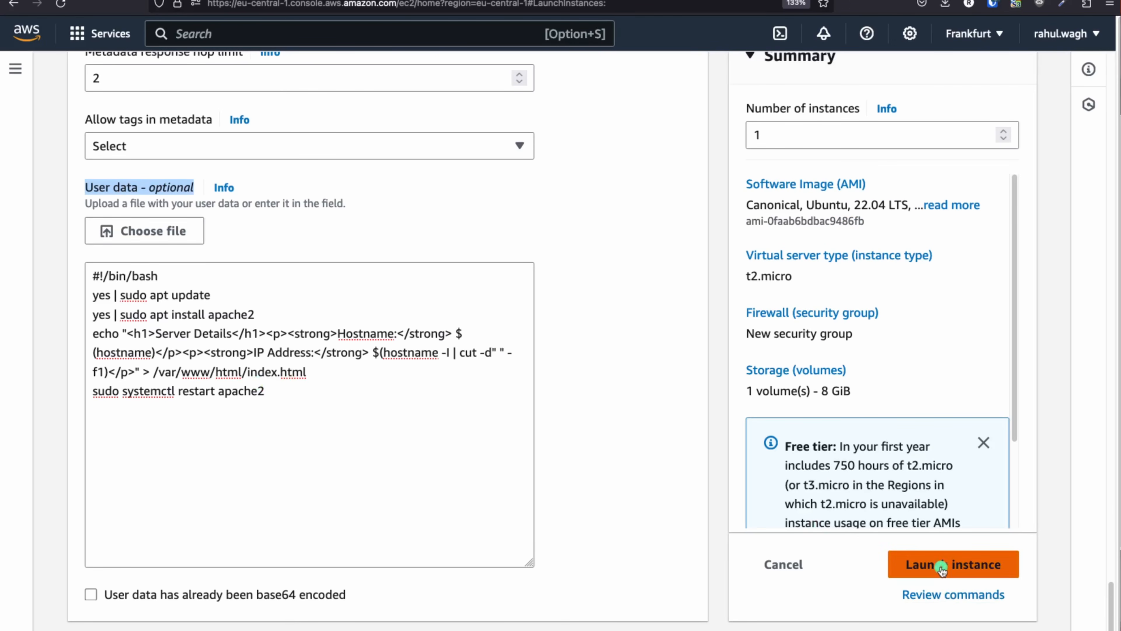
Launch demo-nlb-ec2-1 and watch it move from Pending in the Instances list
left_click(987, 483)
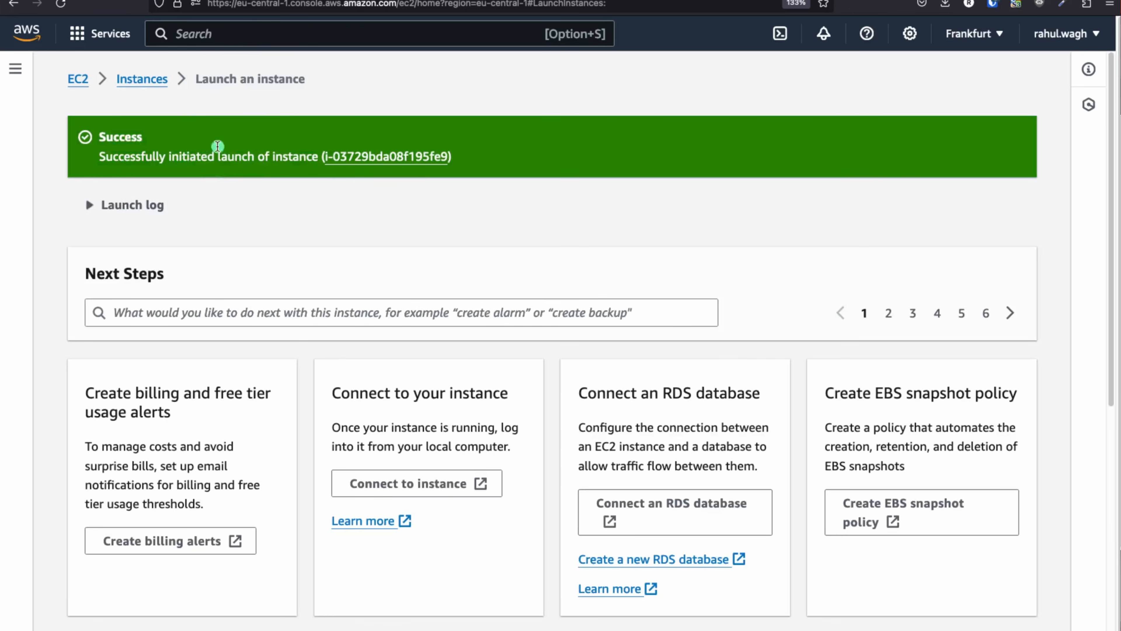
left_click(150, 84)
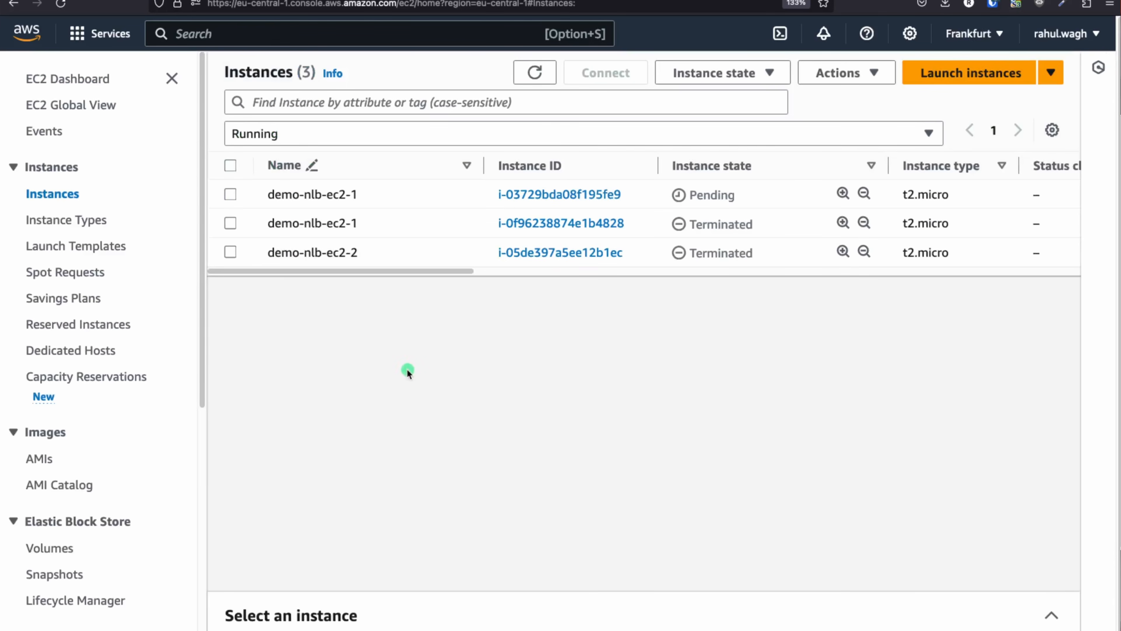
left_click_drag(745, 197, 650, 191)
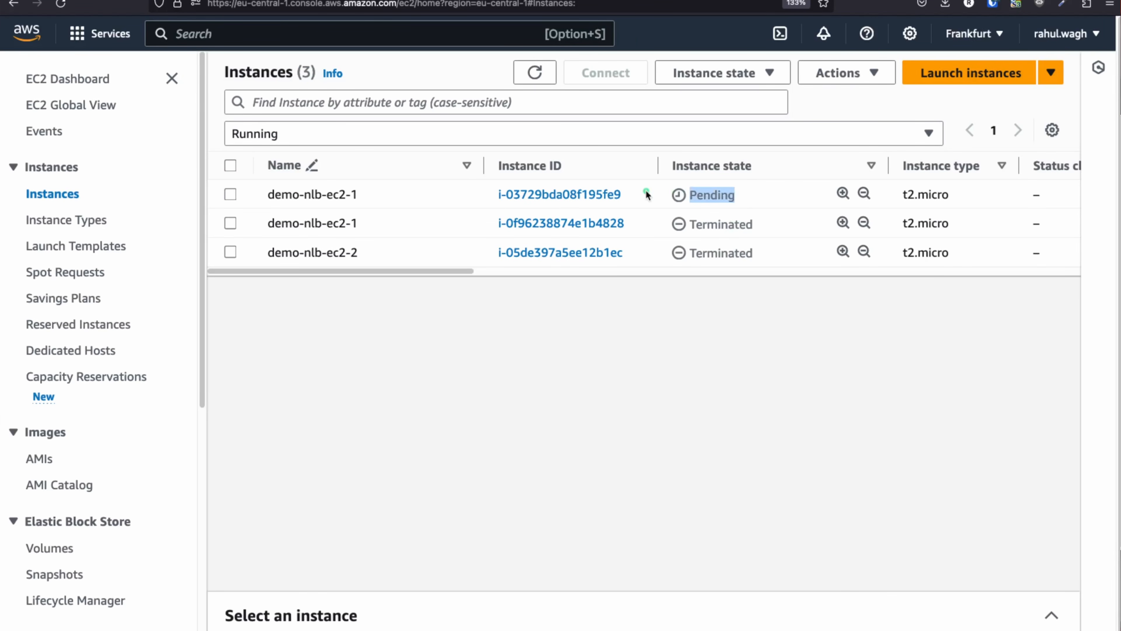
left_click(646, 190)
left_click_drag(687, 231, 767, 256)
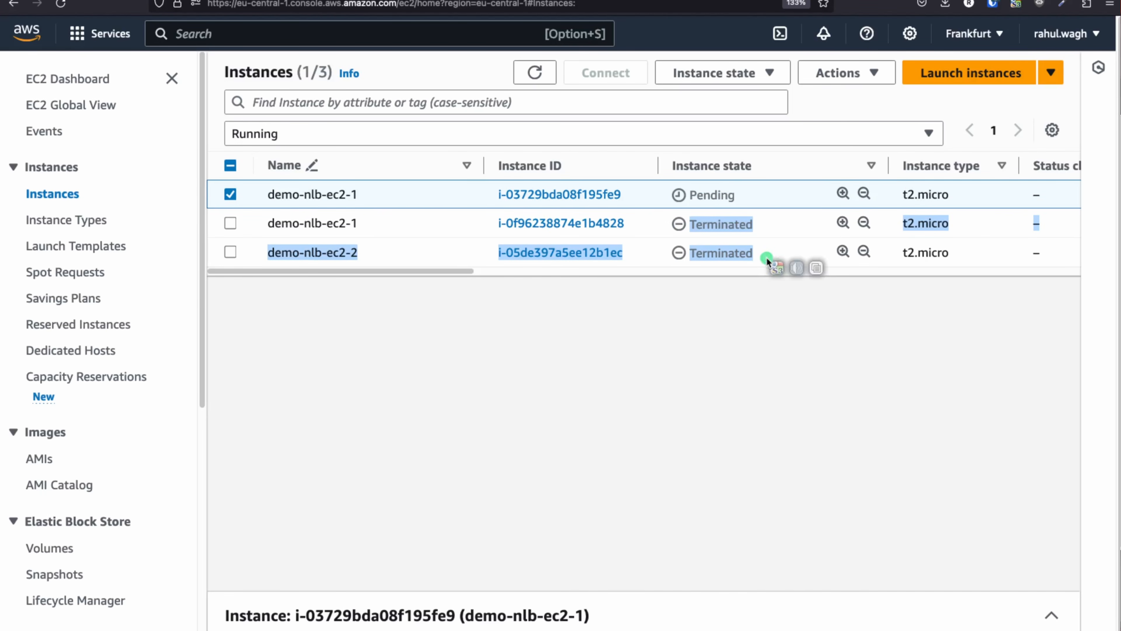
left_click_drag(750, 203, 668, 196)
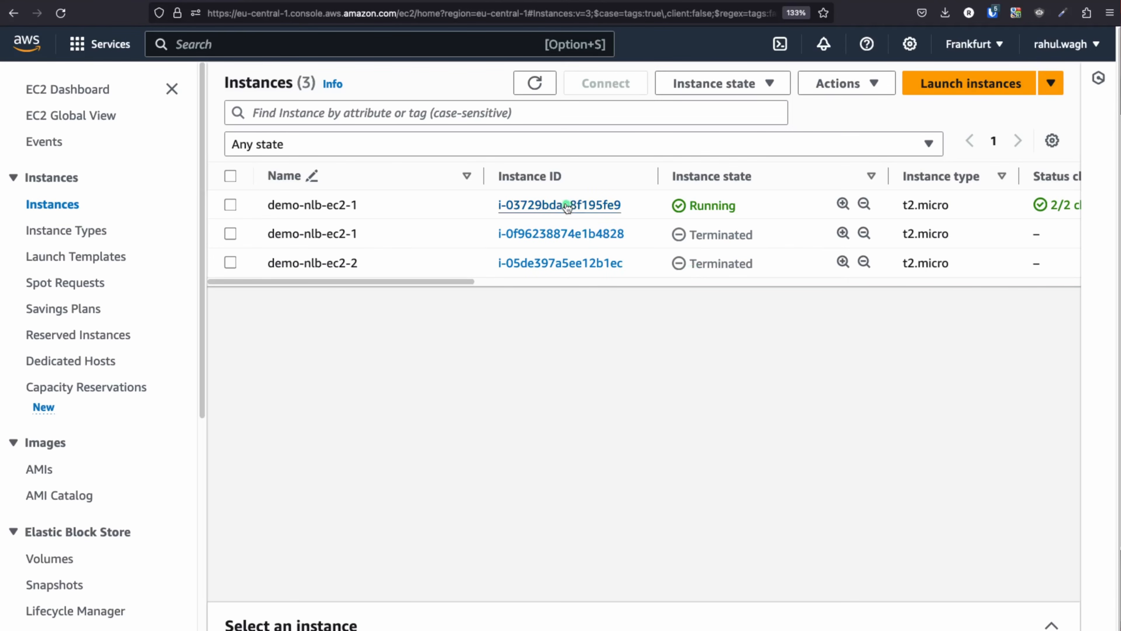
Copy the instance's public IP 3.73.124.17 and load its Server Details page in a new tab
left_click(567, 206)
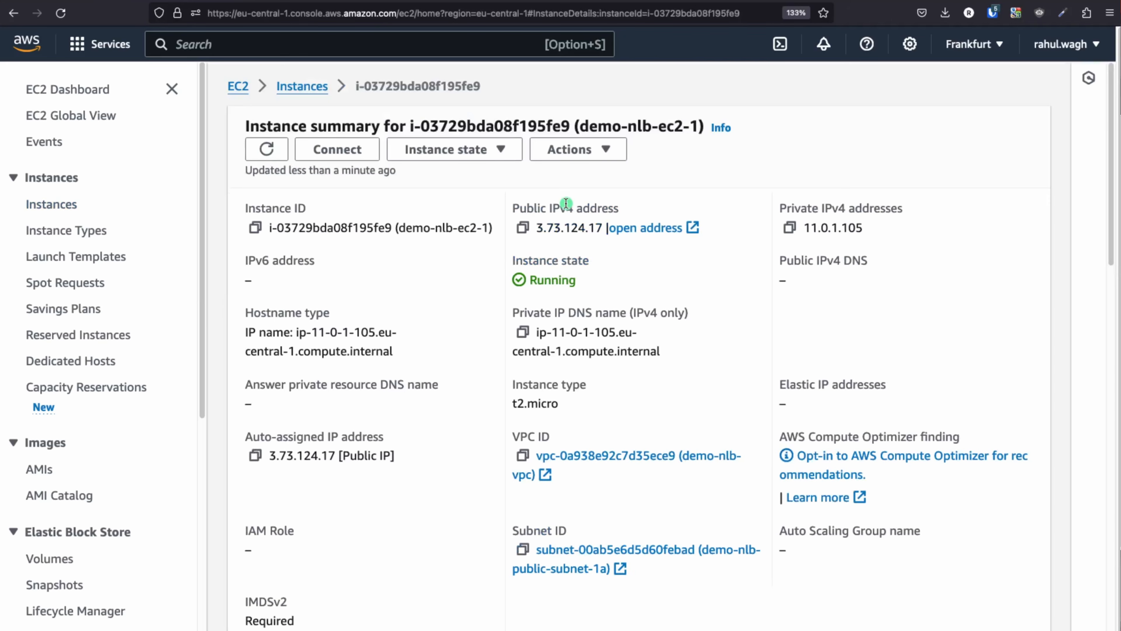
left_click(524, 229)
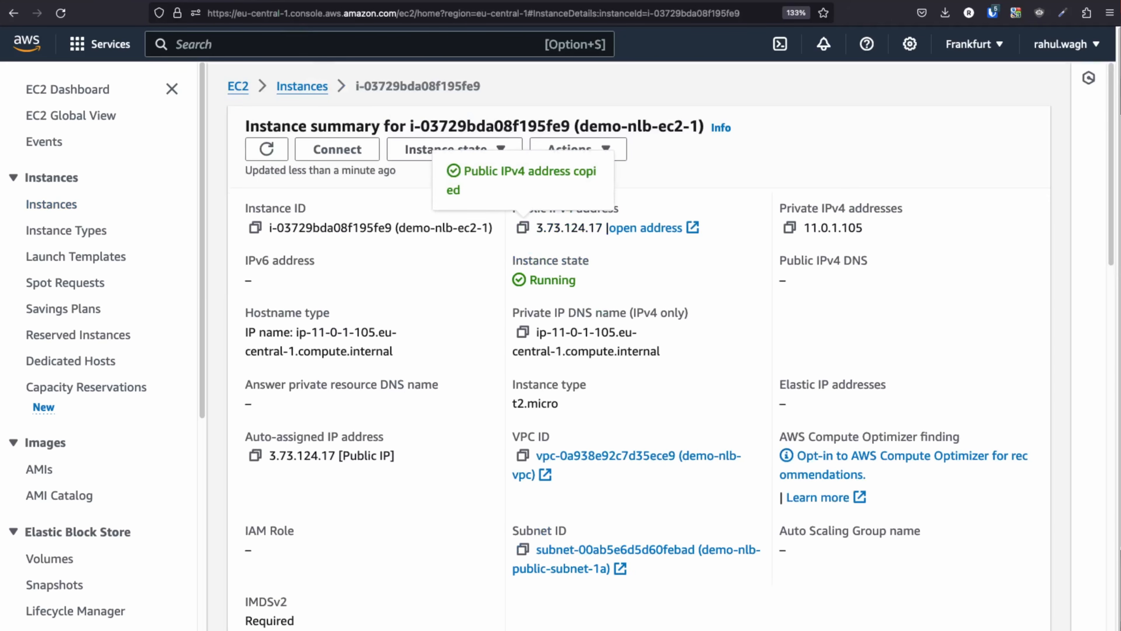
key("super+t")
key("super+v")
left_click(277, 39)
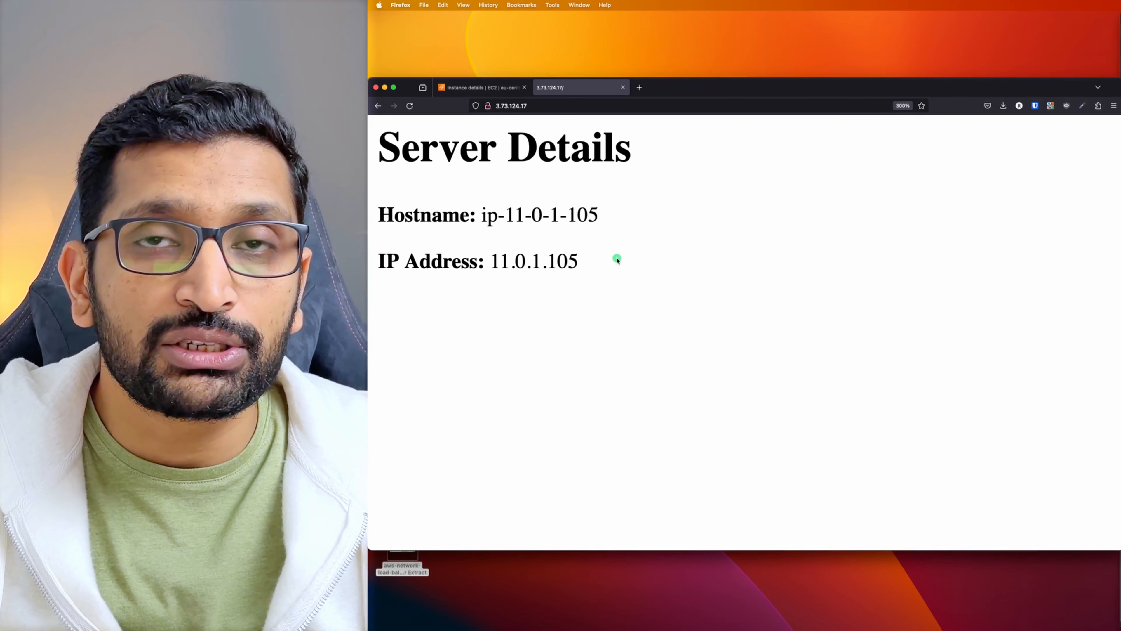
left_click_drag(596, 262, 375, 196)
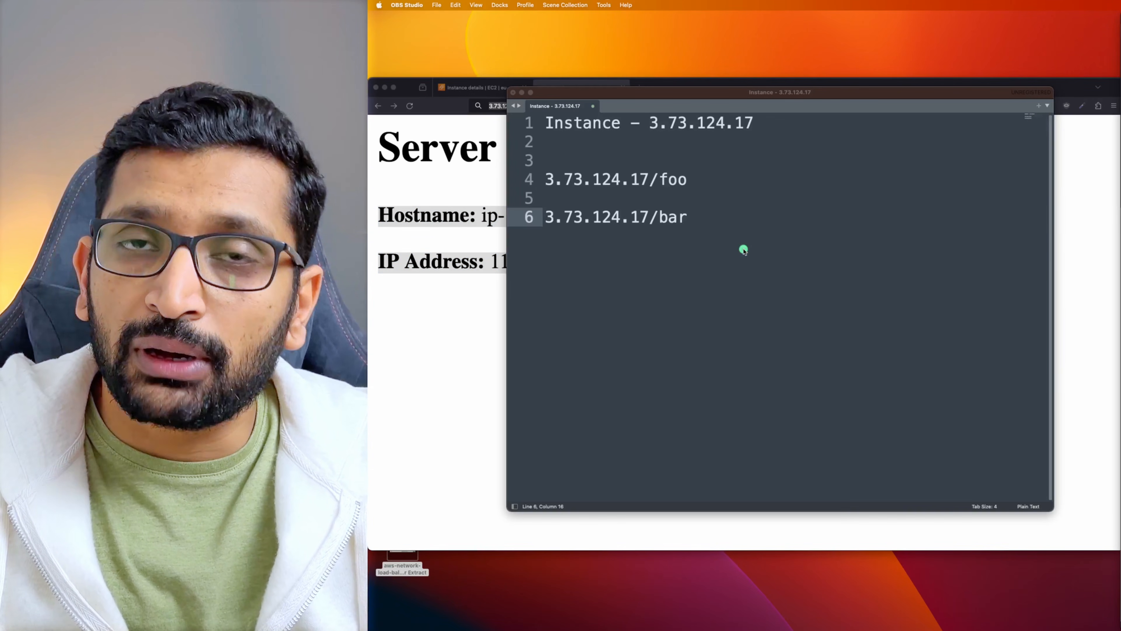
Review the Sublime Text notes for 3.73.124.17 and its /foo and /bar URLs, then return to Firefox
left_click(734, 223)
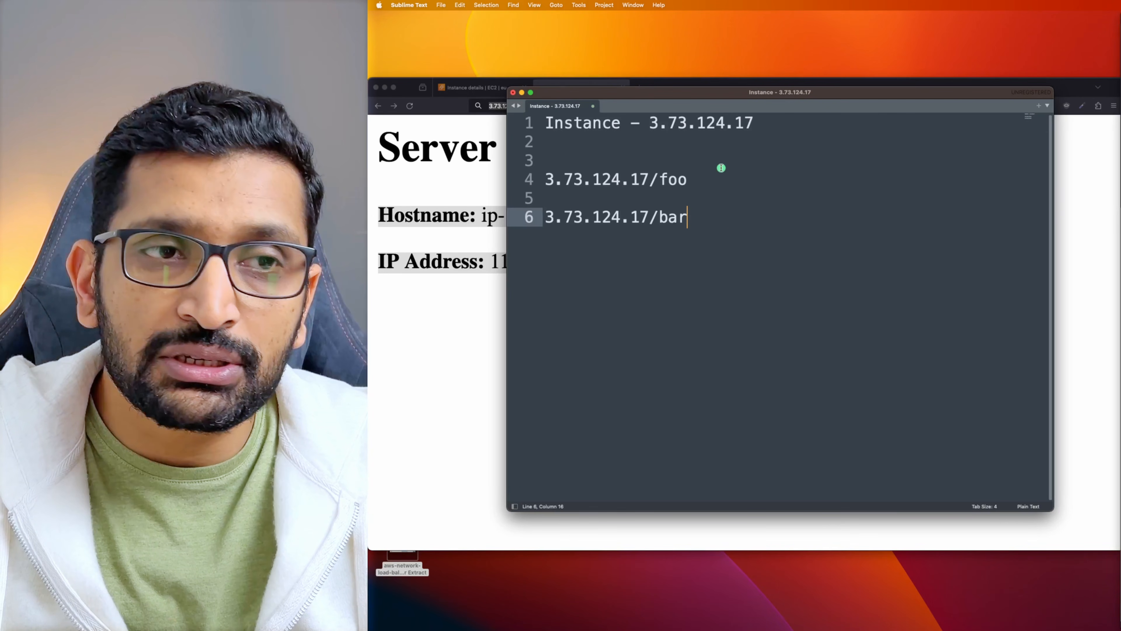
left_click_drag(760, 120, 539, 105)
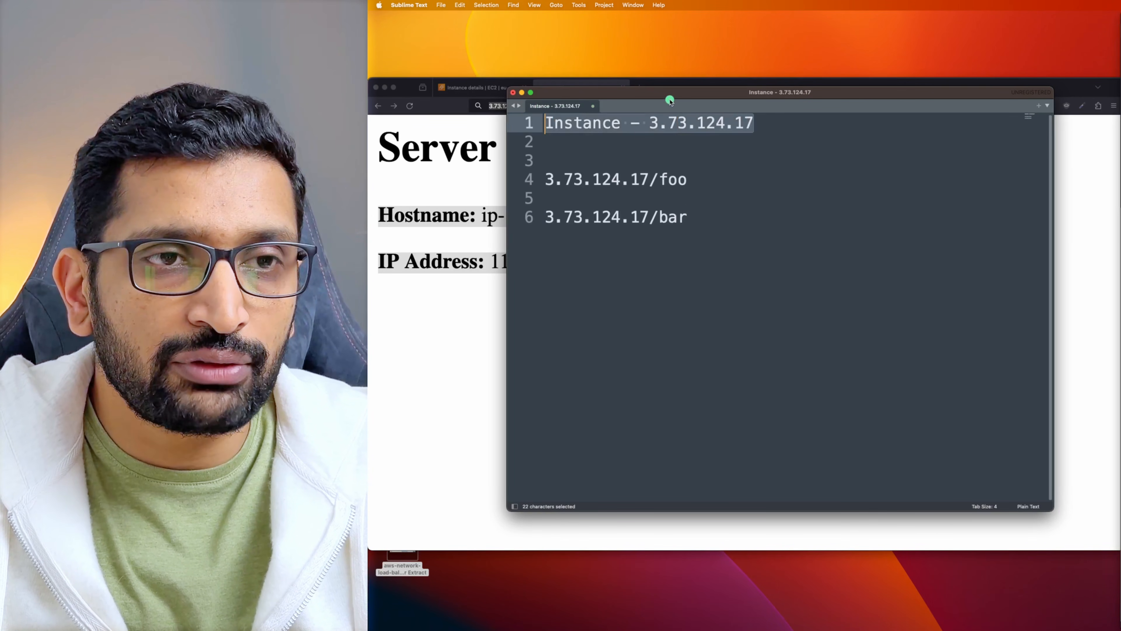
left_click_drag(671, 92, 616, 123)
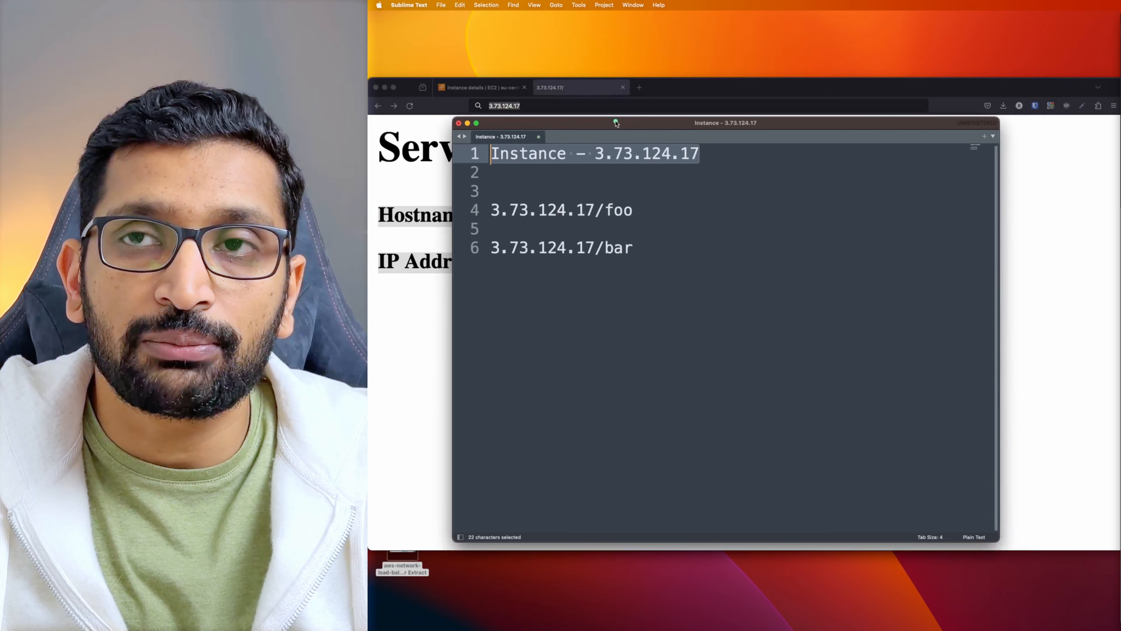
left_click(663, 210)
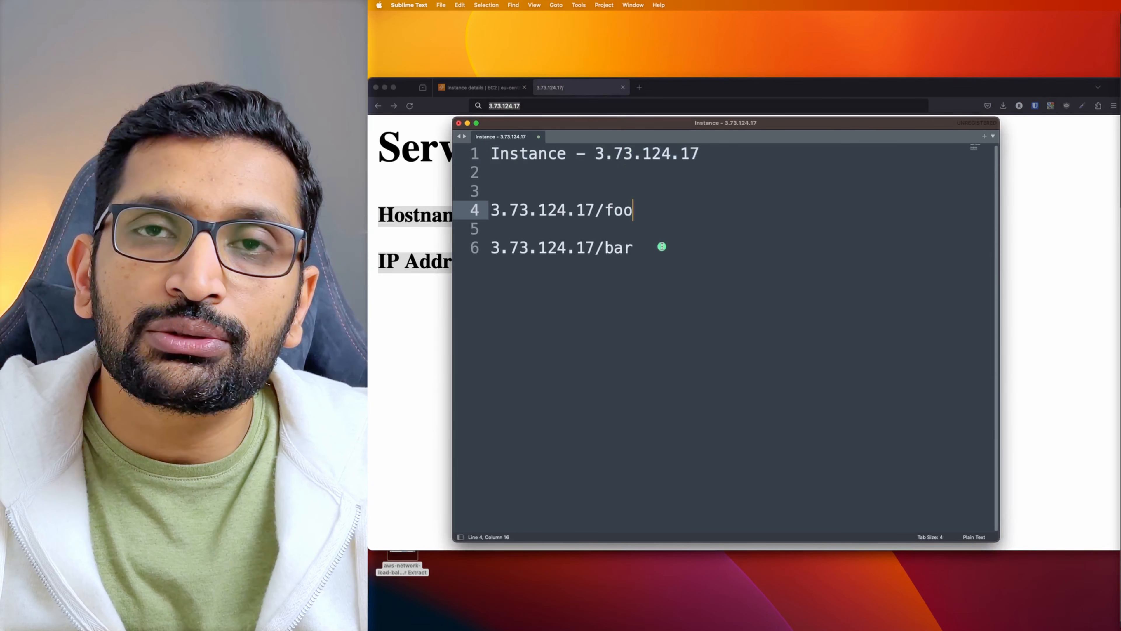
left_click_drag(641, 210, 495, 208)
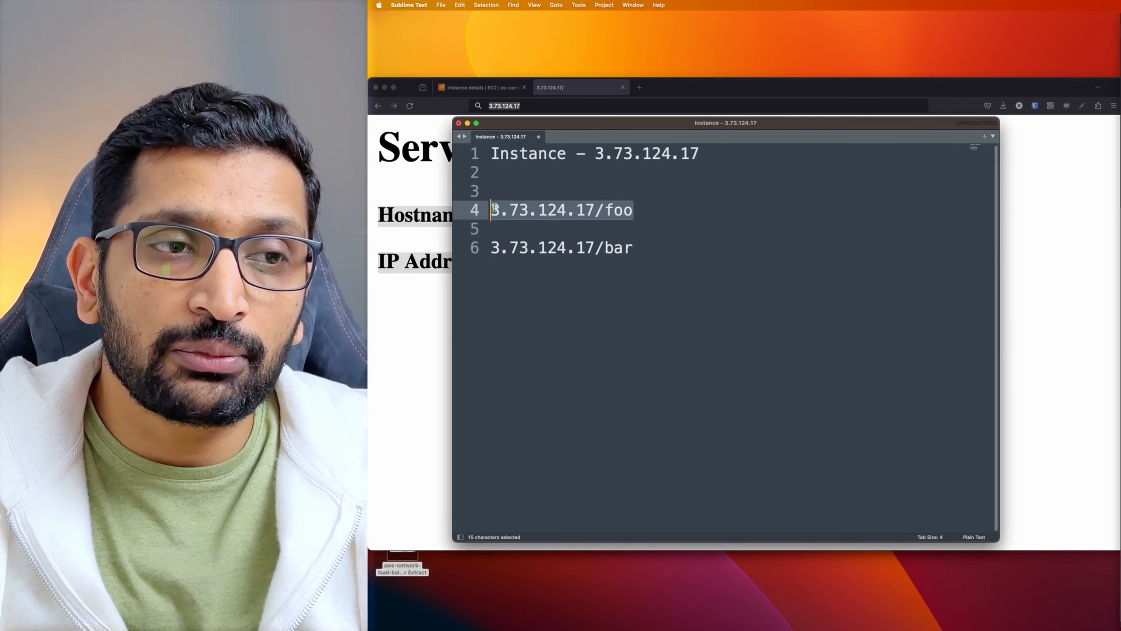
left_click_drag(636, 249, 485, 241)
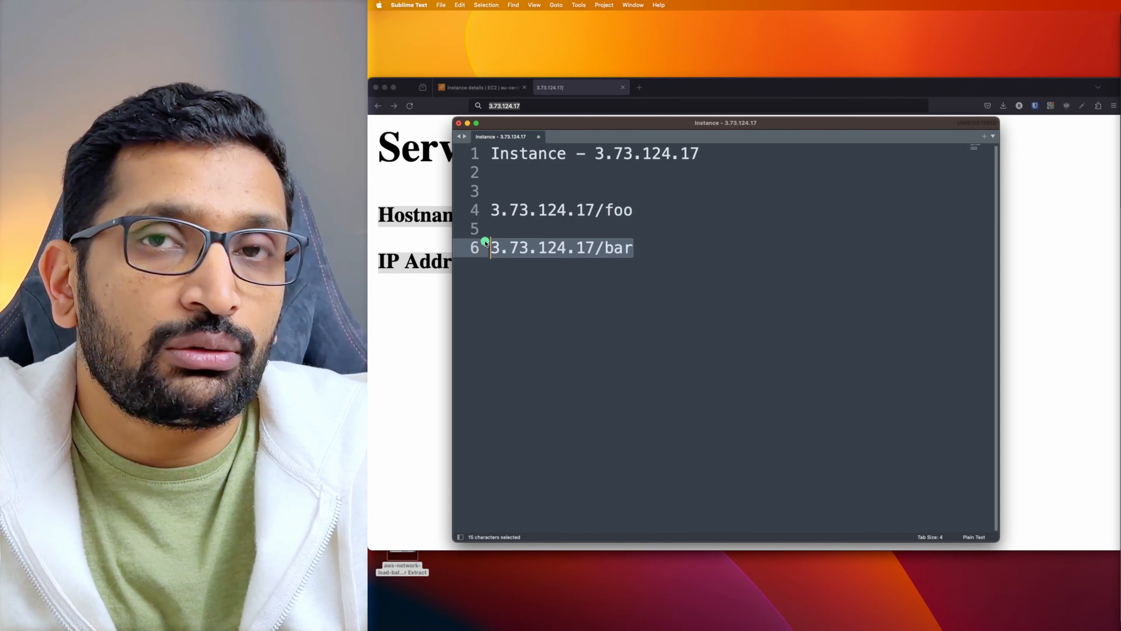
left_click_drag(646, 210, 493, 208)
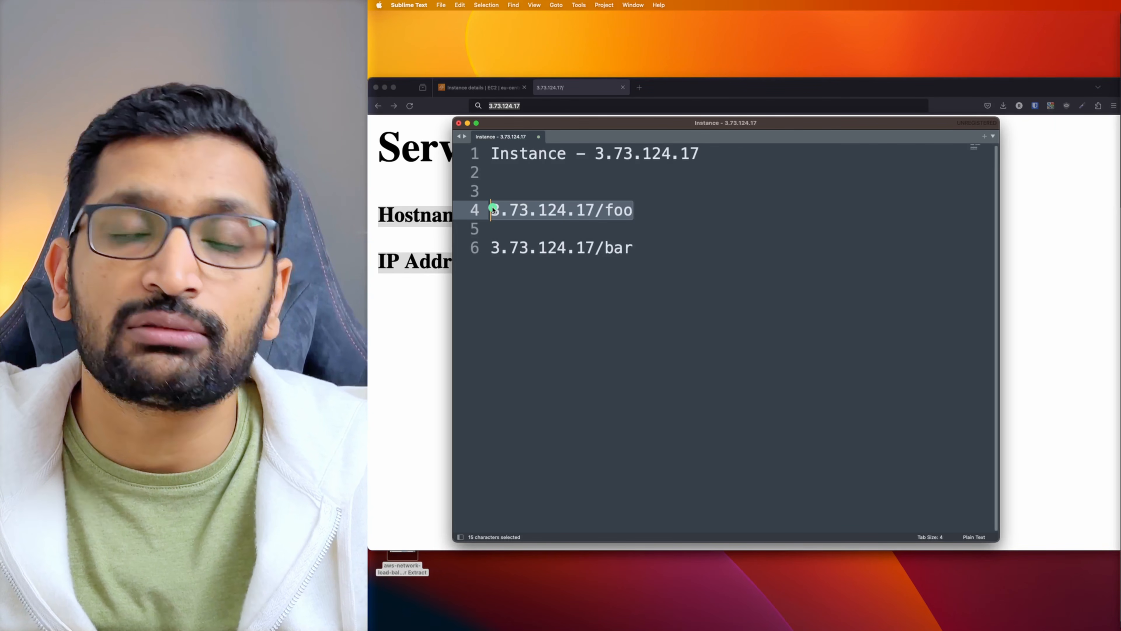
key("super+Tab")
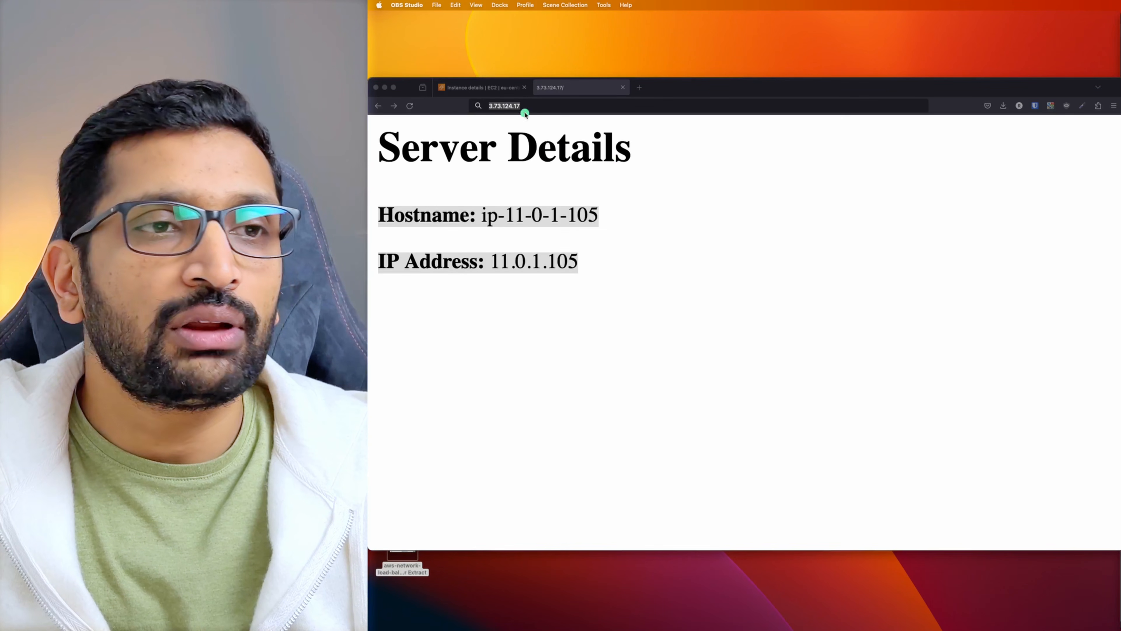
Open the SSH client connection instructions for demo-nlb-ec2-1 and confirm the key file was downloaded
left_click(493, 90)
left_click(327, 139)
scroll(442, 339, "down", 1)
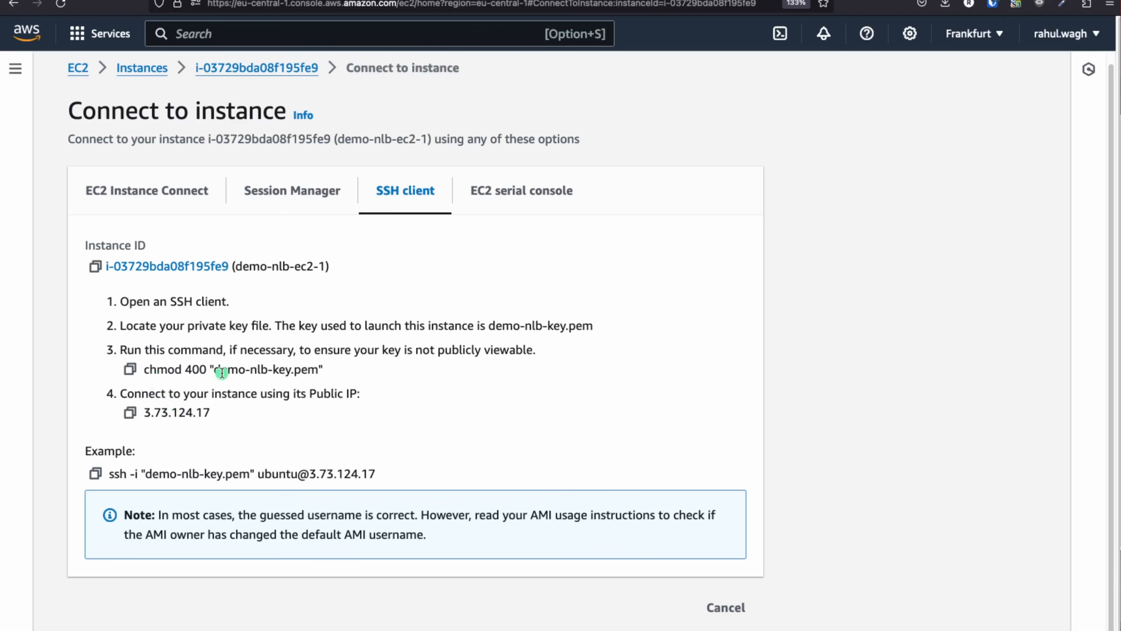
left_click_drag(217, 369, 335, 376)
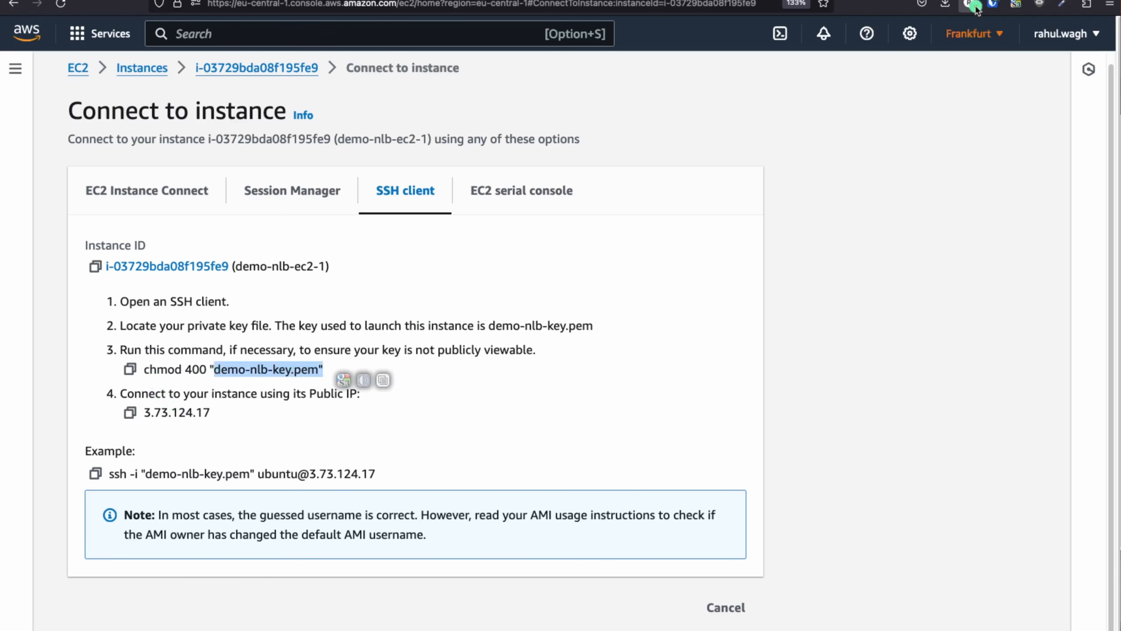
left_click(949, 4)
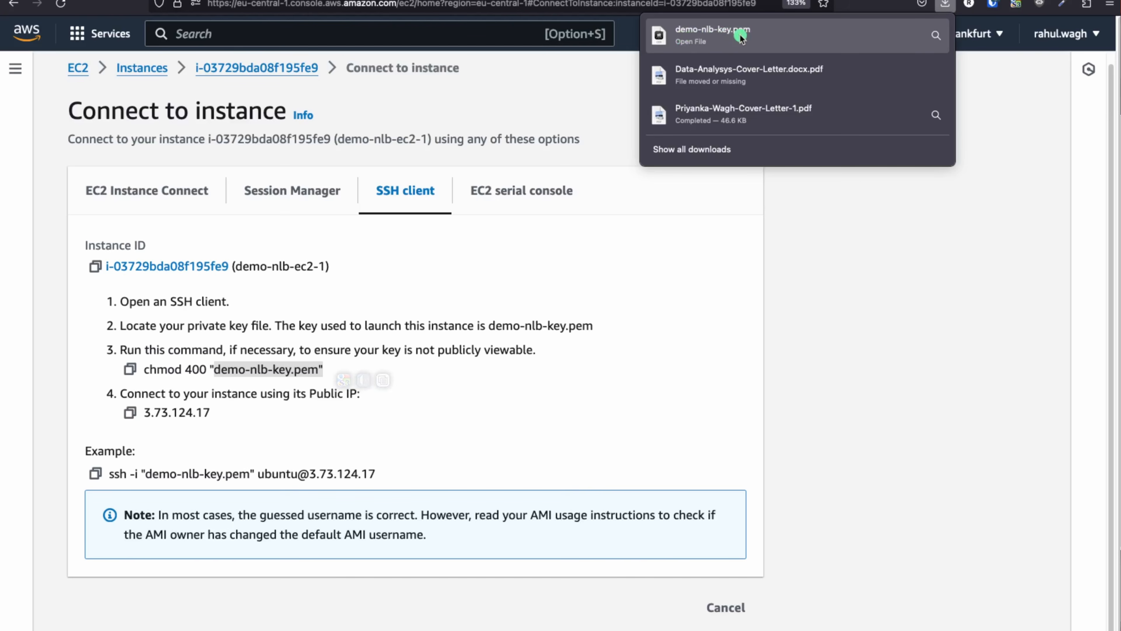
left_click(238, 427)
Copy the chmod 400 key command and bring up the iTerm2 terminal beside the browser
left_click_drag(144, 369, 228, 367)
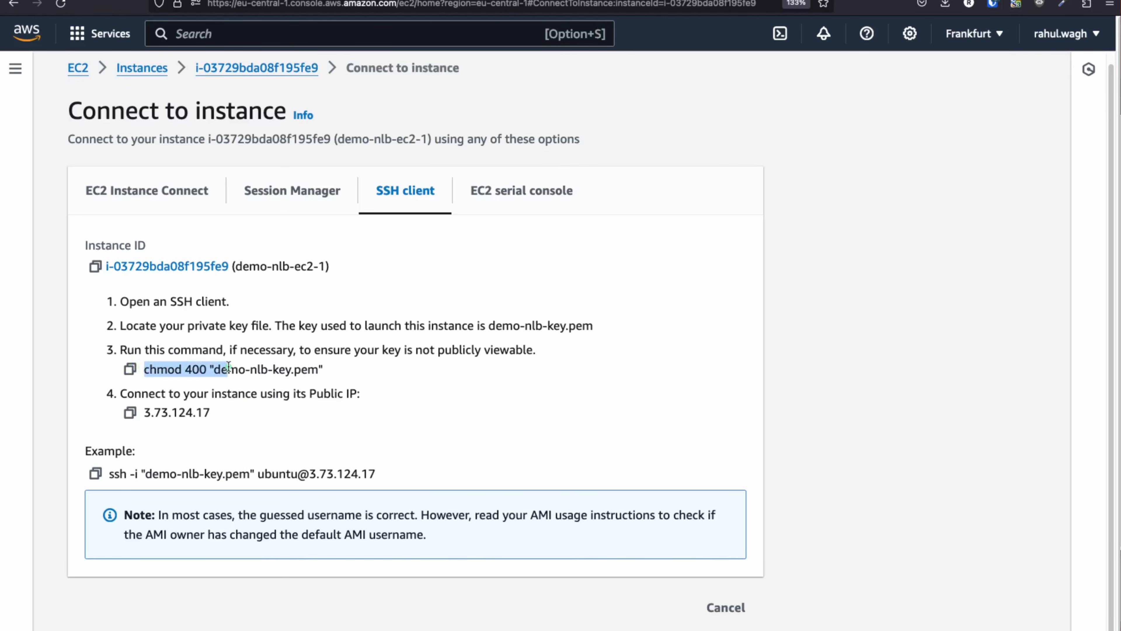
left_click(130, 369)
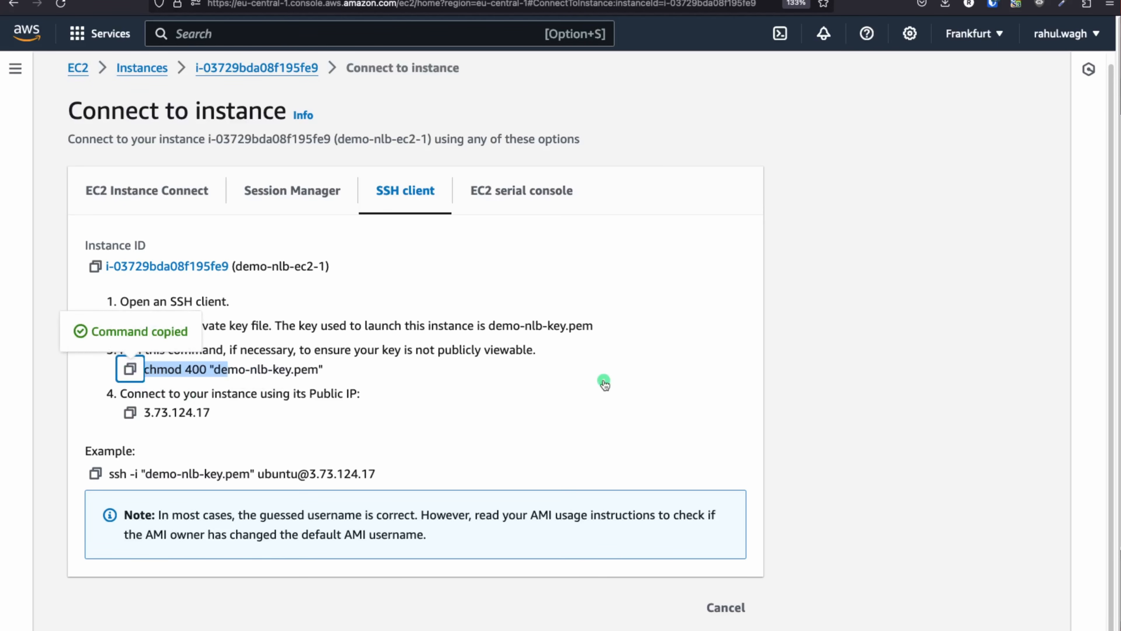
key("super+Tab")
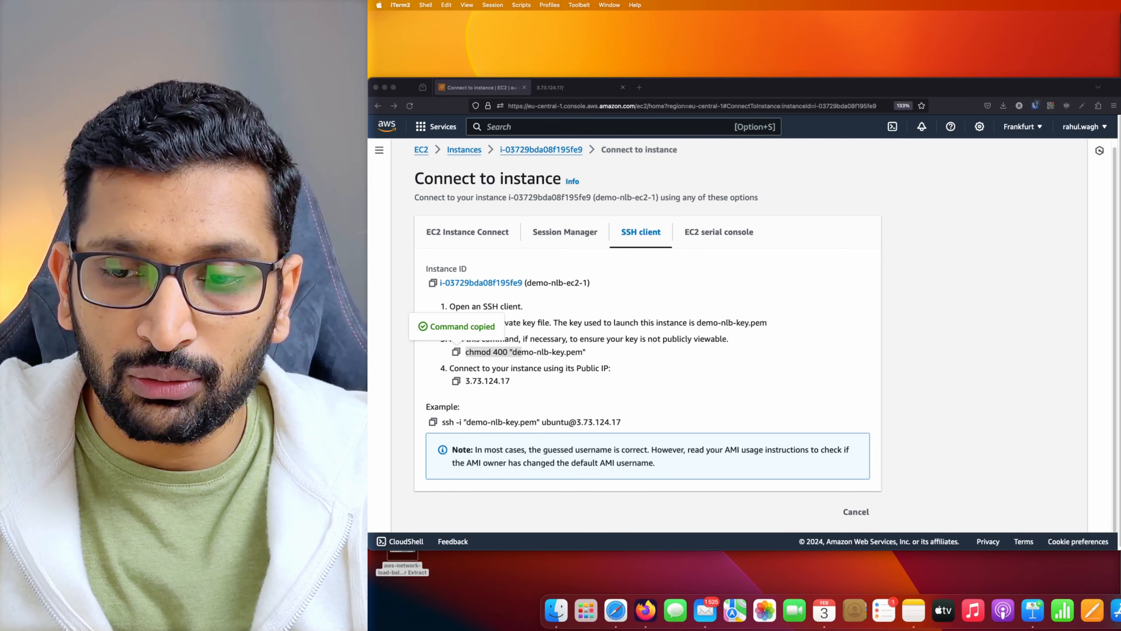
left_click(1117, 611)
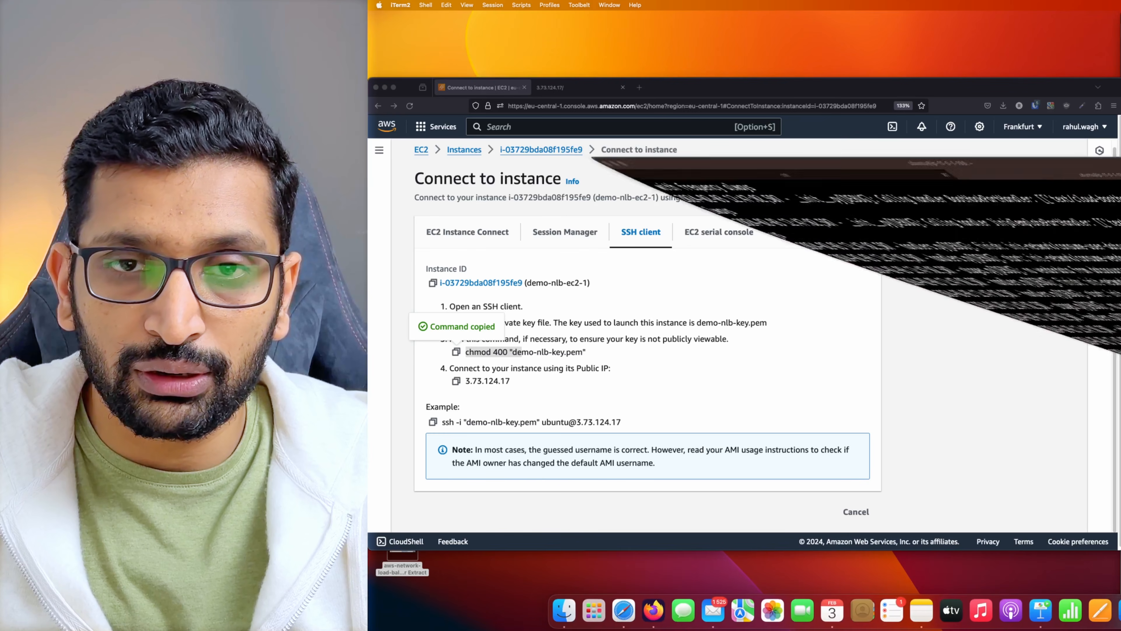
left_click_drag(1030, 37, 964, 123)
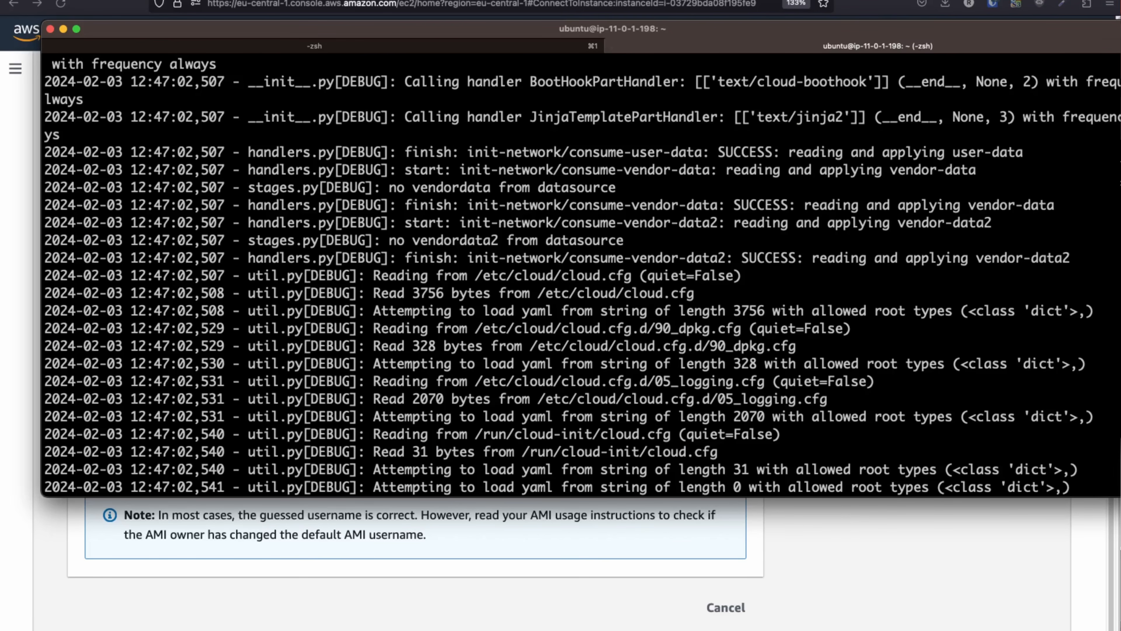
Narrow the terminal window and clear its screen
left_click_drag(1120, 178, 1084, 177)
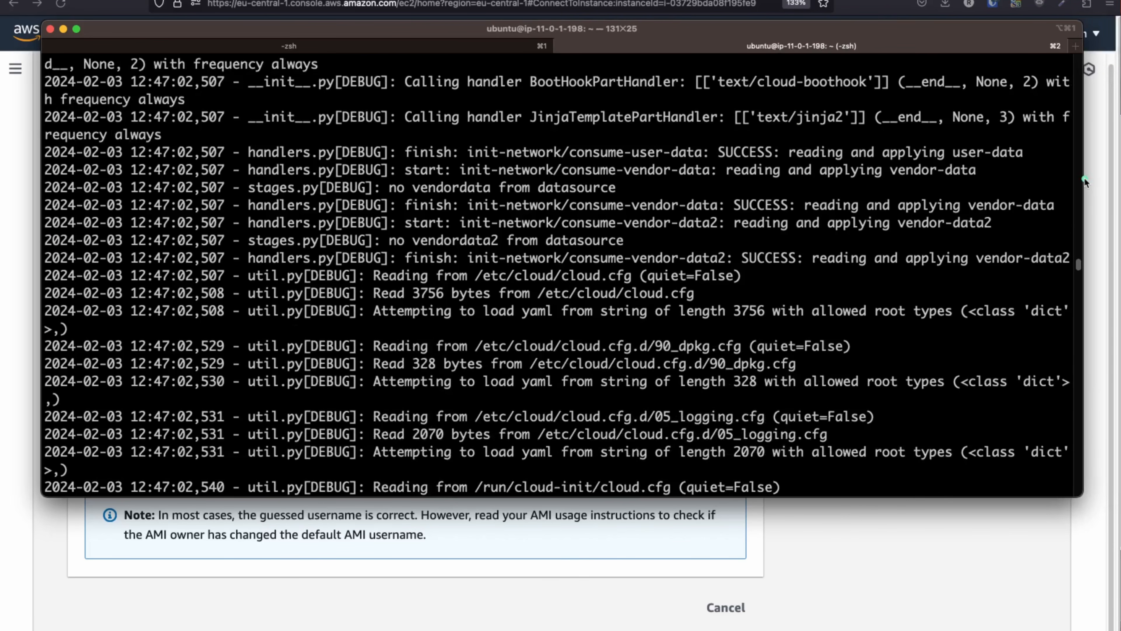
key("Return")
key("Return")
key("Return")
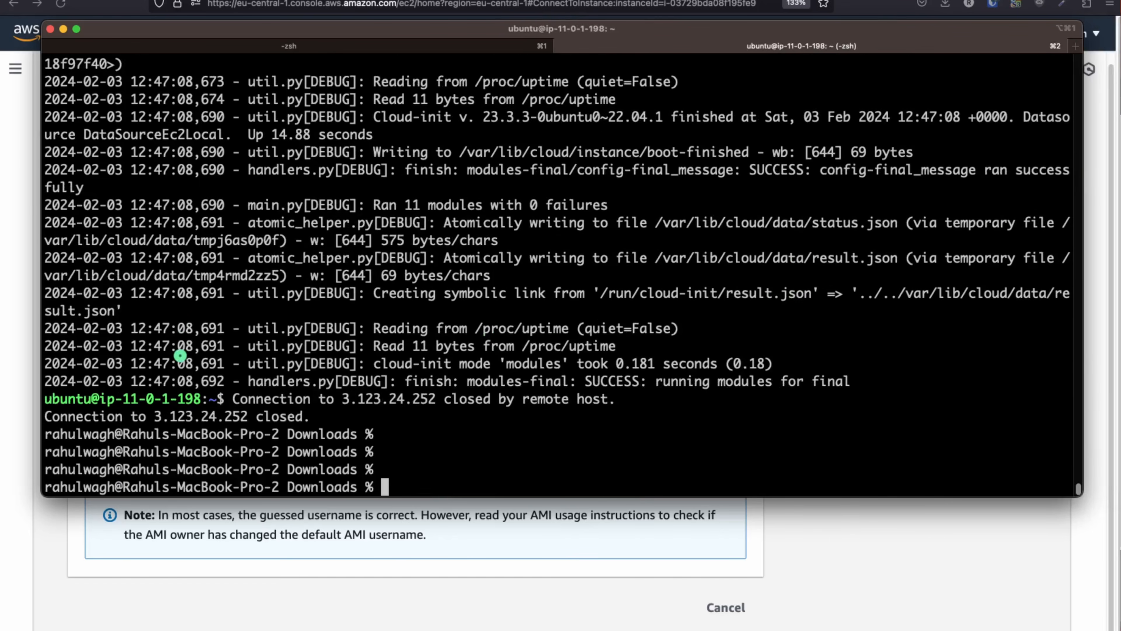
type("clear")
key("Return")
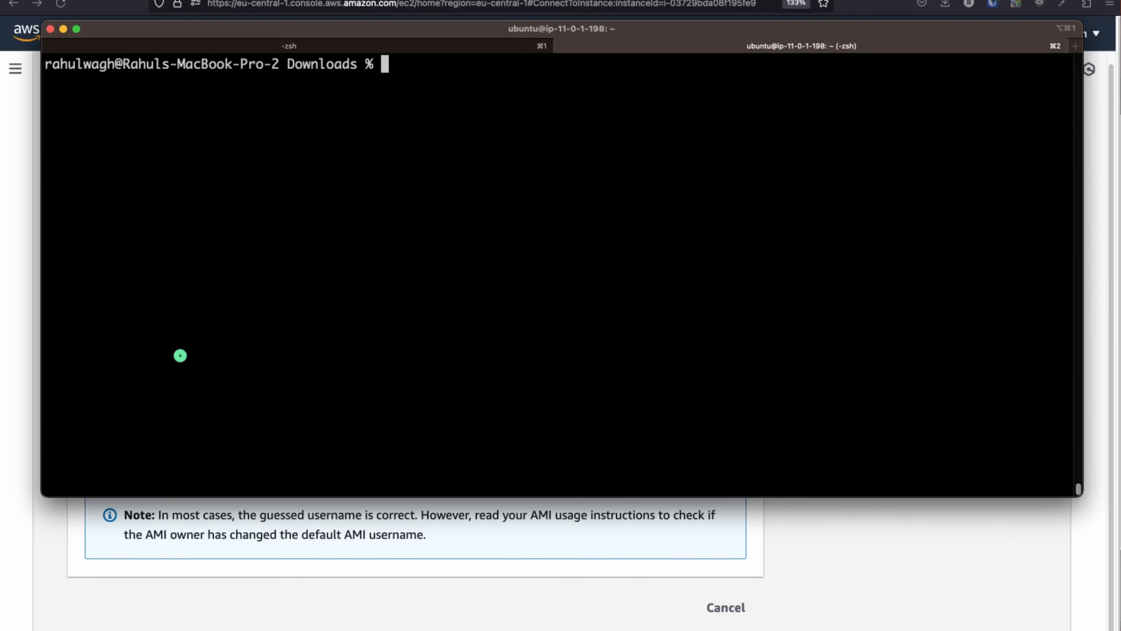
Run ls | grep demo in Downloads to confirm demo-nlb-key.pem is present
type("ls | demo")
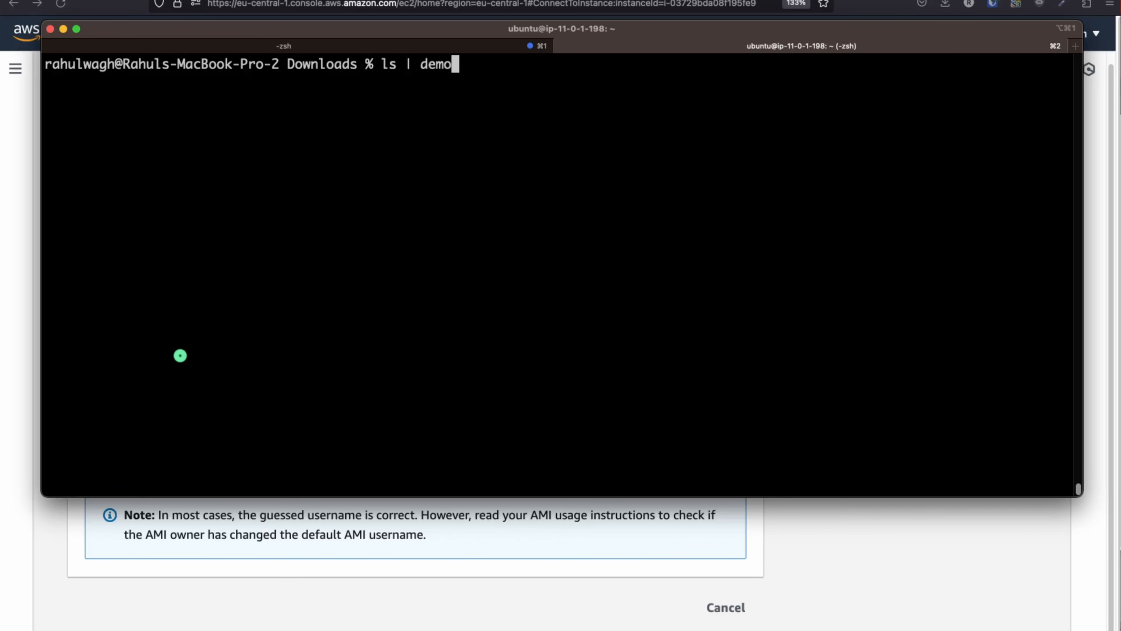
key("Return")
key("Up")
key("Left")
key("Left")
key("Left")
key("Left")
type("grep")
key("Return")
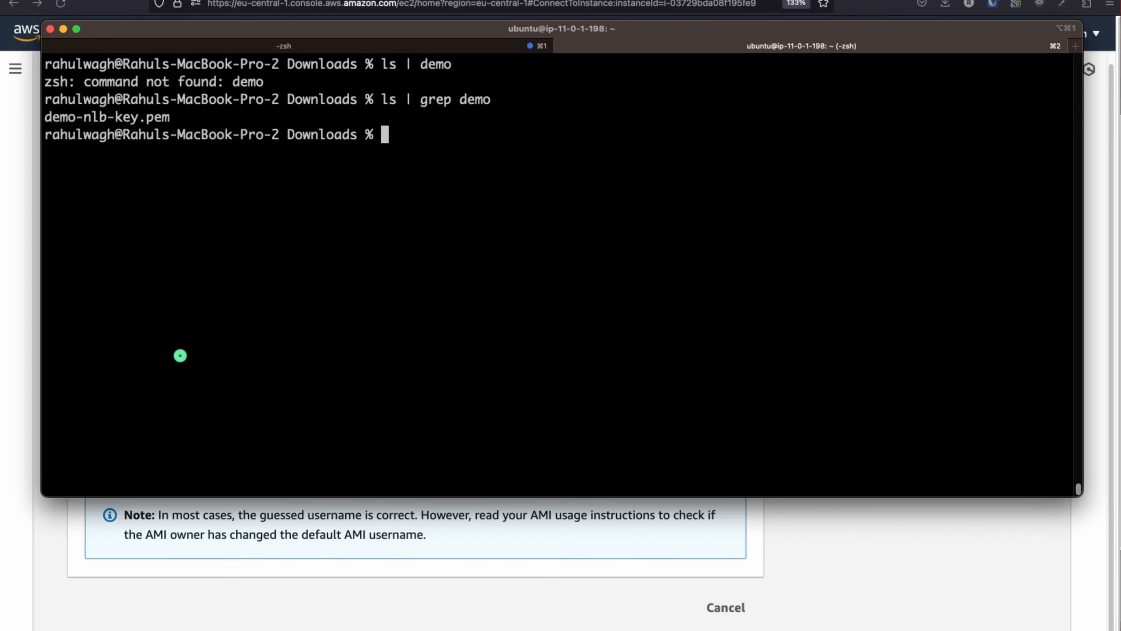
left_click_drag(170, 117, 43, 115)
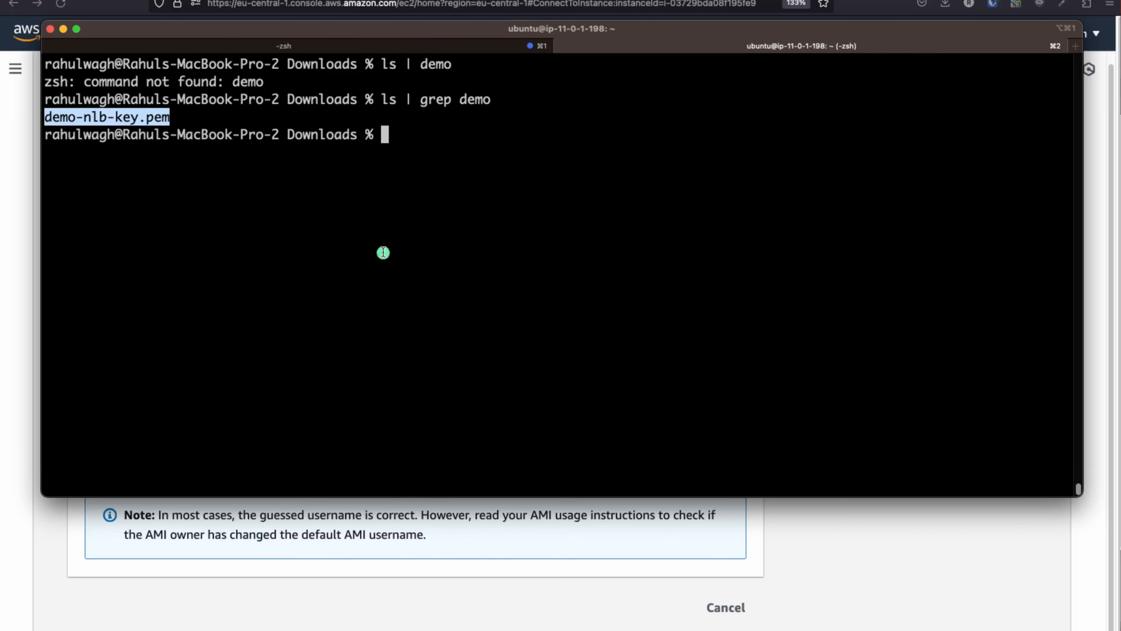
left_click(414, 264)
Run chmod 400 on demo-nlb-key.pem, then copy the console's example ssh -i connection command
left_click(469, 581)
left_click(130, 370)
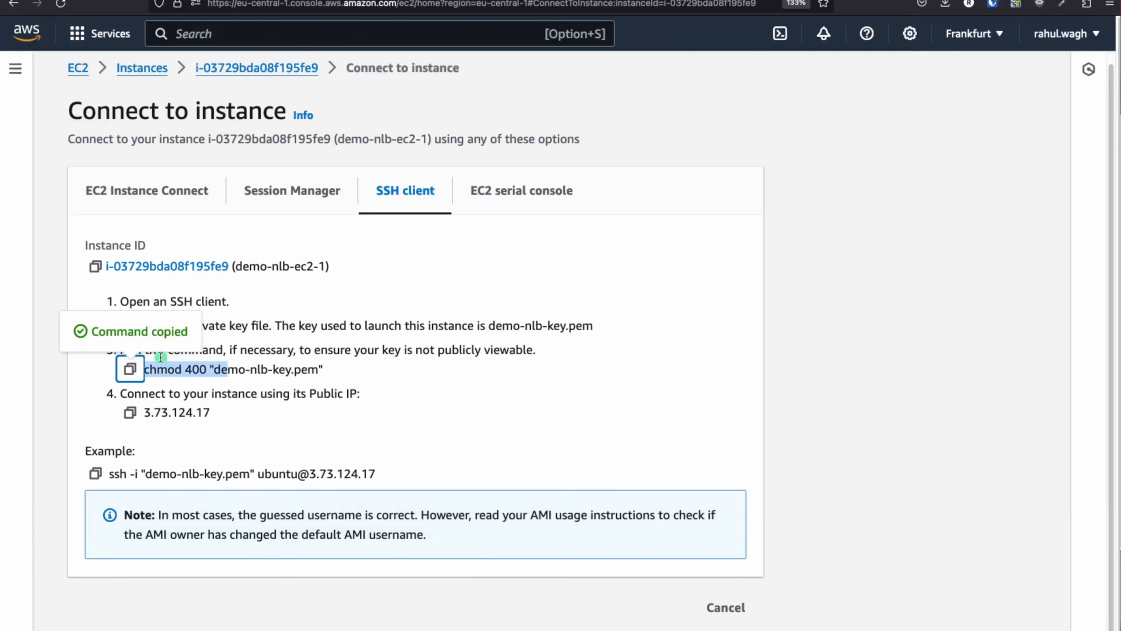
left_click(130, 370)
key("super+Tab")
key("super+v")
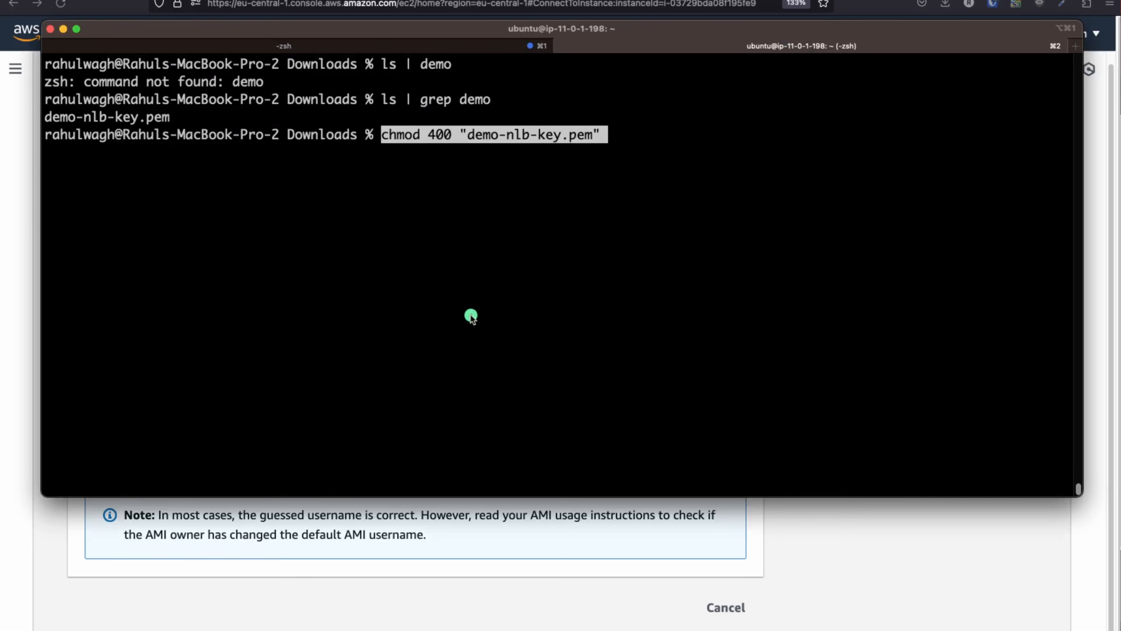
key("Return")
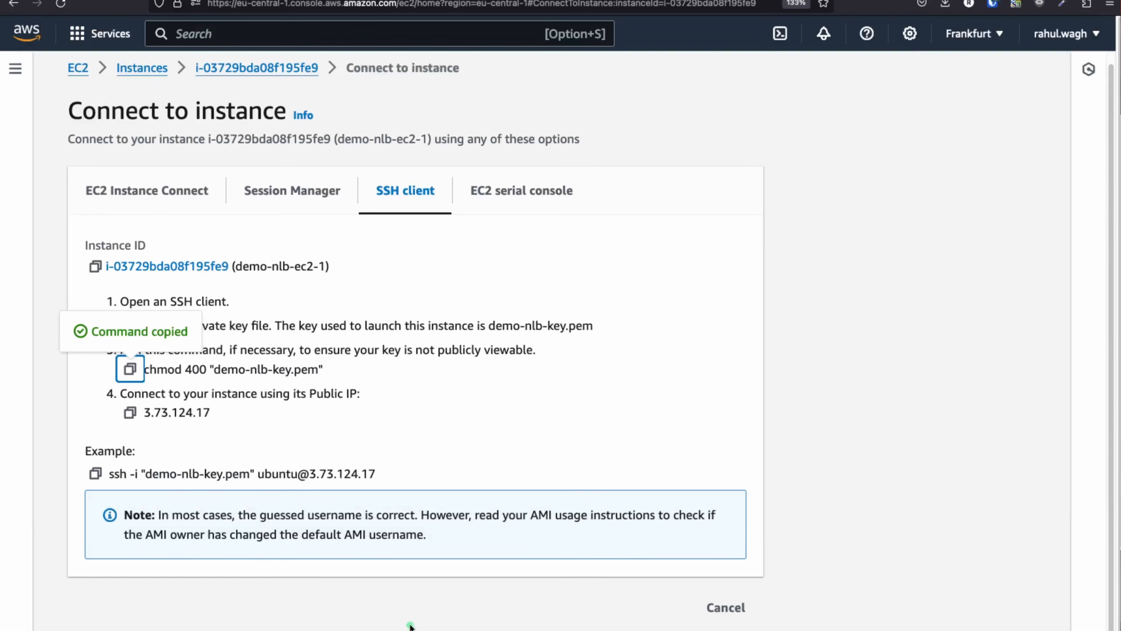
left_click(412, 625)
left_click(95, 473)
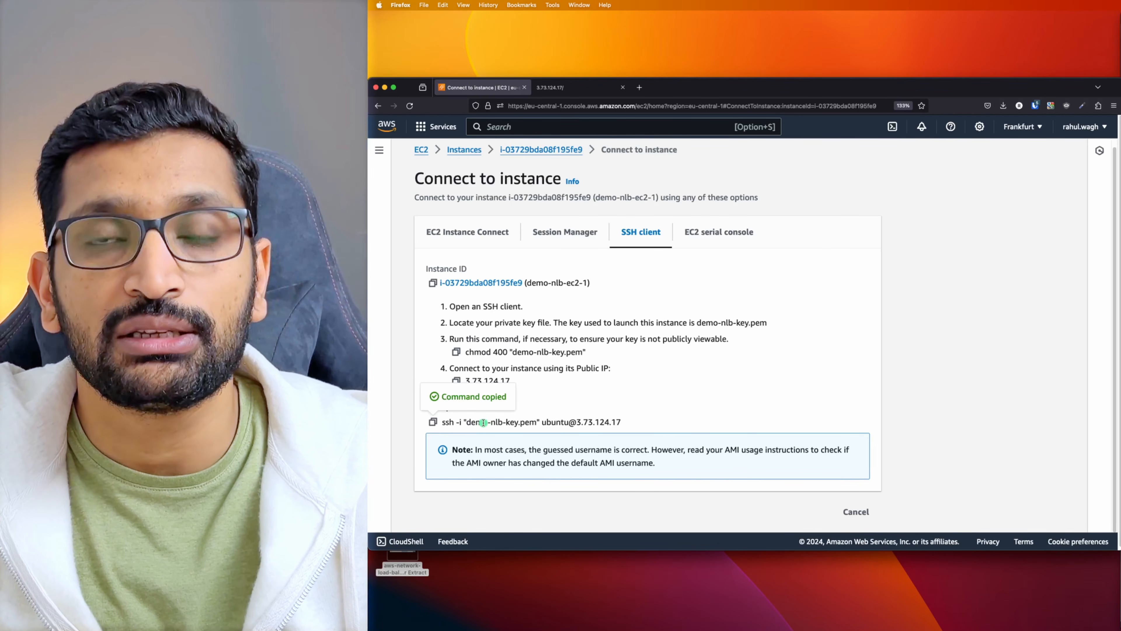
key("super+Tab")
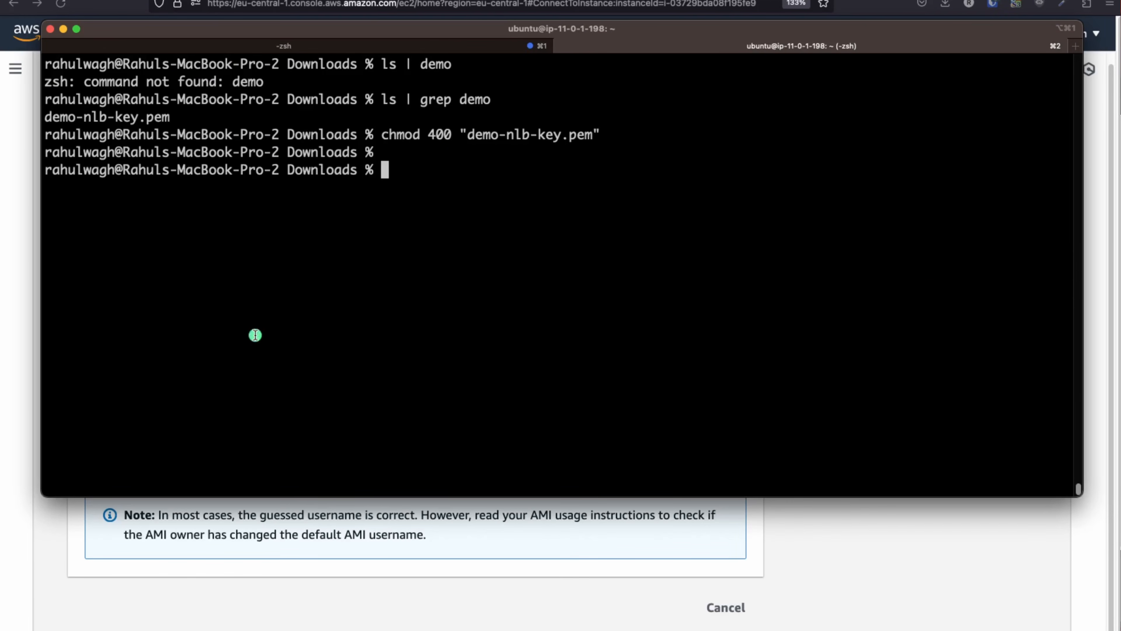
key("super+v")
key("Return")
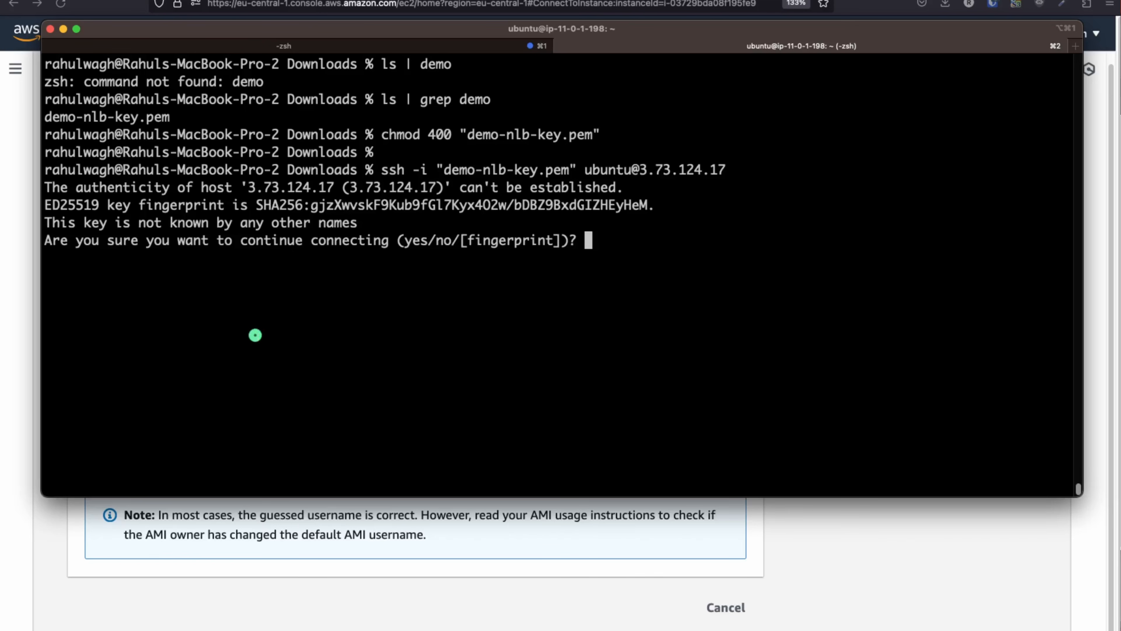
type("yes")
key("Return")
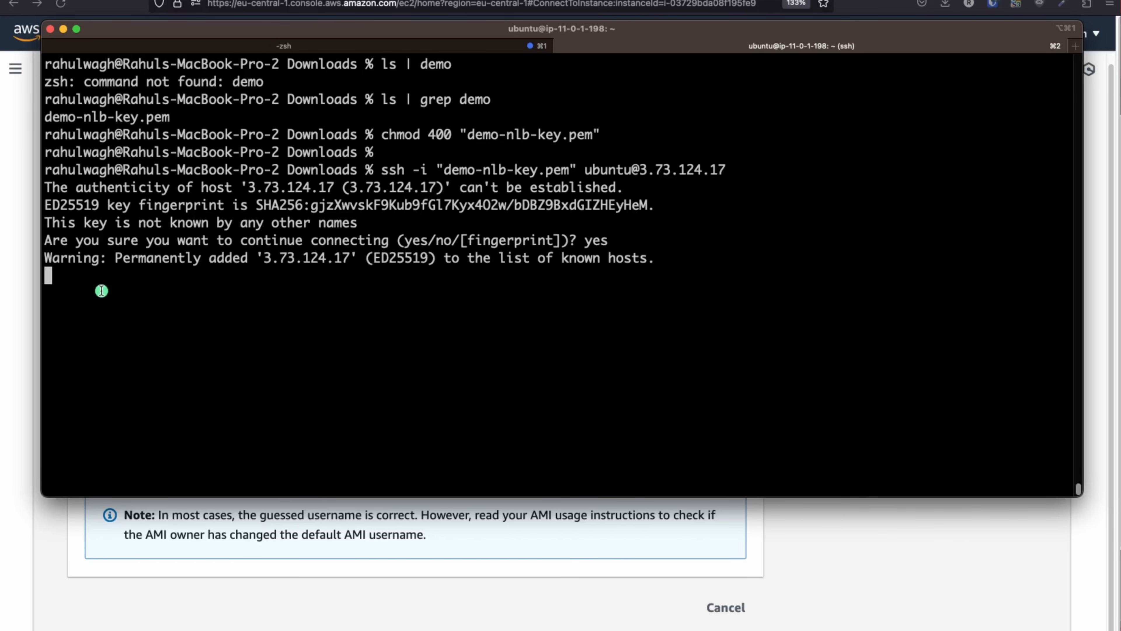
type("clear")
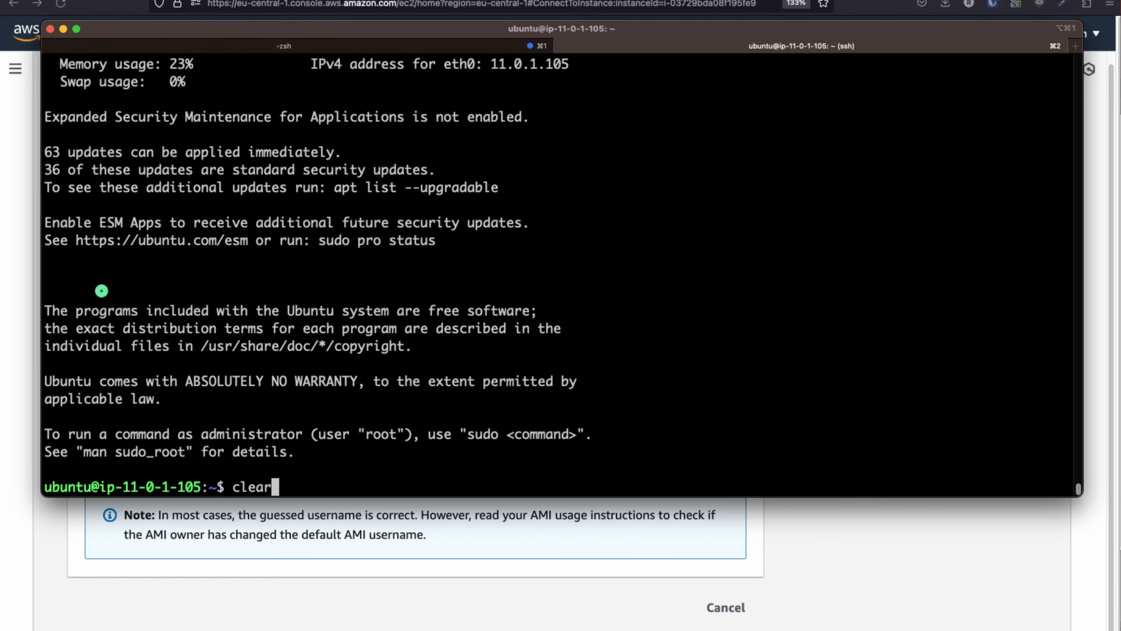
key("Return")
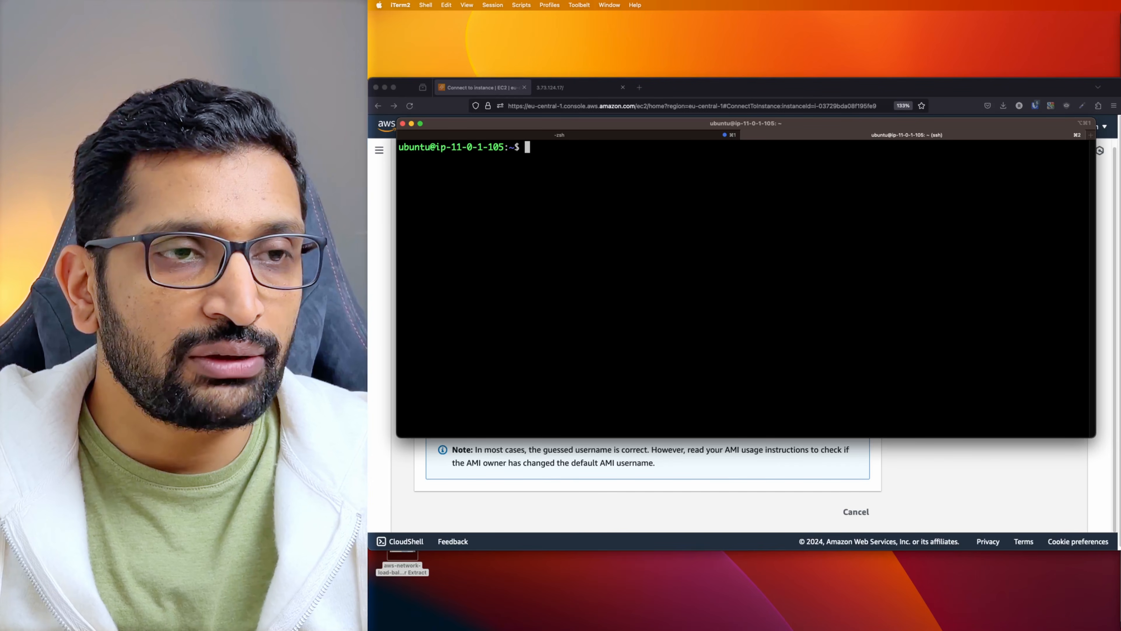
Run sudo systemctl status apache2 and confirm the service is active (running)
type("sudo ")
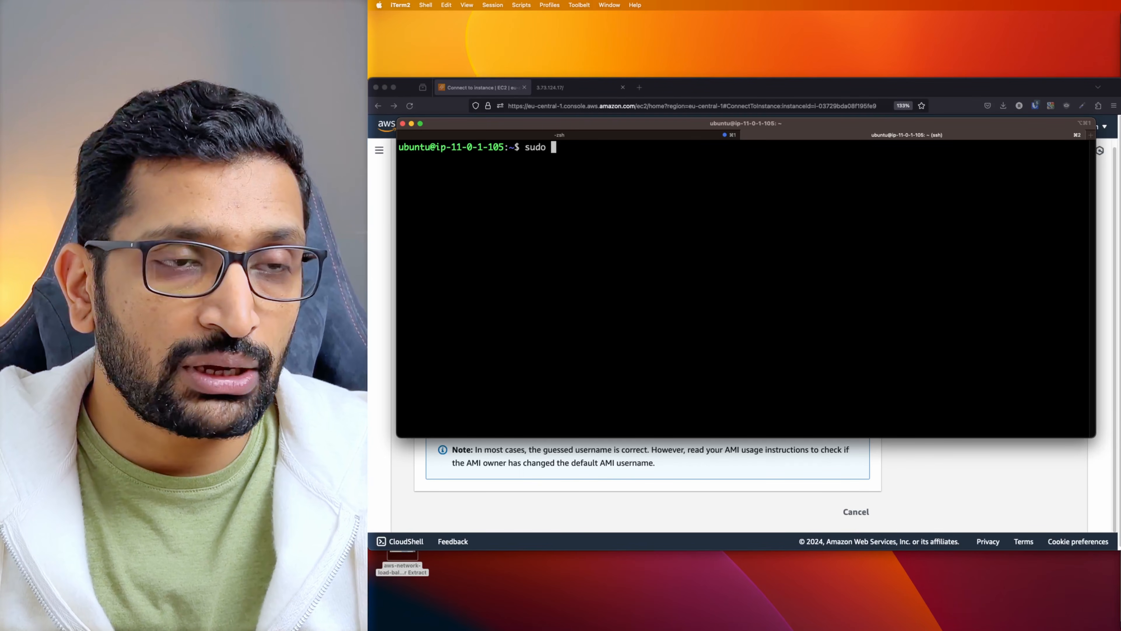
type("systemctl st")
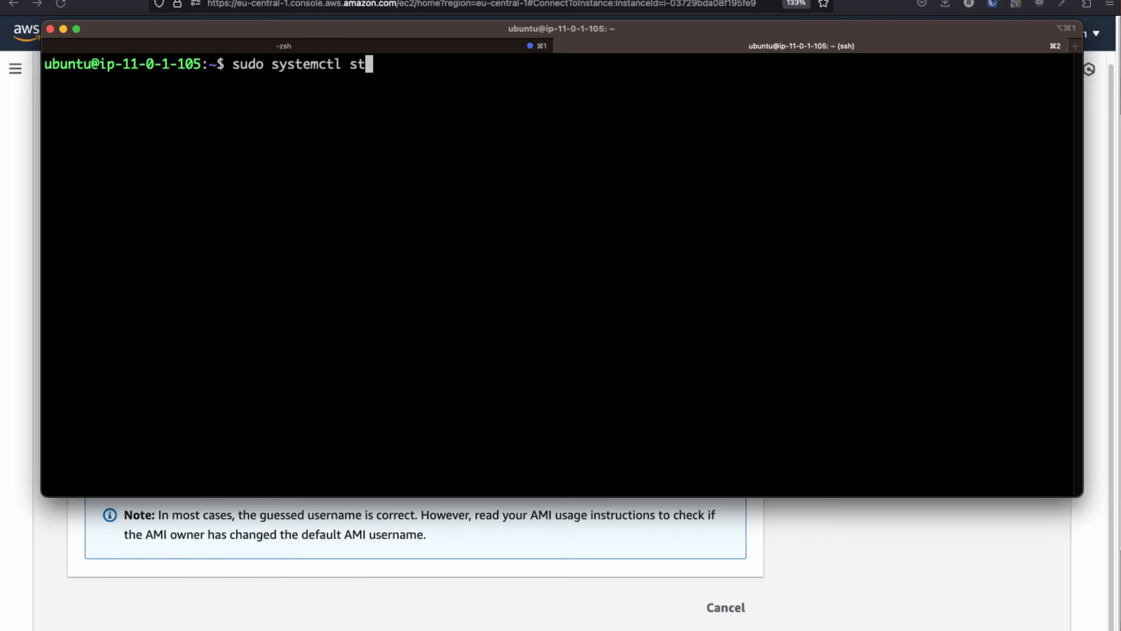
type("atus apache2")
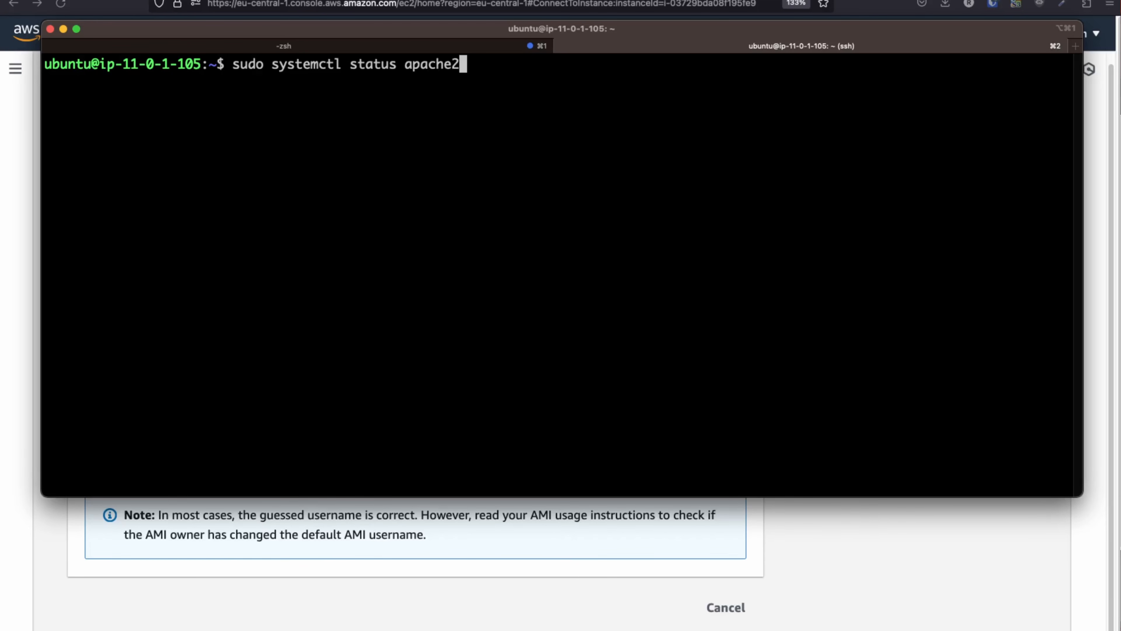
key("Return")
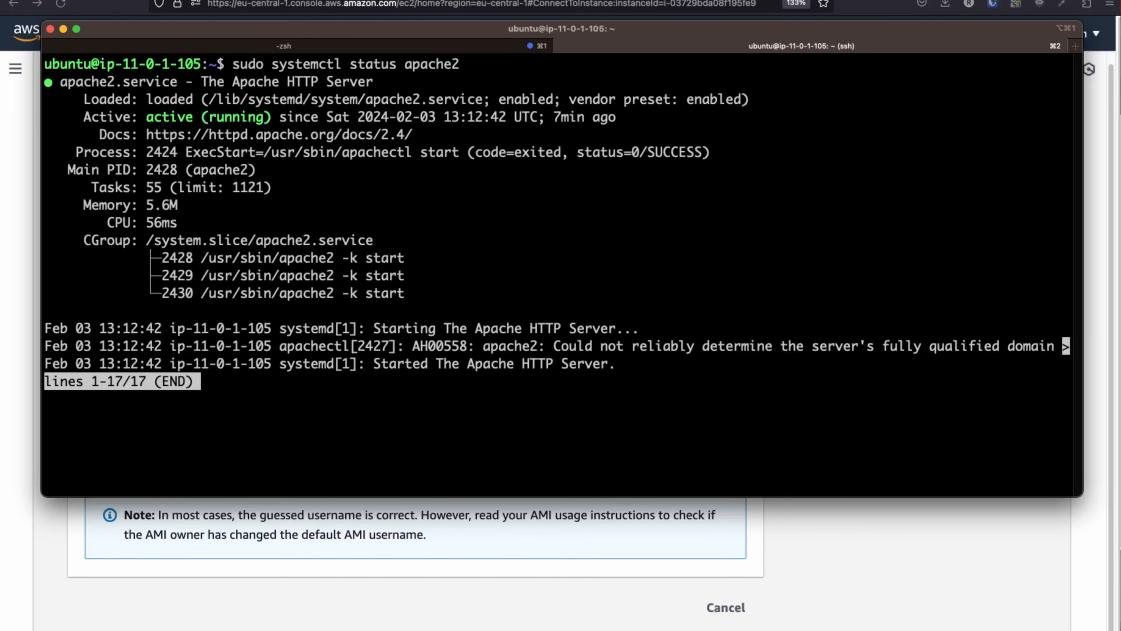
key("q")
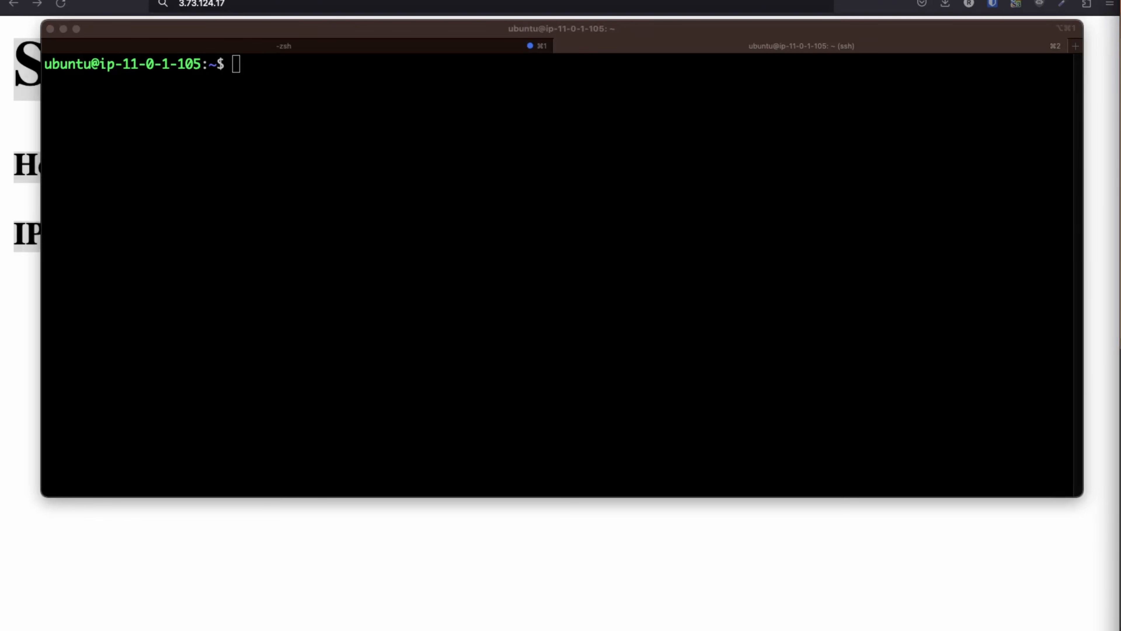
Create the /var/www/html/foo and /var/www/html/bar folders with sudo mkdir
left_click(578, 181)
type("sudo mkdir /var/www/html/foo")
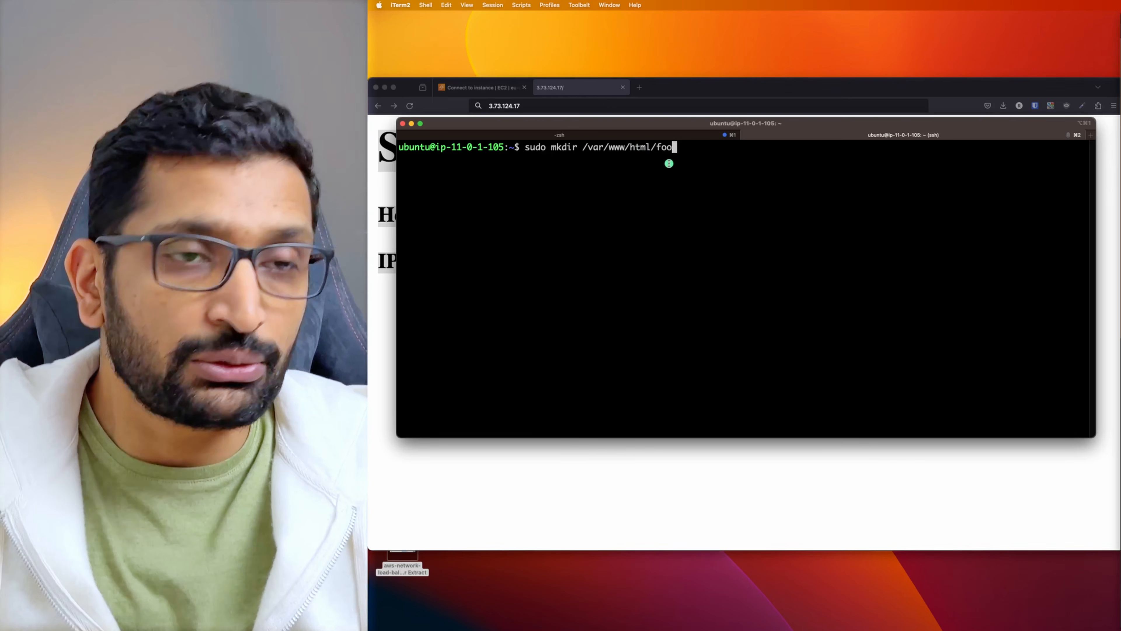
key("Return")
key("Return")
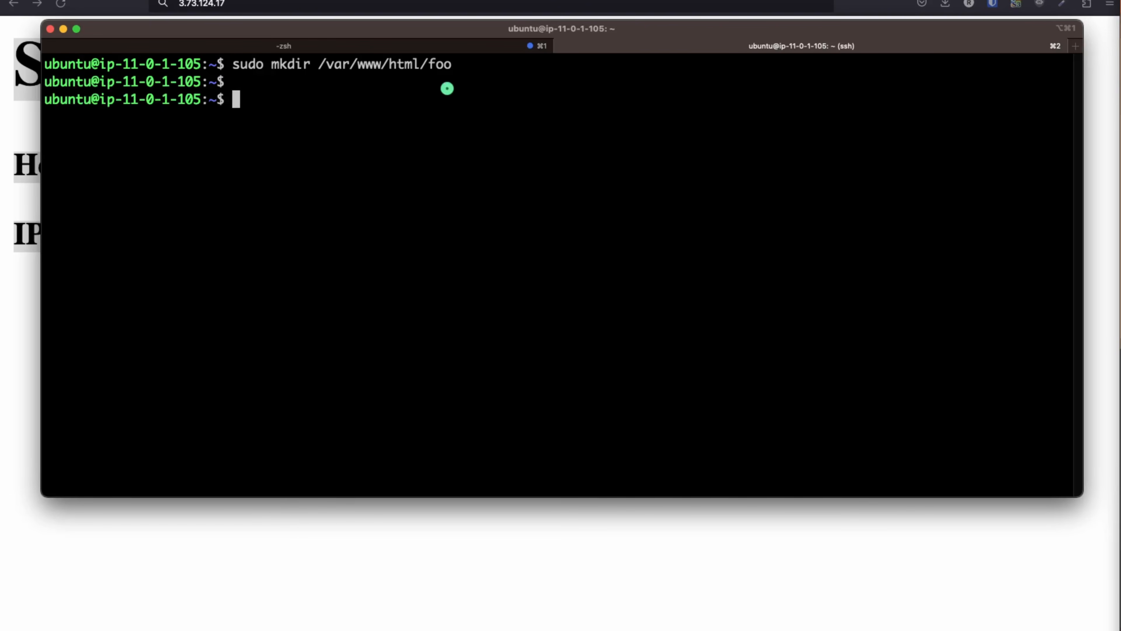
key("Up")
key("BackSpace")
key("BackSpace")
key("BackSpace")
type("bar")
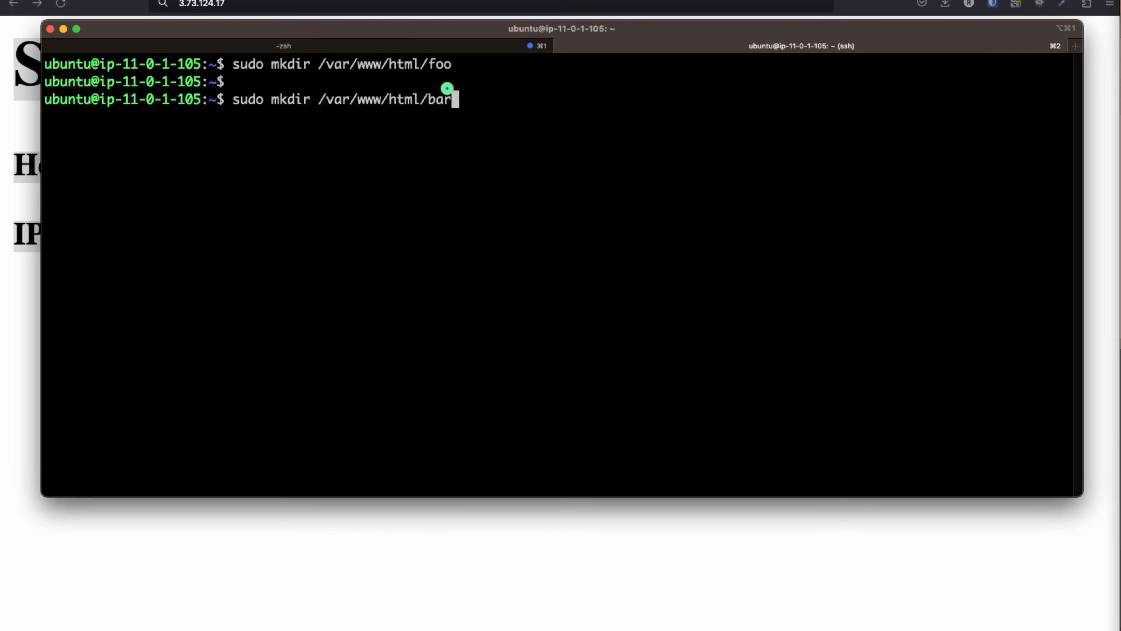
key("Return")
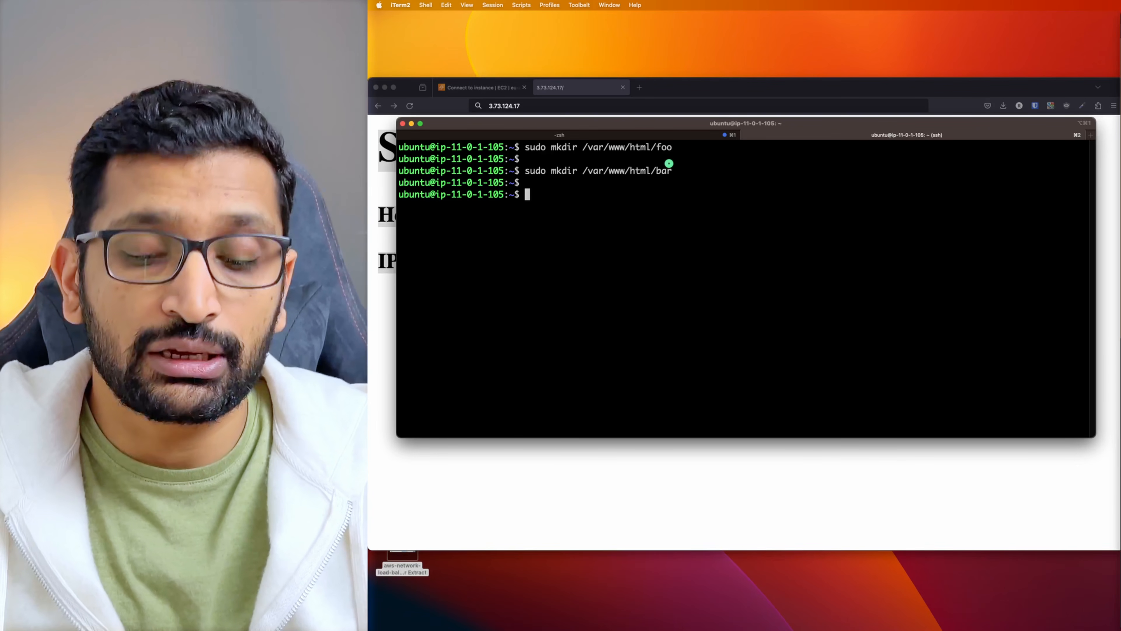
List /var/www/html with ls -lar to see foo and bar beside index.html
type("l")
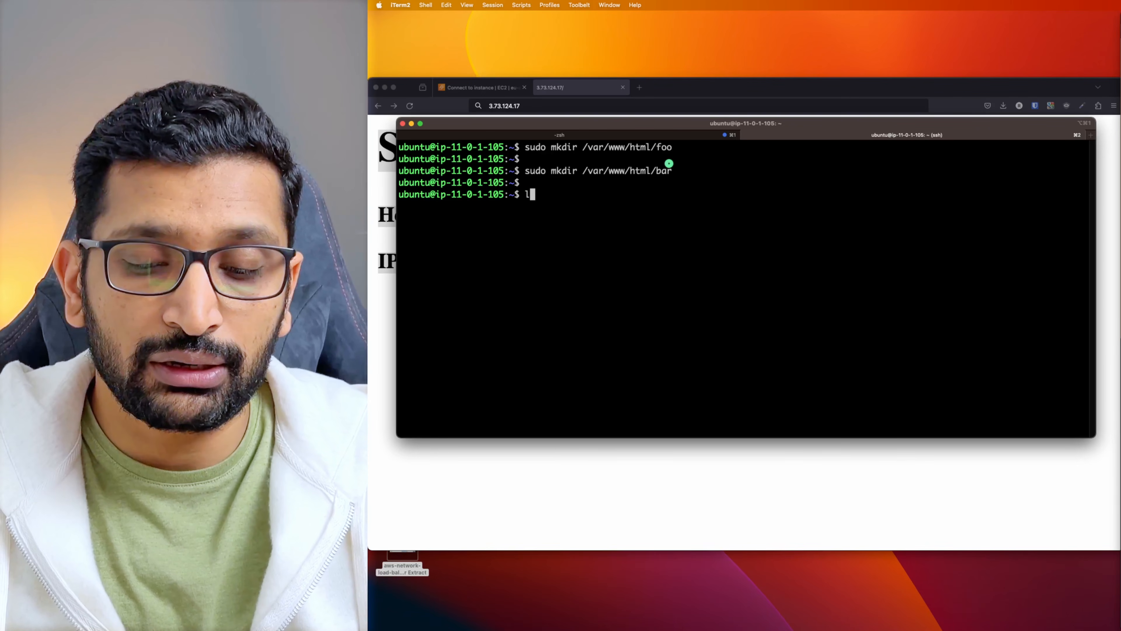
type("s -lar /")
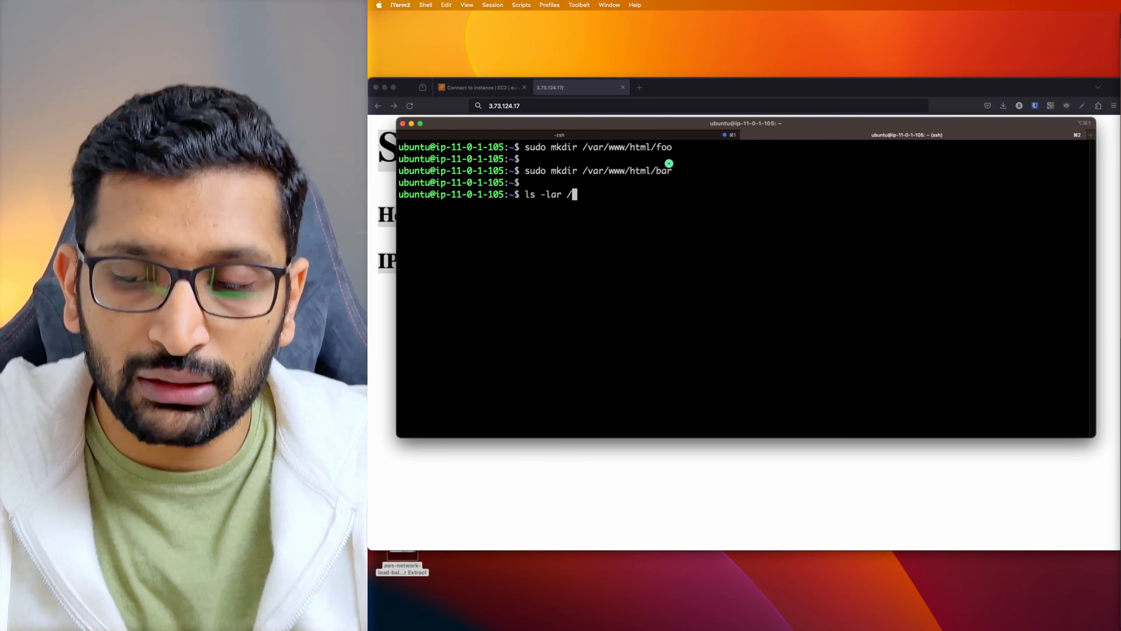
type("var/www/html/")
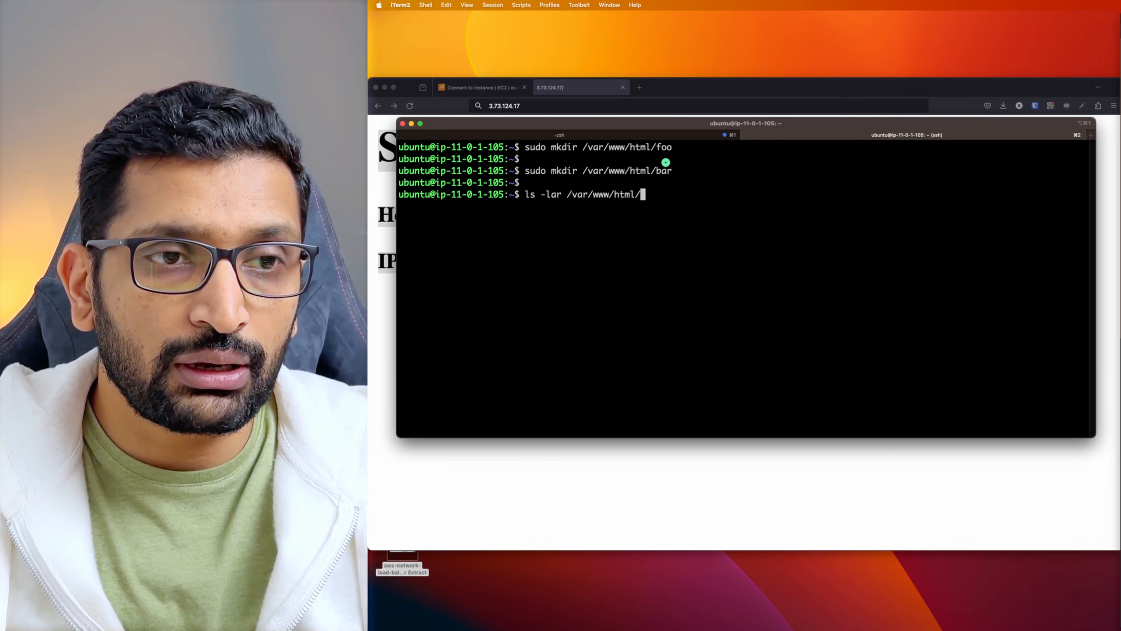
key("Return")
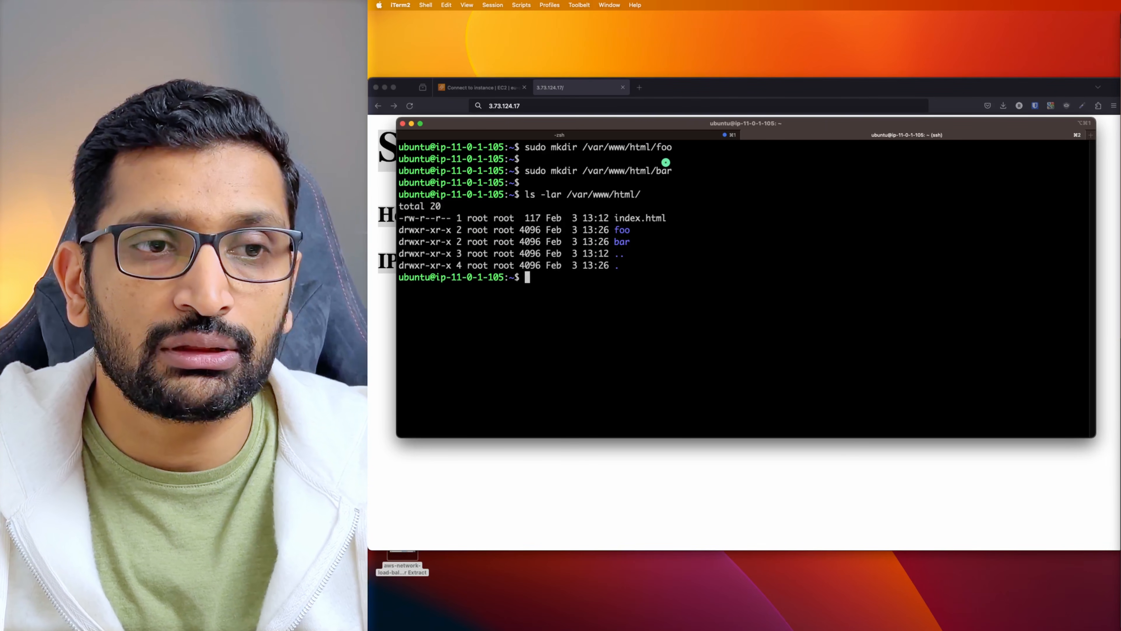
left_click_drag(644, 242, 585, 230)
left_click_drag(683, 220, 581, 218)
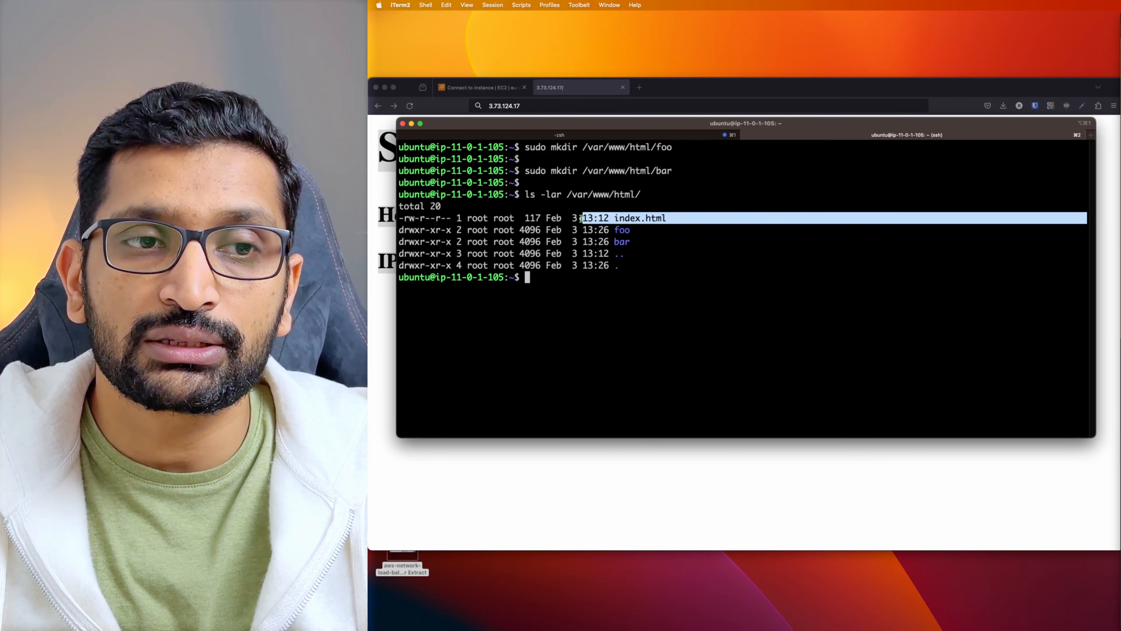
Compare with the served page's server details, then clear the terminal
left_click(639, 468)
left_click(628, 276)
left_click_drag(543, 239, 369, 142)
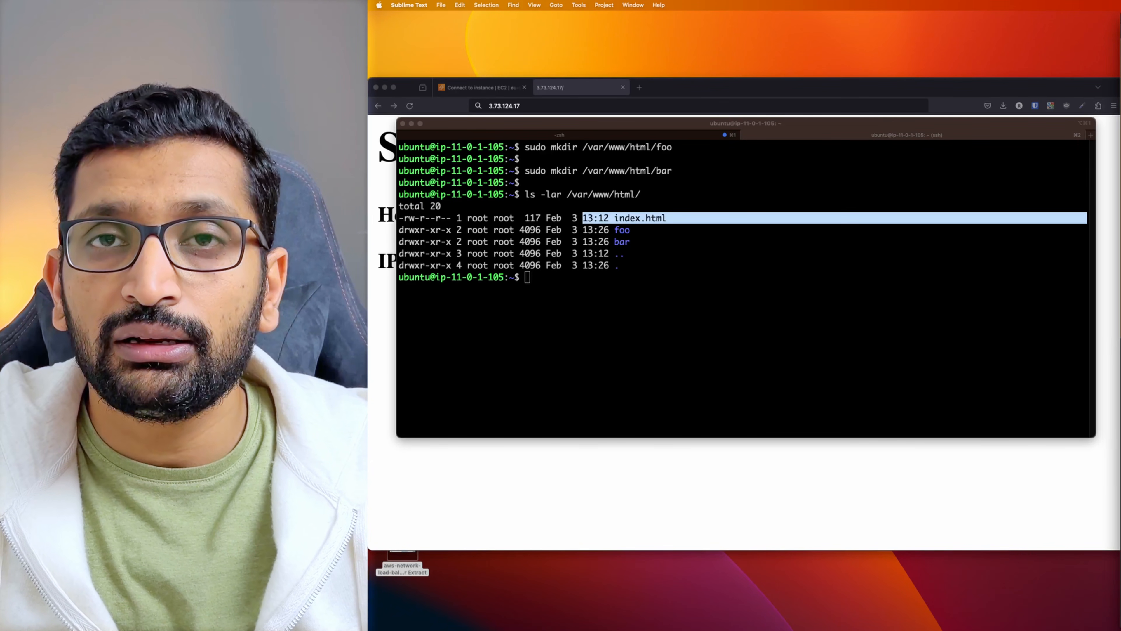
left_click(608, 348)
type("clear")
key("Return")
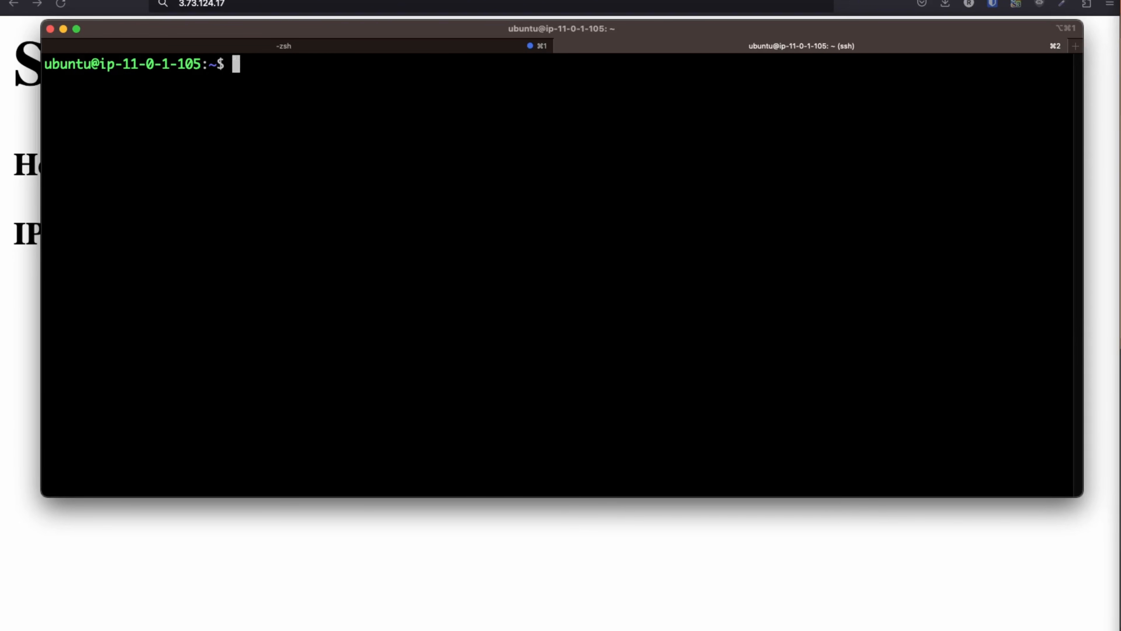
key("super+Tab")
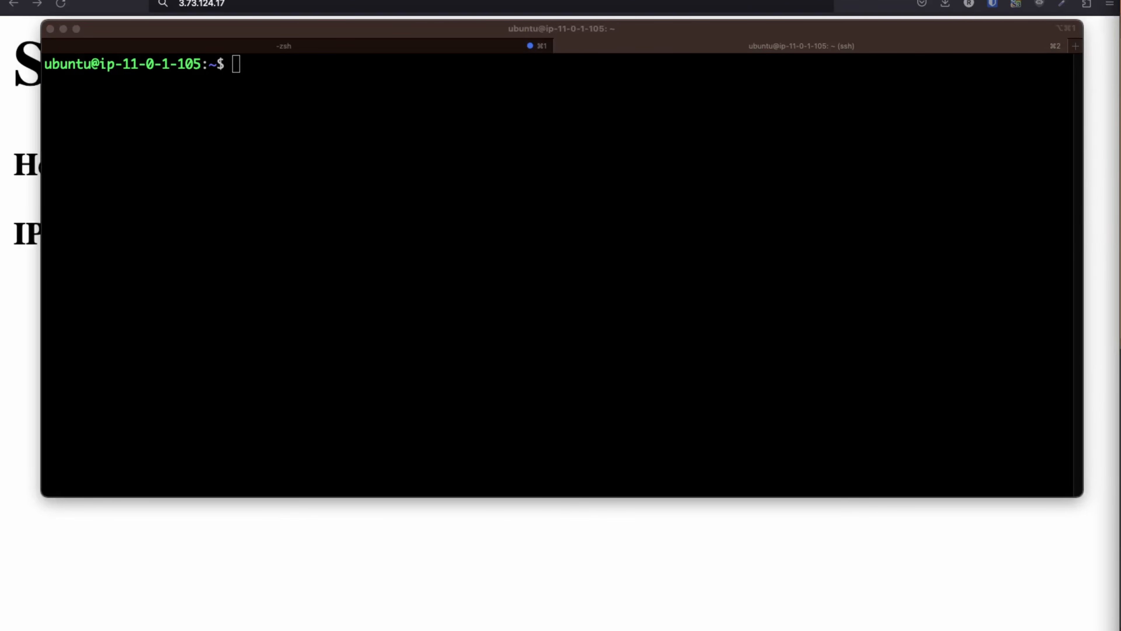
Create an empty index.html in /var/www/html/bar with sudo touch
left_click(471, 255)
type("sudo touch /var/www/html/foo/index.html")
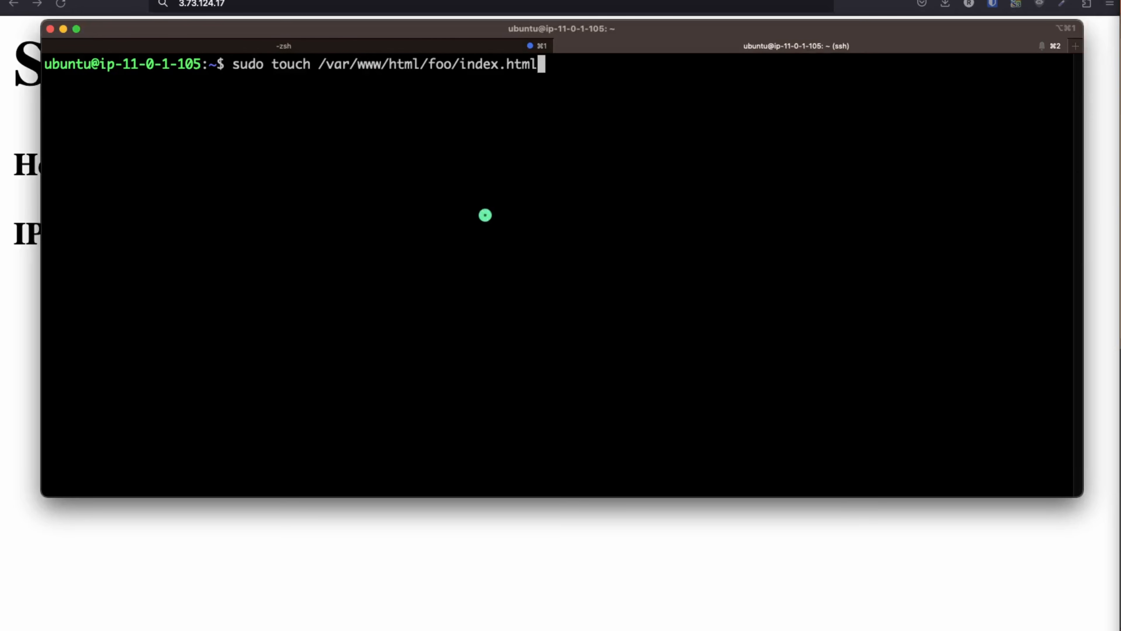
key("Return")
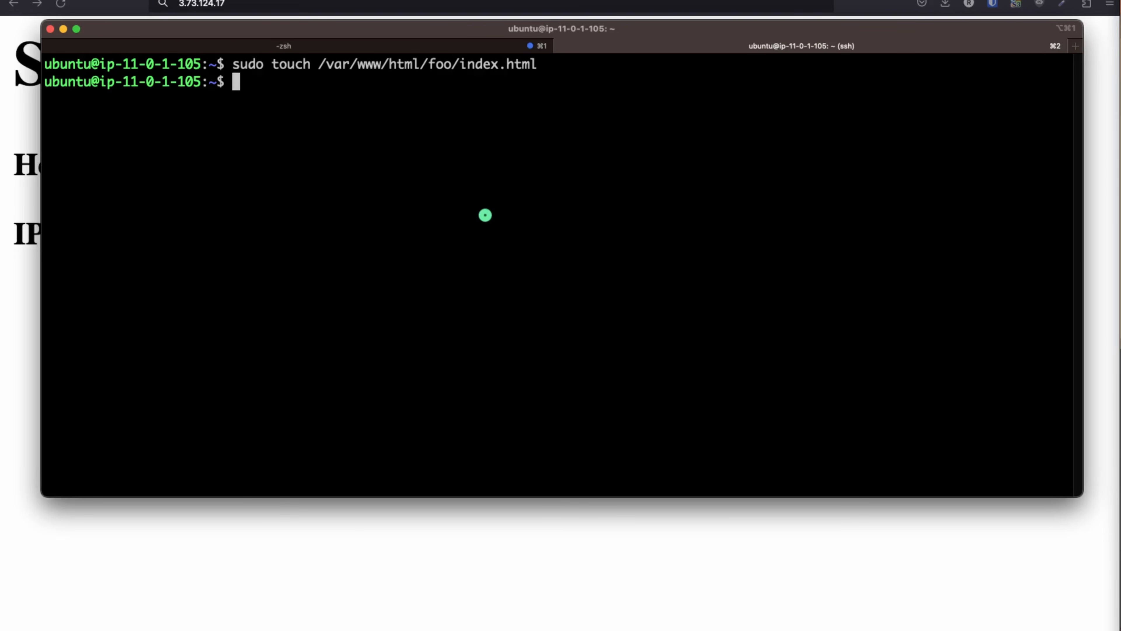
key("Return")
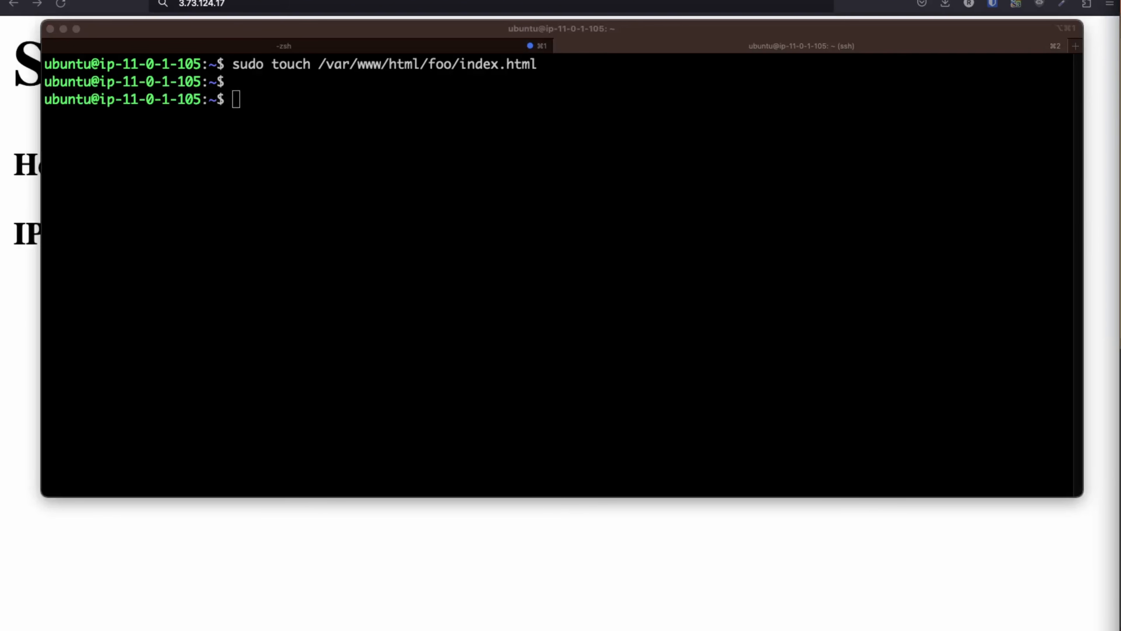
left_click(540, 217)
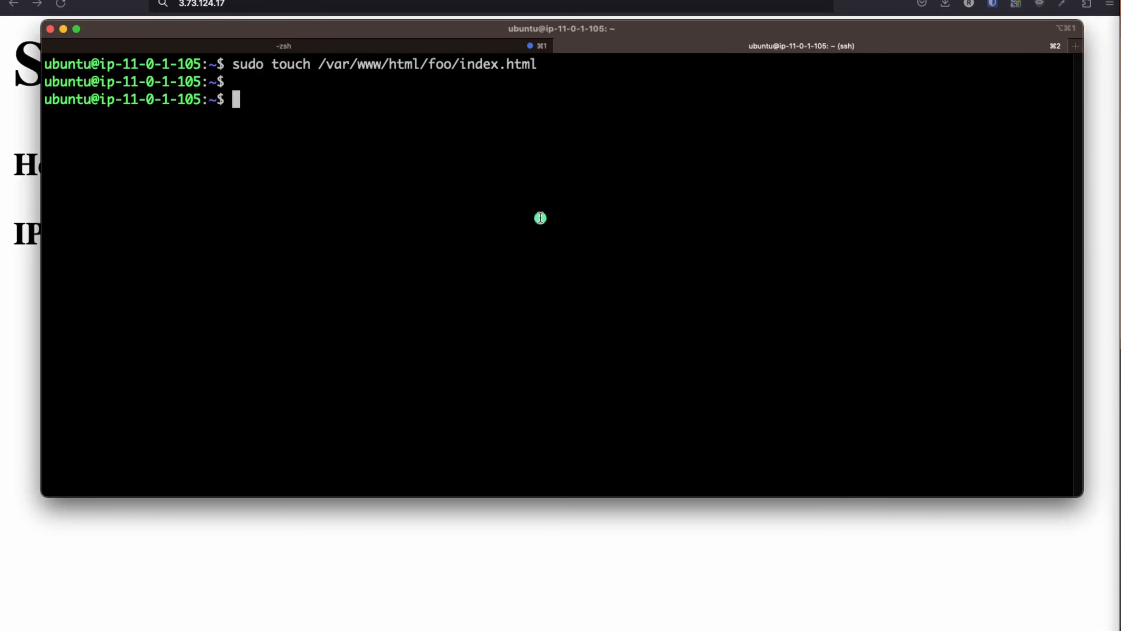
type("sudo touch /var/www/html/bar/index.html")
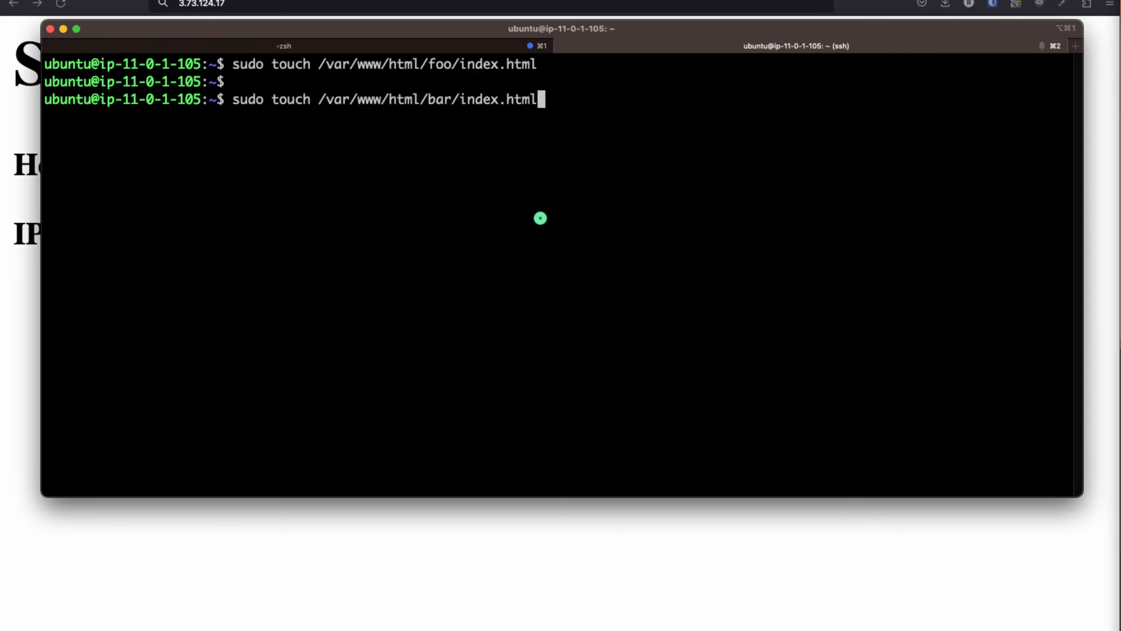
key("Return")
key("Return")
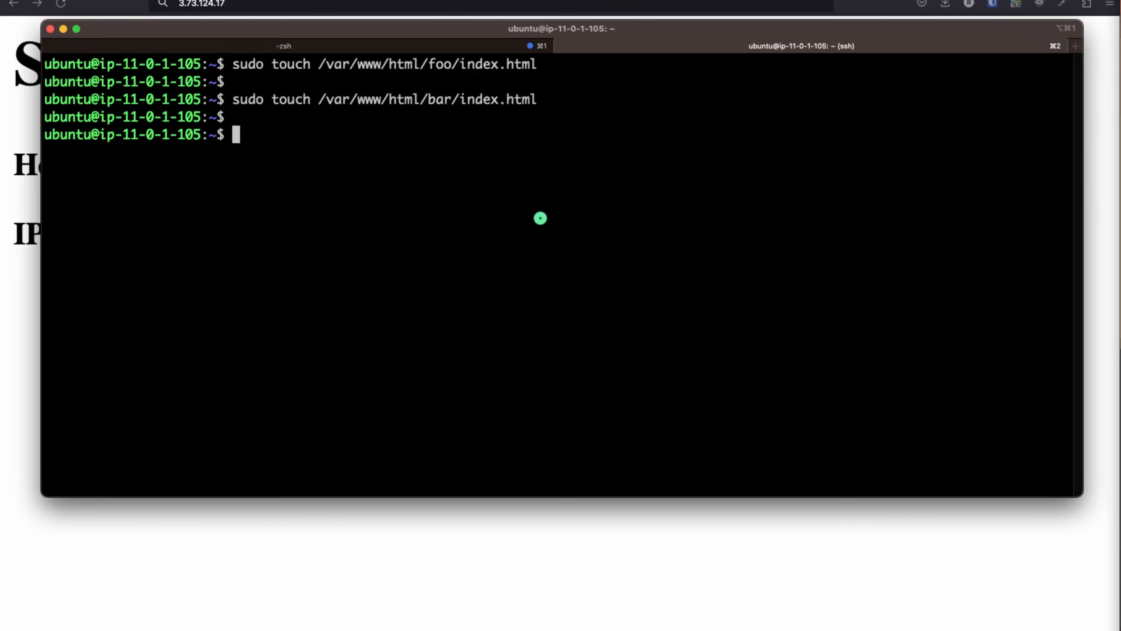
List the foo and bar folders to confirm each holds index.html, then clear the screen
type("ls")
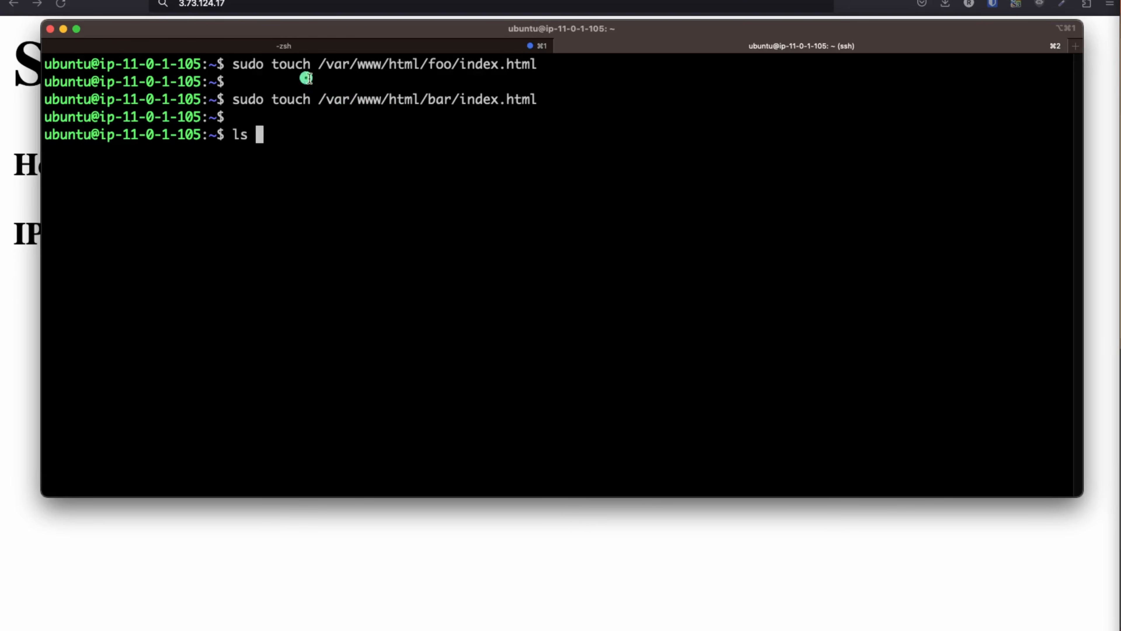
left_click_drag(318, 64, 462, 66)
middle_click(353, 216)
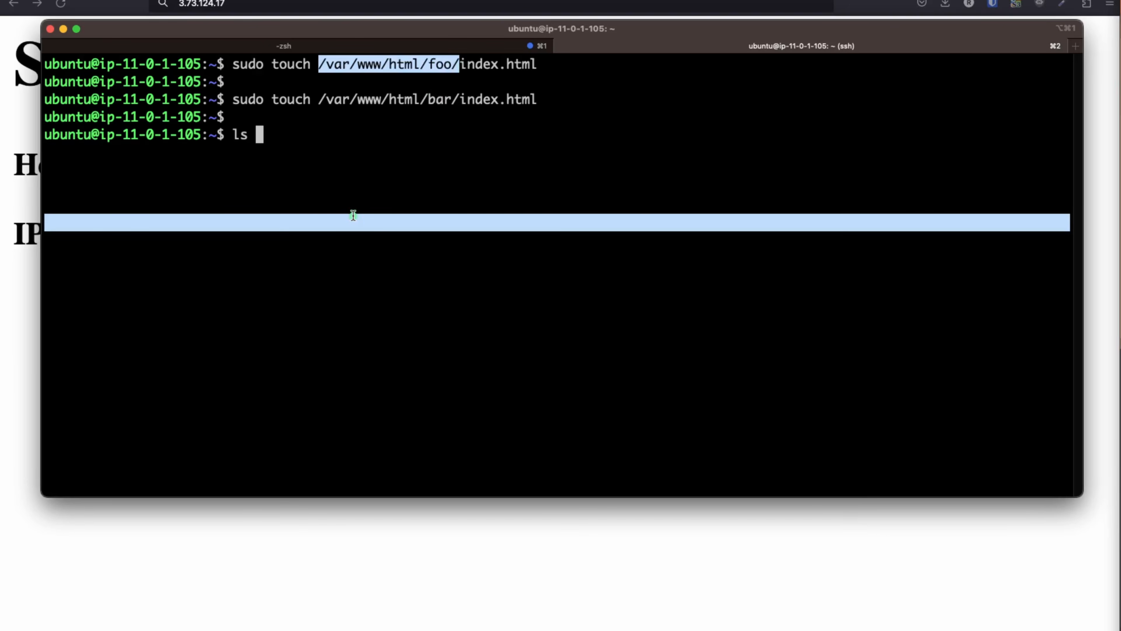
key("Return")
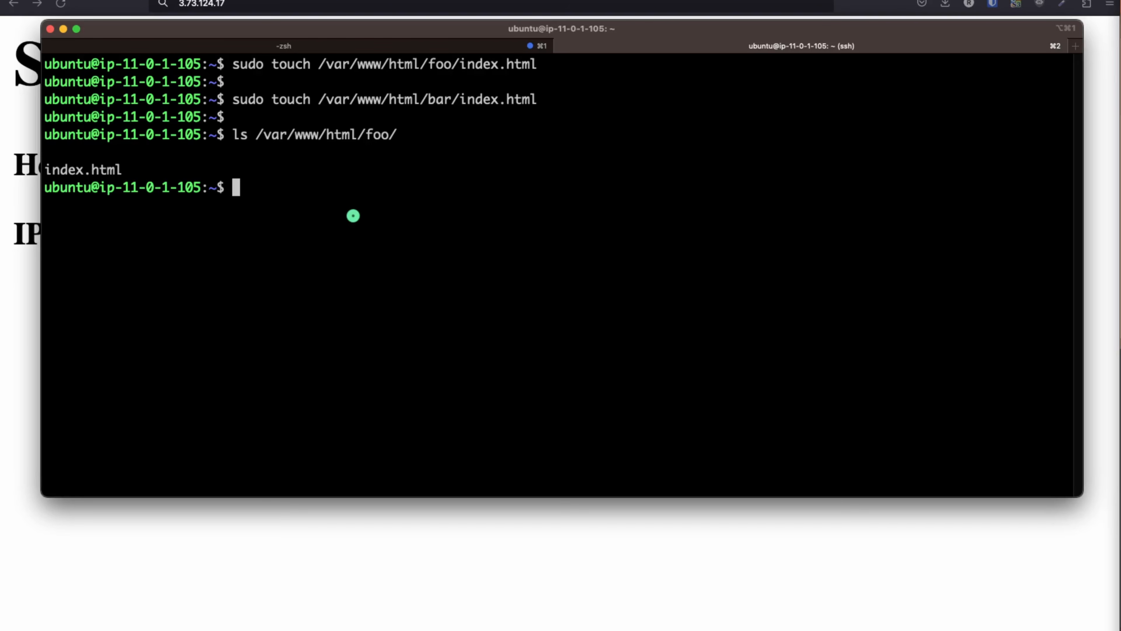
key("Up")
key("BackSpace")
key("BackSpace")
key("BackSpace")
type("ba")
key("Return")
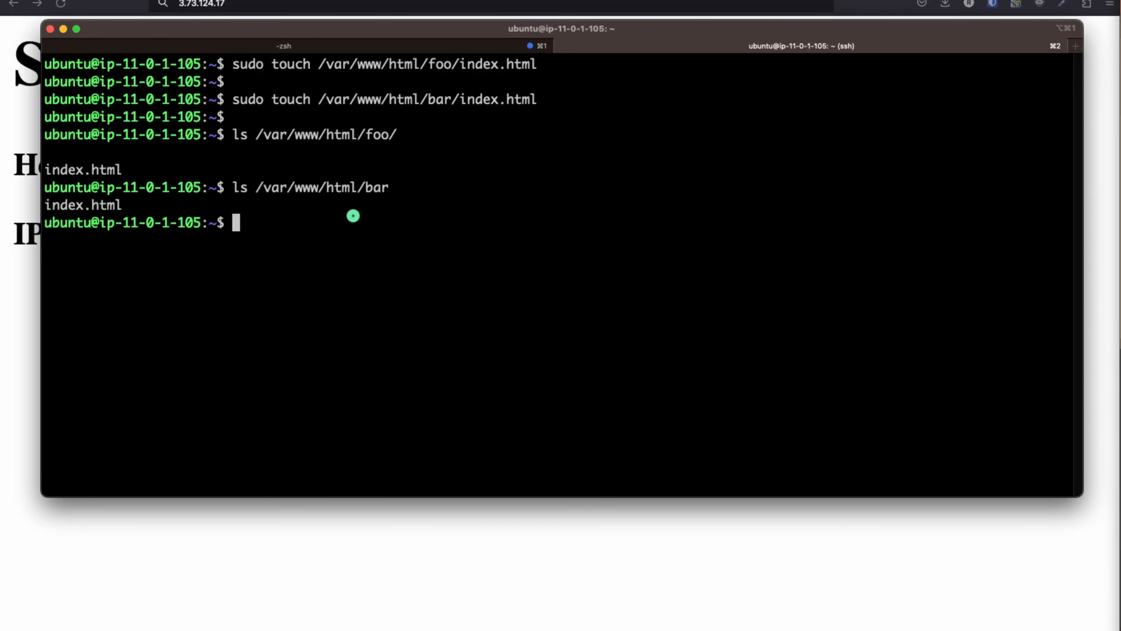
type("clear")
key("Return")
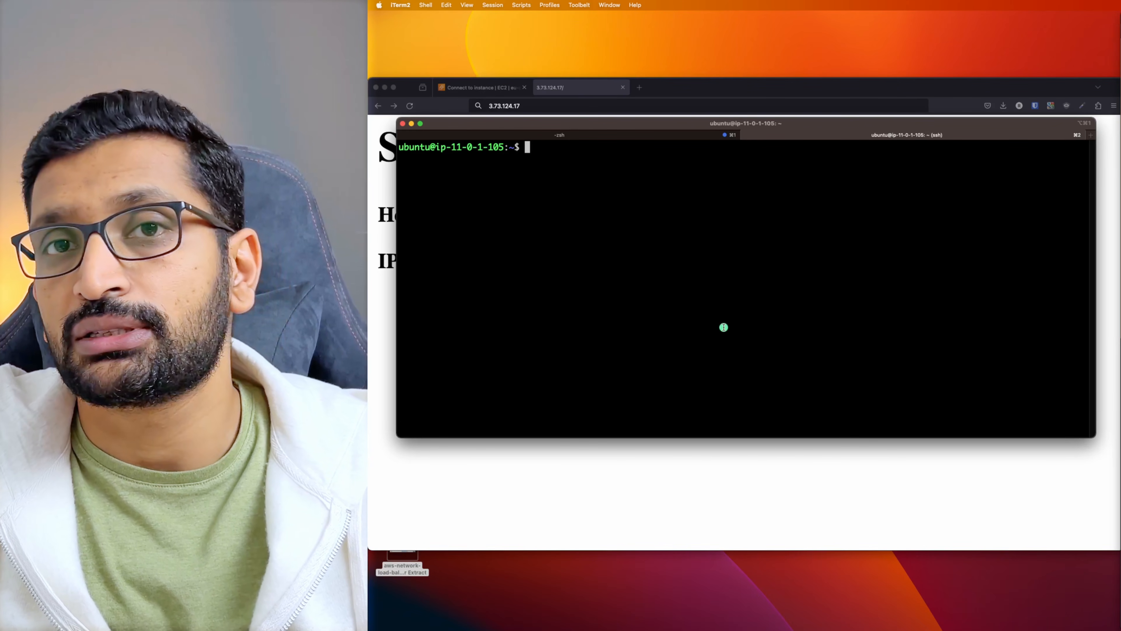
Paste the 'Hello from /foo' HTML into foo/index.html via sudo vi and save with :wq
type("sudo vi /var/www/html/foo/index.html")
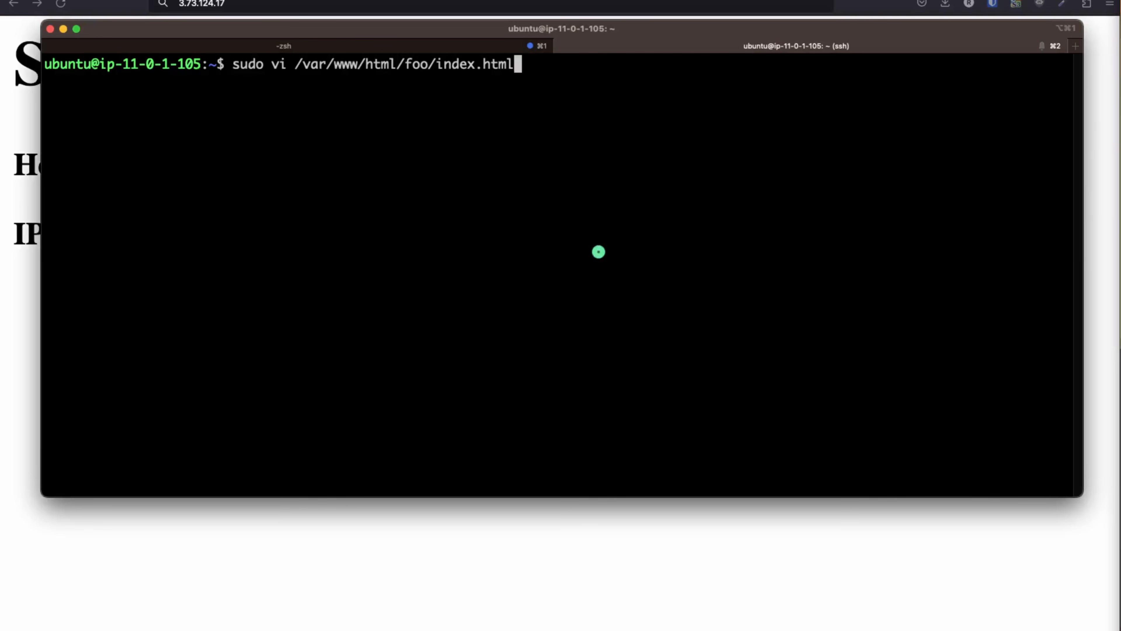
key("Return")
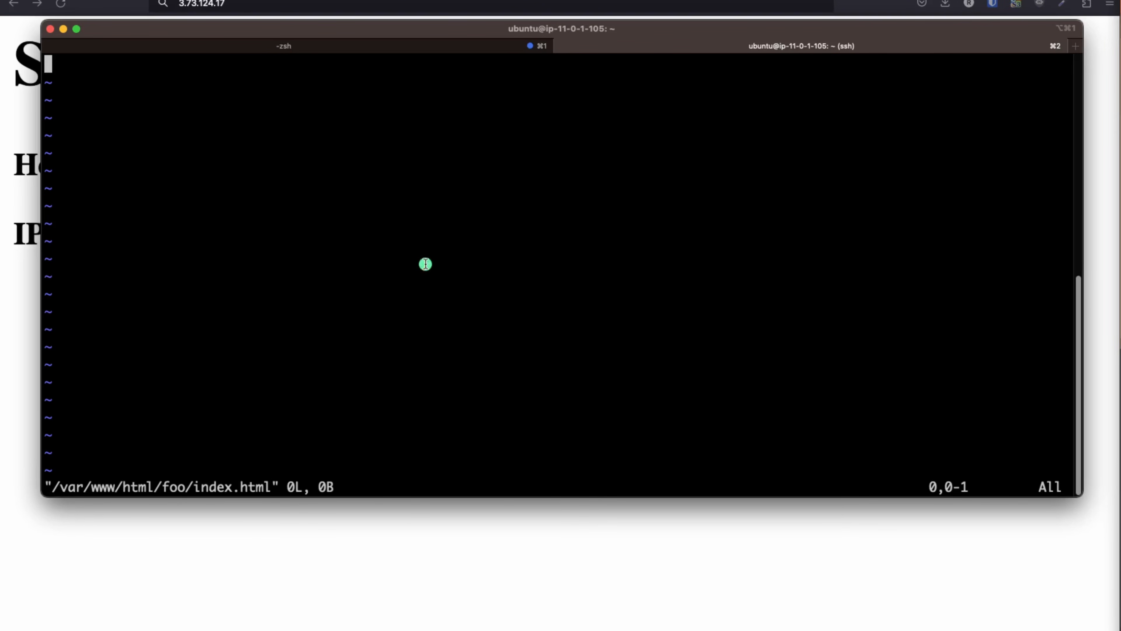
key("i")
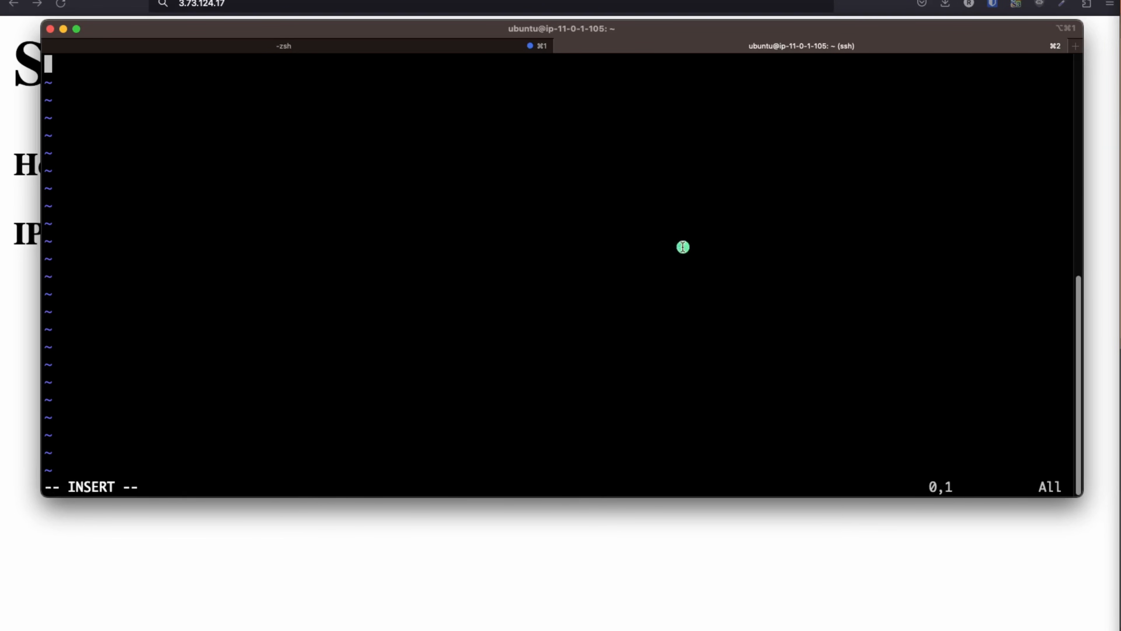
key("super+Tab")
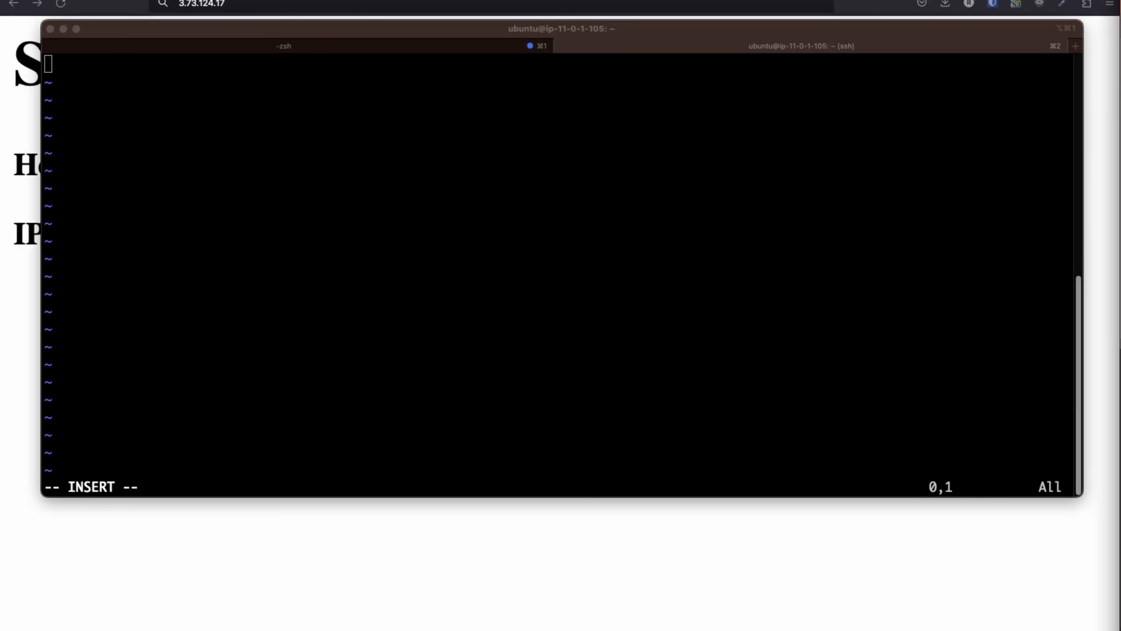
left_click(528, 253)
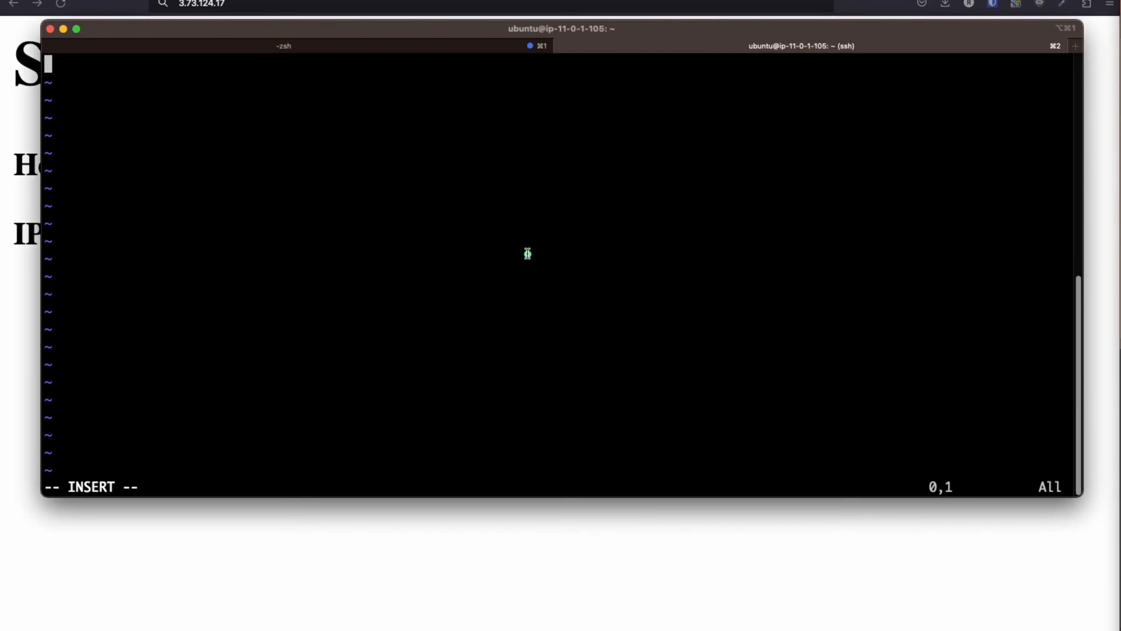
type("<h1>Hello from /foo</h1><p>This is a sample hello message in /foo.html.")
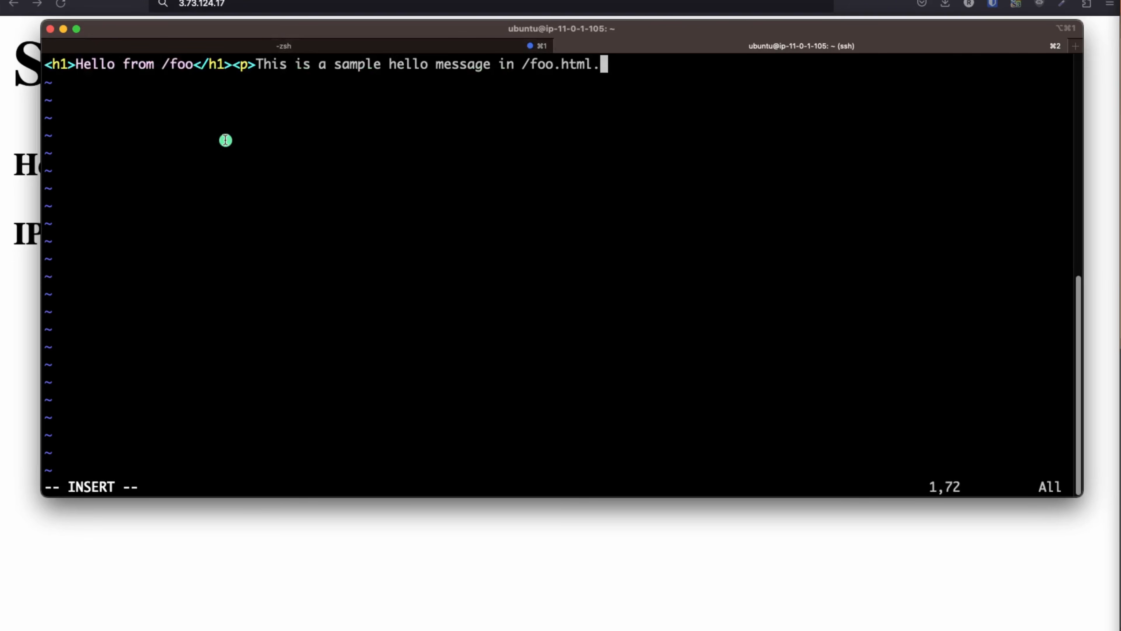
key("Escape")
type(":wq")
key("Return")
key("Return")
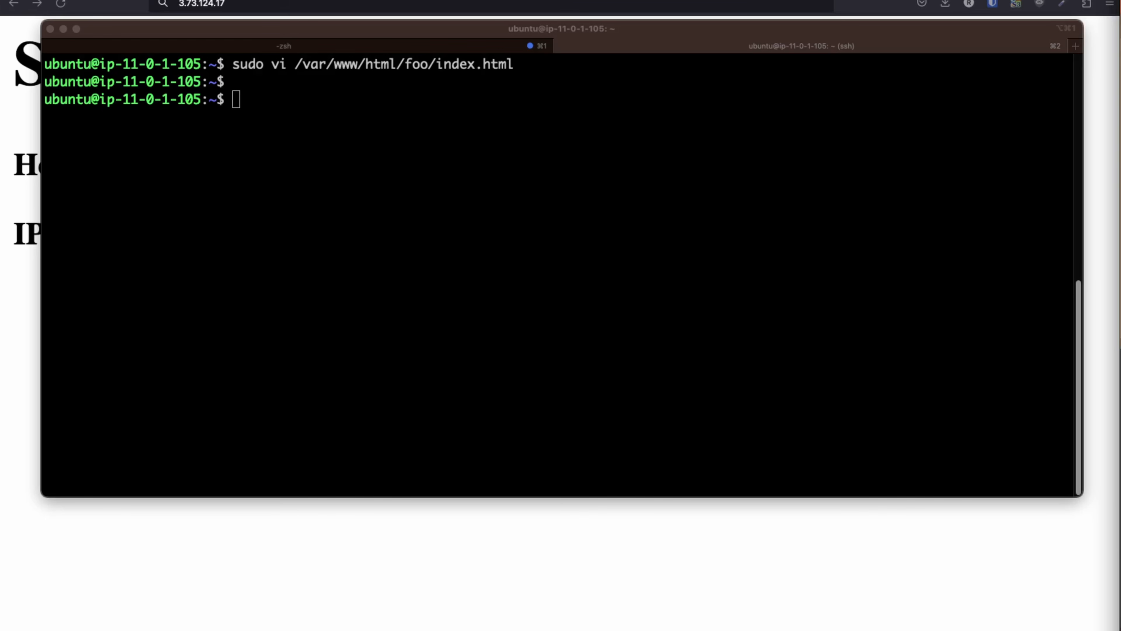
Paste the 'Hello from /bar' HTML into bar/index.html via sudo vi and save with :wq
left_click(665, 245)
type("sudo vi /var/www/html/bar/index.html")
key("Return")
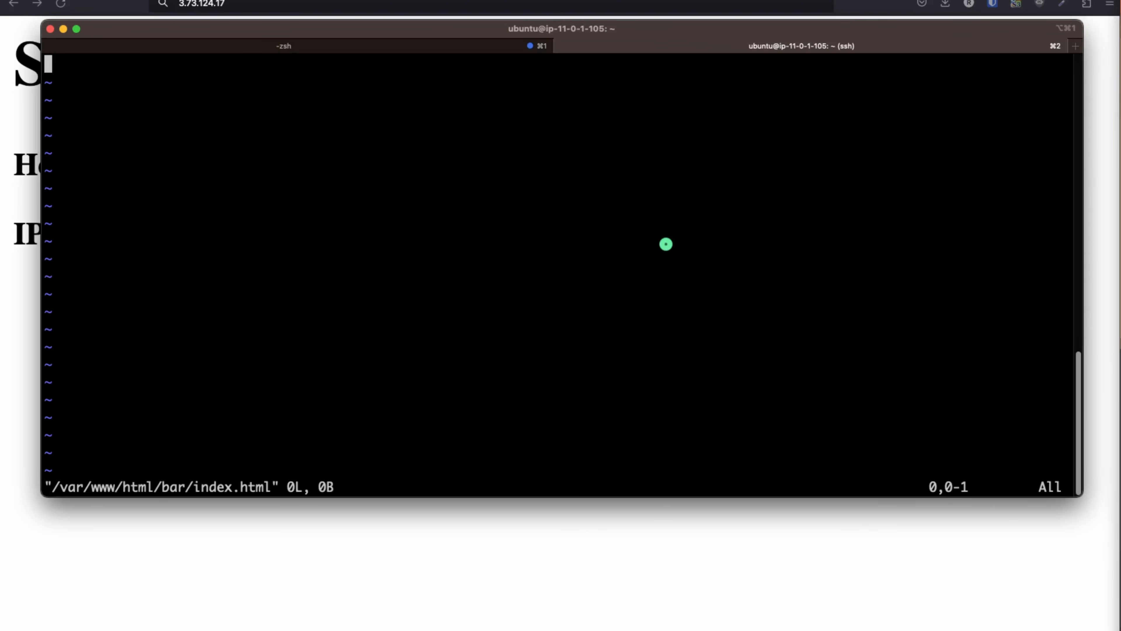
key("i")
key("super+Tab")
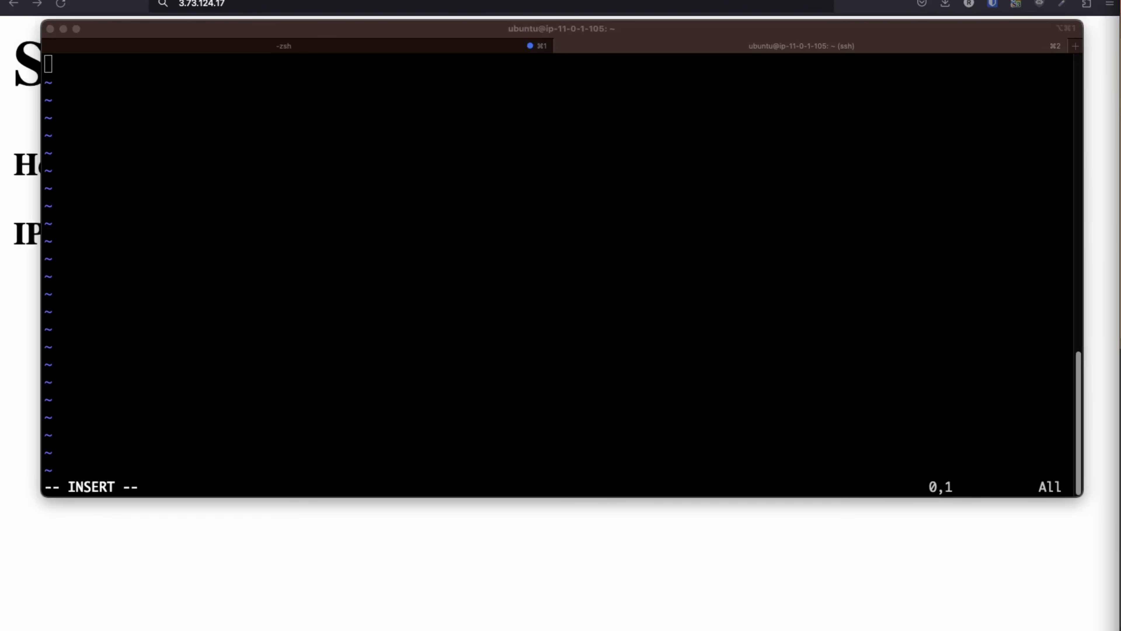
key("super+Tab")
type("<h1>Hello from /bar</h1><p>This is a sample hello message in /bar.html.</p>\"")
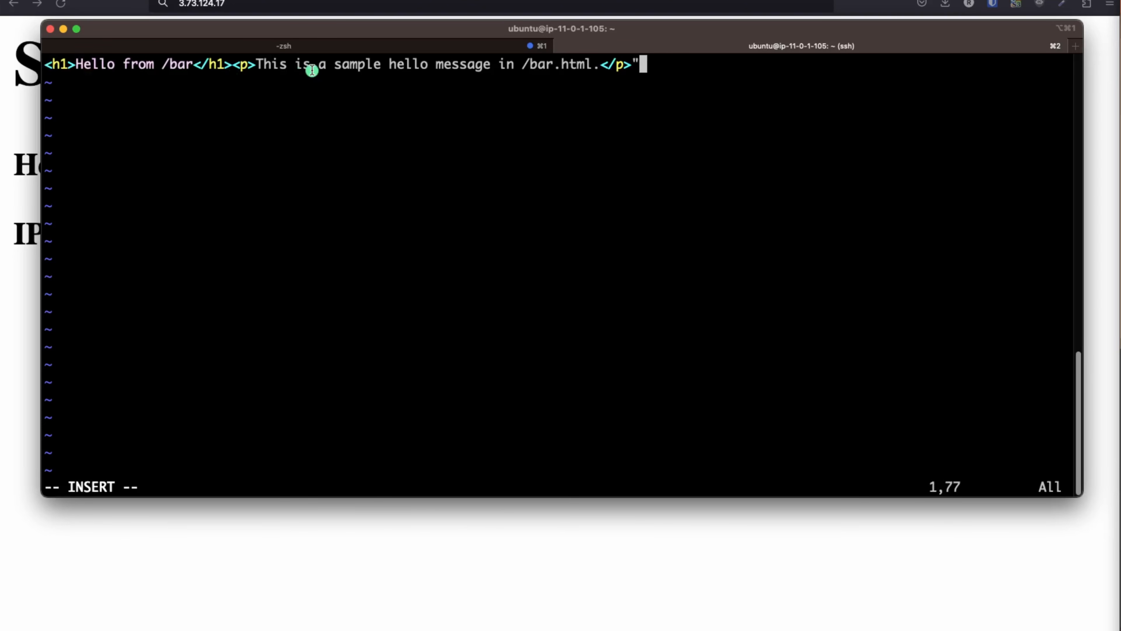
key("Escape")
type(":wq")
key("Return")
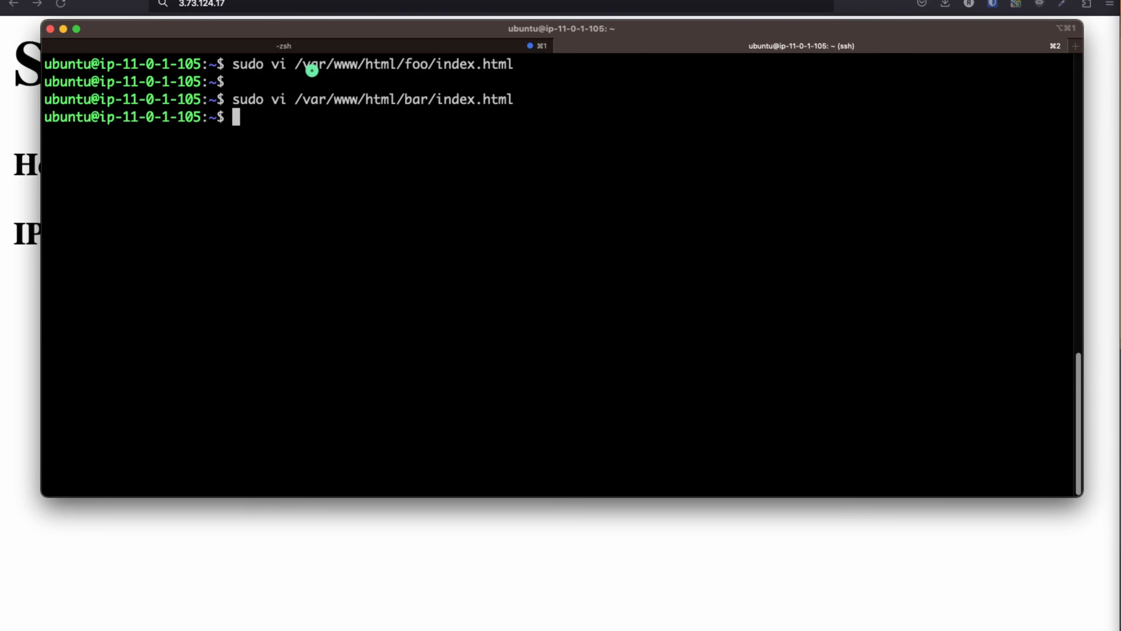
Restart Apache with sudo systemctl restart apache2
key("Return")
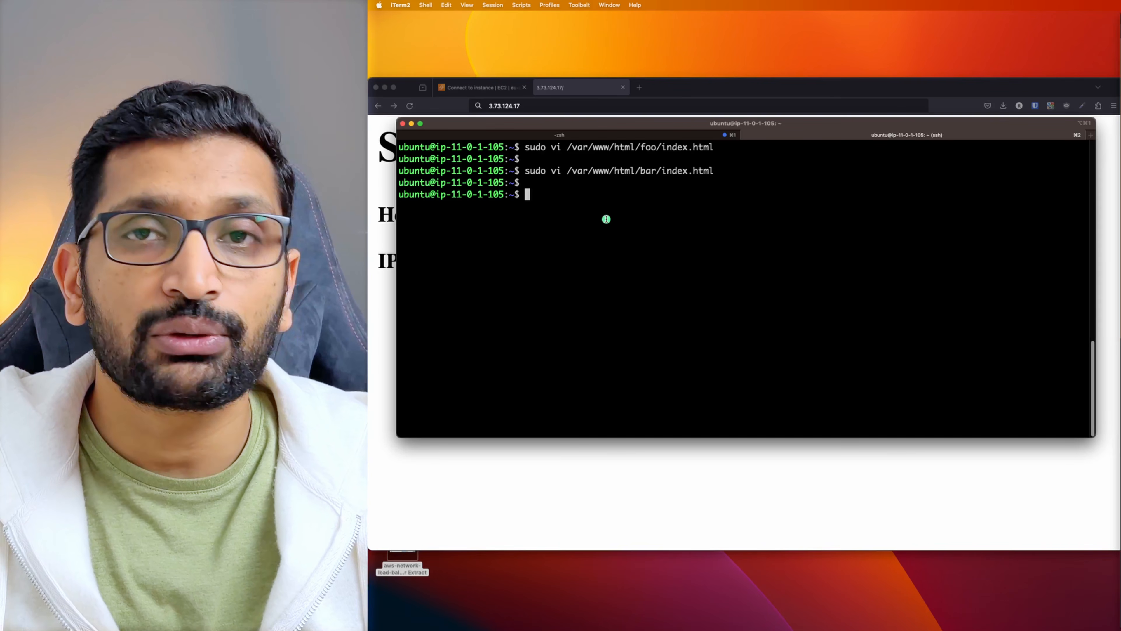
type("sys")
key("BackSpace")
key("BackSpace")
key("BackSpace")
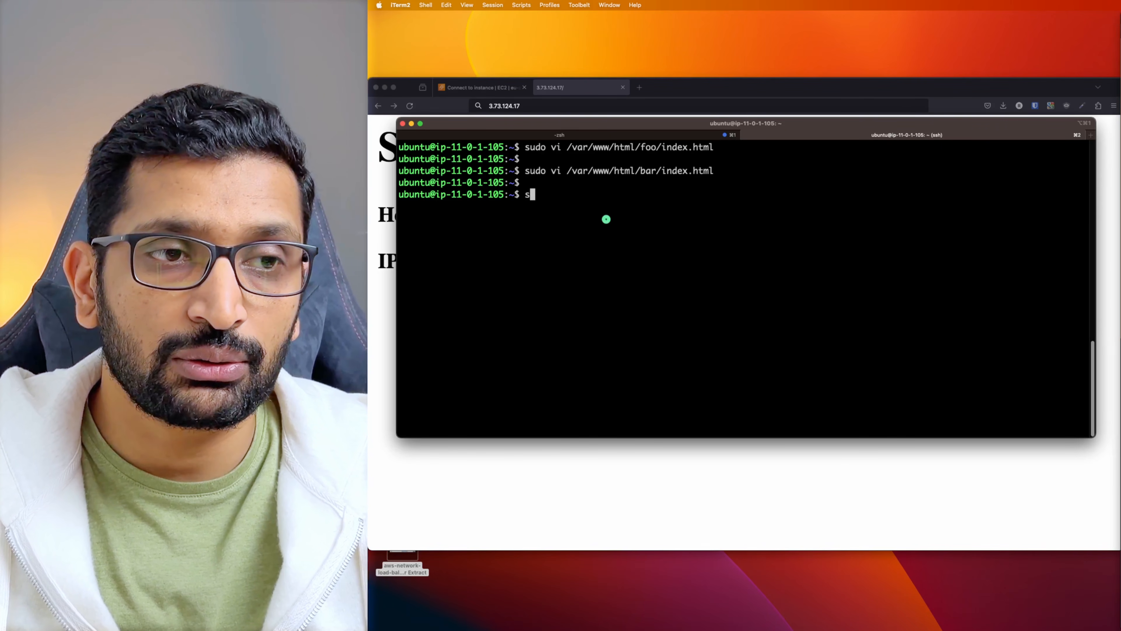
type("sudo s")
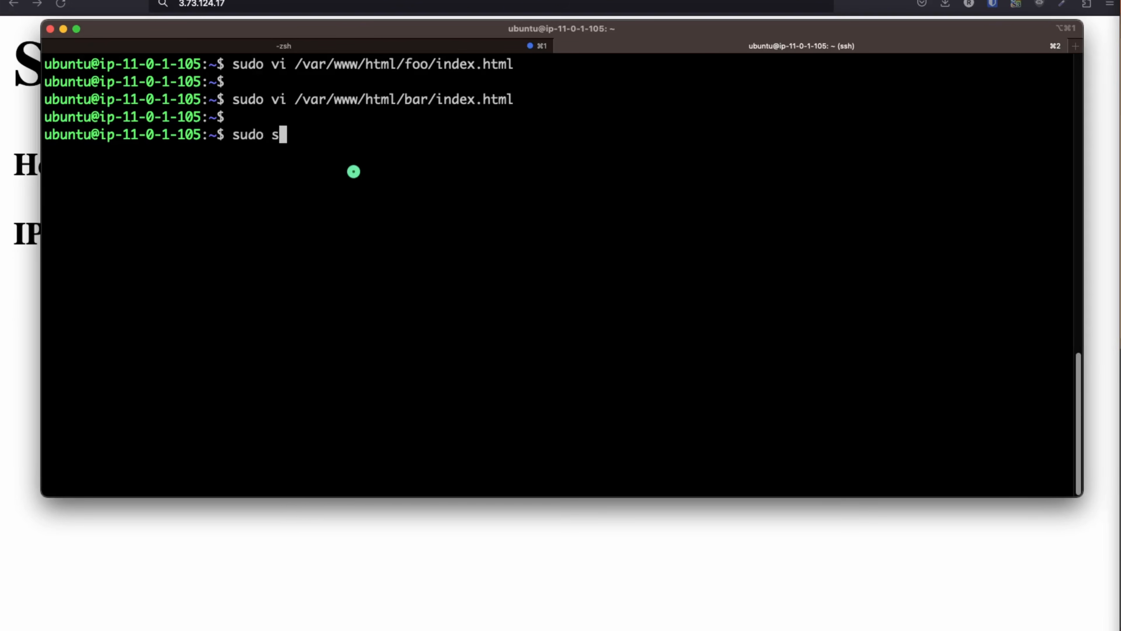
type("ystemctl ")
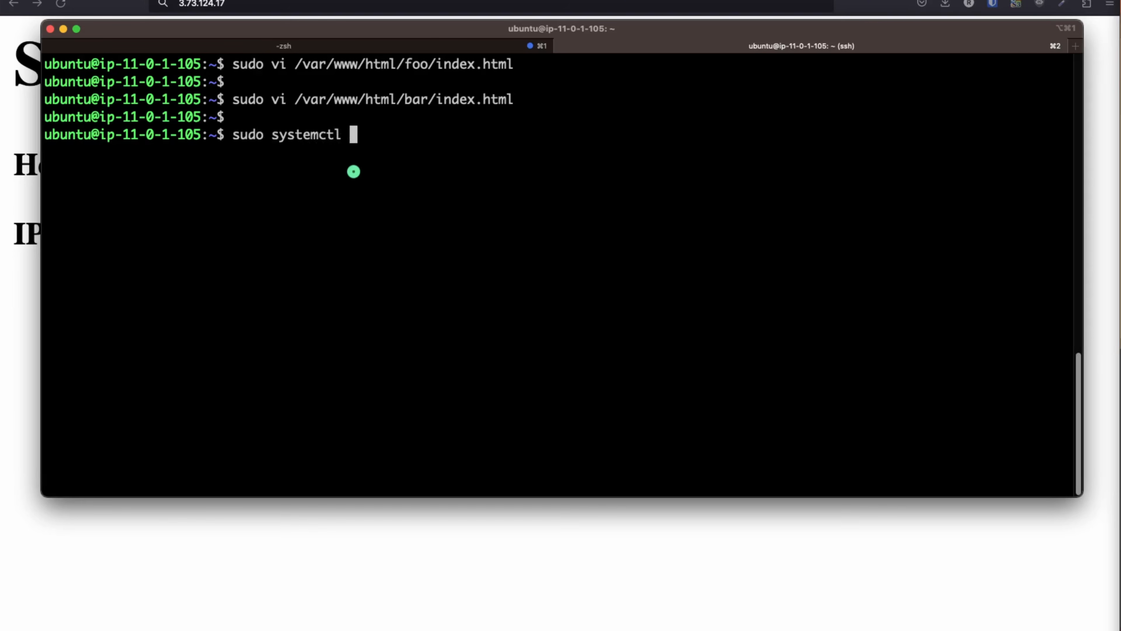
type("restart apache2")
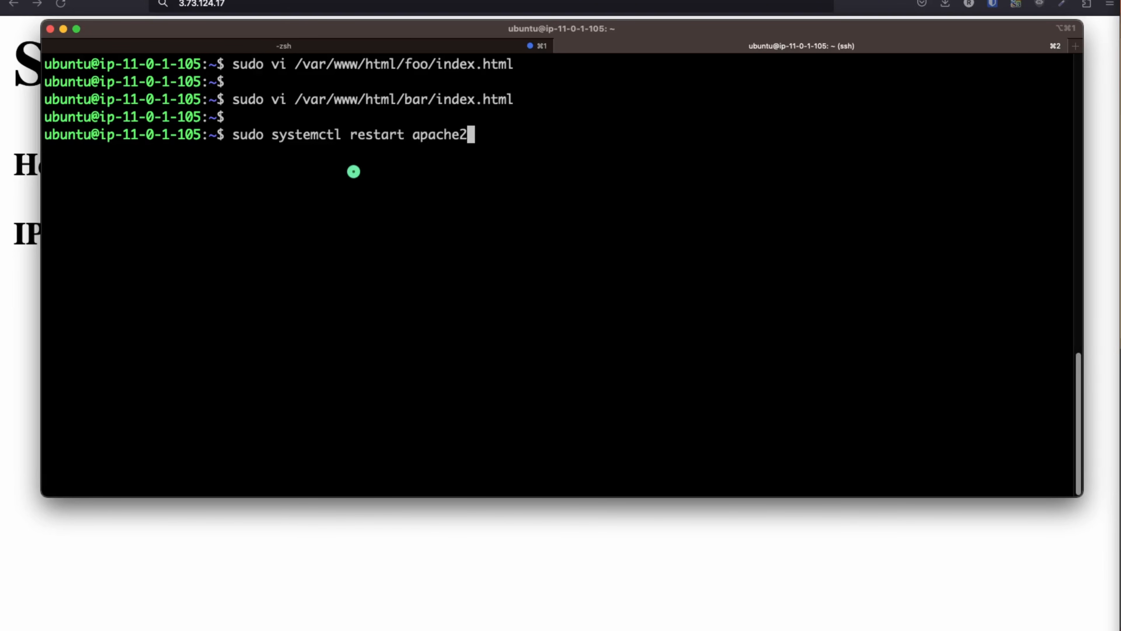
key("Return")
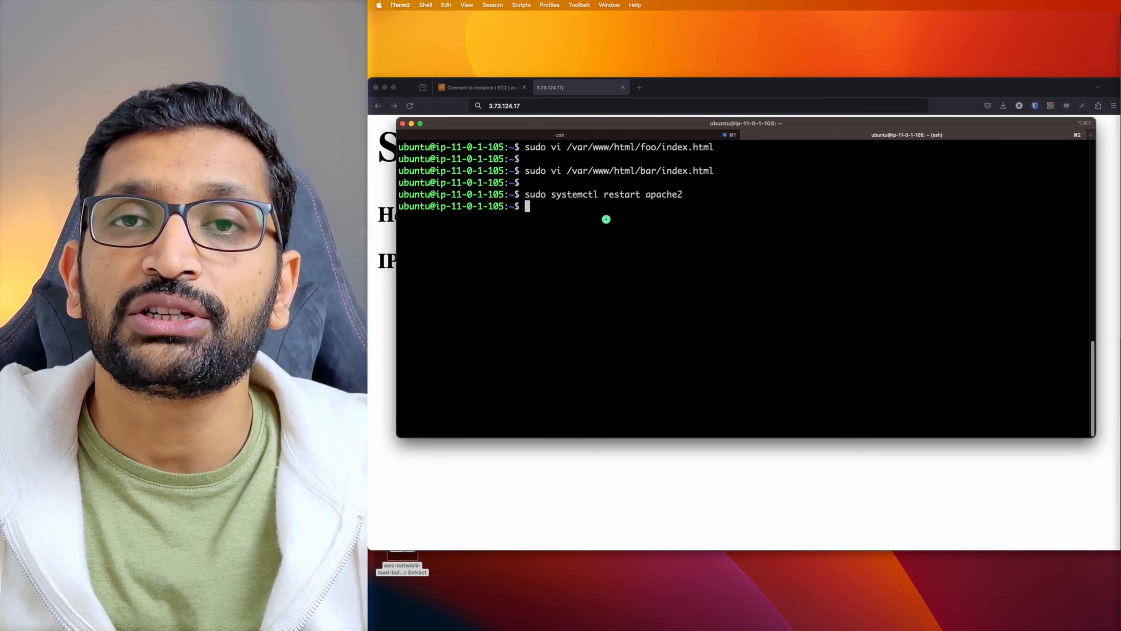
key("super+Tab")
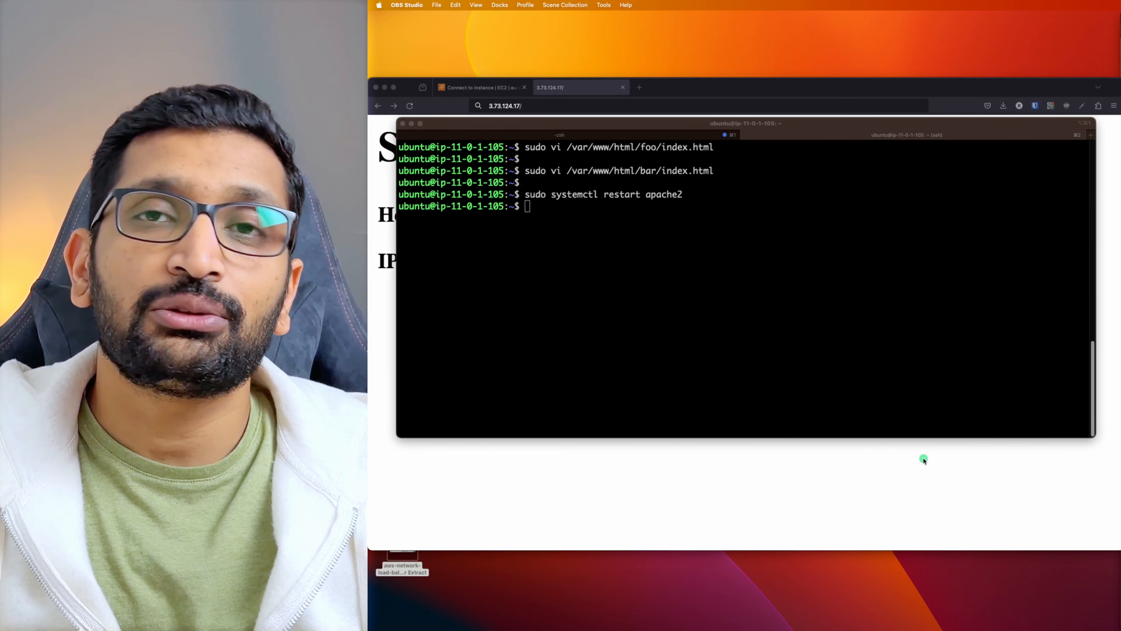
Load 3.73.124.17/foo in Firefox and check its 'Hello from /foo' heading and message
left_click(924, 460)
left_click(558, 106)
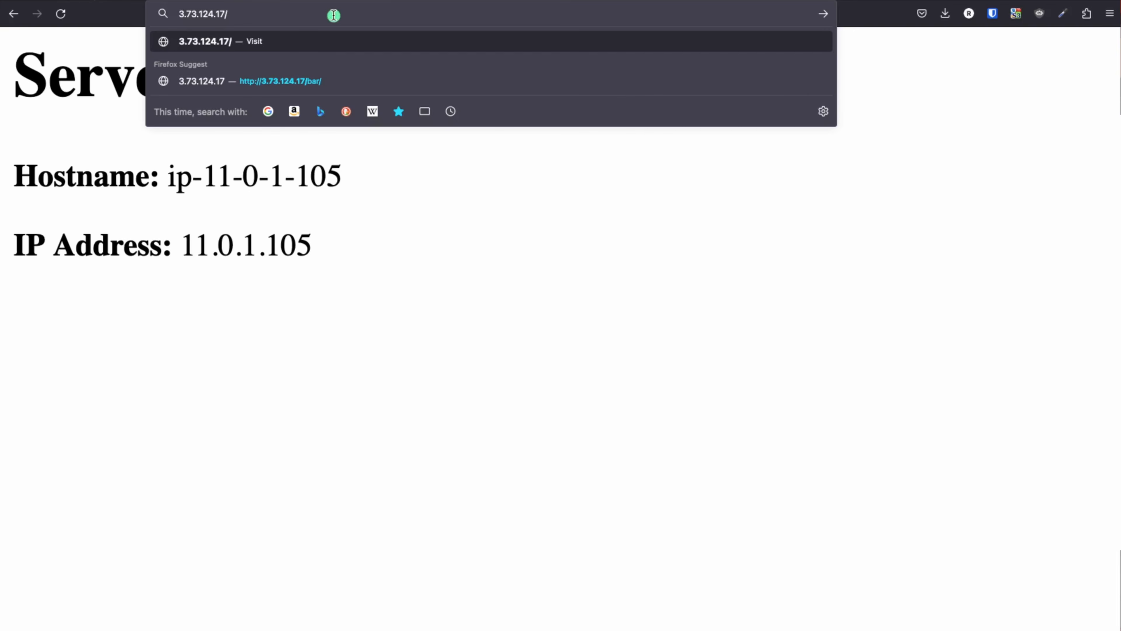
key("Return")
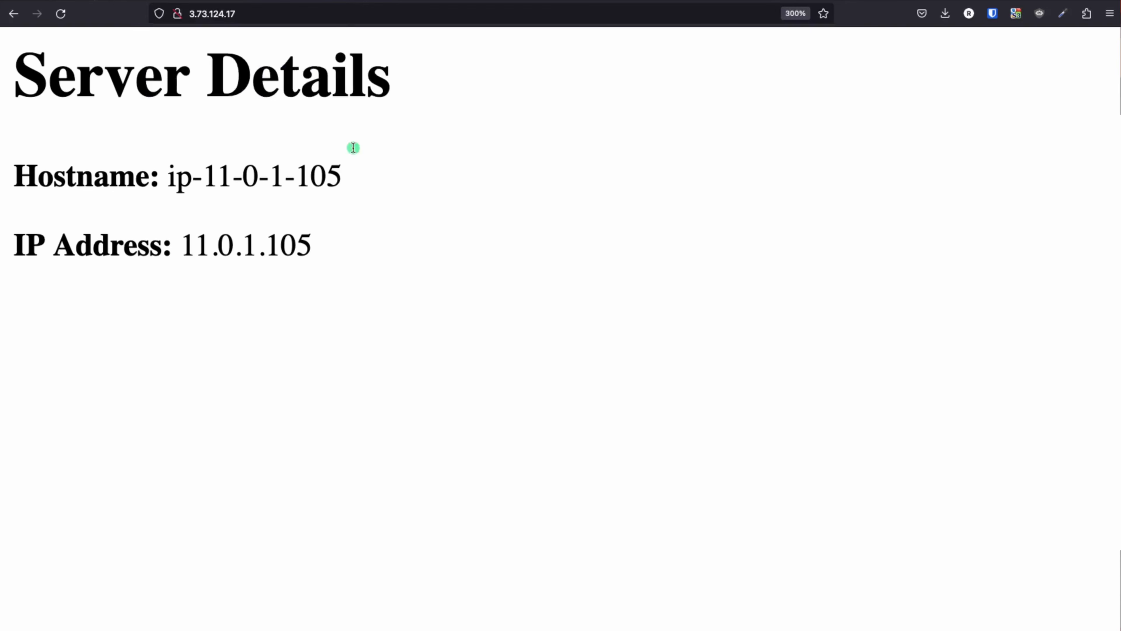
left_click(268, 15)
type("/")
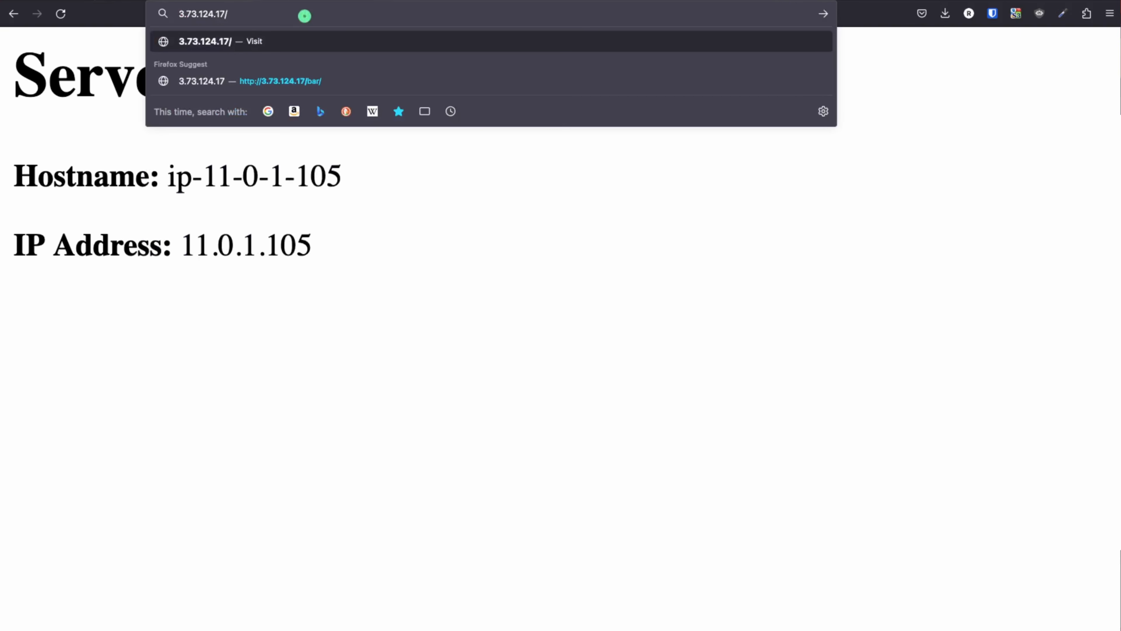
type("foo")
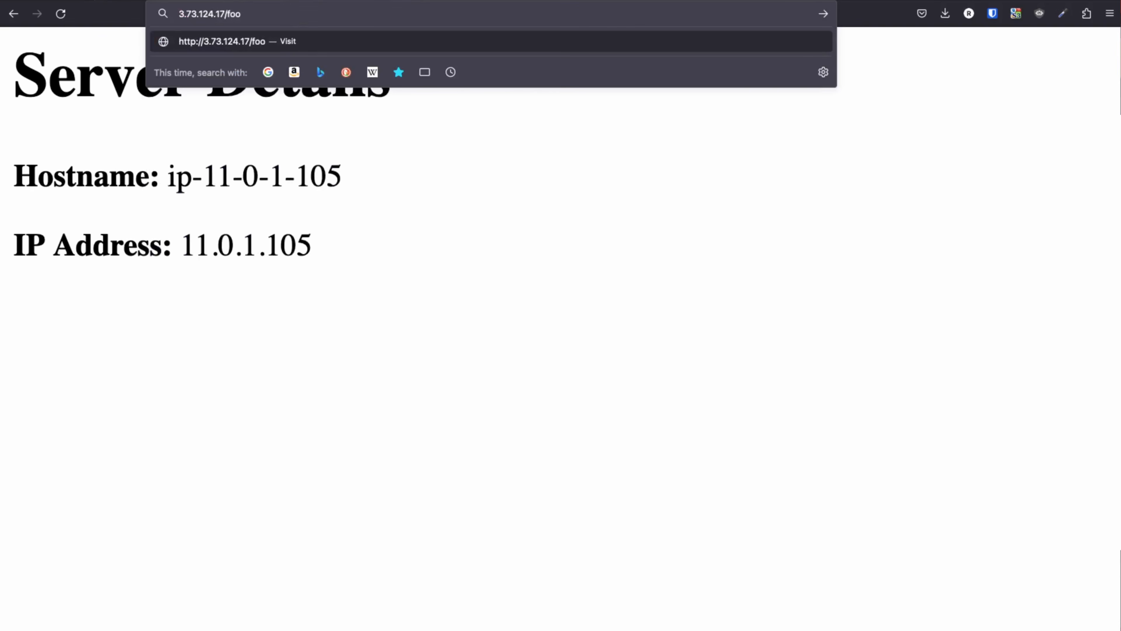
key("Return")
left_click_drag(593, 194, 11, 49)
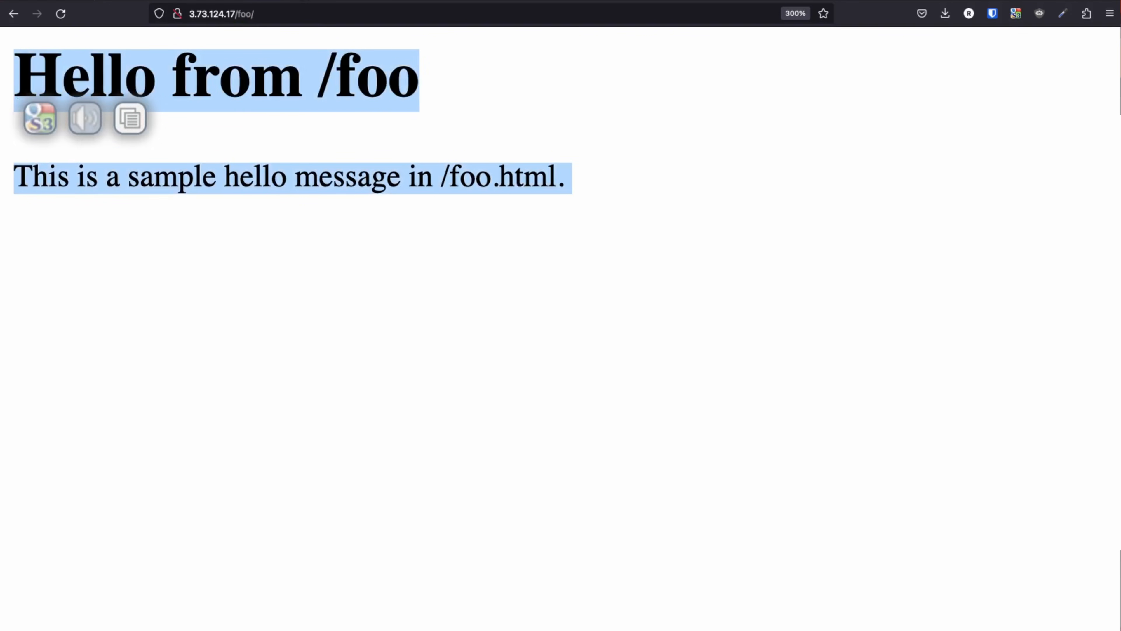
Load the 3.73.124.17/bar/ page
left_click(280, 15)
left_click(301, 14)
key("BackSpace")
key("BackSpace")
key("BackSpace")
key("BackSpace")
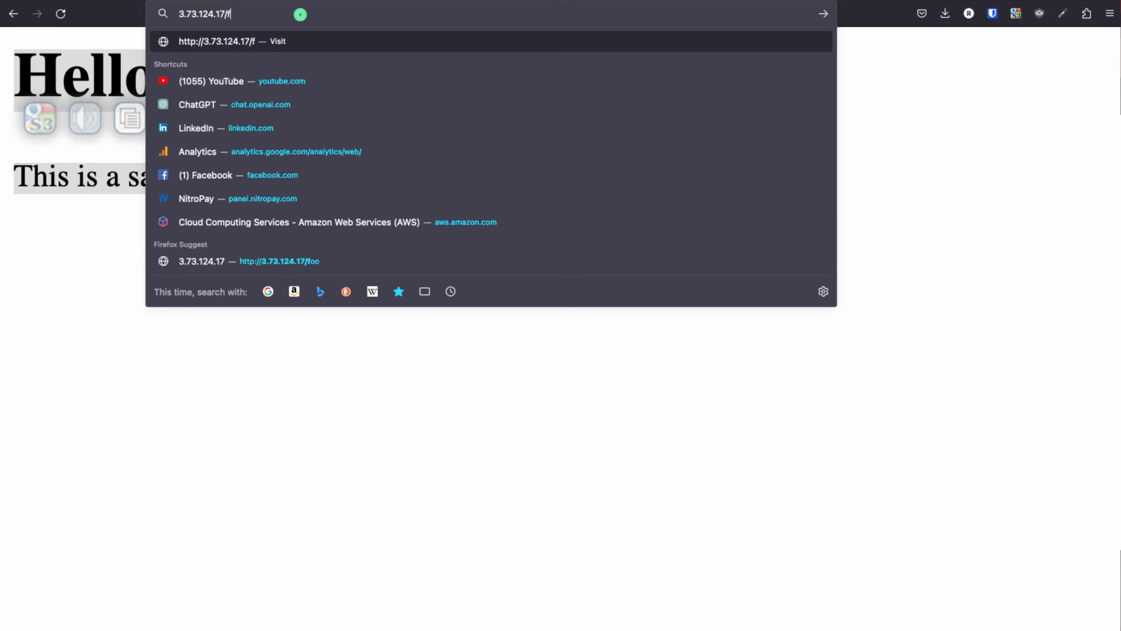
type("bar/")
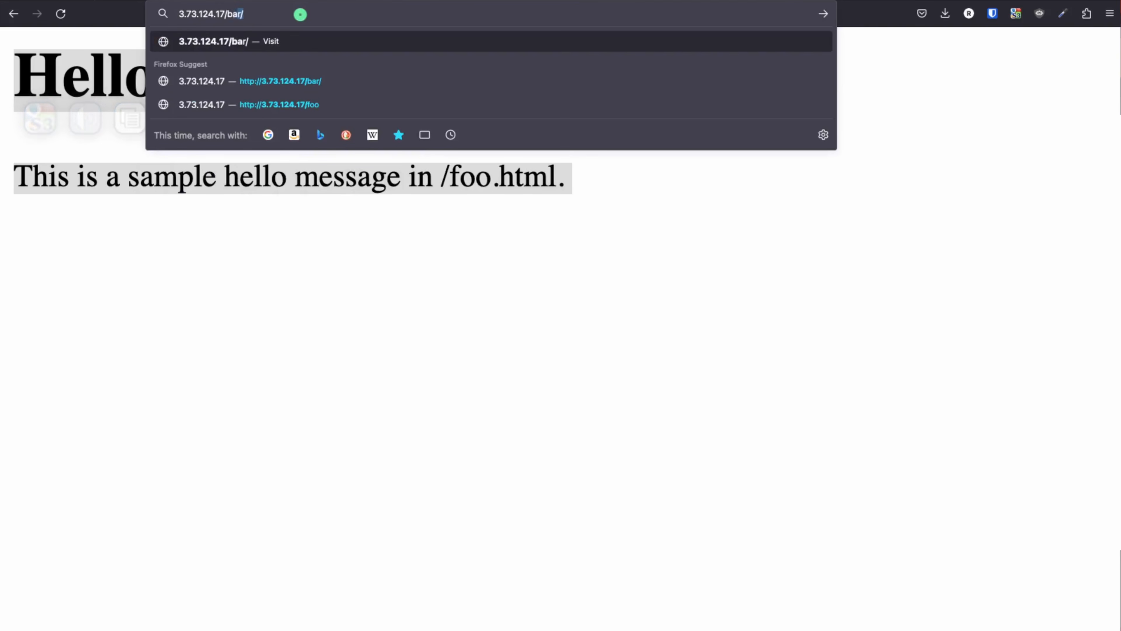
key("Return")
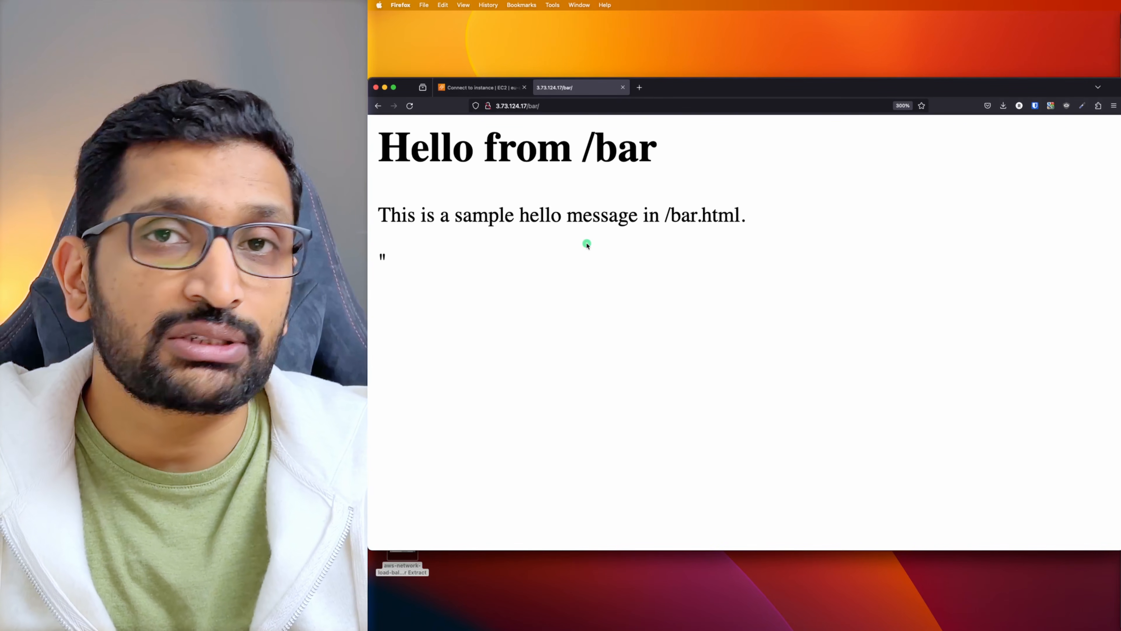
Filter the EC2 instances list to show only Running instances
left_click(481, 87)
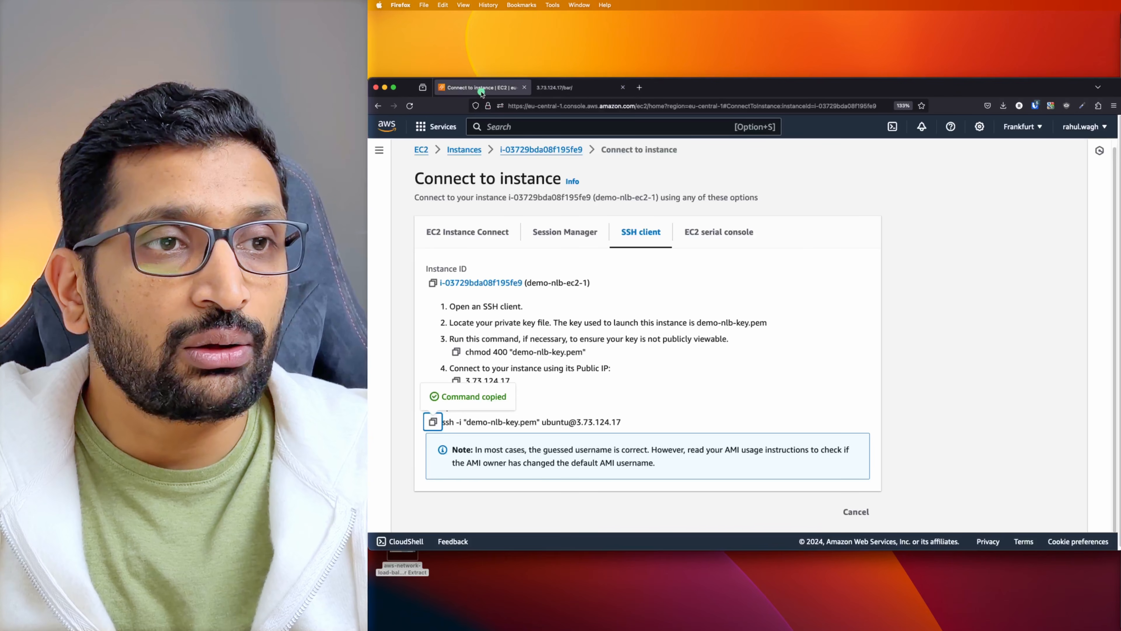
left_click(464, 150)
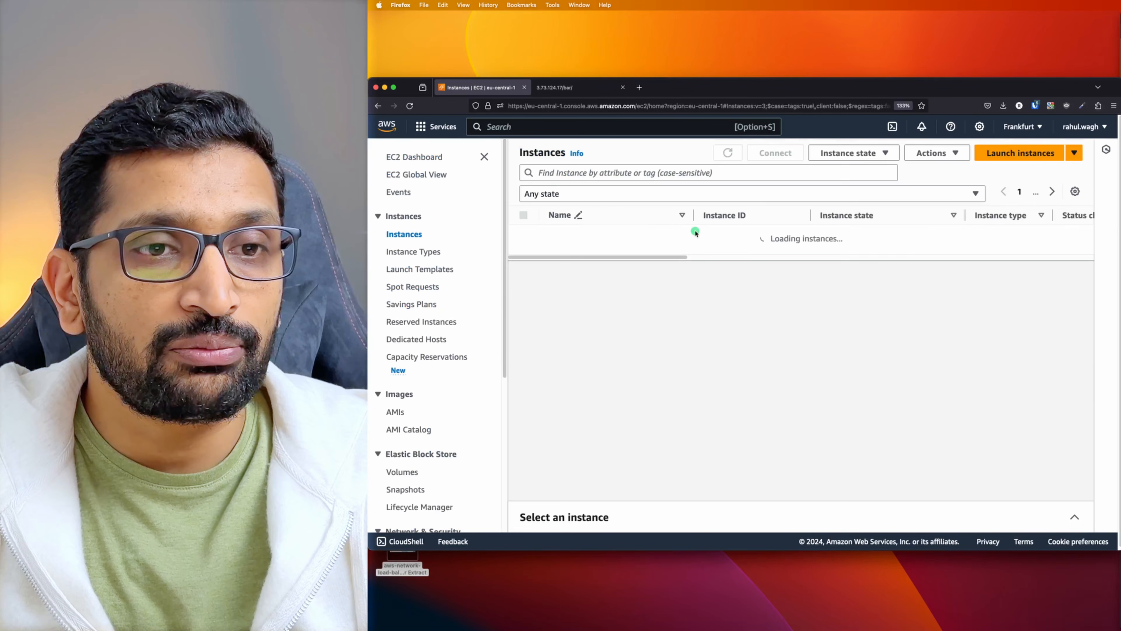
left_click(317, 145)
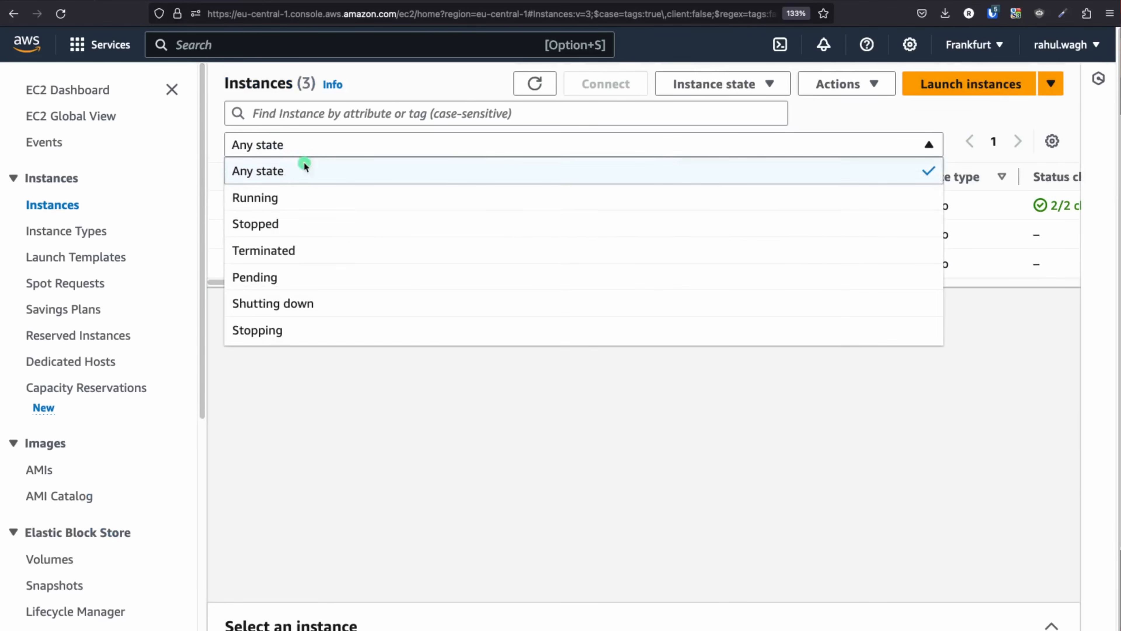
left_click(273, 205)
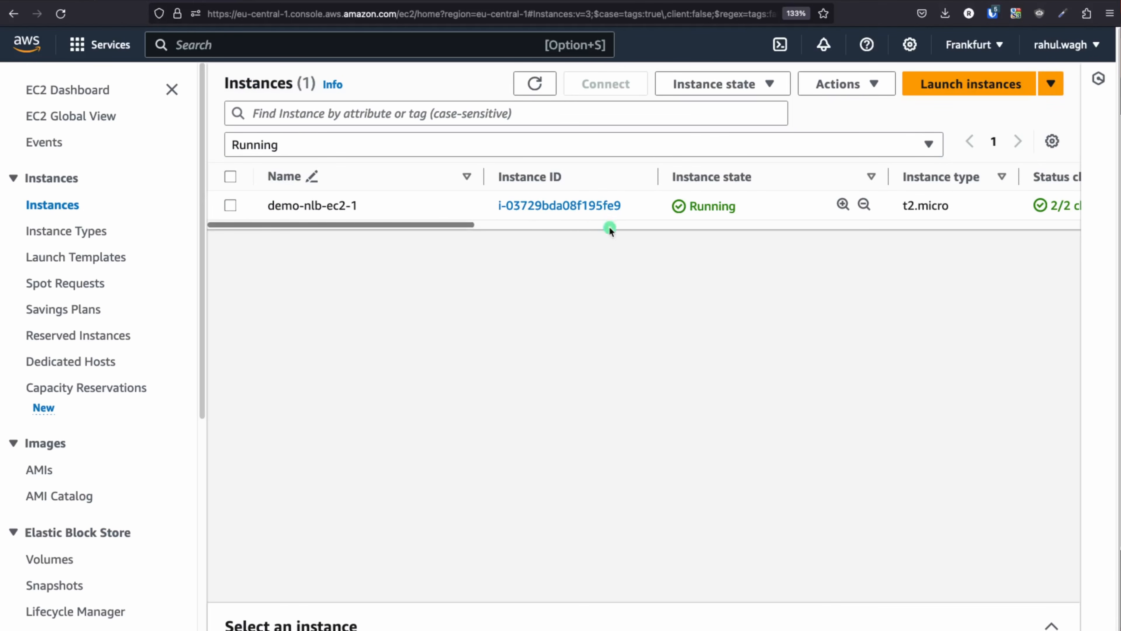
Open the summary of demo-nlb-ec2-2, with public IPv4 3.125.37.48
left_click_drag(381, 206, 269, 205)
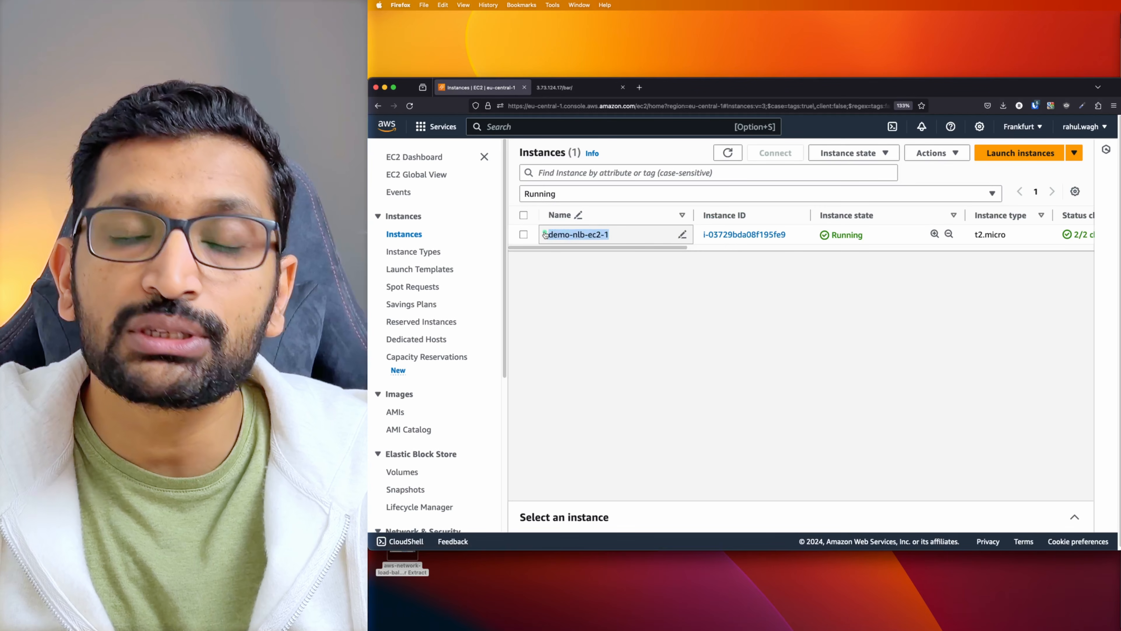
left_click(545, 235)
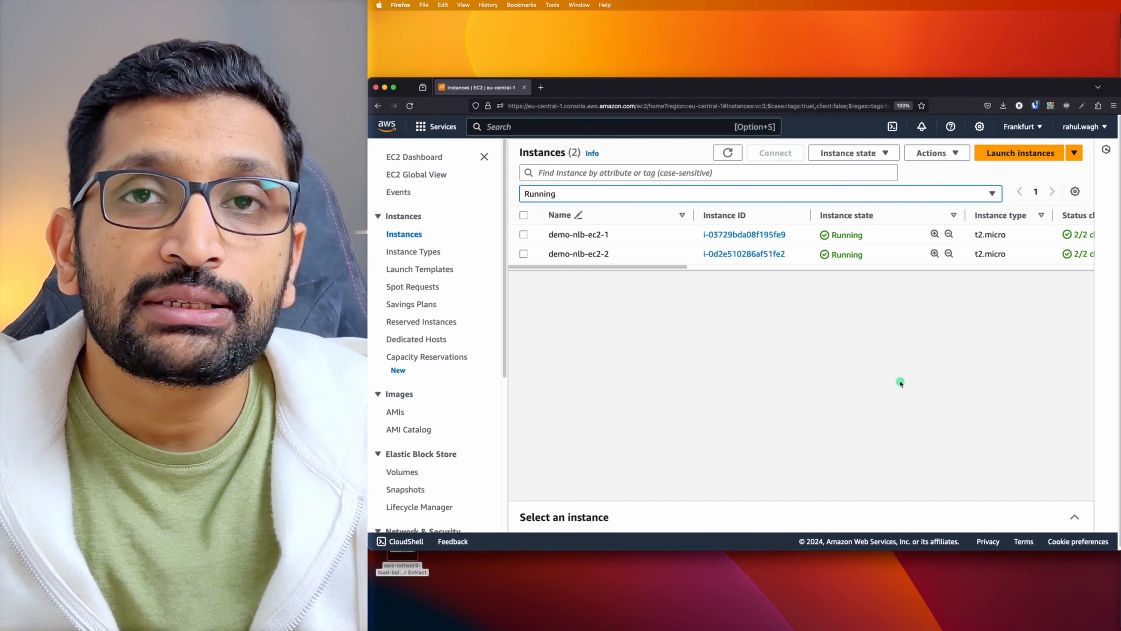
left_click(744, 255)
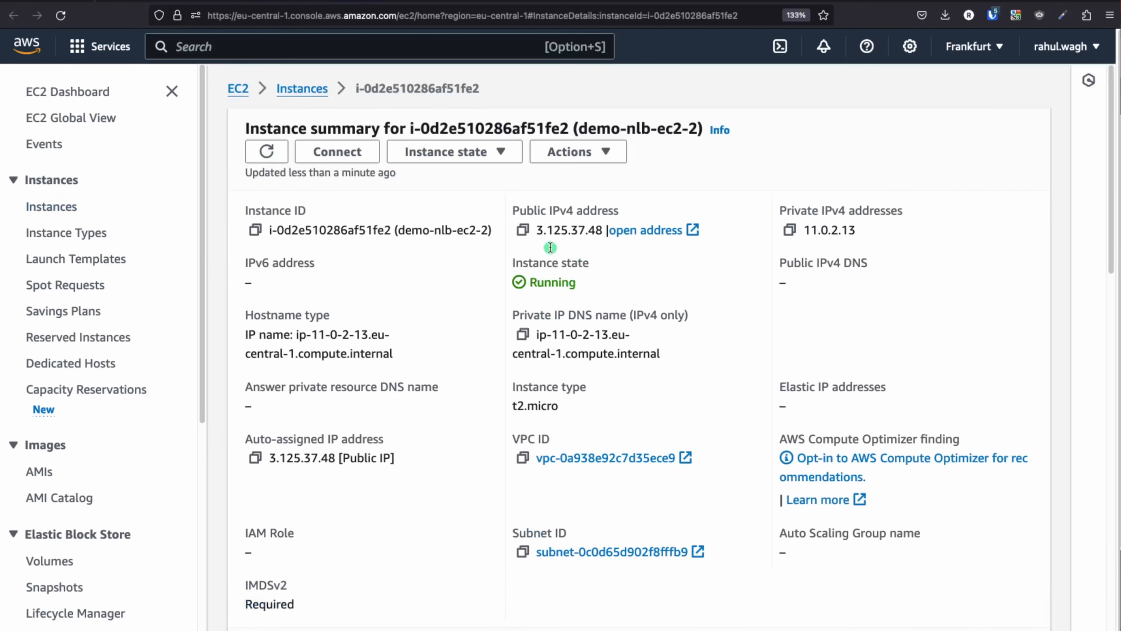
Load the second instance's public IP 3.125.37.48 in a new Firefox tab
left_click(523, 230)
left_click(408, 1)
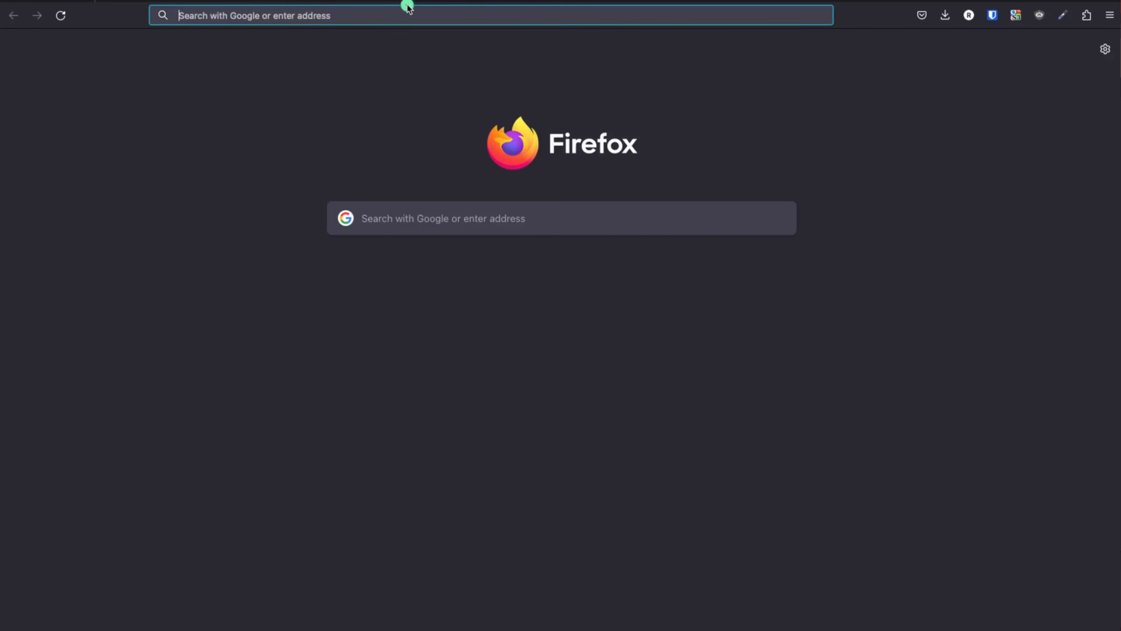
key("super+v")
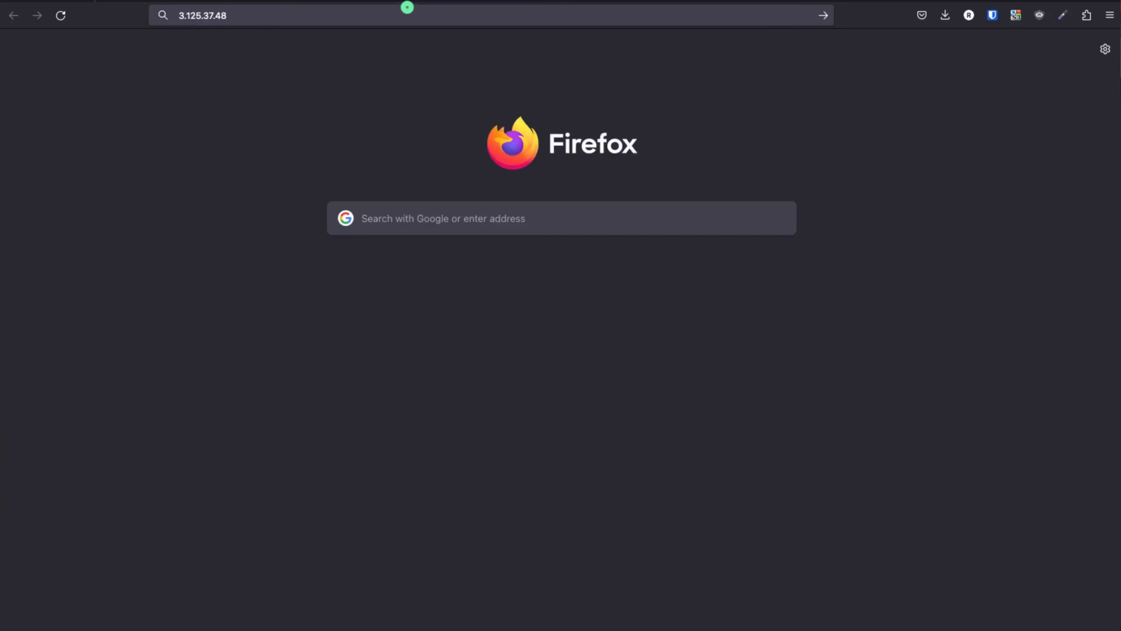
key("Return")
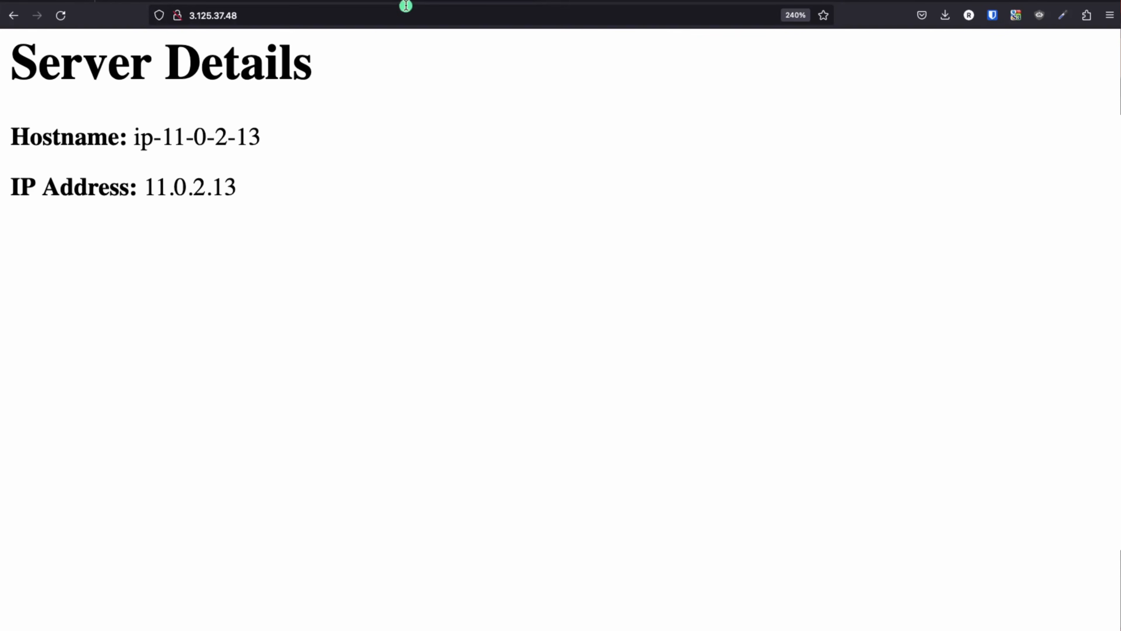
Load the /foo page at 3.125.37.48 and confirm its heading reads demo-nlb-ec2-2
left_click(341, 17)
type("/foo")
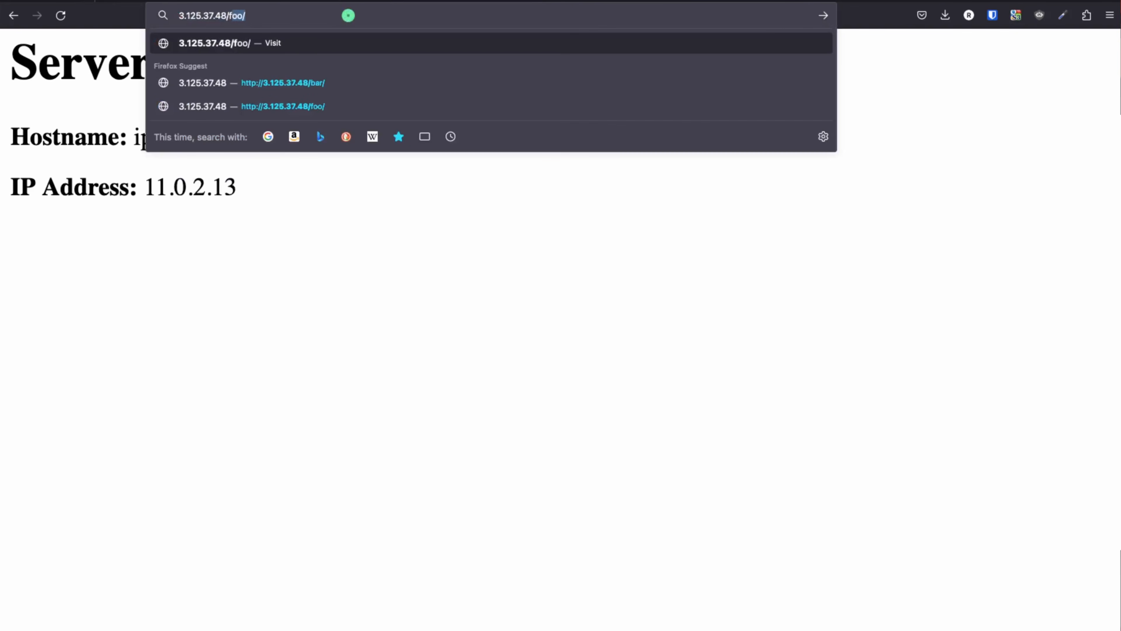
key("Return")
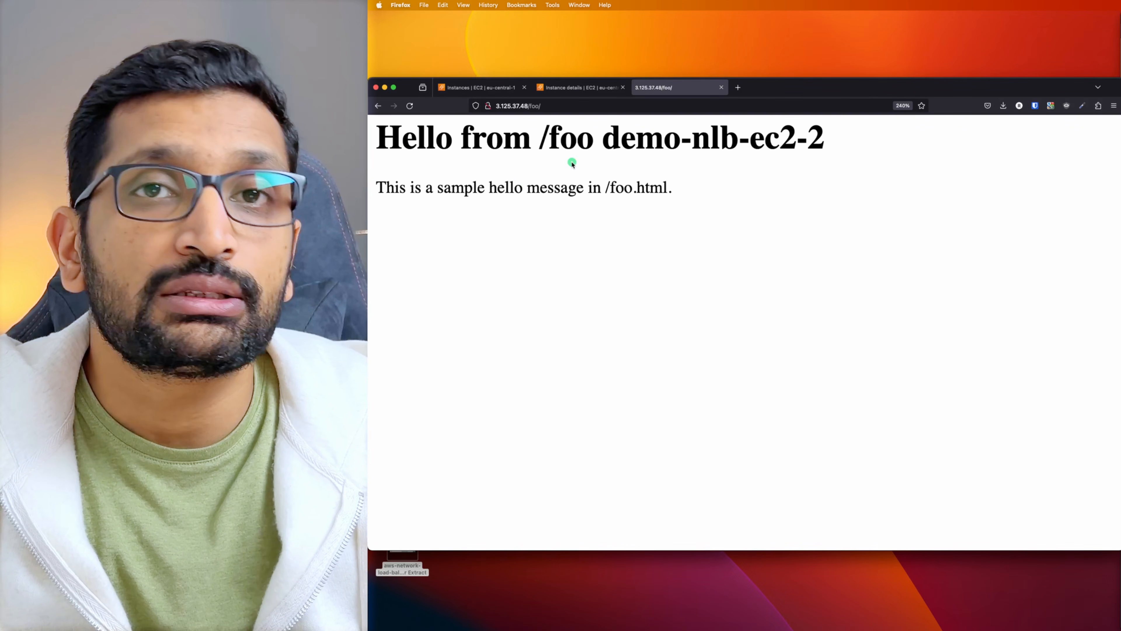
left_click_drag(608, 144, 844, 147)
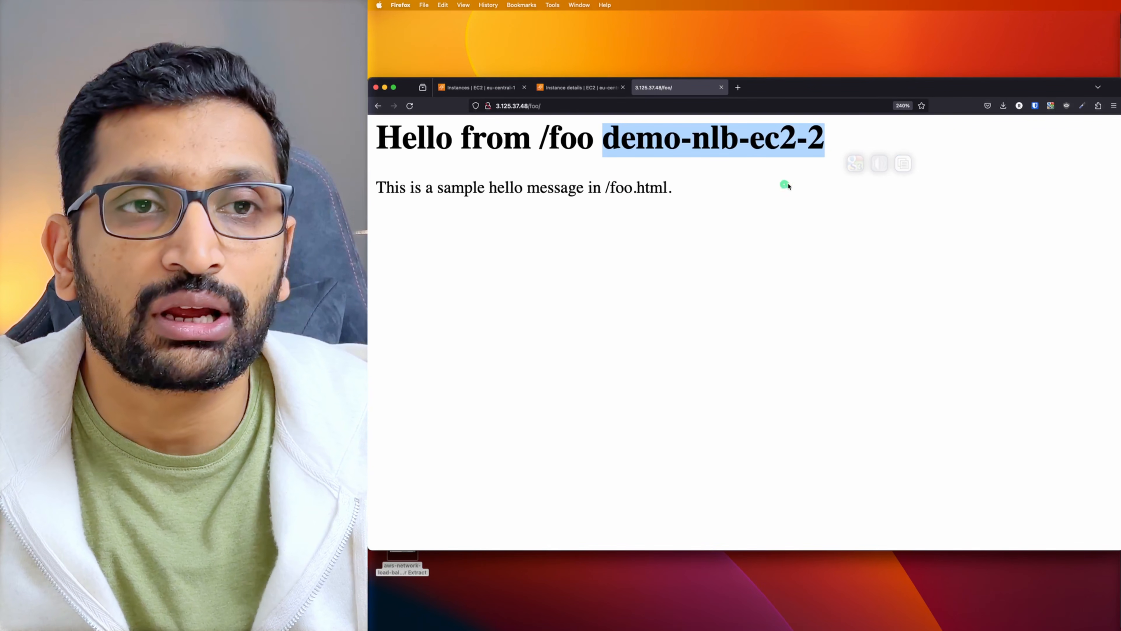
left_click(506, 89)
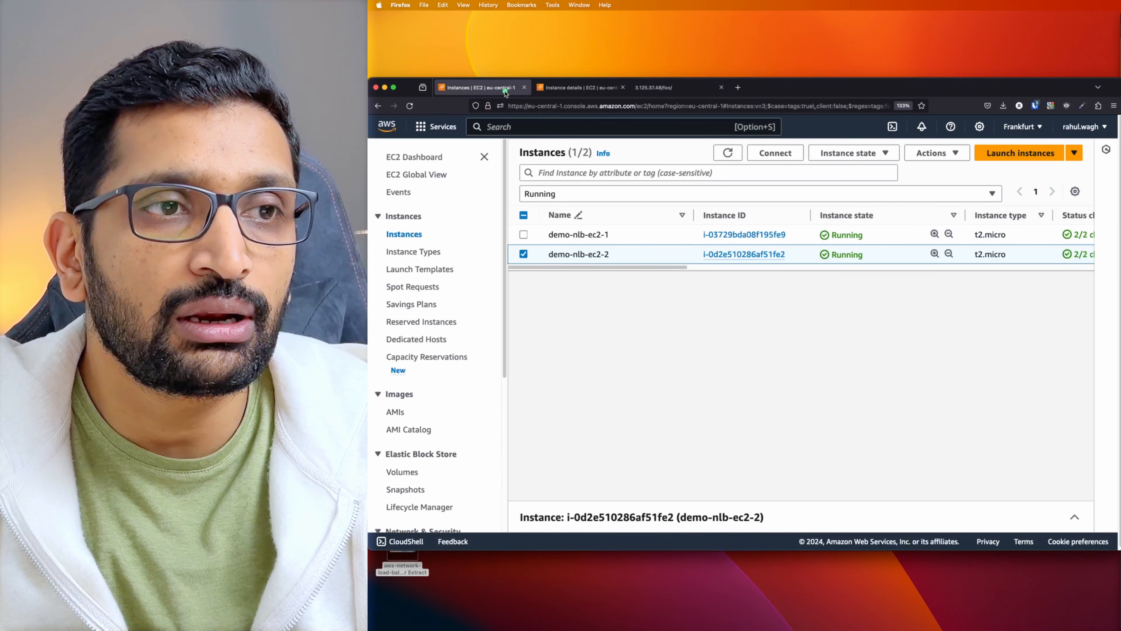
Load demo-nlb-ec2-1's /foo page at 3.73.124.17 in a new tab
left_click(751, 235)
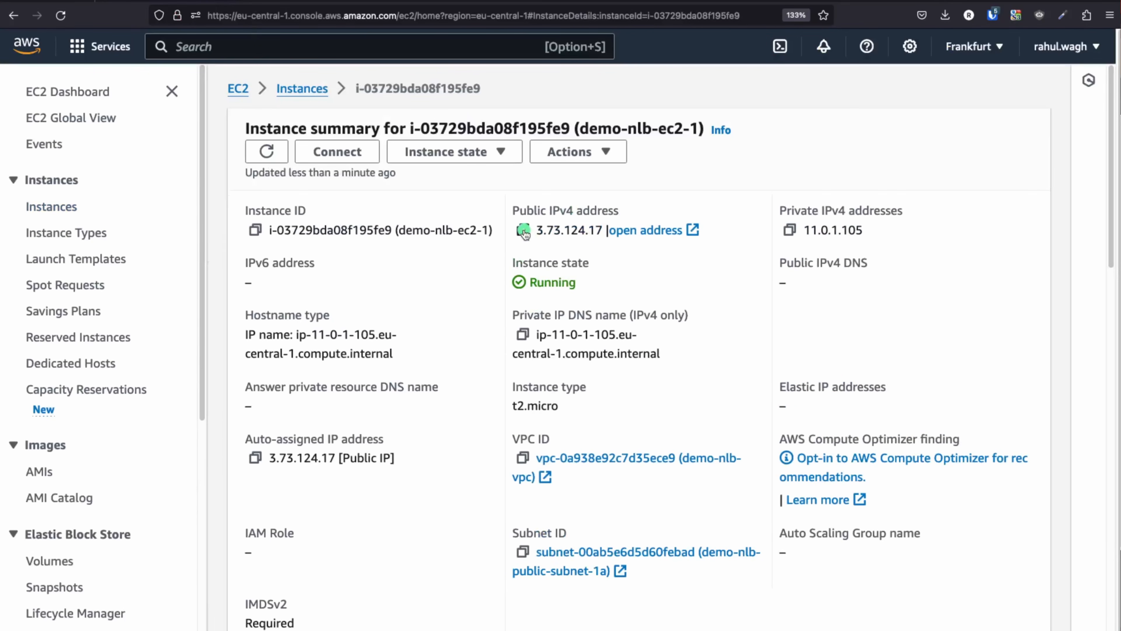
left_click(525, 231)
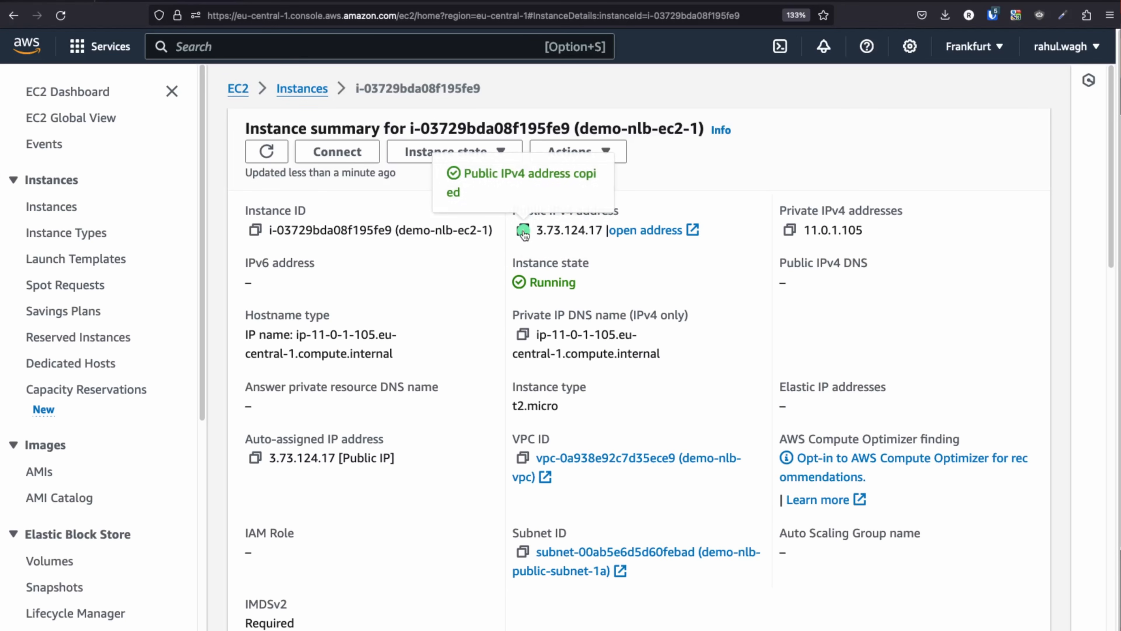
key("super+t")
key("super+v")
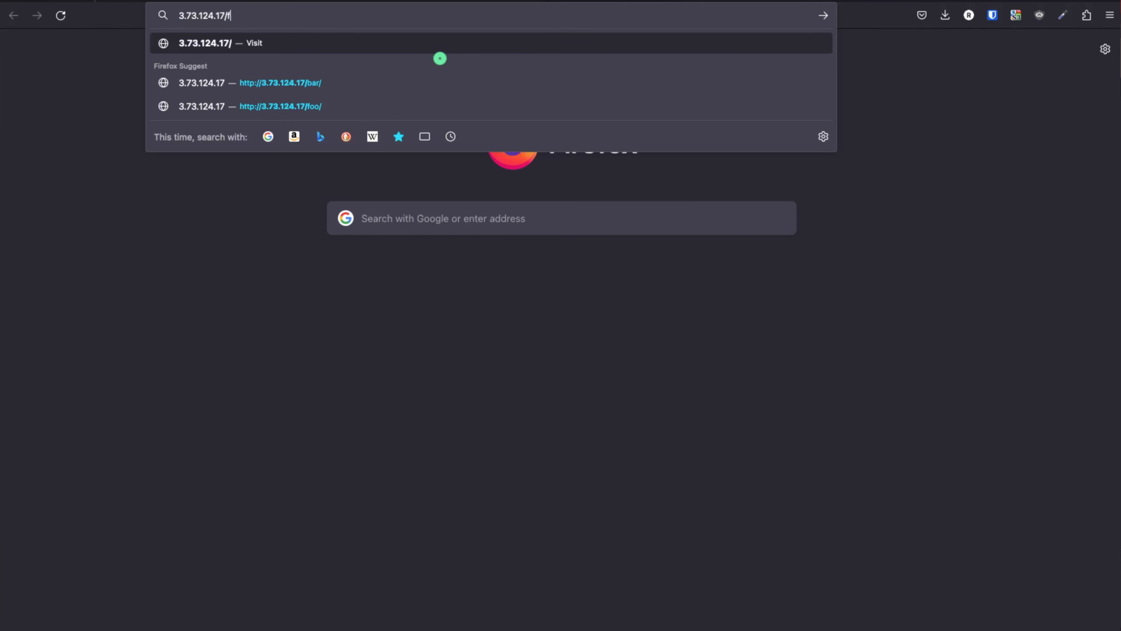
key("Return")
Compare the demo-nlb-ec2-1 and demo-nlb-ec2-2 /foo headings, then advance to the Networking Setup slide
left_click_drag(441, 86, 845, 81)
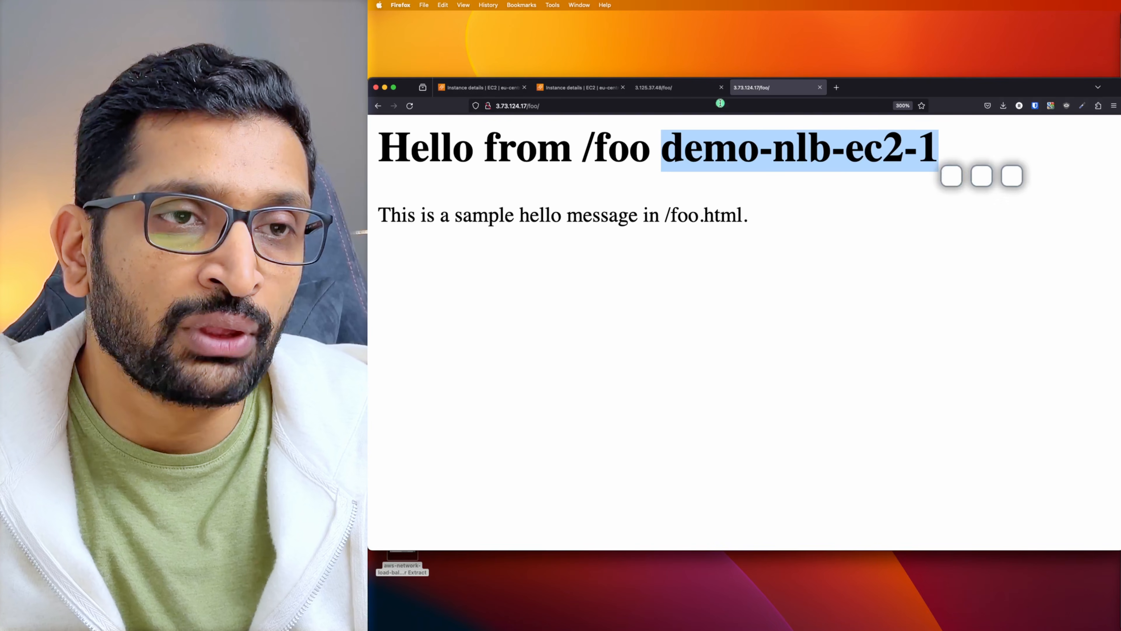
left_click(676, 87)
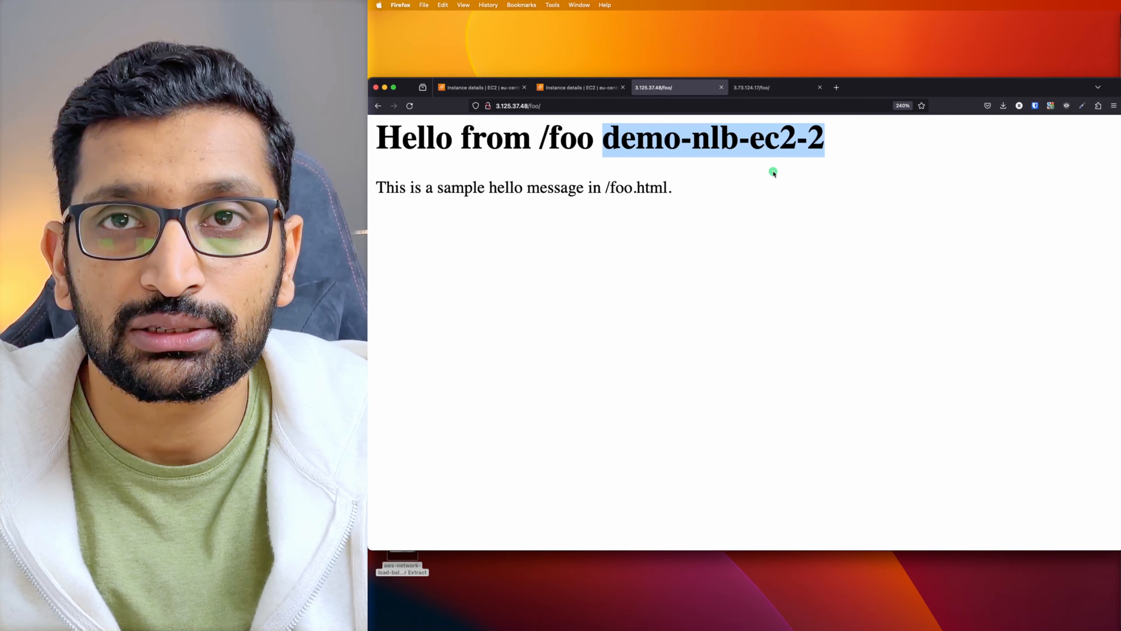
left_click(477, 88)
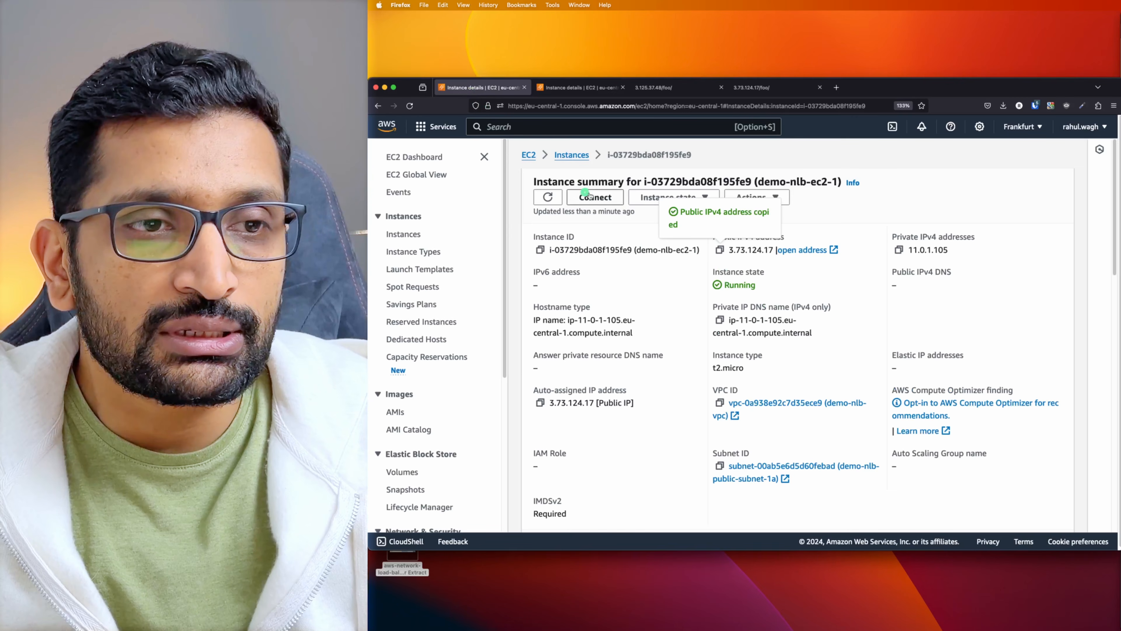
left_click(565, 156)
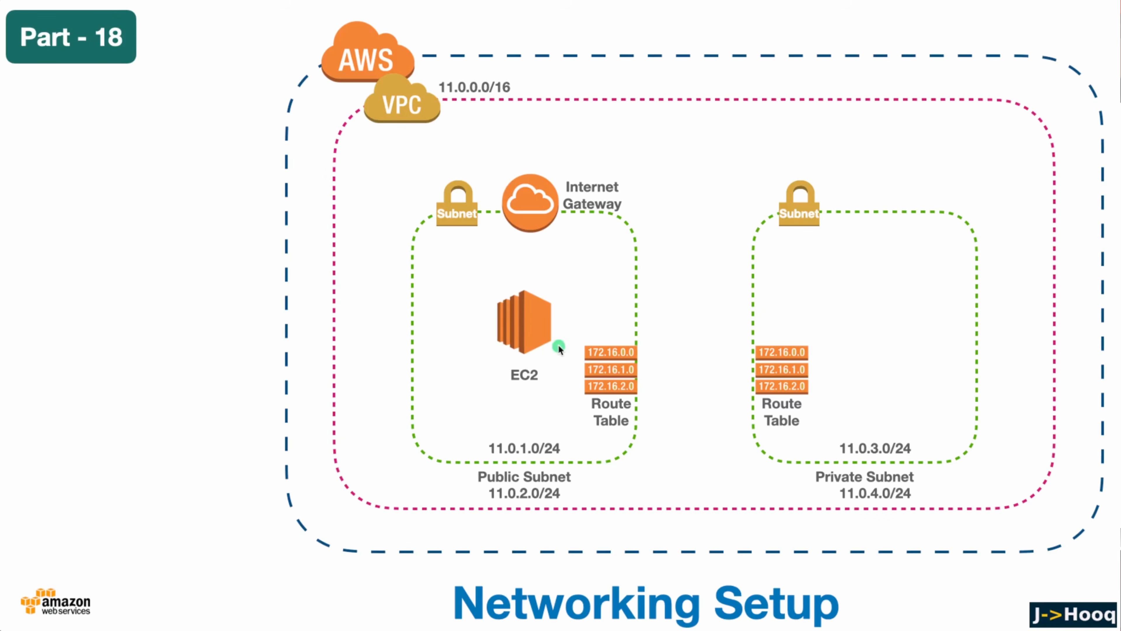
key("Right")
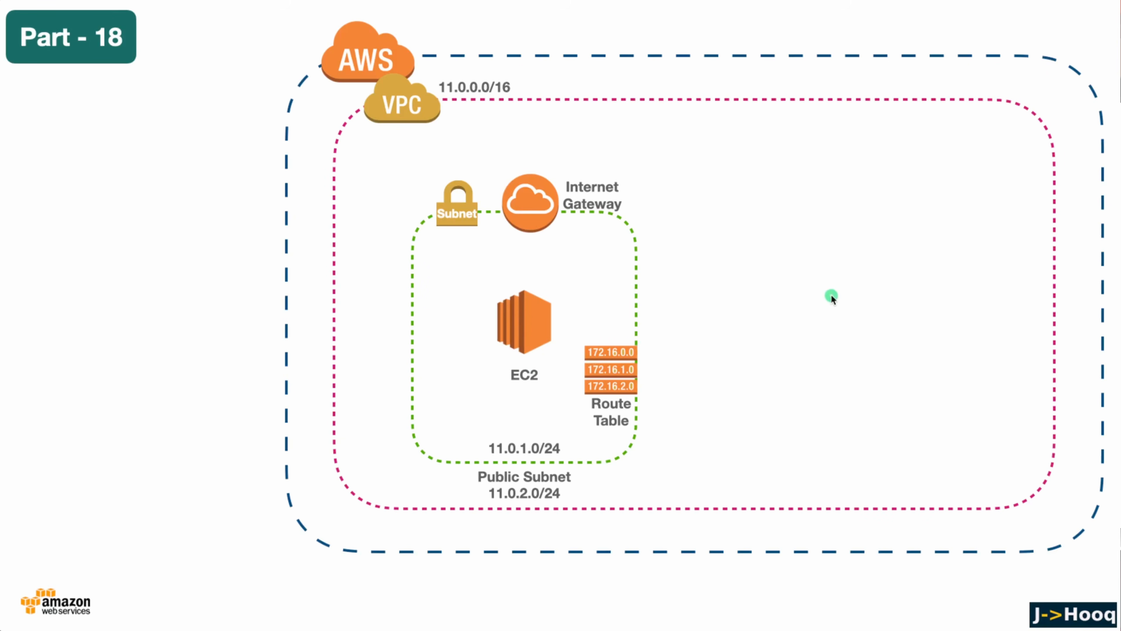
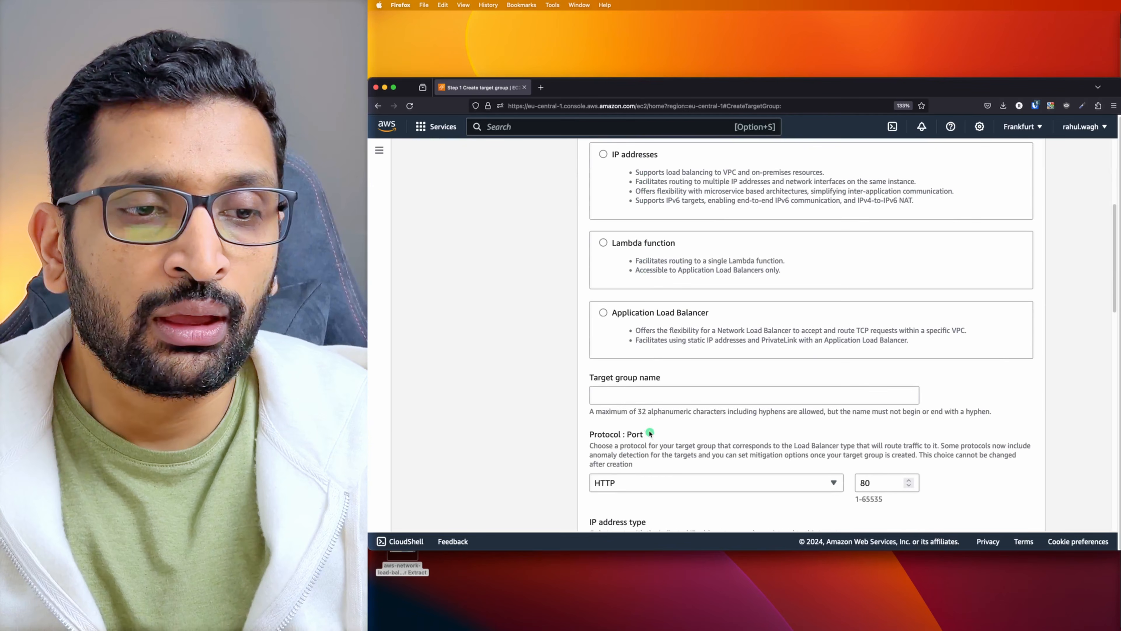
Enter nlb-demo-tg as the target group name, then choose TCP port 80 and the demo-nlb-vpc VPC
left_click(839, 391)
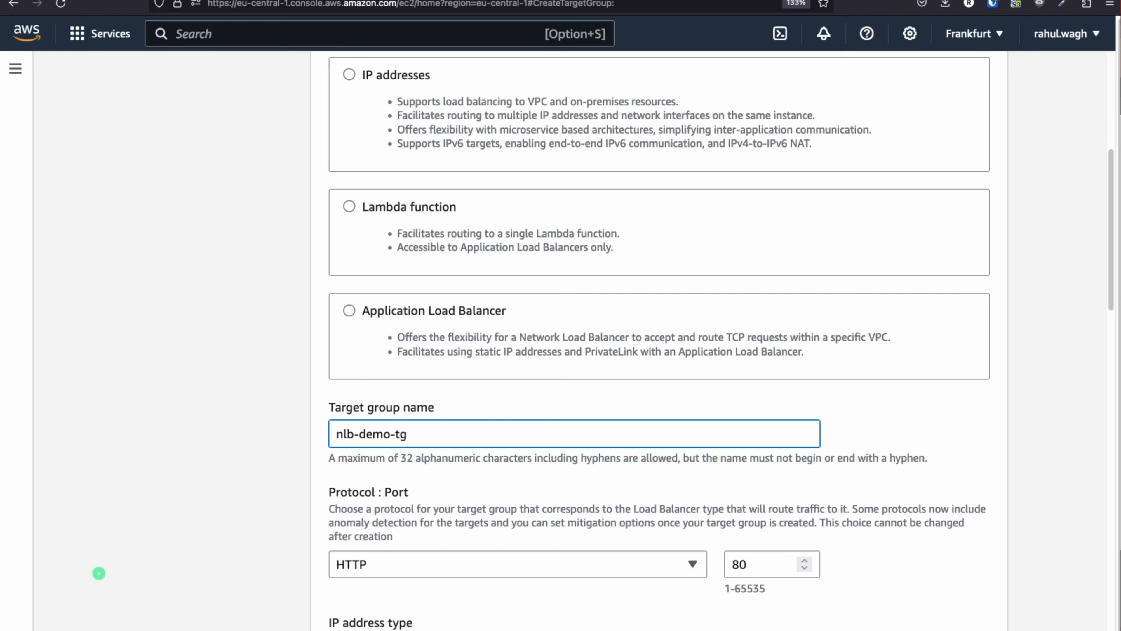
scroll(442, 484, "down", 5)
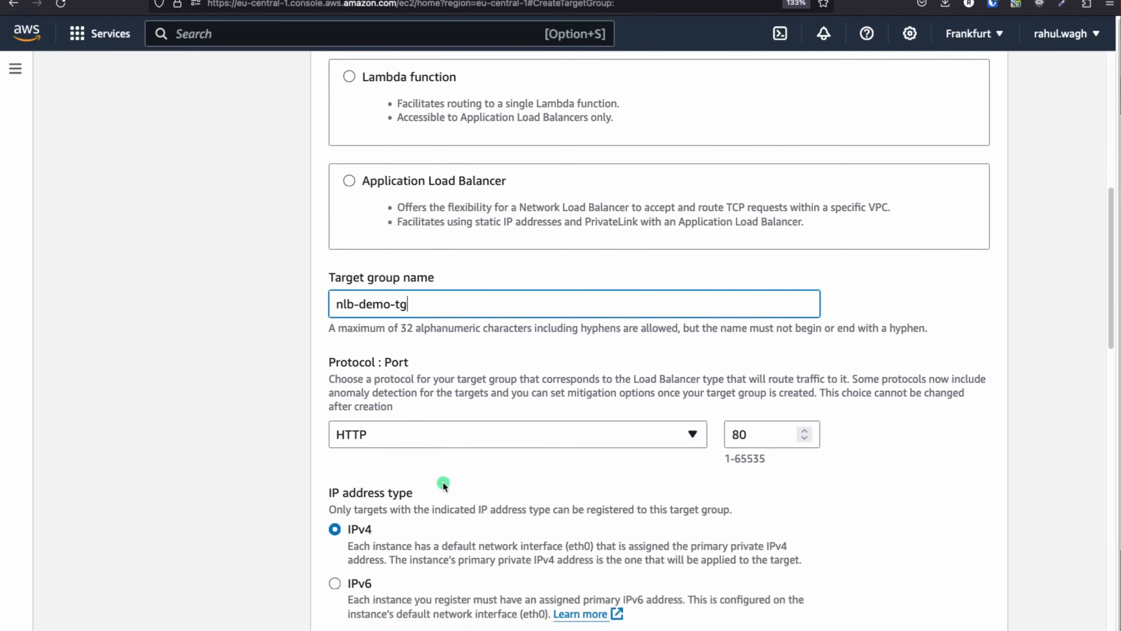
scroll(555, 367, "down", 7)
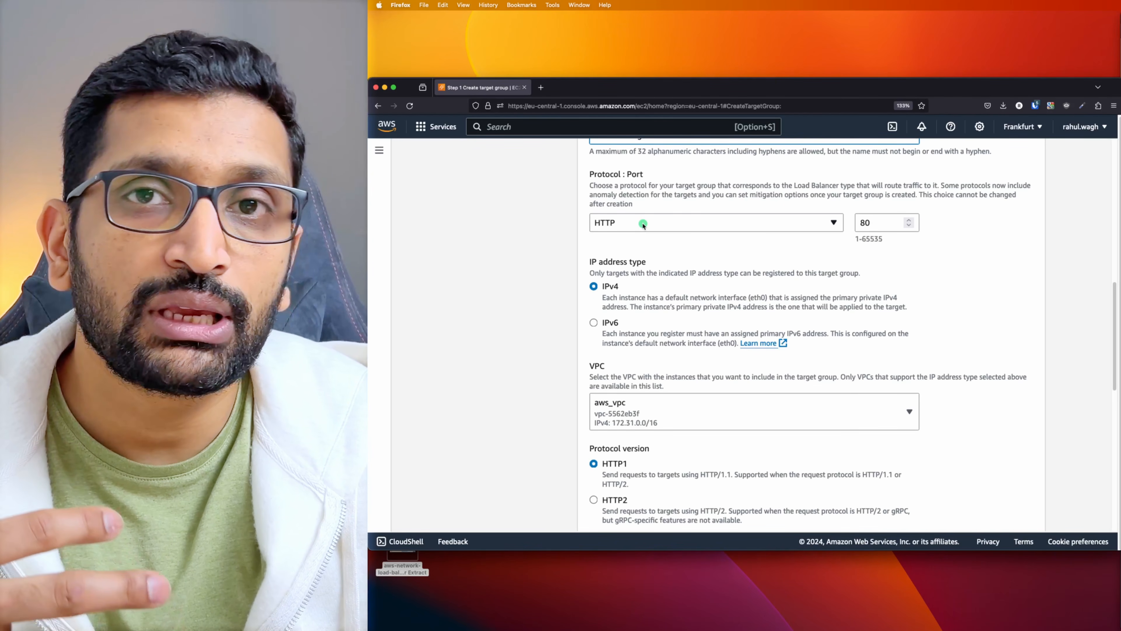
left_click(644, 224)
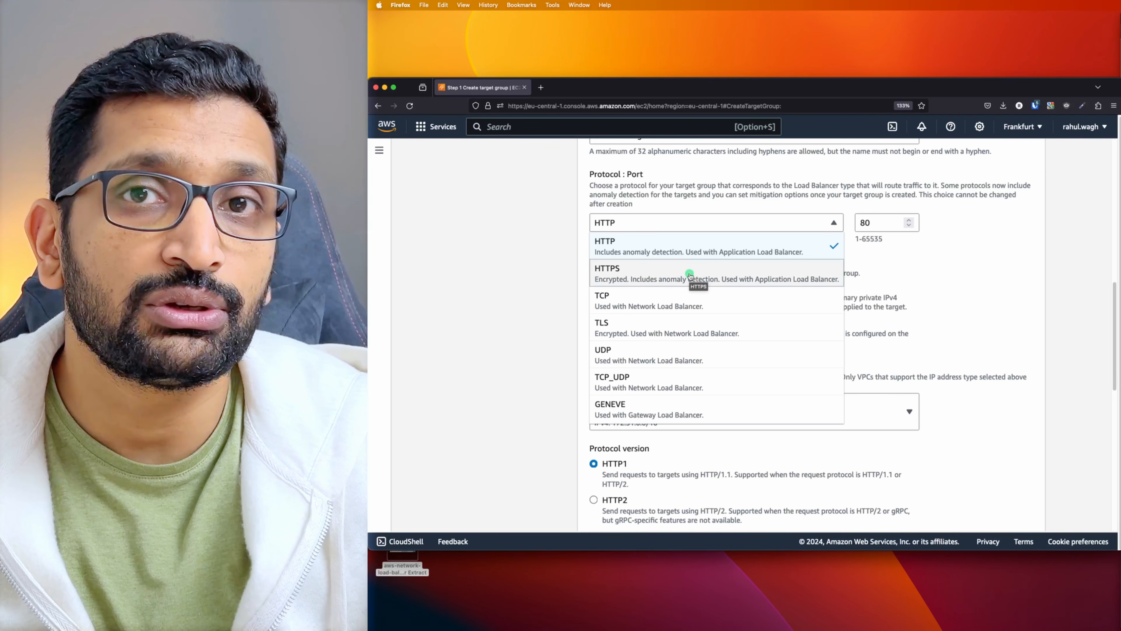
left_click(636, 302)
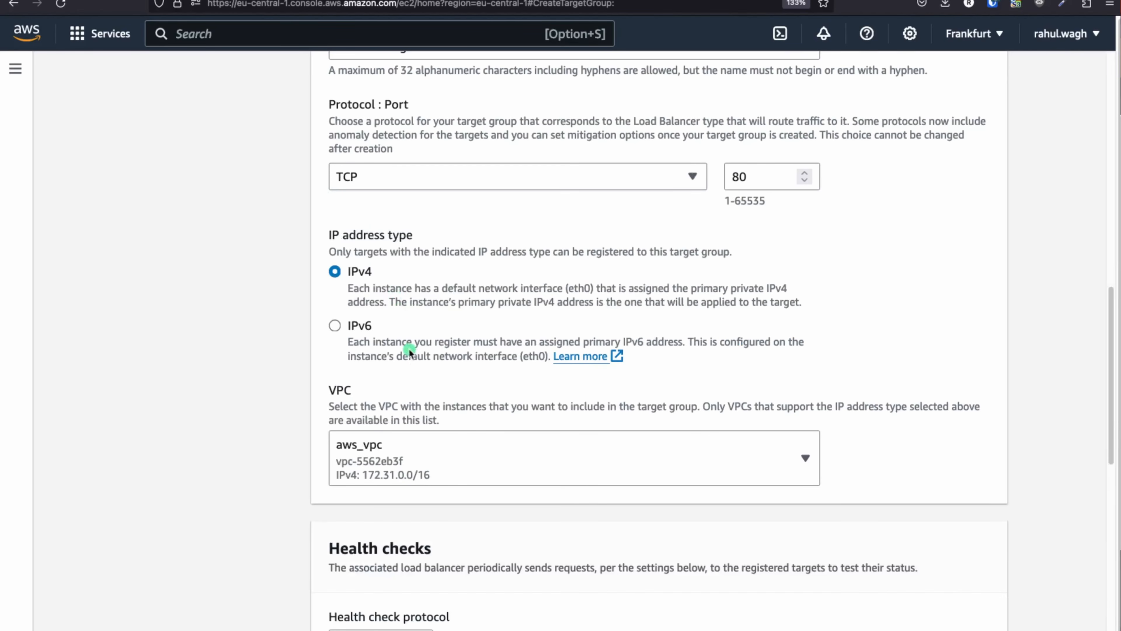
scroll(408, 416, "down", 2)
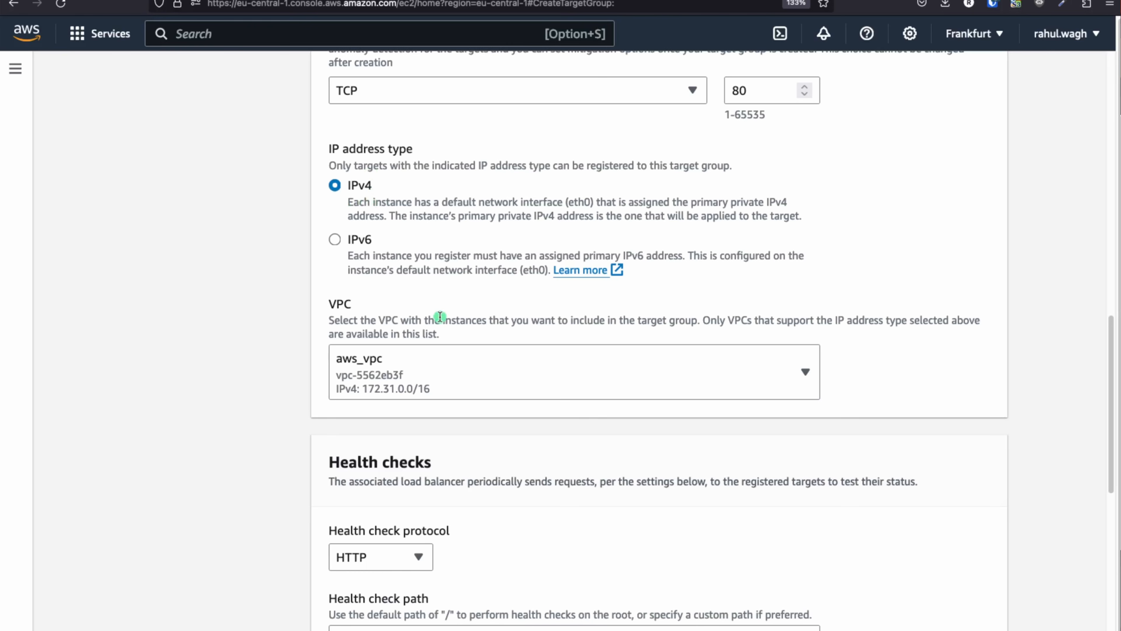
scroll(440, 317, "down", 1)
left_click(410, 355)
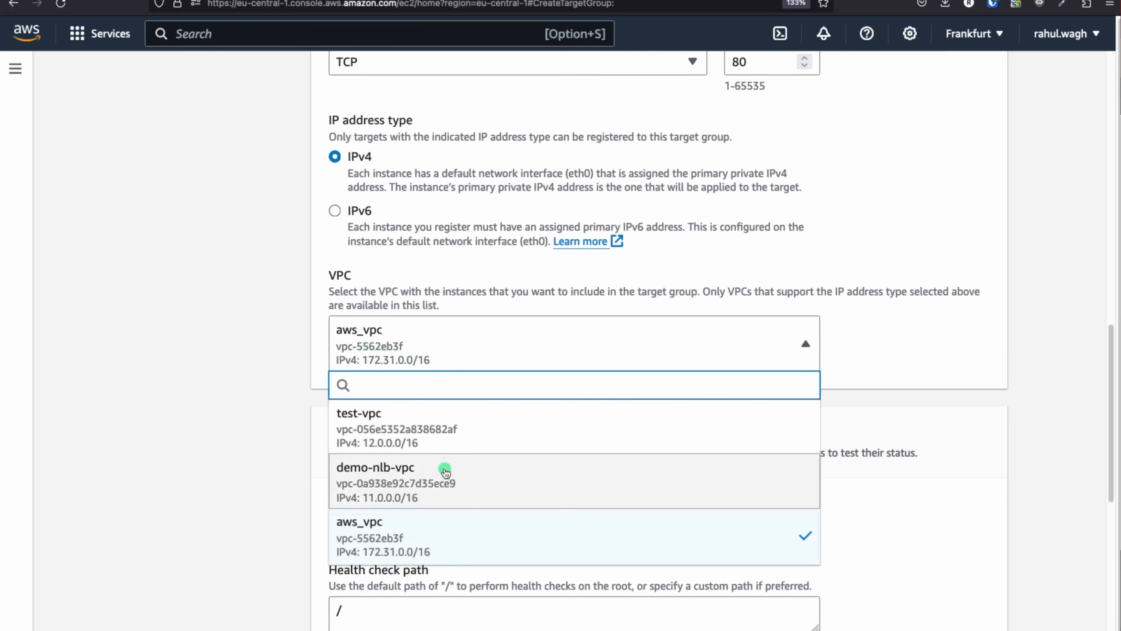
left_click(422, 490)
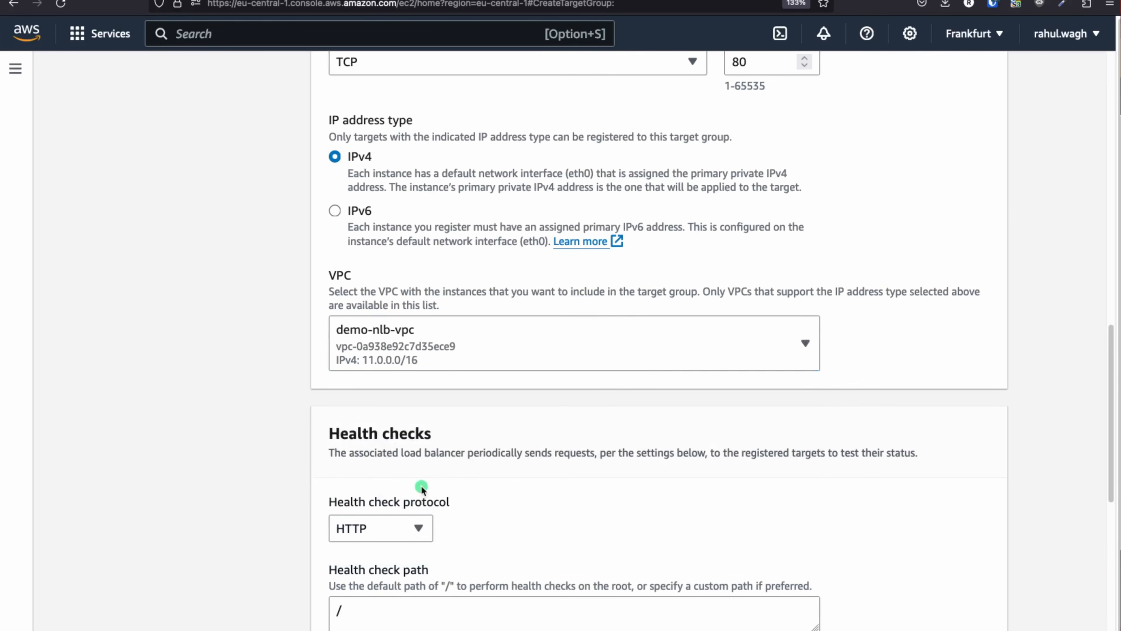
scroll(556, 443, "down", 5)
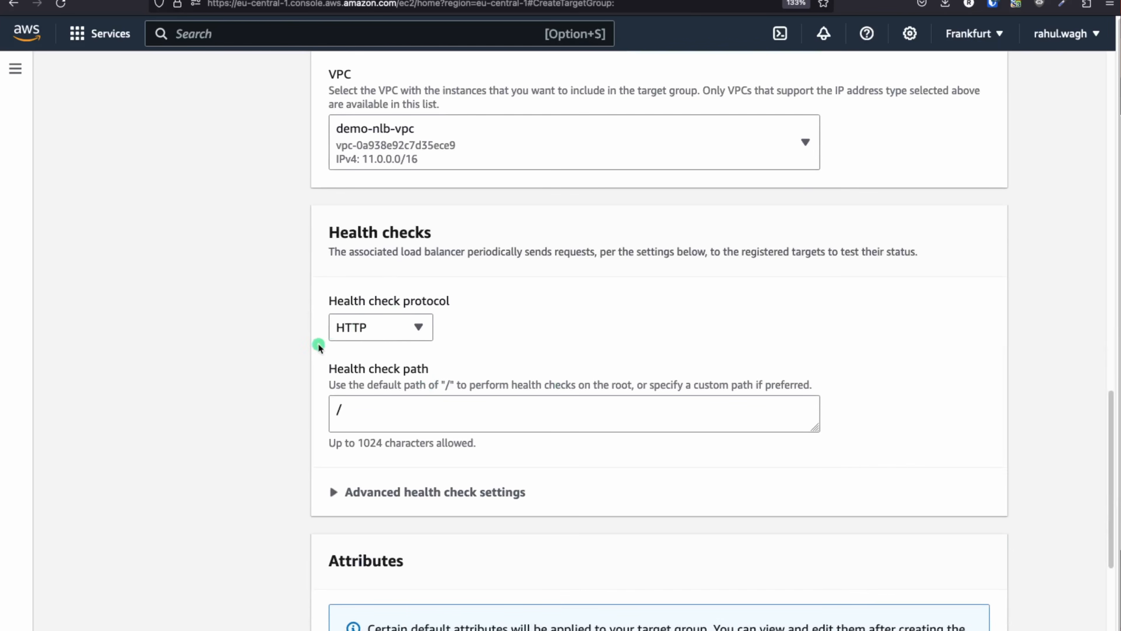
scroll(537, 351, "down", 5)
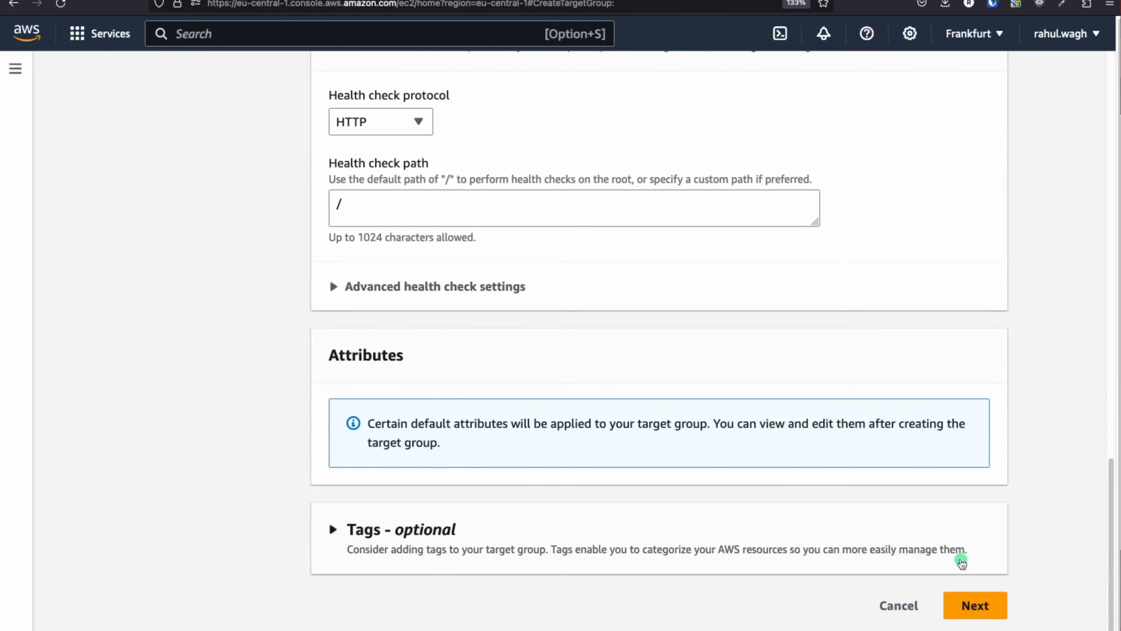
Select both demo-nlb-ec2 instances and include them as pending targets on port 80
left_click(981, 609)
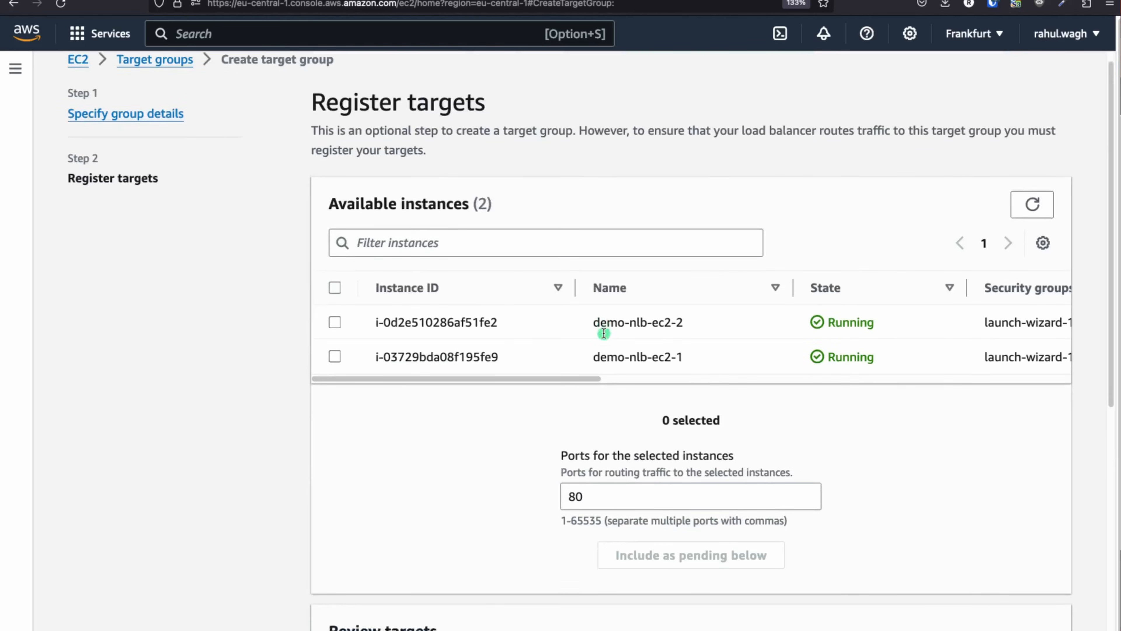
scroll(603, 332, "down", 3)
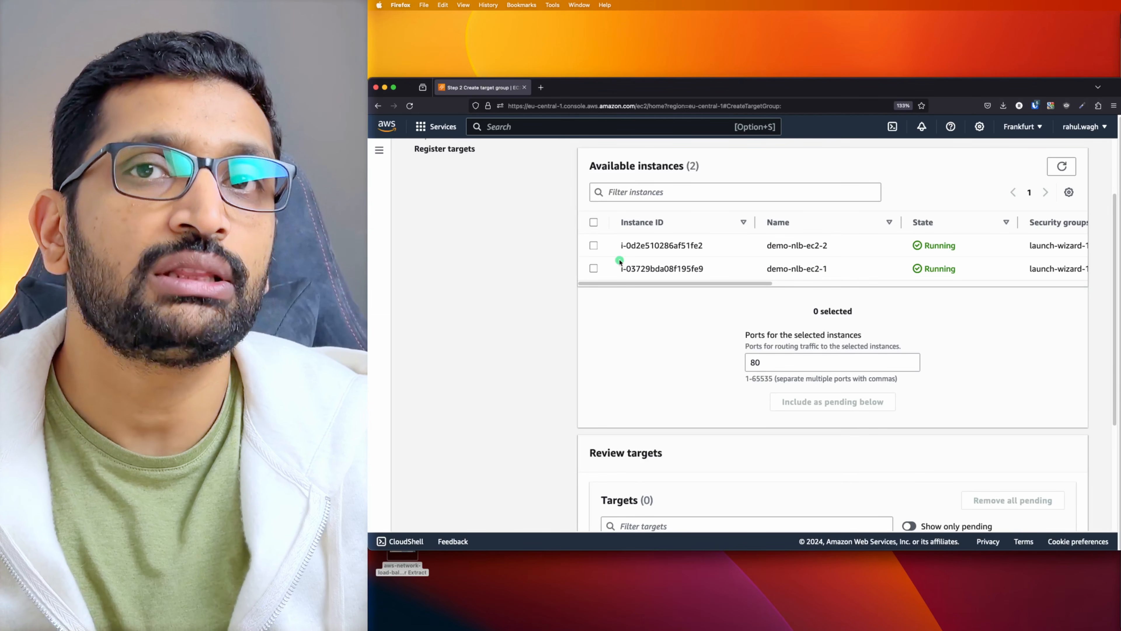
left_click(593, 221)
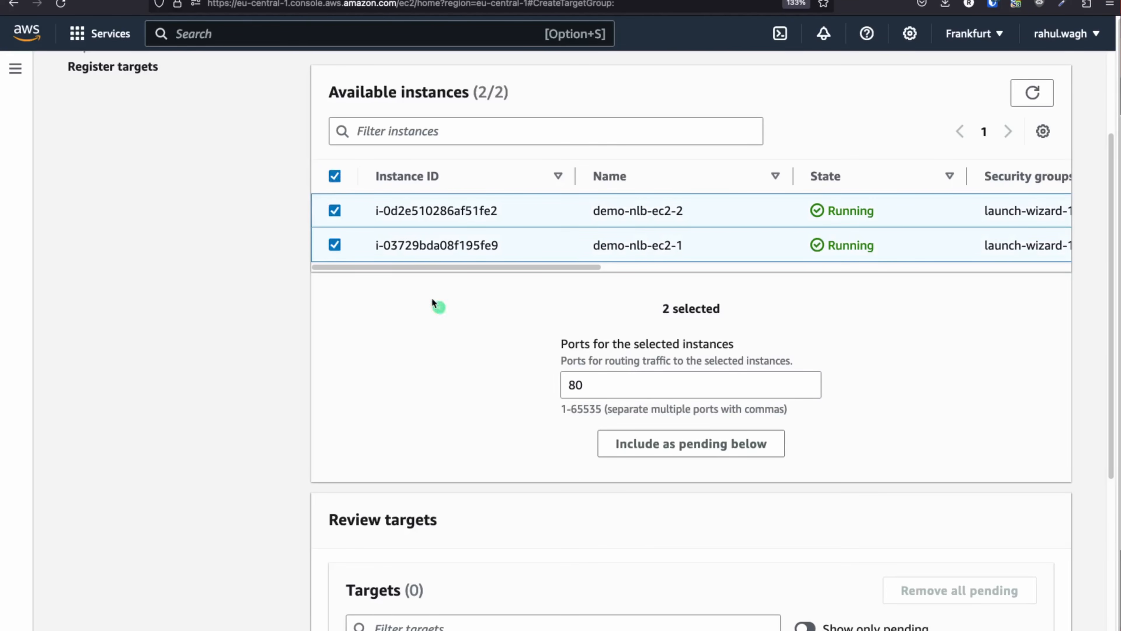
scroll(552, 384, "down", 3)
left_click(671, 288)
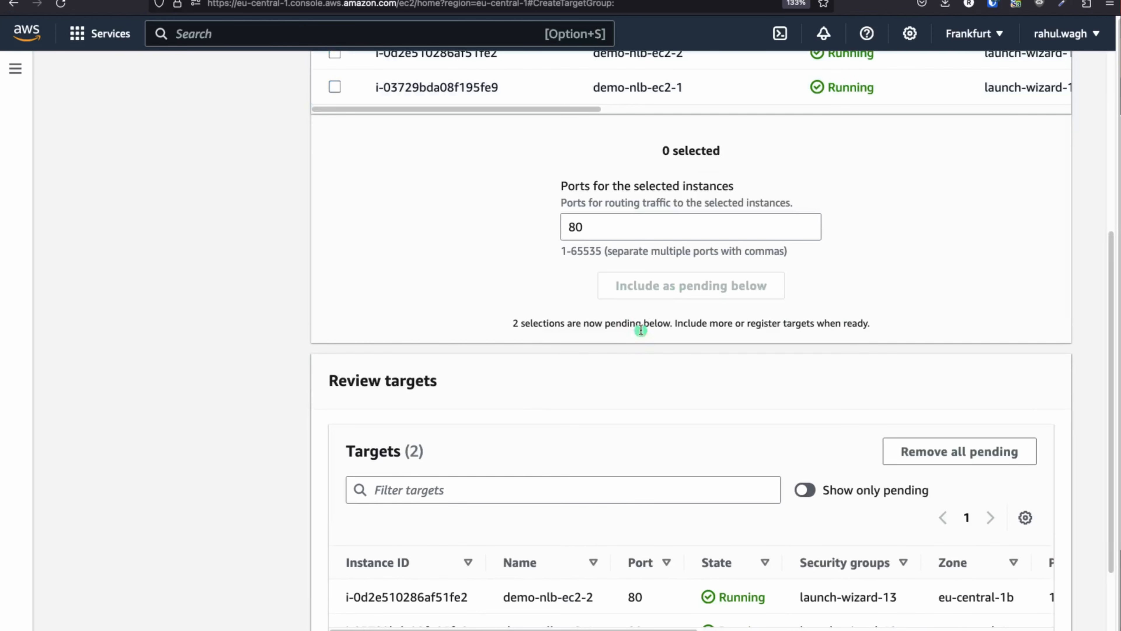
Create the nlb-demo-tg target group and return to the target groups list
scroll(543, 387, "down", 2)
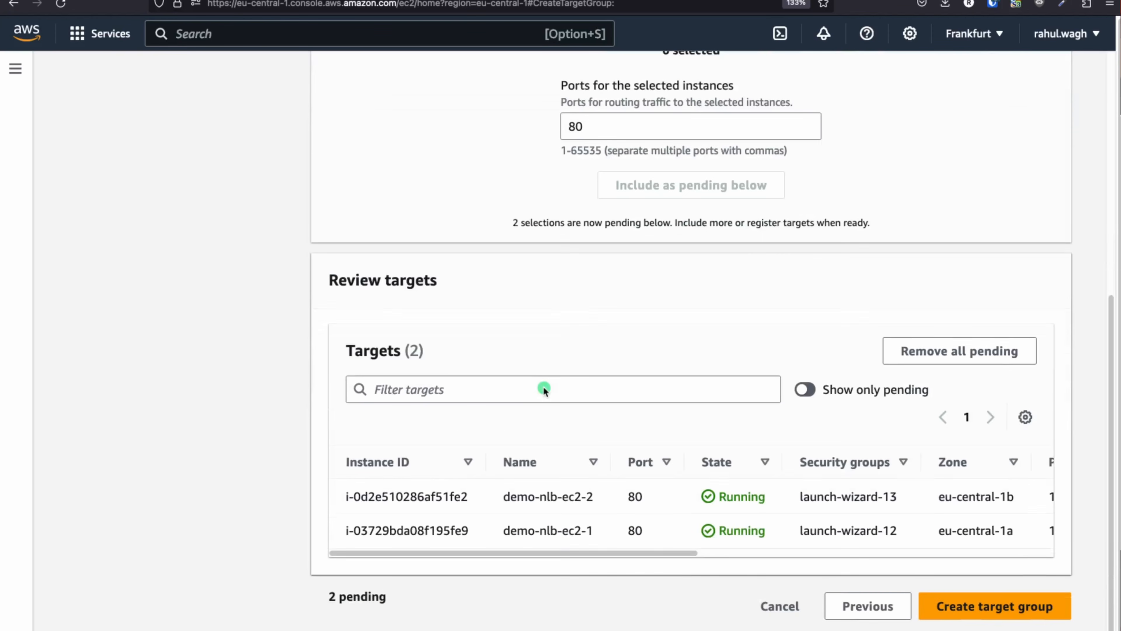
left_click(967, 605)
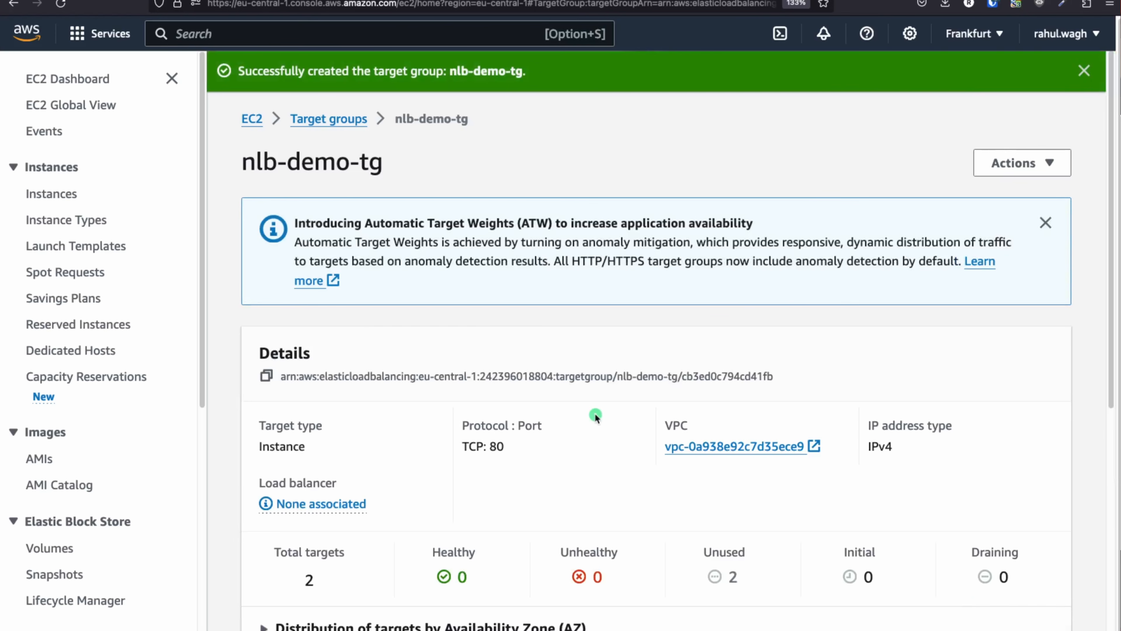
scroll(594, 415, "down", 2)
scroll(595, 417, "up", 2)
left_click(343, 118)
Step through the Networking Setup slide to show EC2, ALB and NLB arrows into the Target Group
key("super+Tab")
key("super+Tab")
key("super+Tab")
key("super+Tab")
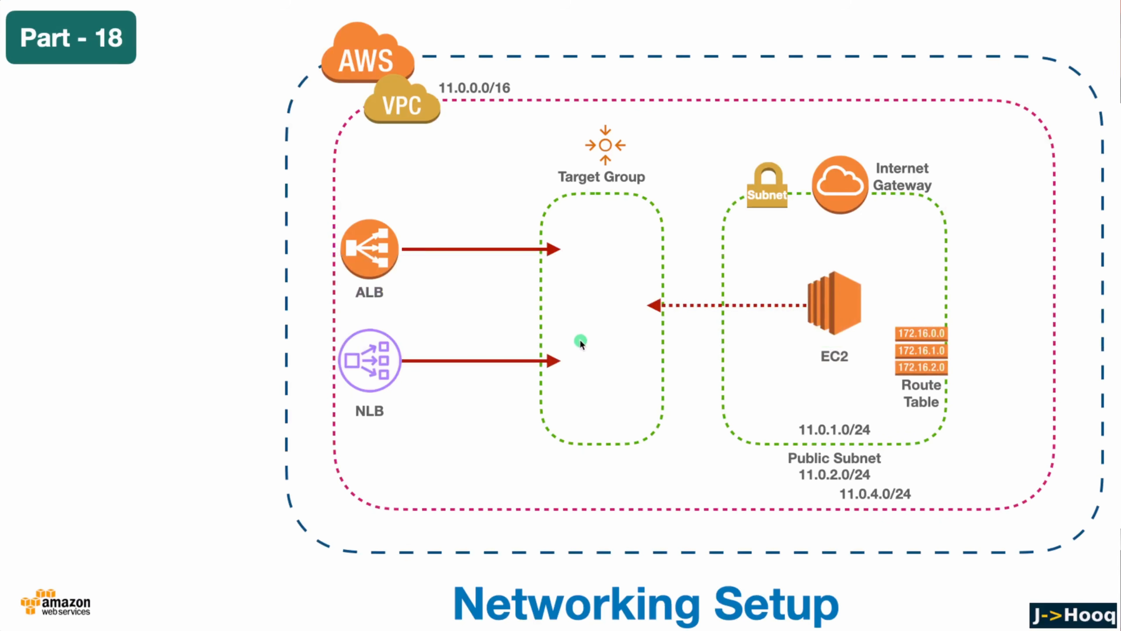
key("Right")
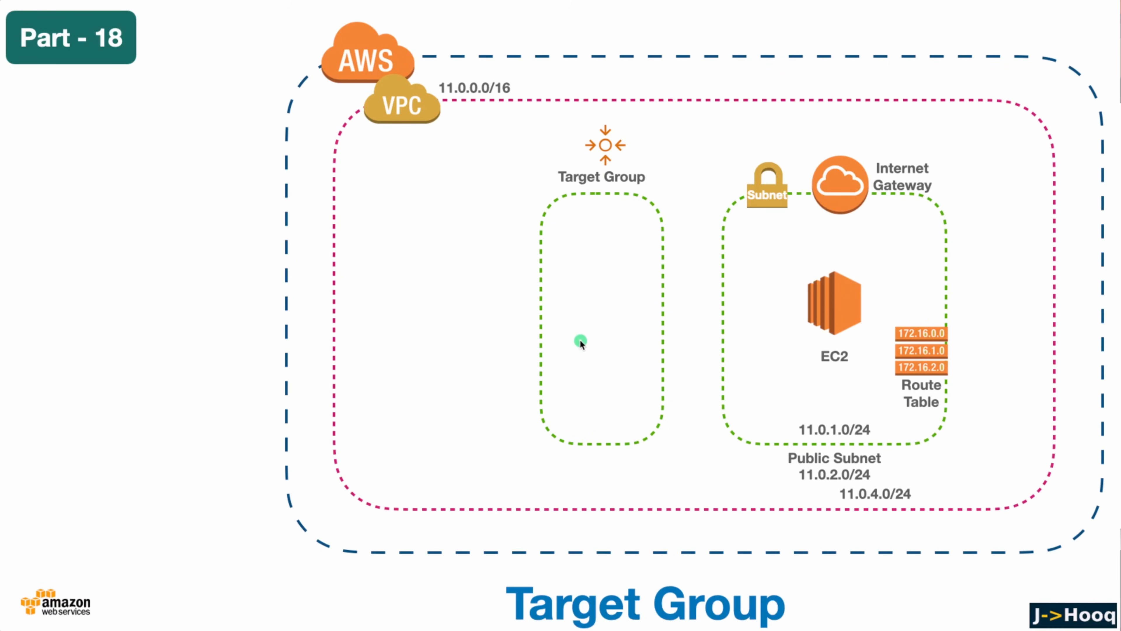
key("Right")
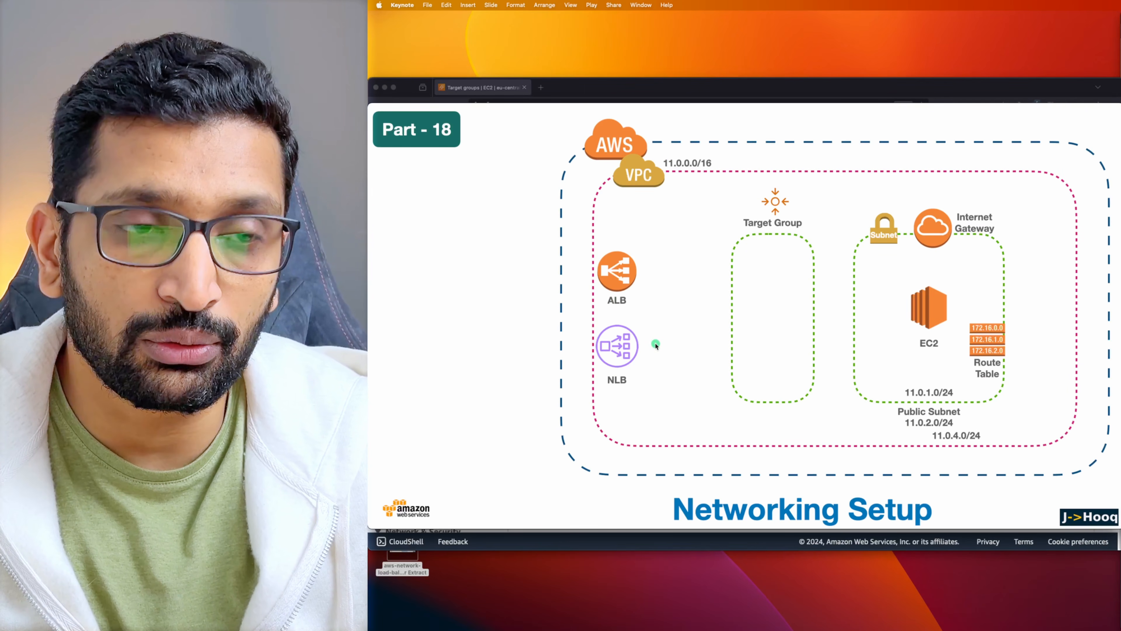
left_click(663, 327)
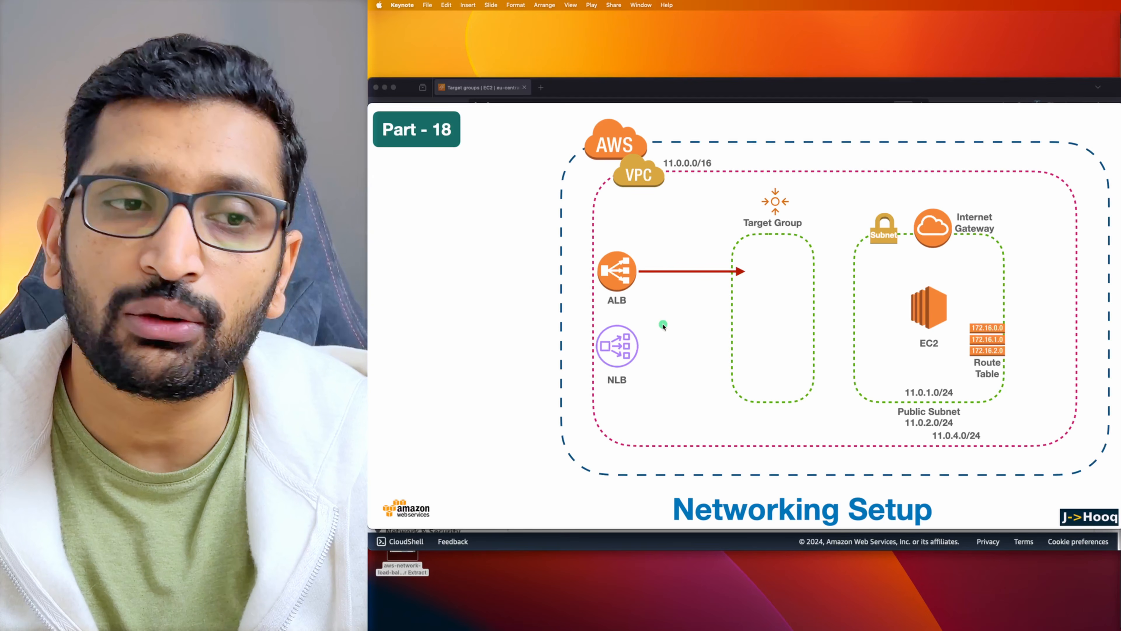
left_click(663, 327)
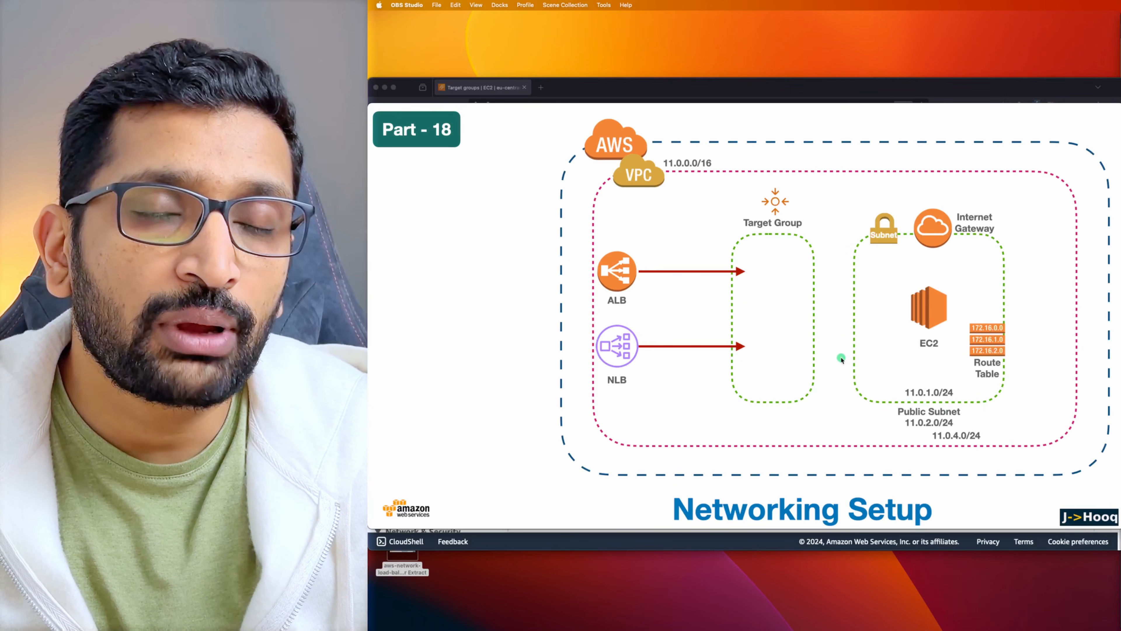
key("super+Tab")
key("super+Tab")
key("super+Tab")
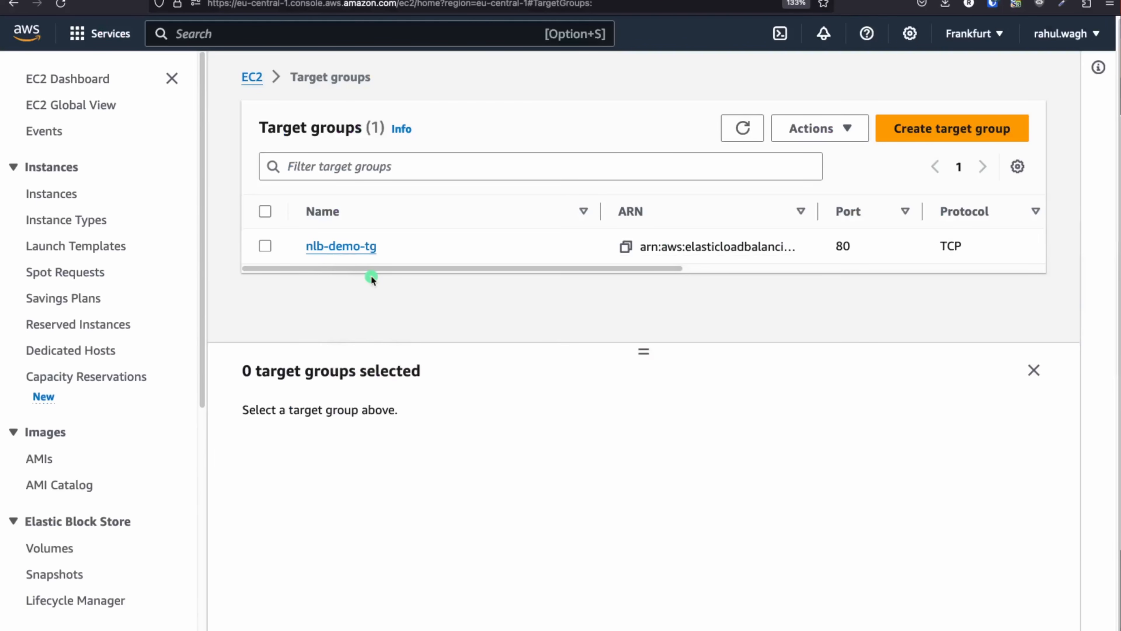
Go to EC2 Load balancers and start a new one, comparing Application, Network and Gateway types
left_click(80, 78)
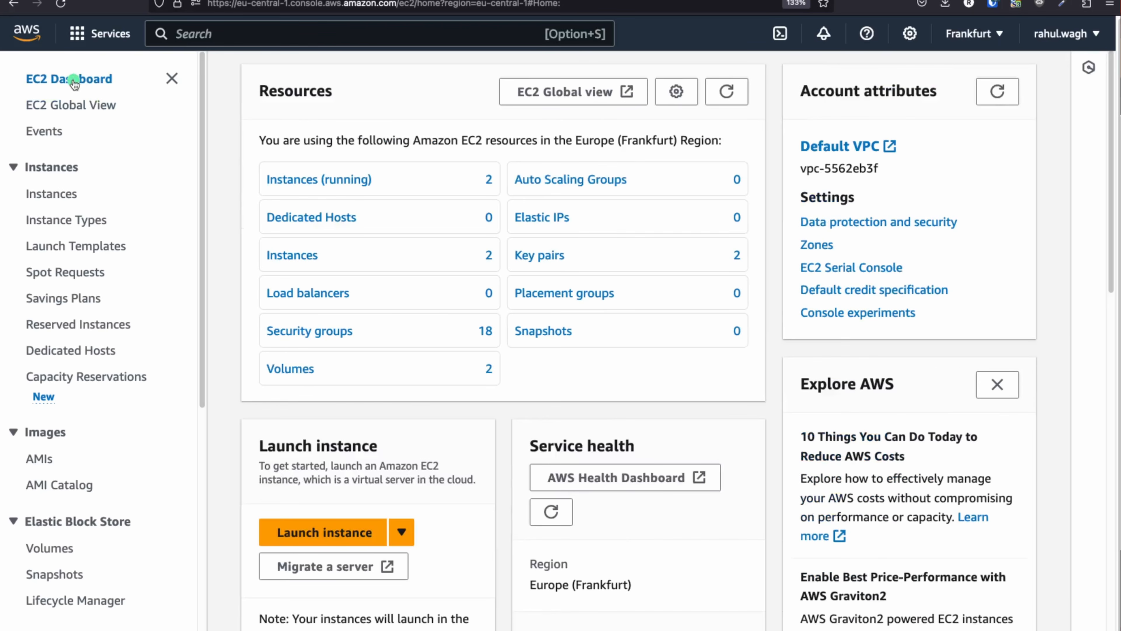
scroll(94, 254, "down", 7)
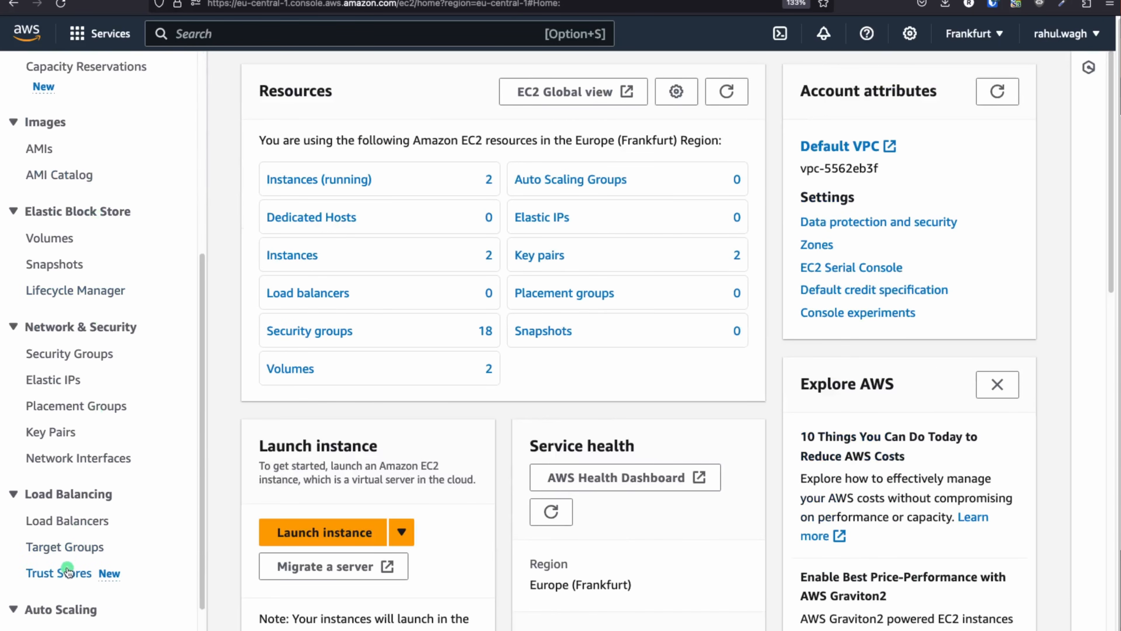
scroll(66, 572, "down", 1)
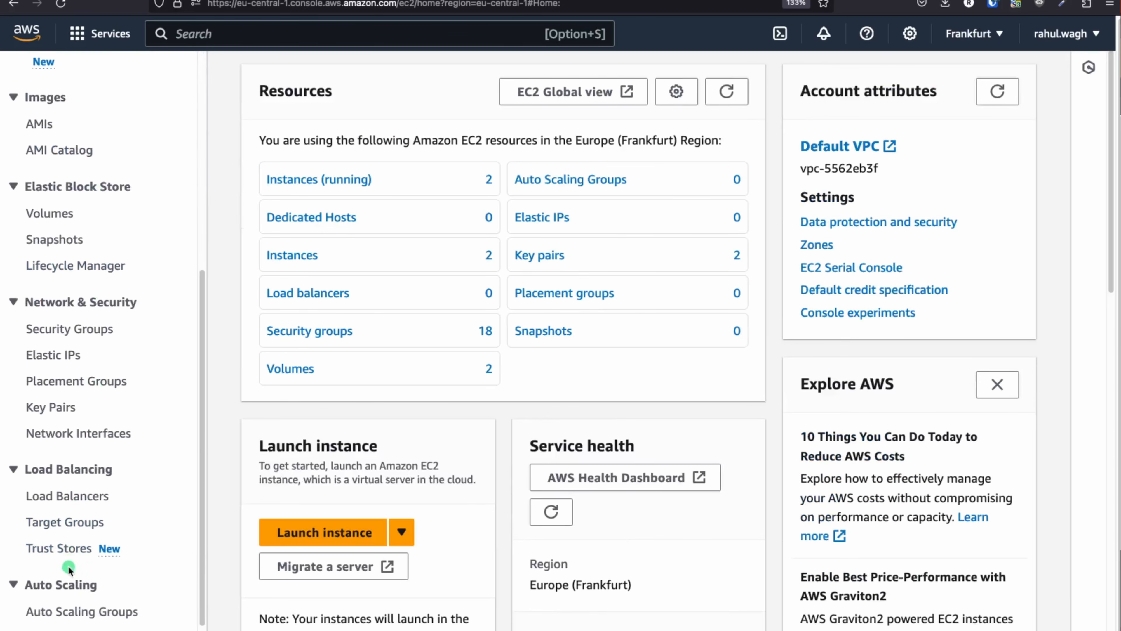
left_click(67, 497)
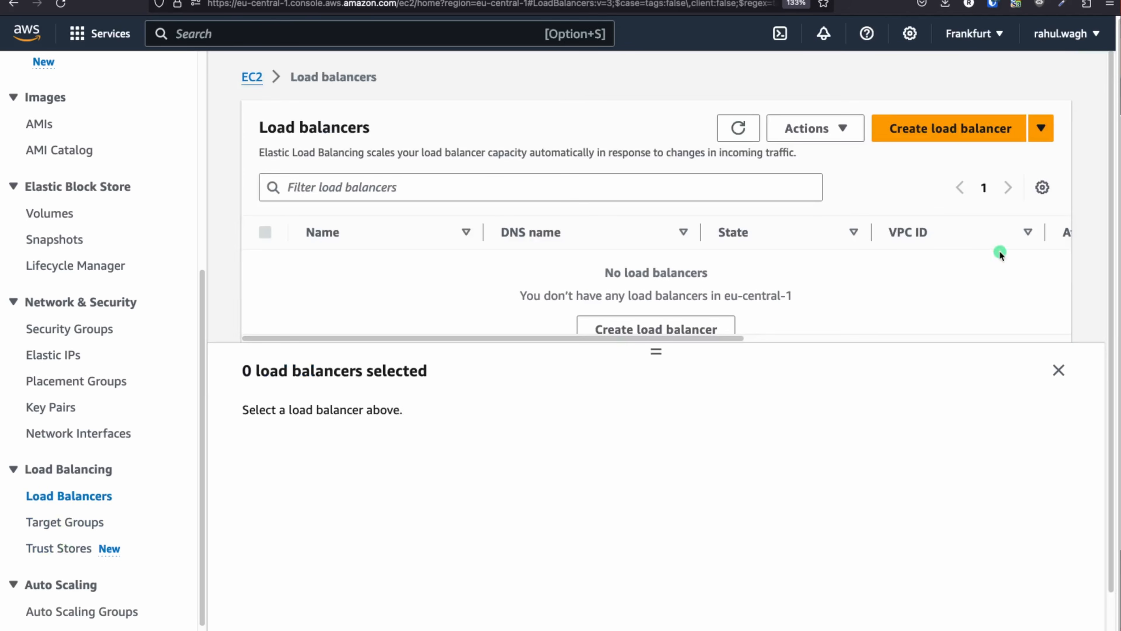
left_click(928, 125)
scroll(446, 256, "down", 2)
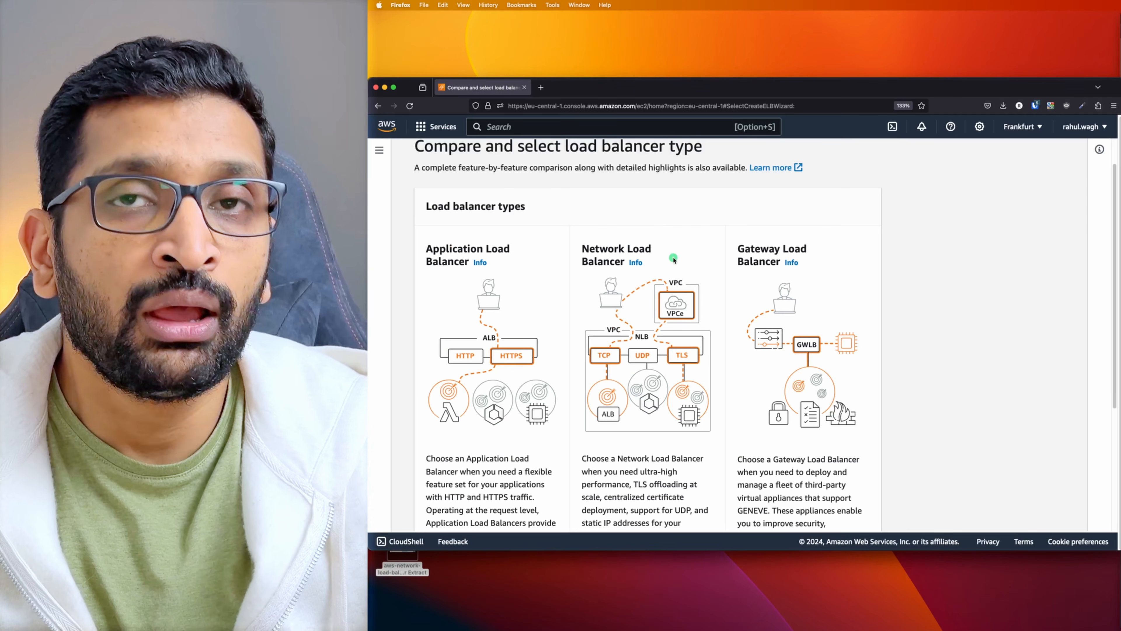
left_click_drag(441, 237, 502, 264)
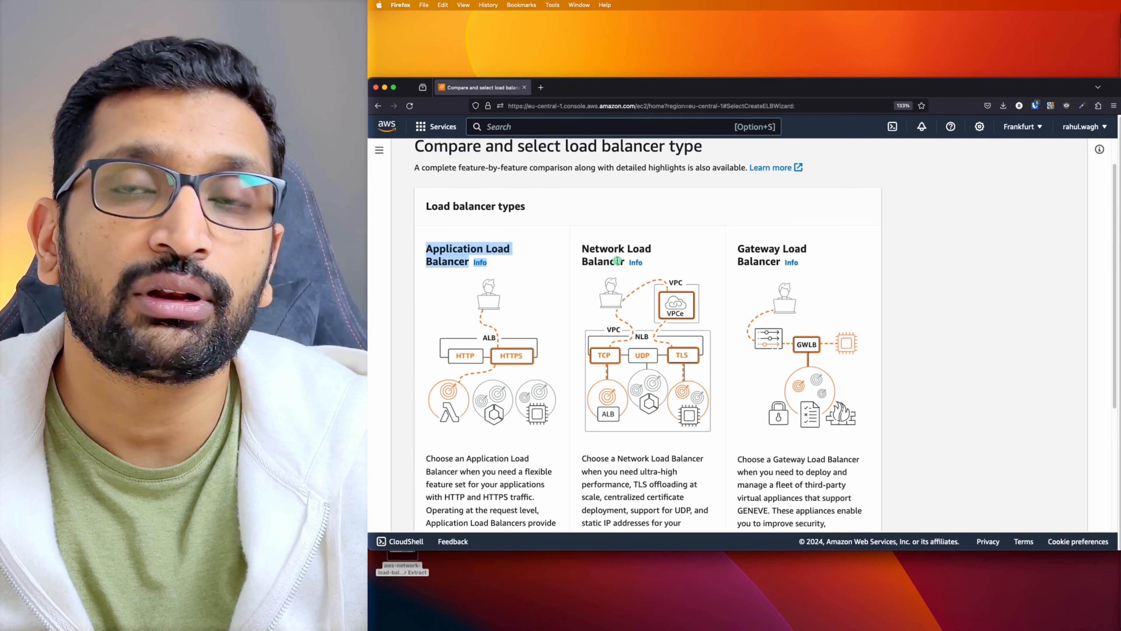
scroll(617, 262, "down", 5)
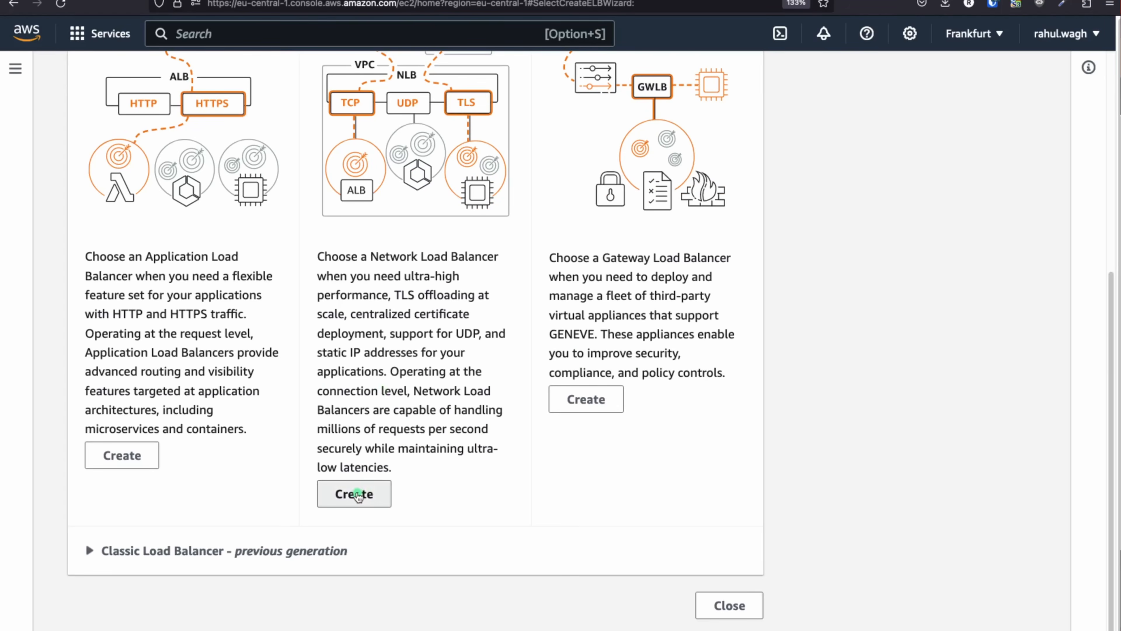
Start a Network Load Balancer named demo-network-loadbalancer in the demo-nlb-vpc VPC
left_click(606, 435)
scroll(444, 358, "down", 5)
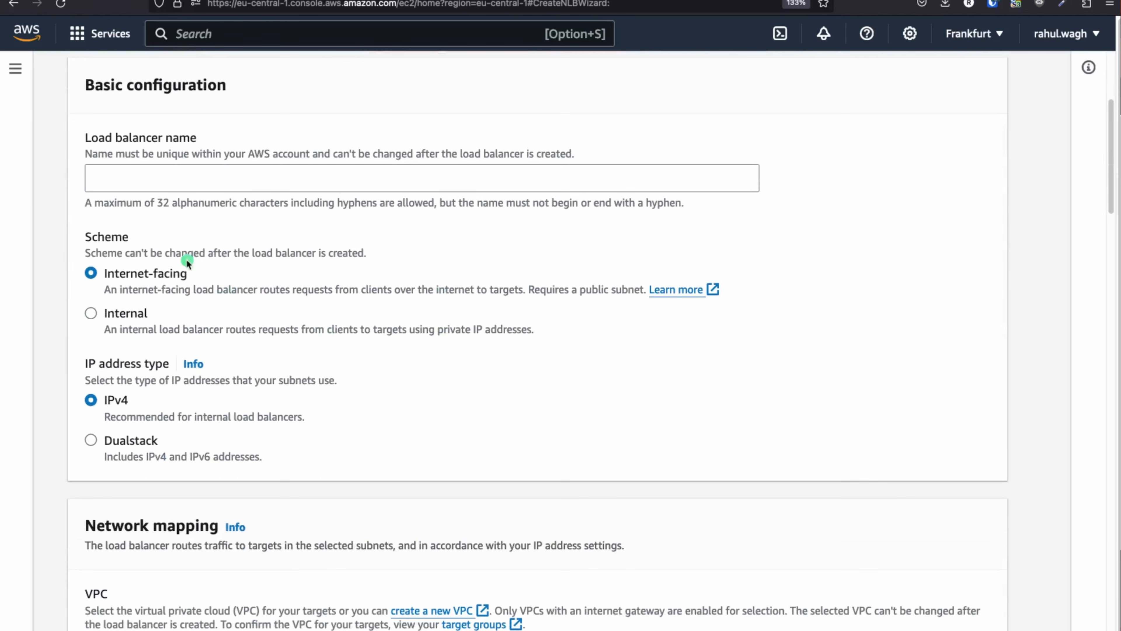
left_click(143, 187)
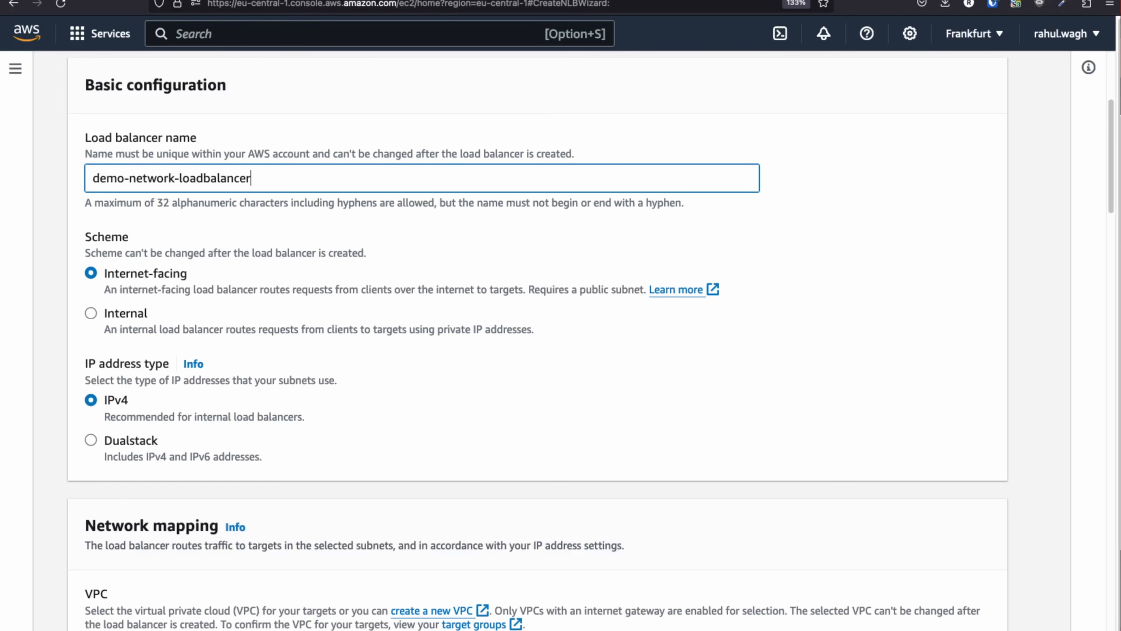
scroll(120, 423, "down", 3)
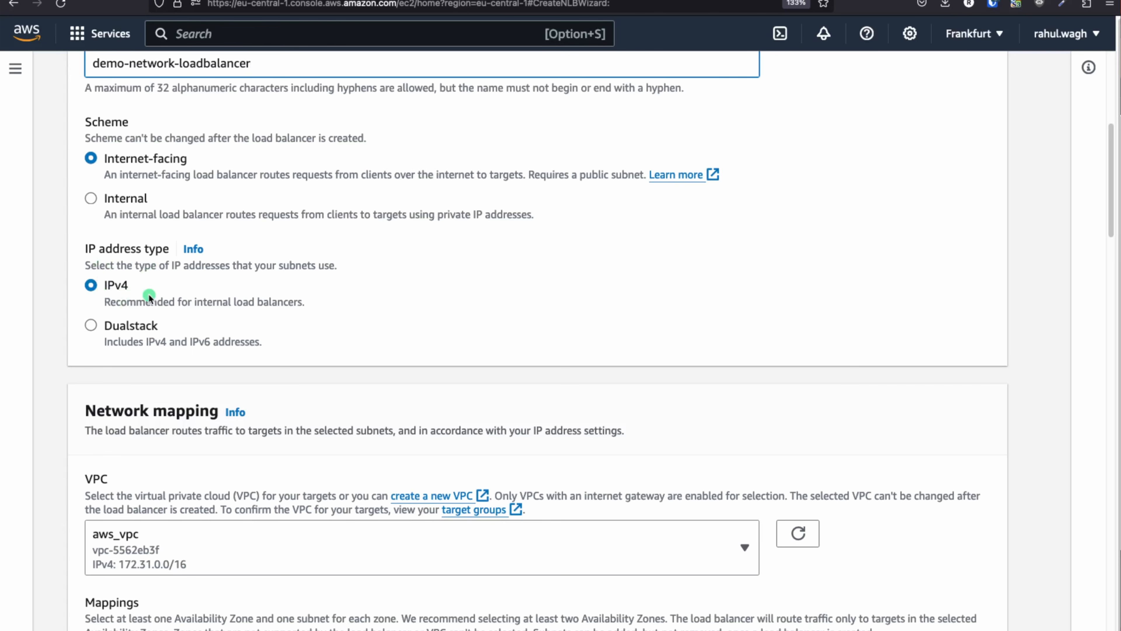
scroll(250, 312, "down", 6)
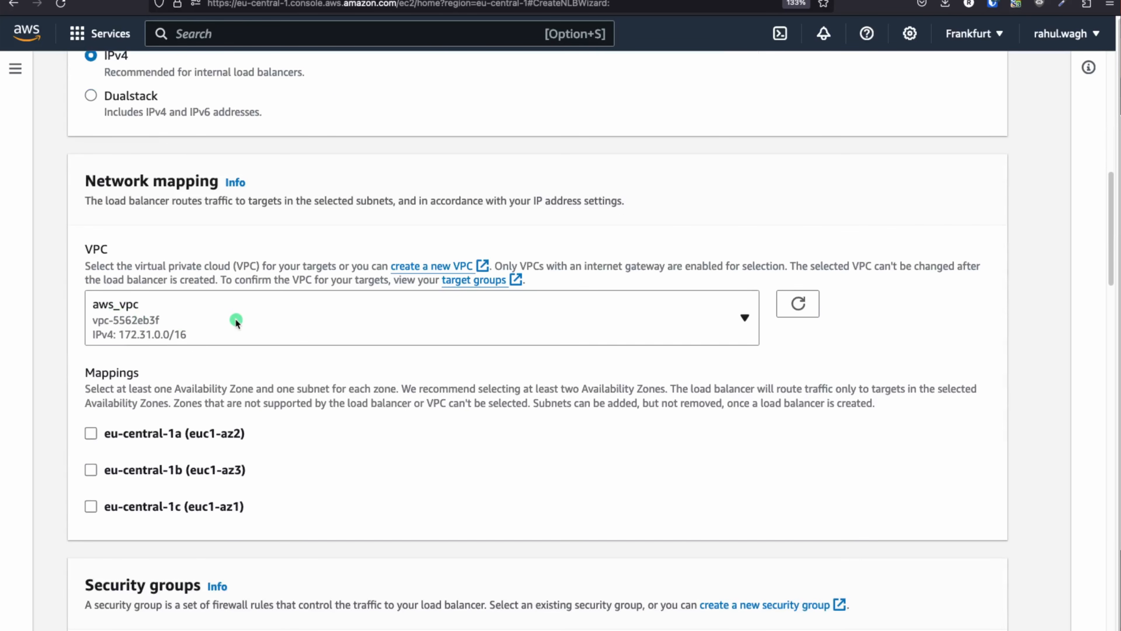
left_click(234, 320)
left_click(168, 455)
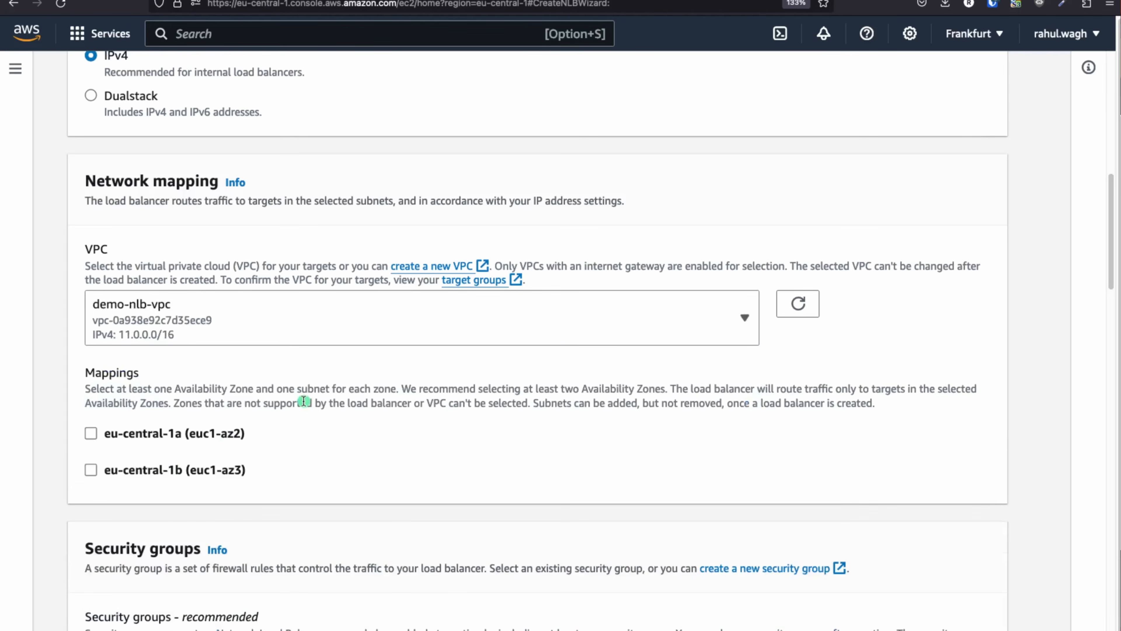
Map eu-central-1a and eu-central-1b to demo-nlb-public-subnet-1a and demo-nlb-public-subnet-1b
scroll(309, 384, "down", 2)
scroll(322, 367, "down", 3)
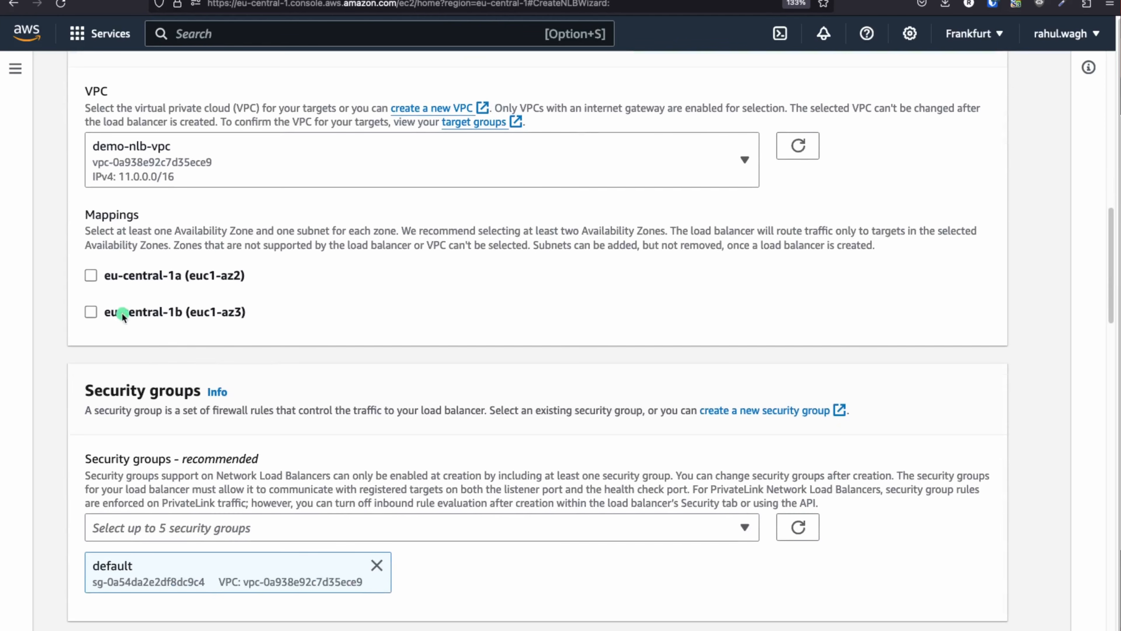
left_click(91, 275)
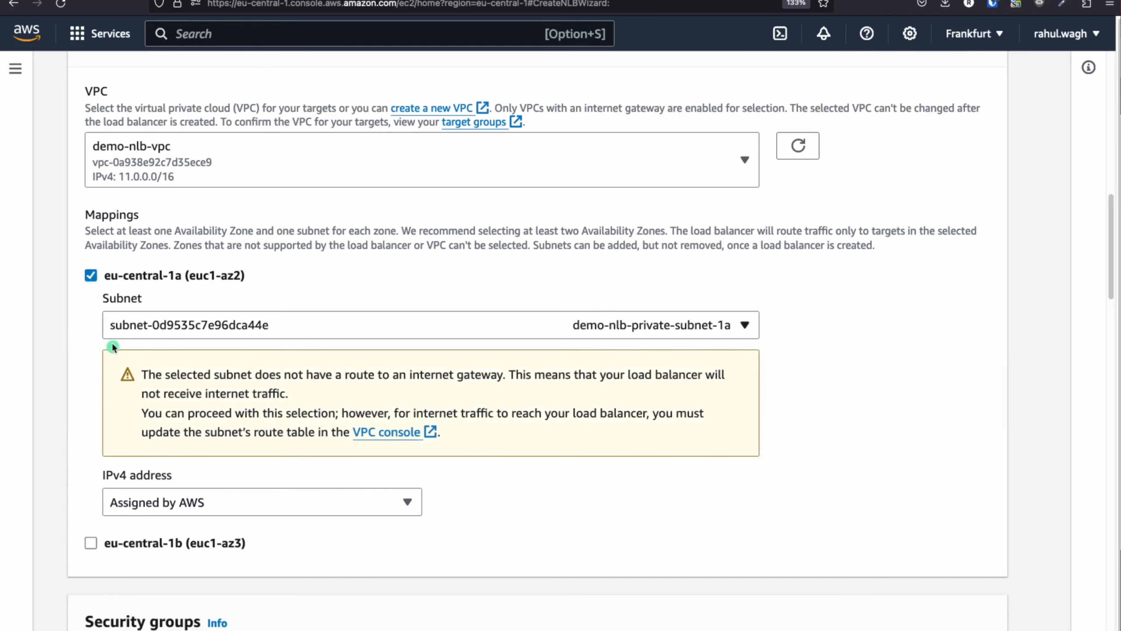
left_click(648, 325)
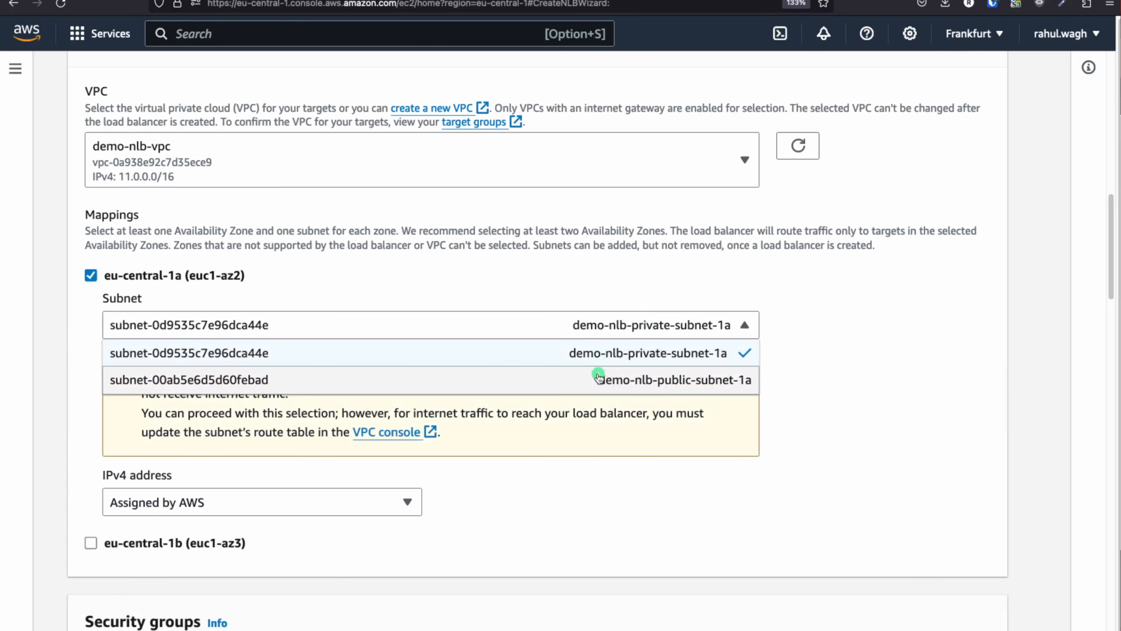
left_click(641, 374)
scroll(102, 374, "down", 2)
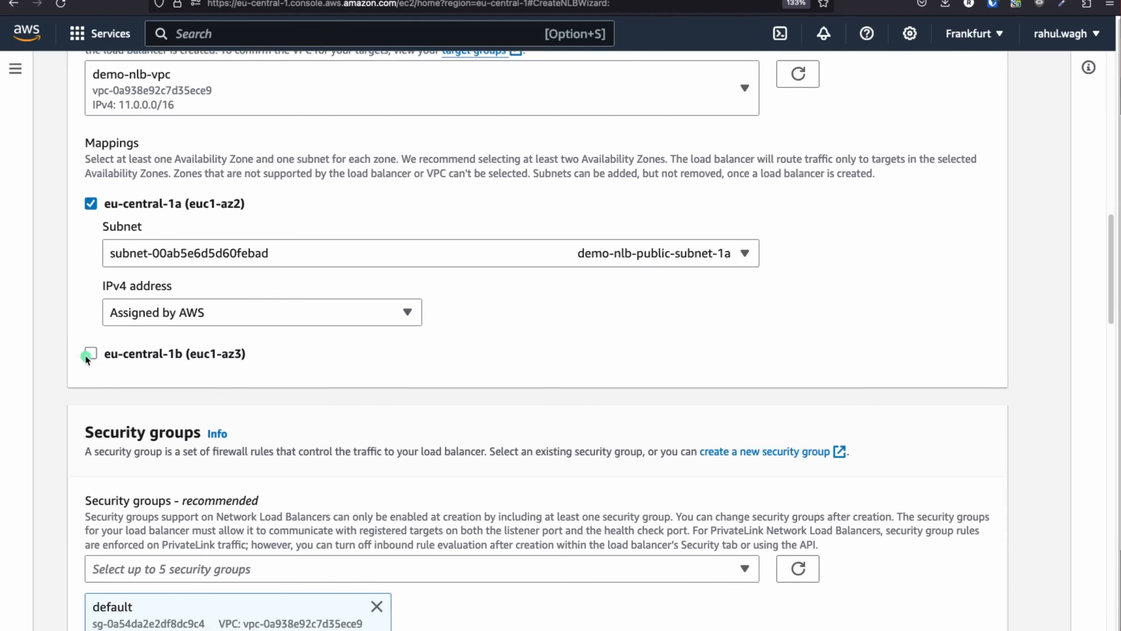
left_click(87, 356)
left_click(490, 400)
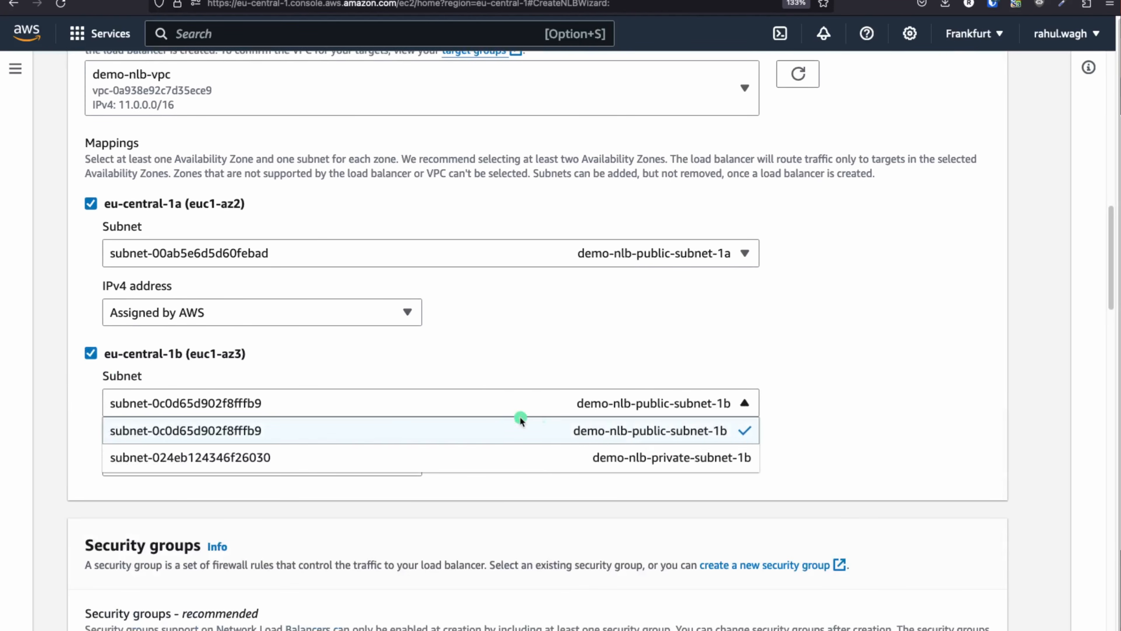
left_click(625, 441)
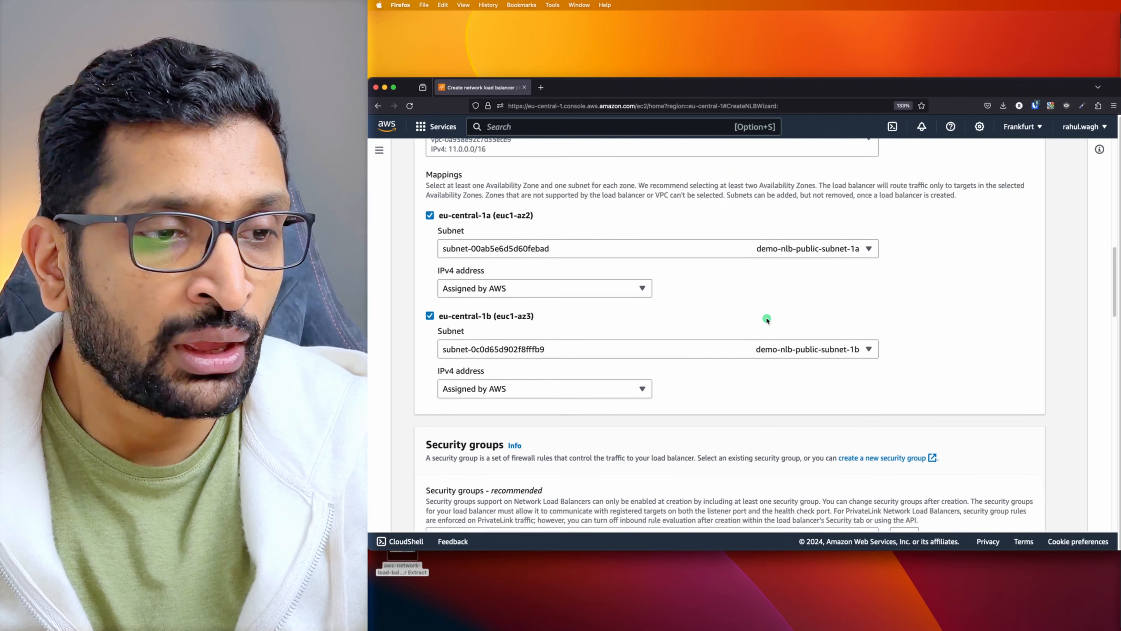
scroll(593, 321, "down", 3)
scroll(767, 318, "down", 3)
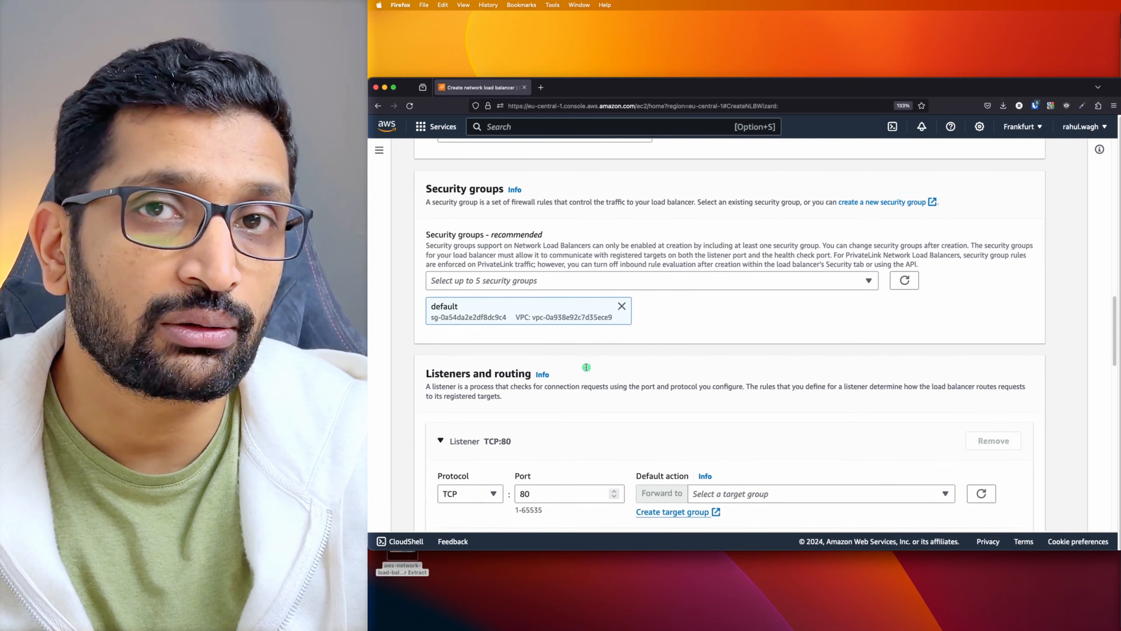
Advance the Networking Setup slide to show the traffic paths
scroll(587, 367, "down", 3)
scroll(586, 367, "down", 5)
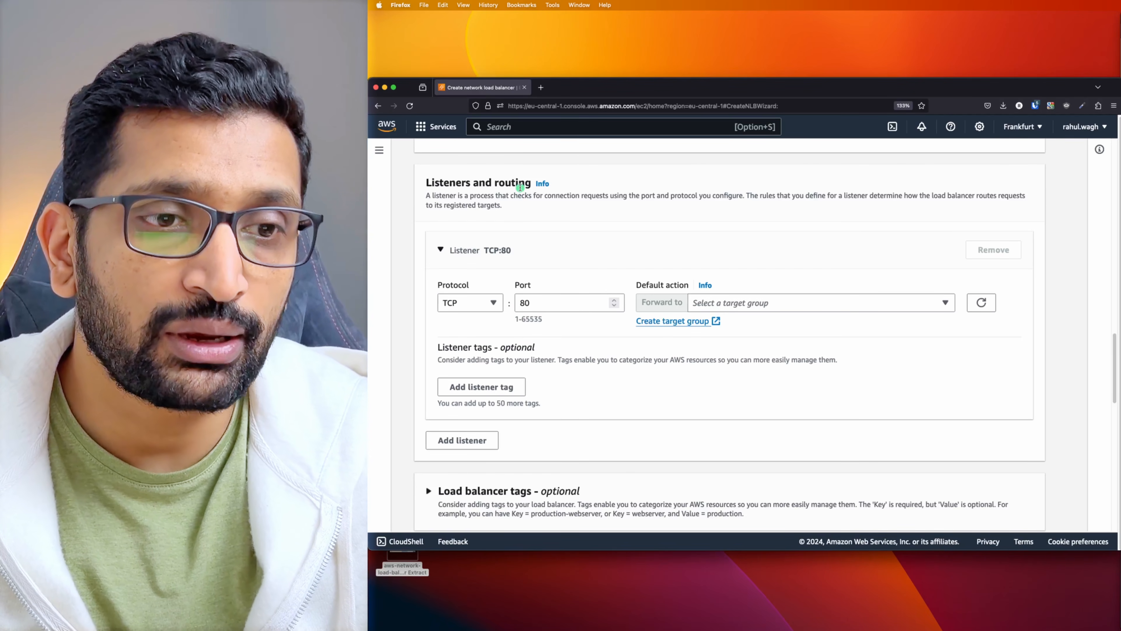
key("super+Tab")
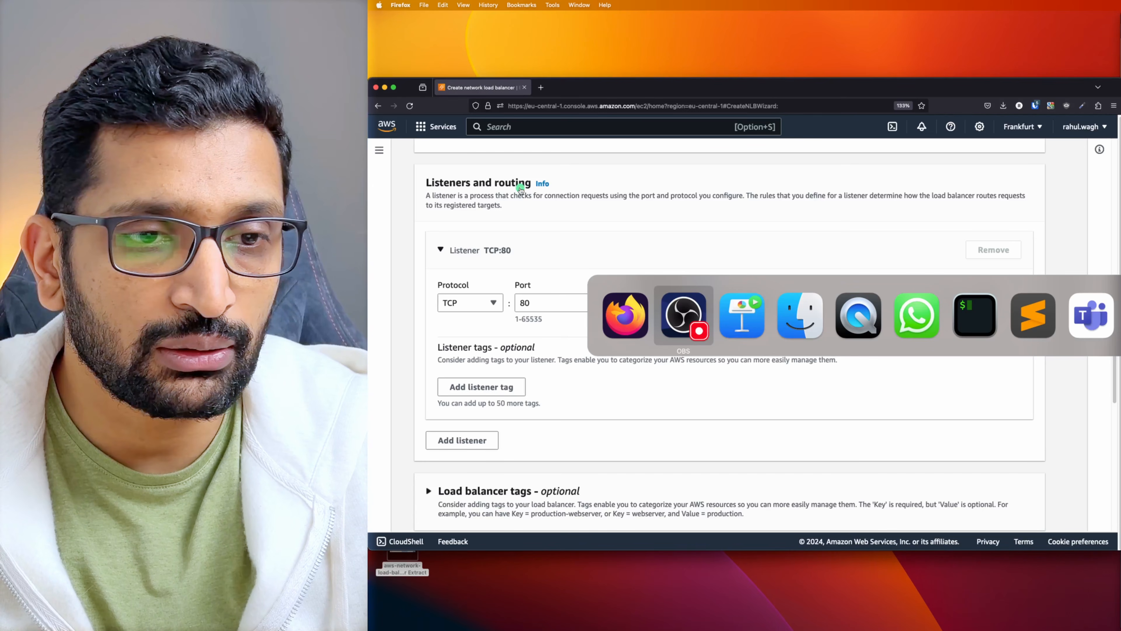
key("super+Tab")
key("Right")
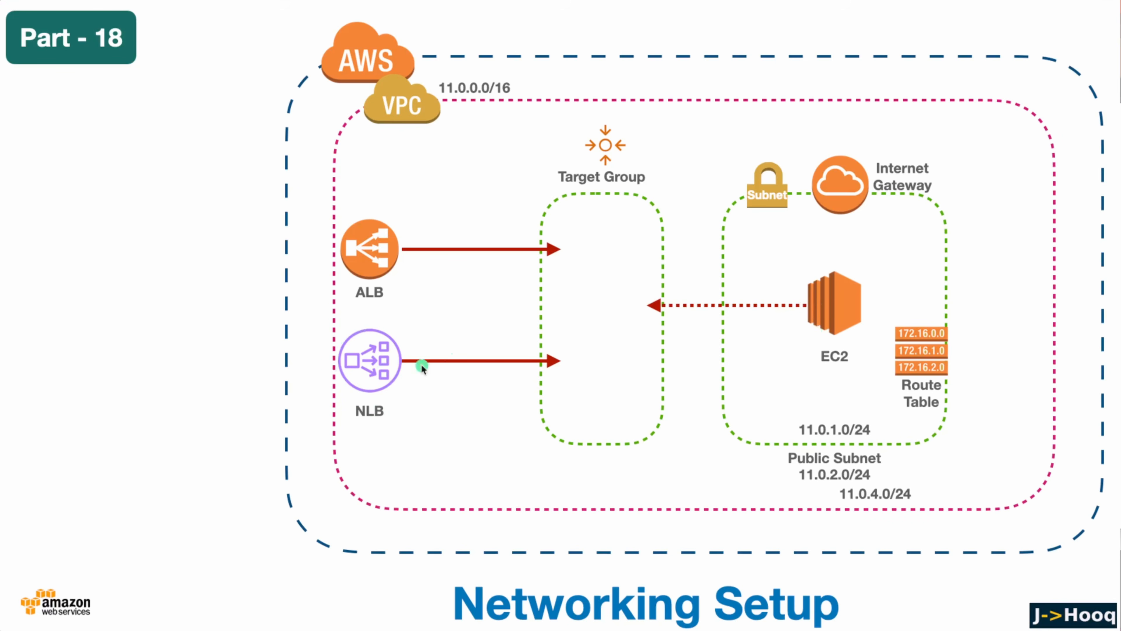
key("super+Tab")
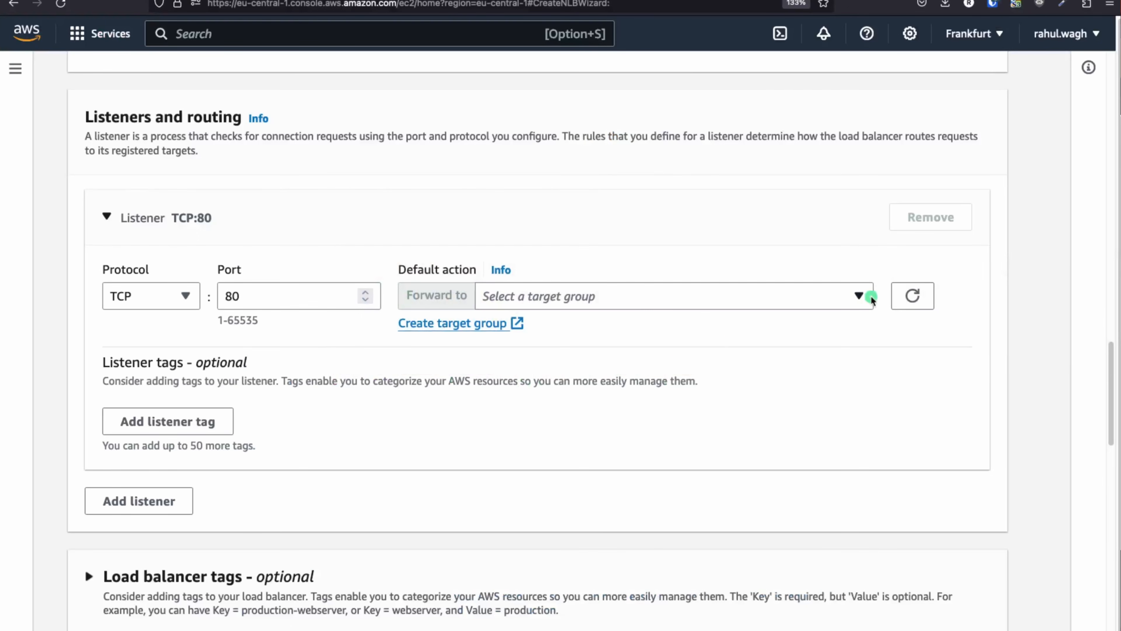
Forward the TCP:80 listener to nlb-demo-tg and create the load balancer
left_click(859, 294)
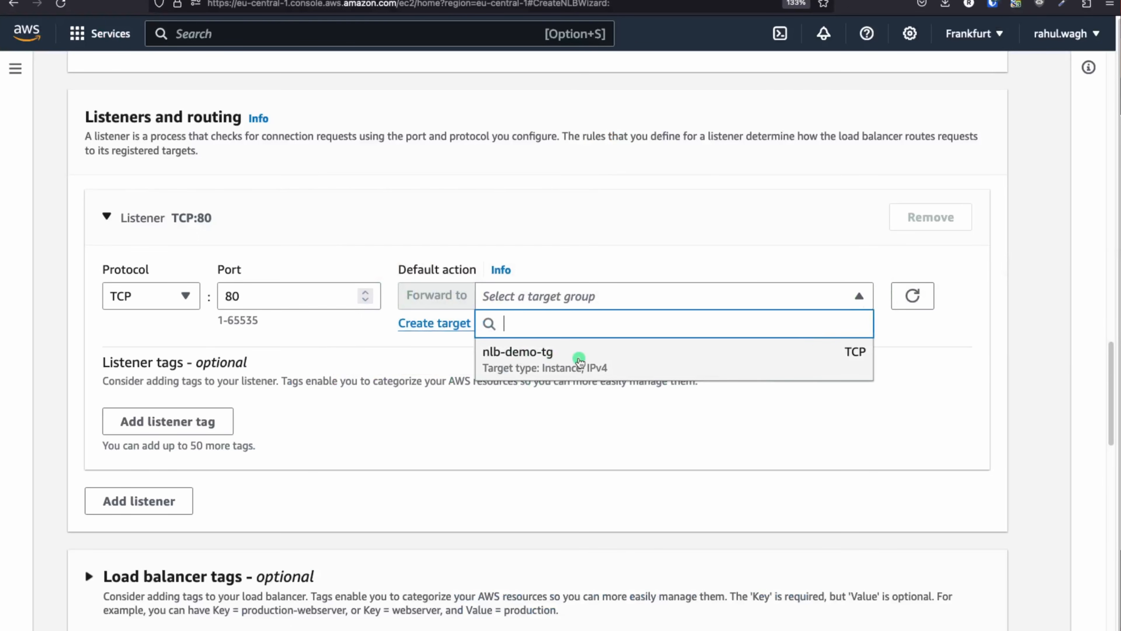
left_click(558, 361)
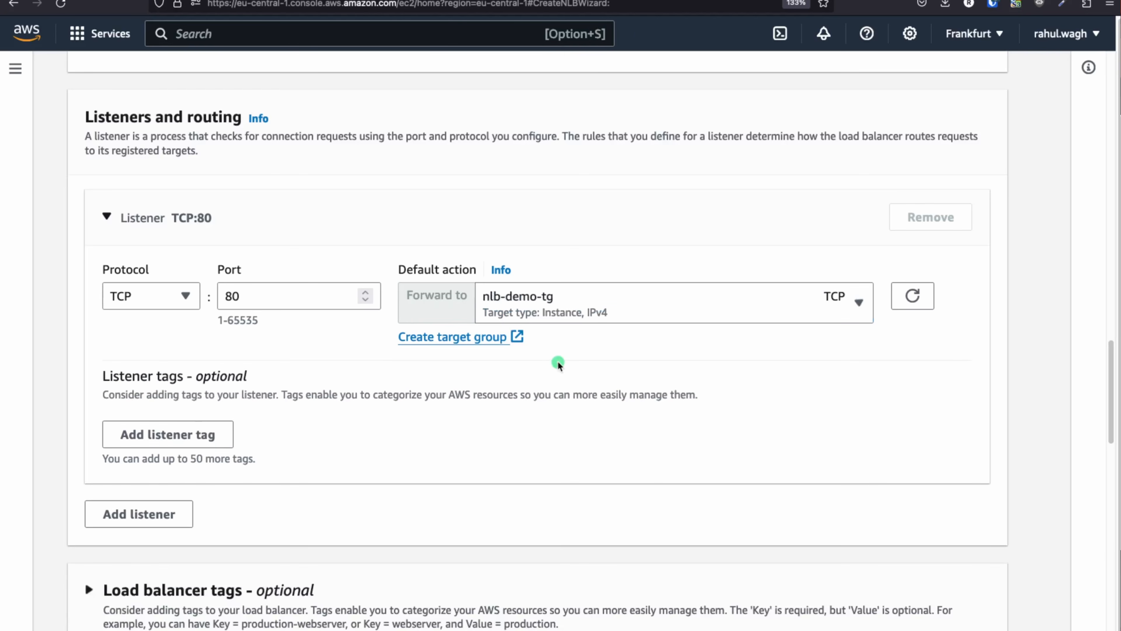
scroll(552, 402, "down", 6)
scroll(549, 418, "down", 6)
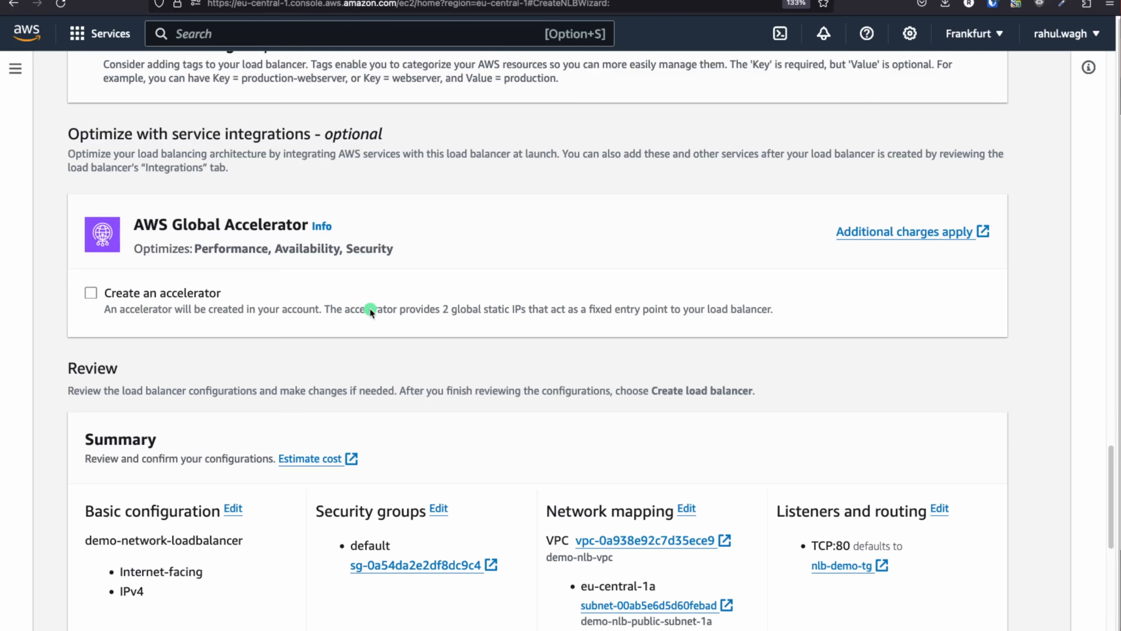
scroll(370, 308, "down", 5)
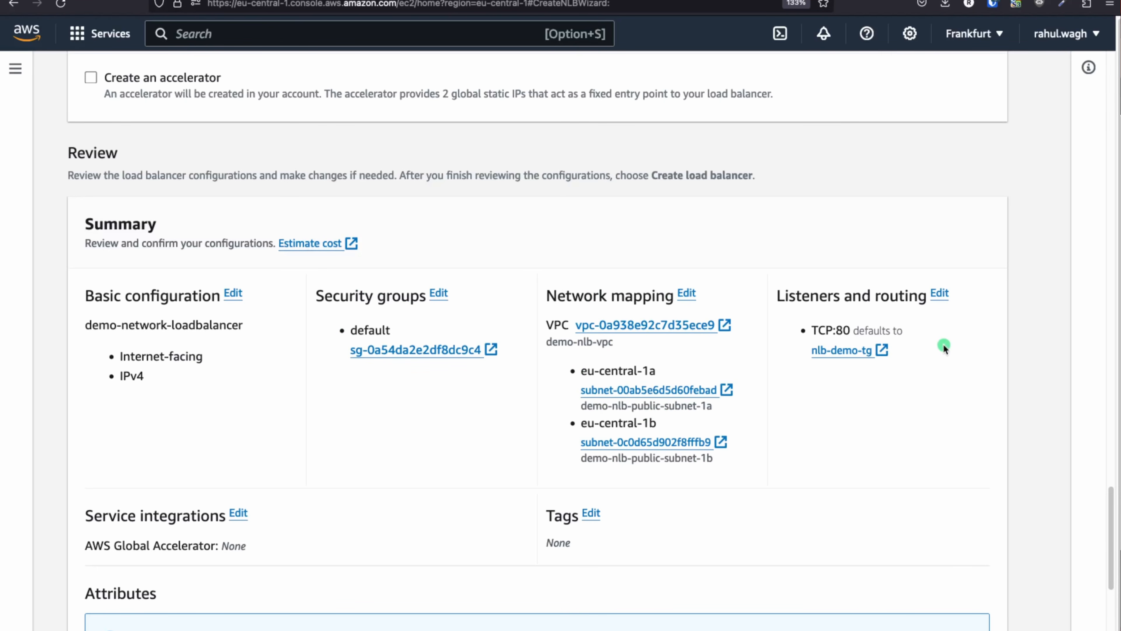
scroll(521, 352, "down", 5)
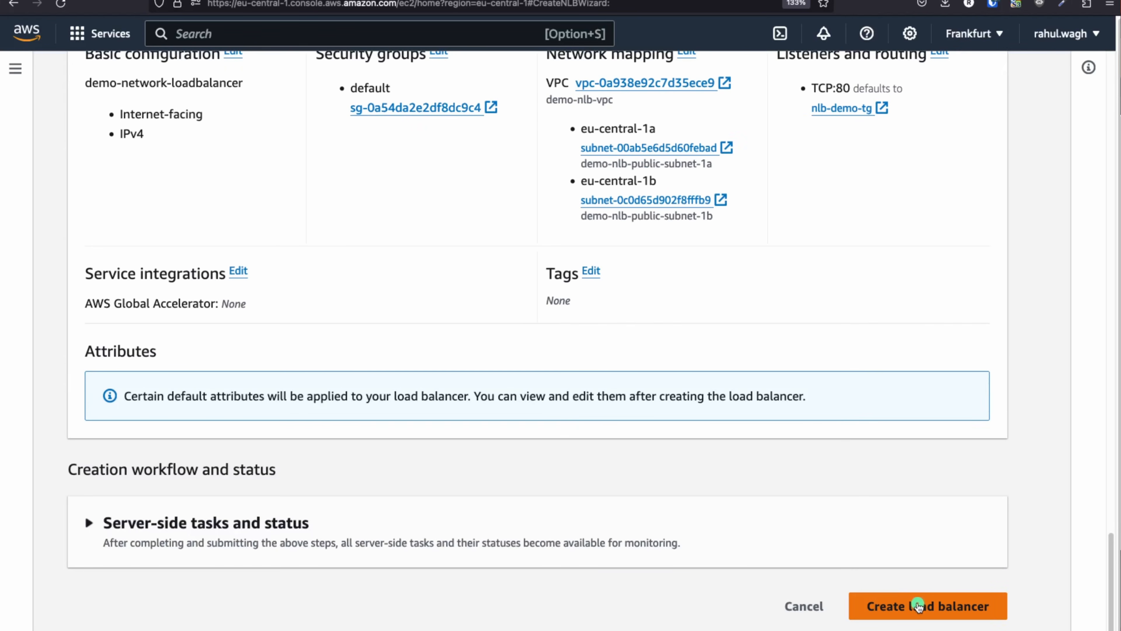
left_click(918, 606)
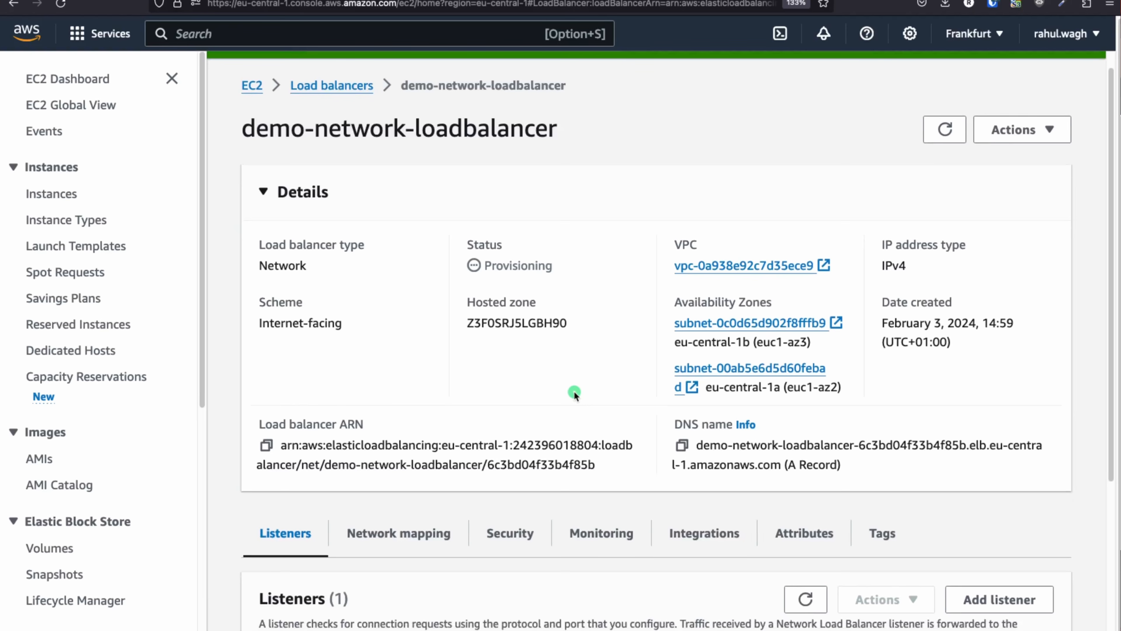
Return to the load balancers list and wait for demo-network-loadbalancer to show Active
left_click(330, 90)
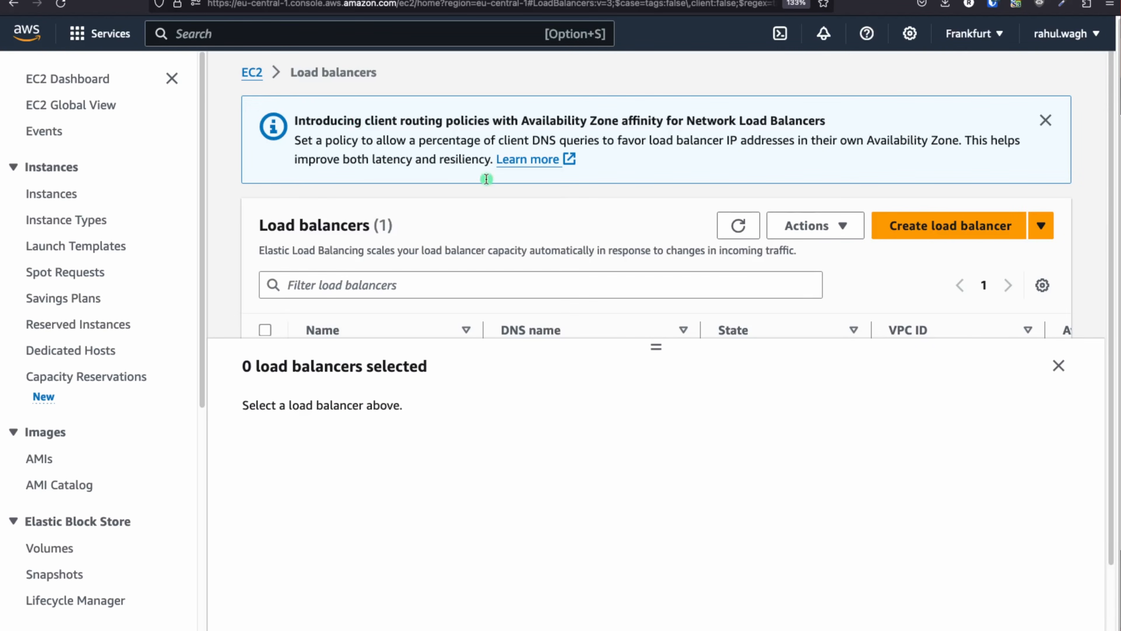
left_click(1059, 366)
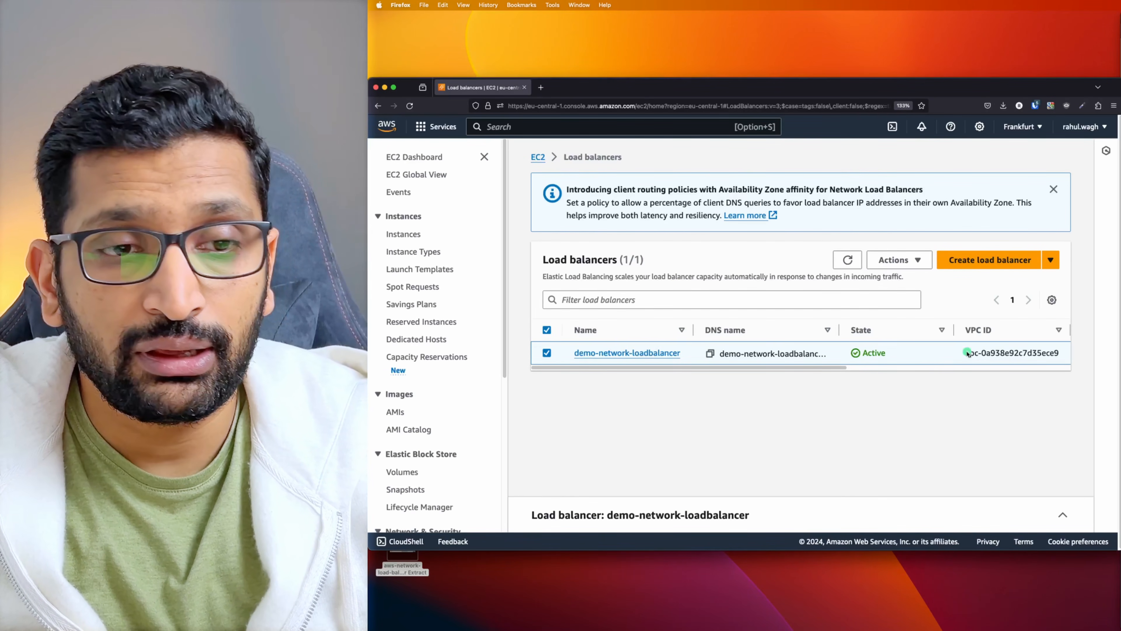
Copy demo-network-loadbalancer's DNS name and load it in a new browser tab
left_click_drag(895, 351, 824, 349)
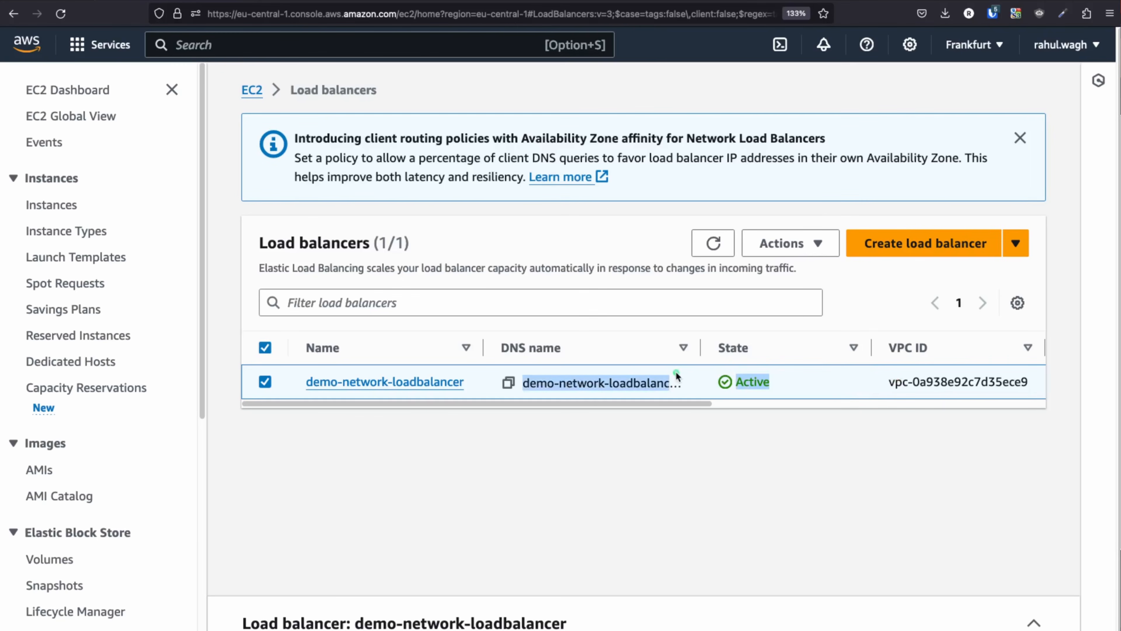
left_click(470, 455)
left_click(339, 382)
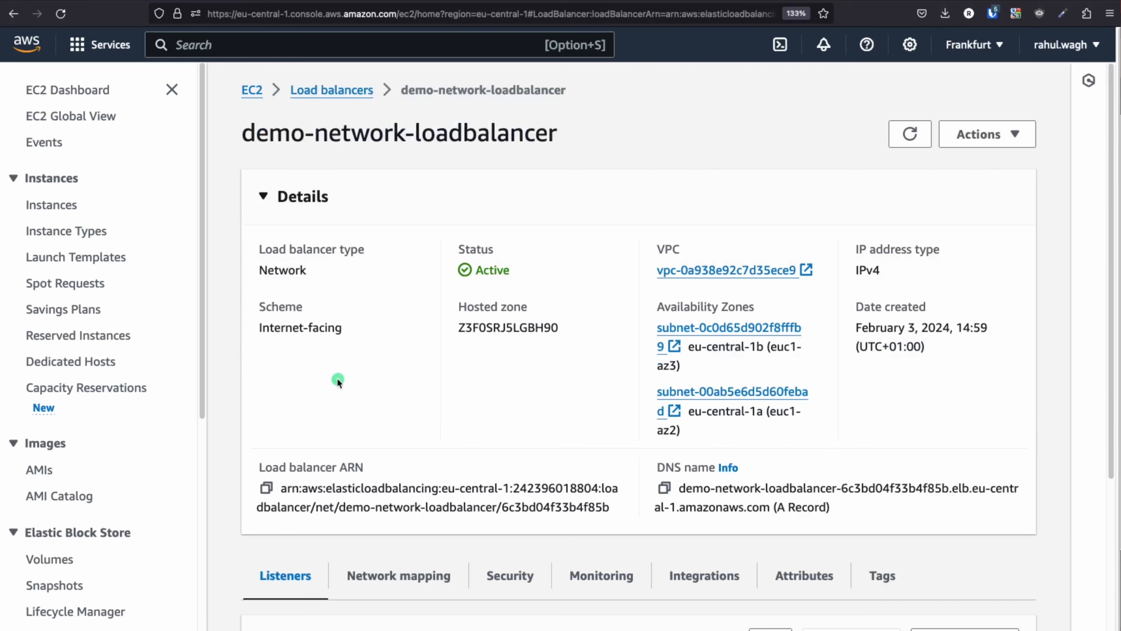
scroll(526, 420, "down", 3)
left_click(662, 360)
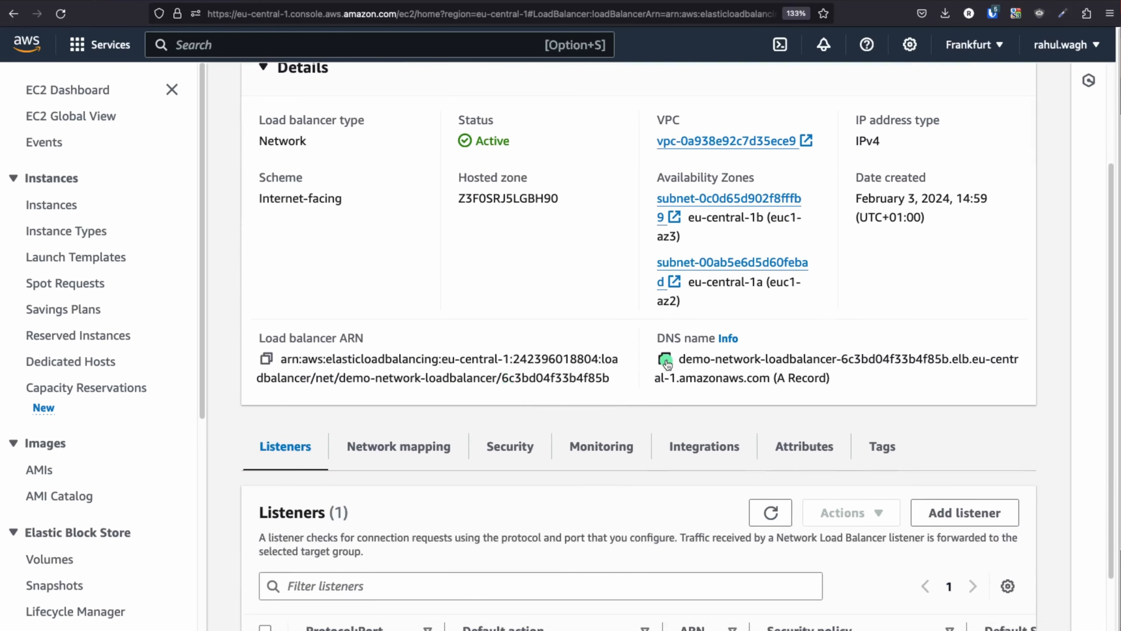
key("super+t")
key("super+v")
key("Return")
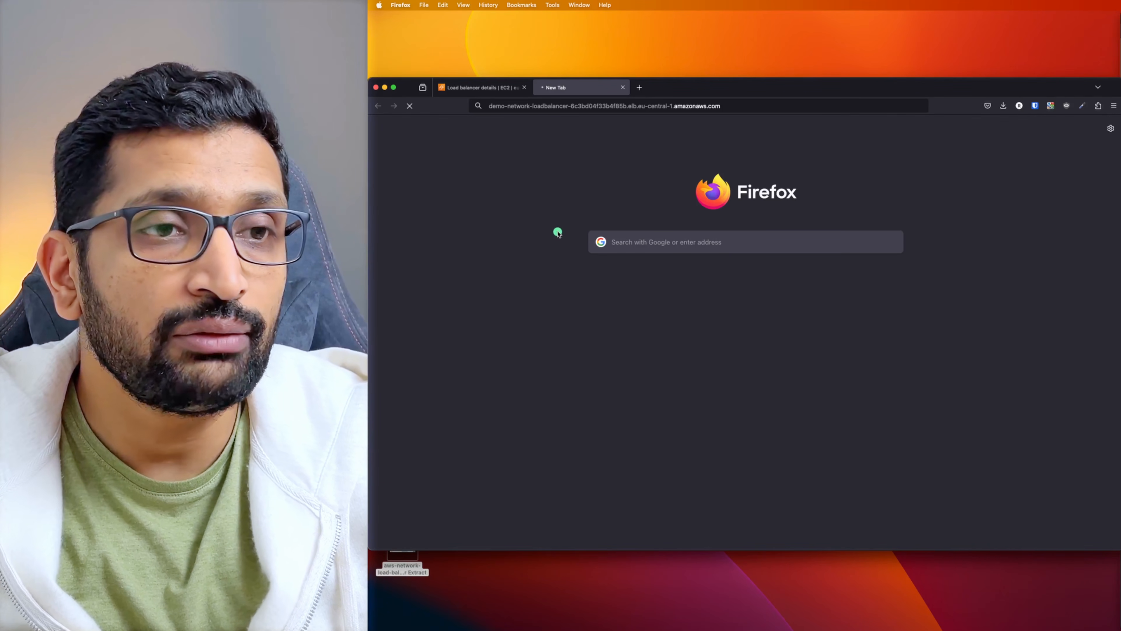
Open the load balancer's security group sg-0a54da2e2df8dc9c4 and edit its inbound rules
left_click(464, 89)
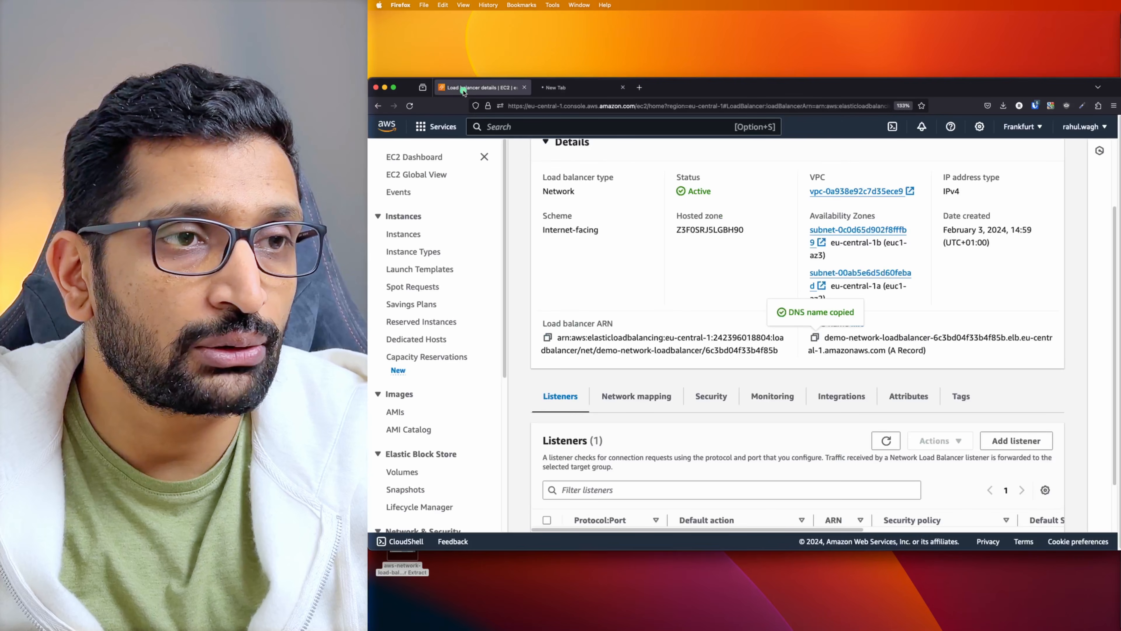
scroll(666, 266, "down", 3)
left_click(714, 338)
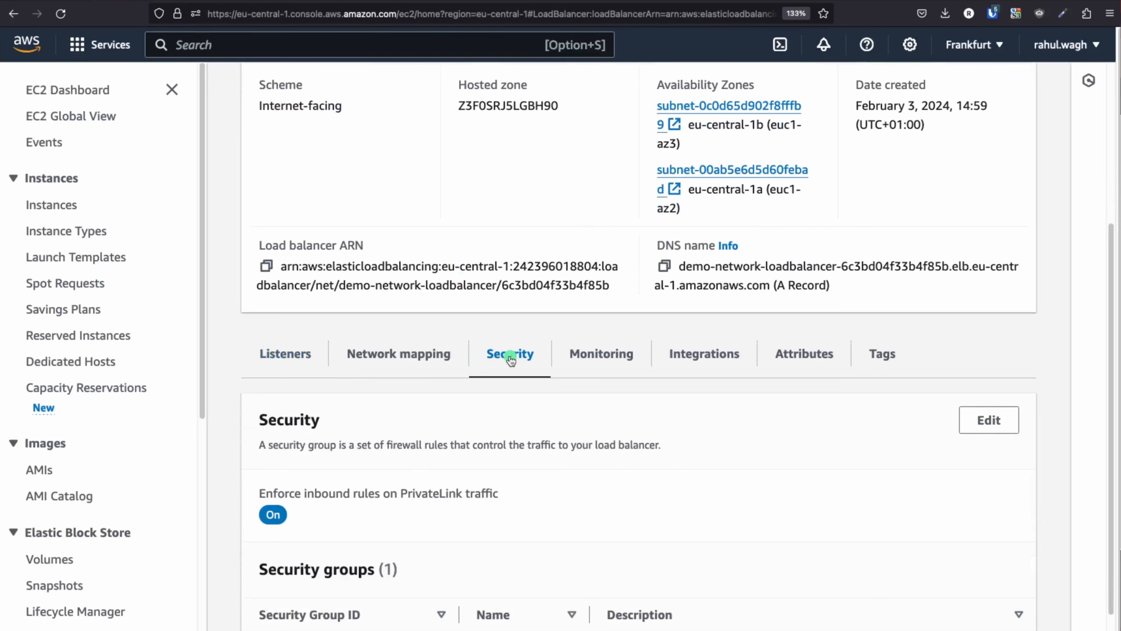
scroll(510, 361, "down", 1)
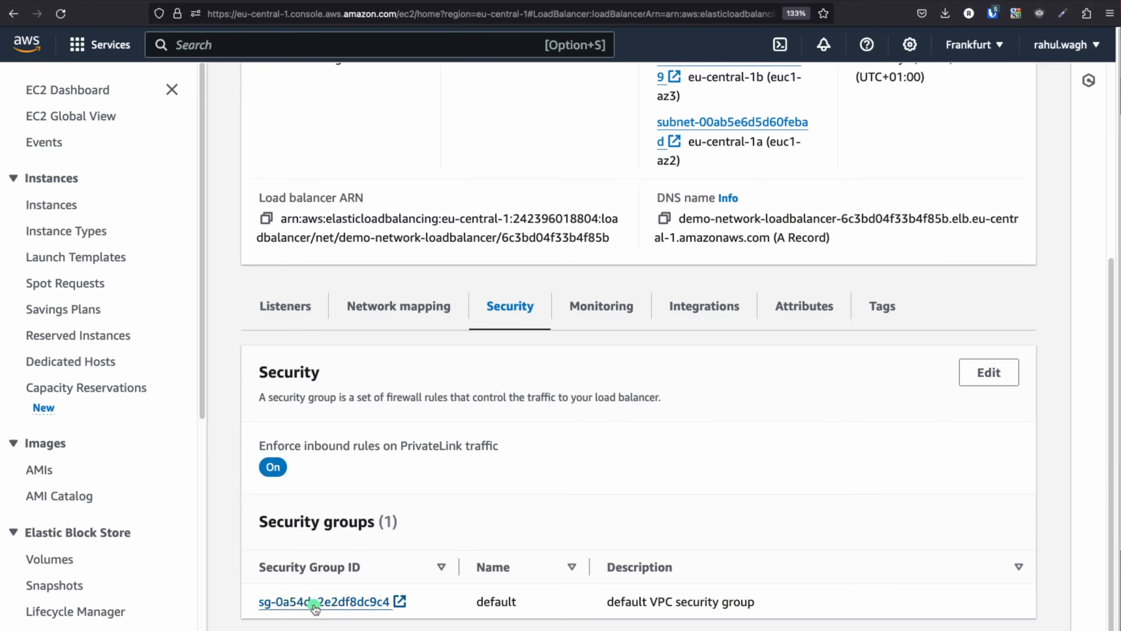
left_click(317, 603)
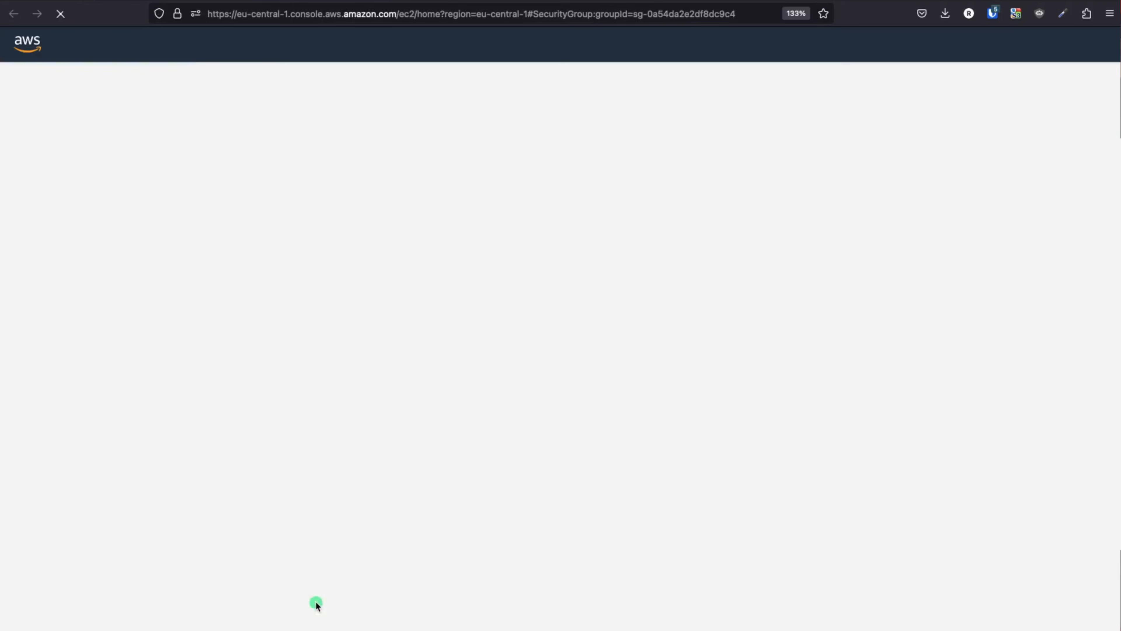
scroll(729, 386, "down", 1)
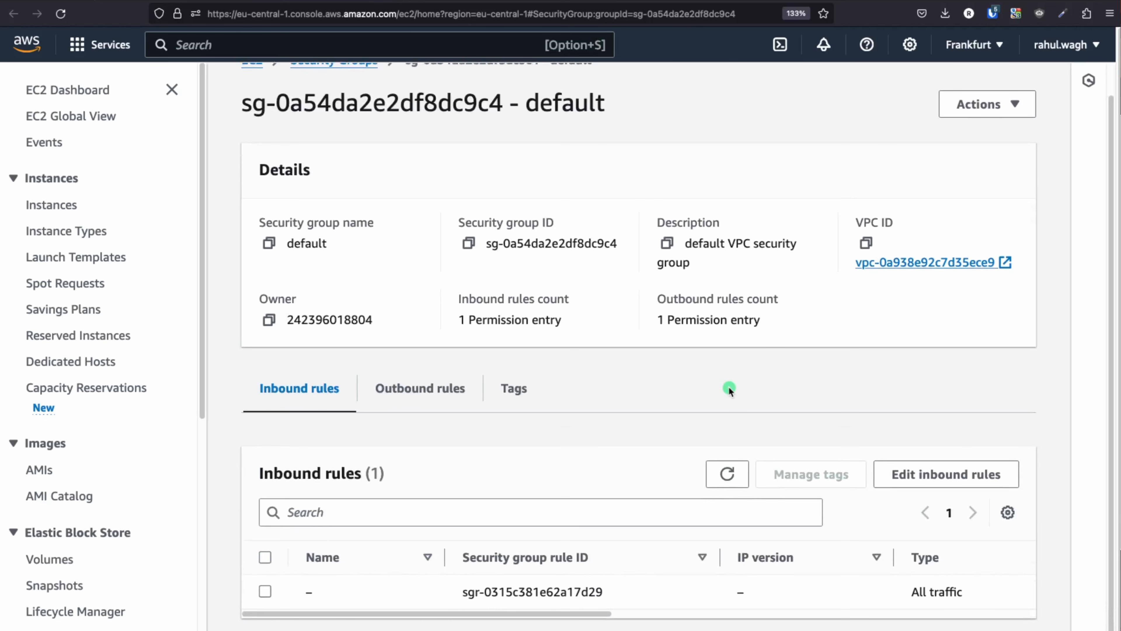
left_click(925, 474)
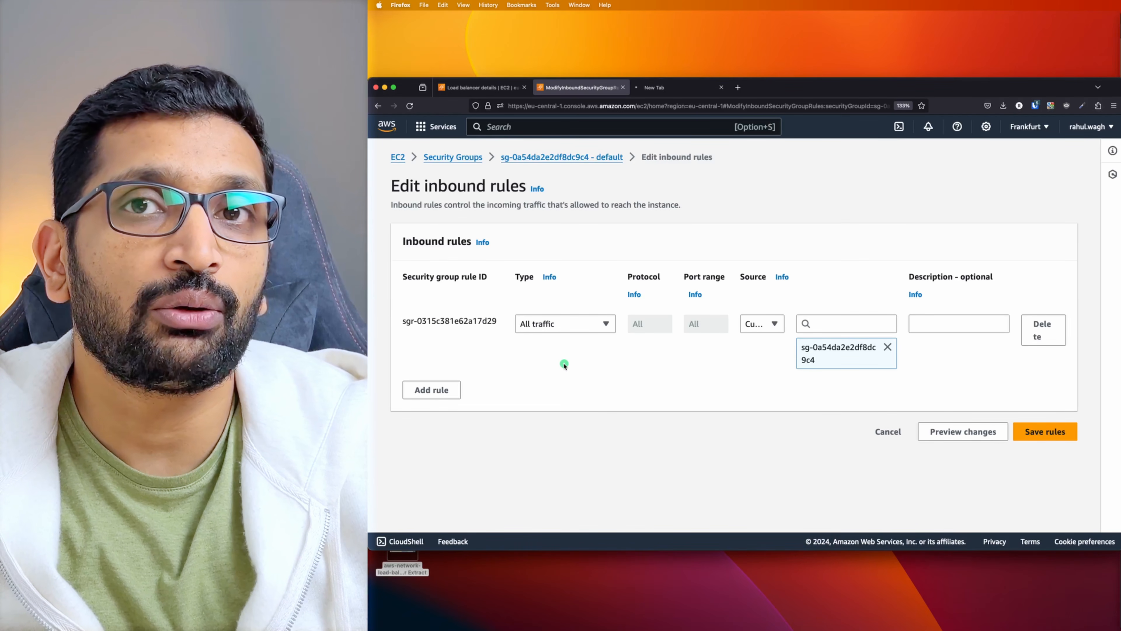
Add an HTTP inbound rule on port 80 from 0.0.0.0/0 and save the rules
left_click(420, 390)
left_click(574, 393)
scroll(562, 356, "down", 1)
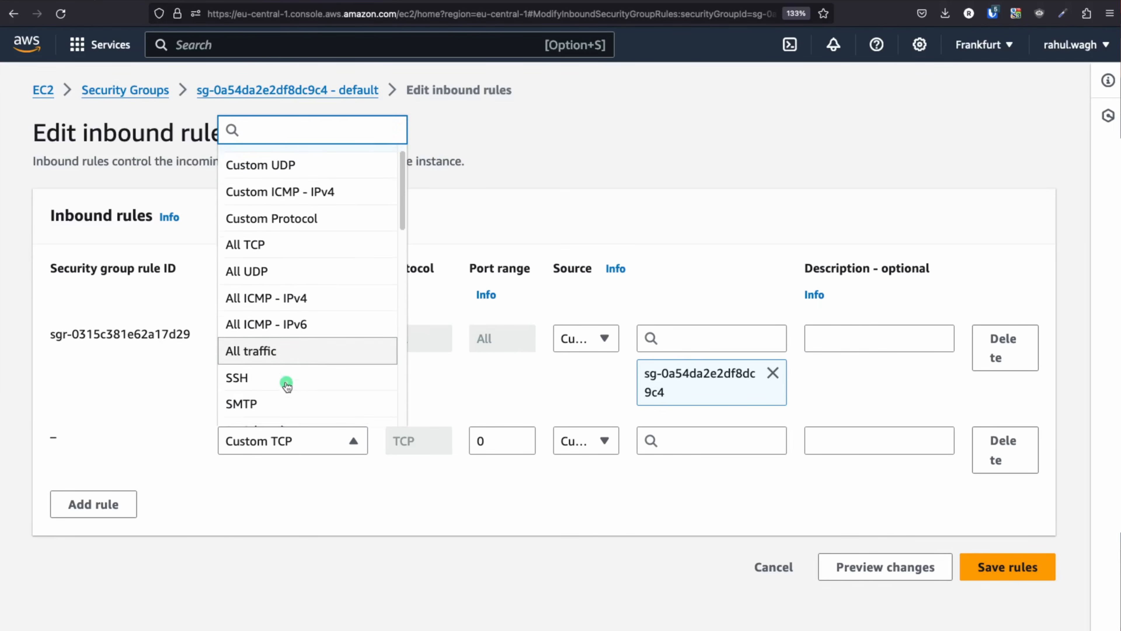
scroll(287, 386, "down", 2)
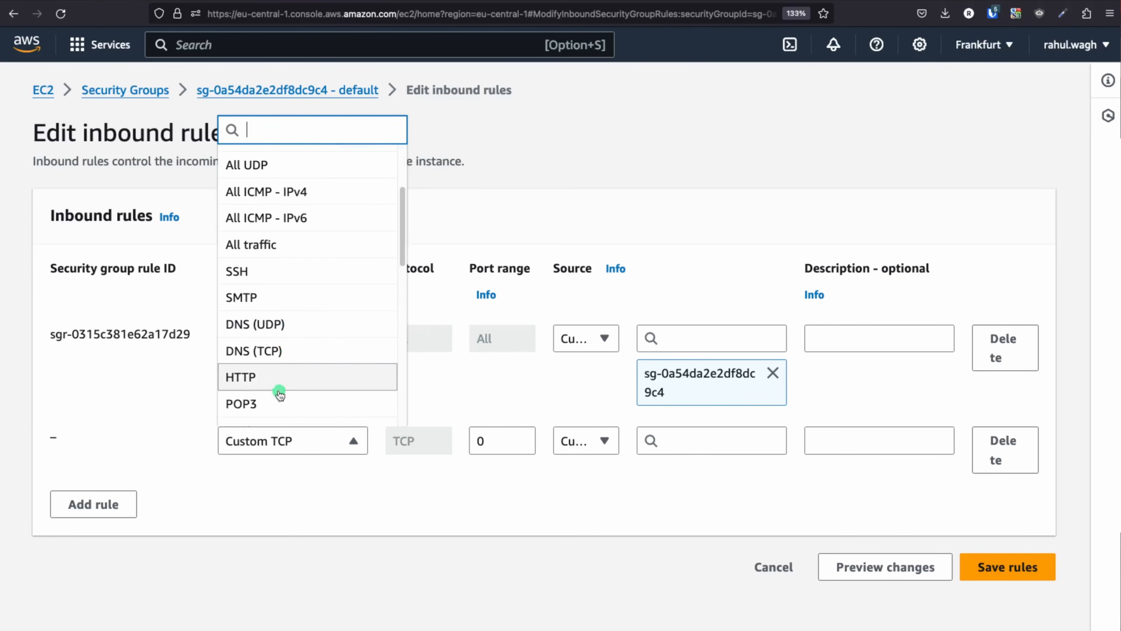
left_click(284, 384)
left_click(680, 436)
left_click(714, 504)
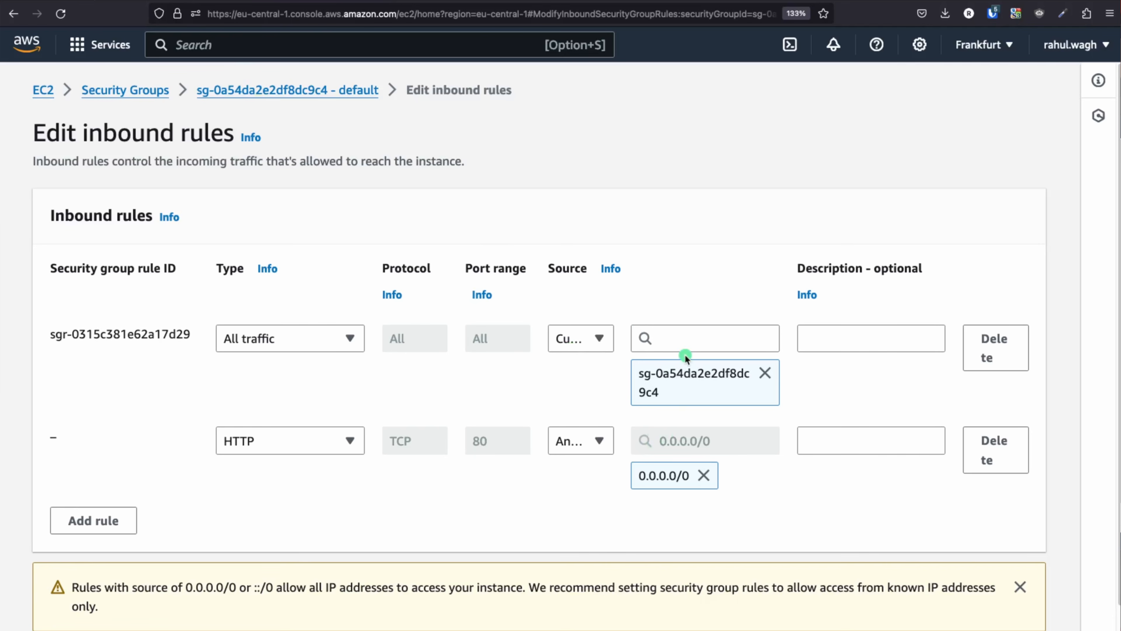
scroll(819, 398, "down", 1)
left_click(992, 619)
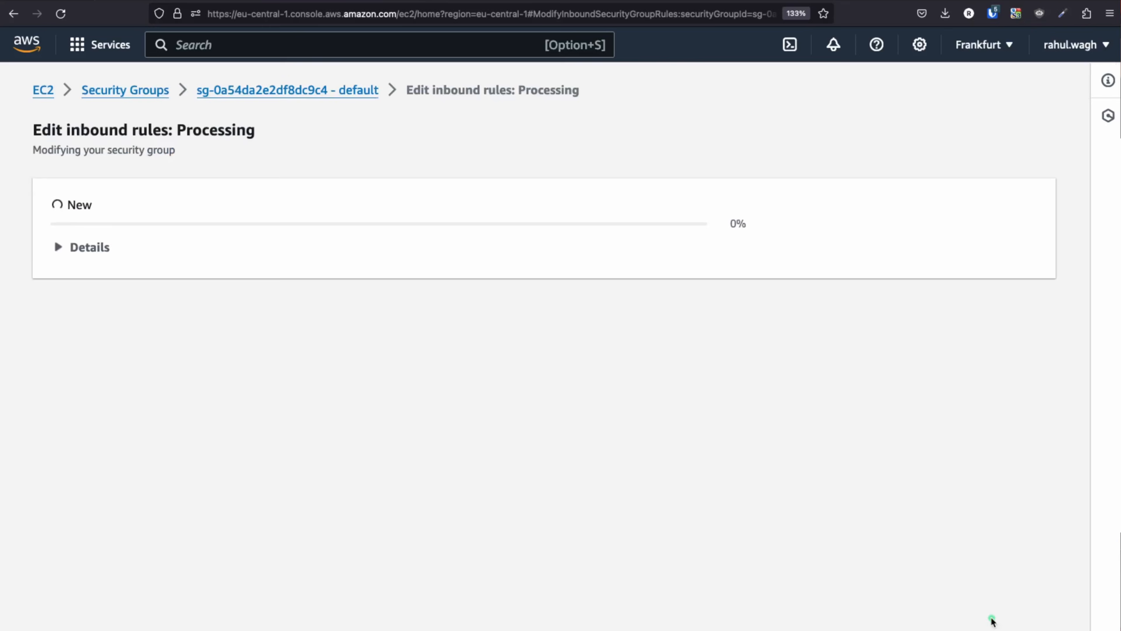
scroll(532, 460, "down", 3)
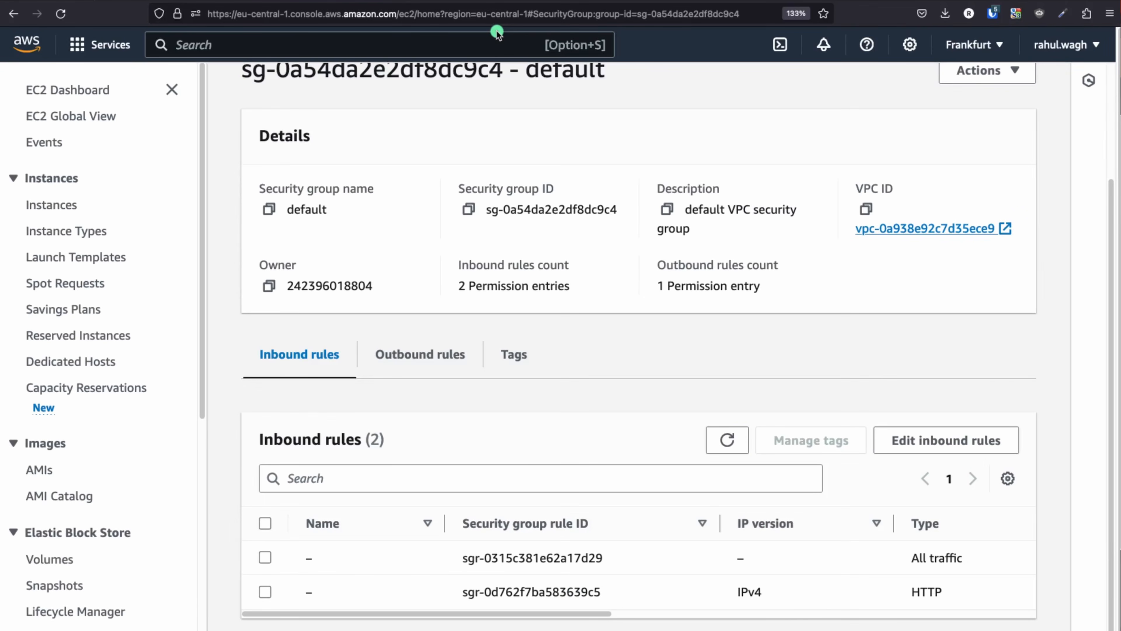
Zoom the load balancer tab to 300% and load /foo/, served by demo-nlb-ec2-2
left_click(424, 1)
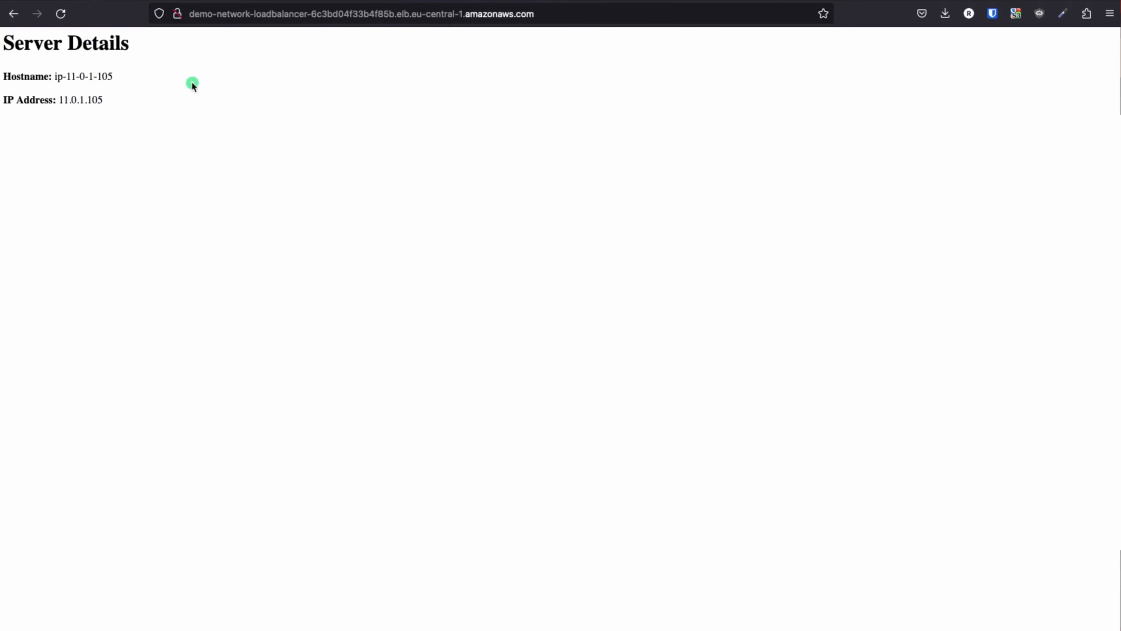
key("super+equal")
key("super+equal")
key("super+equal")
key("super+equal")
key("super+equal")
key("super+equal")
key("super+equal")
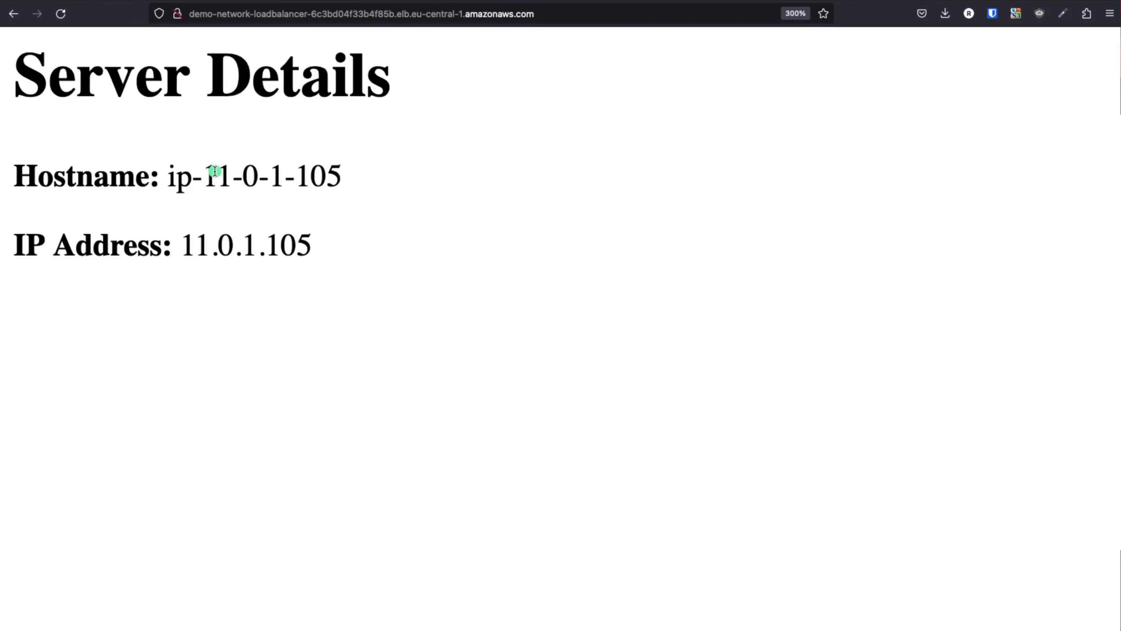
left_click(563, 18)
left_click(565, 19)
type("/foo/")
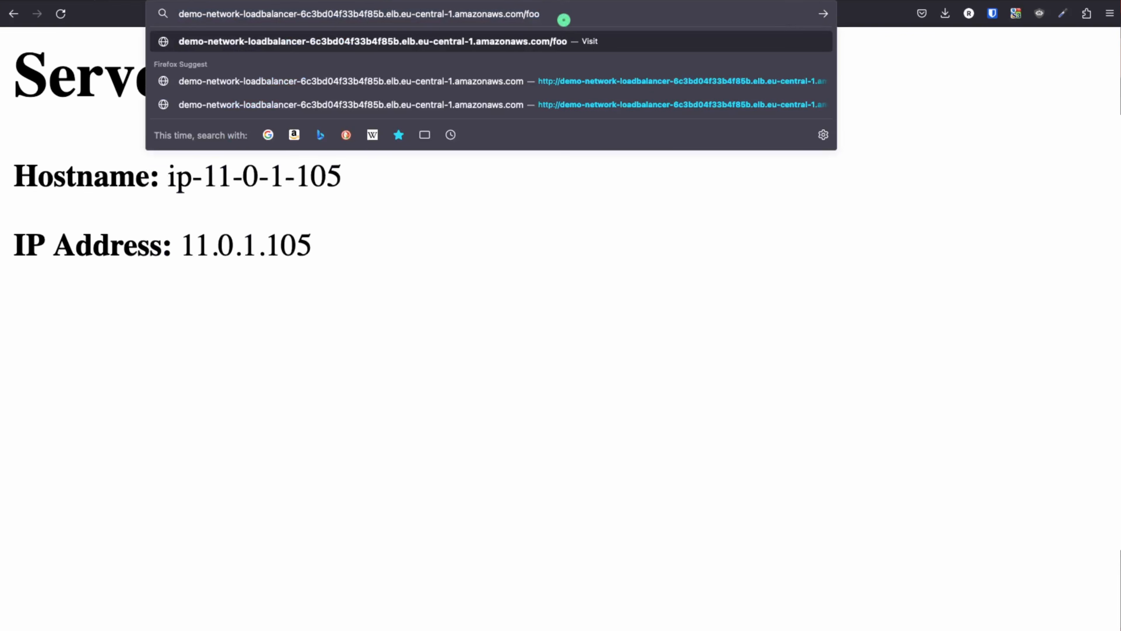
key("Return")
left_click_drag(194, 76, 855, 85)
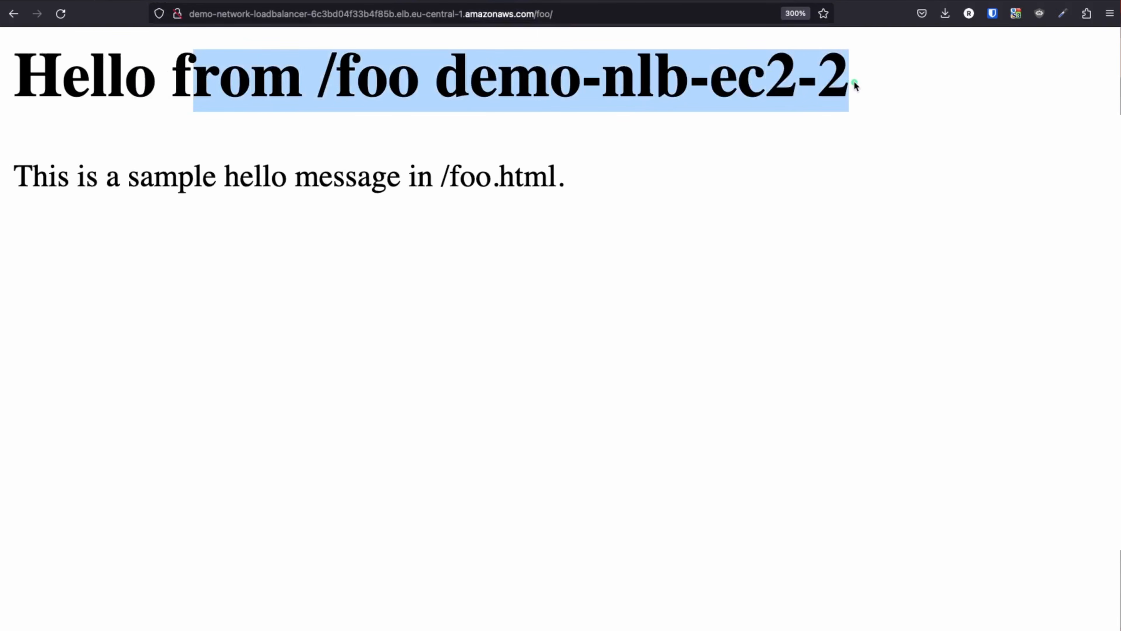
left_click(644, 205)
Load /bar/ through the load balancer and check the server name in its heading
double_click(545, 13)
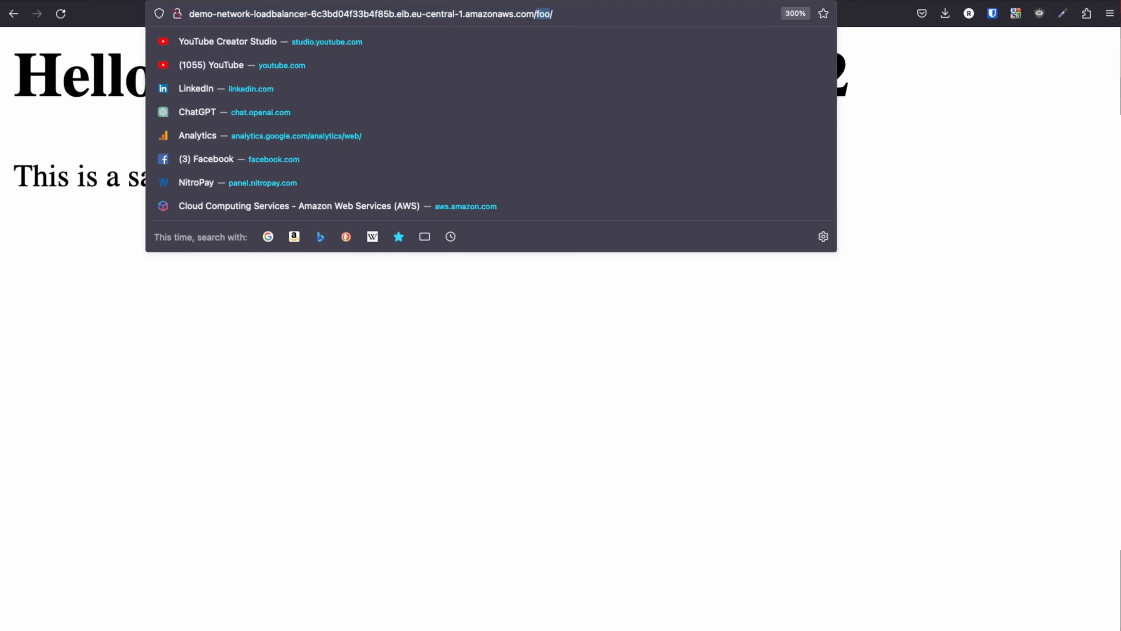
type("bar")
key("Return")
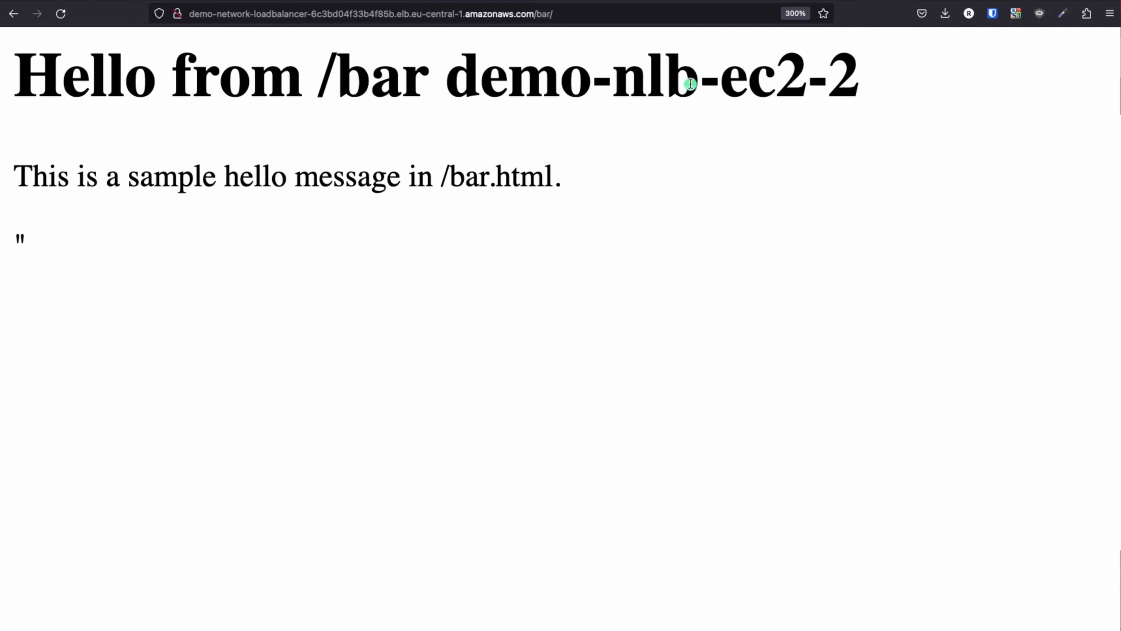
left_click_drag(664, 76, 865, 80)
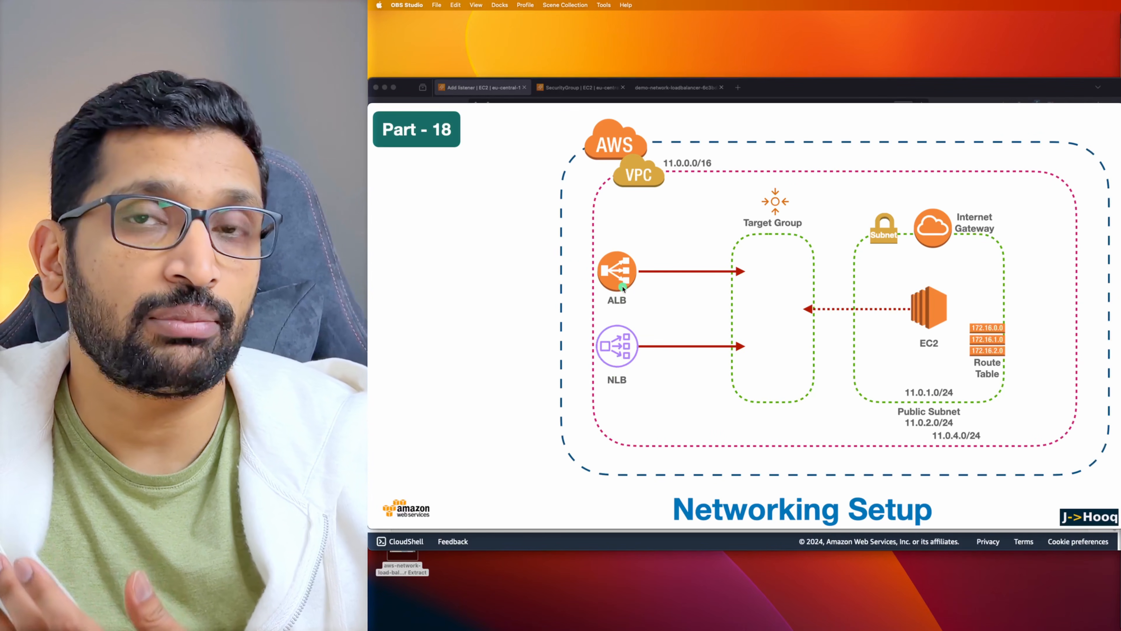
Move from the Chapter 4 title to the Part - 18 ALB vs NLB slide, then return to Firefox
left_click(734, 340)
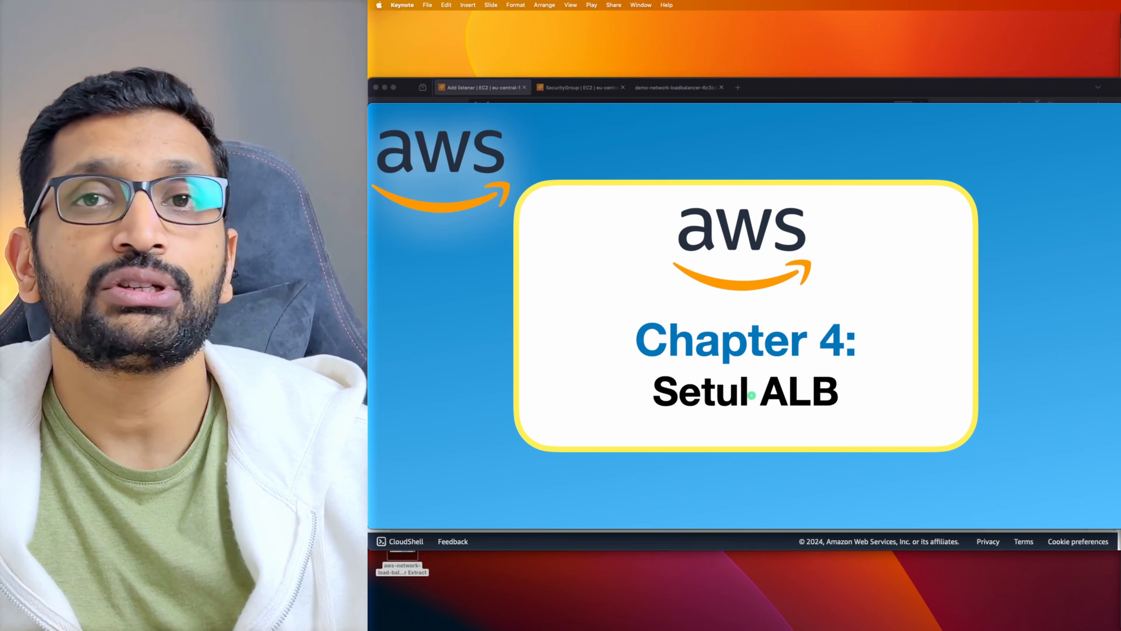
key("Right")
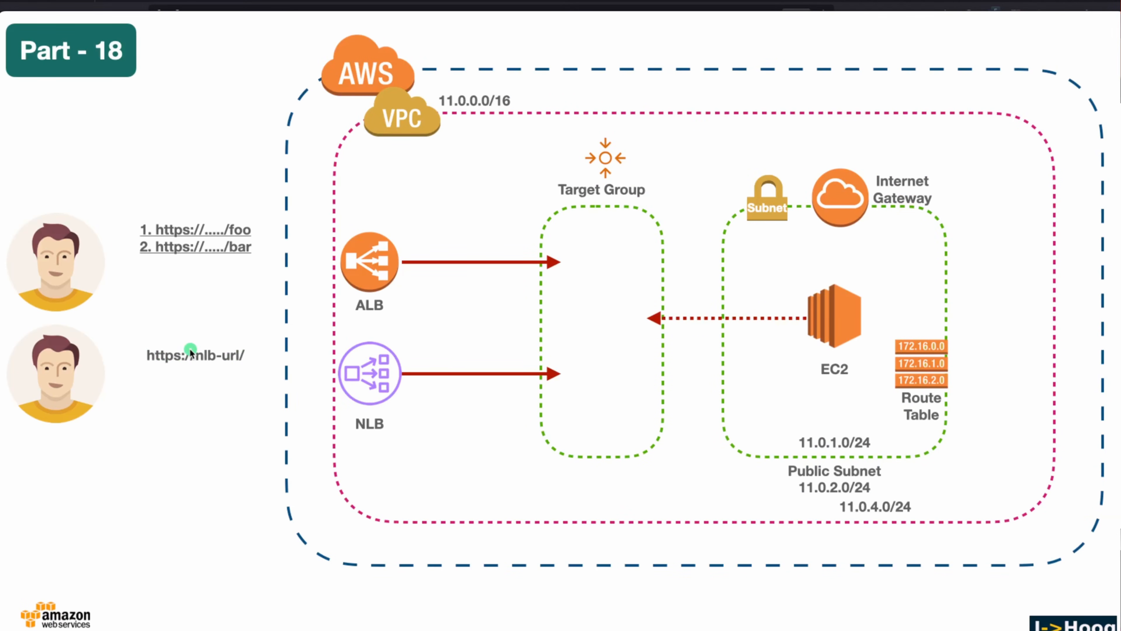
key("super+Tab")
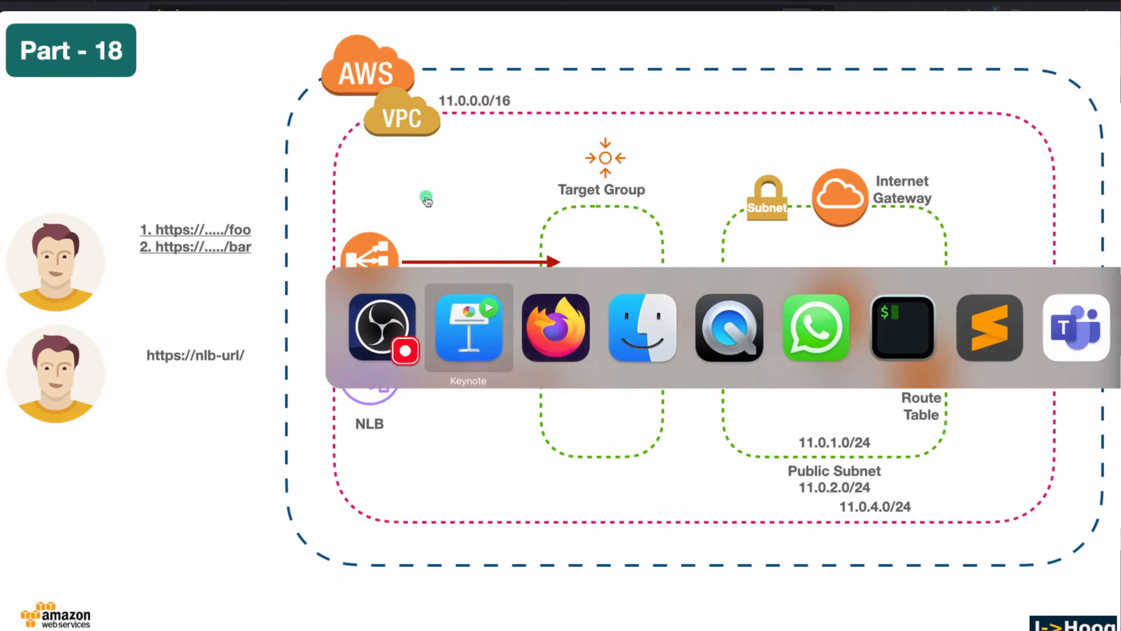
key("super+Tab")
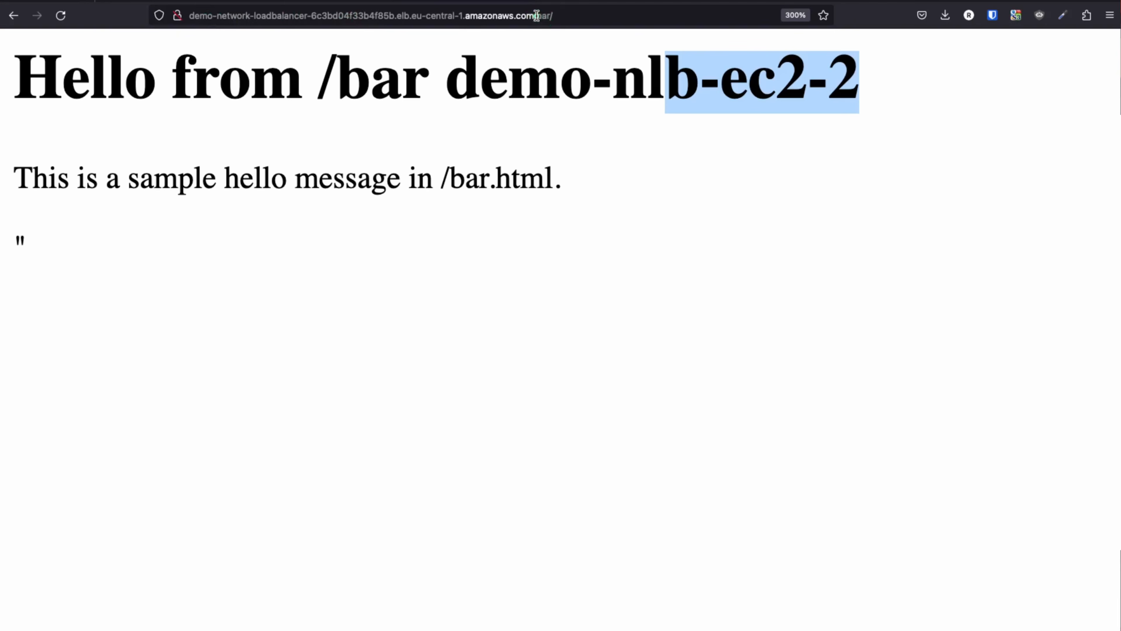
Leave the /bar page and return from the Add listener page to the load balancers list
left_click_drag(536, 19, 583, 20)
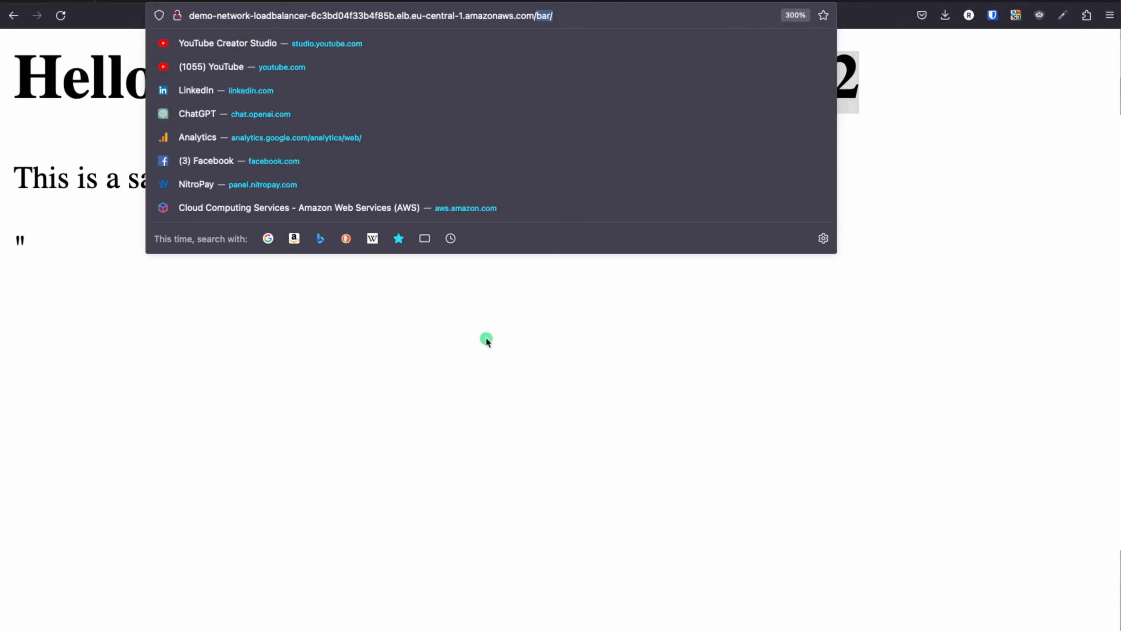
left_click(366, 362)
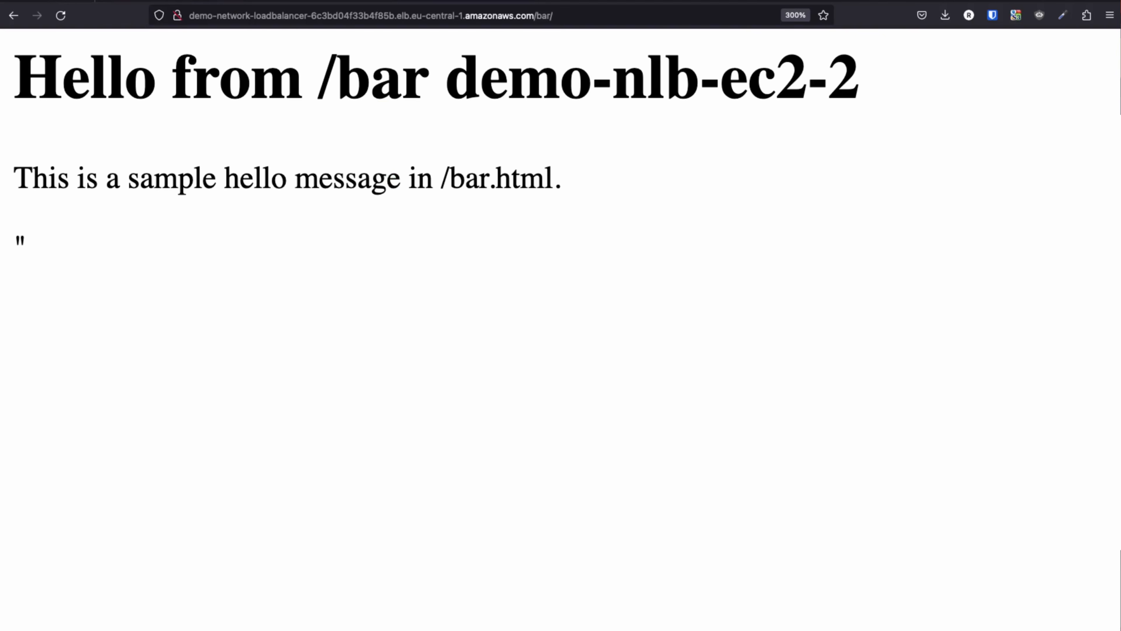
left_click(213, 1)
scroll(321, 333, "up", 2)
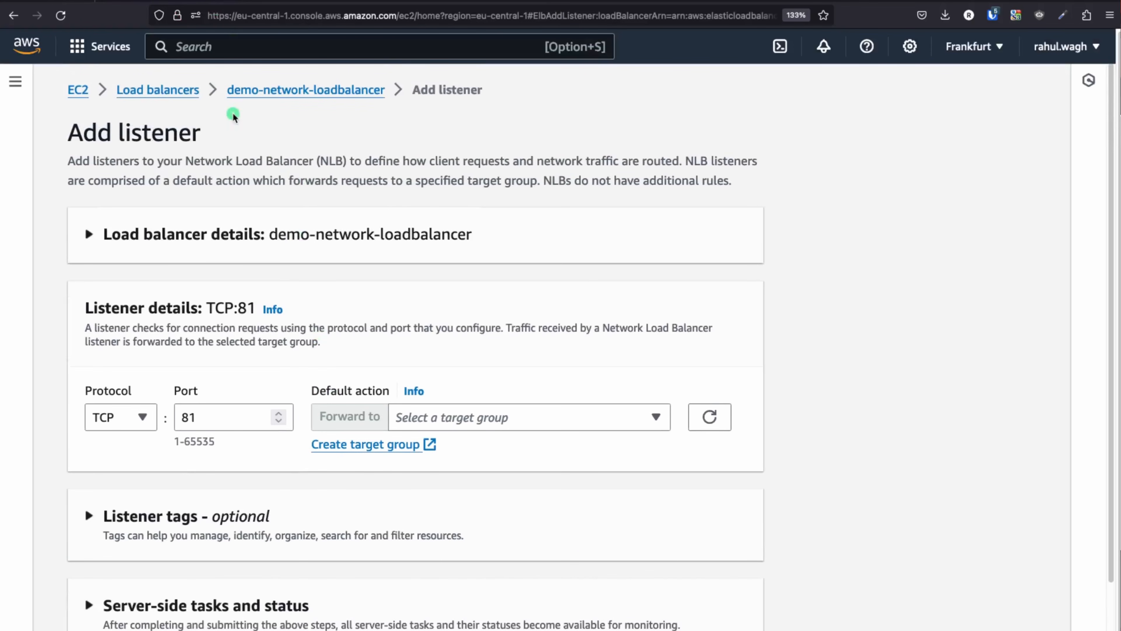
left_click(188, 90)
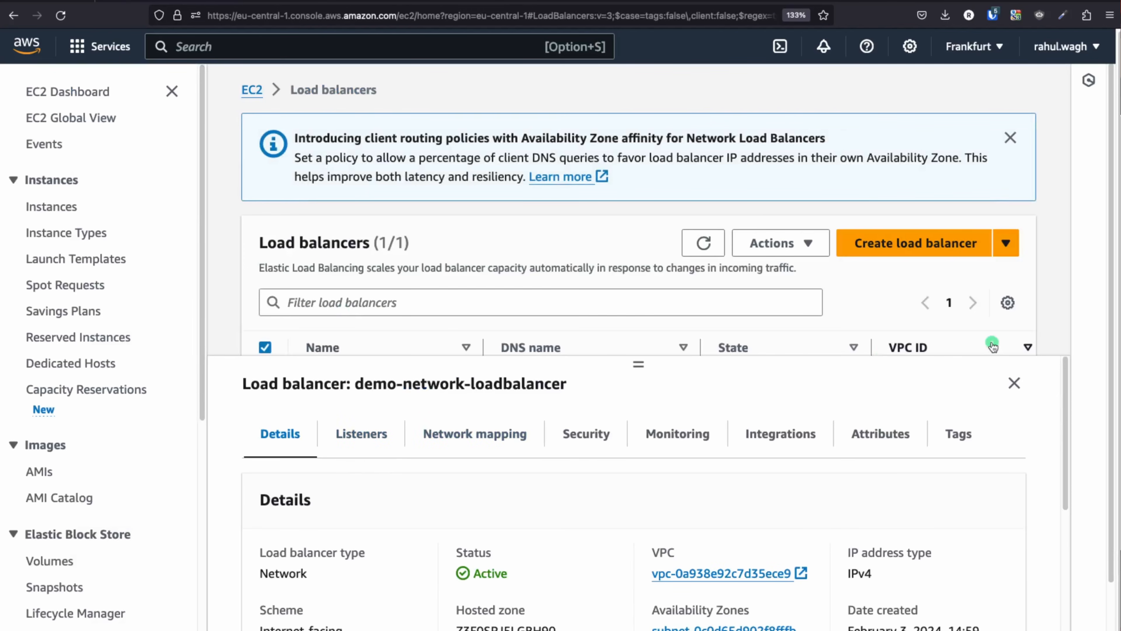
Open demo-network-loadbalancer, review its single existing listener, and start a new TCP listener on port 81
left_click(1014, 383)
left_click(368, 382)
scroll(378, 483, "down", 5)
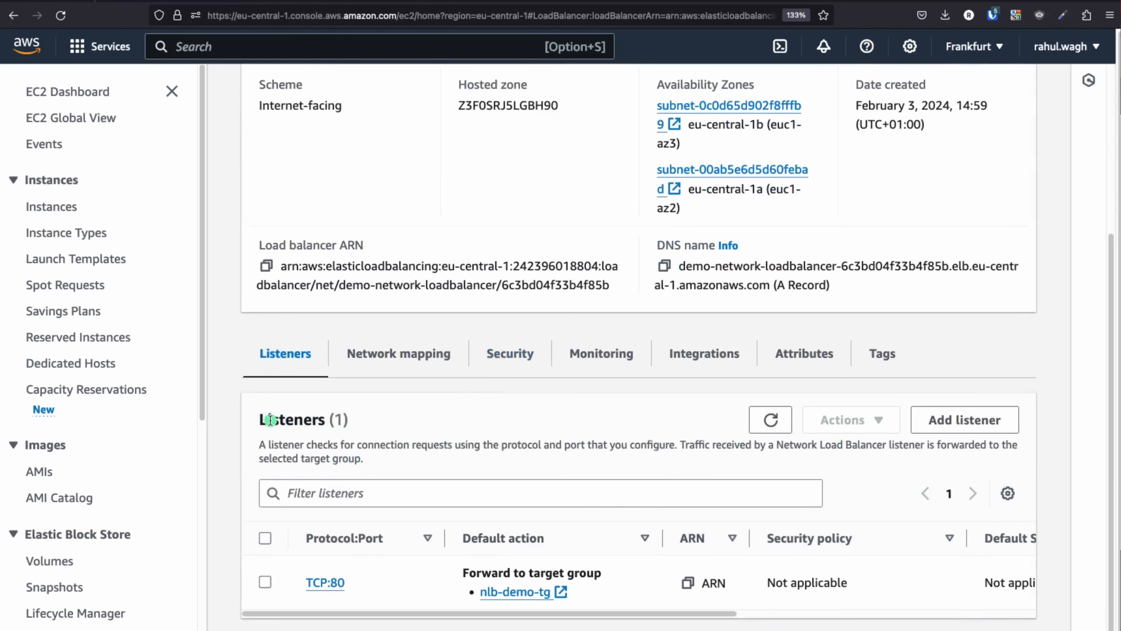
left_click_drag(270, 420, 389, 421)
left_click(964, 419)
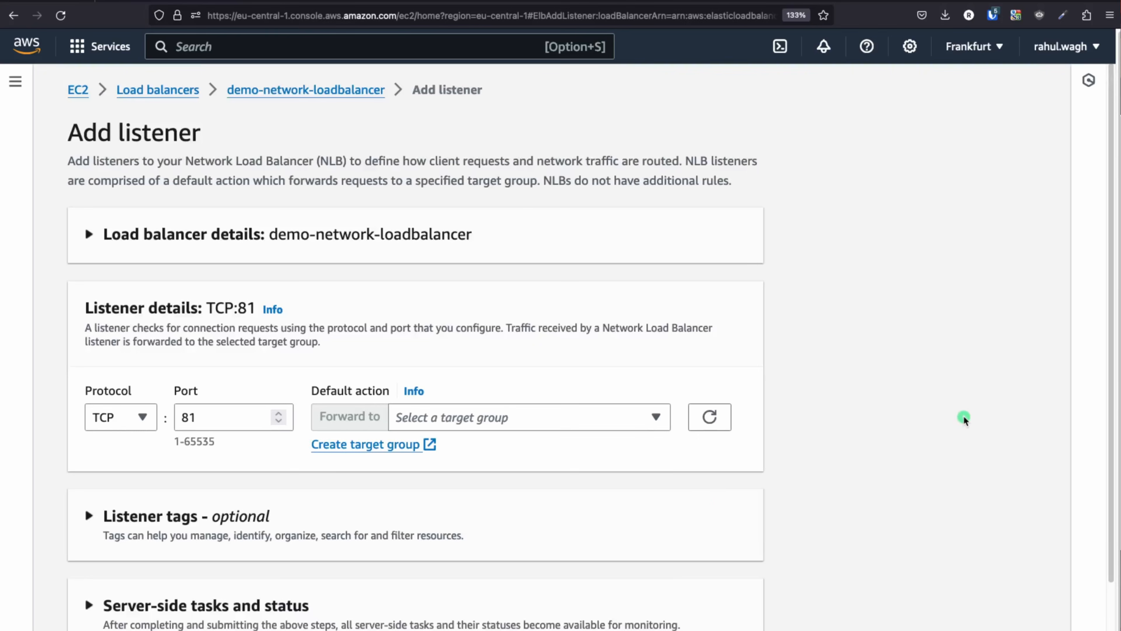
scroll(583, 358, "down", 2)
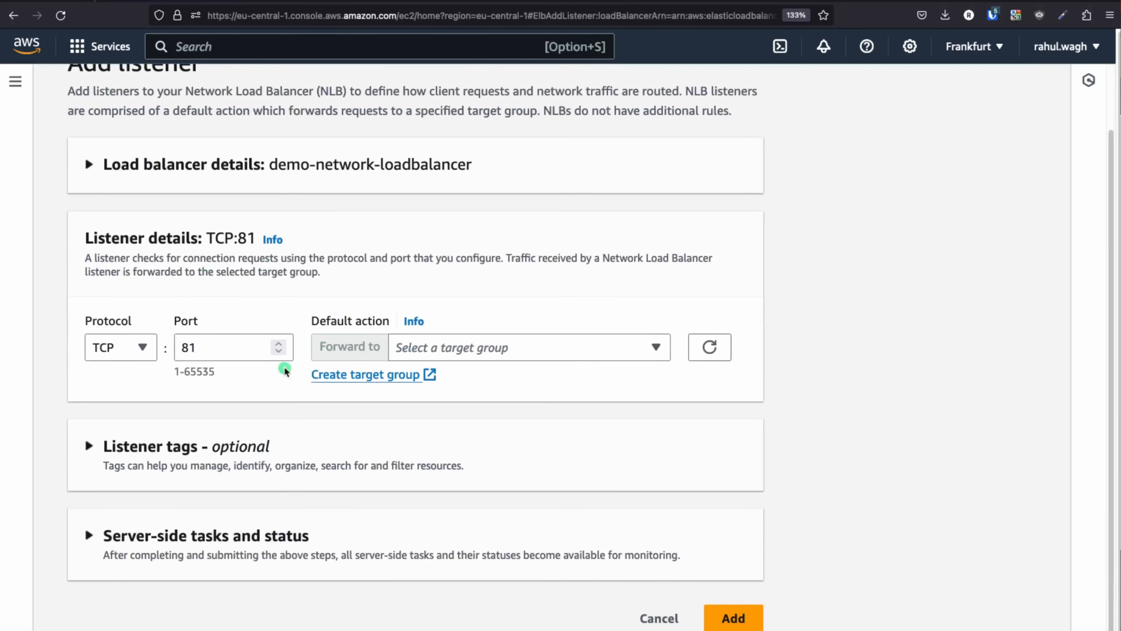
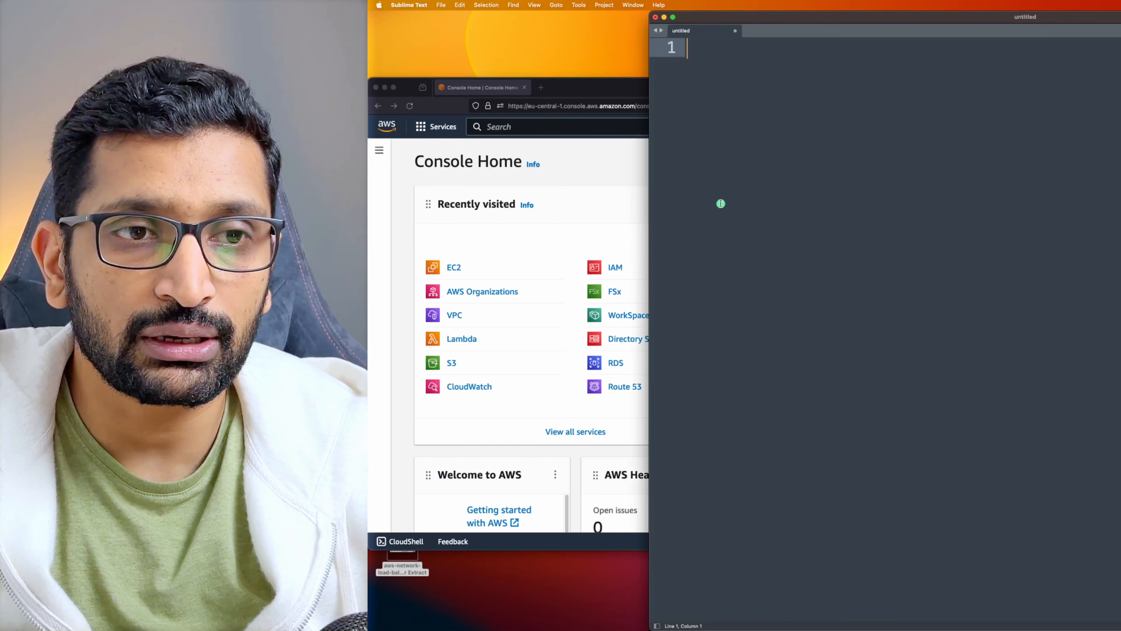
Over the browser, write line 1 of the notes: 'EC2-1 - > foo, bar index.html'
left_click_drag(1063, 18, 784, 85)
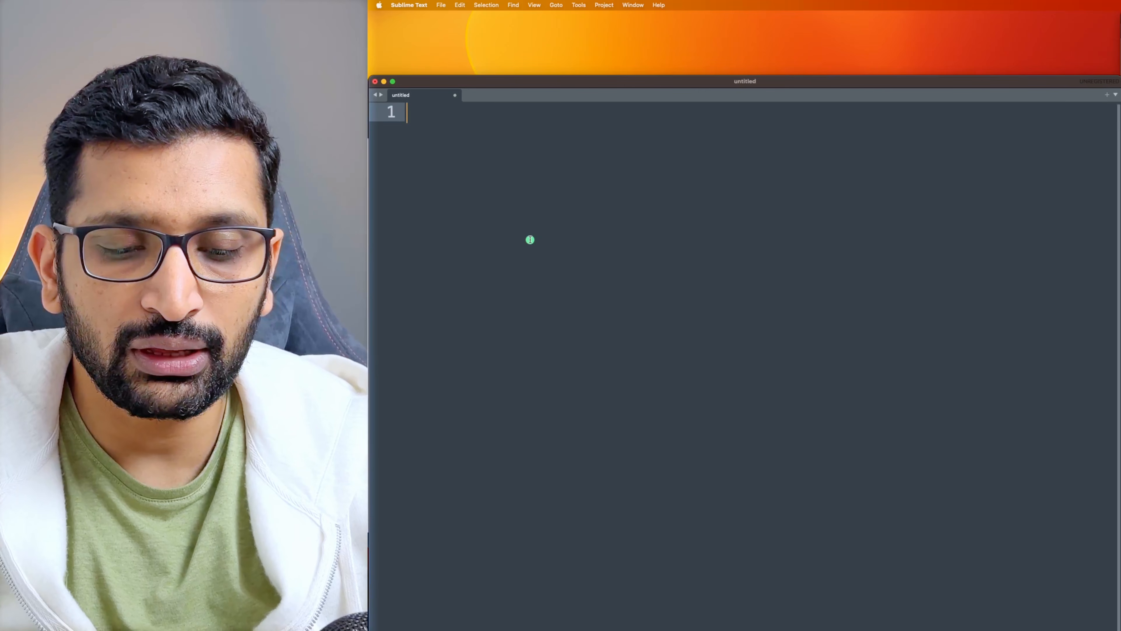
type("EC2-1")
key("Return")
type("EC2-1")
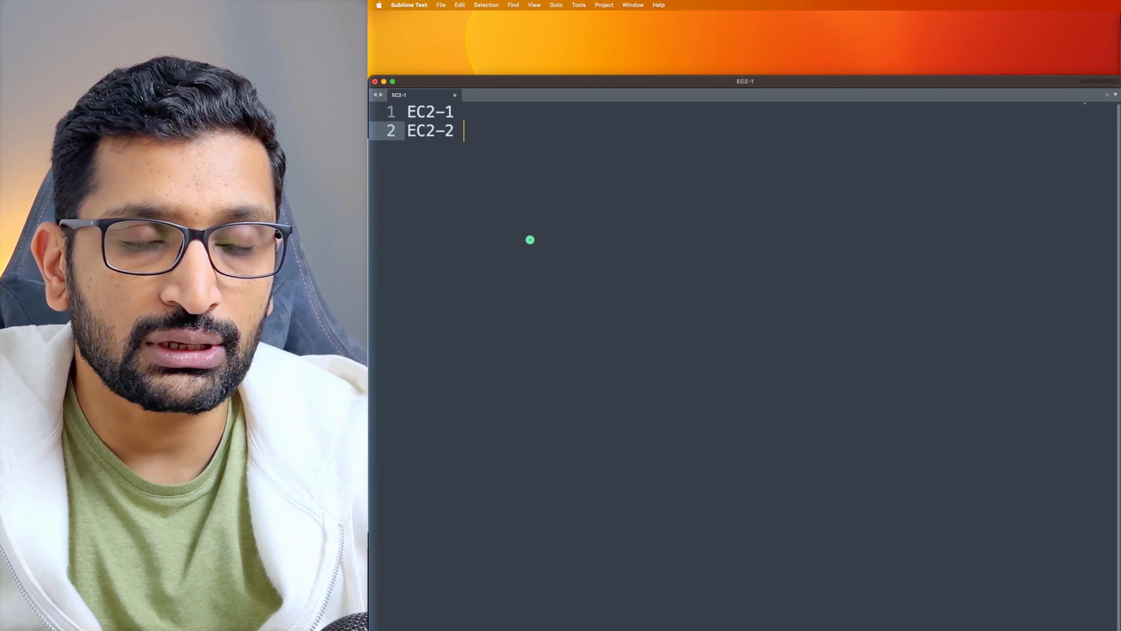
key("Up")
type("- > ")
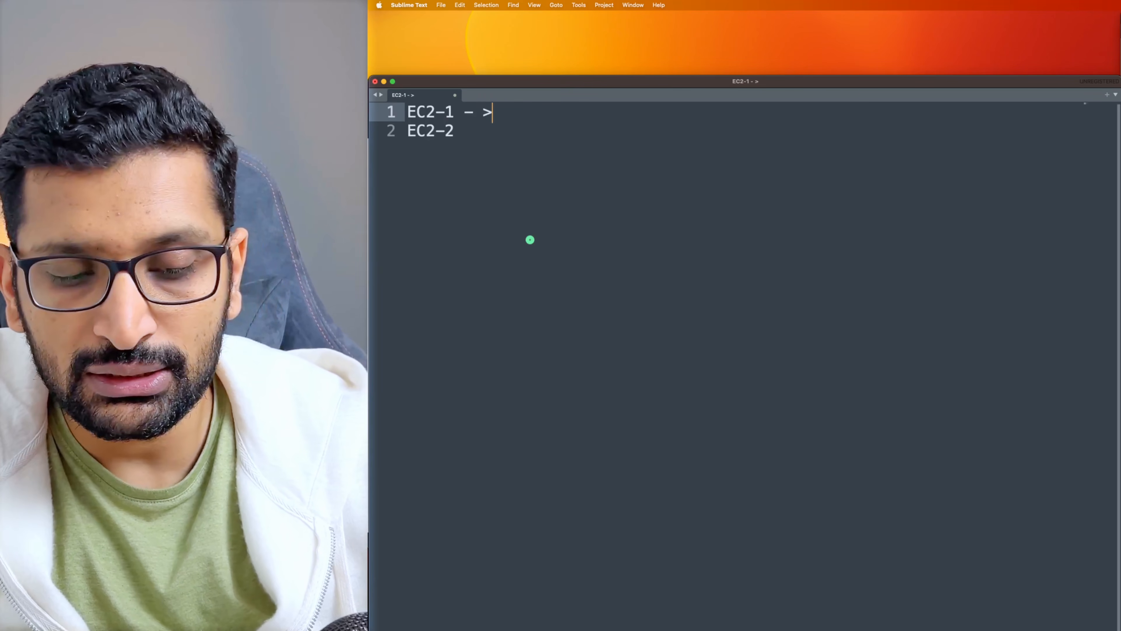
type("ff")
key("BackSpace")
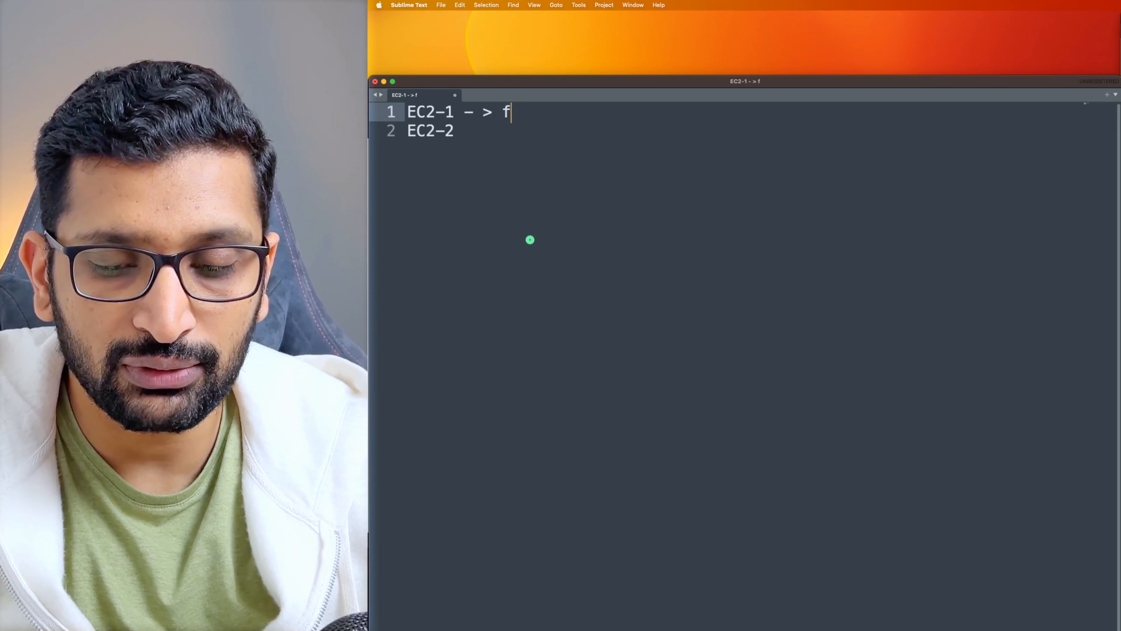
type("oo, bar")
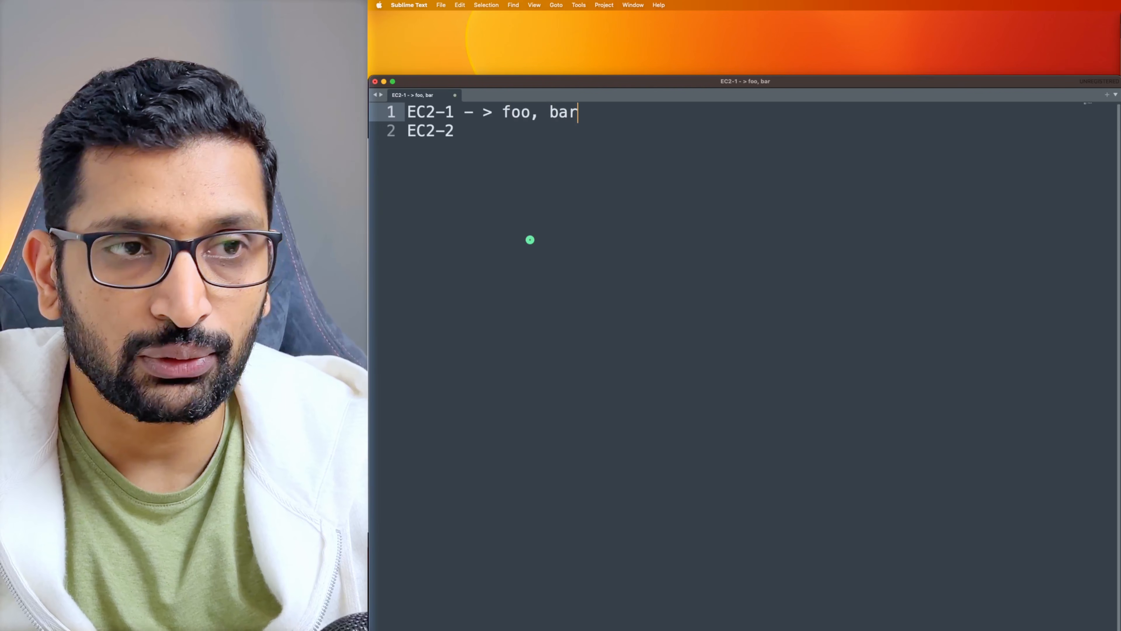
type(" index")
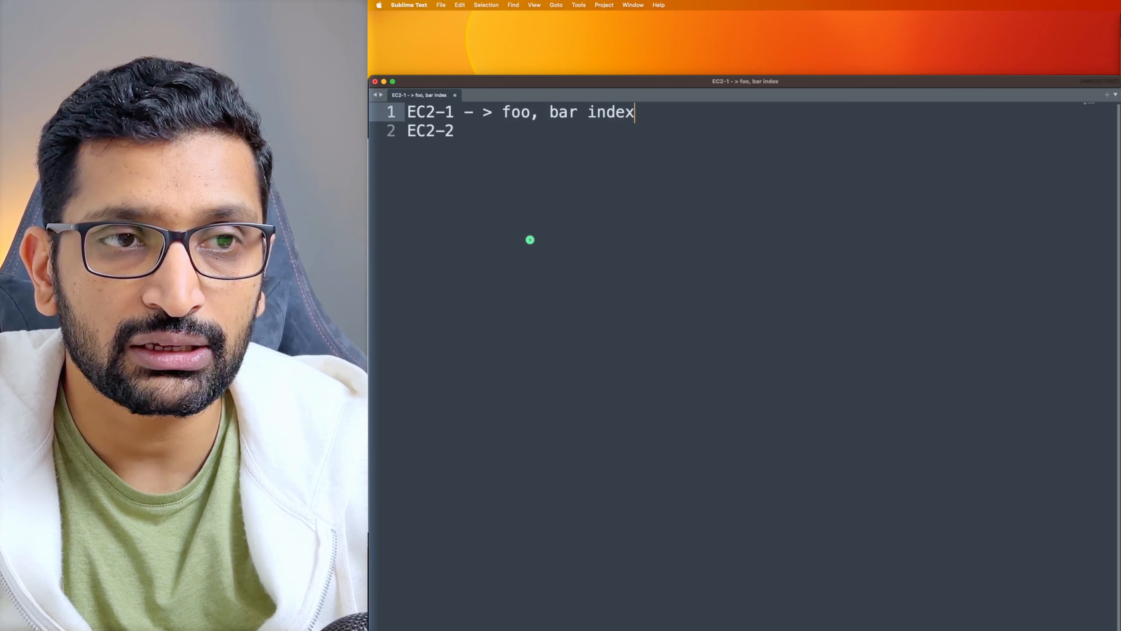
type(".html")
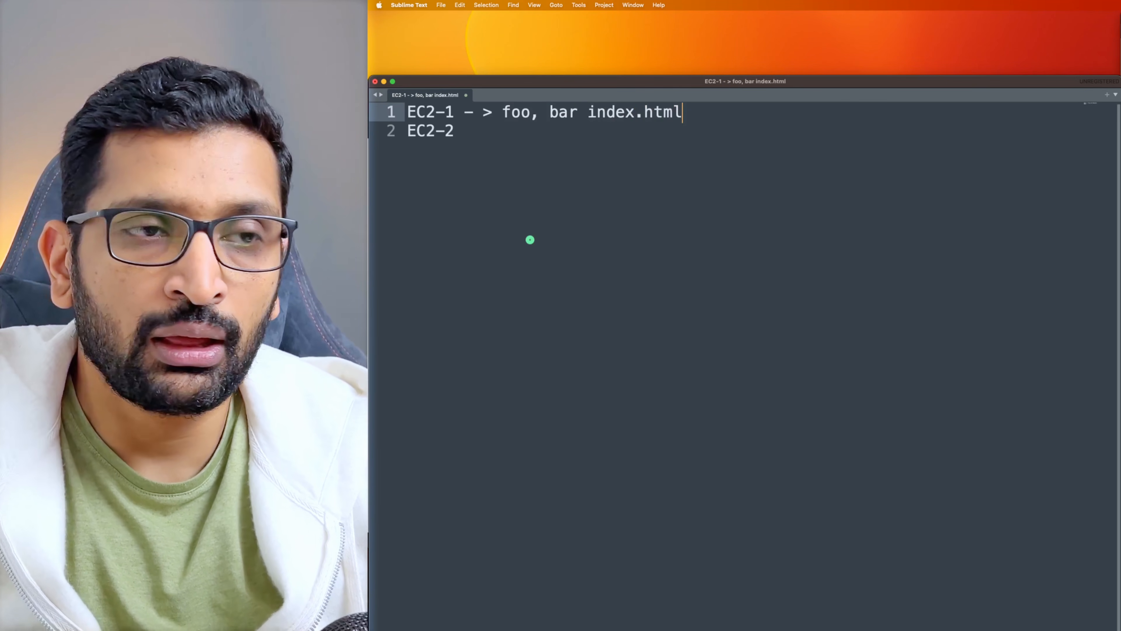
Complete line 2 as 'EC2-2 -> foo, bar index.html' by copying line 1's text
key("Down")
type("-")
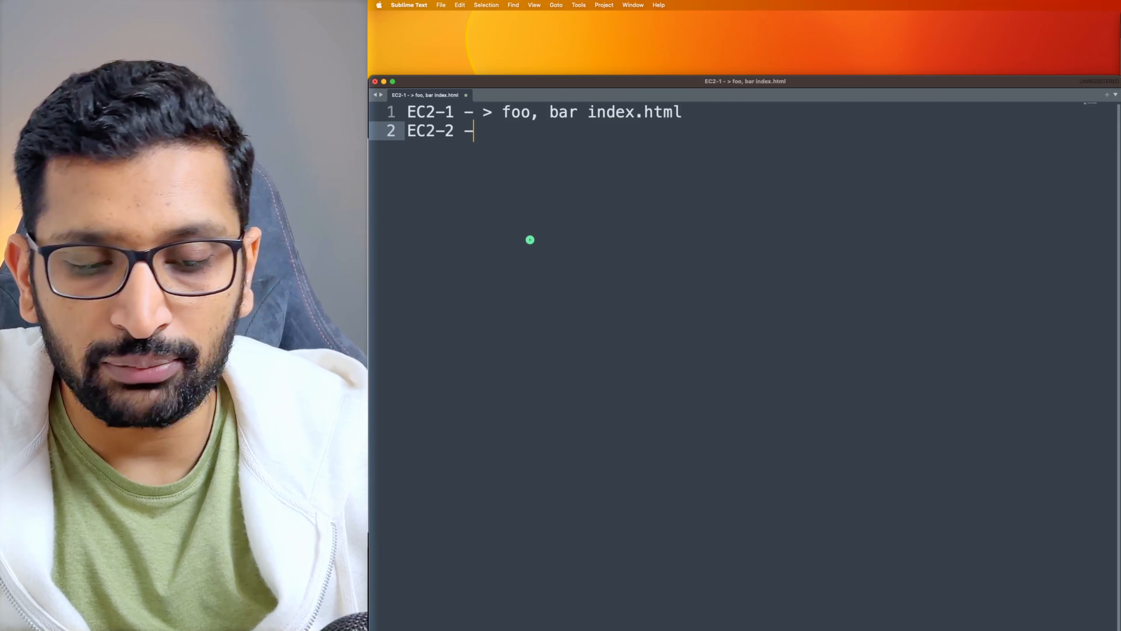
type(">")
left_click_drag(503, 113, 682, 118)
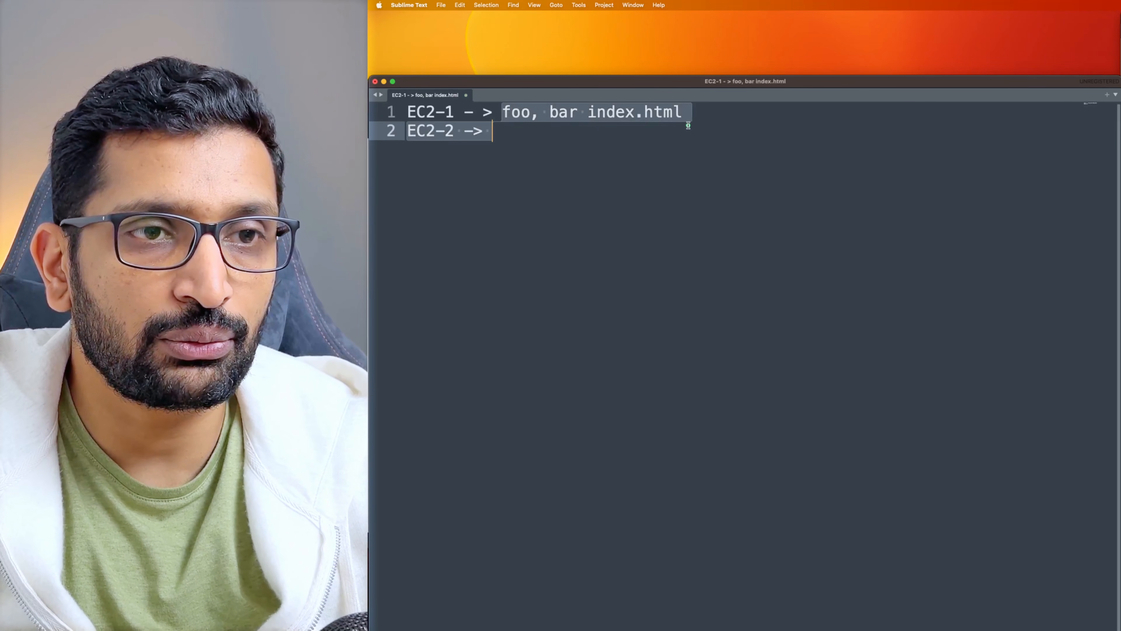
key("super+c")
left_click(583, 130)
key("super+v")
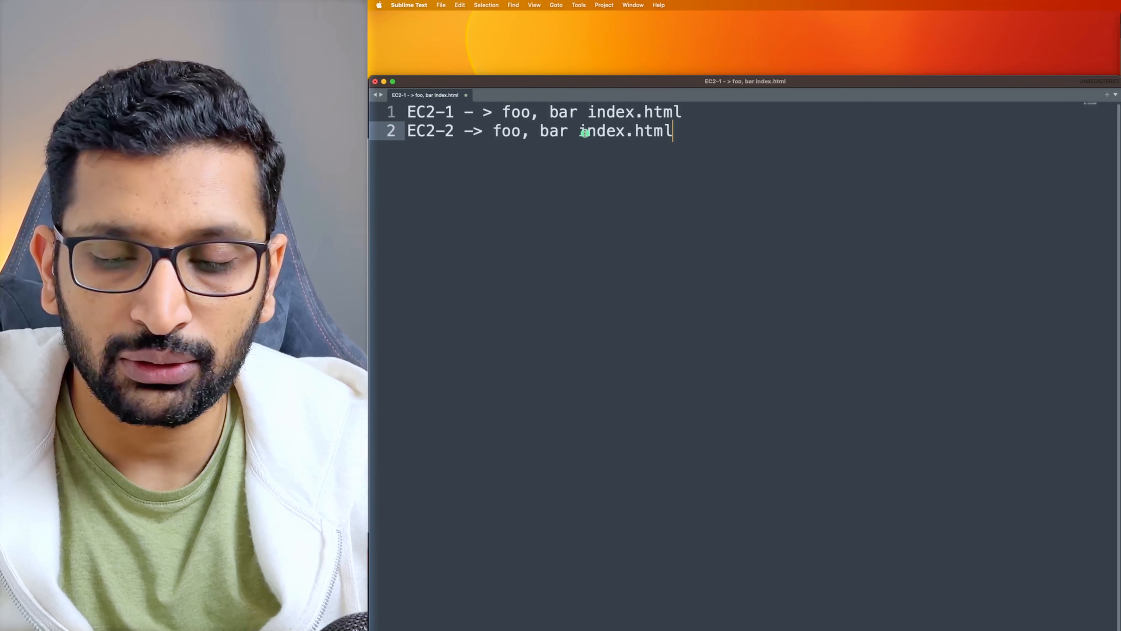
key("Return")
key("Return")
key("Return")
Write line 5: 'EC2-1- Foo -> foo folder -> index.html'
type("E")
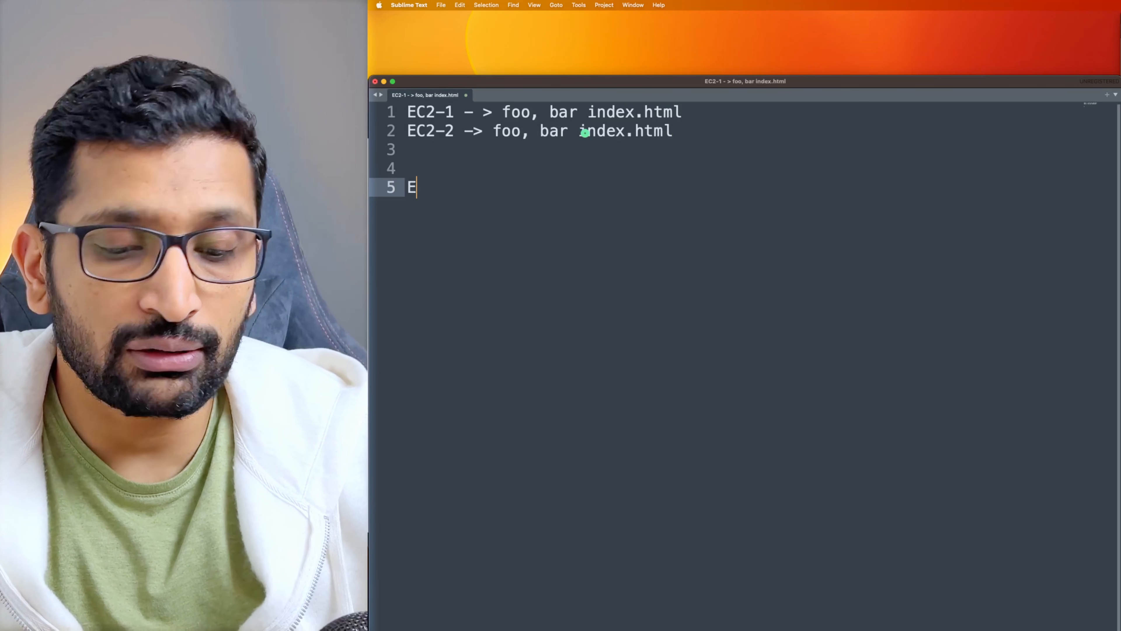
type("C2")
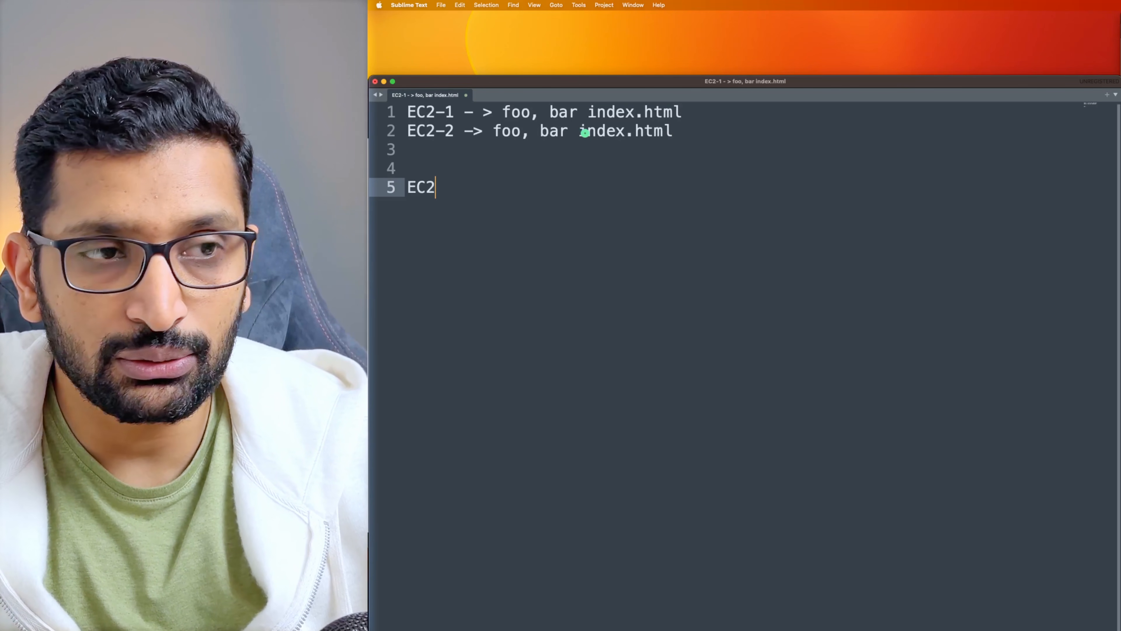
type("-1- Foo ->")
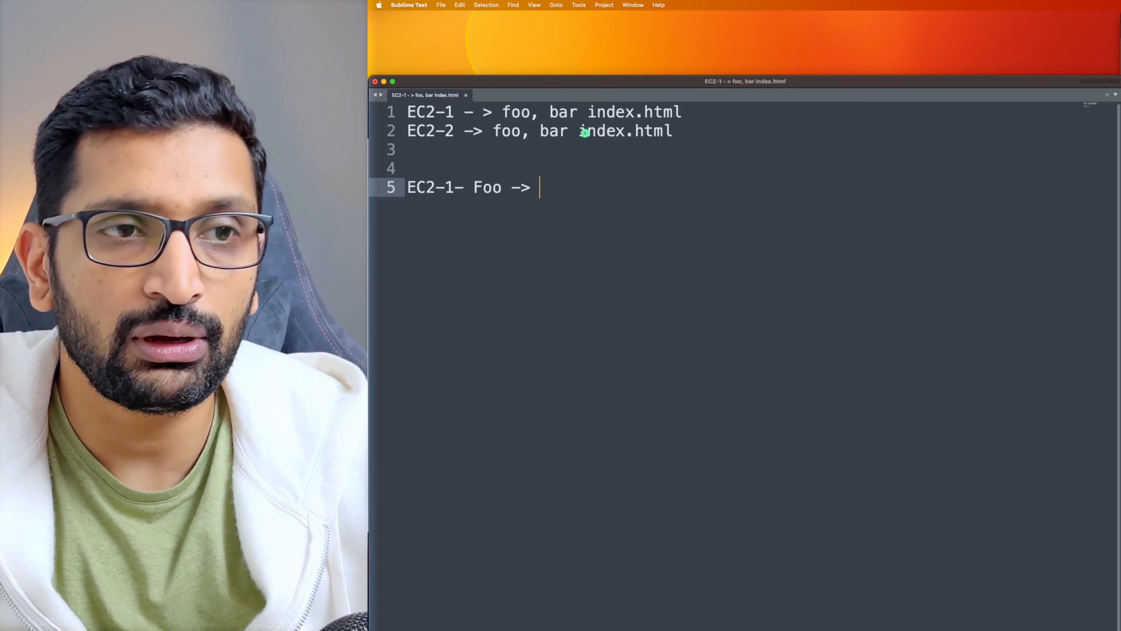
type(" foo fold")
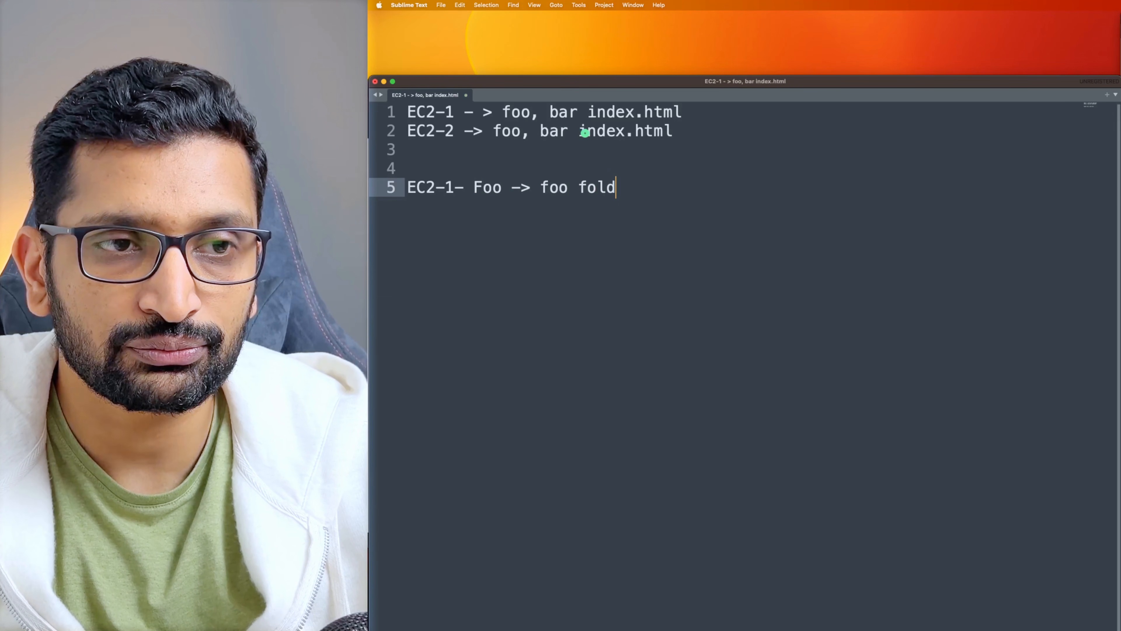
type("er -> indext")
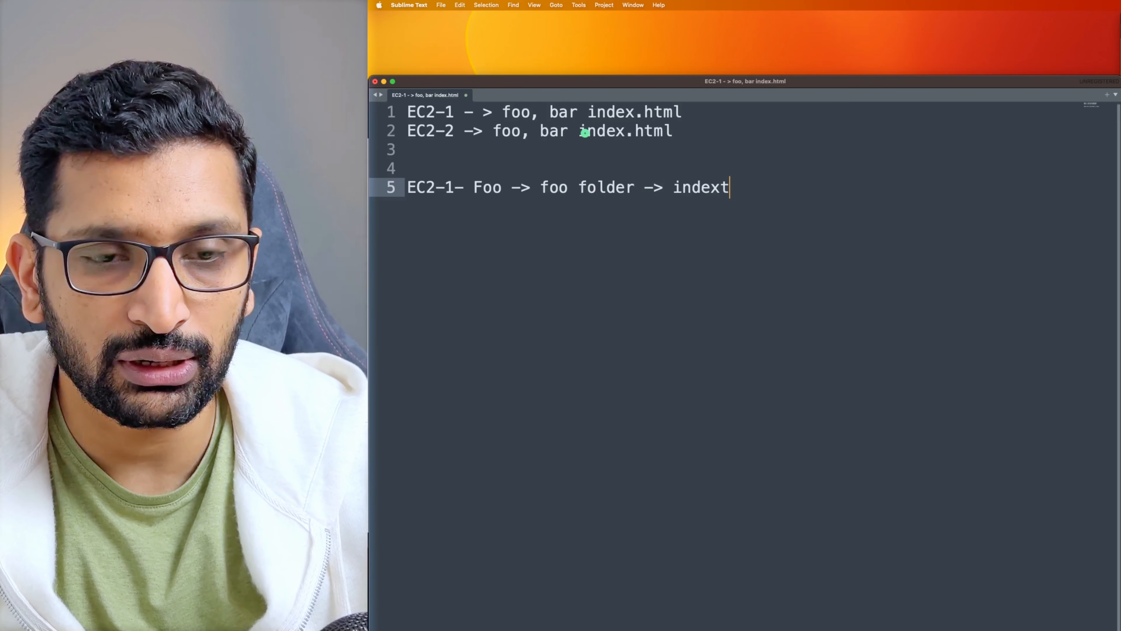
key("BackSpace")
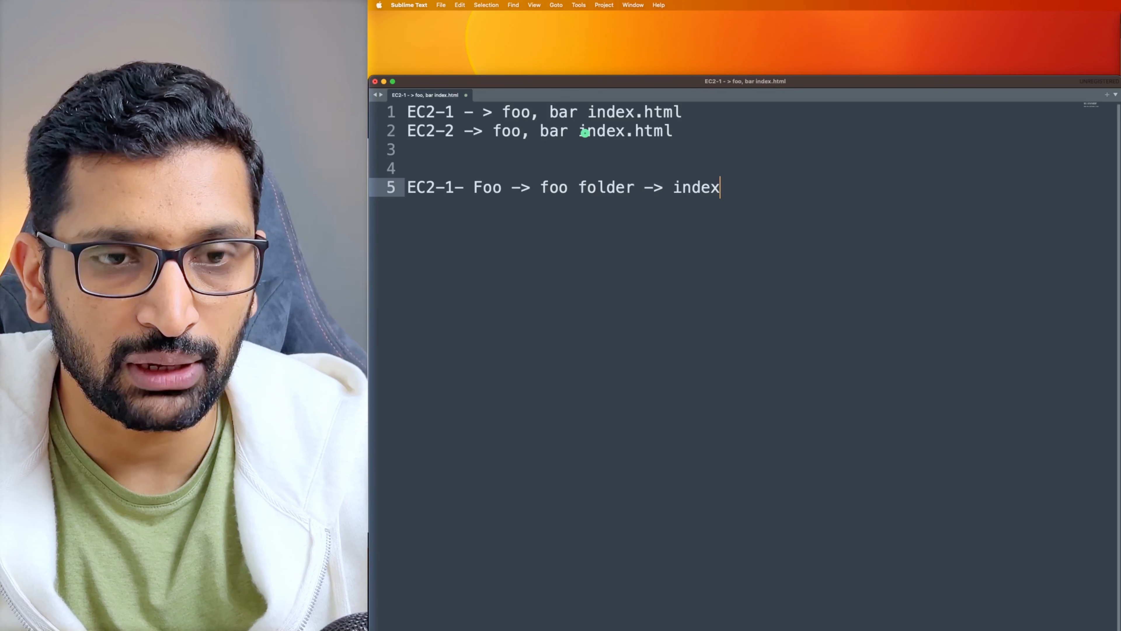
type(".html")
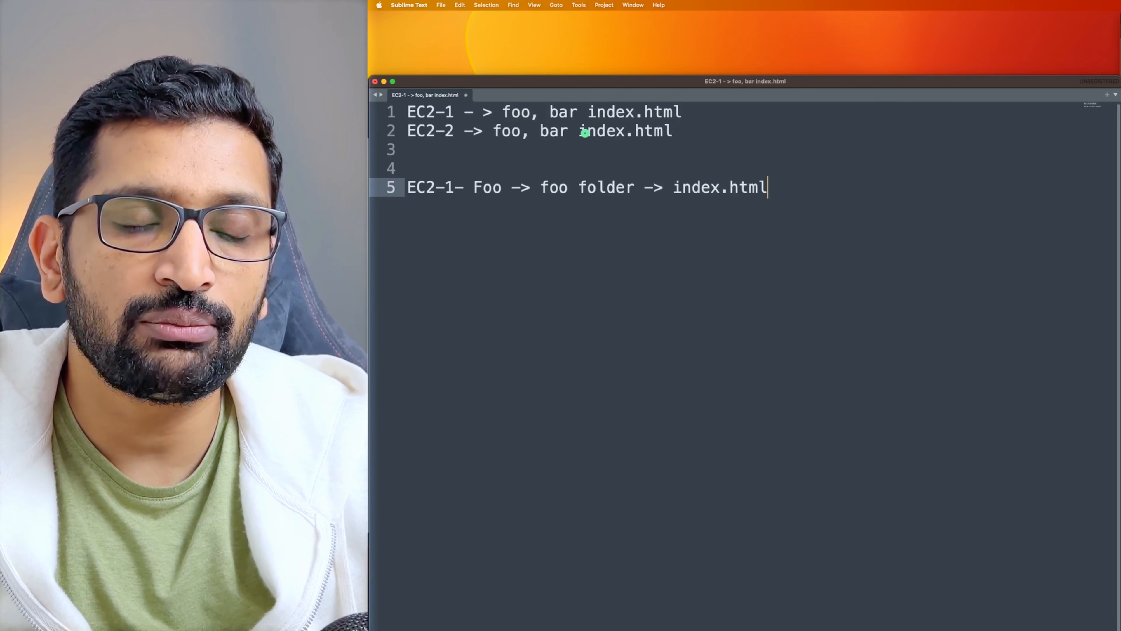
key("Return")
key("Return")
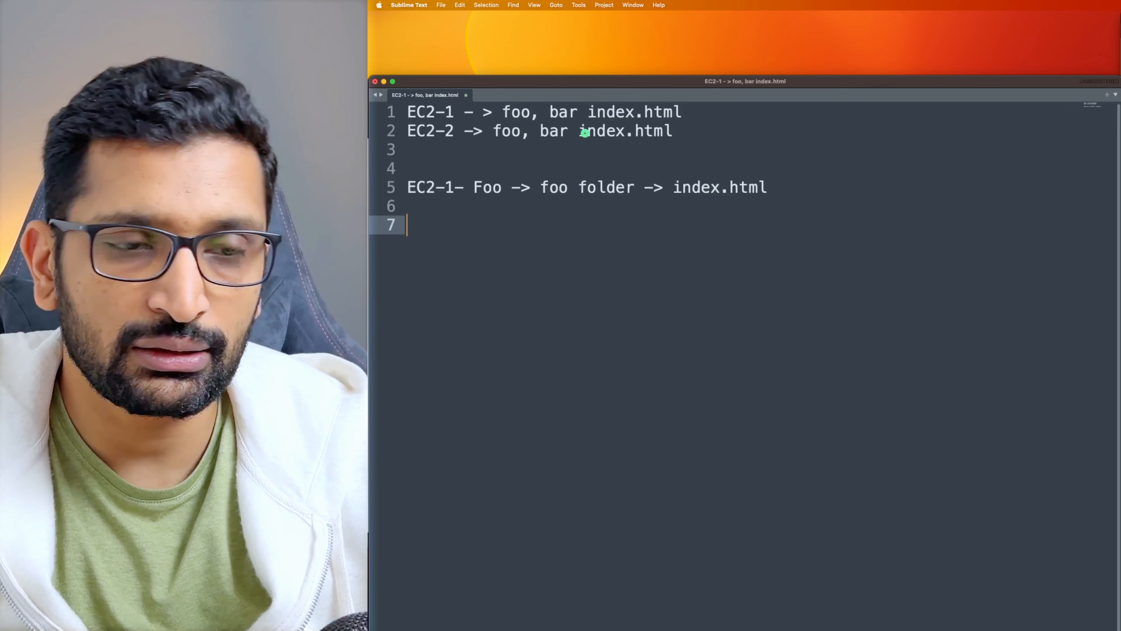
Duplicate line 5 onto line 7 and change it to 'EC2-2- bar -> bar folder -> index.html'
left_click_drag(776, 186, 406, 184)
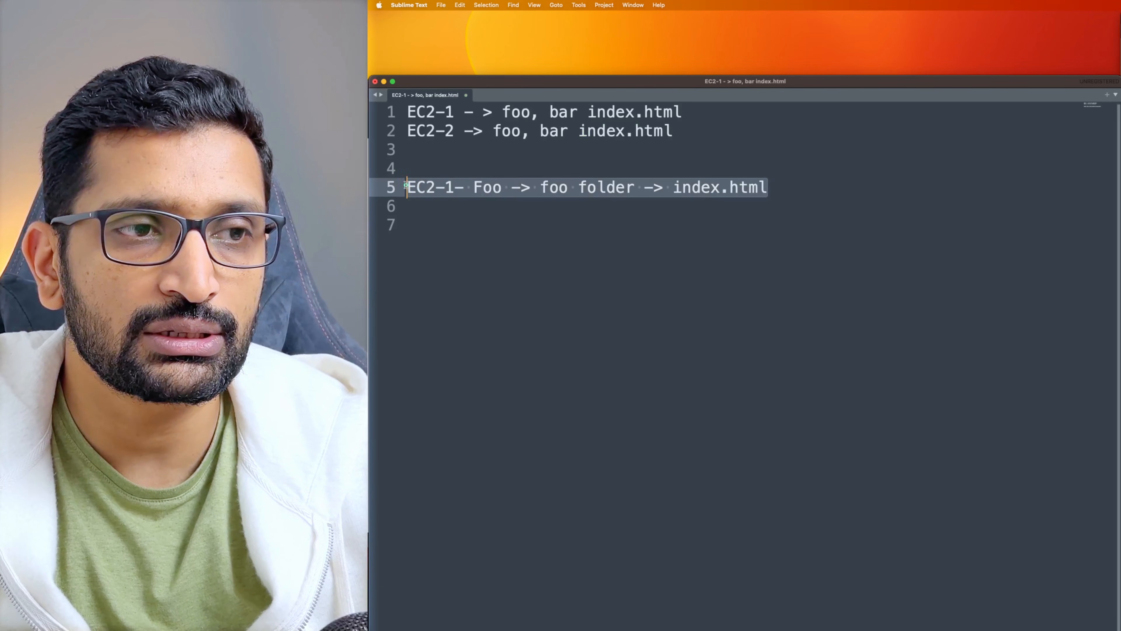
key("super+c")
left_click(464, 219)
key("super+v")
left_click(450, 225)
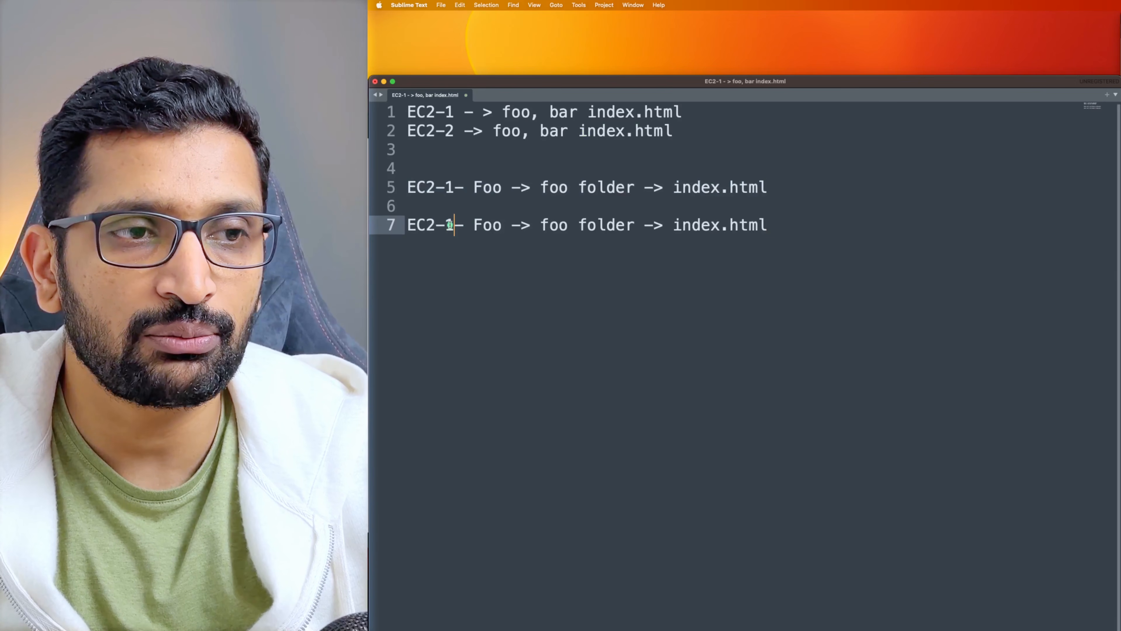
key("BackSpace")
type("2")
double_click(489, 223)
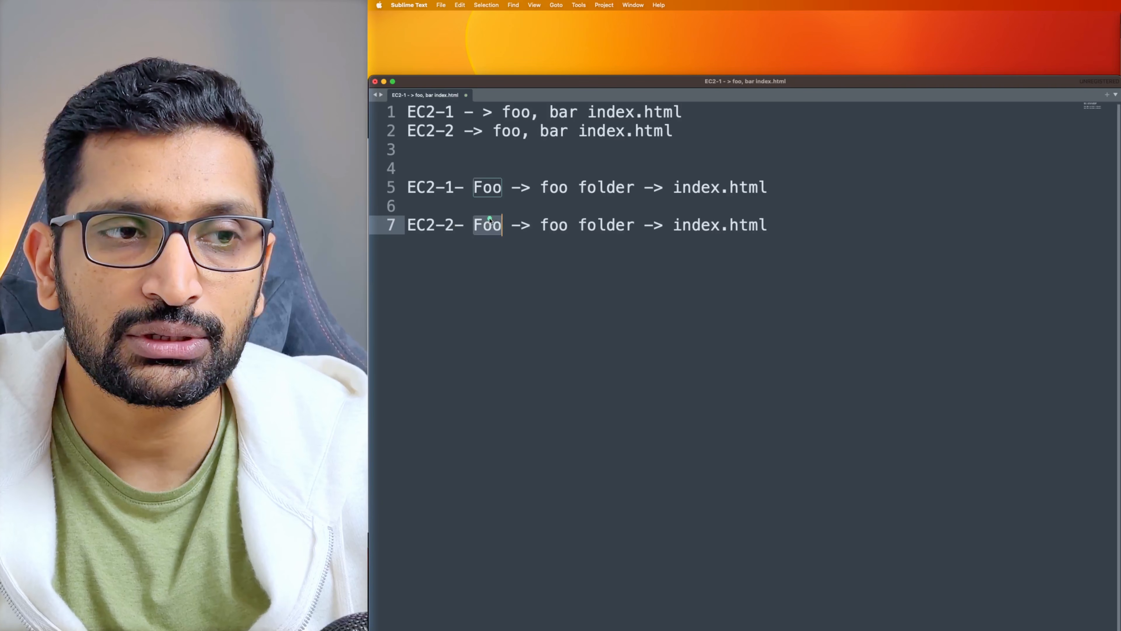
type("bar")
double_click(553, 225)
type("bar")
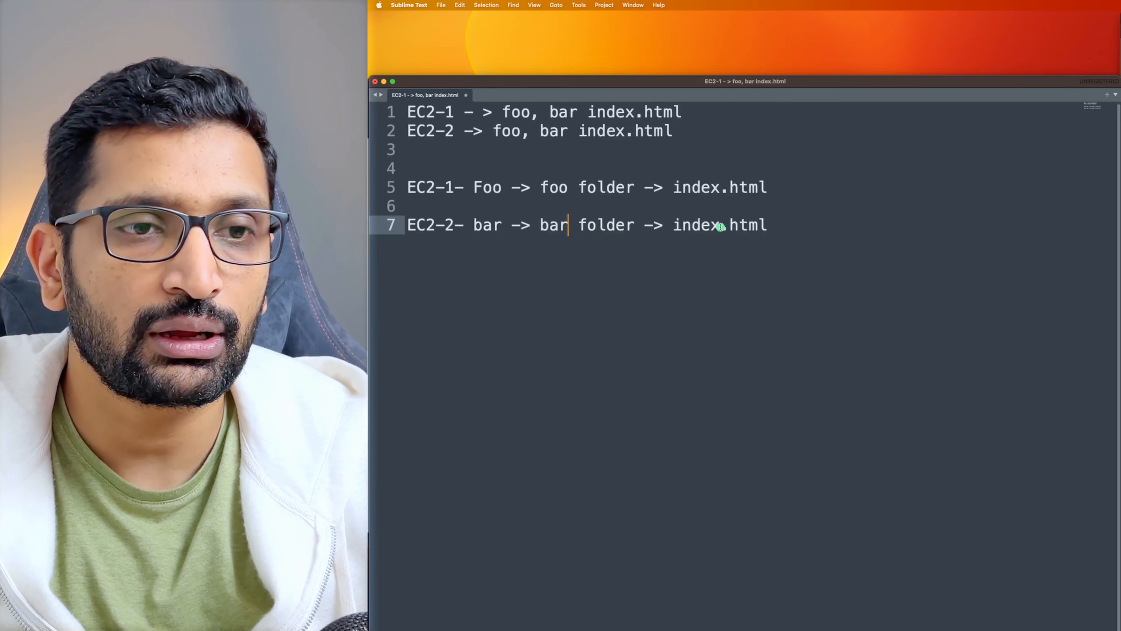
left_click_drag(674, 225, 767, 225)
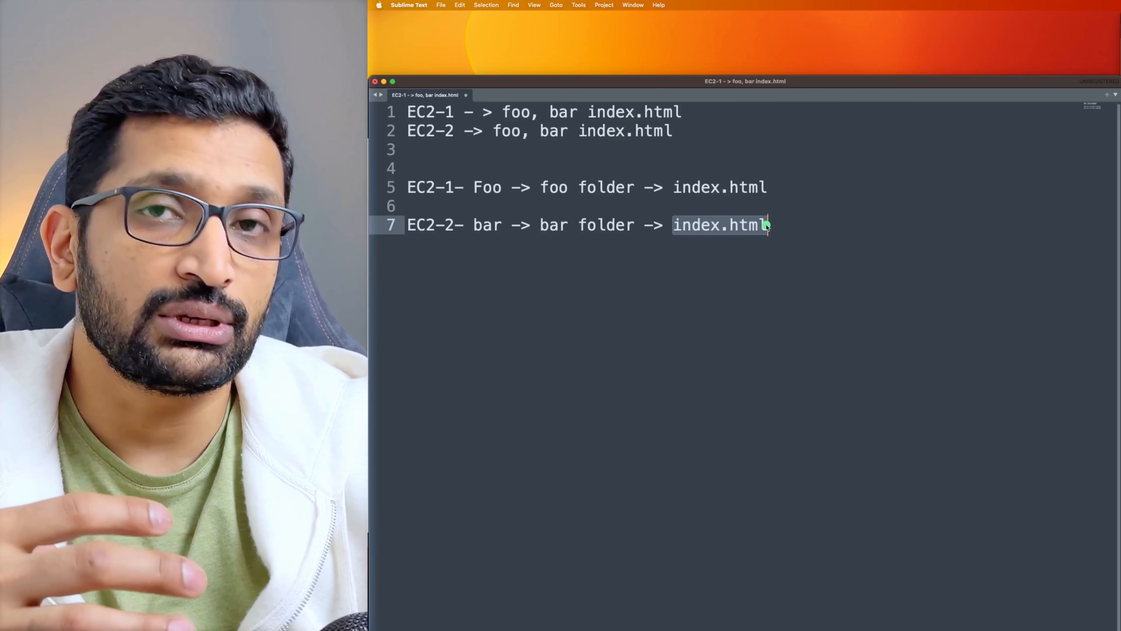
Append '-> target-group-foo' to the end of line 5
left_click(786, 189)
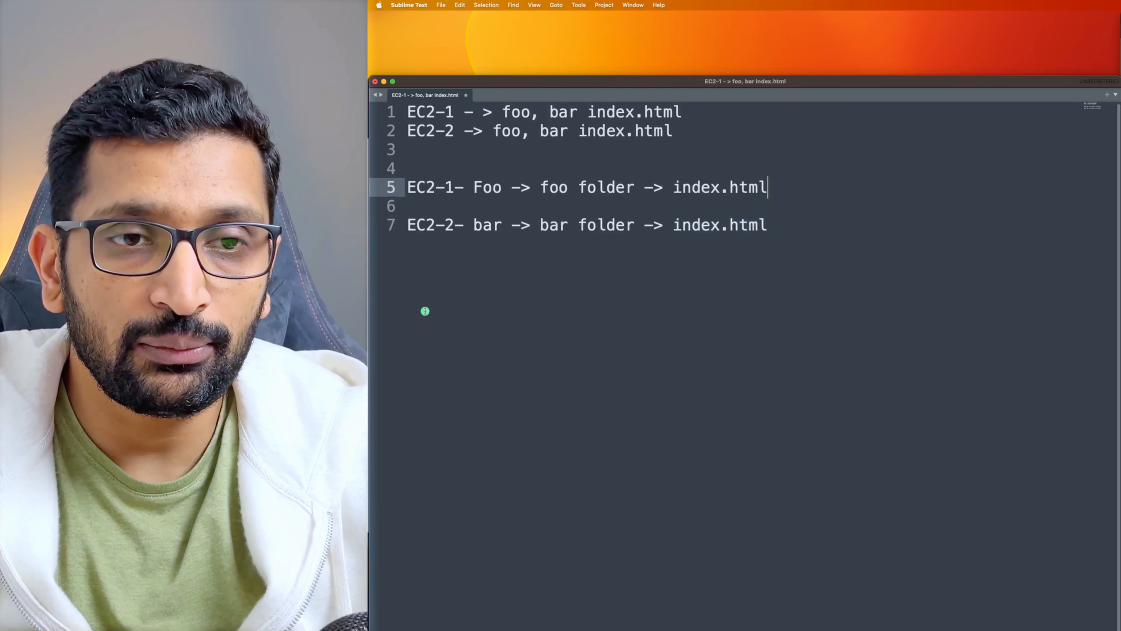
type("-> ")
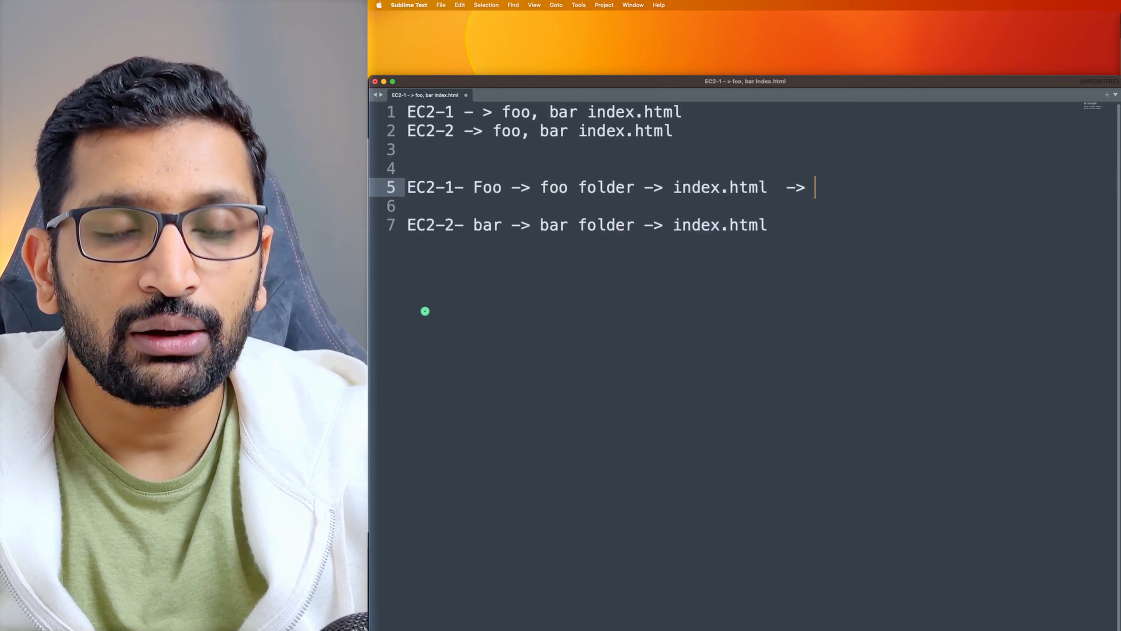
type("rag")
key("BackSpace")
key("BackSpace")
key("BackSpace")
type("tag")
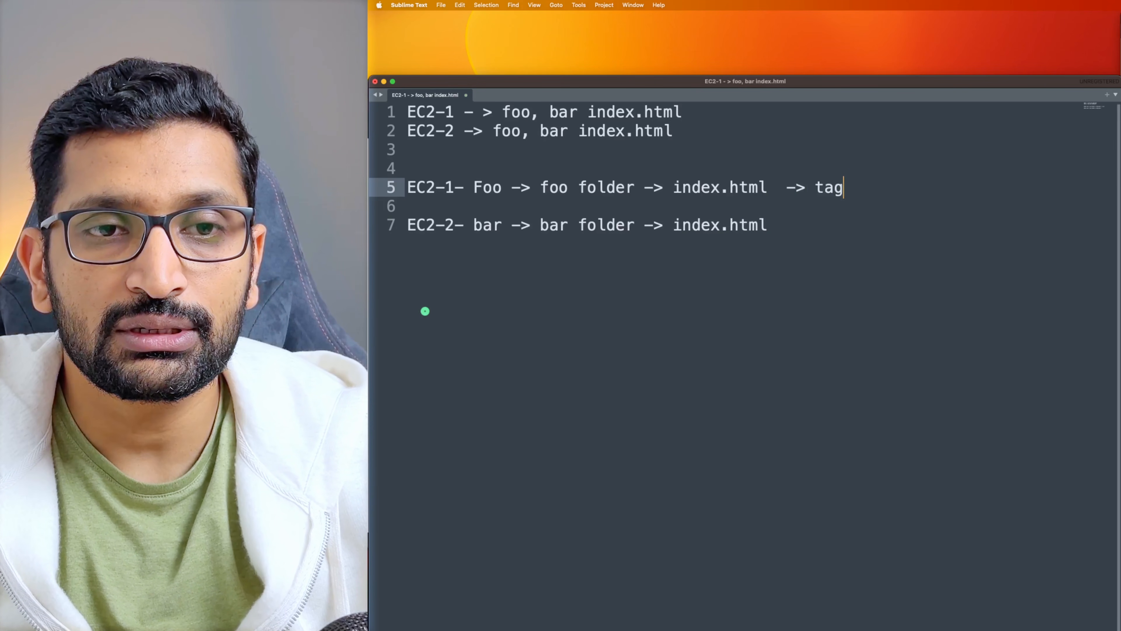
key("BackSpace")
type("rget")
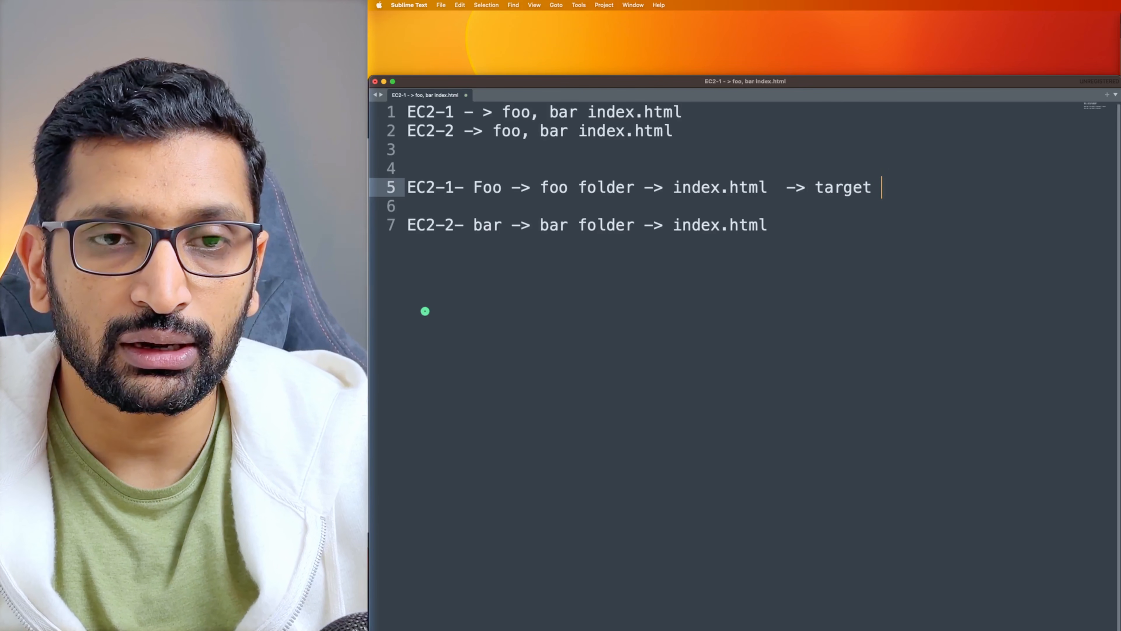
type("-foo")
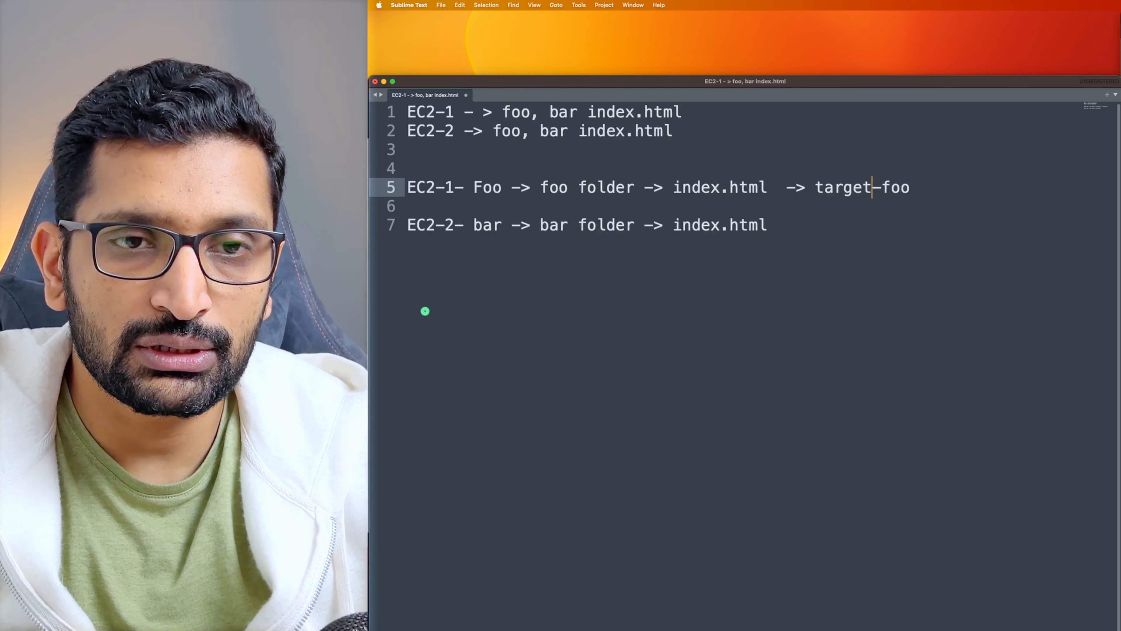
type("-group")
Append '-> target-group-bar' to line 7 and add blank lines below
key("Down")
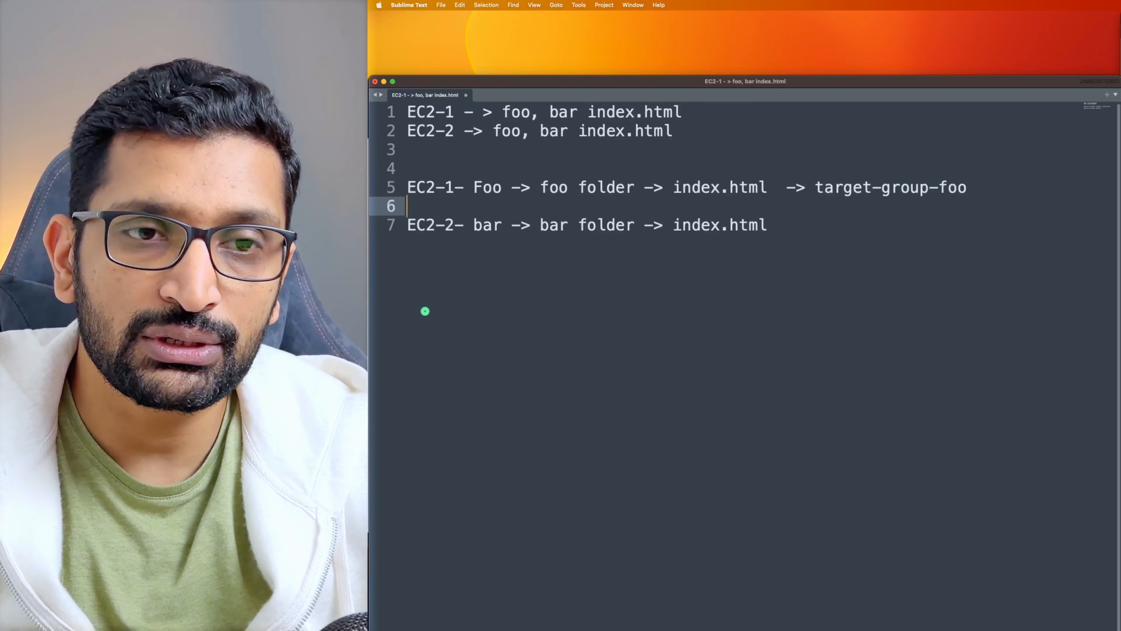
key("Down")
type("-")
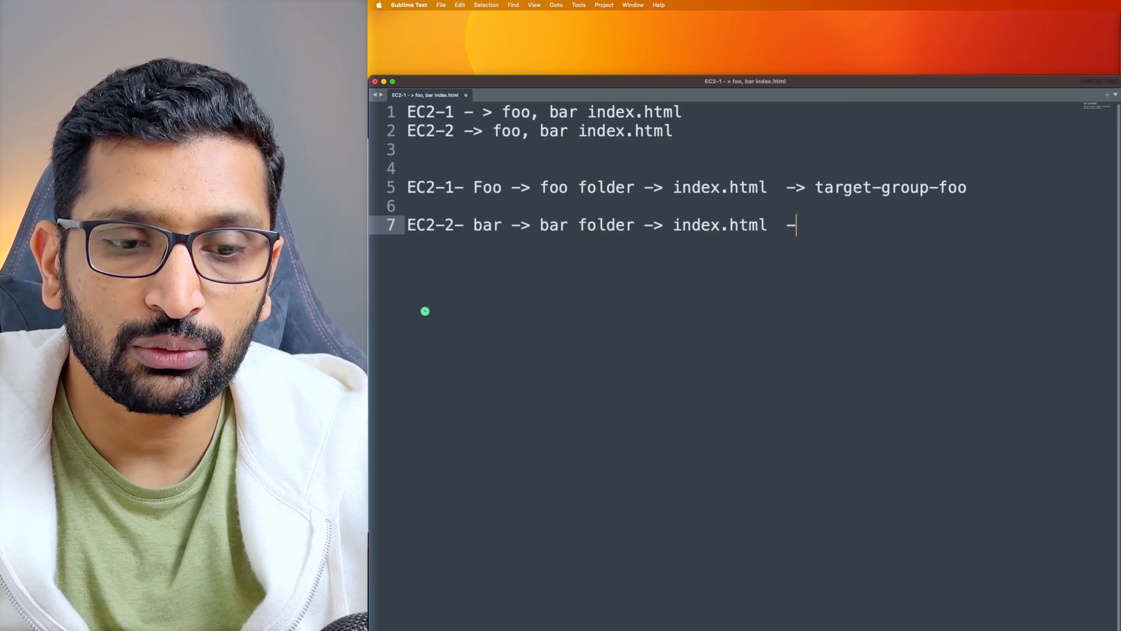
type("> target")
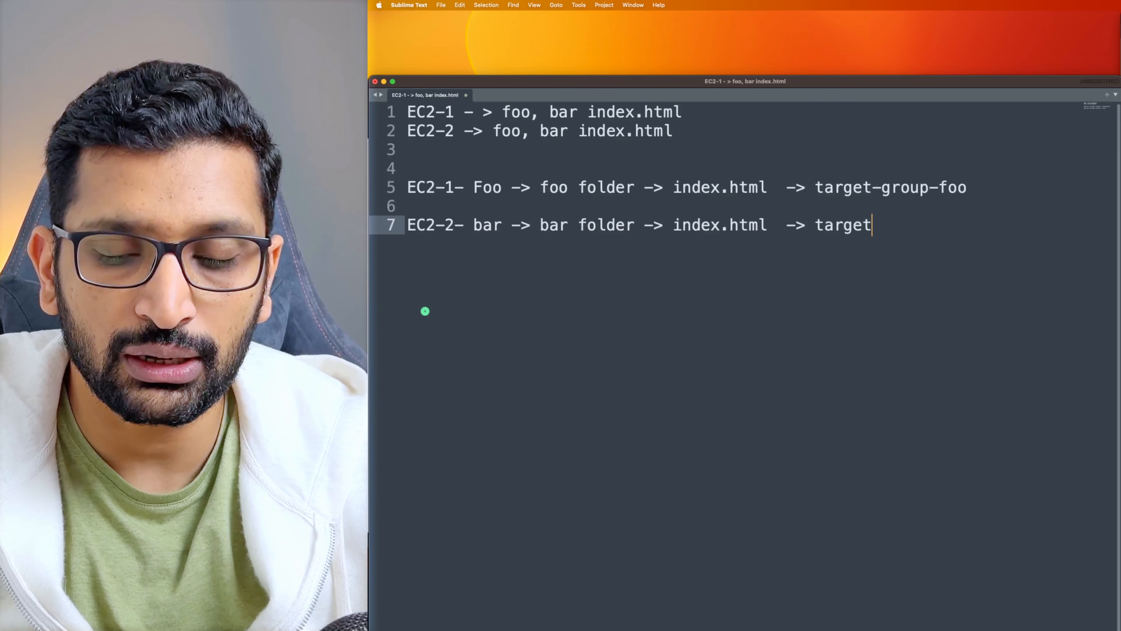
type("-group-b")
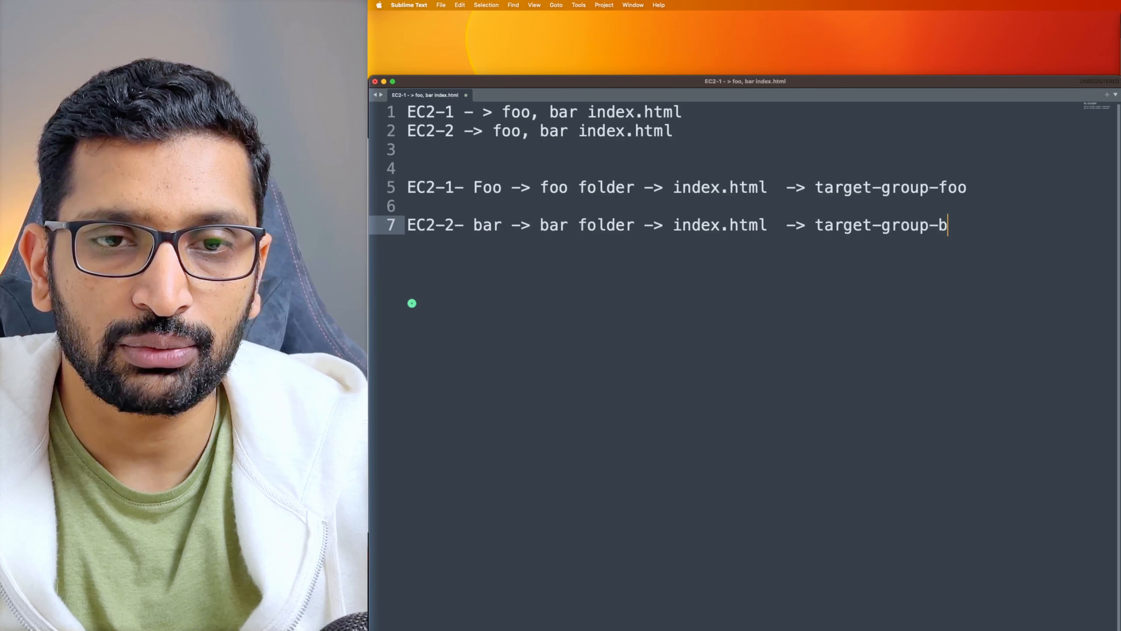
type("ar")
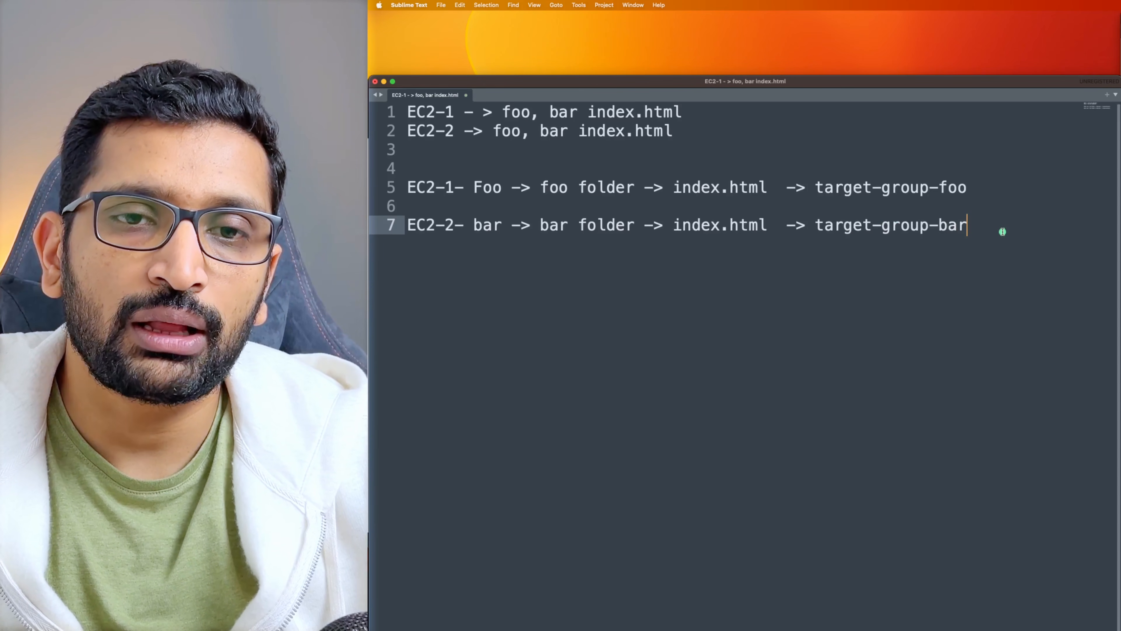
key("Return")
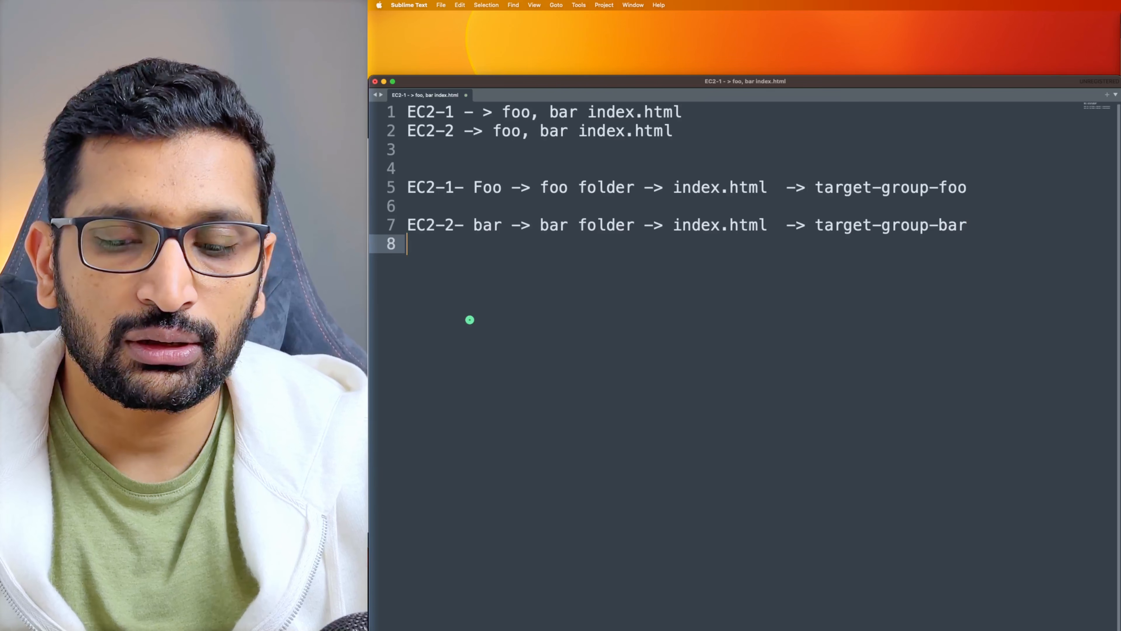
key("Return")
key("Return")
Write line 10 as 'ALB - Rules - /foo' followed by target-group-foo
type("ALB")
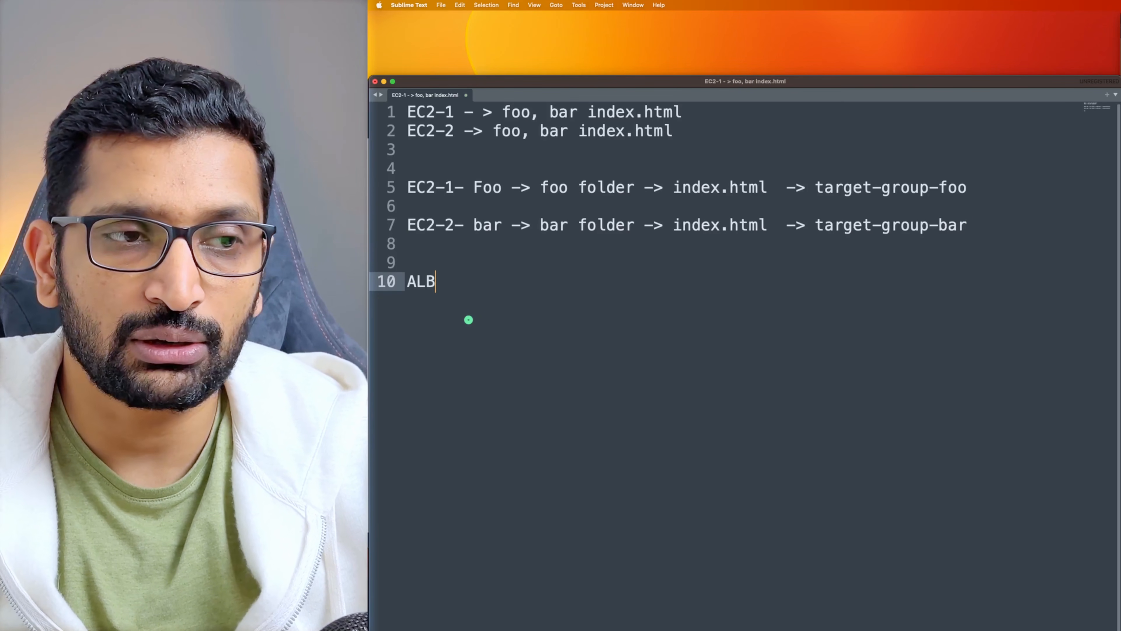
type(" - ")
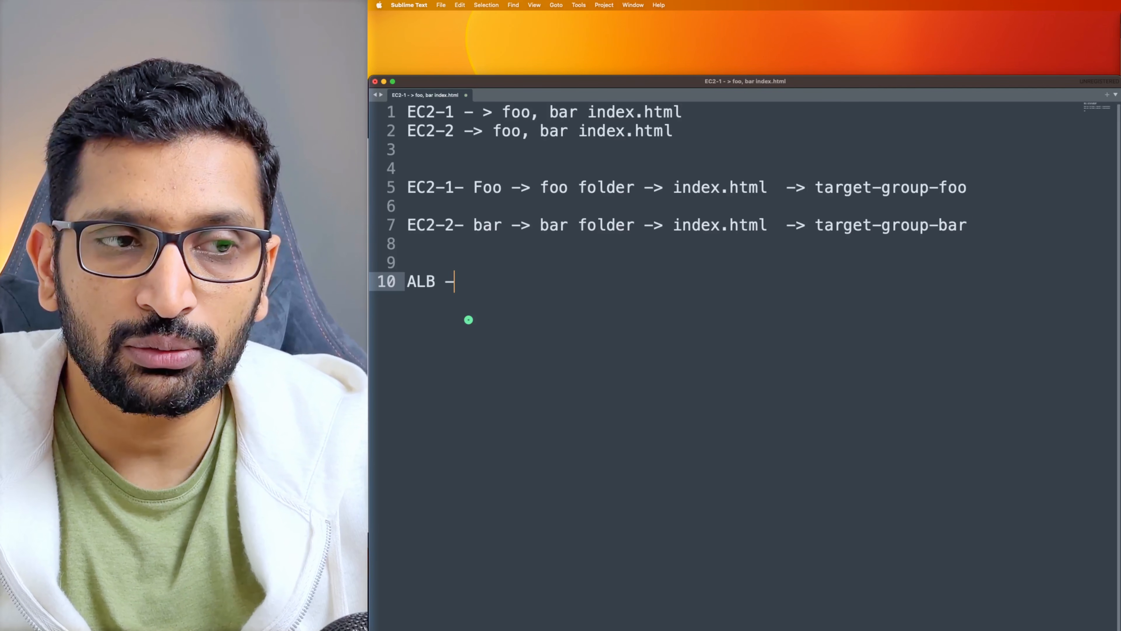
type("Rules - ")
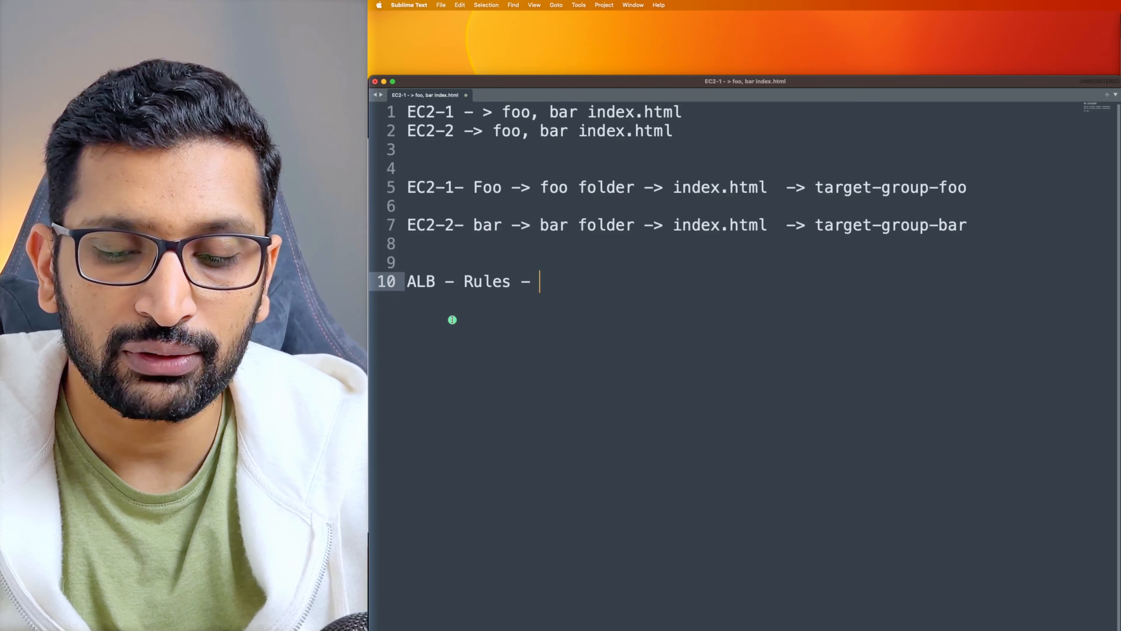
type("/foo")
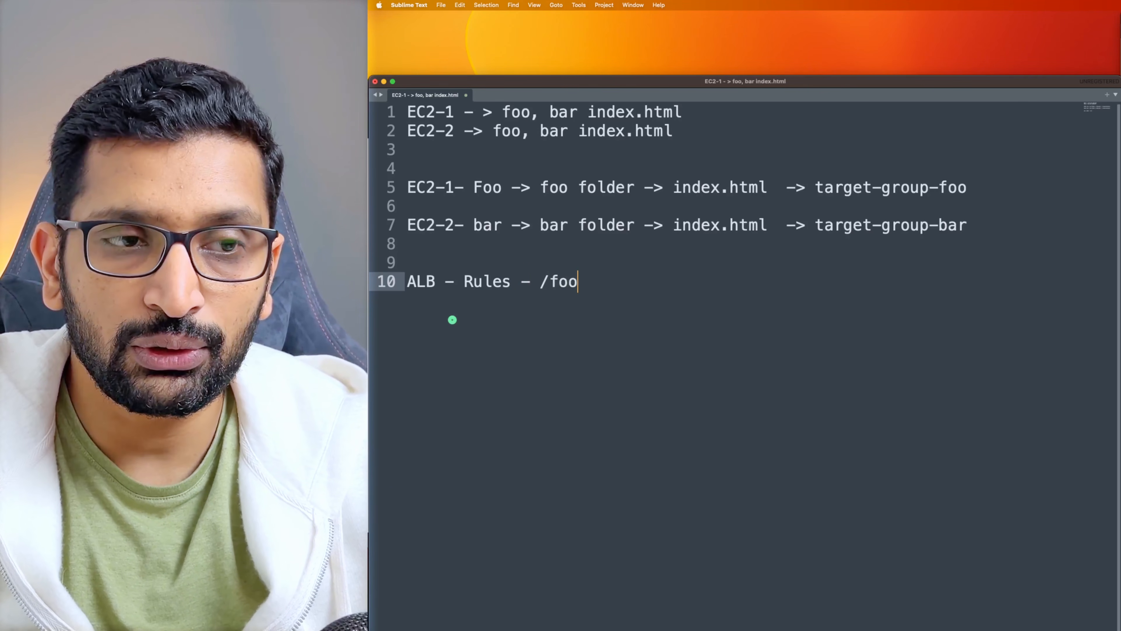
left_click_drag(816, 187, 967, 189)
key("cmd+c")
left_click(638, 281)
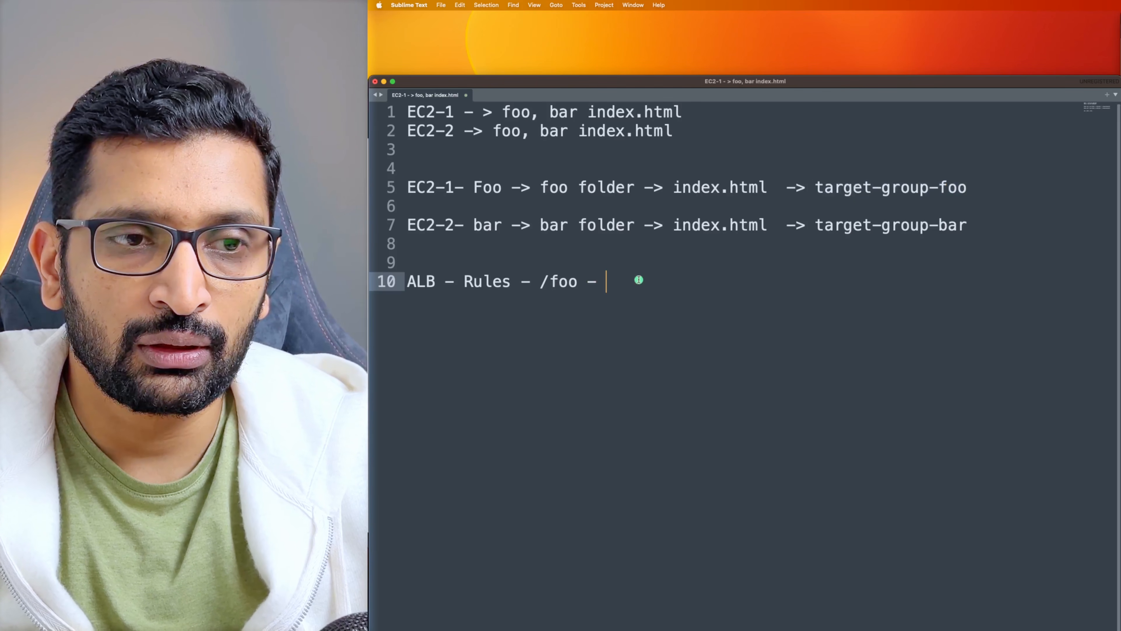
key("cmd+v")
key("Return")
Duplicate the rule as line 11 for /bar pointing to target-group-bar
left_click_drag(768, 282, 405, 279)
key("cmd+c")
left_click(783, 289)
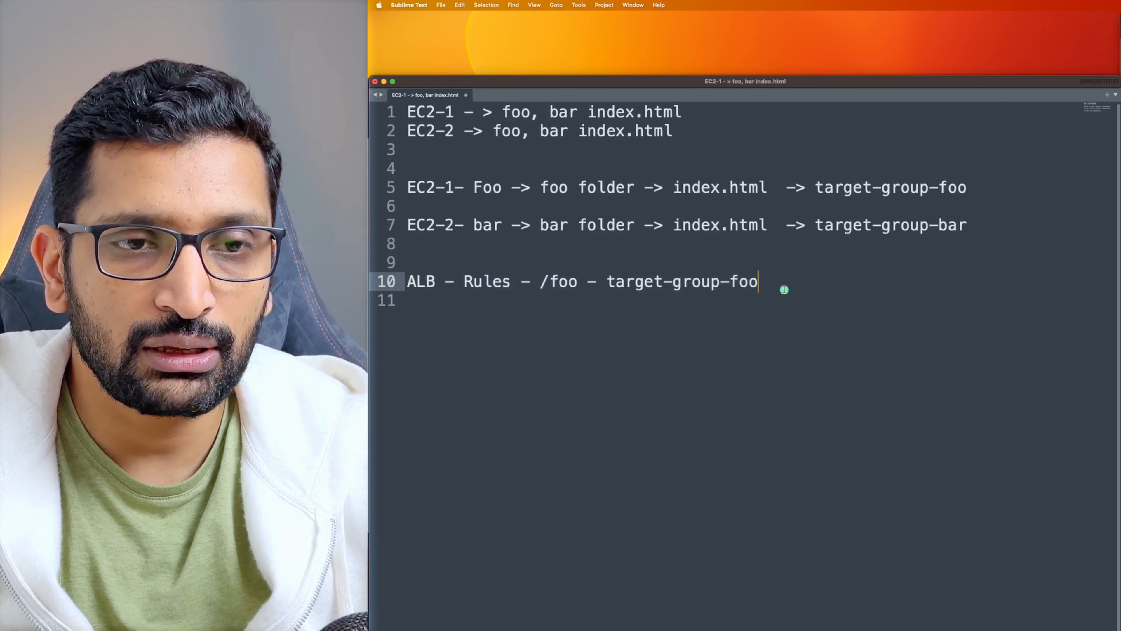
key("Return")
key("cmd+v")
double_click(560, 301)
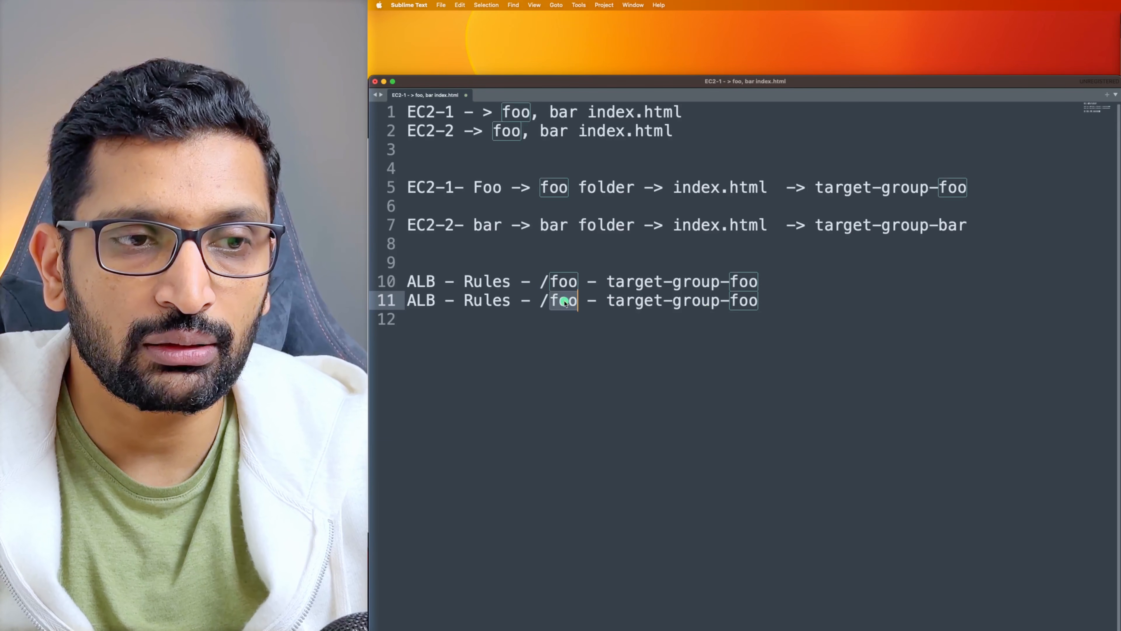
type("bar")
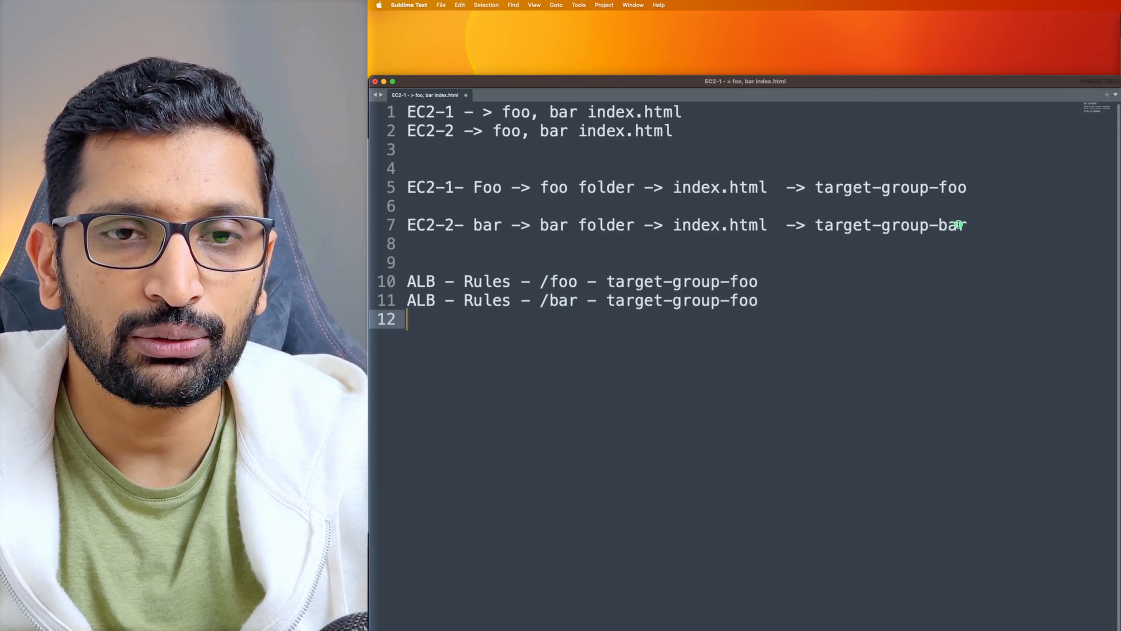
double_click(956, 225)
double_click(753, 301)
key("cmd+v")
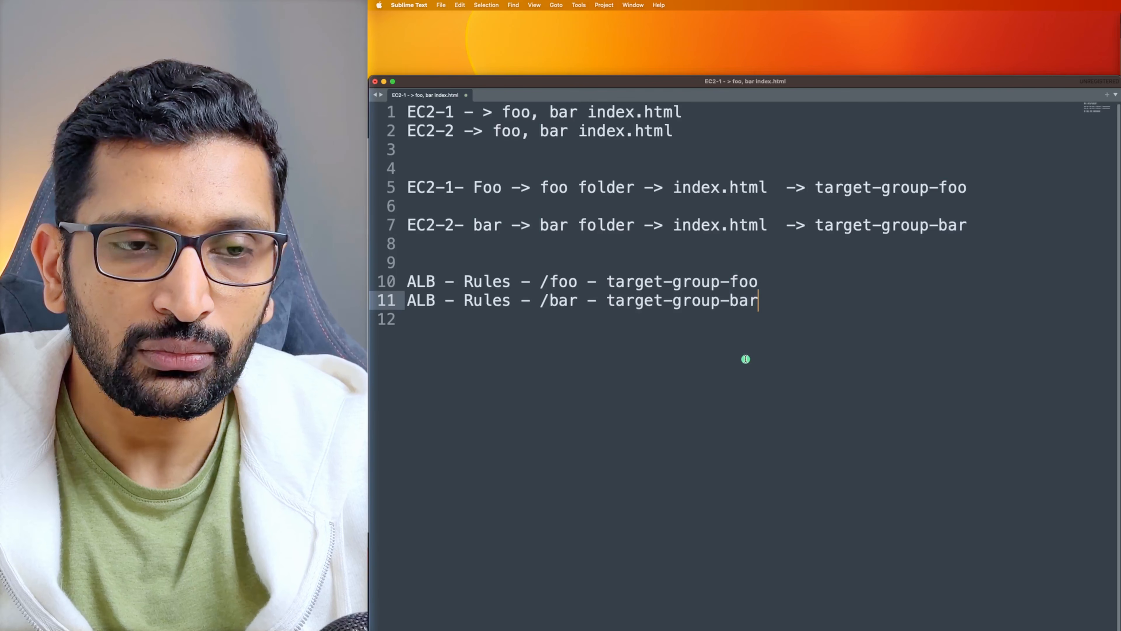
Add the instance labels: '-> EC2-1- Foo' on line 10 and 'EC2-2- bar' on line 11
left_click(773, 278)
type("->")
left_click(491, 188)
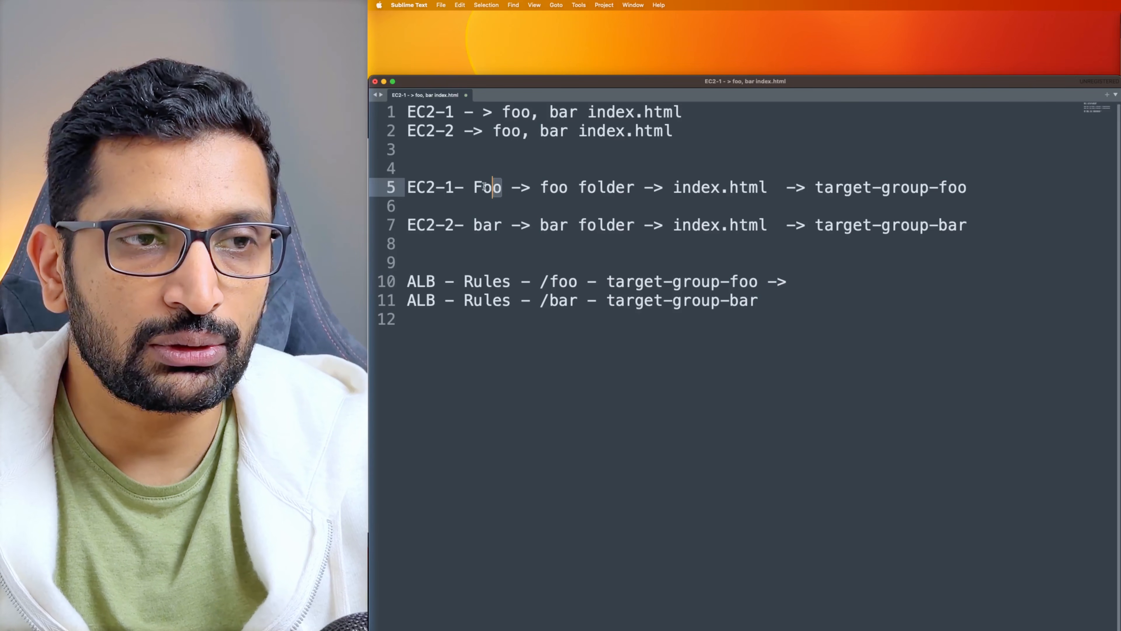
left_click_drag(503, 188, 407, 188)
key("cmd+c")
left_click(818, 283)
key("cmd+v")
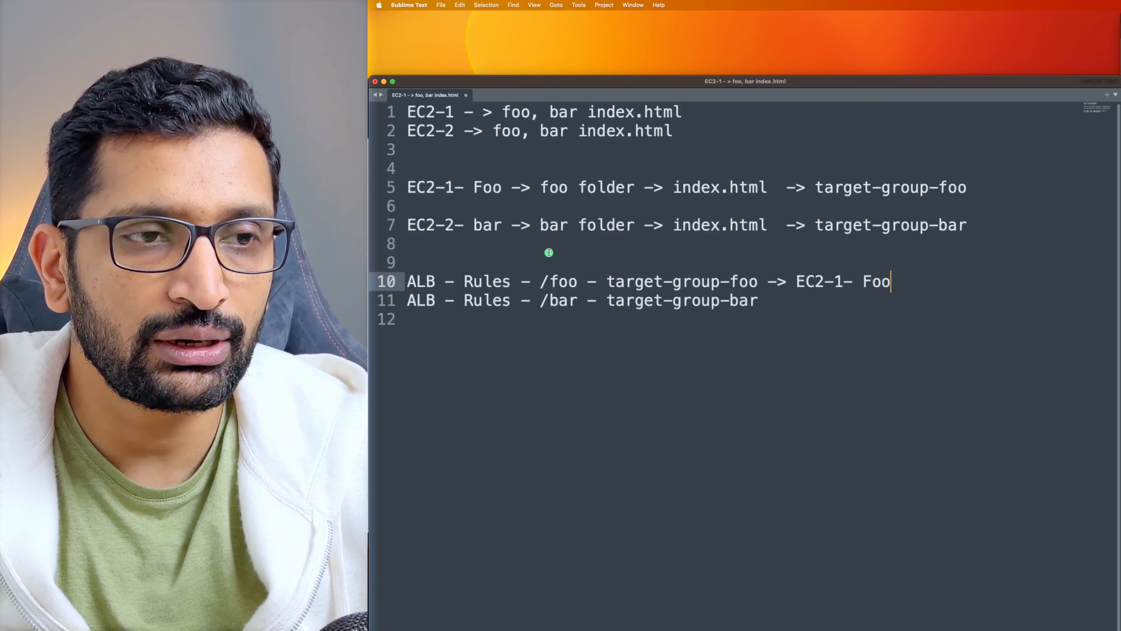
left_click_drag(503, 225, 407, 225)
key("cmd+c")
left_click(809, 302)
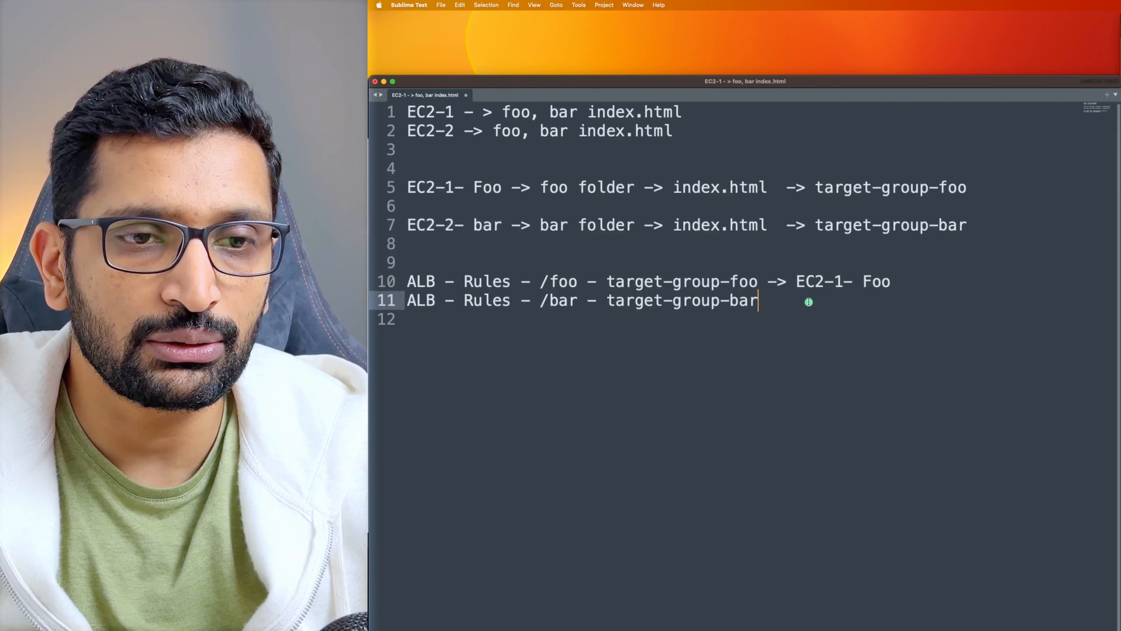
type("-")
key("cmd+v")
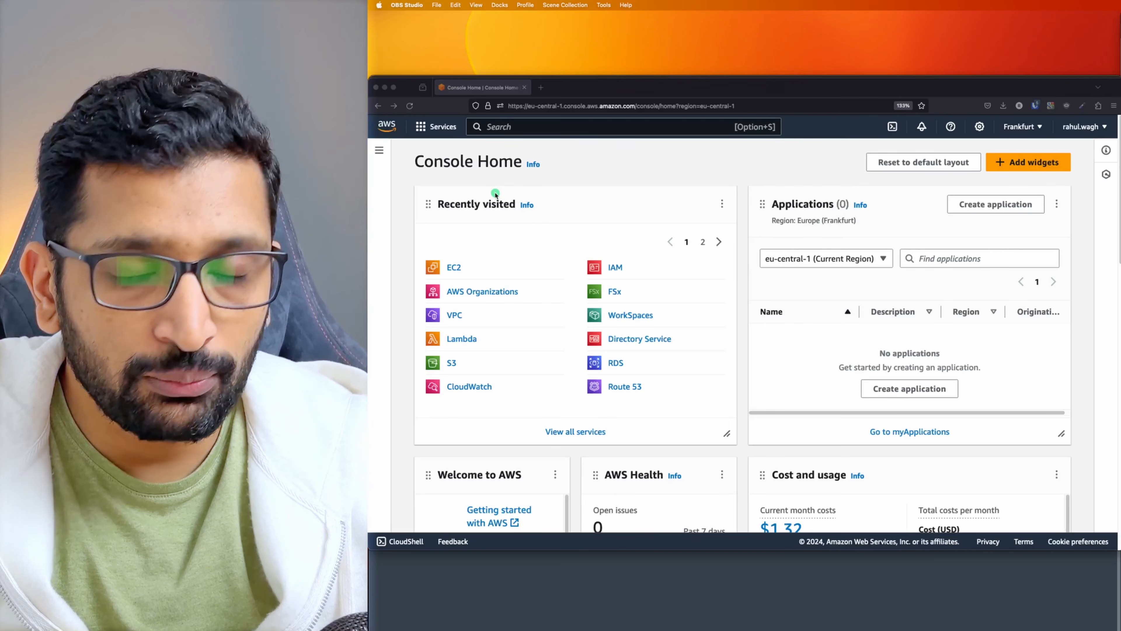
In the running EC2 instances list, rename the first instance to demo-nlb-ec2-1-foo
left_click(455, 267)
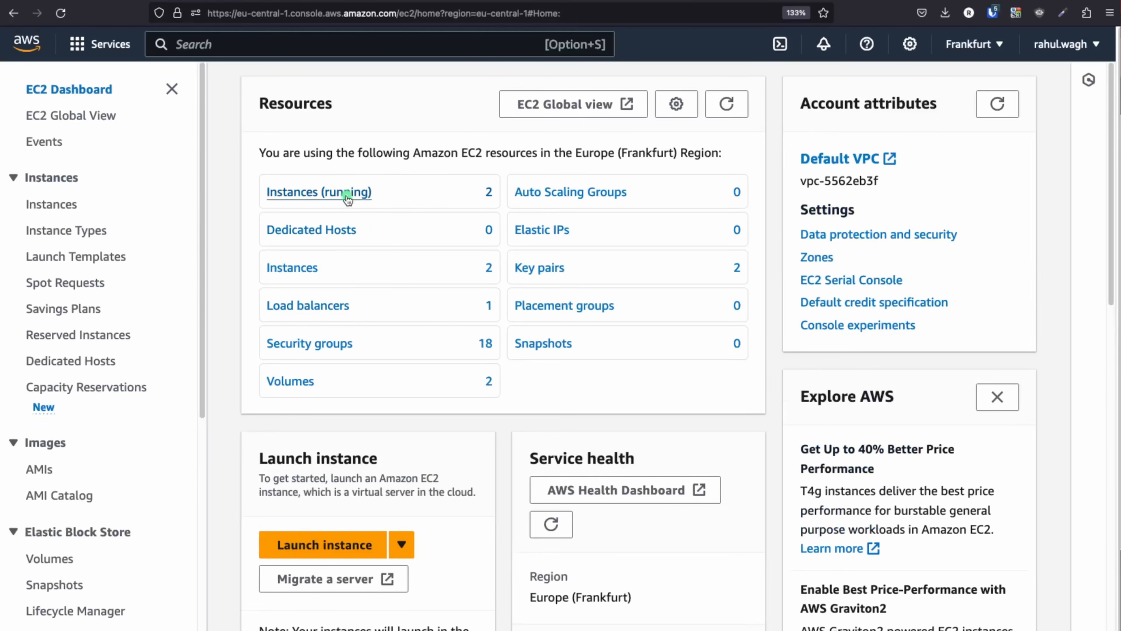
left_click(314, 191)
left_click(463, 242)
type("-foo")
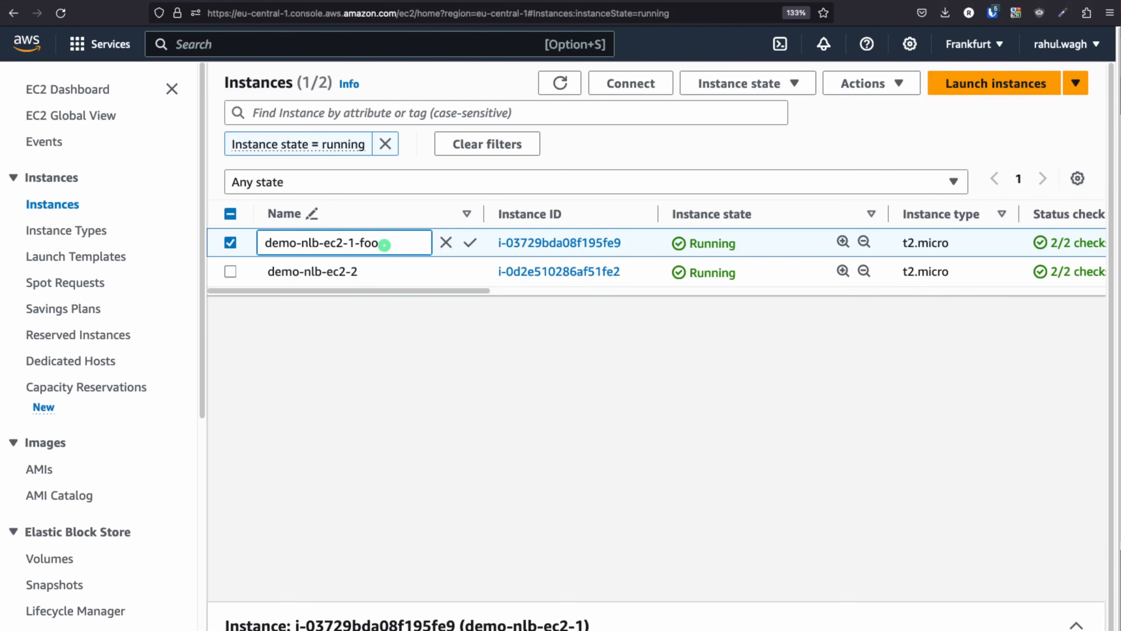
left_click(414, 324)
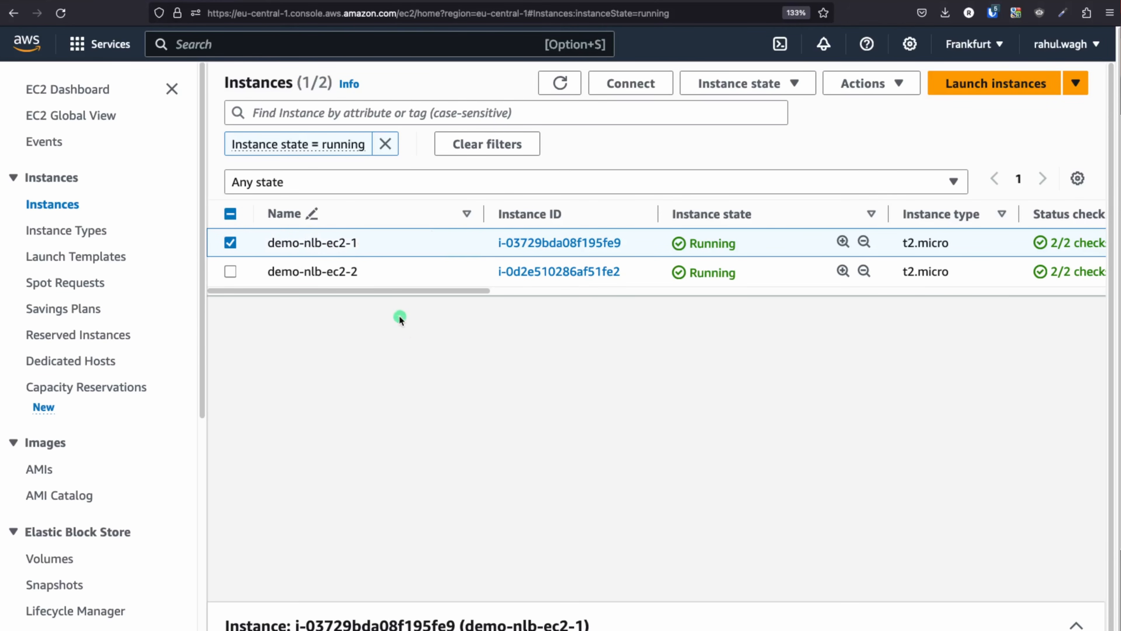
left_click(368, 244)
type("-foo")
key("Return")
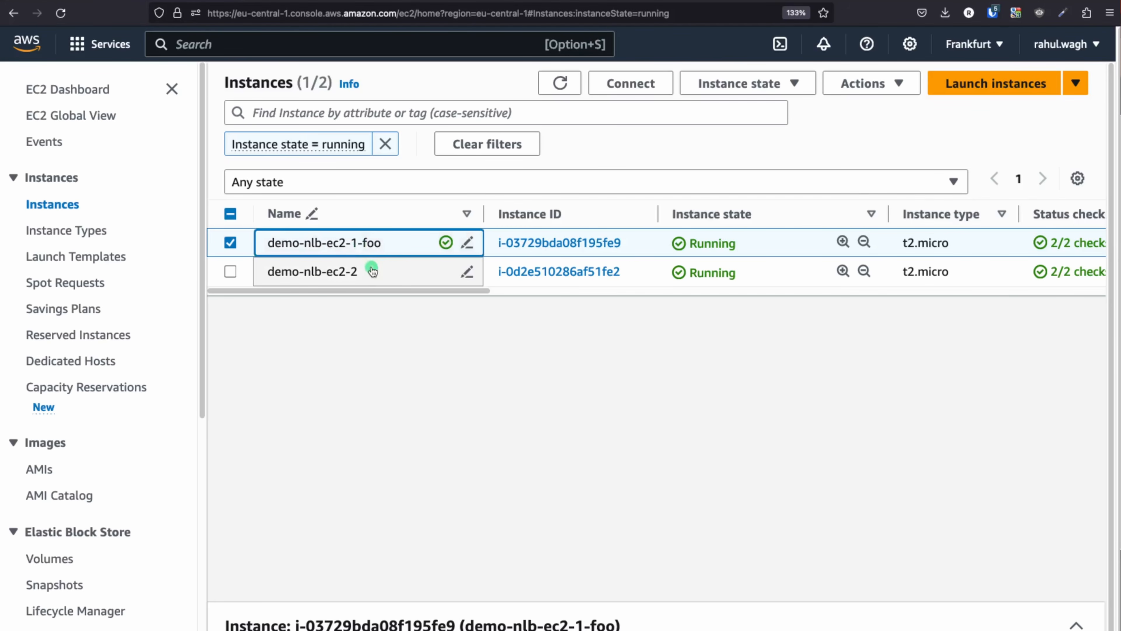
Rename the second instance to demo-nlb-ec2-2-bar and open the foo instance's details
left_click(373, 273)
type("-bar")
key("Return")
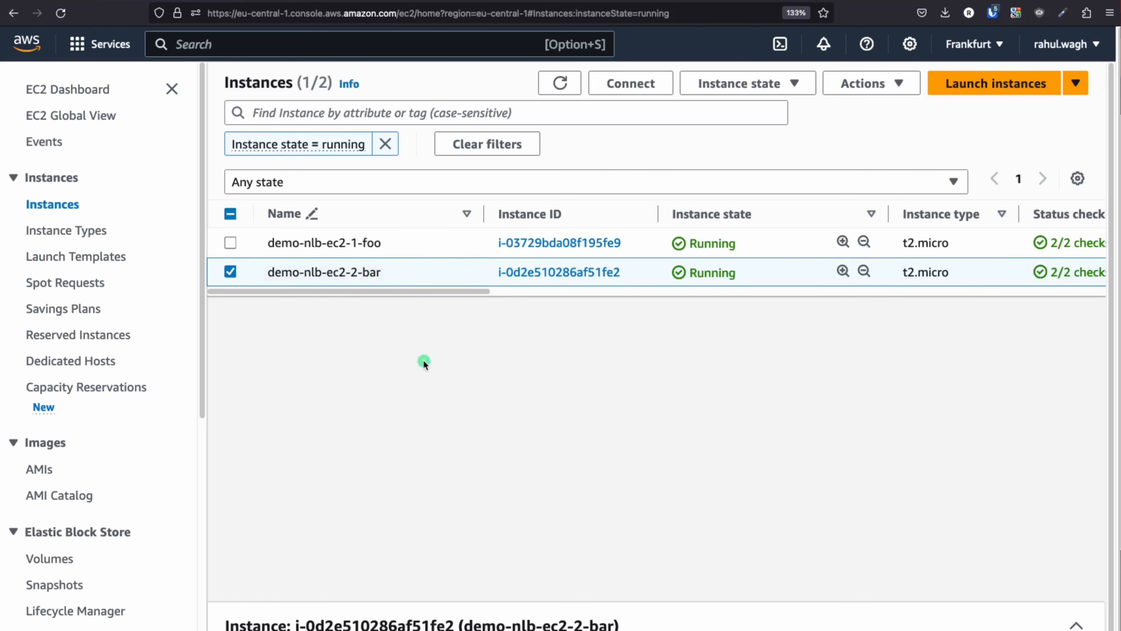
left_click(538, 242)
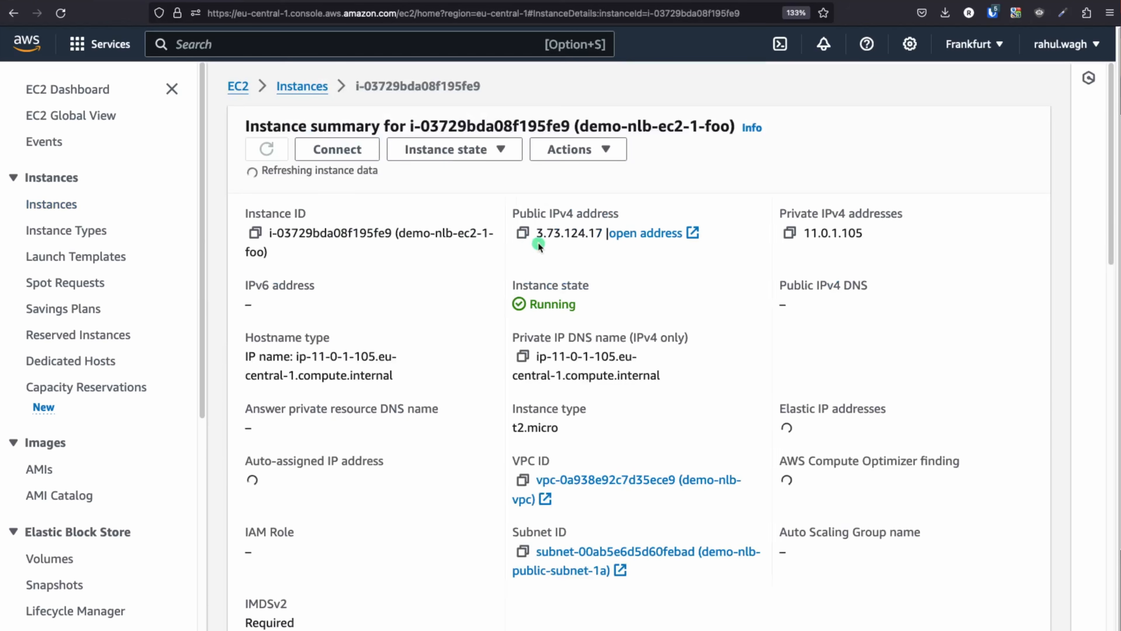
Copy the foo instance's public IPv4, leave the old ssh session and ssh into it
left_click(522, 227)
key("super+Tab")
key("super+Tab")
key("super+Tab")
key("super+Tab")
key("super+Tab")
key("super+Tab")
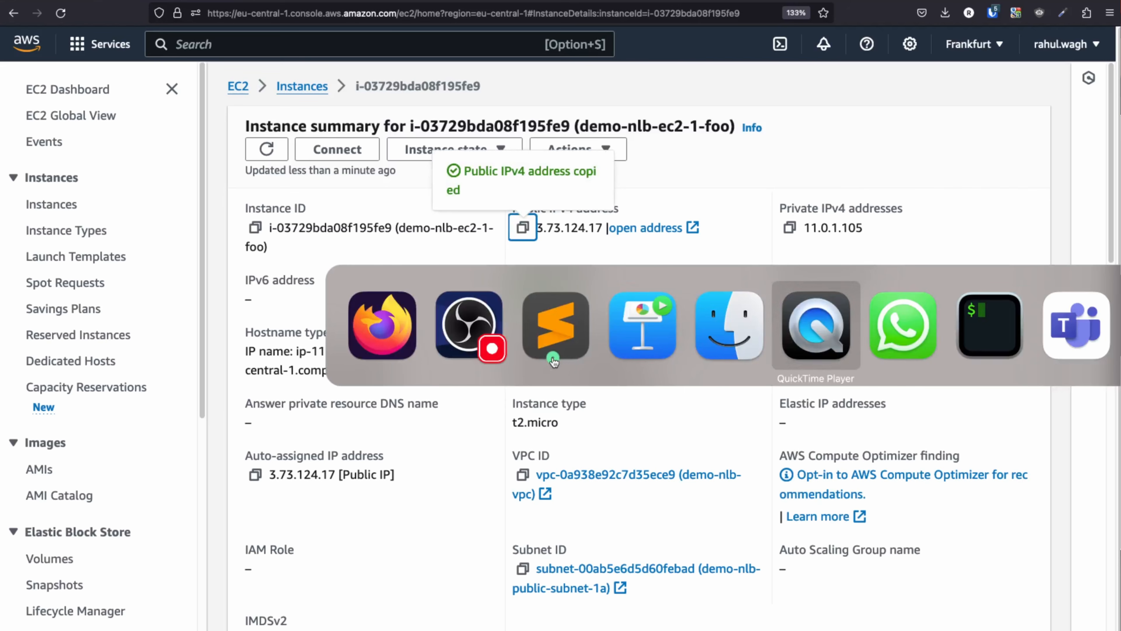
type("clear")
key("Return")
type("exit")
key("Return")
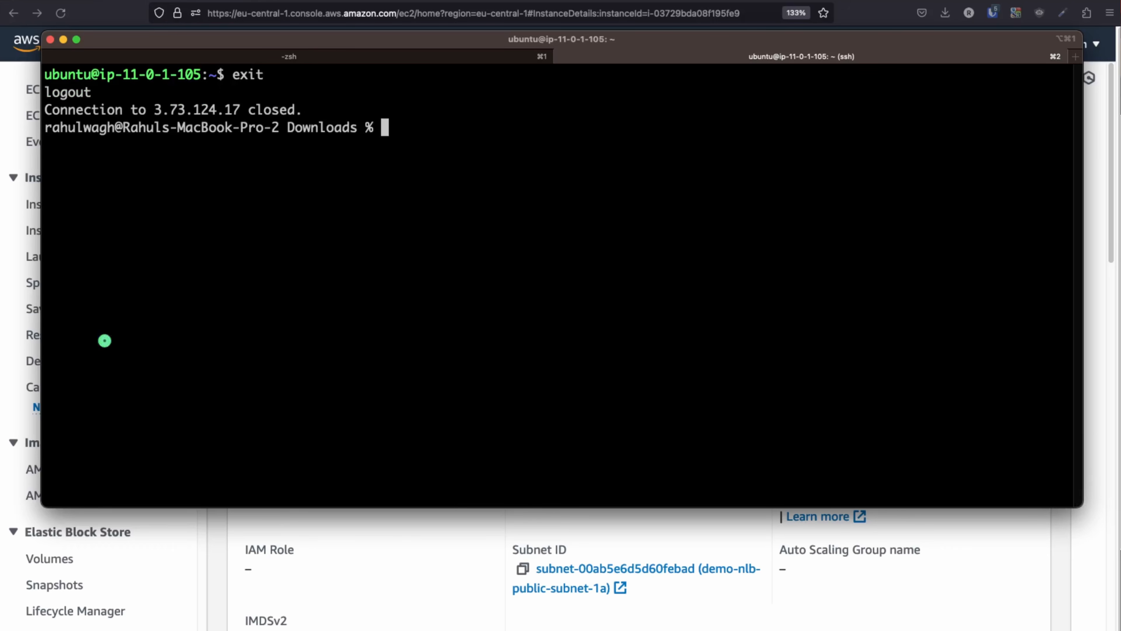
type("clear")
key("Return")
key("Up")
key("Up")
key("BackSpace")
key("BackSpace")
key("BackSpace")
key("BackSpace")
key("BackSpace")
key("BackSpace")
key("BackSpace")
key("BackSpace")
key("BackSpace")
key("BackSpace")
key("BackSpace")
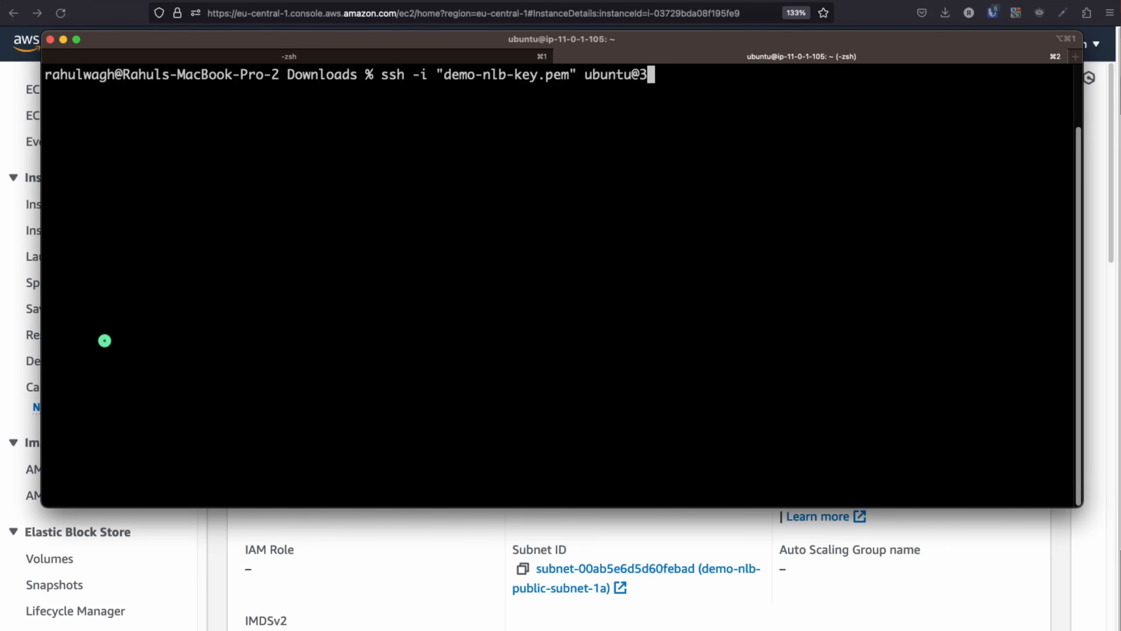
key("super+v")
key("Return")
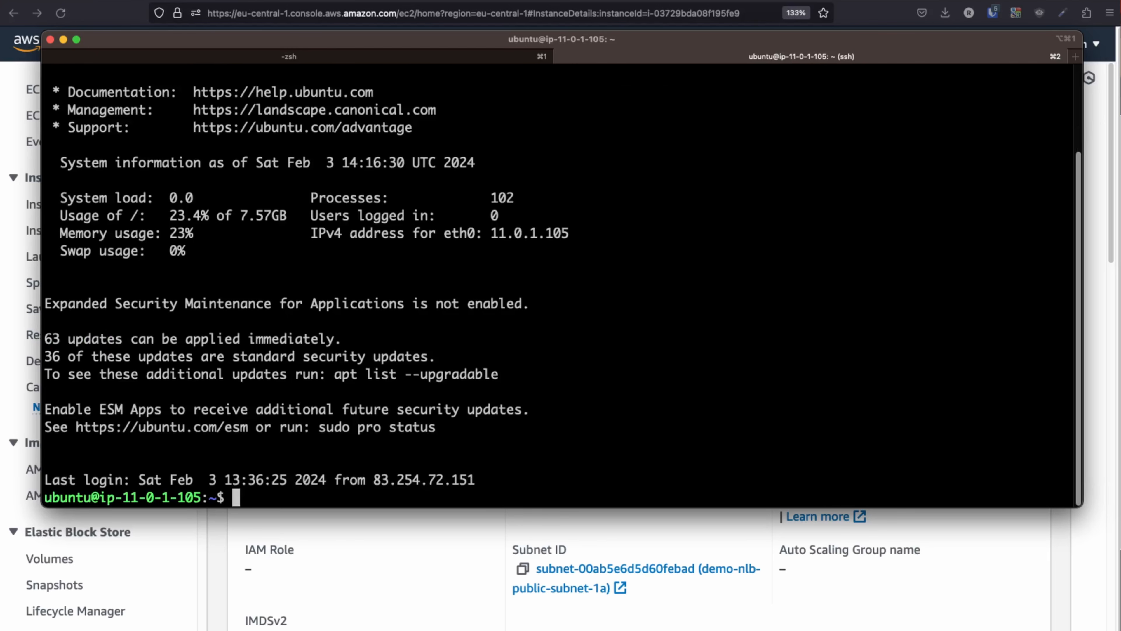
Change into /var/www/html and list it, showing bar, foo and index.html
type("clear")
key("Return")
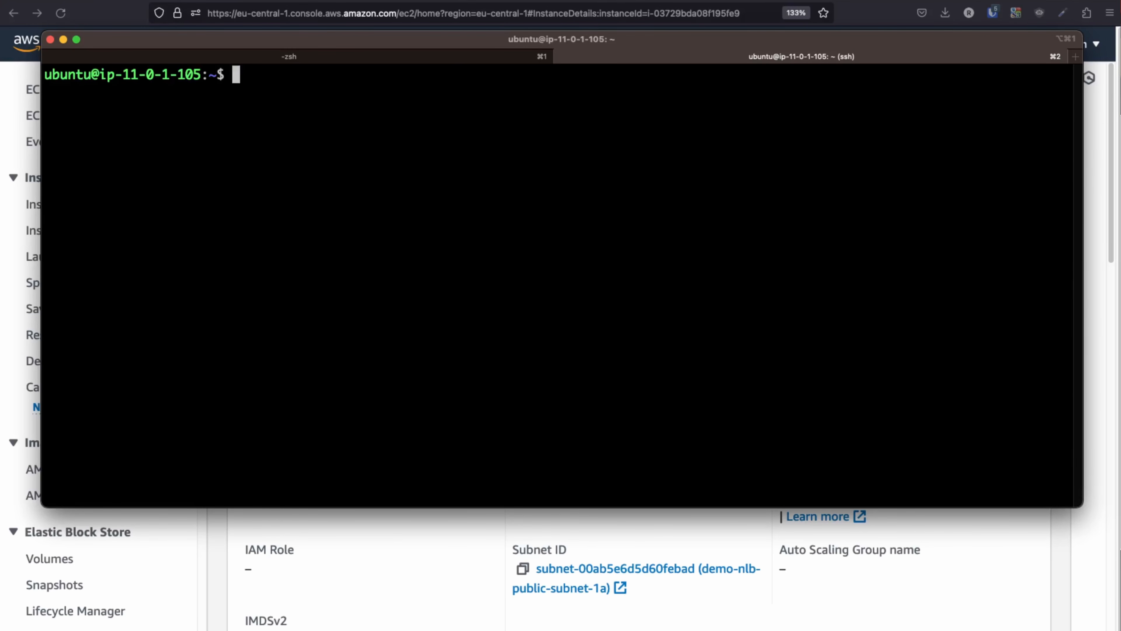
type("cd /var")
key("Tab")
type("ht")
key("Tab")
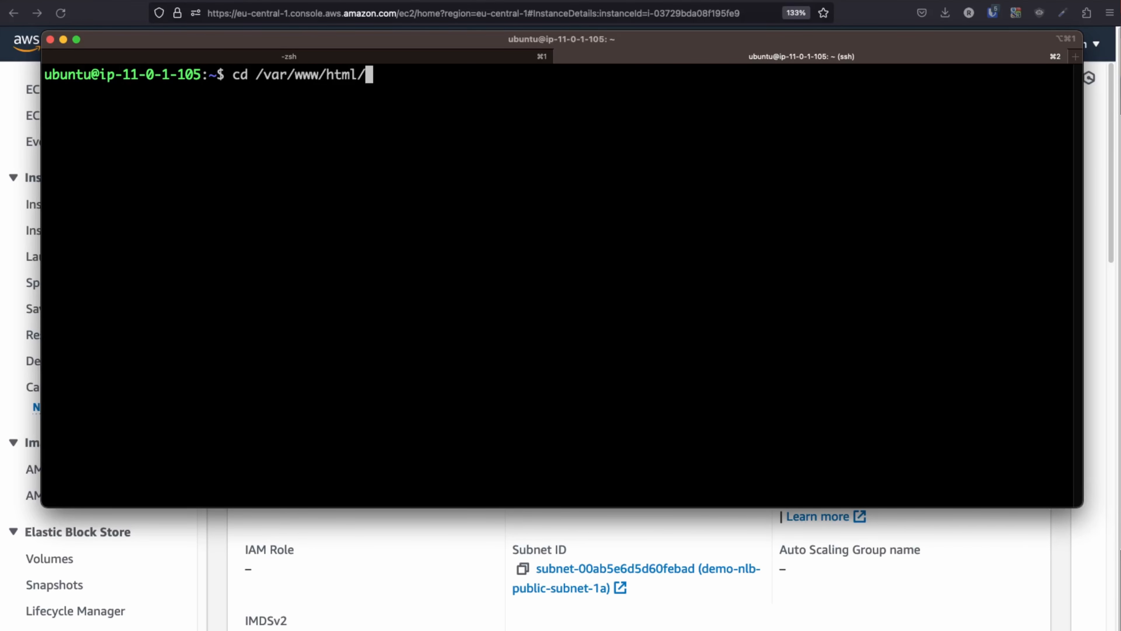
key("Return")
type("ls")
key("Return")
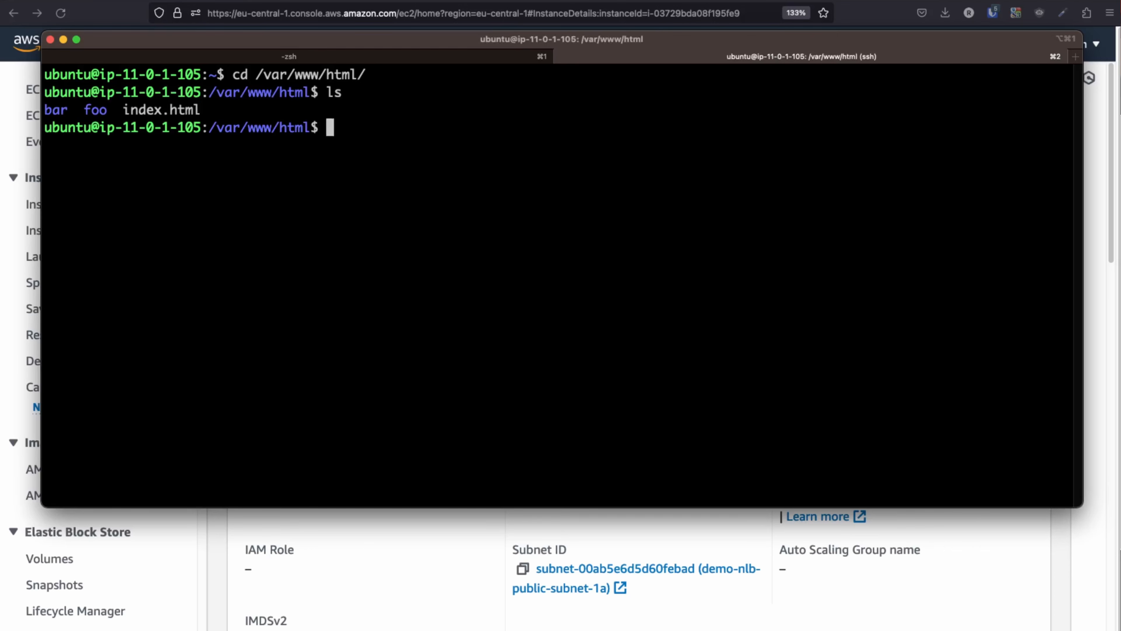
Move the terminal aside and open the demo-nlb-ec2-1-foo instance summary in the EC2 console
left_click_drag(376, 45, 395, 335)
left_click(405, 274)
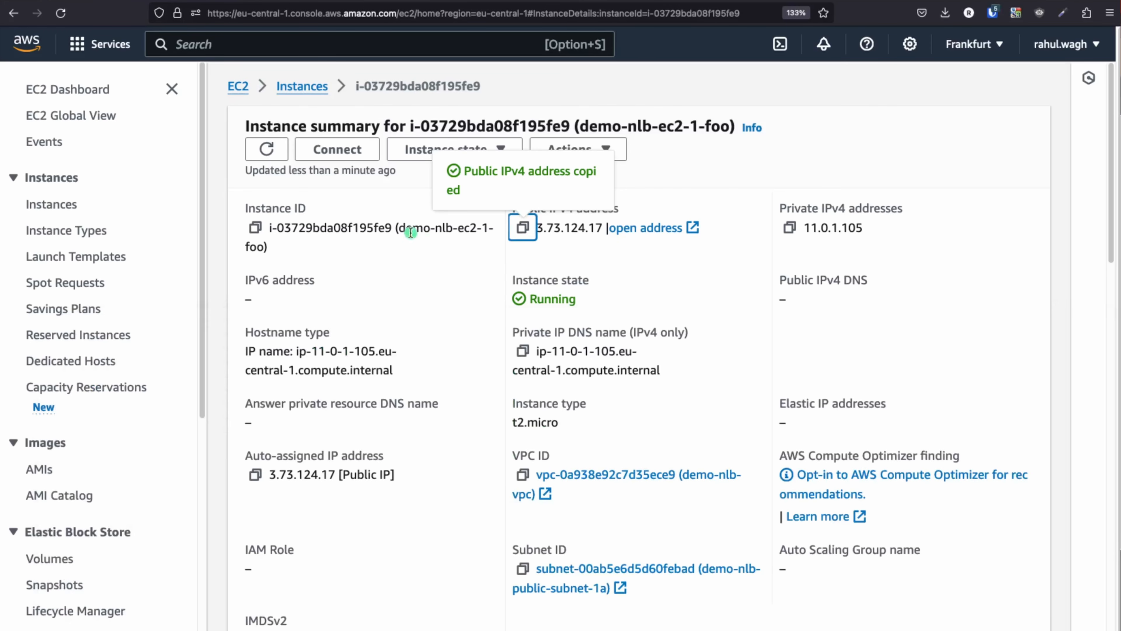
left_click(302, 86)
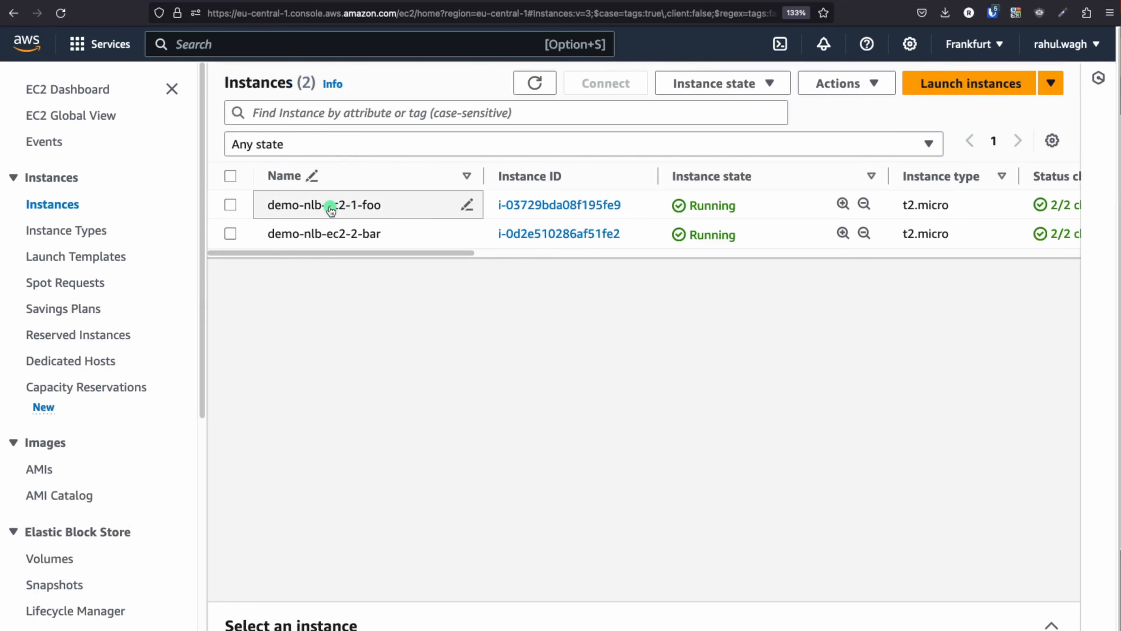
left_click(547, 203)
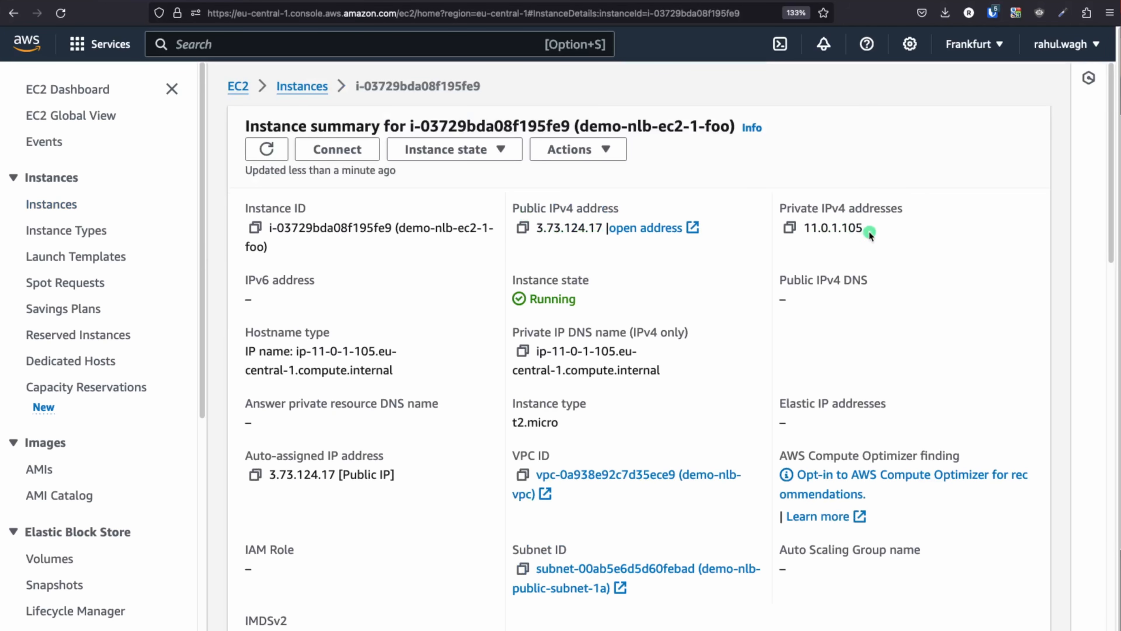
In the foo server's web root, delete the bar folder with 'sudo rm -rf bar'
key("super+Tab")
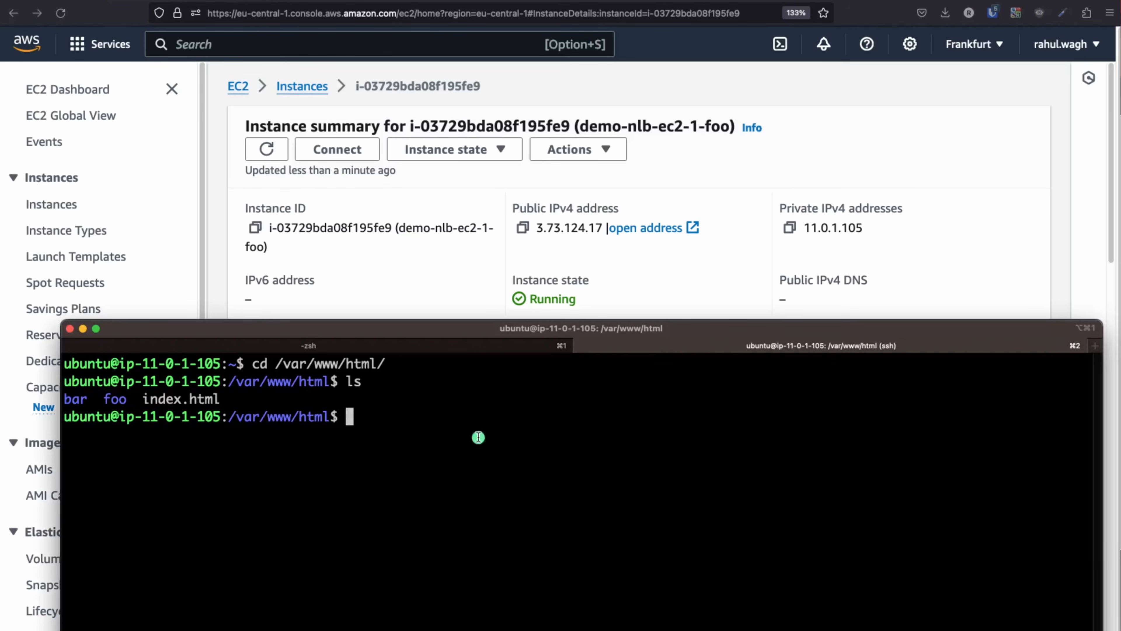
left_click_drag(513, 328, 497, 42)
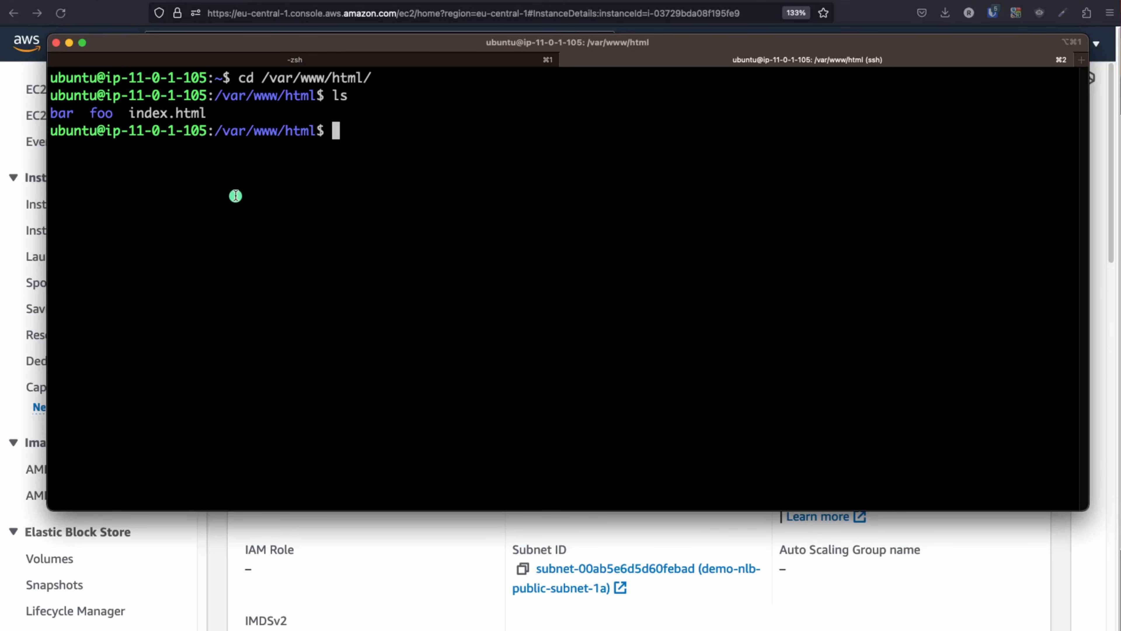
type("sudo rm ")
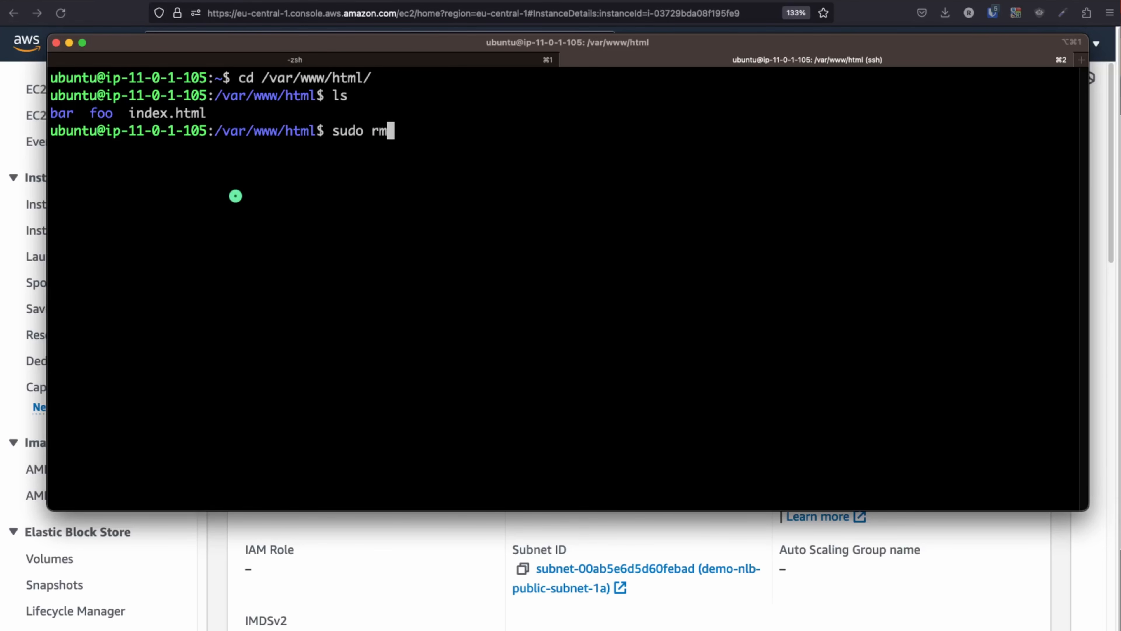
type("-rf bar")
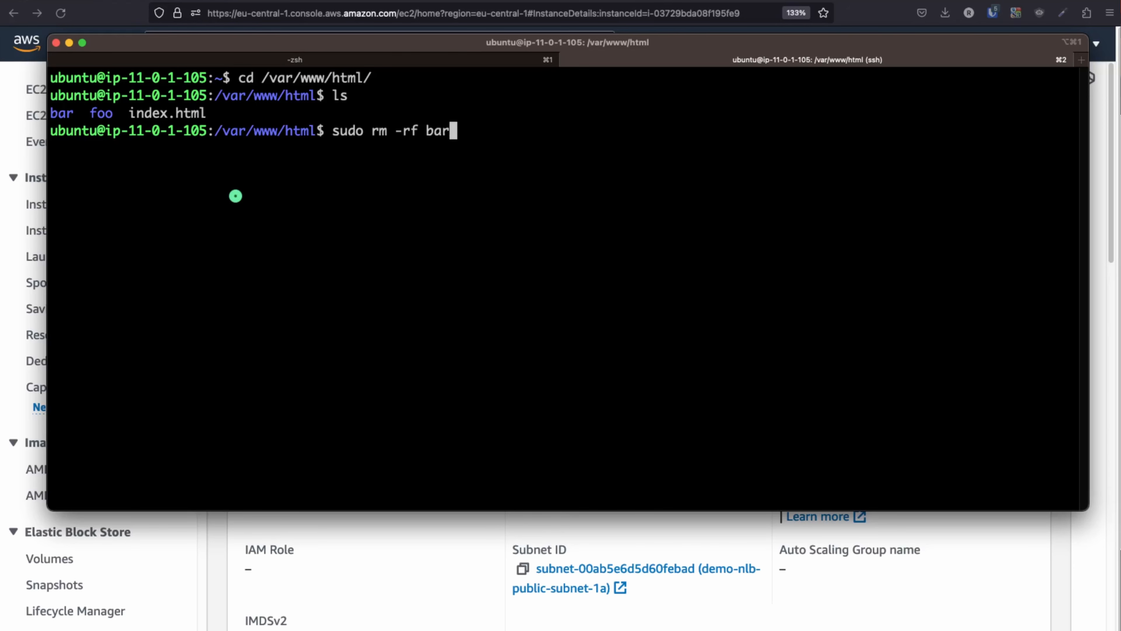
key("Return")
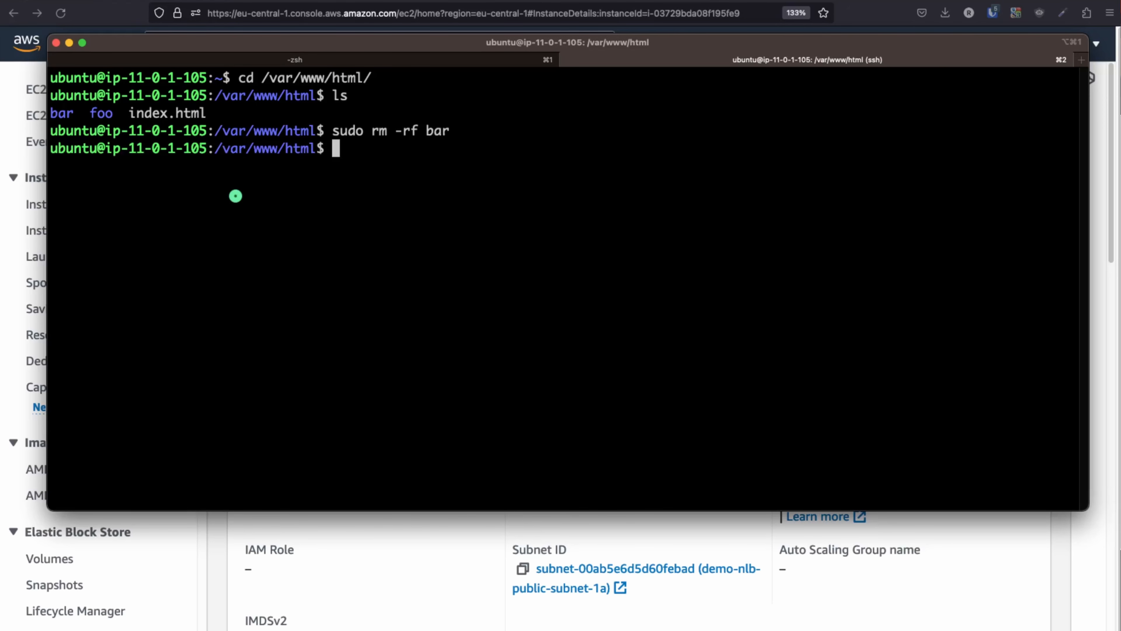
key("Return")
key("Return")
Restart the Apache web service (apache2) with systemctl, then return to the browser
type("su")
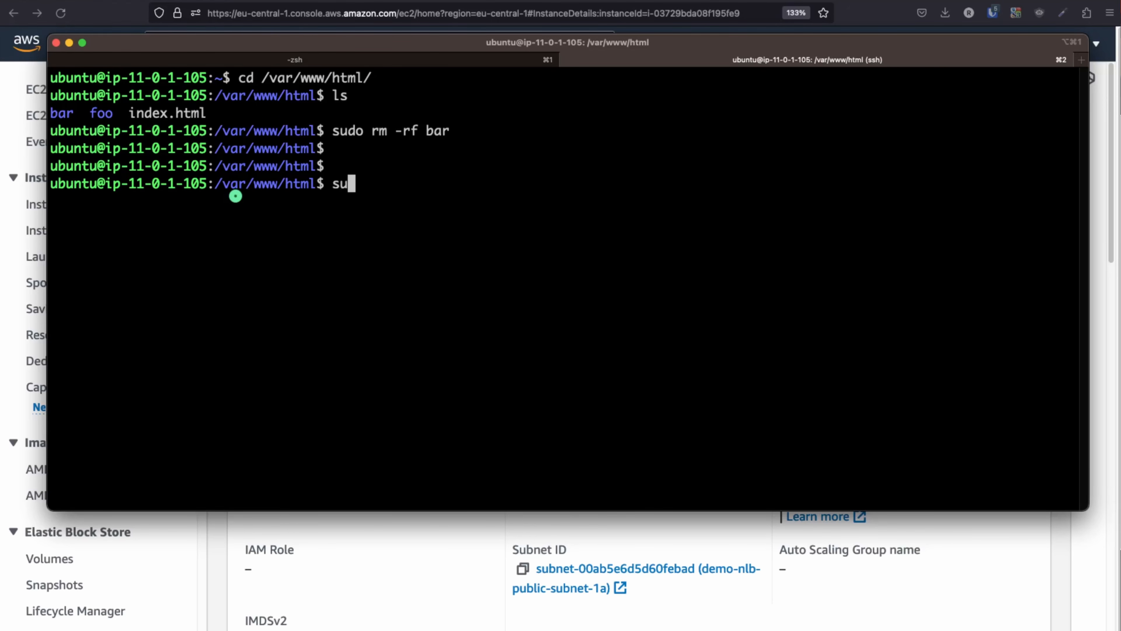
type("do systemctl")
type(" status")
key("BackSpace")
key("BackSpace")
key("BackSpace")
key("BackSpace")
key("BackSpace")
key("BackSpace")
type("restart-apache2")
key("Return")
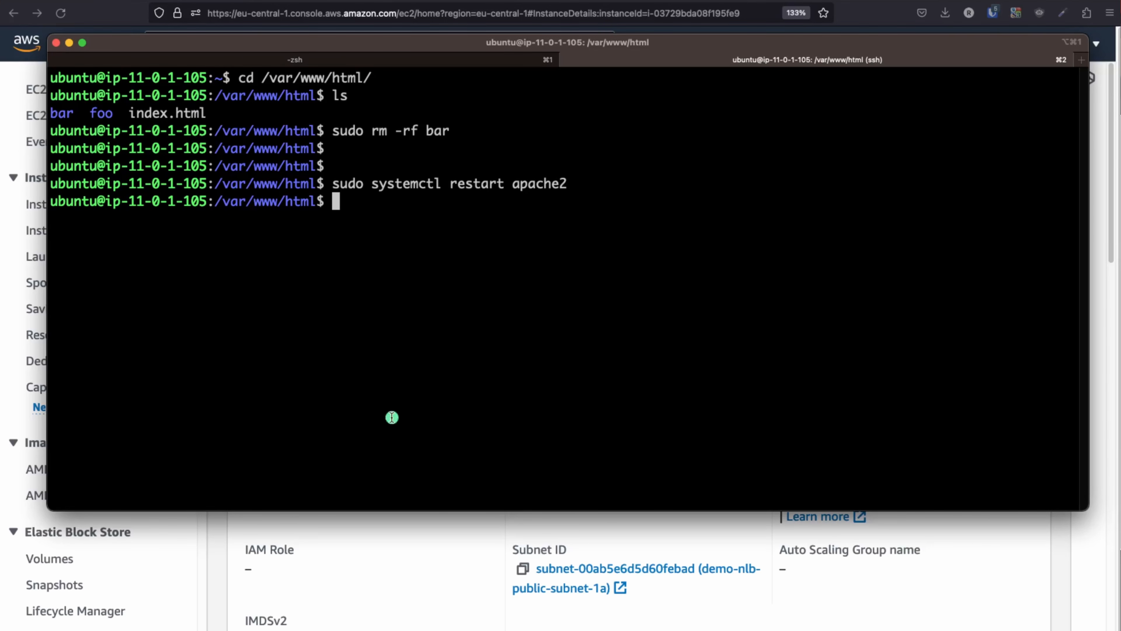
left_click(431, 528)
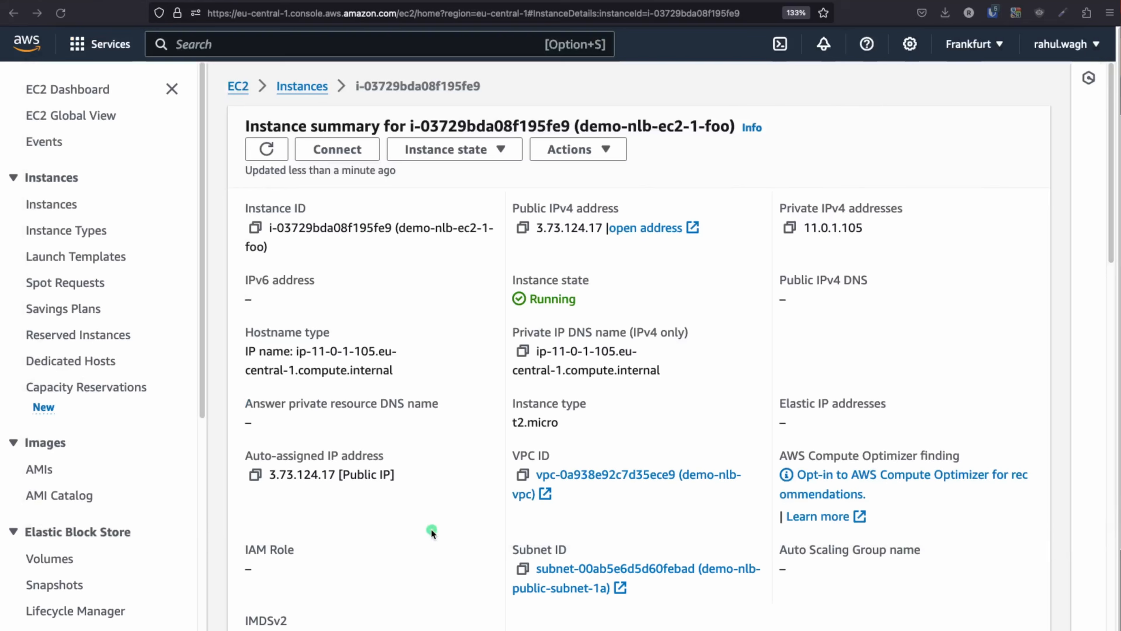
In a new tab, confirm 3.73.124.17/foo shows the hello page and /bar returns Not Found
left_click(522, 227)
key("ctrl+t")
key("ctrl+v")
key("Return")
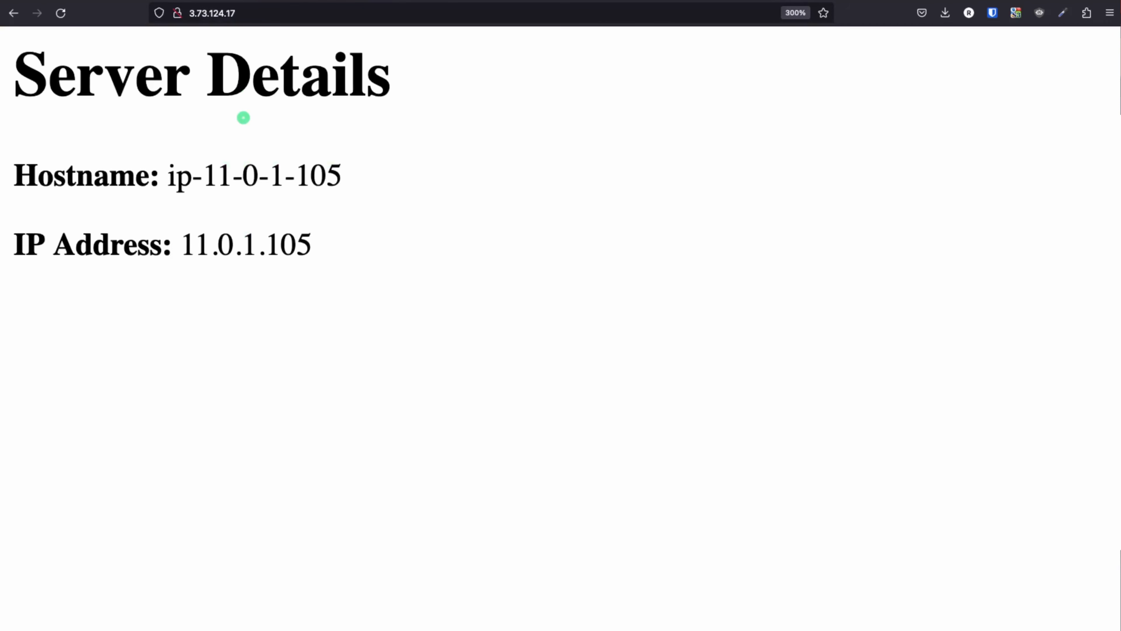
left_click(267, 12)
type("/foo/")
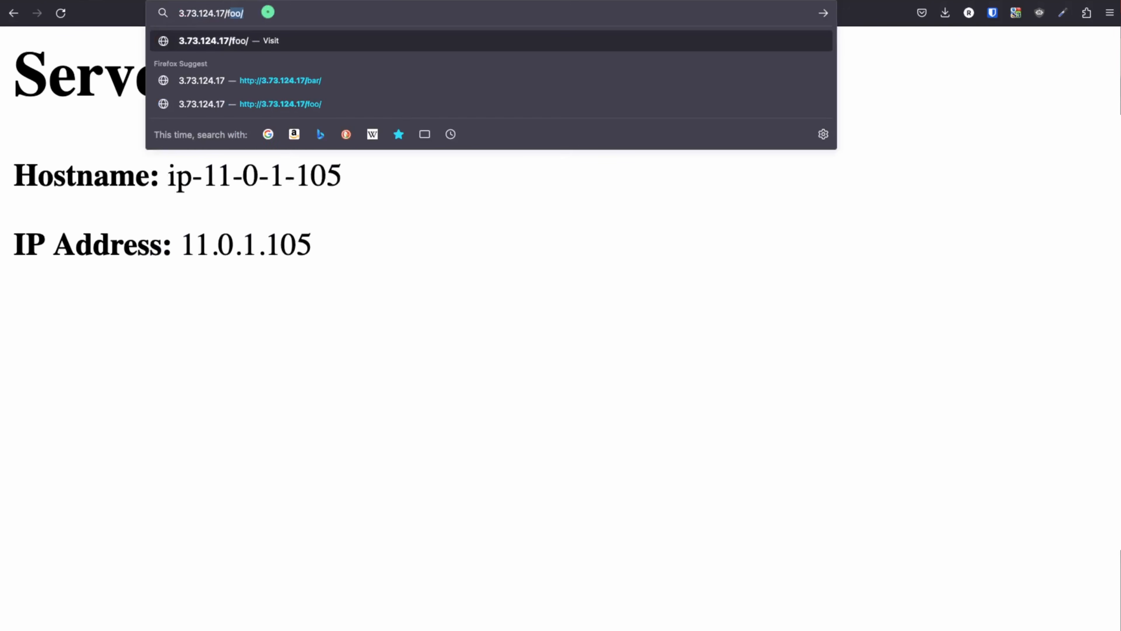
key("Return")
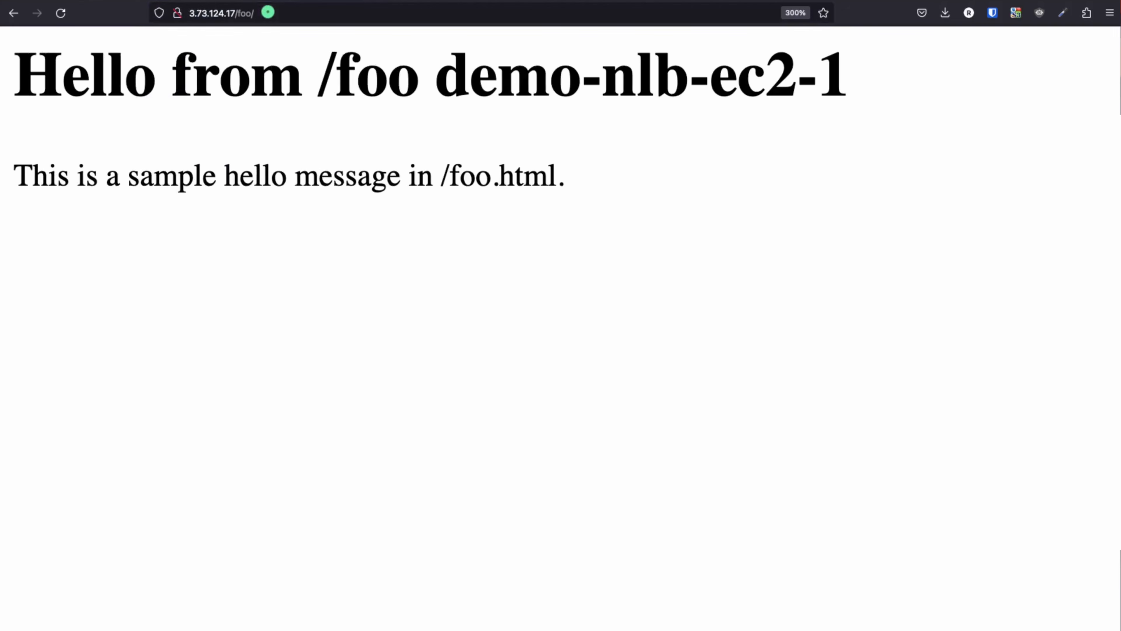
left_click(245, 13)
double_click(245, 13)
type("bar")
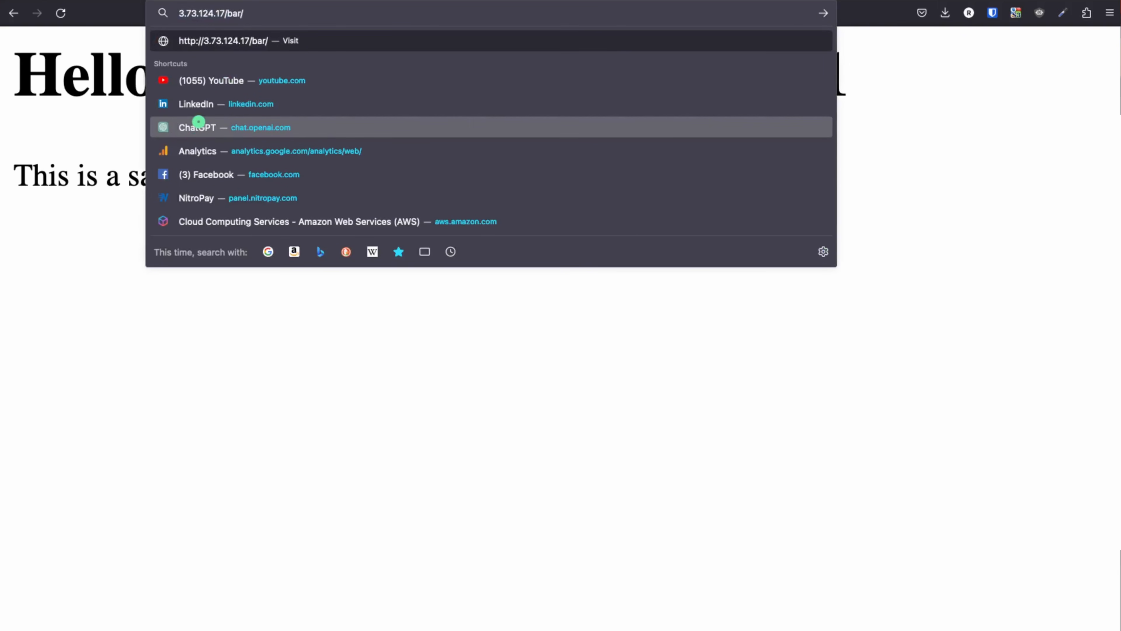
key("Return")
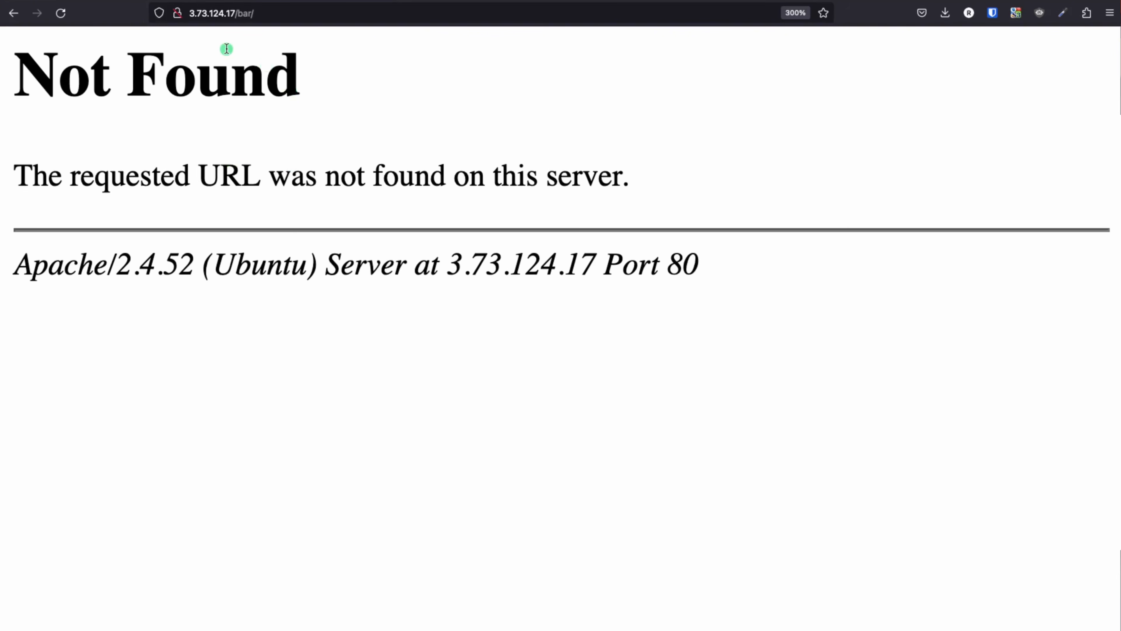
Exit the ssh session on the foo server and return to the AWS console tab
key("super+Tab")
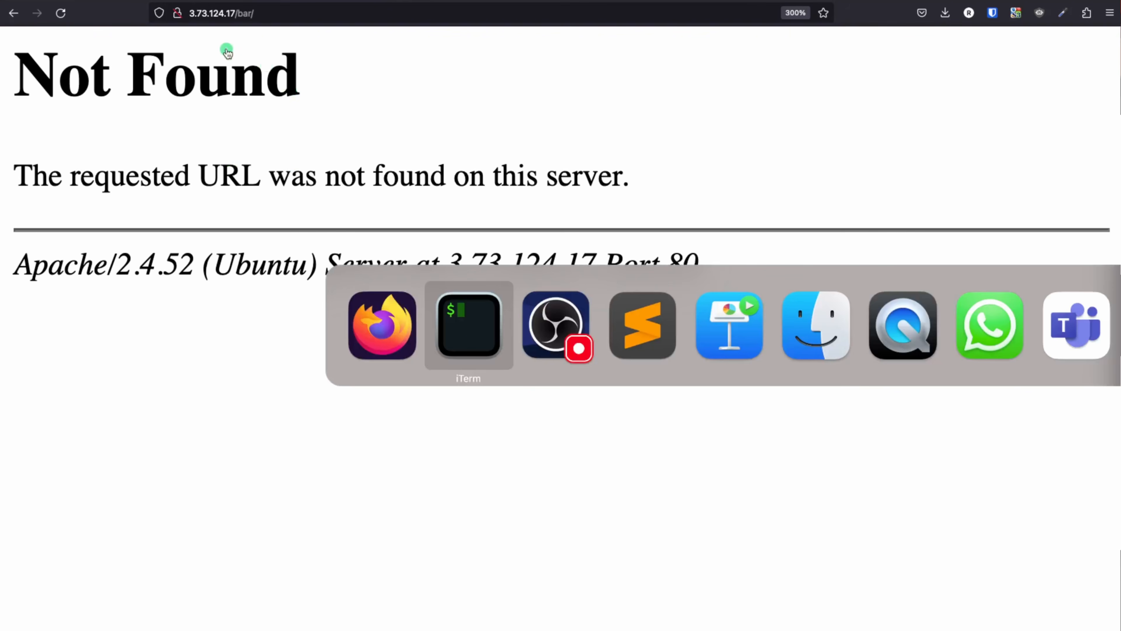
type("exi")
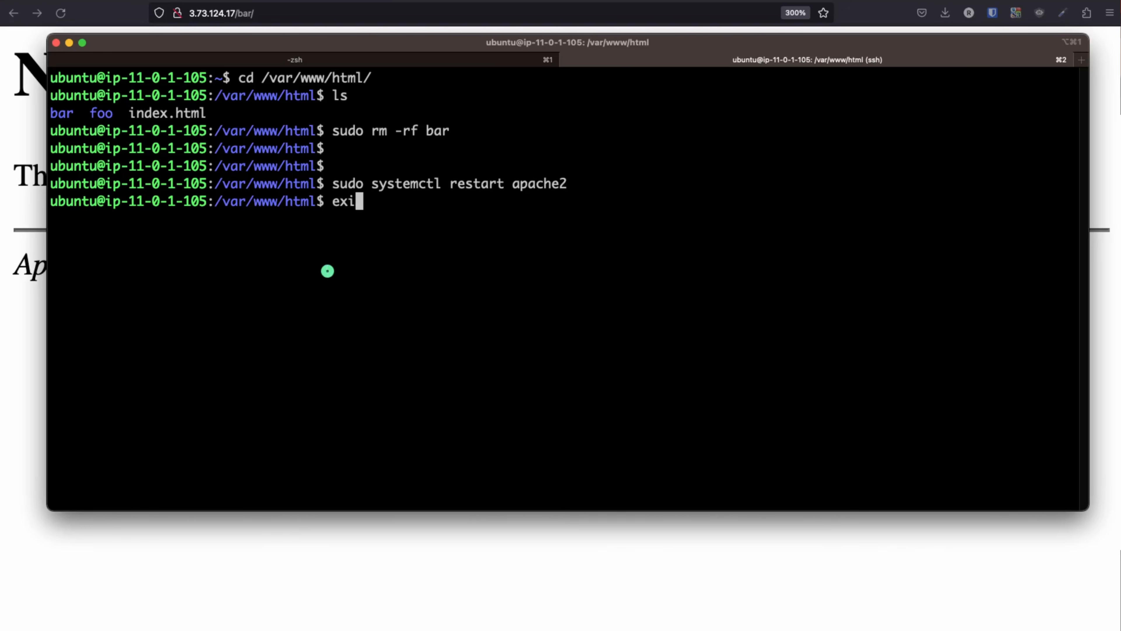
type("t")
key("Return")
key("Return")
left_click(368, 549)
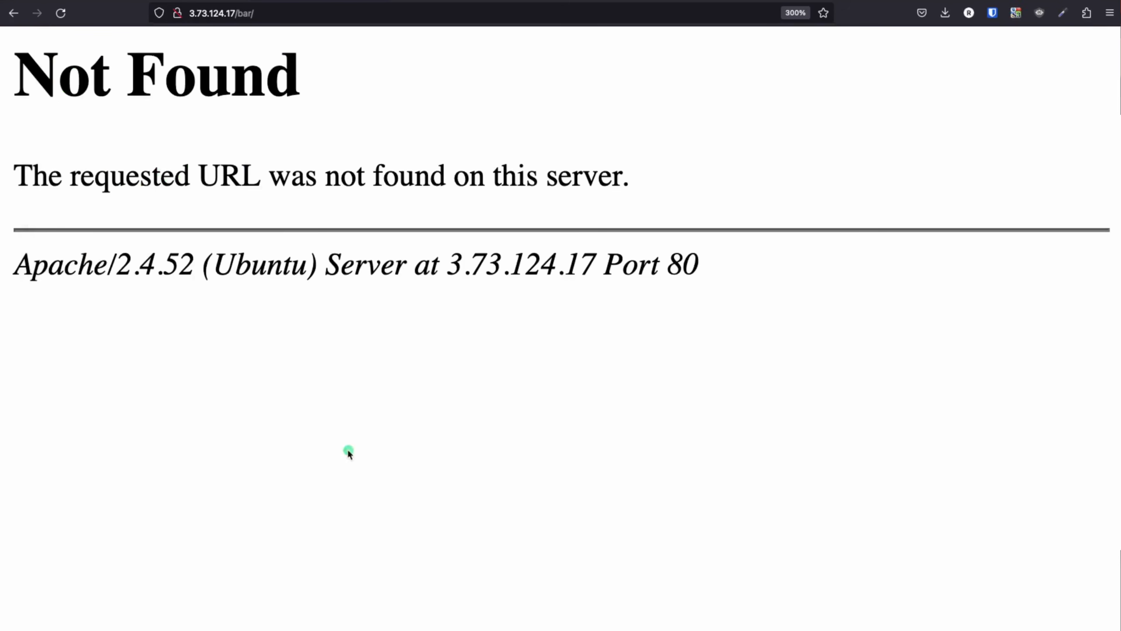
left_click(161, 1)
Copy the bar instance's public IPv4 and SSH into the bar server with it
left_click(303, 87)
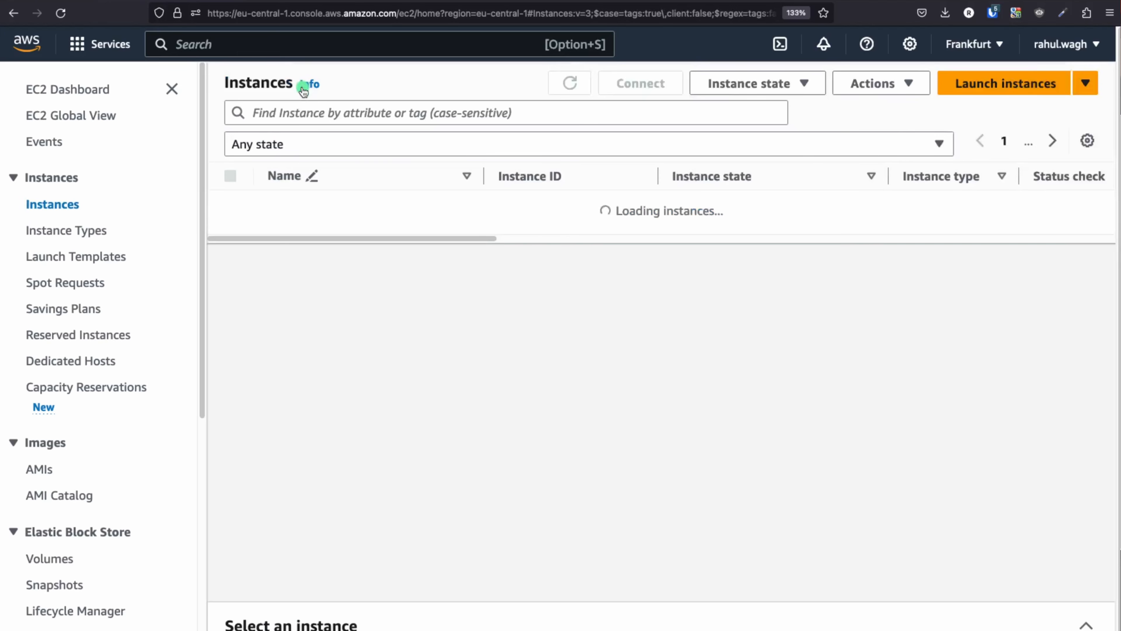
left_click(559, 235)
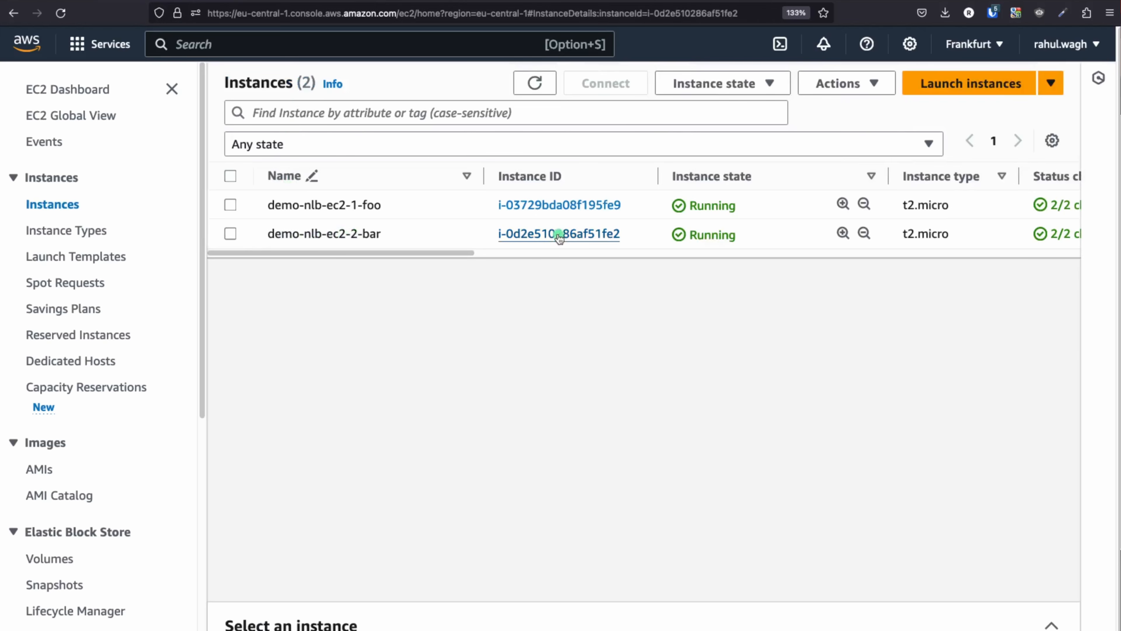
left_click(524, 228)
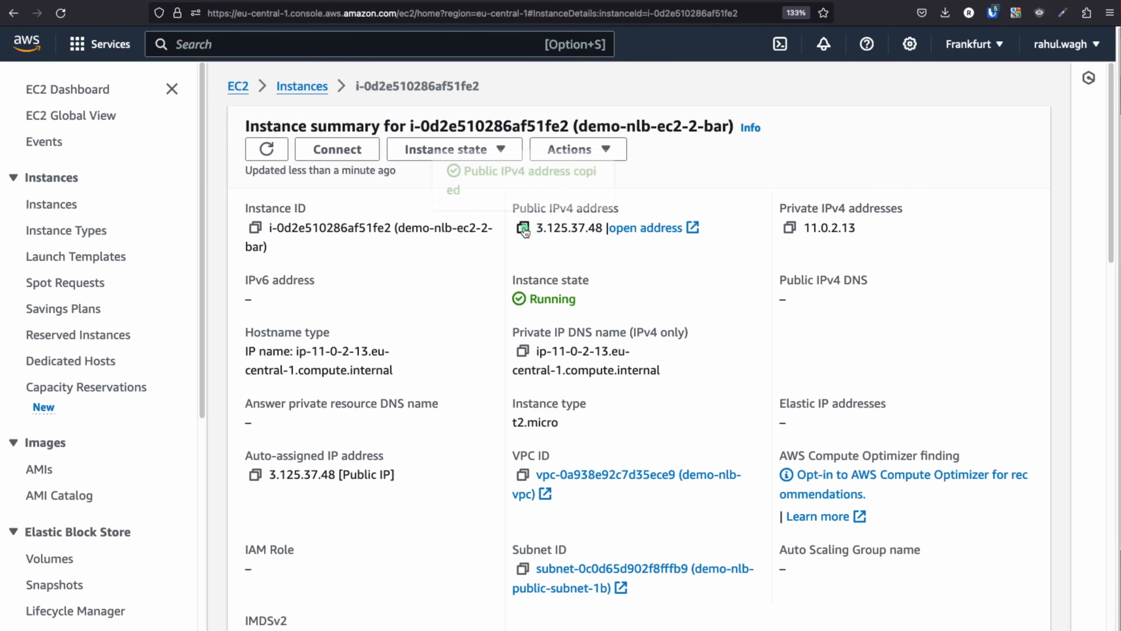
key("super+Tab")
type("clear")
key("Return")
key("Up")
key("Up")
key("BackSpace")
key("BackSpace")
key("BackSpace")
key("BackSpace")
key("BackSpace")
key("BackSpace")
key("BackSpace")
key("BackSpace")
key("BackSpace")
key("BackSpace")
key("BackSpace")
key("super+v")
key("Return")
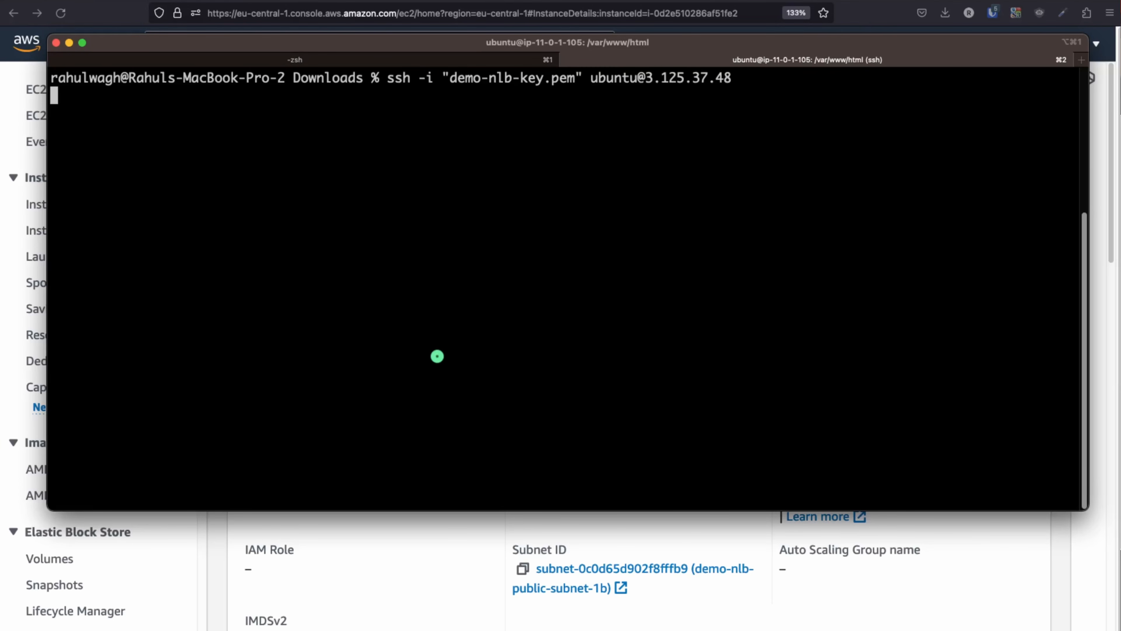
Go to /var/www/html and list its contents
type("clear")
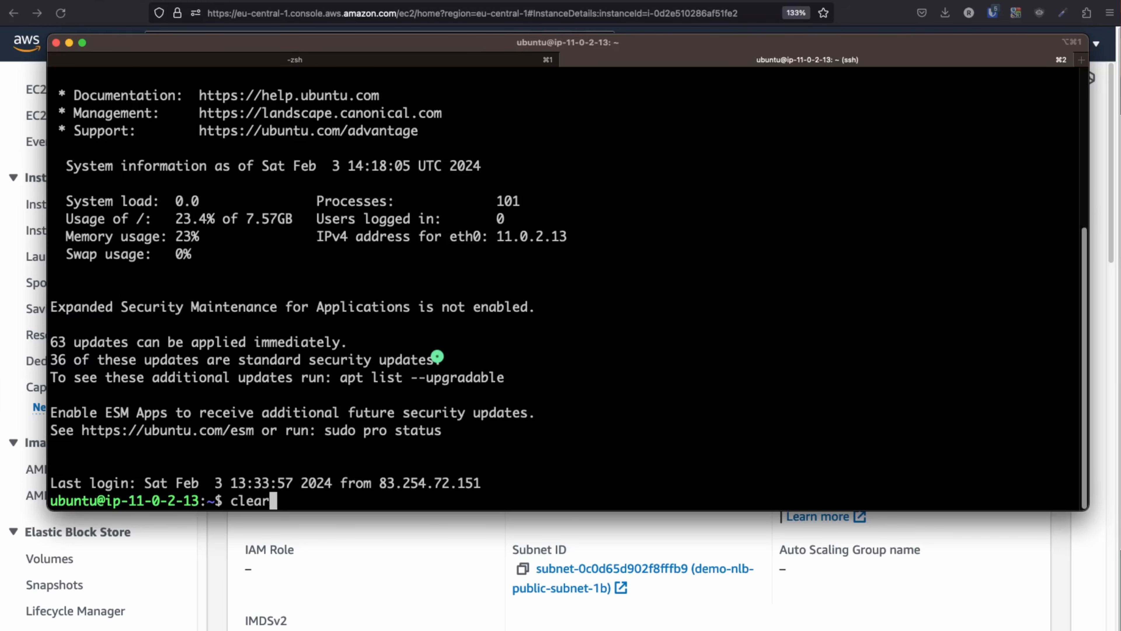
key("Return")
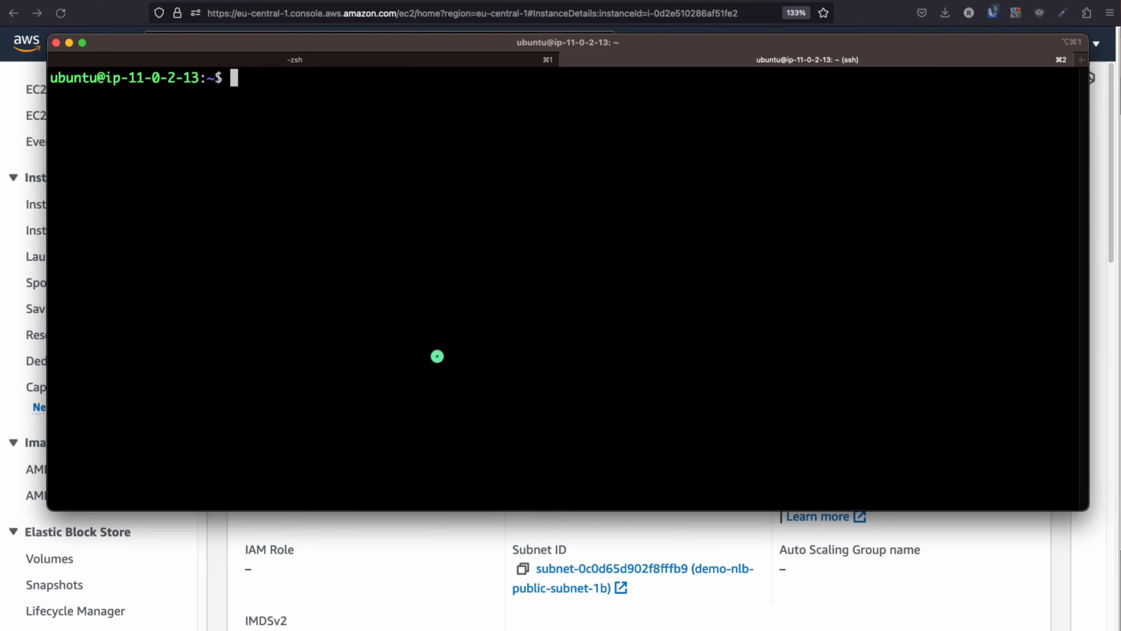
type("cd /var/www/")
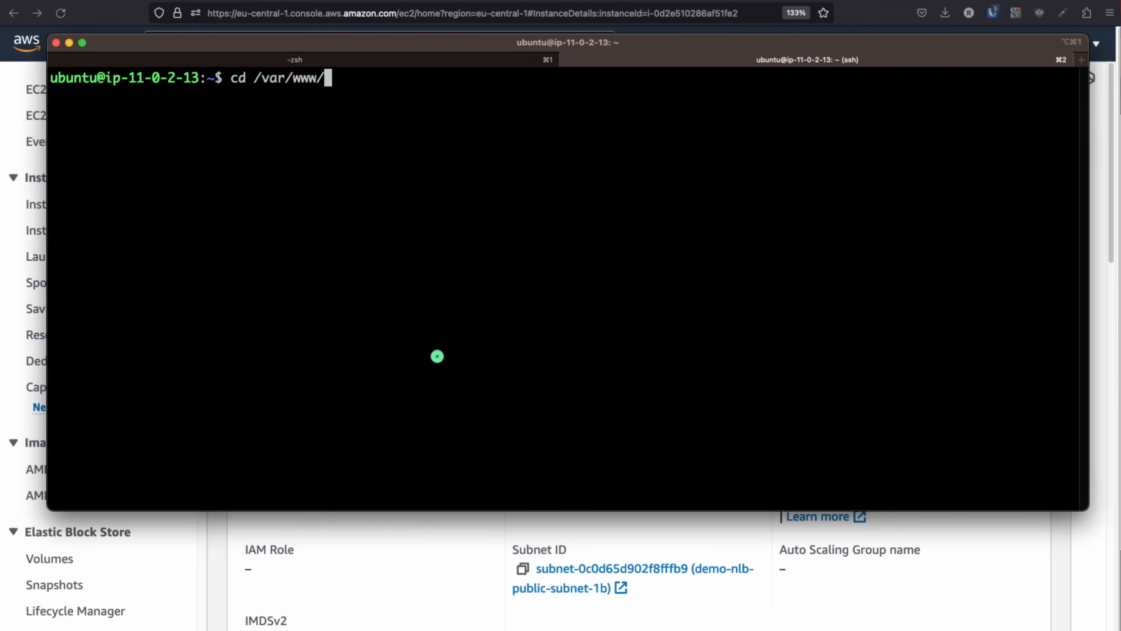
type("html/")
key("Return")
type("ls")
key("Return")
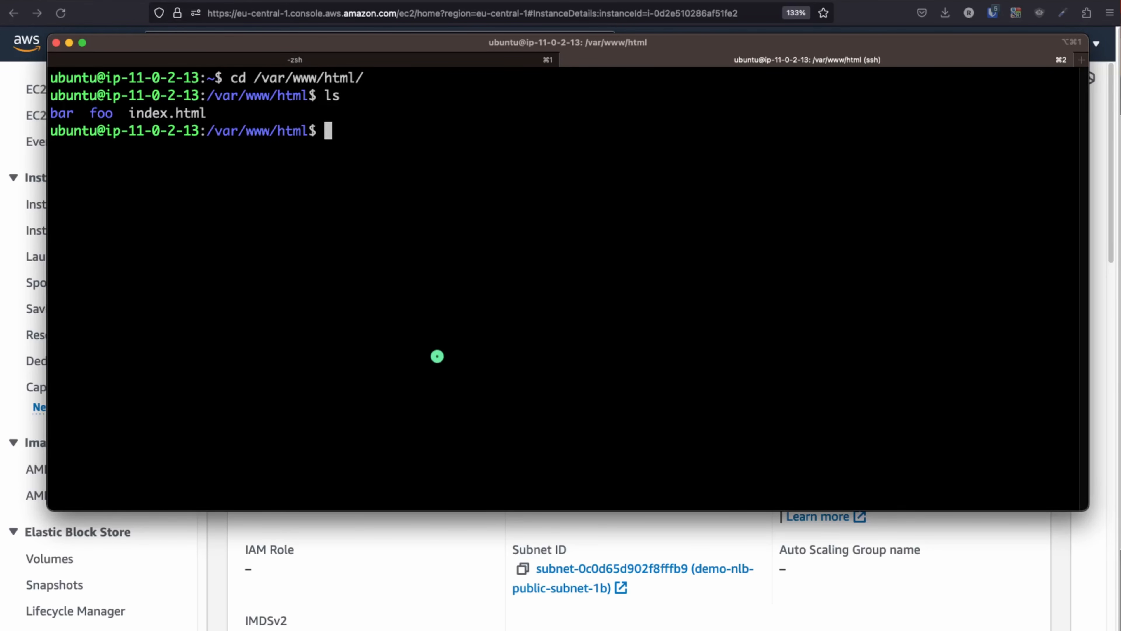
Delete the foo folder with sudo rm -rf foo, then restart apache2
type("sudo rm -rf foo")
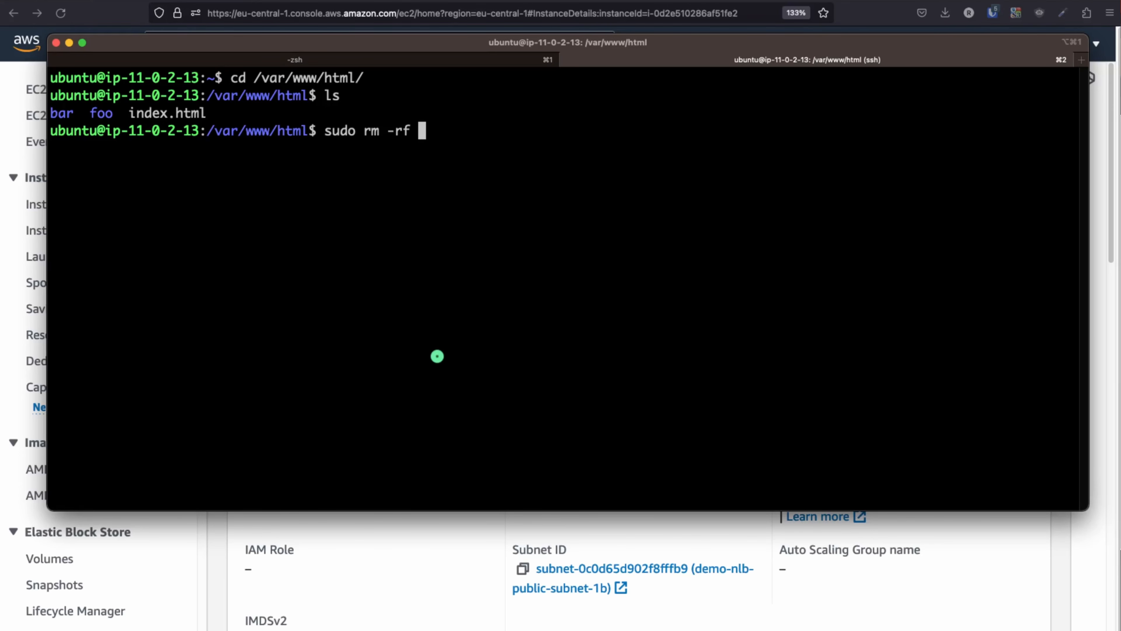
key("Return")
key("Return")
key("Return")
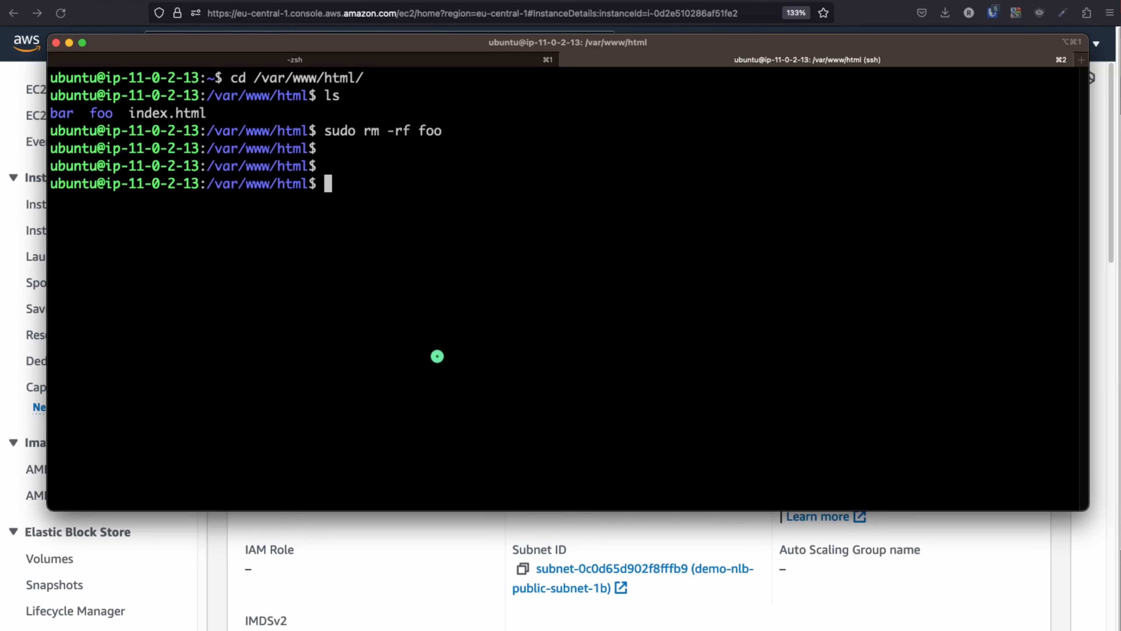
type("sudo system")
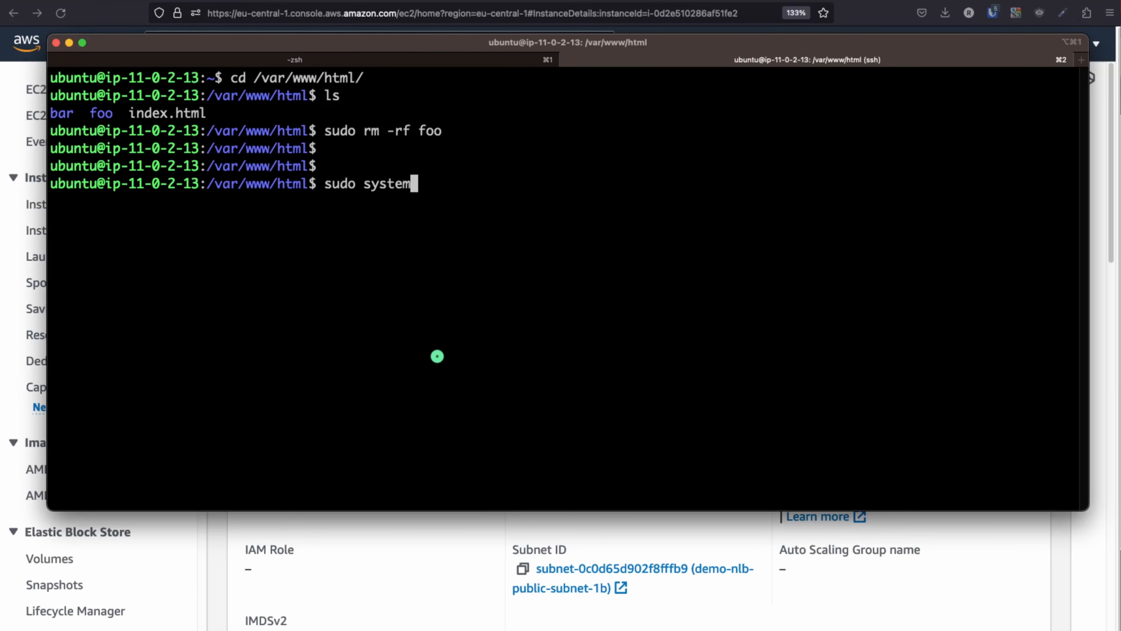
type("ctl restart apache2")
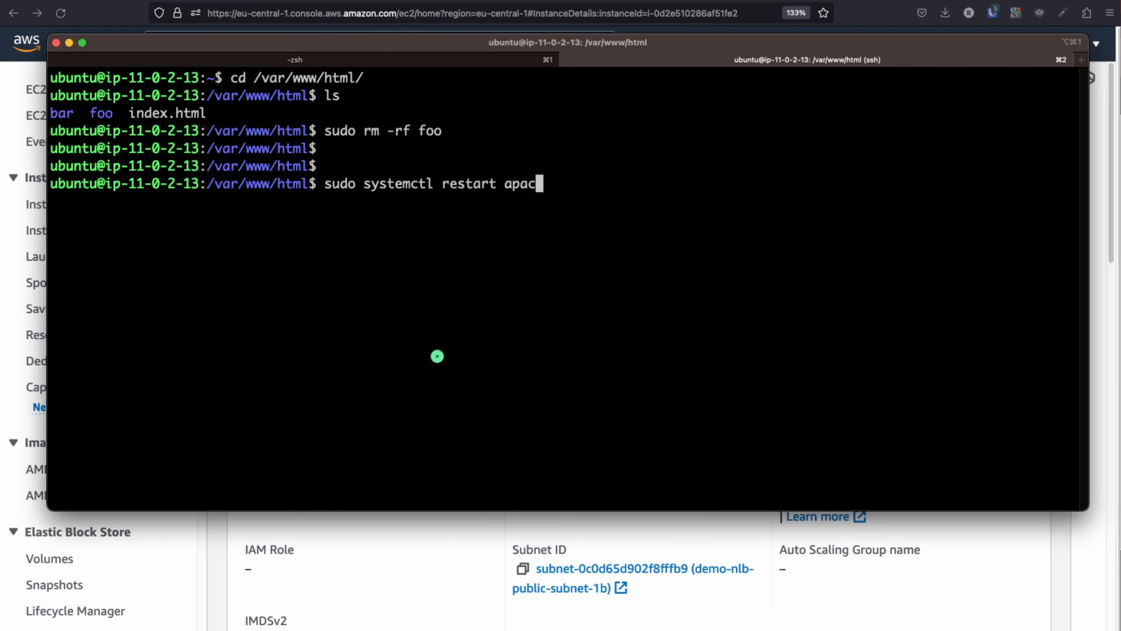
key("Return")
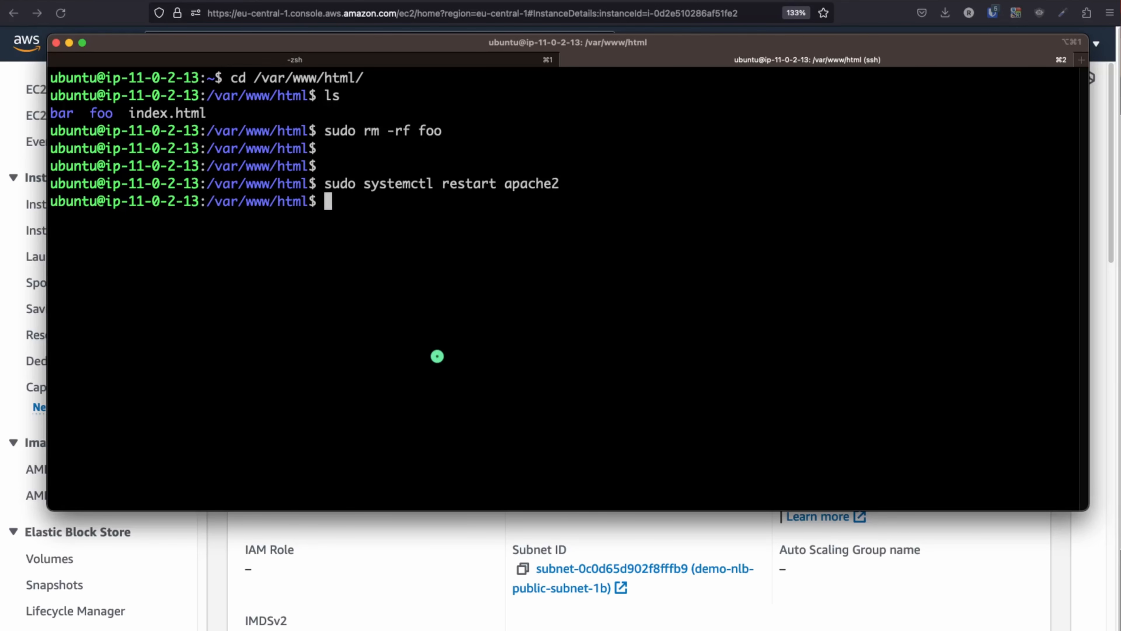
left_click(455, 558)
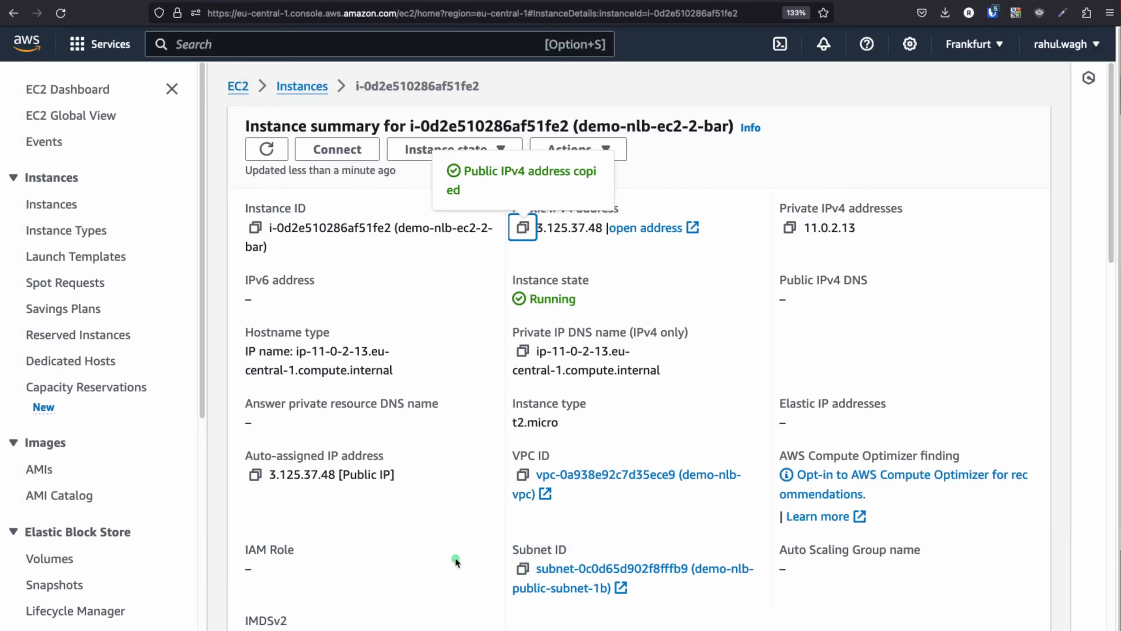
Open 3.125.37.48 in a new tab and load its /bar/ page
left_click(522, 228)
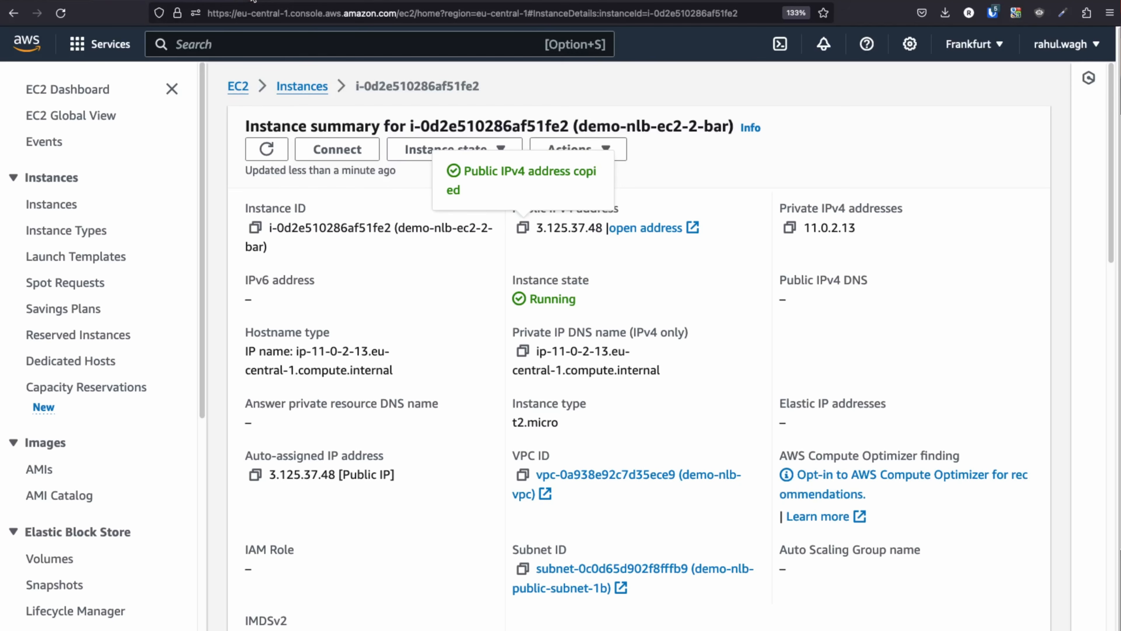
key("super+t")
key("super+v")
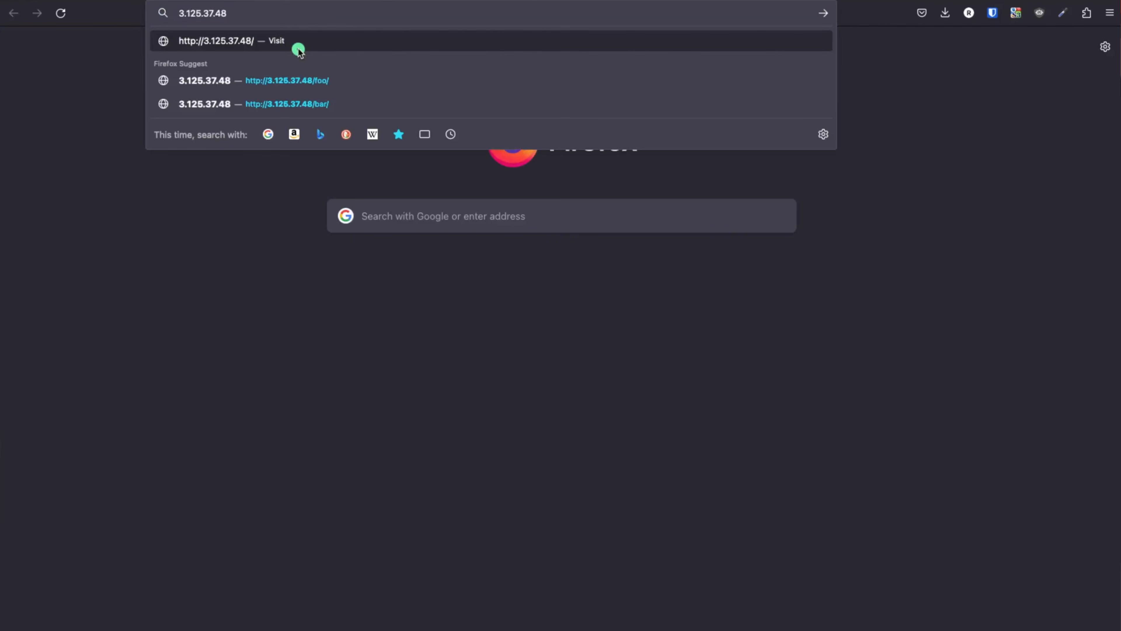
left_click(299, 50)
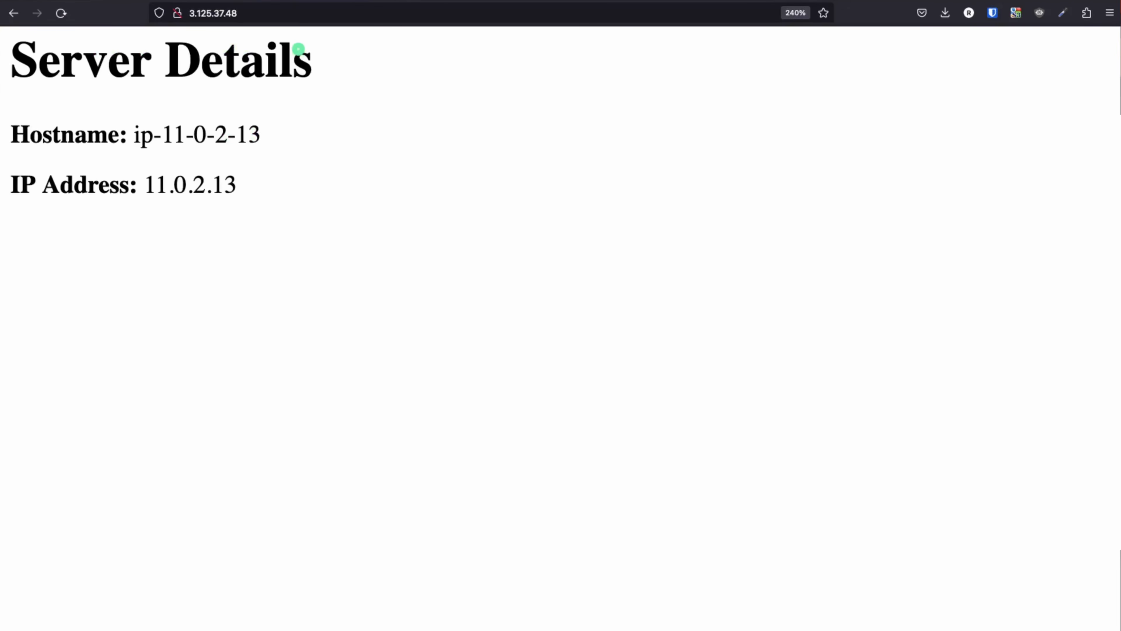
left_click(271, 16)
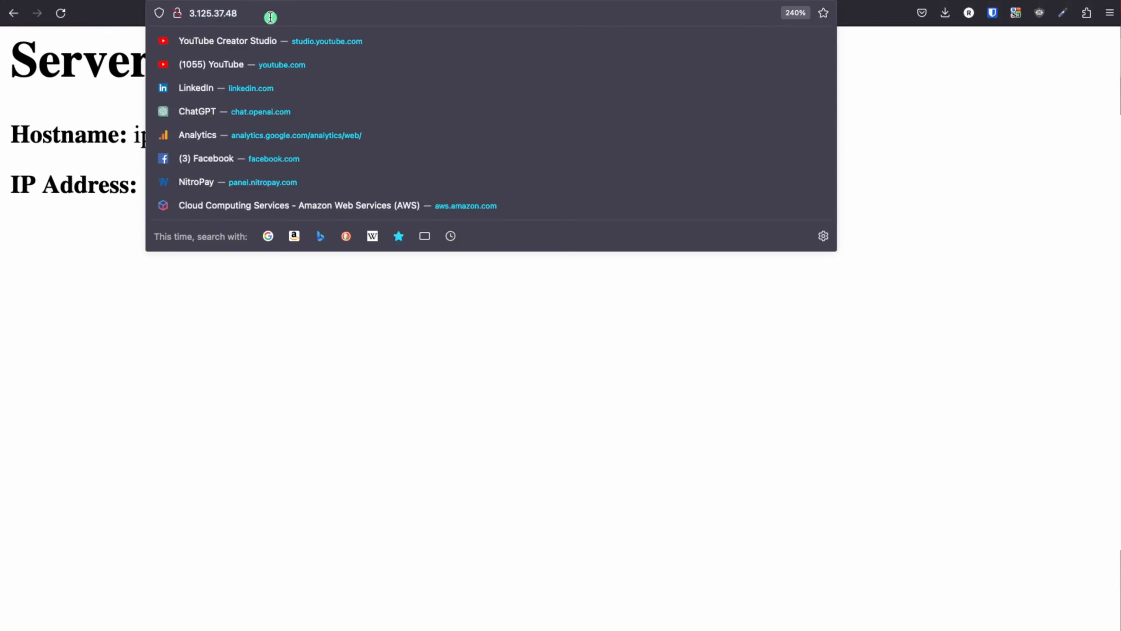
type("/bar/")
key("Return")
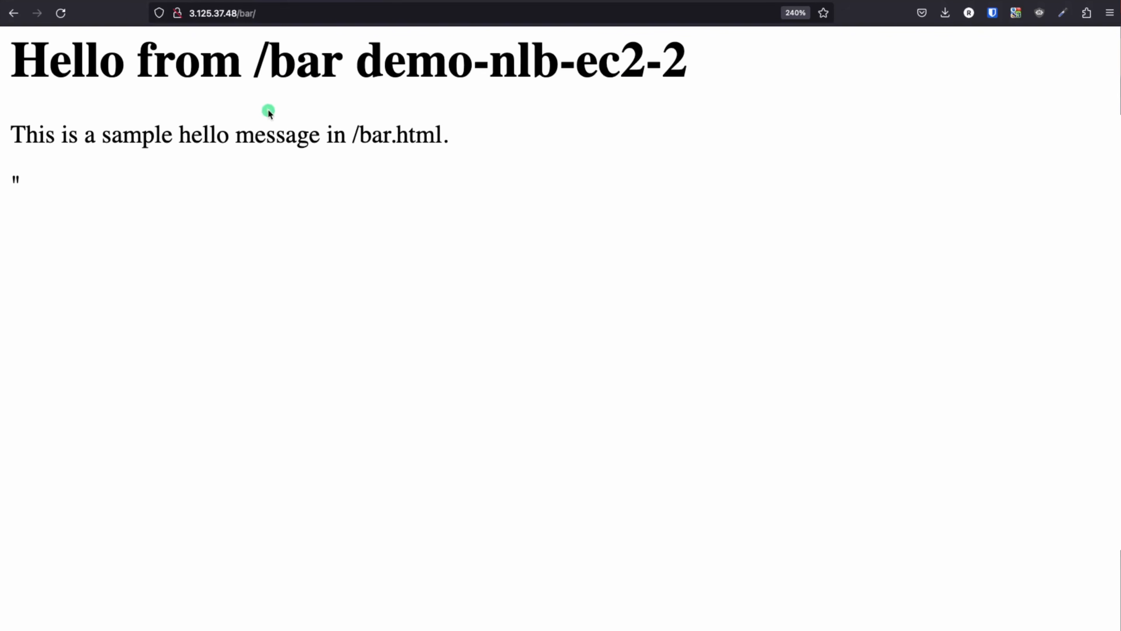
Change the path to /foo/ and confirm it returns Not Found
left_click(250, 14)
left_click_drag(255, 13, 239, 13)
type("foo/")
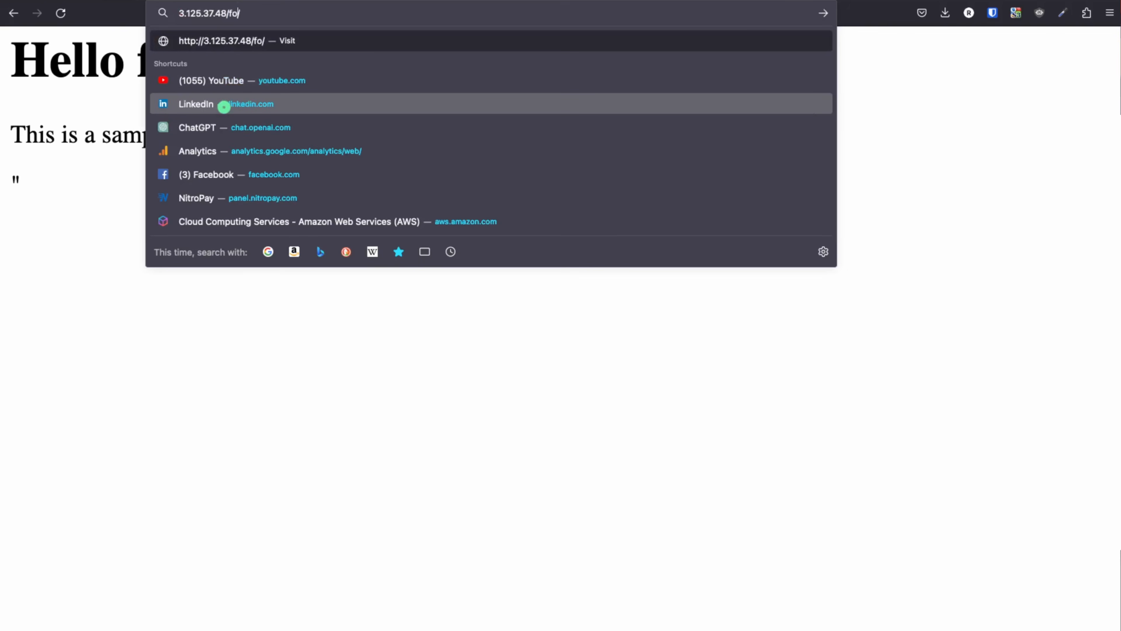
key("Return")
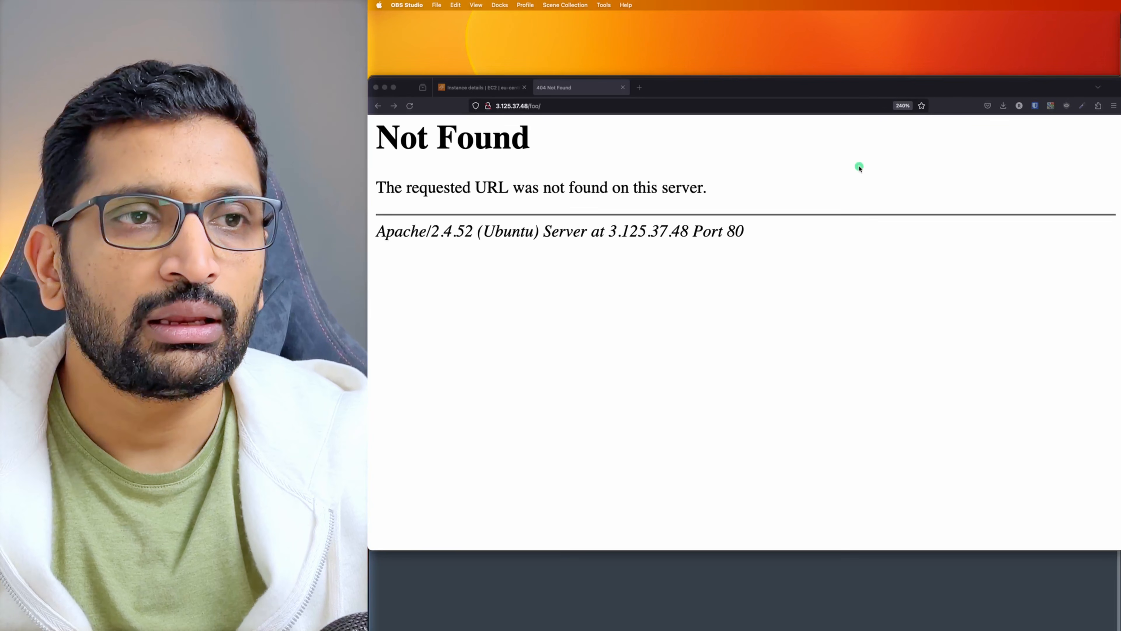
Start a new HTTP 80 target group named foo-tg-alb in demo-nlb-vpc
left_click(483, 87)
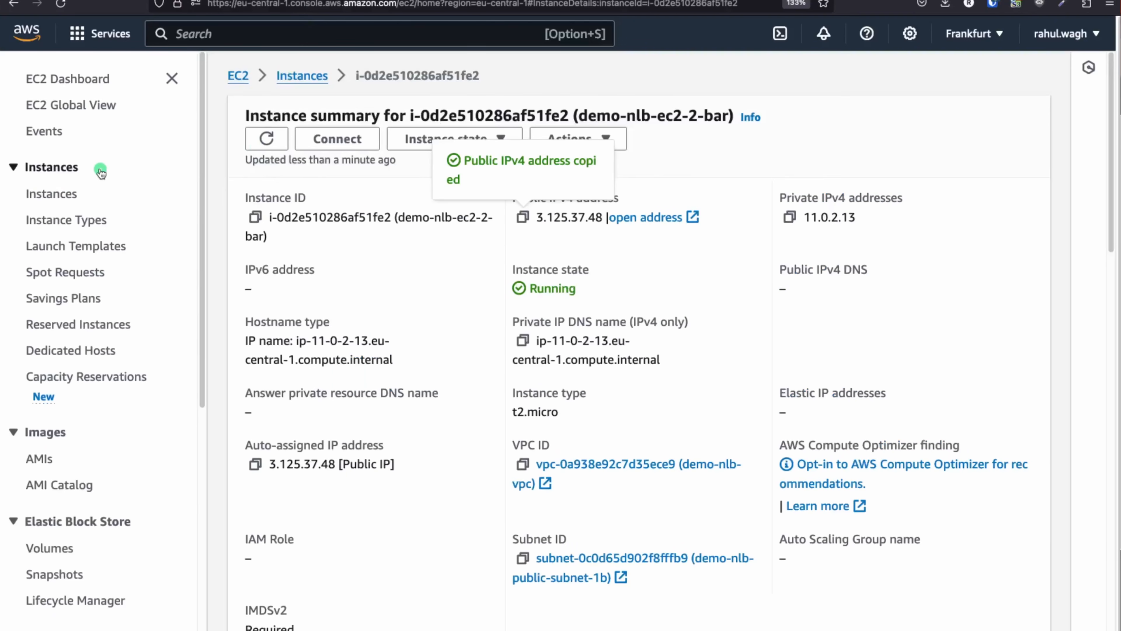
scroll(418, 293, "down", 5)
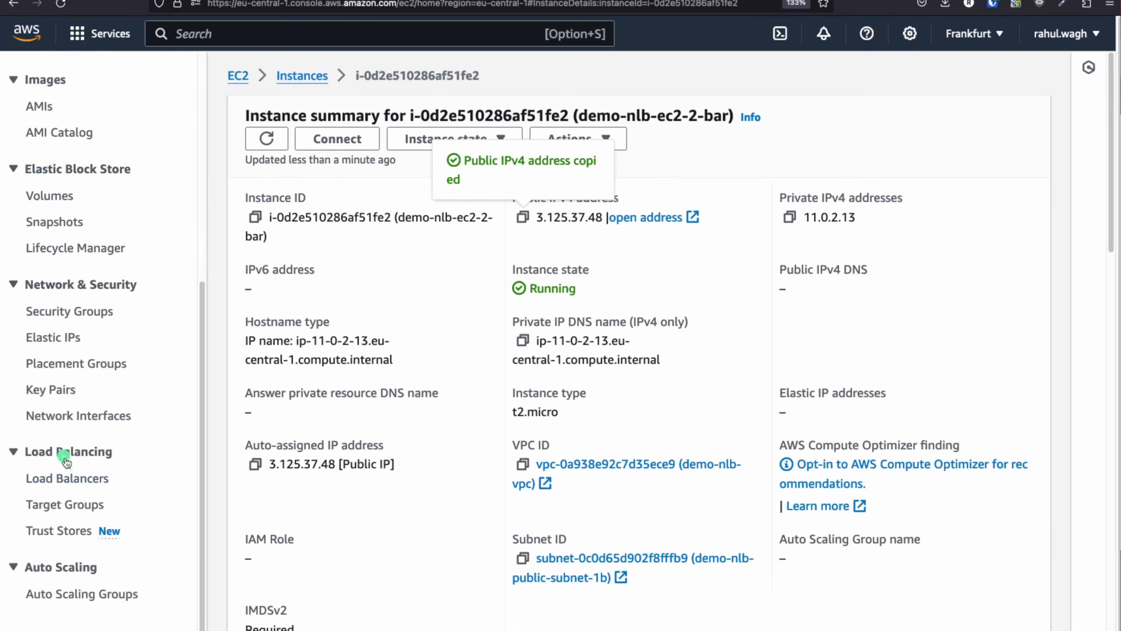
left_click(53, 505)
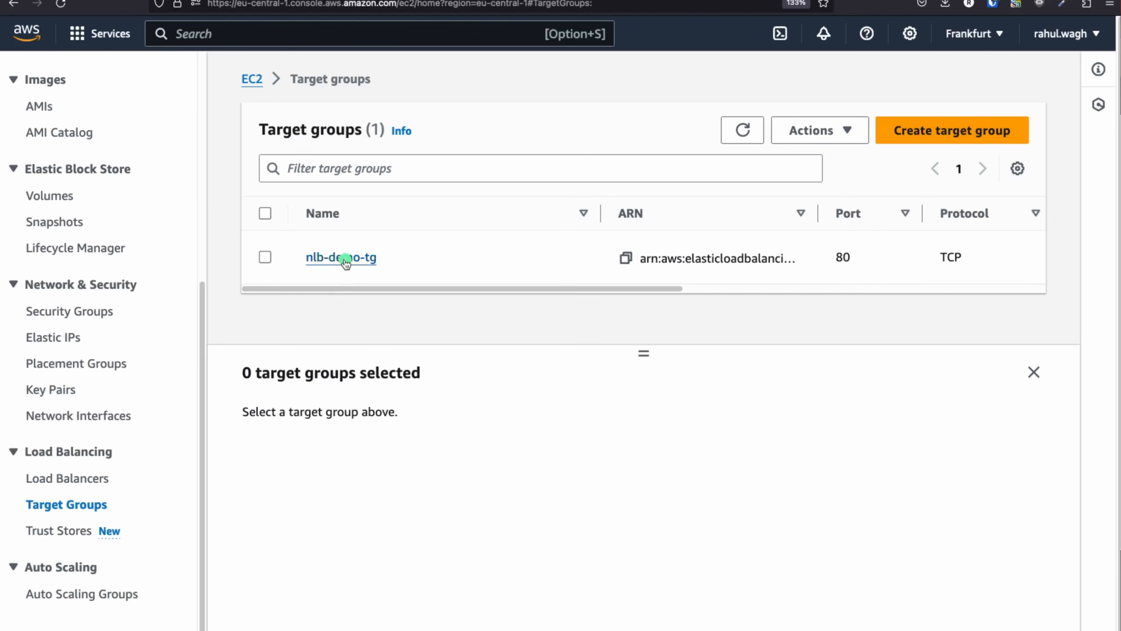
left_click(975, 130)
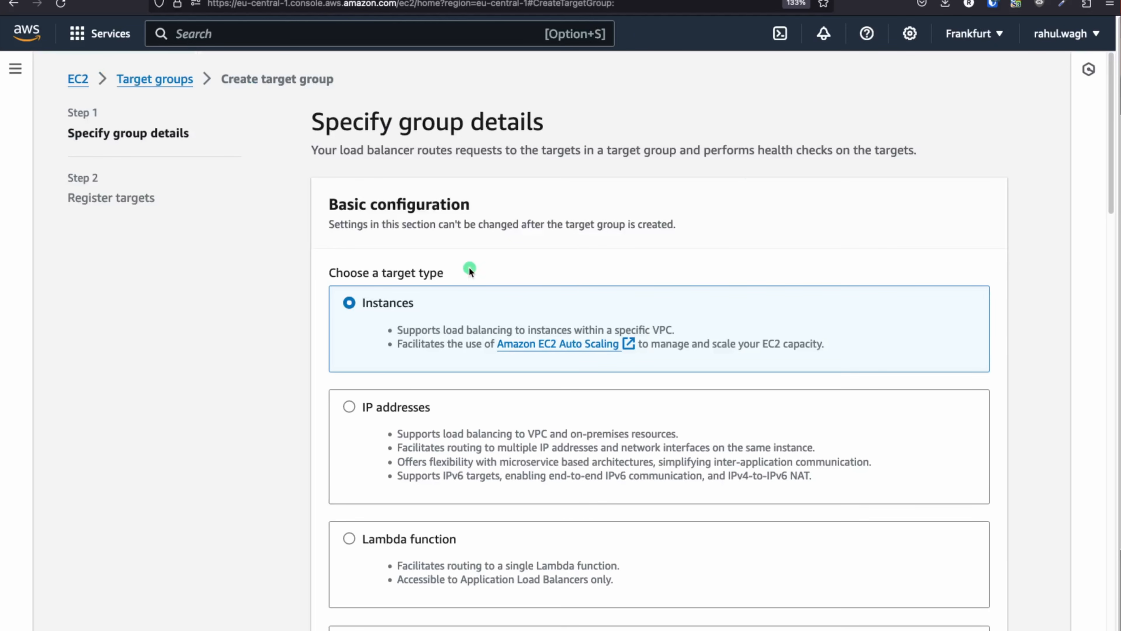
scroll(460, 270, "down", 2)
scroll(441, 252, "down", 10)
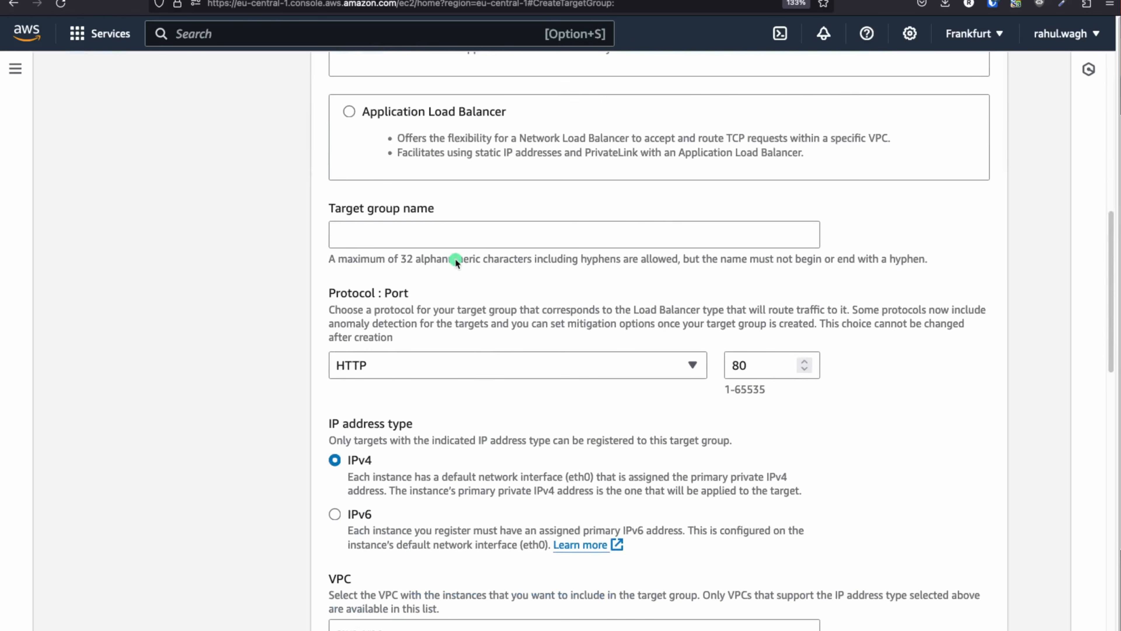
left_click(376, 231)
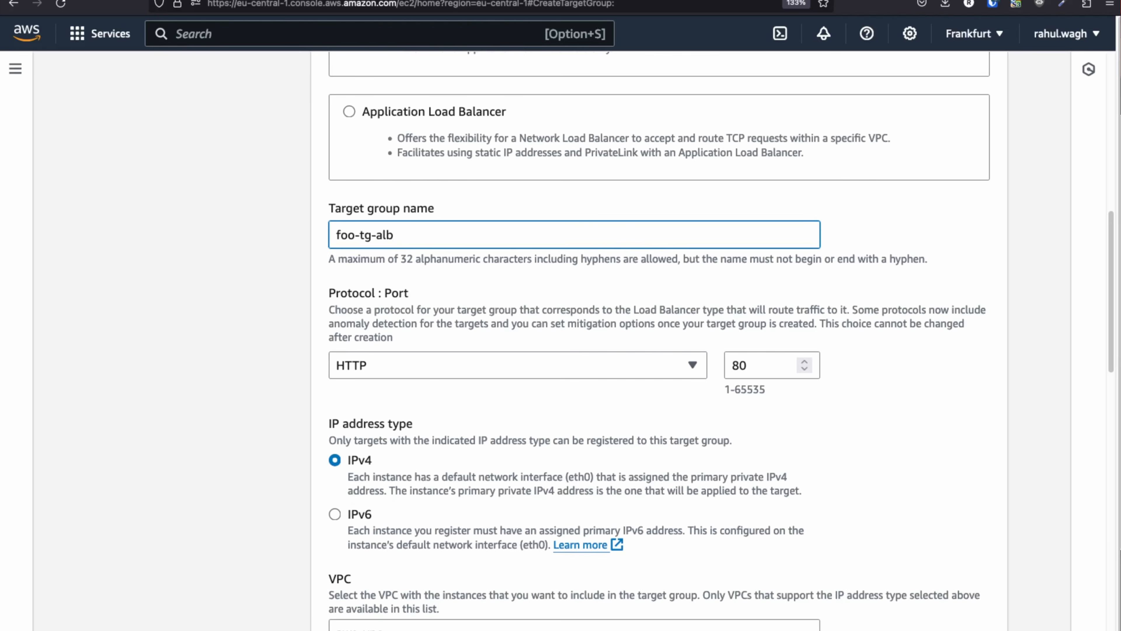
scroll(599, 265, "down", 2)
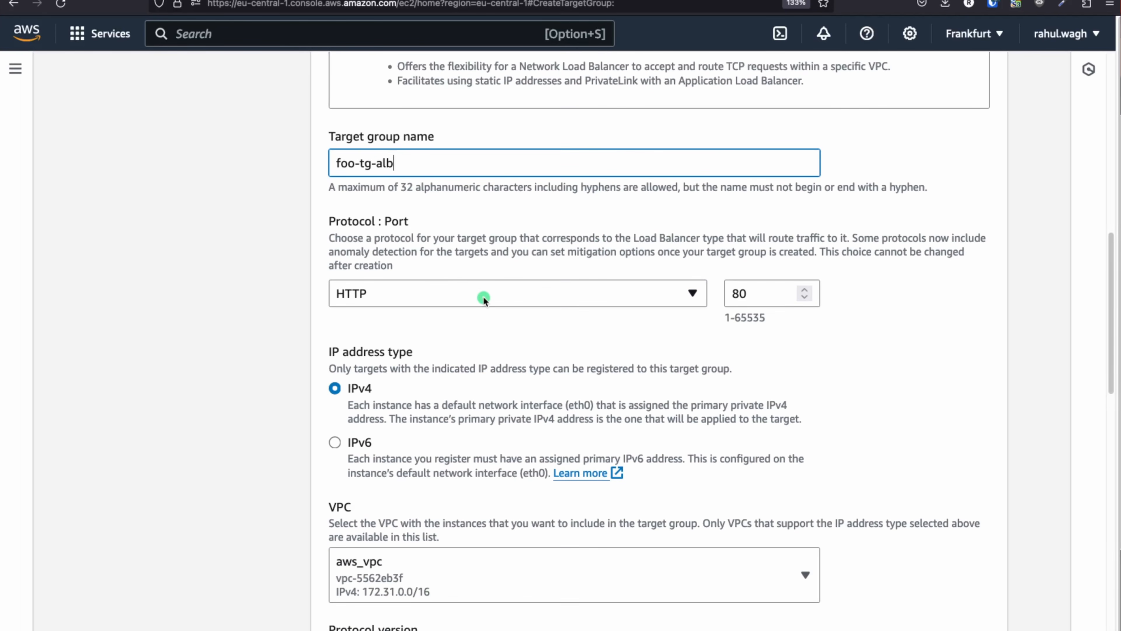
scroll(483, 297, "down", 7)
left_click(434, 274)
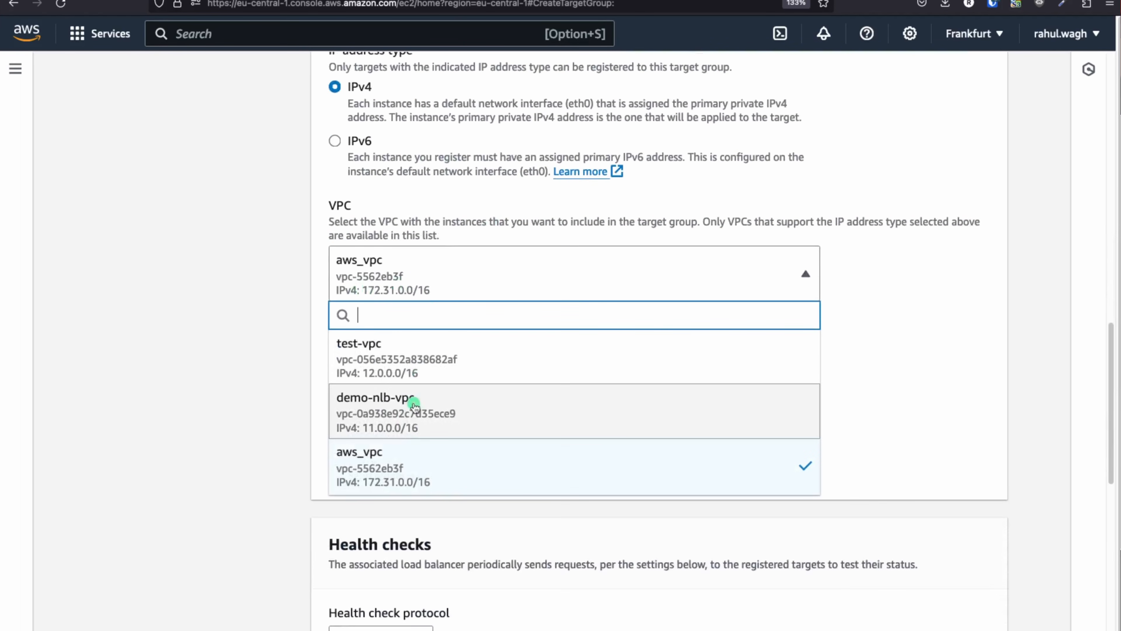
left_click(403, 421)
Register demo-nlb-ec2-1-foo as a pending target and create foo-tg-alb
scroll(566, 378, "down", 1)
scroll(567, 380, "down", 6)
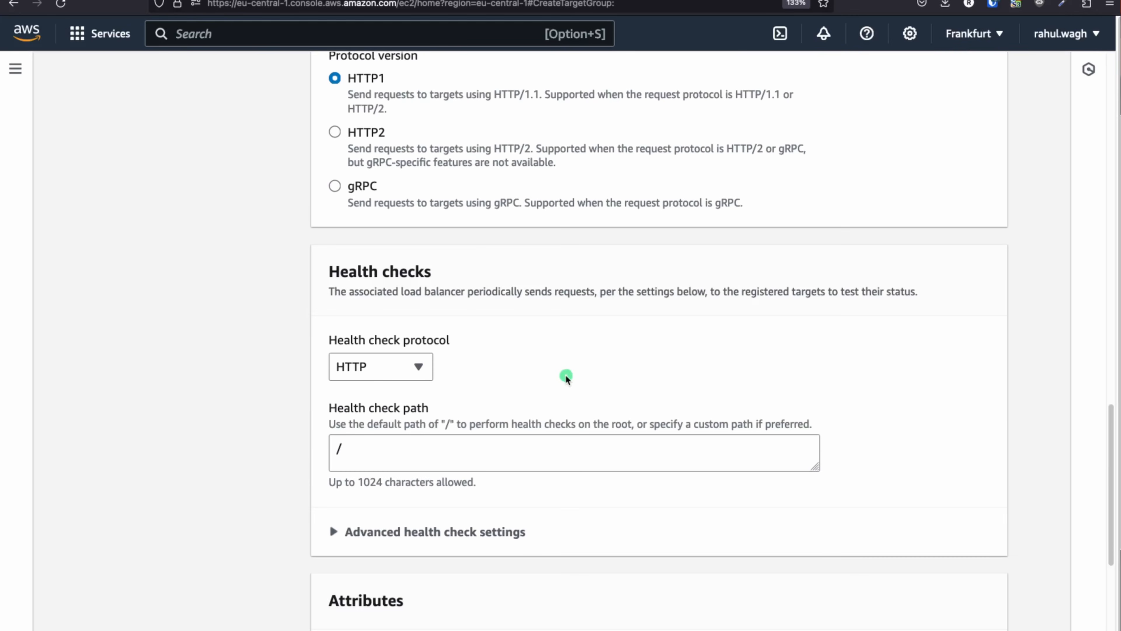
scroll(443, 367, "down", 6)
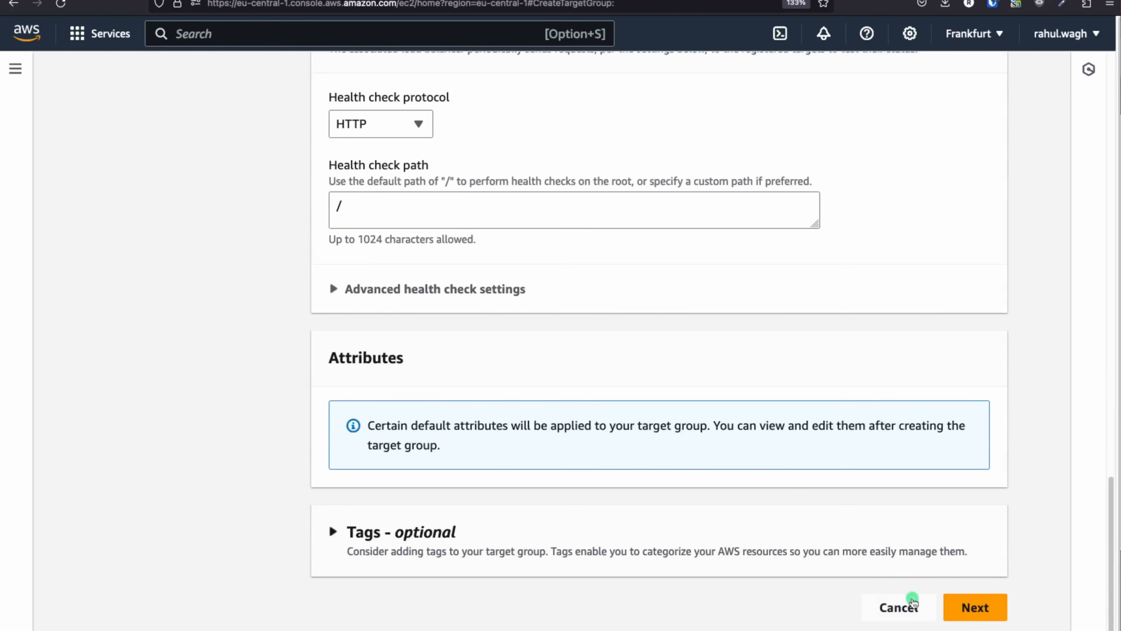
left_click(962, 606)
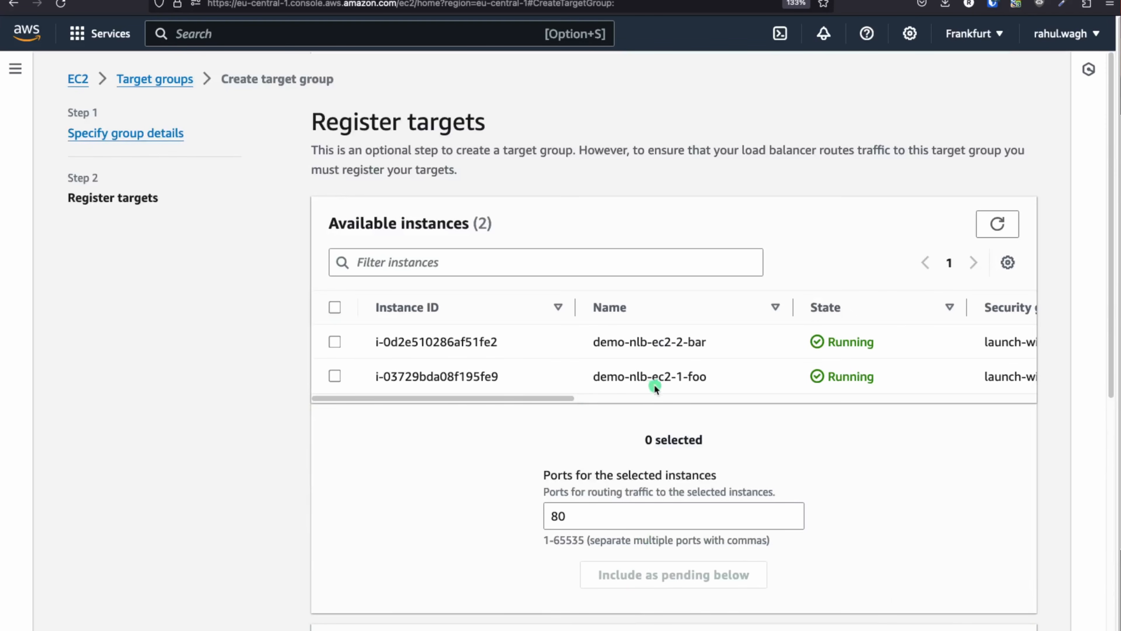
left_click(334, 376)
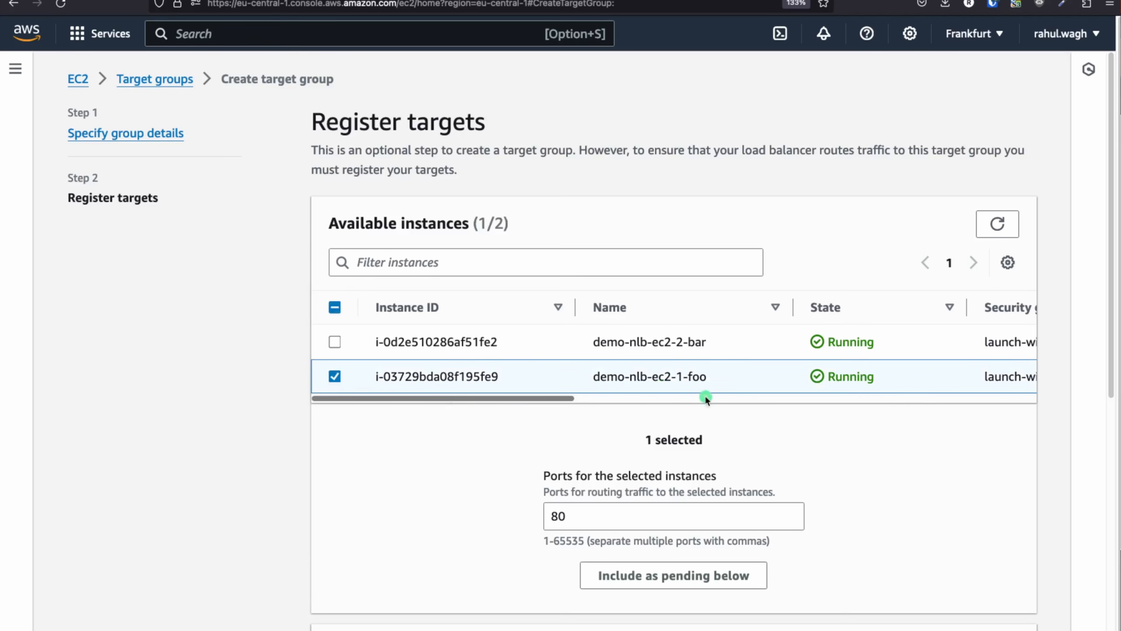
left_click_drag(728, 380, 607, 378)
scroll(436, 461, "down", 6)
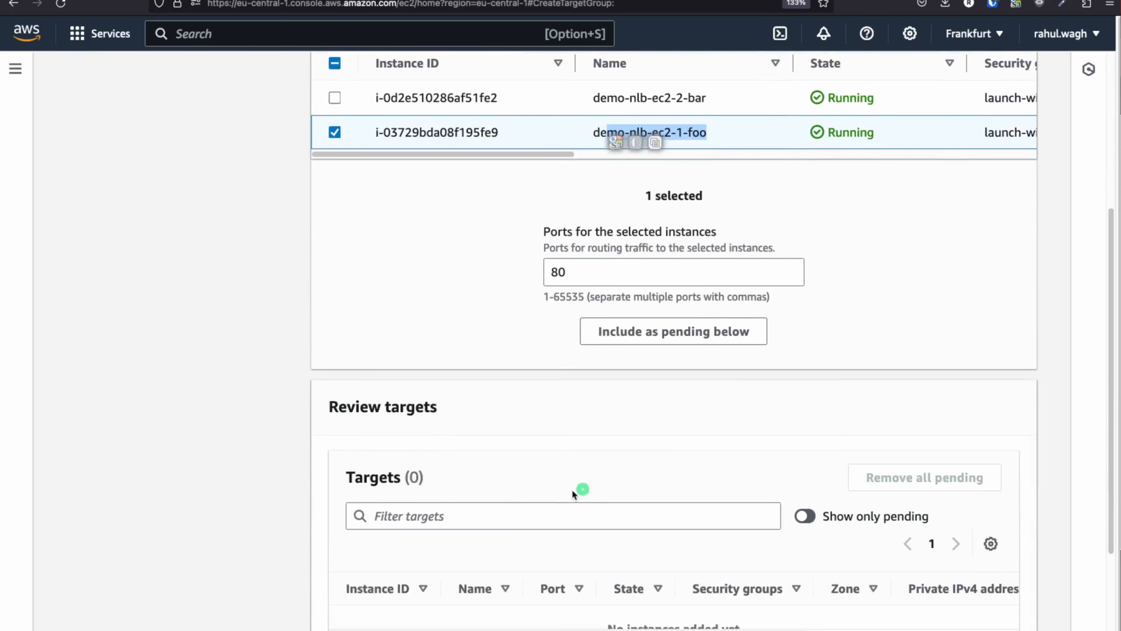
left_click(649, 347)
scroll(440, 386, "down", 3)
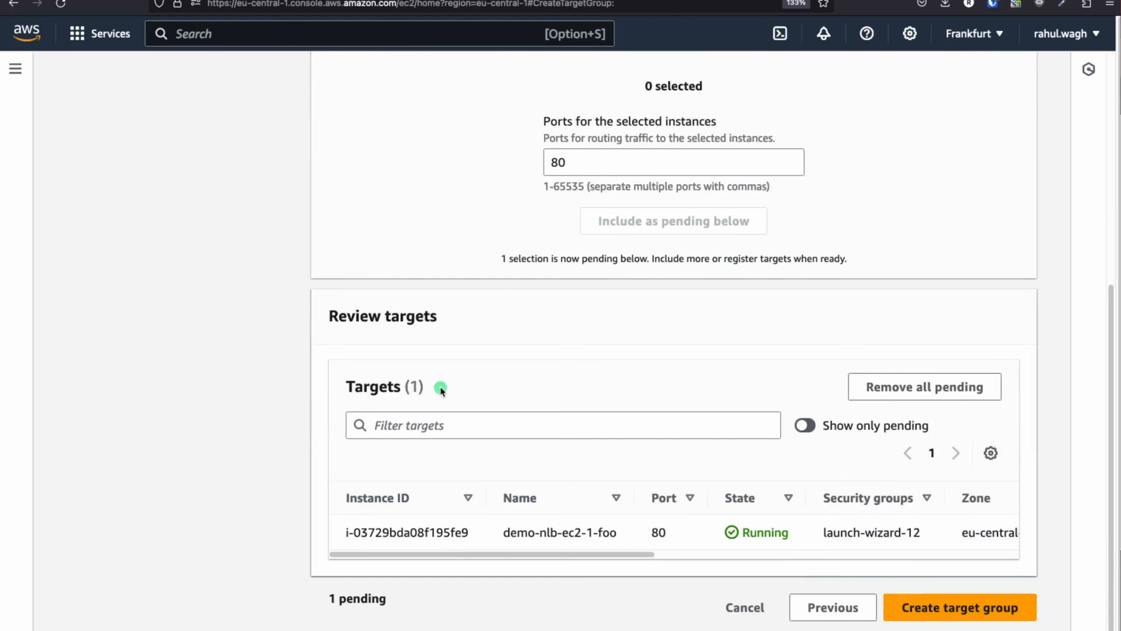
left_click(945, 609)
Return to the target groups list and select the name foo-tg-alb to copy
scroll(509, 441, "down", 2)
scroll(510, 441, "down", 4)
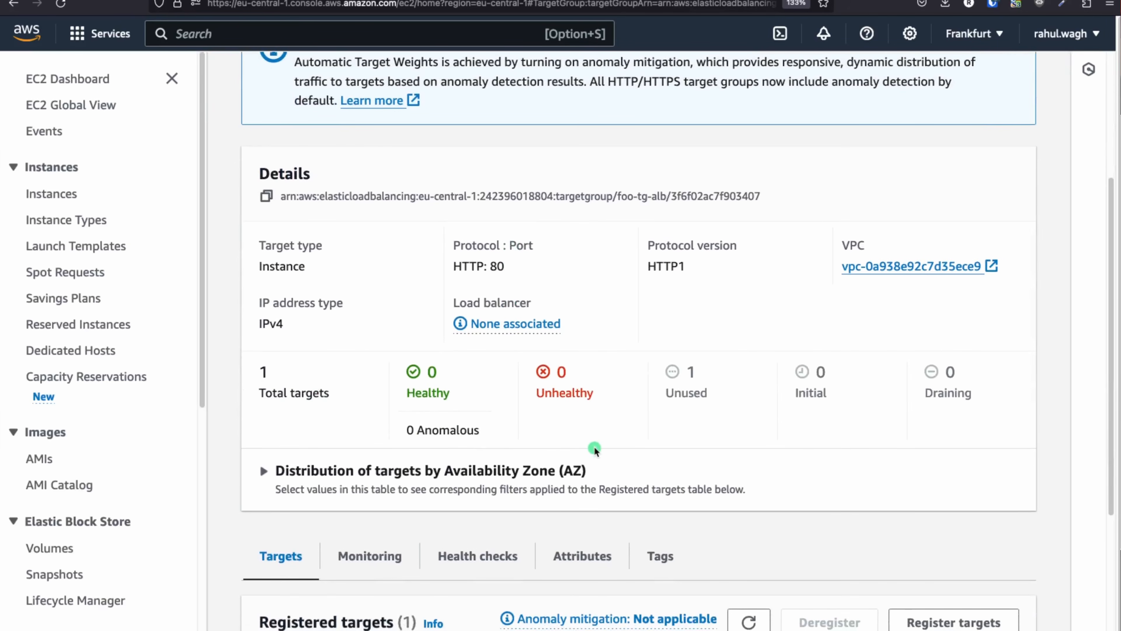
scroll(594, 447, "up", 5)
left_click(327, 140)
left_click(344, 305)
left_click_drag(331, 249, 306, 249)
key("super+c")
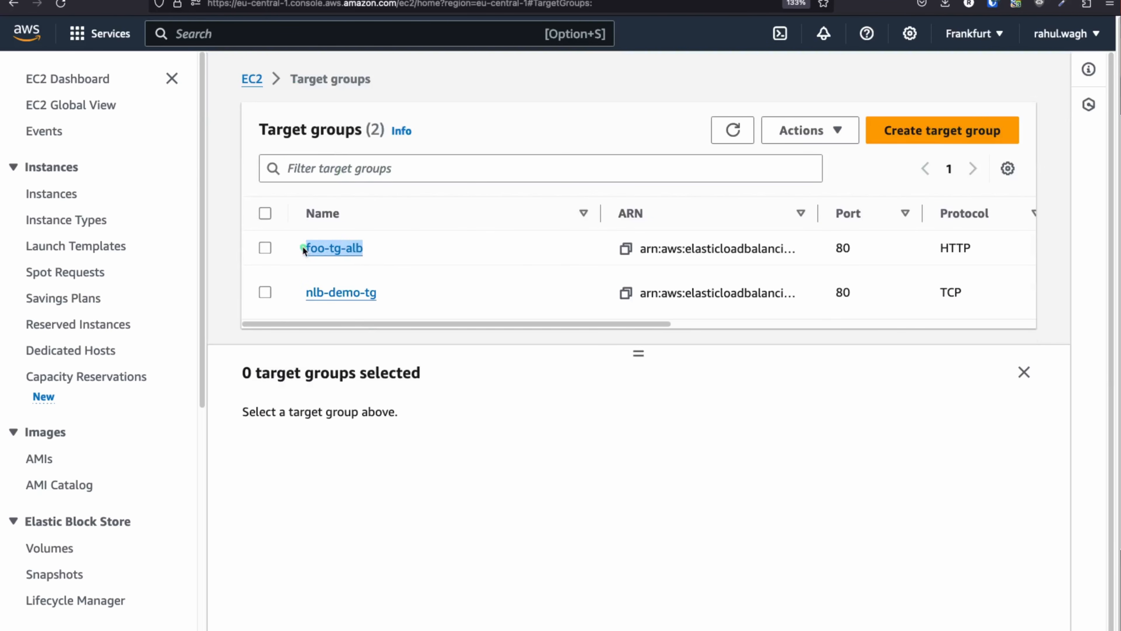
Start a second target group named bar-tg-alb, placed in demo-nlb-vpc
left_click(941, 143)
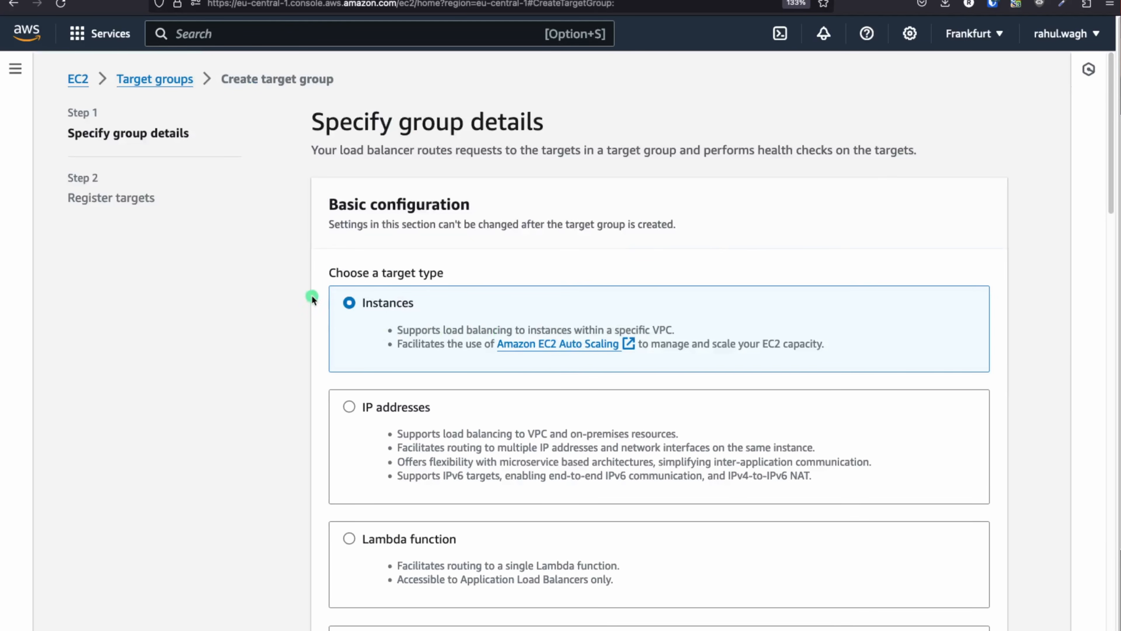
scroll(474, 328, "down", 5)
scroll(373, 118, "up", 4)
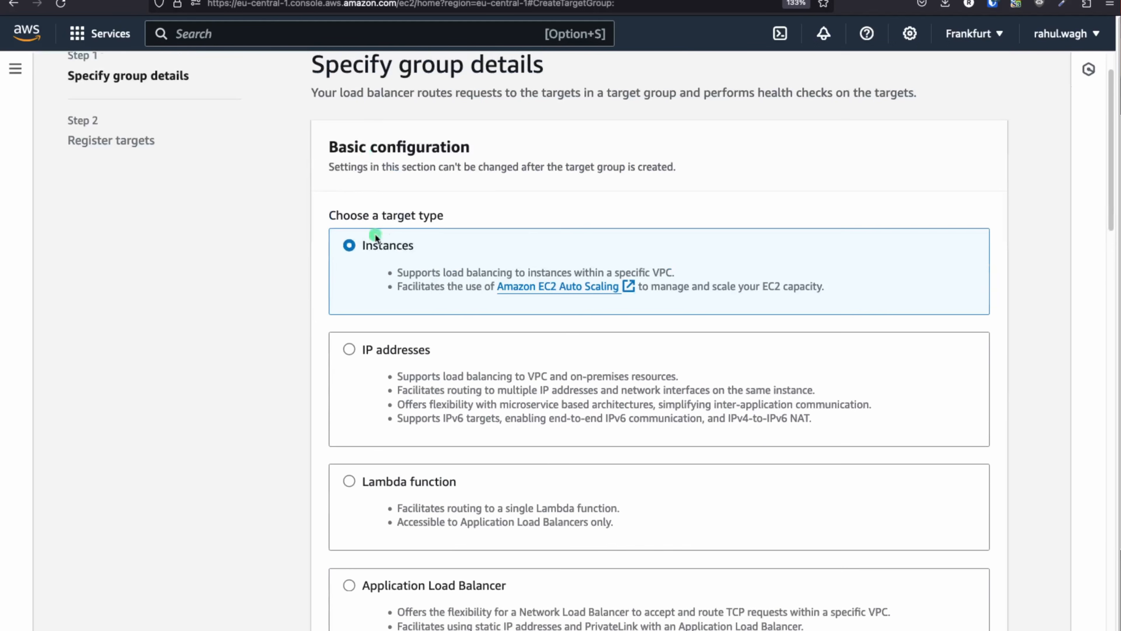
scroll(444, 308, "down", 10)
left_click(359, 260)
key("super+v")
double_click(351, 254)
type("bar")
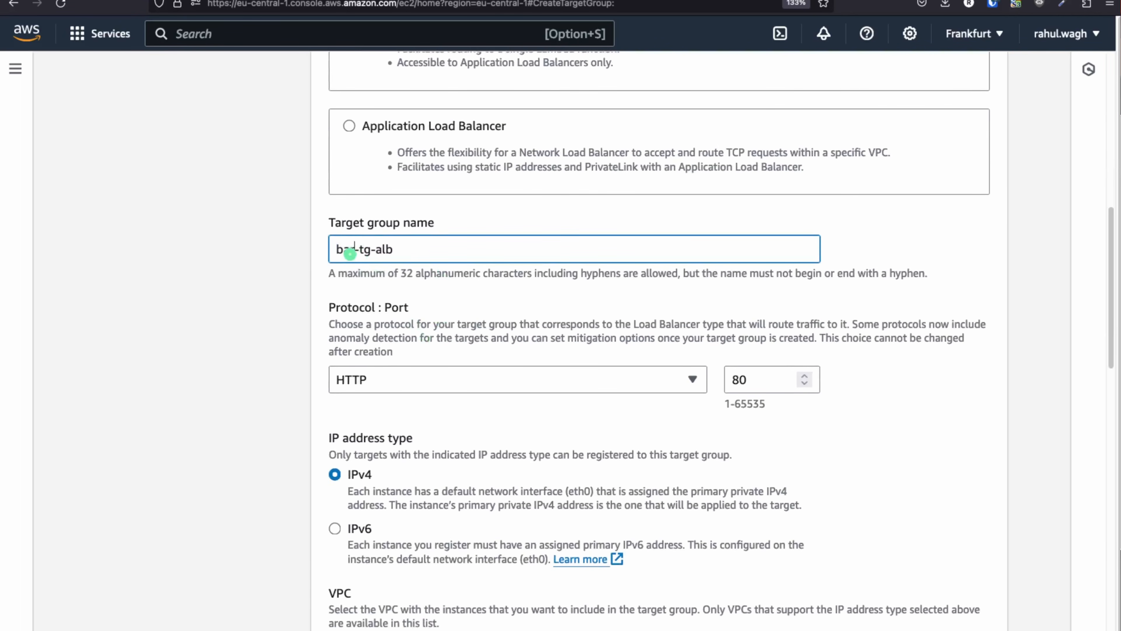
scroll(419, 353, "down", 3)
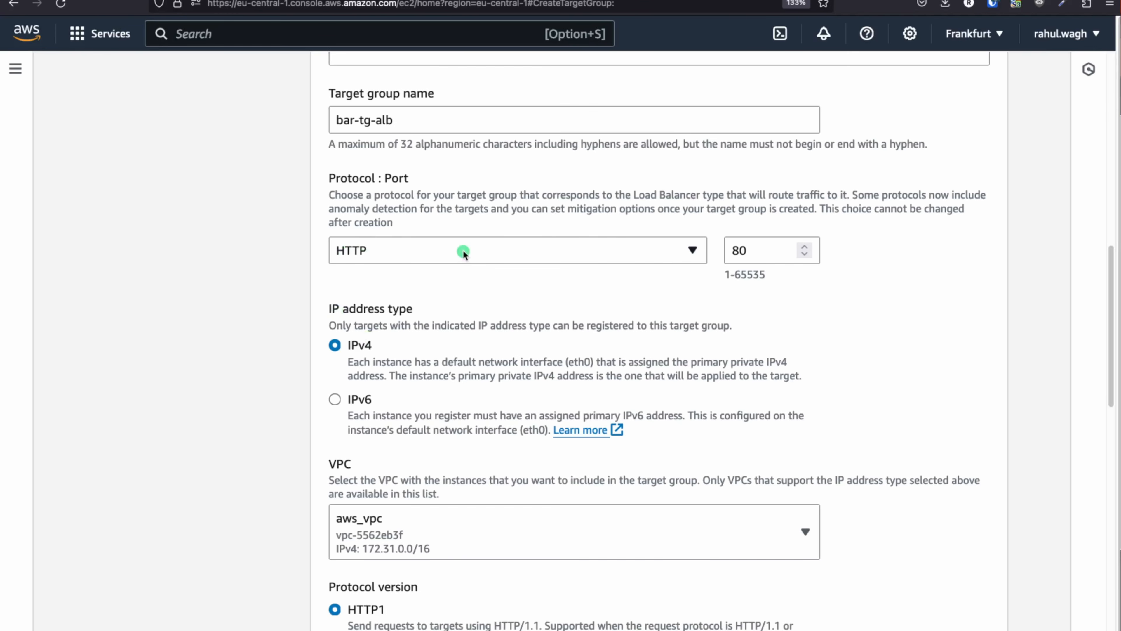
scroll(398, 313, "down", 3)
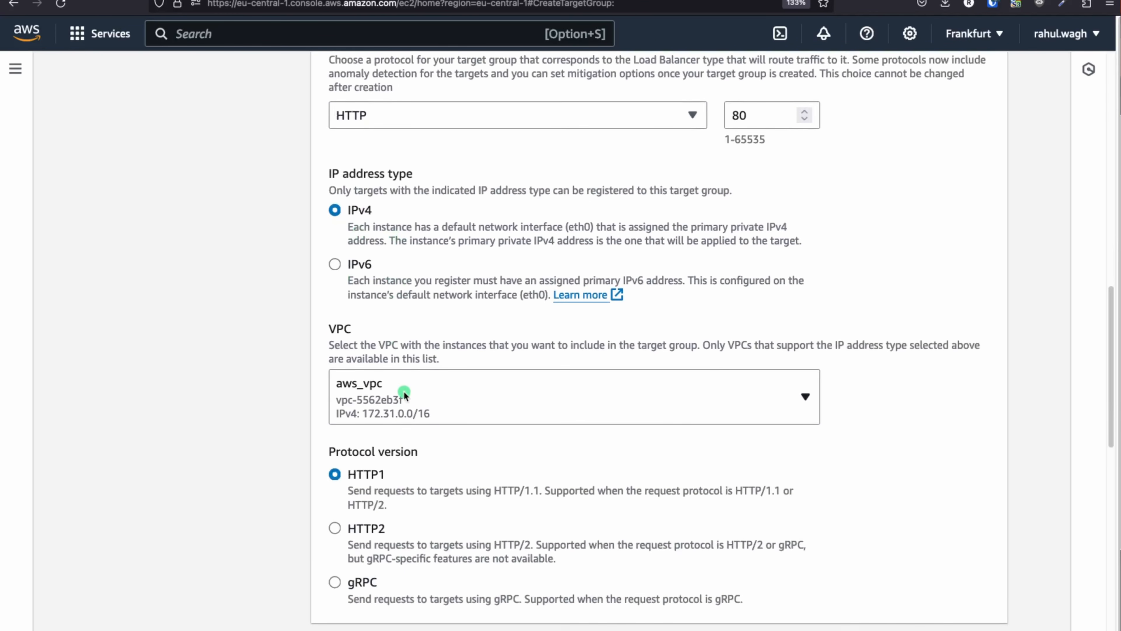
scroll(404, 390, "down", 3)
left_click(396, 292)
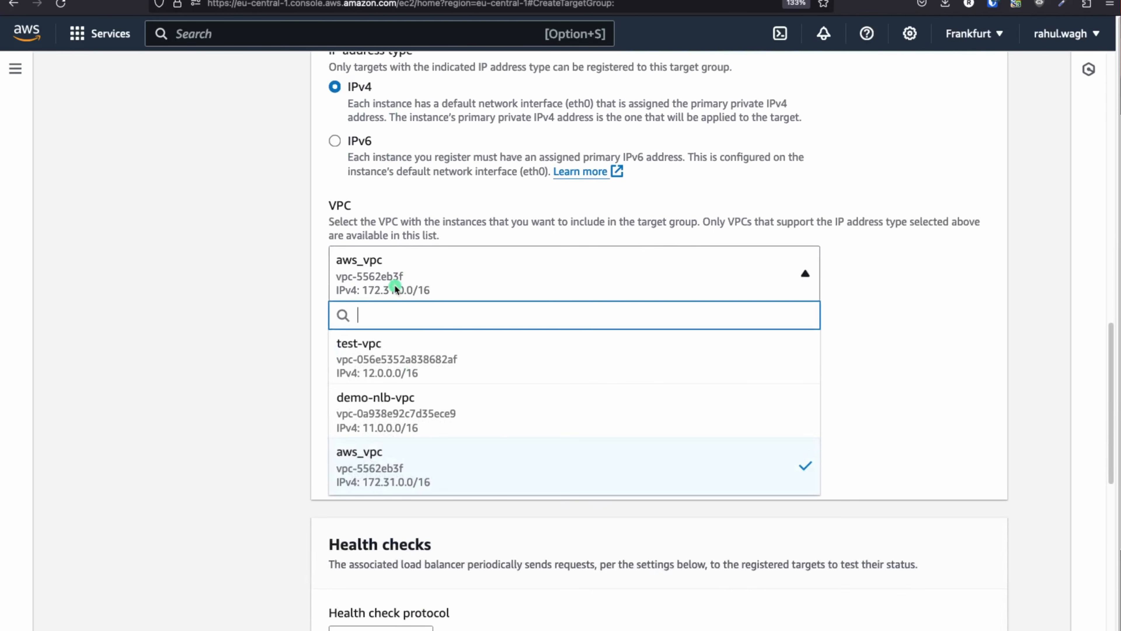
left_click(415, 413)
scroll(418, 388, "down", 10)
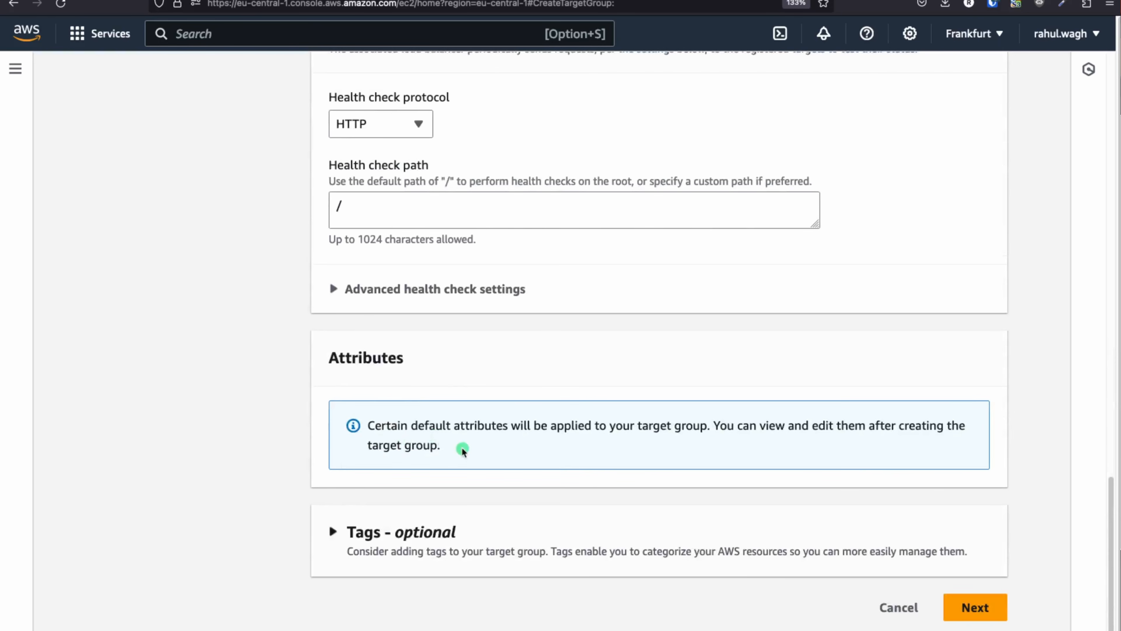
Register demo-nlb-ec2-2-bar as a pending target and create bar-tg-alb
left_click(979, 608)
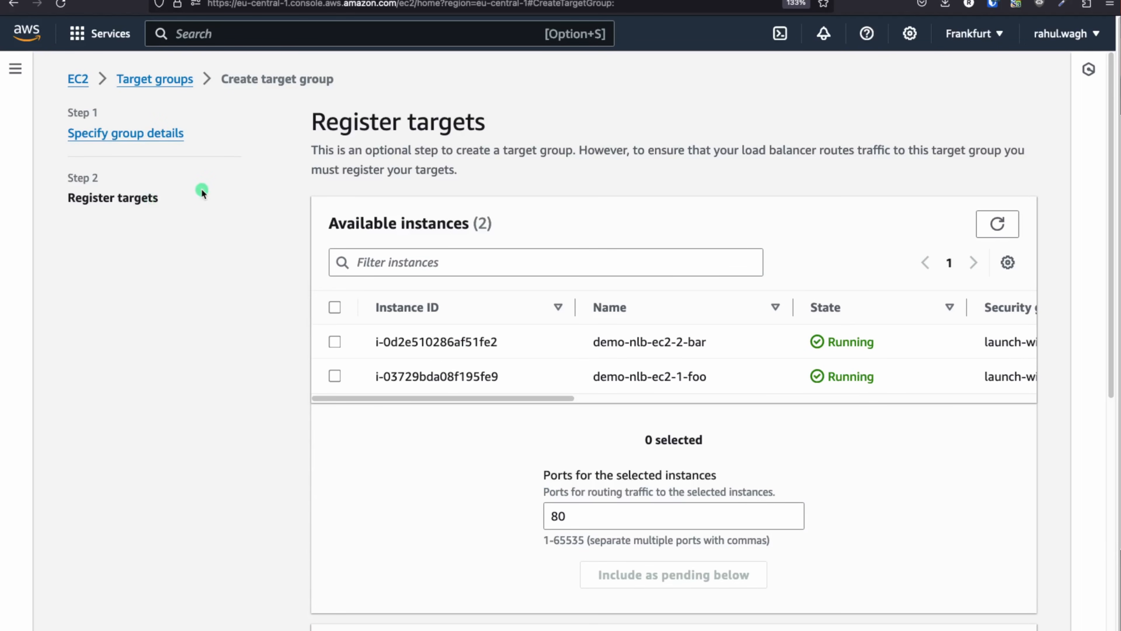
scroll(615, 378, "down", 6)
left_click(822, 610)
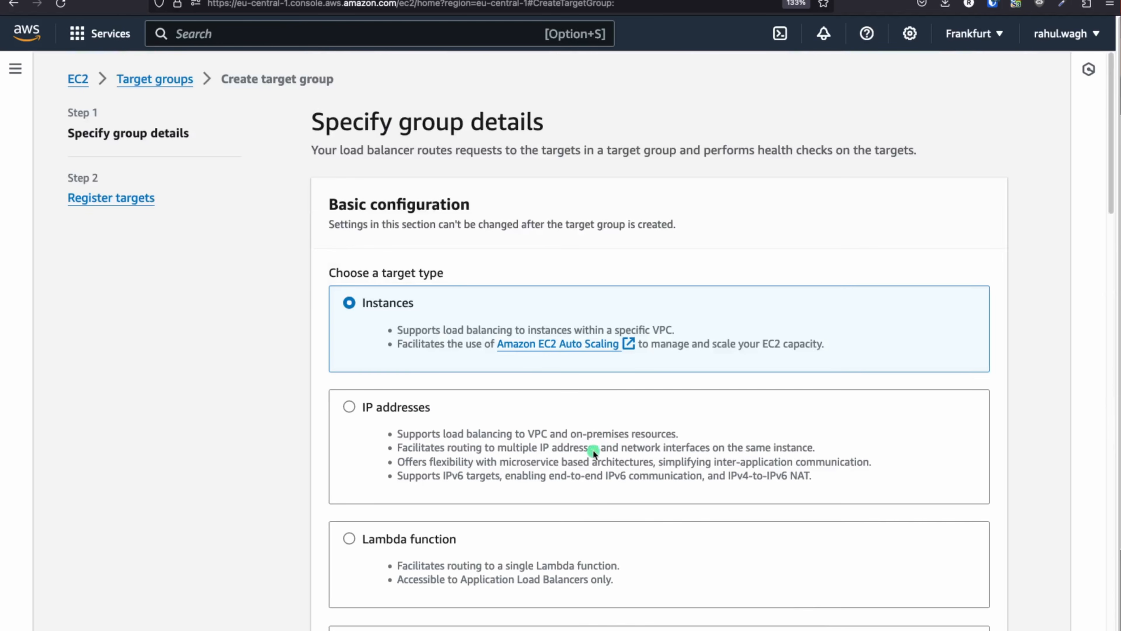
scroll(567, 397, "down", 7)
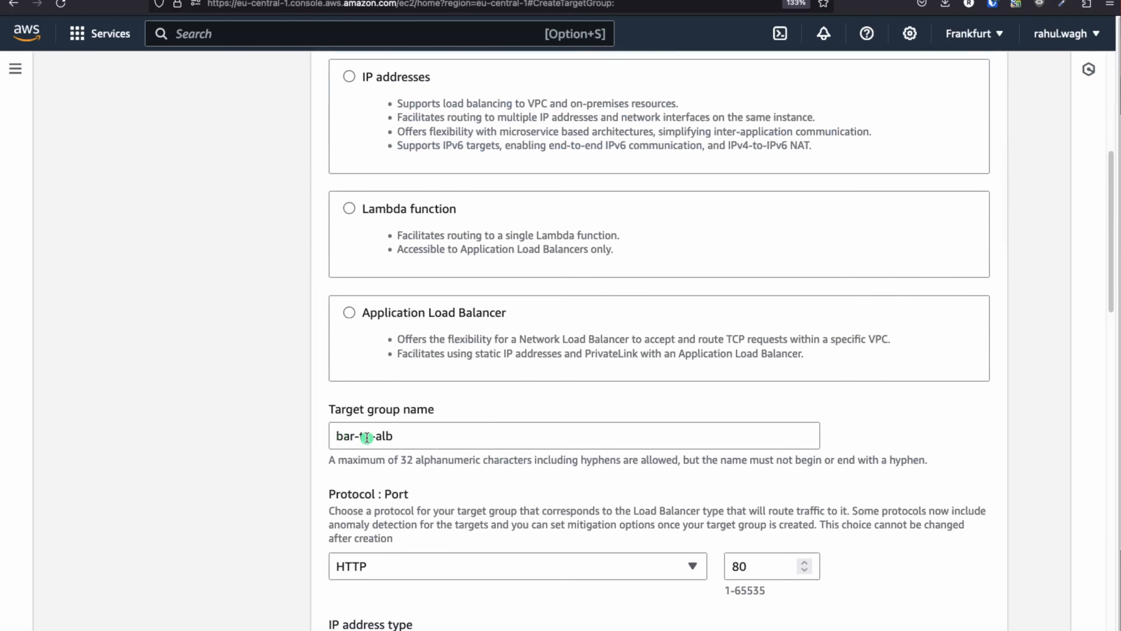
scroll(567, 439, "down", 20)
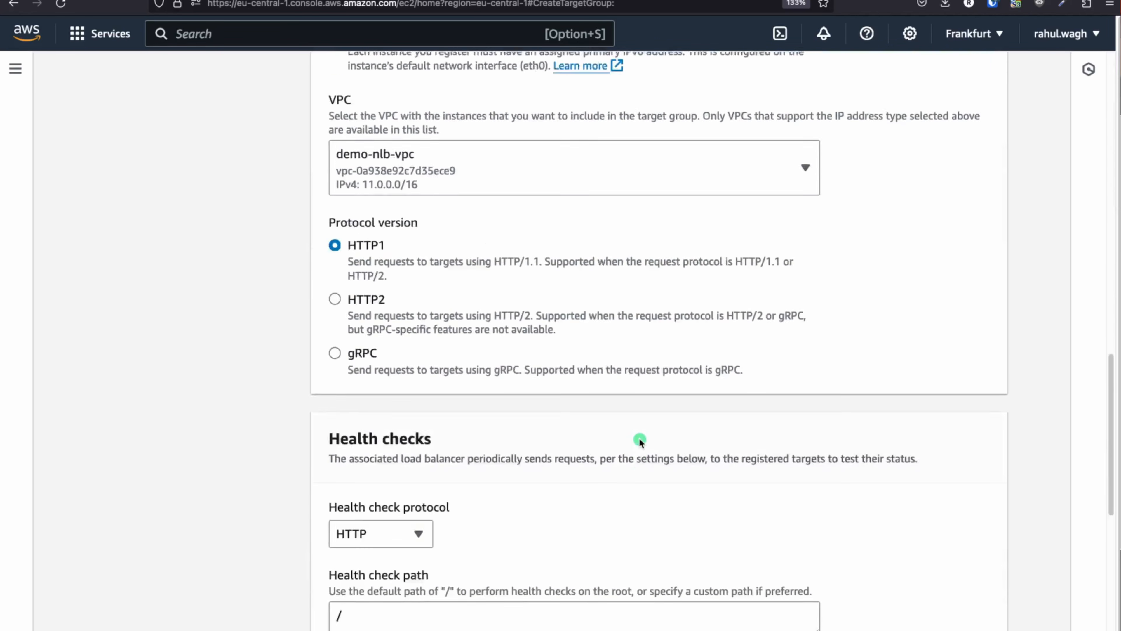
scroll(695, 469, "down", 3)
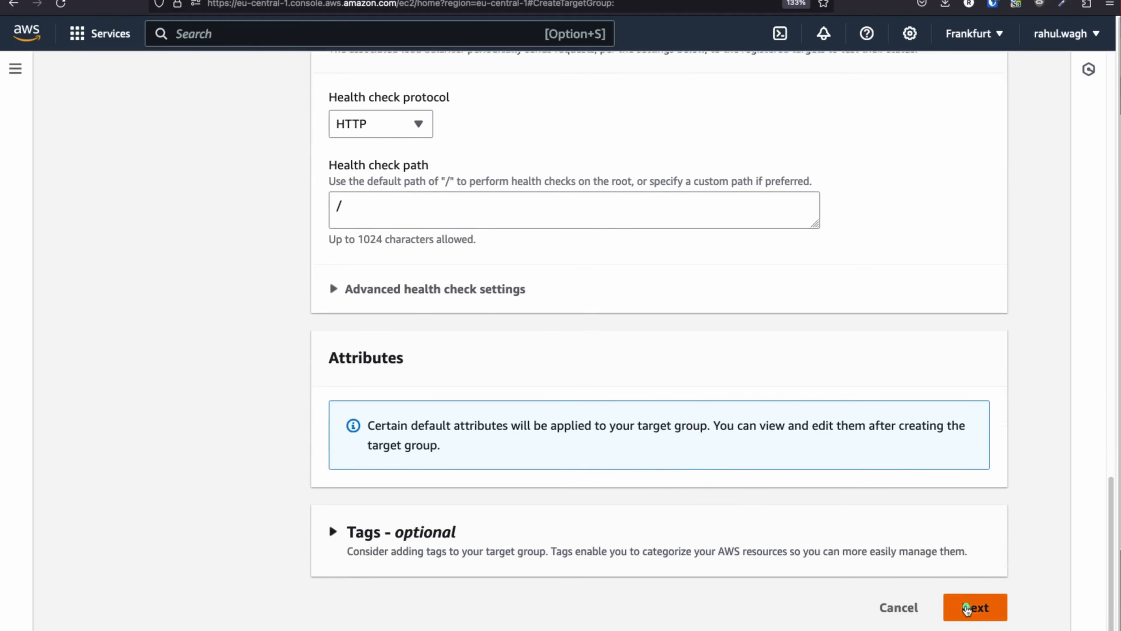
left_click(975, 606)
left_click(334, 342)
left_click(667, 575)
scroll(706, 508, "down", 8)
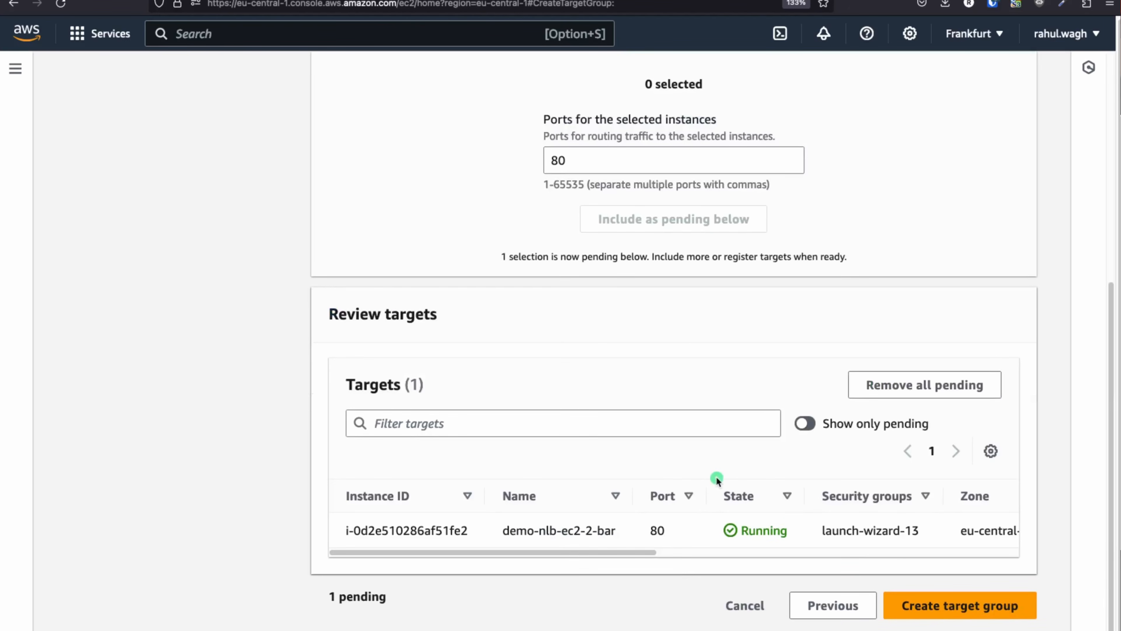
left_click(942, 617)
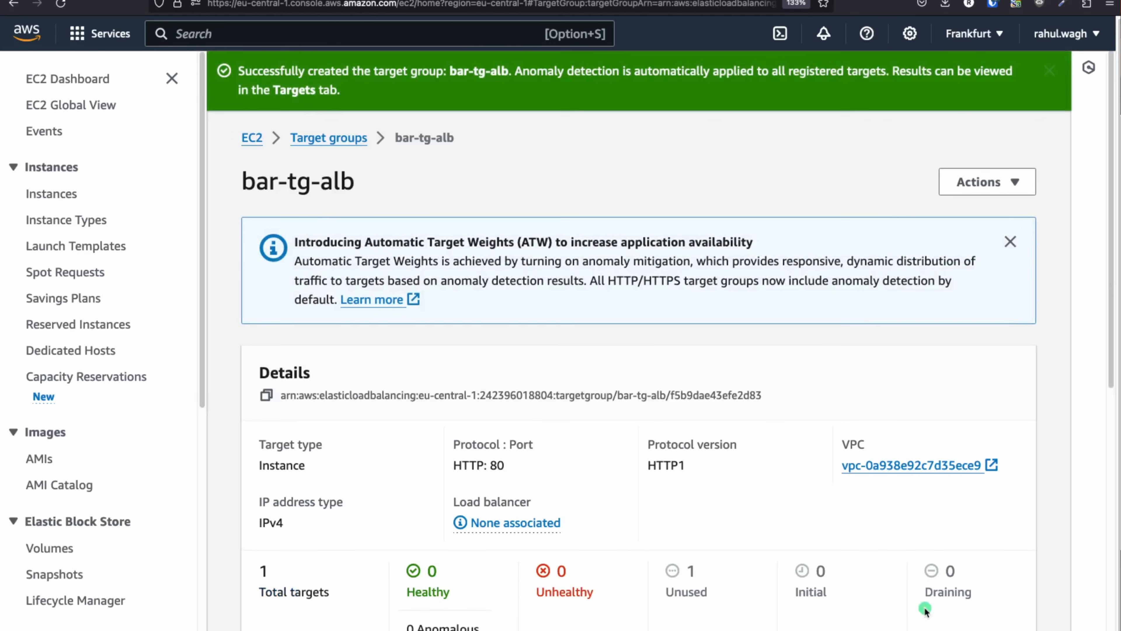
From Load Balancers, begin creating an Application Load Balancer
left_click(303, 139)
scroll(416, 257, "down", 1)
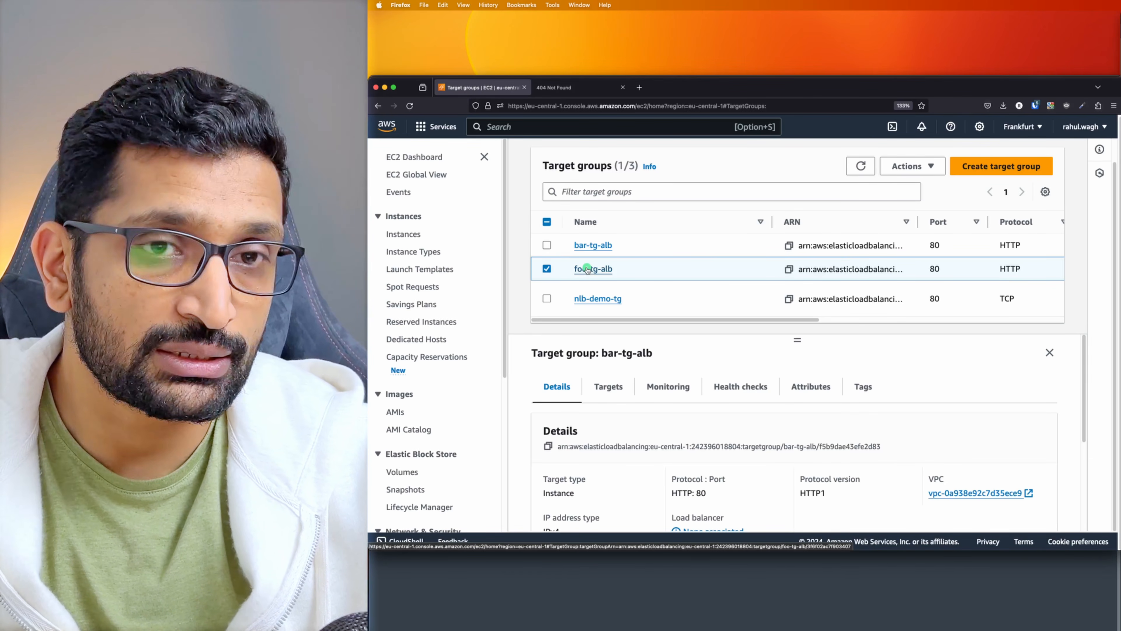
scroll(448, 284, "down", 1)
scroll(447, 284, "down", 10)
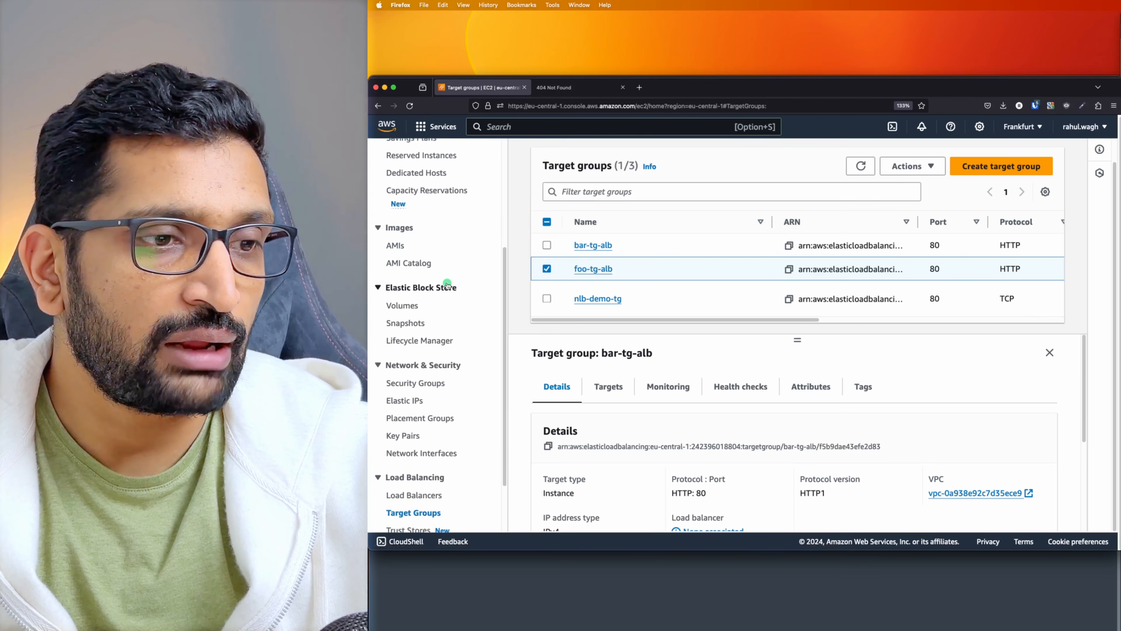
left_click(424, 425)
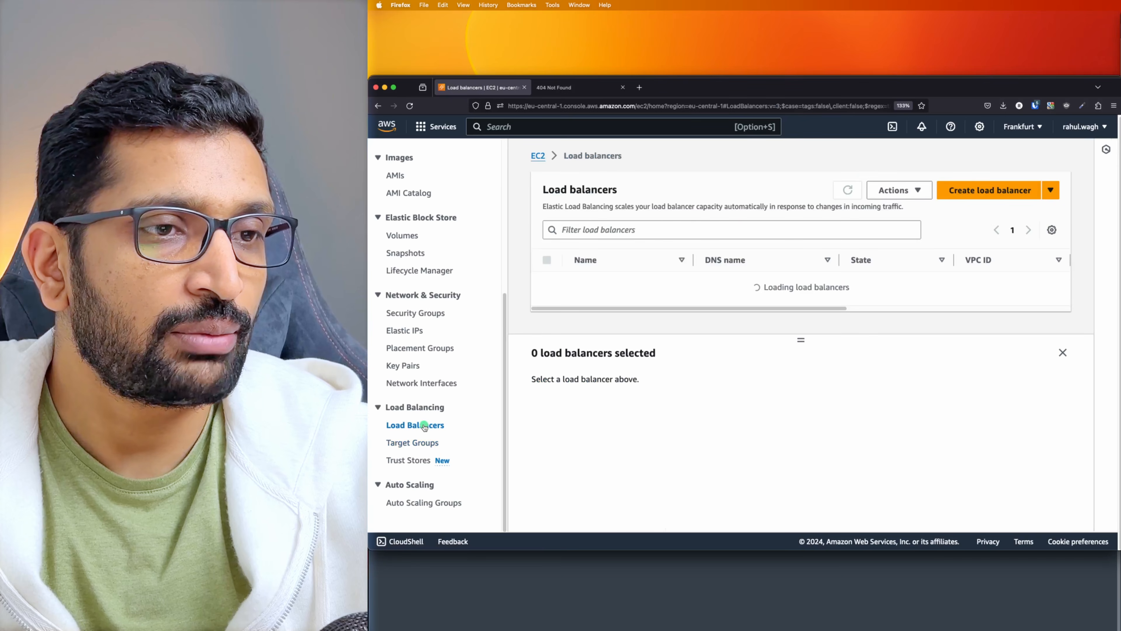
left_click(1057, 353)
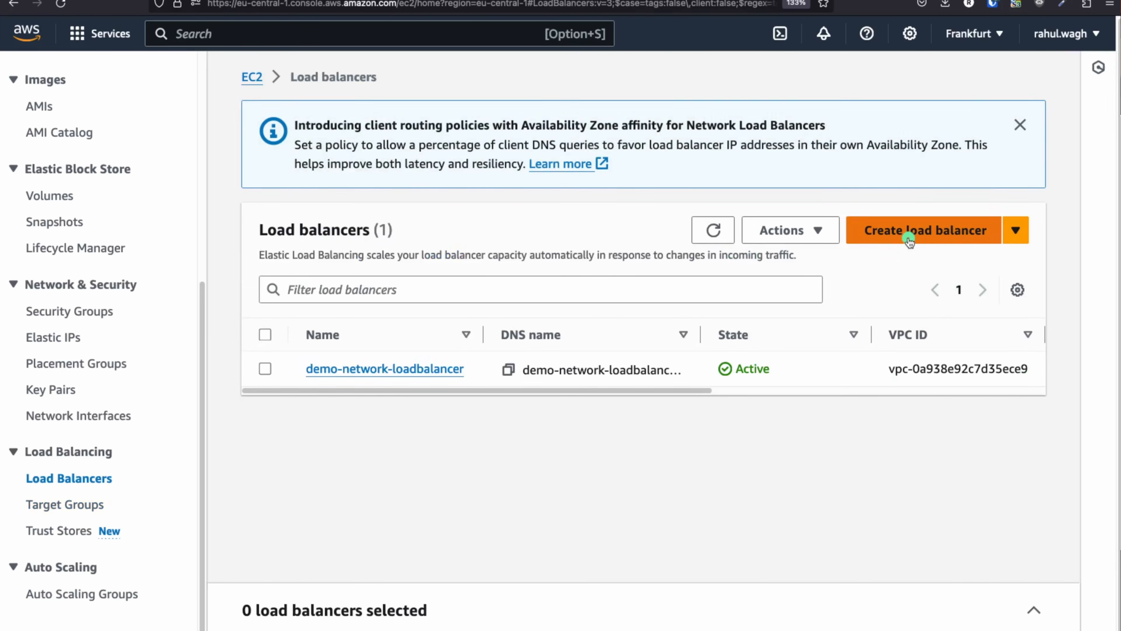
left_click(908, 238)
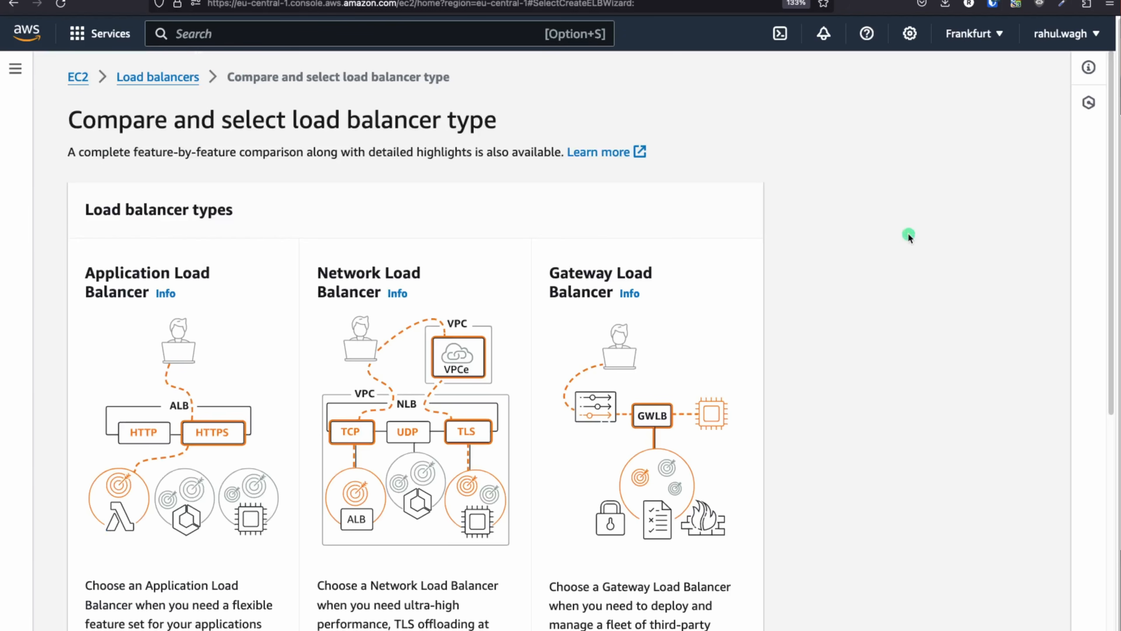
scroll(368, 240, "down", 5)
scroll(146, 162, "up", 1)
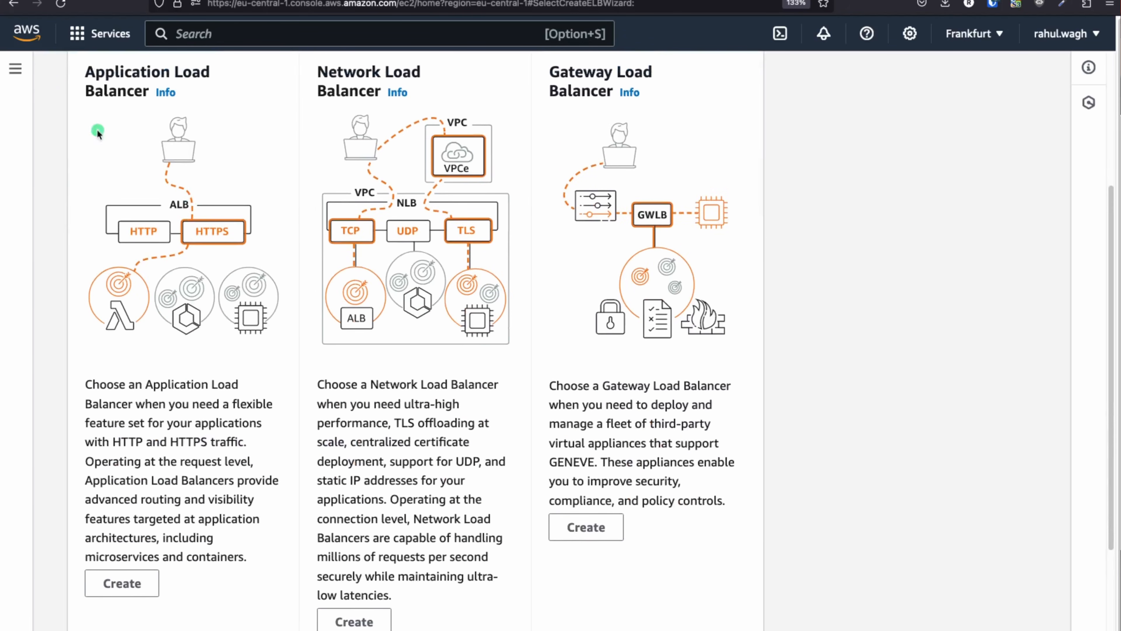
left_click_drag(96, 77, 166, 101)
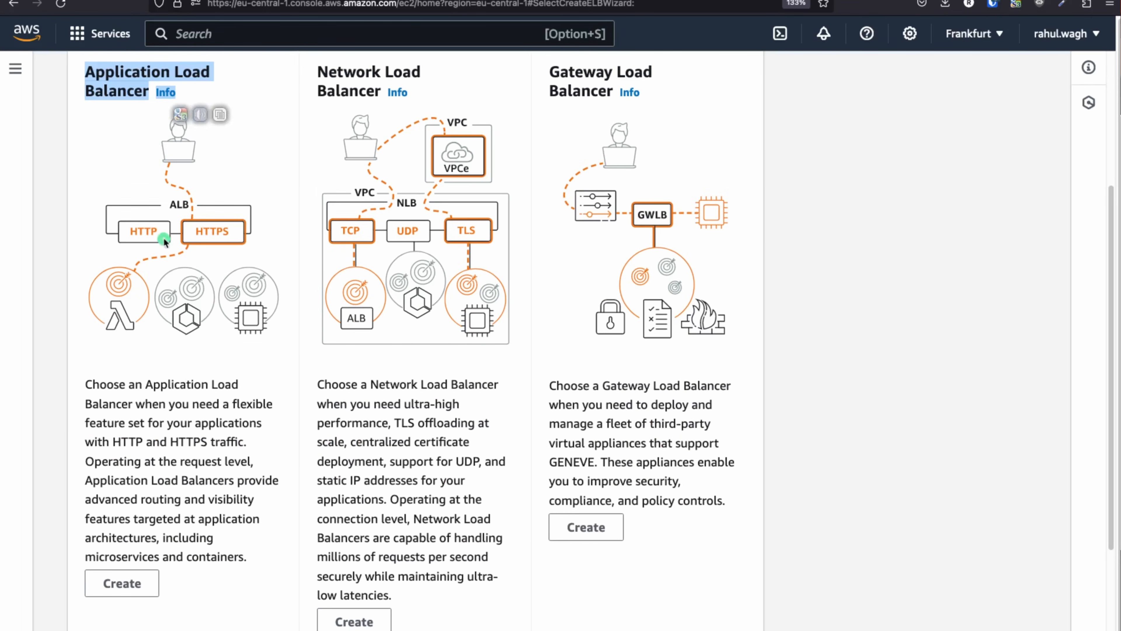
scroll(163, 231, "down", 3)
left_click(128, 461)
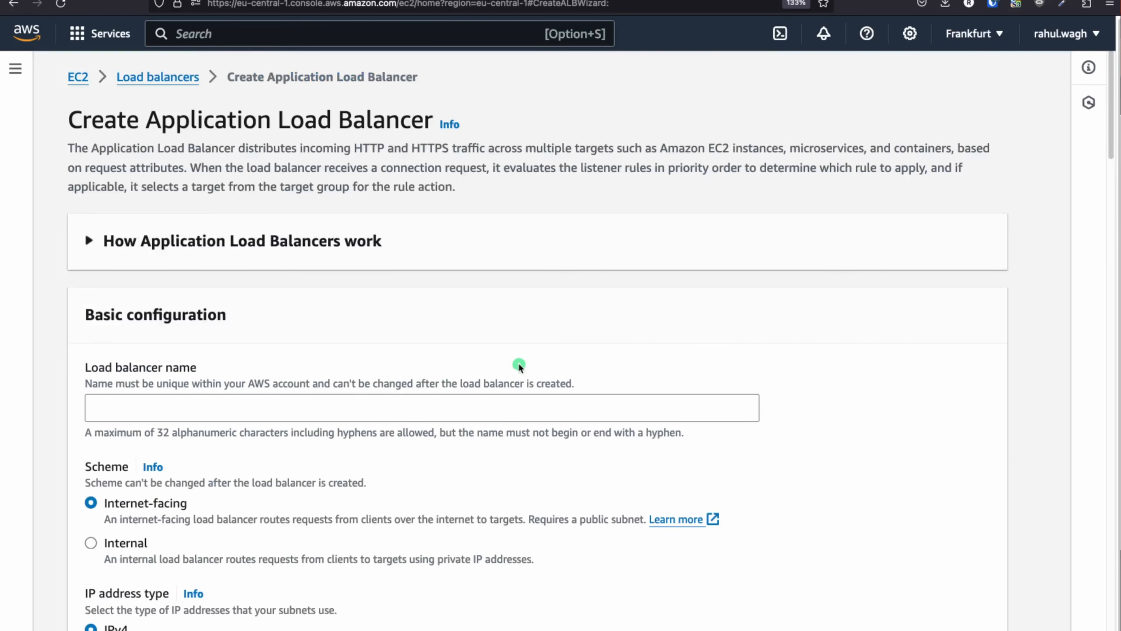
Name the load balancer foo-bar-lb and place it in demo-nlb-vpc
scroll(517, 365, "down", 5)
left_click(148, 167)
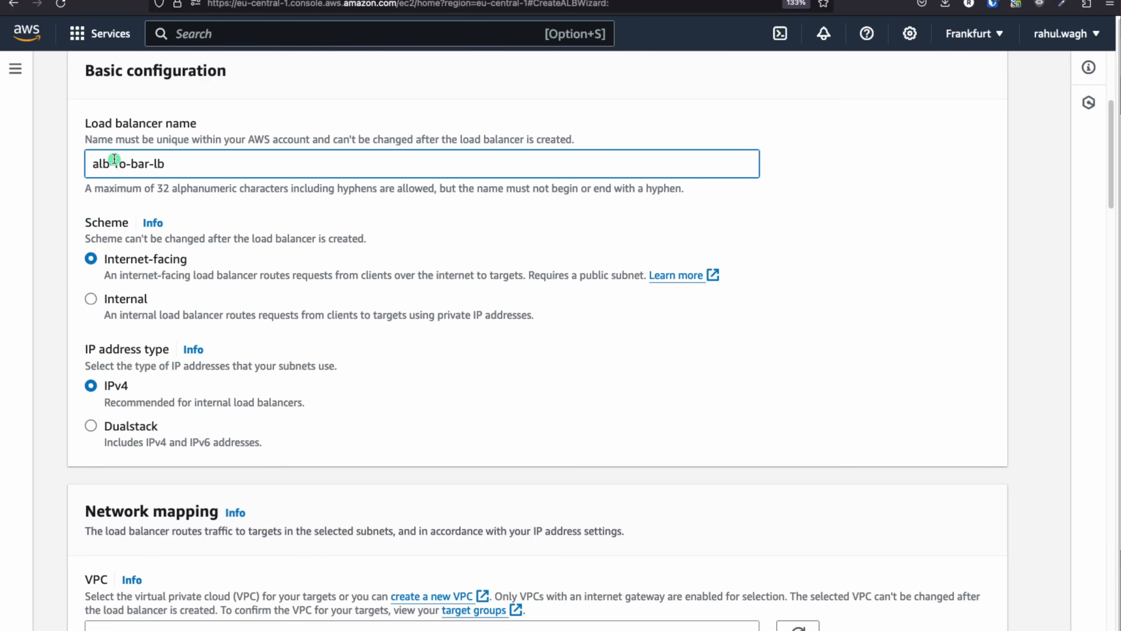
left_click_drag(115, 165, 55, 163)
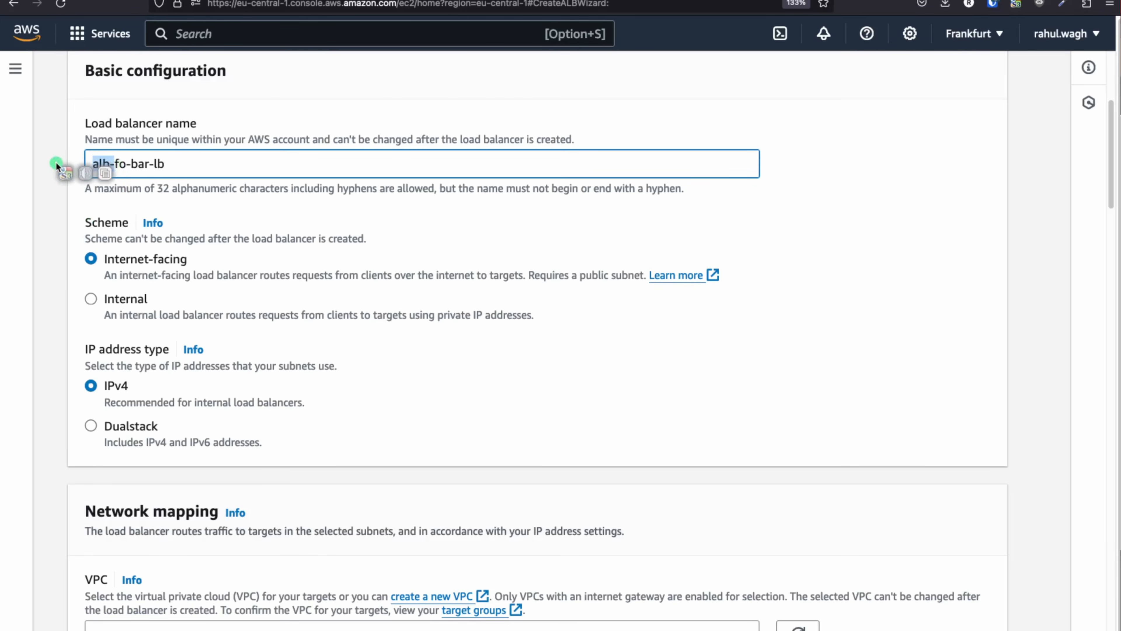
key("BackSpace")
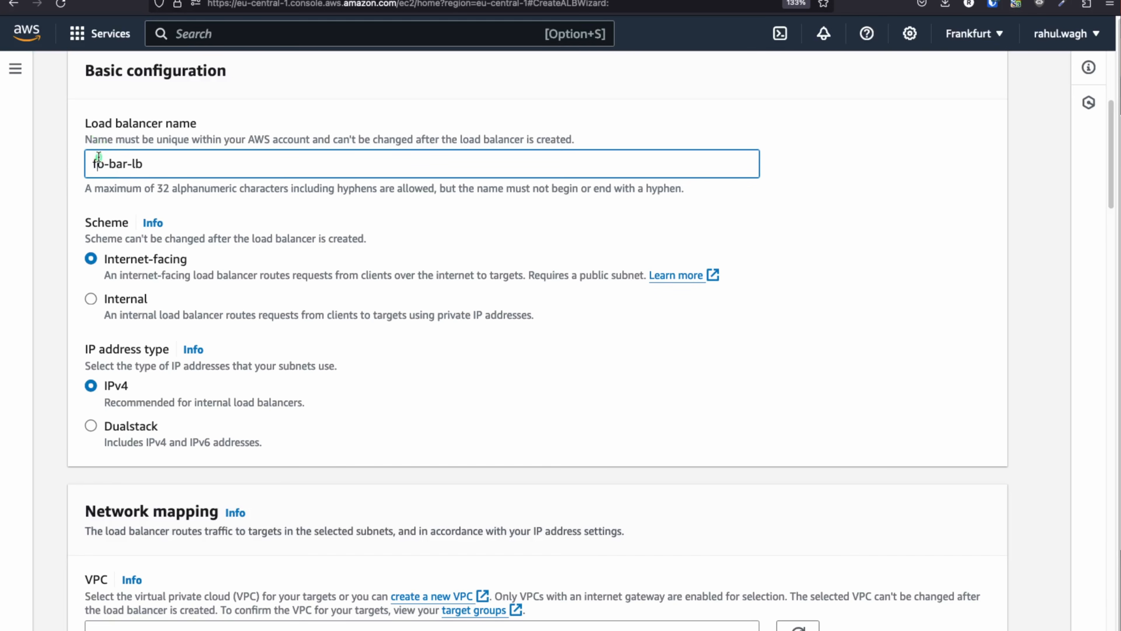
type("o")
scroll(127, 212, "down", 2)
scroll(166, 302, "down", 1)
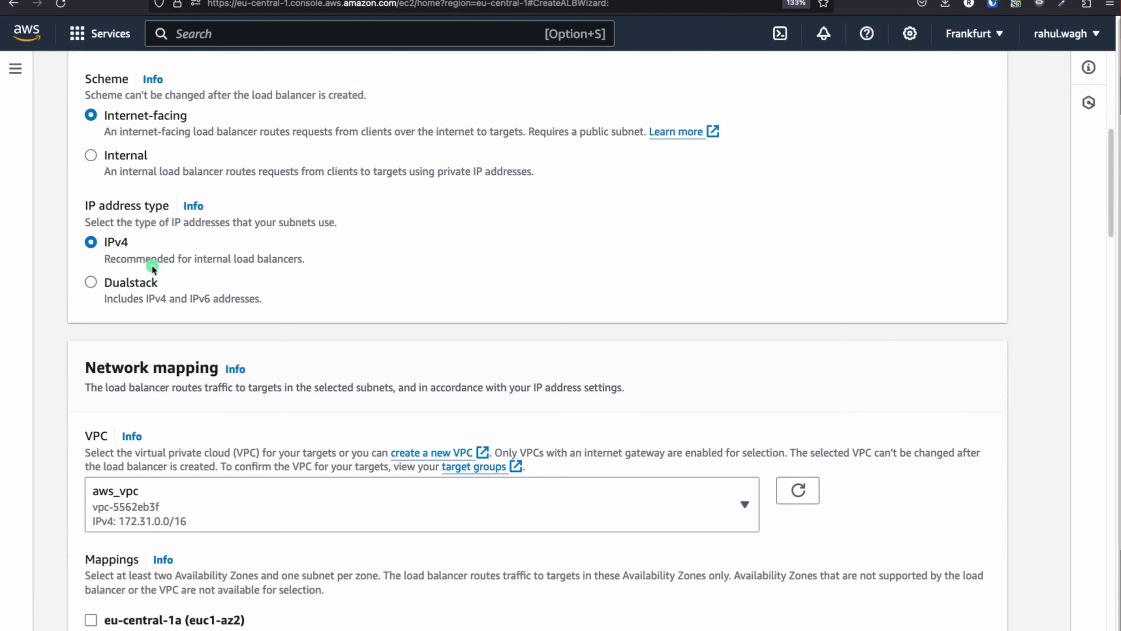
scroll(268, 311, "down", 5)
left_click(190, 274)
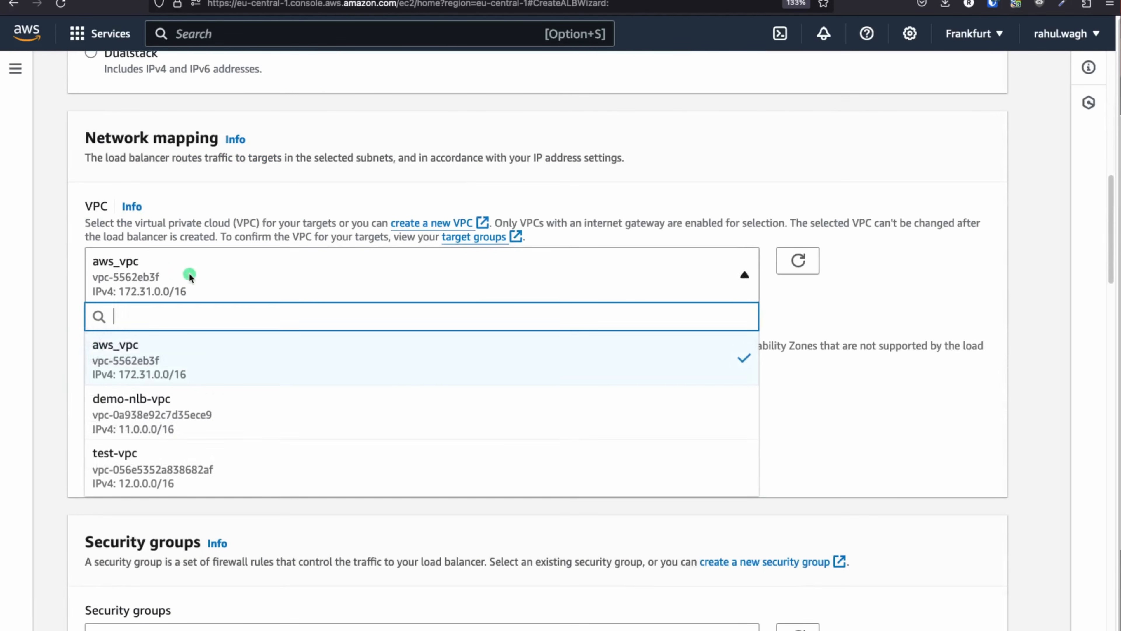
left_click(175, 425)
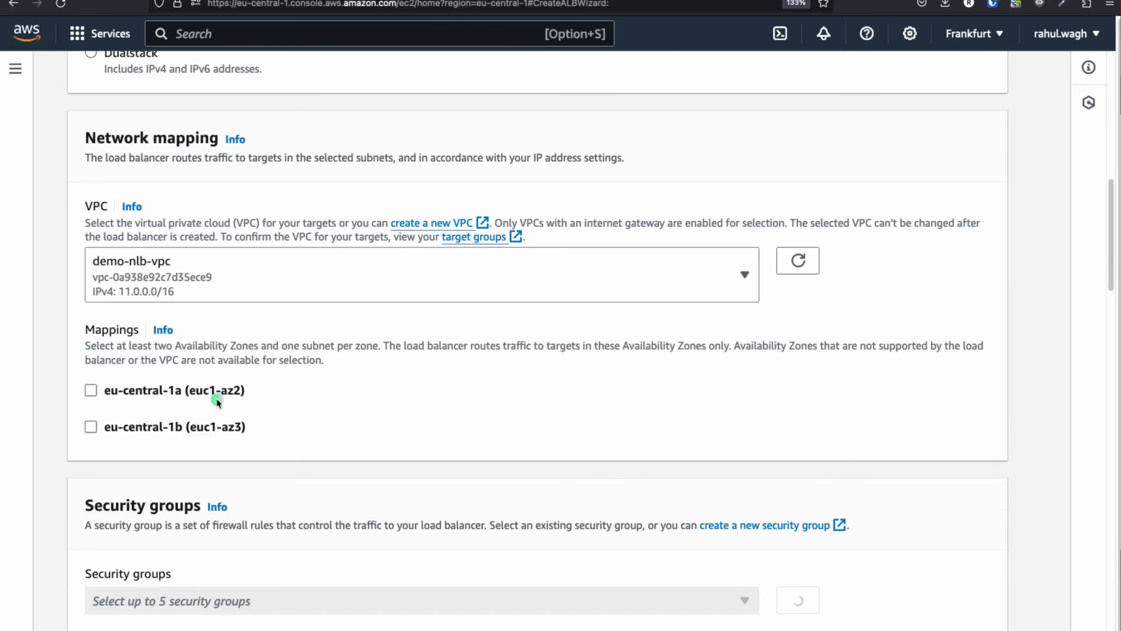
scroll(391, 330, "down", 5)
scroll(391, 331, "down", 1)
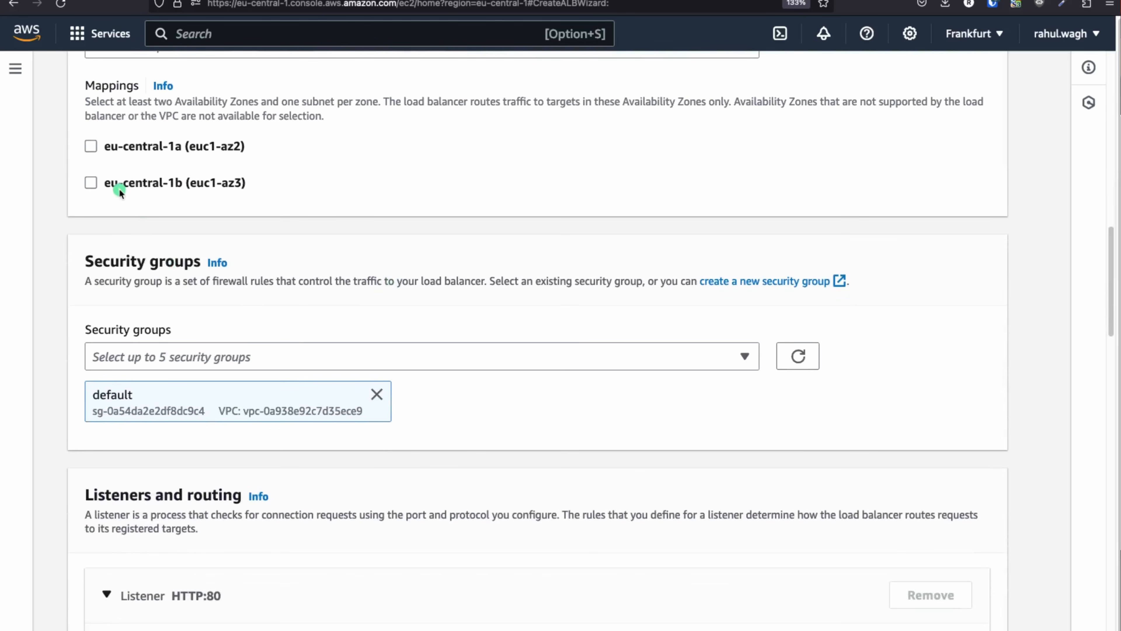
Map eu-central-1a and eu-central-1b to demo-nlb-public-subnet-1a and demo-nlb-public-subnet-1b
left_click(90, 146)
left_click(656, 203)
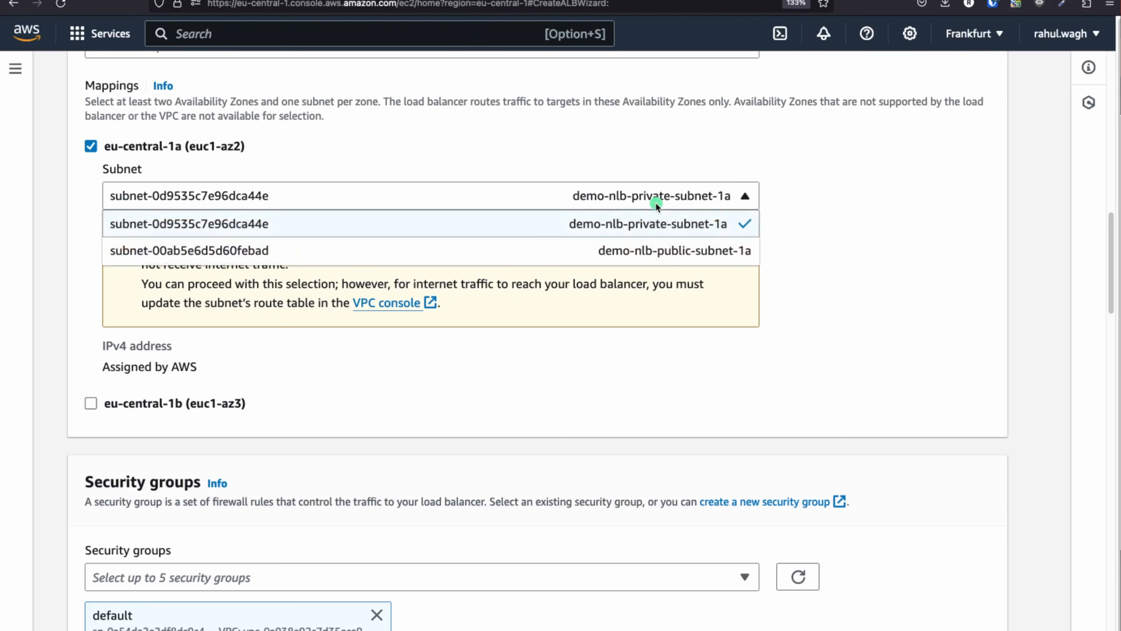
left_click(663, 250)
left_click(91, 288)
left_click(679, 333)
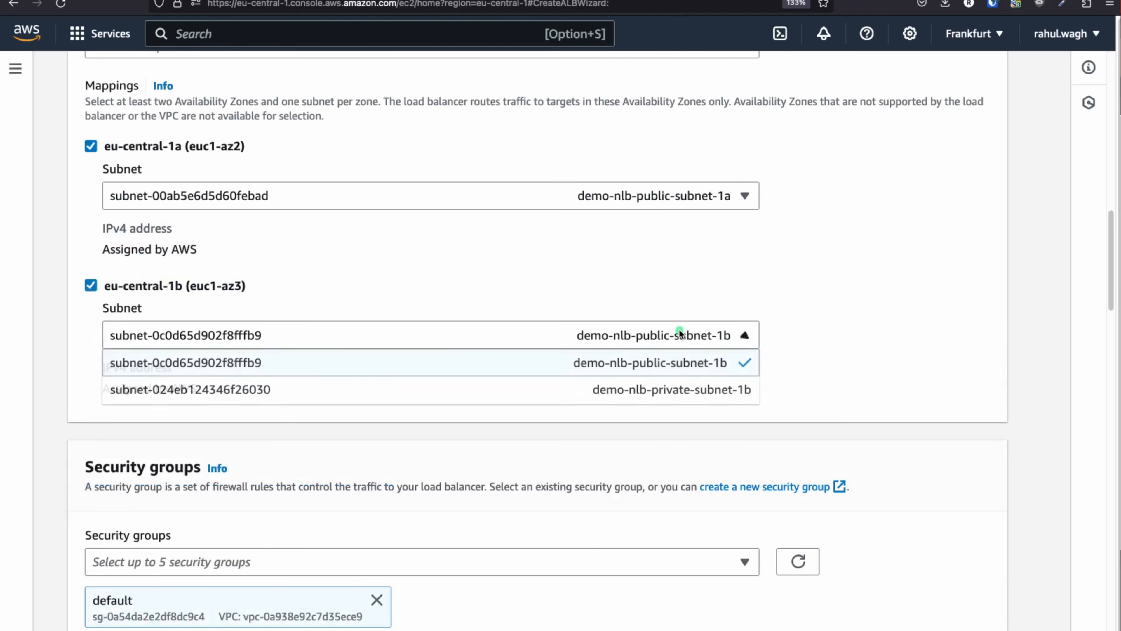
left_click(459, 355)
scroll(455, 358, "down", 5)
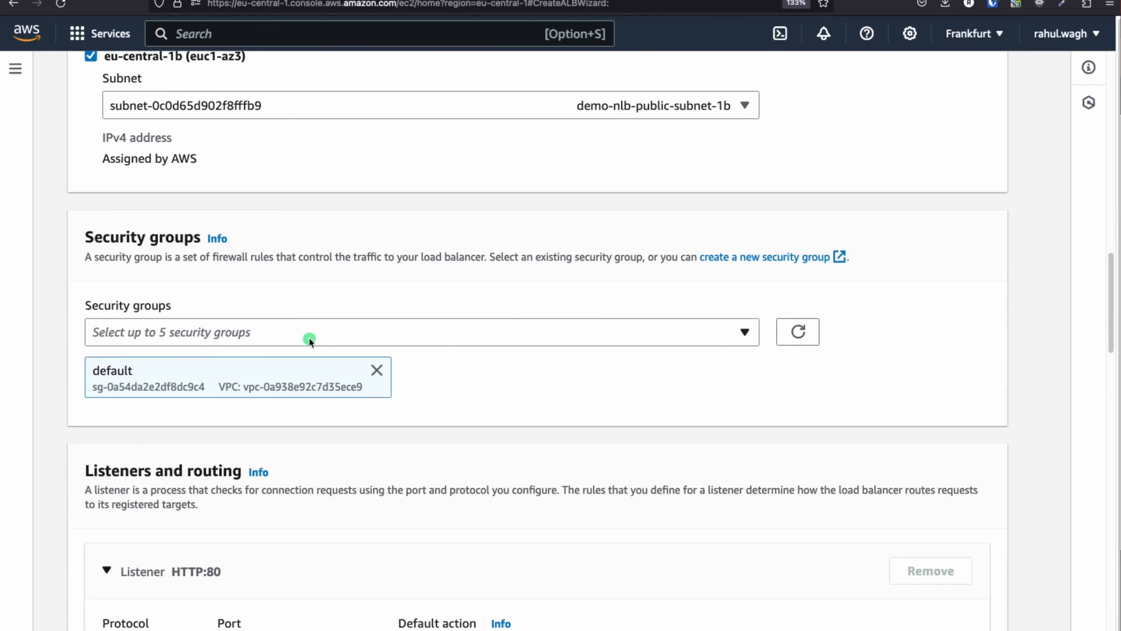
scroll(310, 340, "down", 7)
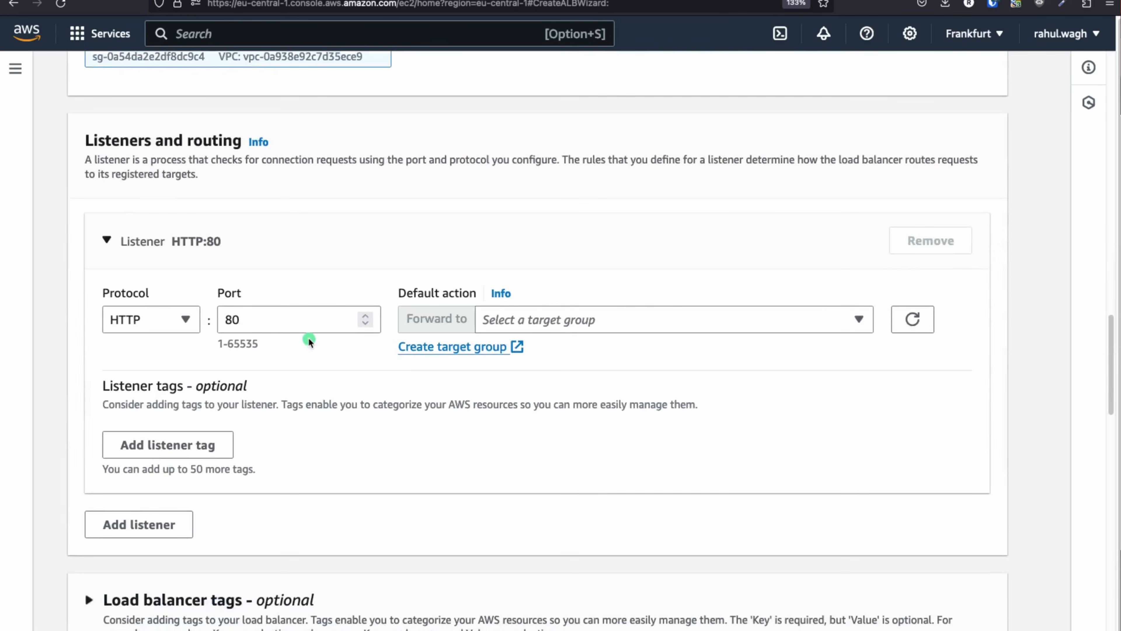
Attempt to create the load balancer before choosing a default target group
left_click(718, 319)
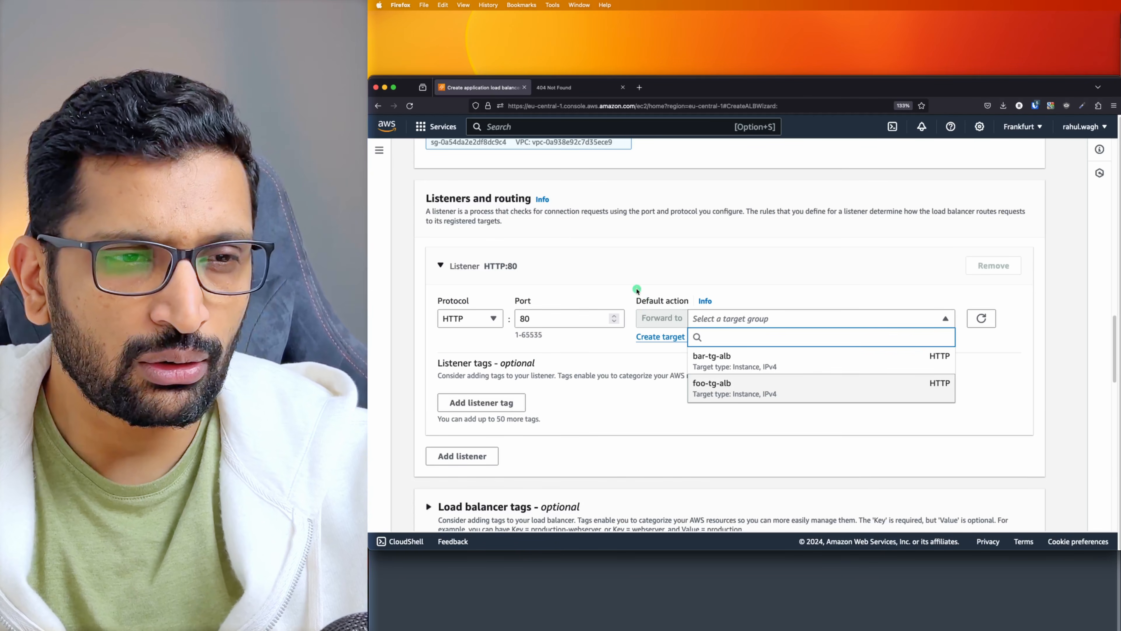
left_click(399, 278)
scroll(399, 278, "down", 3)
scroll(637, 290, "down", 10)
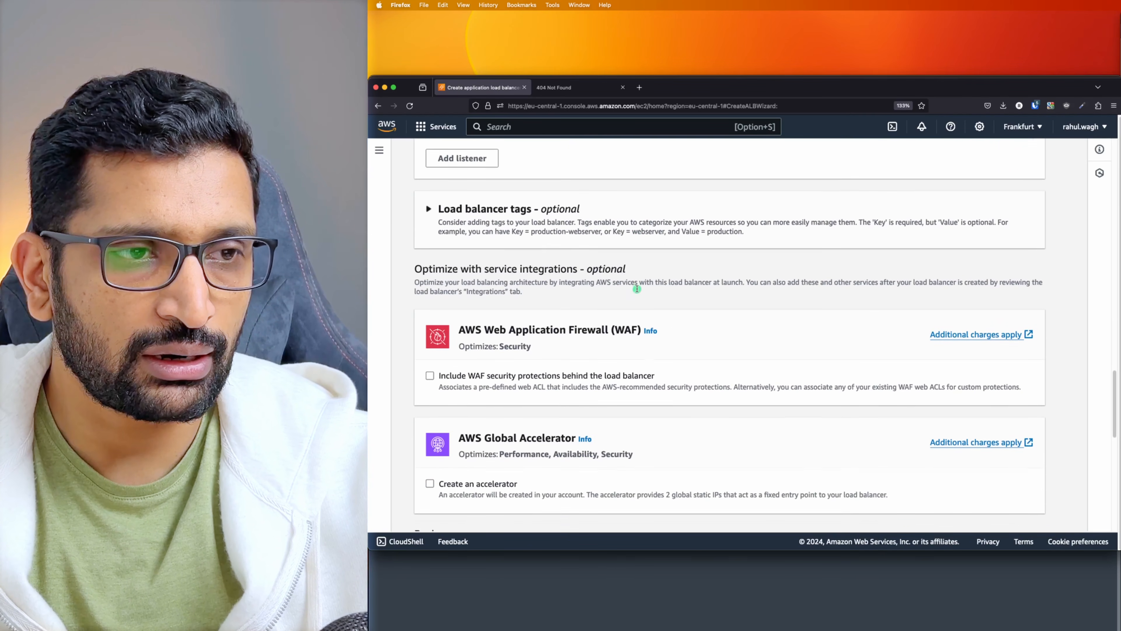
scroll(637, 290, "down", 4)
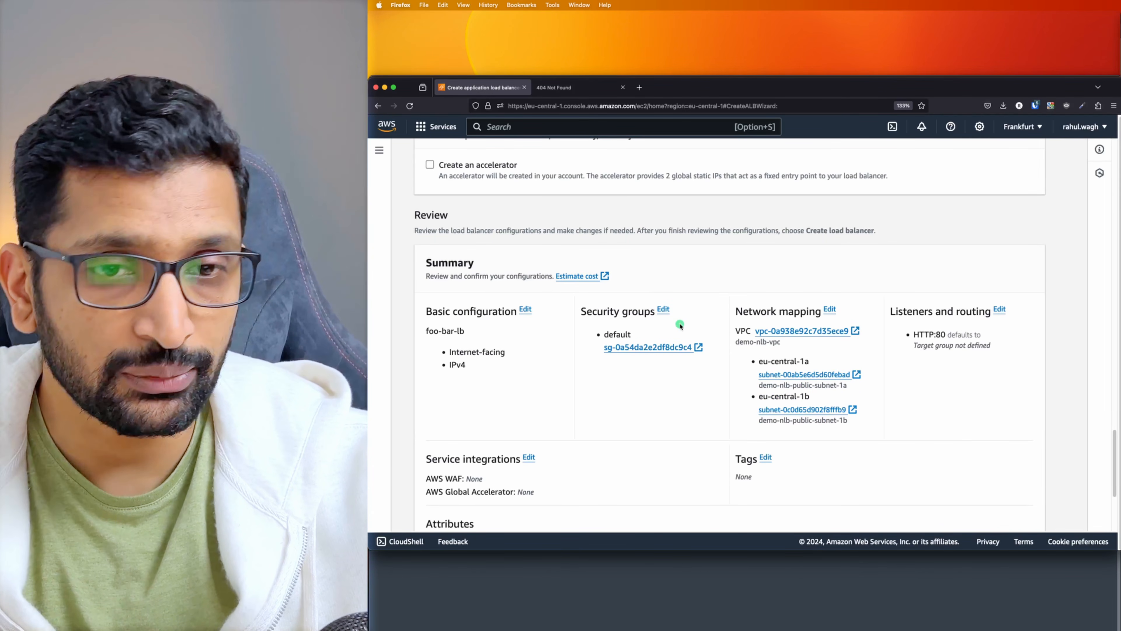
scroll(744, 266, "down", 3)
scroll(603, 328, "down", 2)
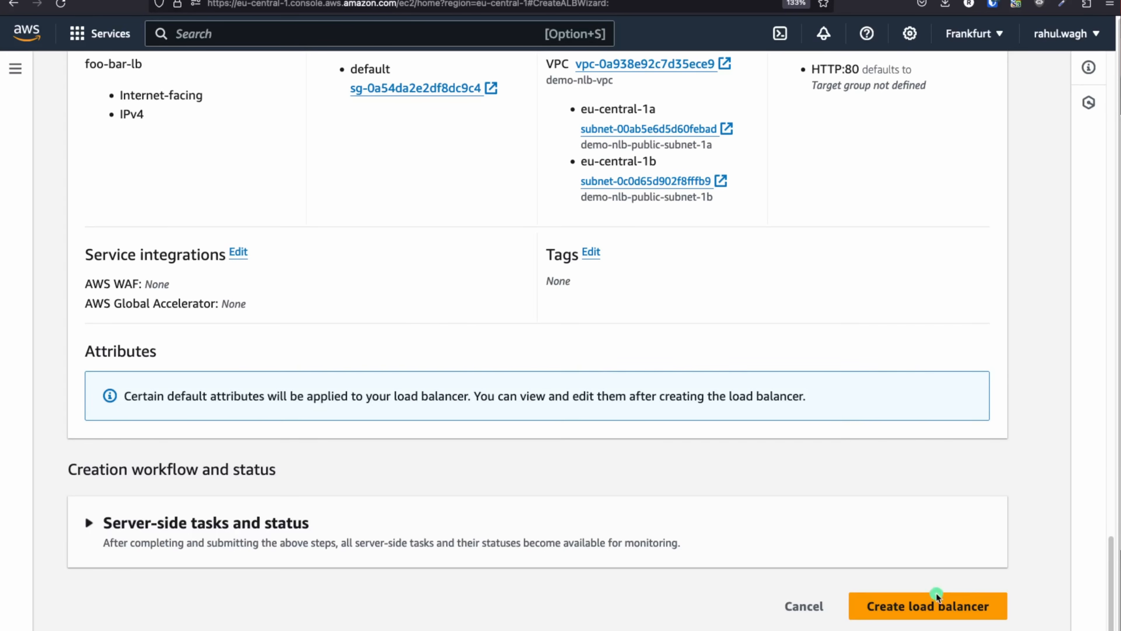
left_click(996, 511)
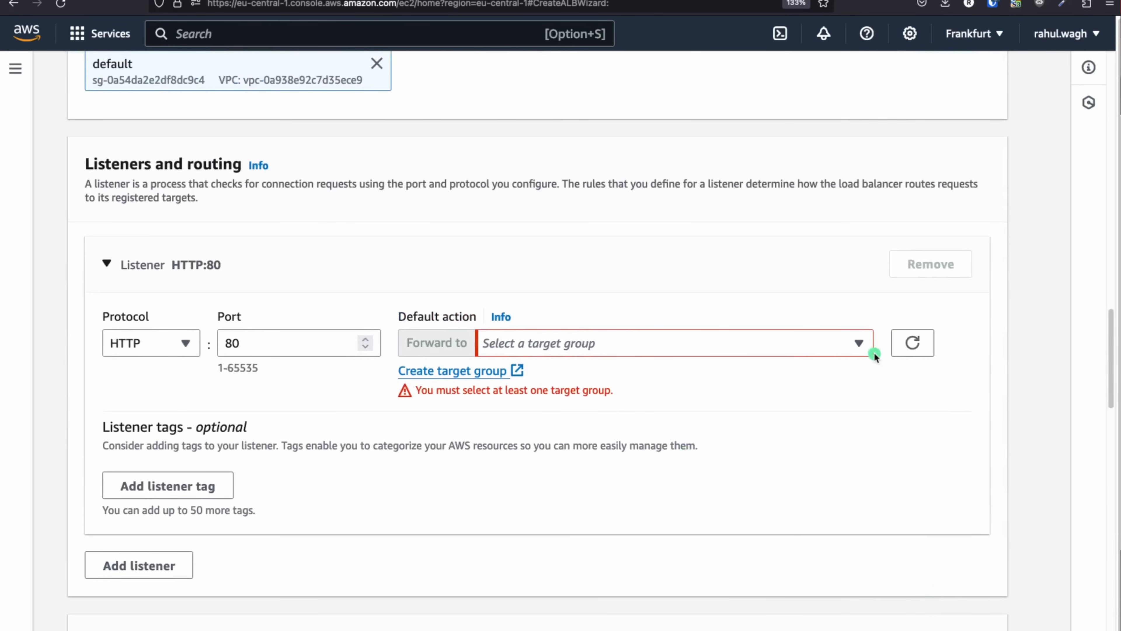
Forward the HTTP:80 default action to bar-tg-alb and create foo-bar-lb
left_click(857, 343)
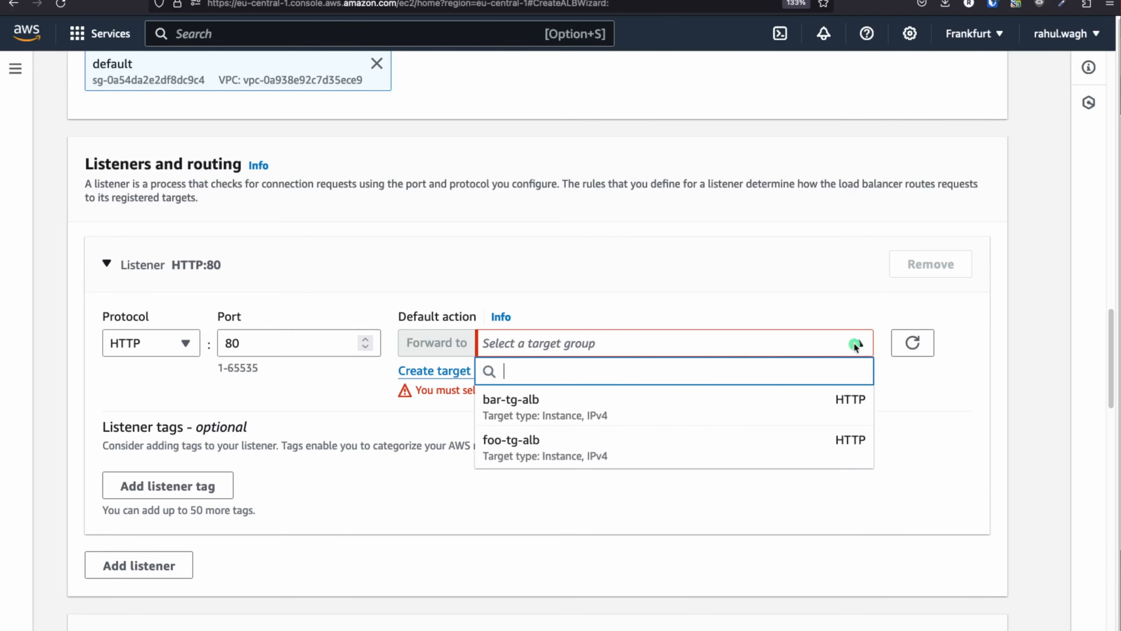
left_click(576, 410)
scroll(636, 400, "down", 4)
scroll(636, 400, "down", 15)
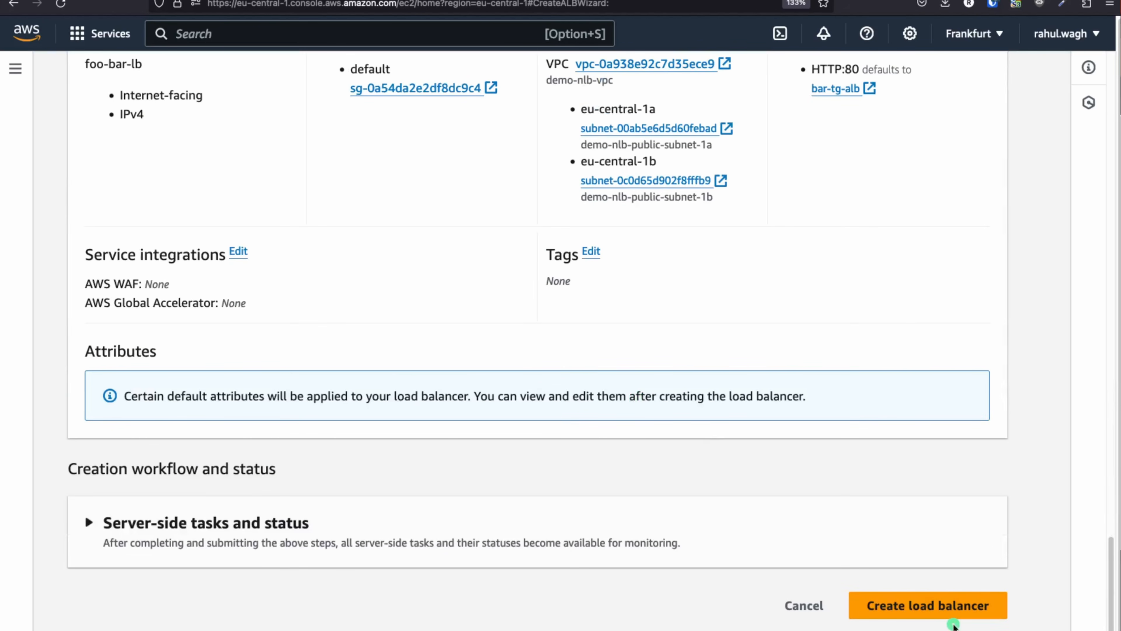
left_click(942, 606)
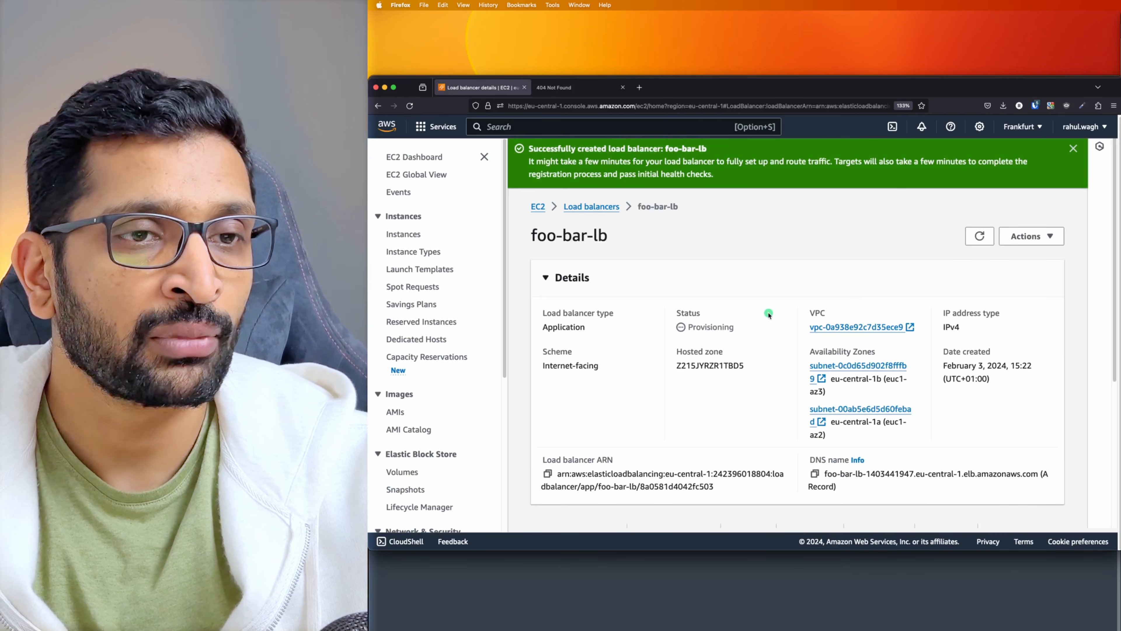
Open foo-bar-lb's details and view its HTTP:80 listener forwarding to bar-tg-alb
left_click(594, 207)
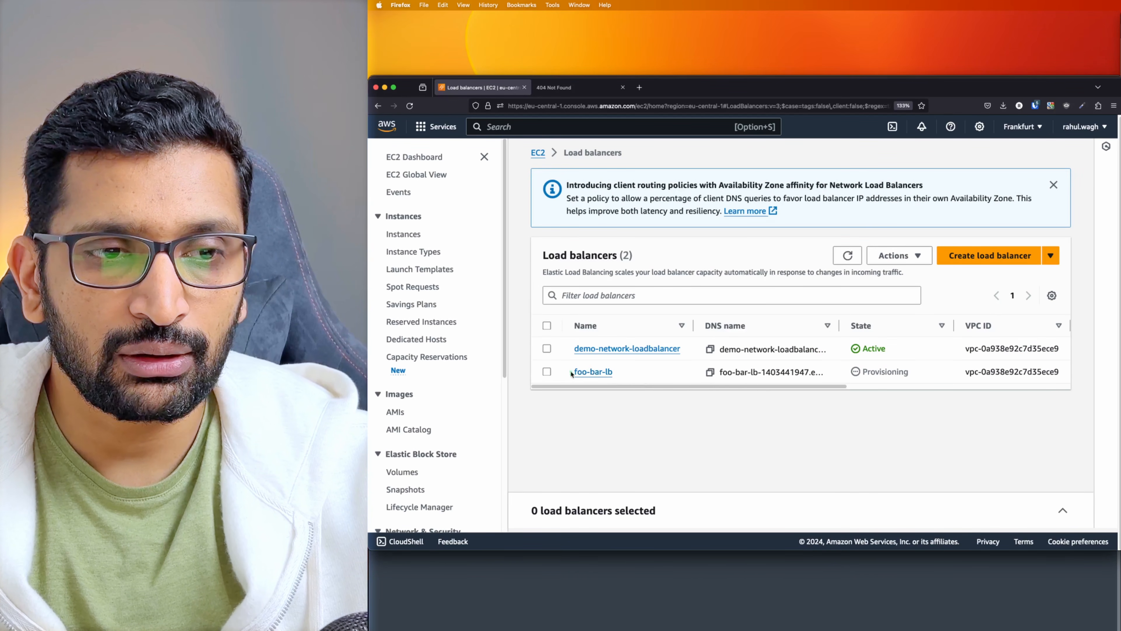
left_click_drag(572, 371, 633, 373)
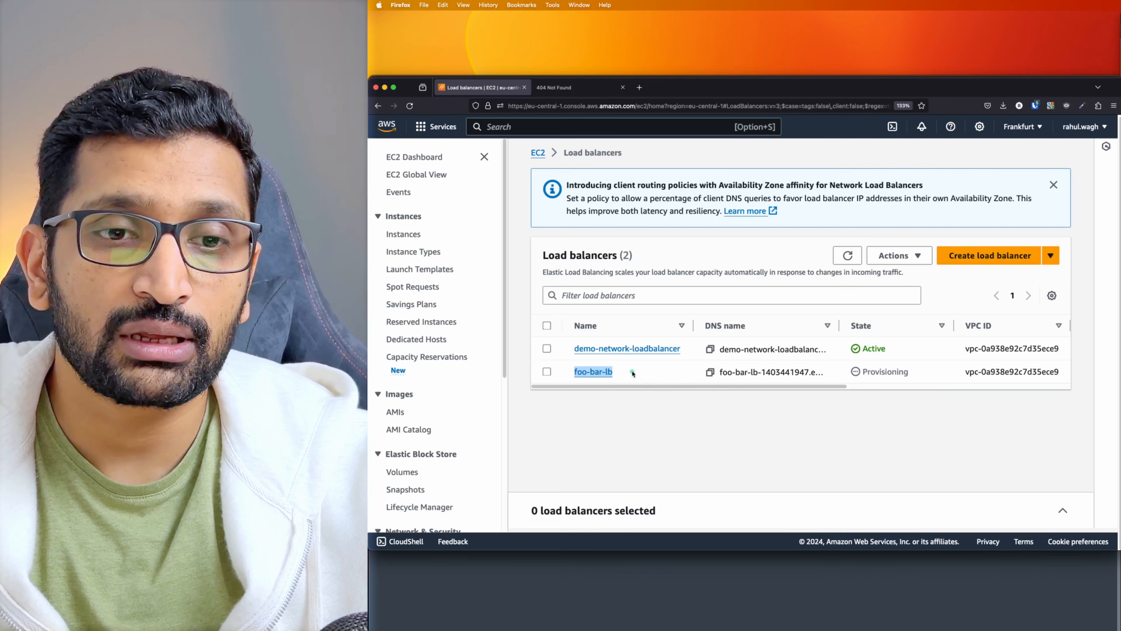
left_click(633, 373)
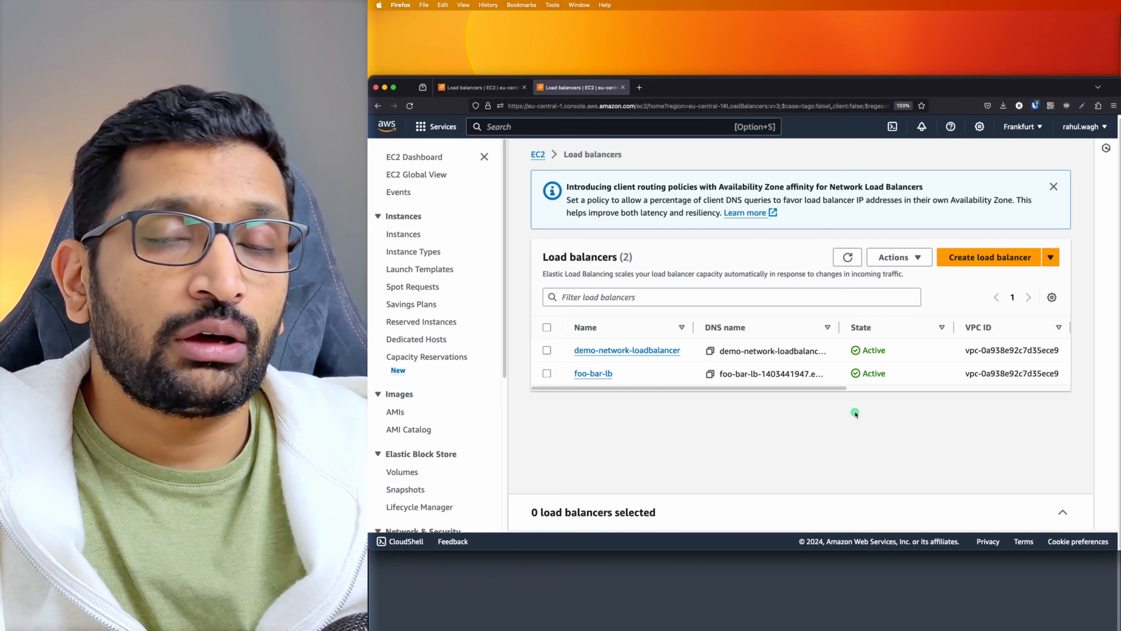
left_click(605, 374)
left_click(605, 374)
scroll(719, 367, "down", 3)
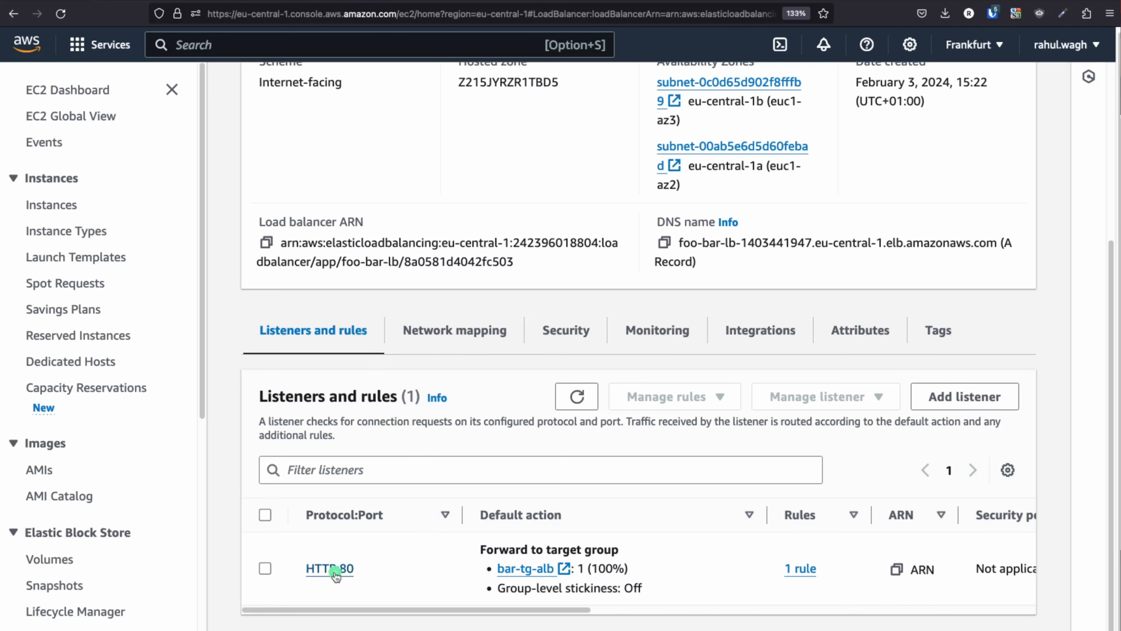
On the HTTP:80 listener, start a rule named foo-rule with a Path condition of /foo
left_click(348, 570)
scroll(457, 438, "down", 3)
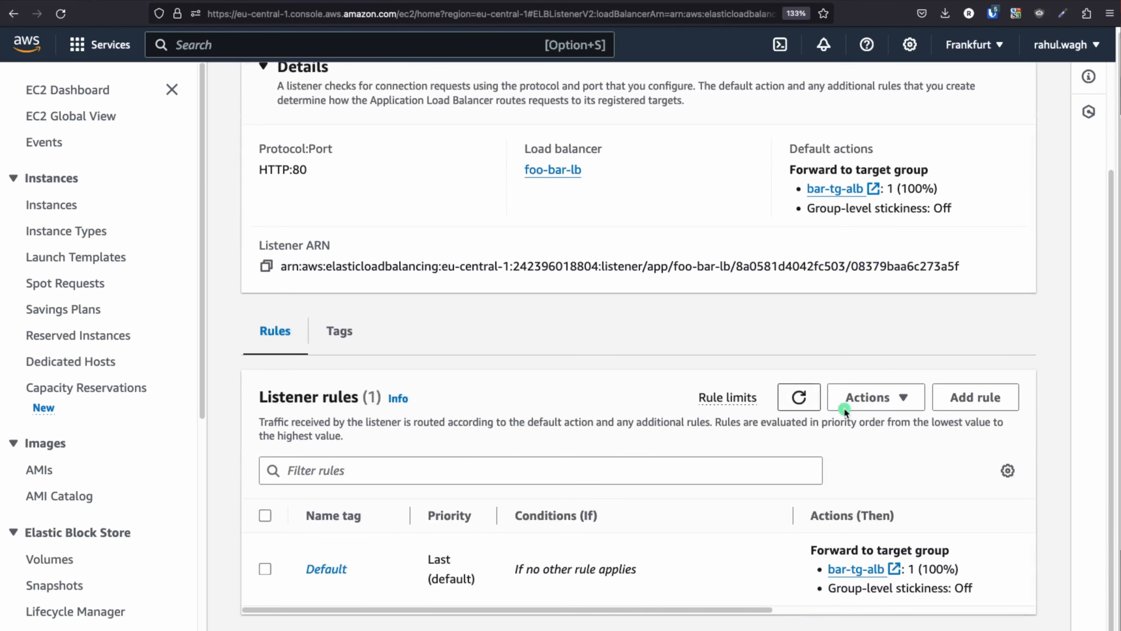
left_click(984, 397)
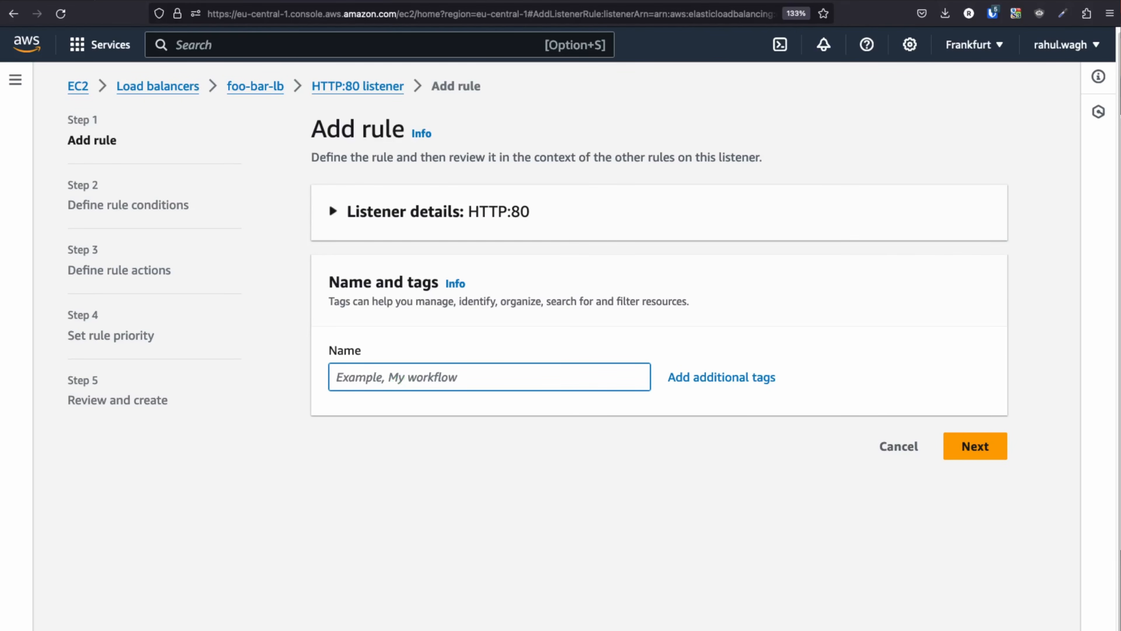
type("foo")
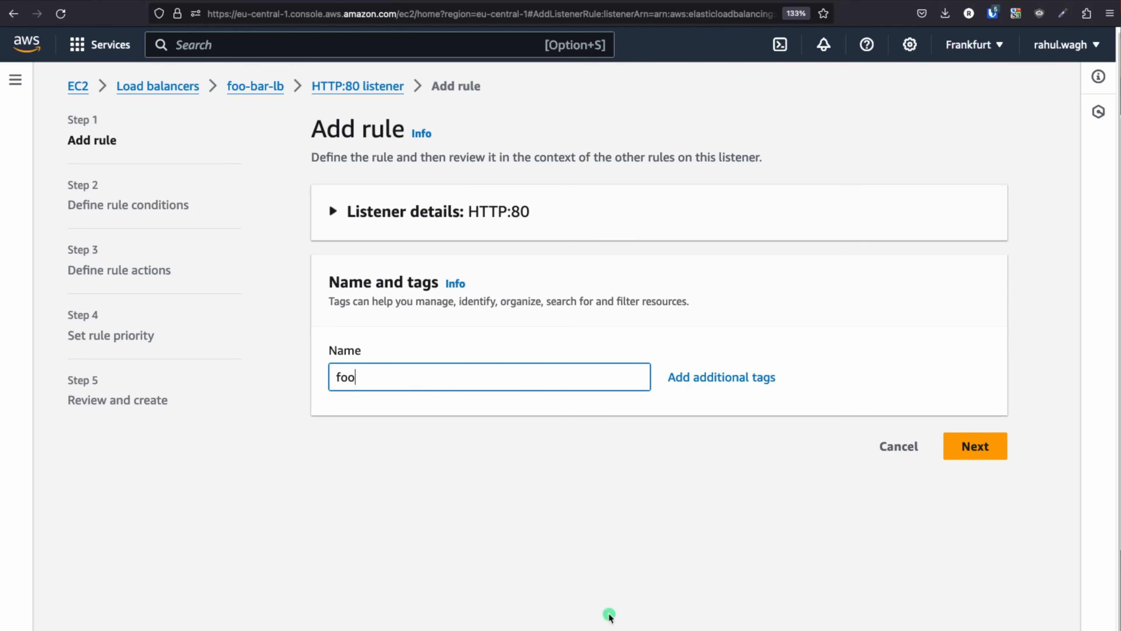
type("-rule")
left_click(975, 446)
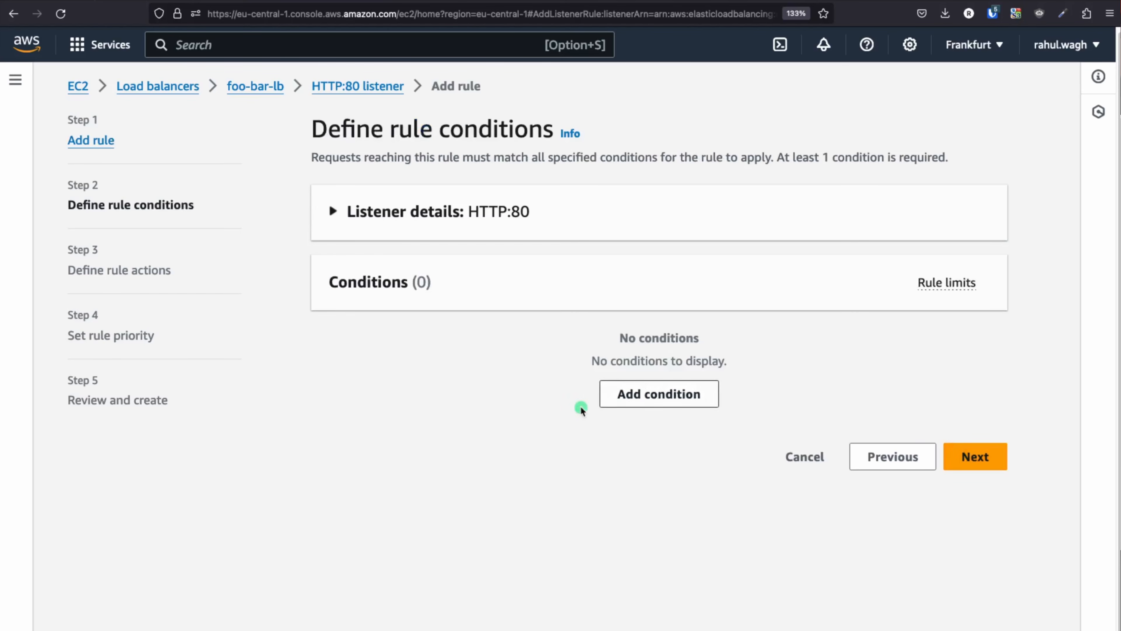
left_click(671, 400)
left_click(350, 374)
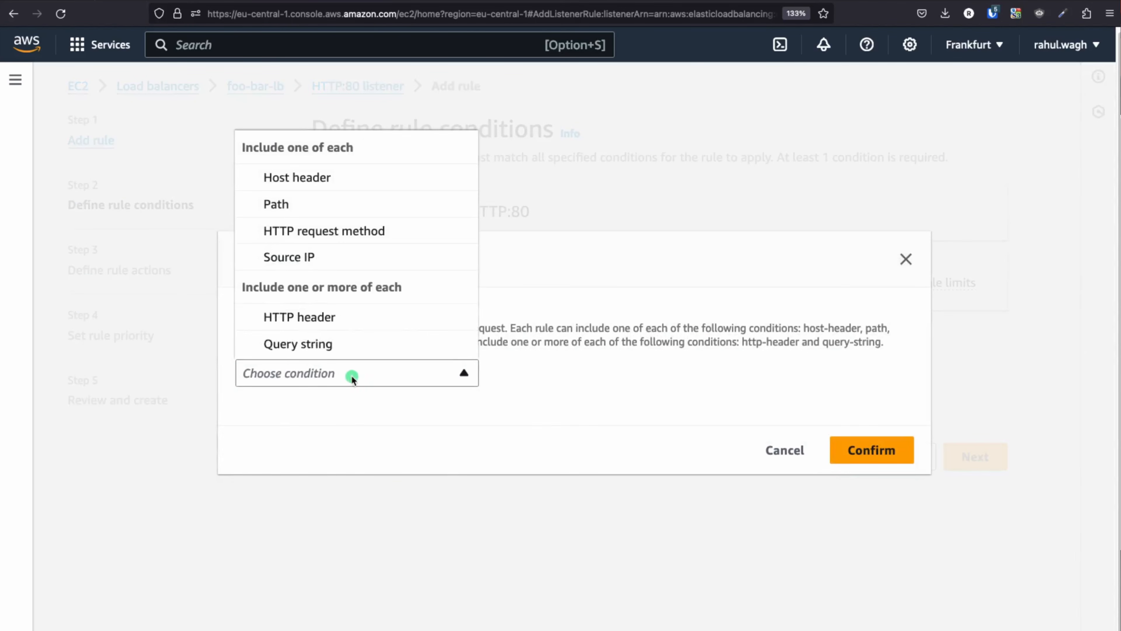
left_click(282, 205)
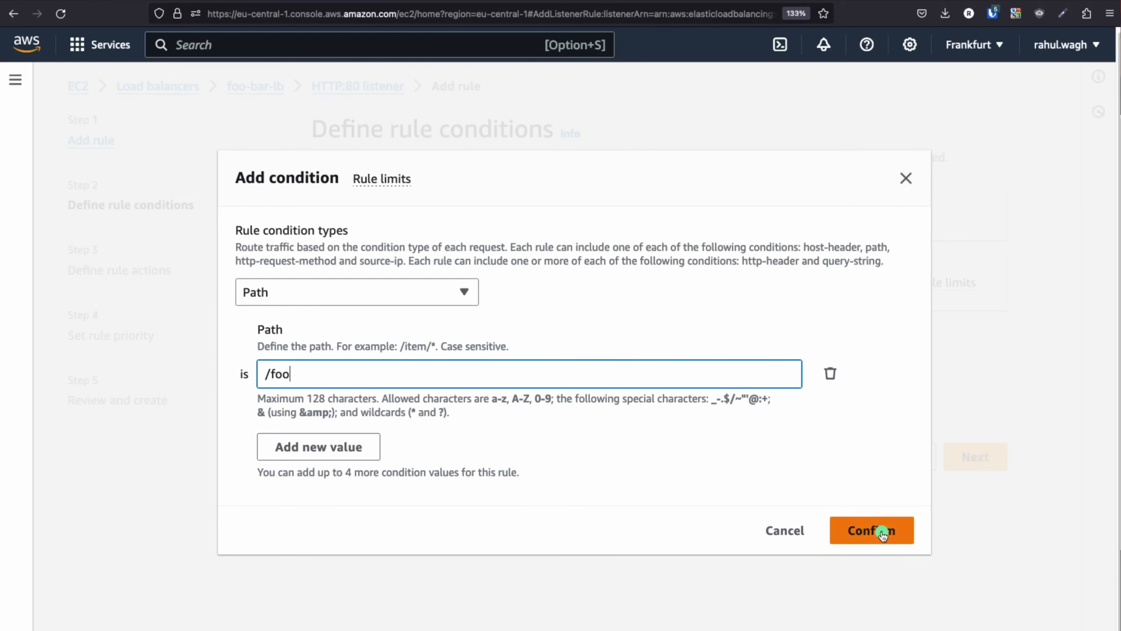
left_click(954, 452)
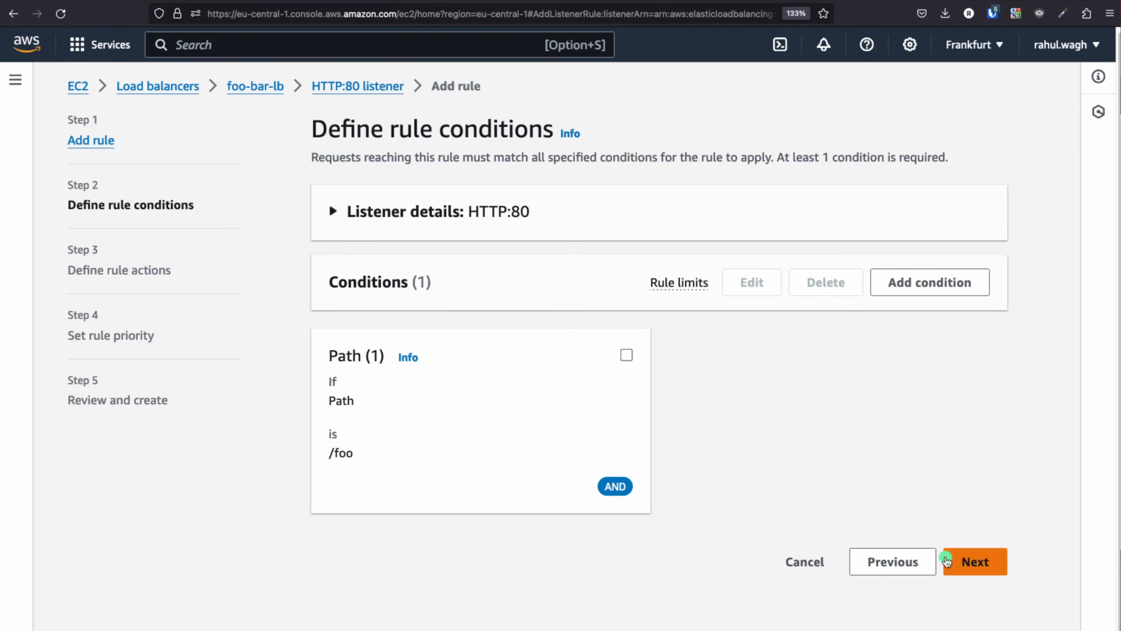
Make foo-rule forward matching requests to the foo-tg-alb target group
left_click(971, 563)
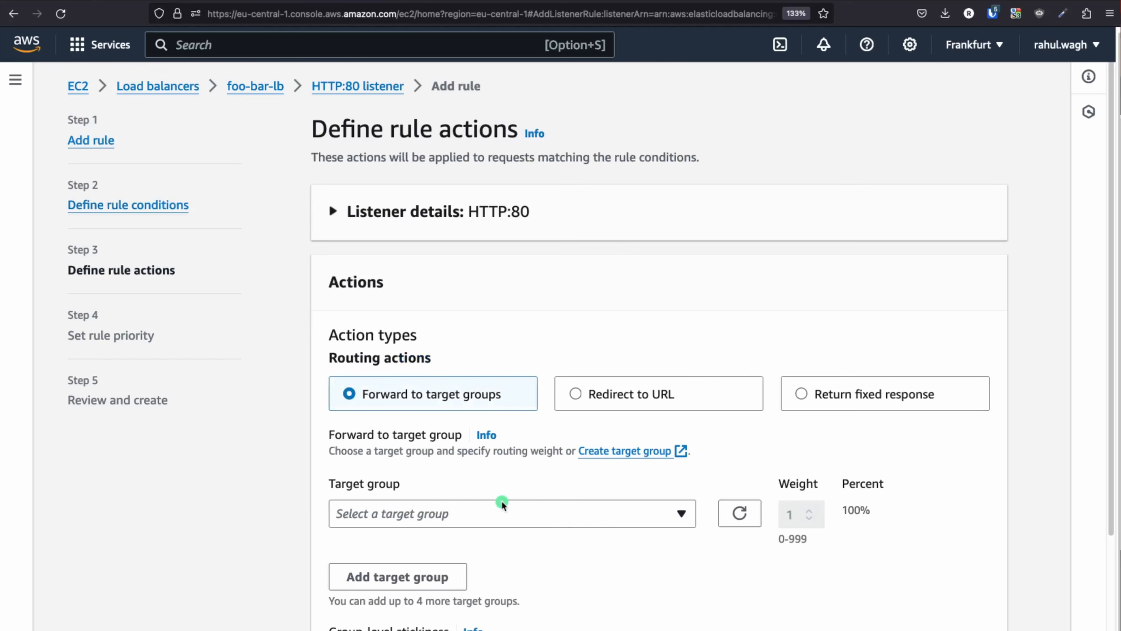
scroll(486, 482, "down", 3)
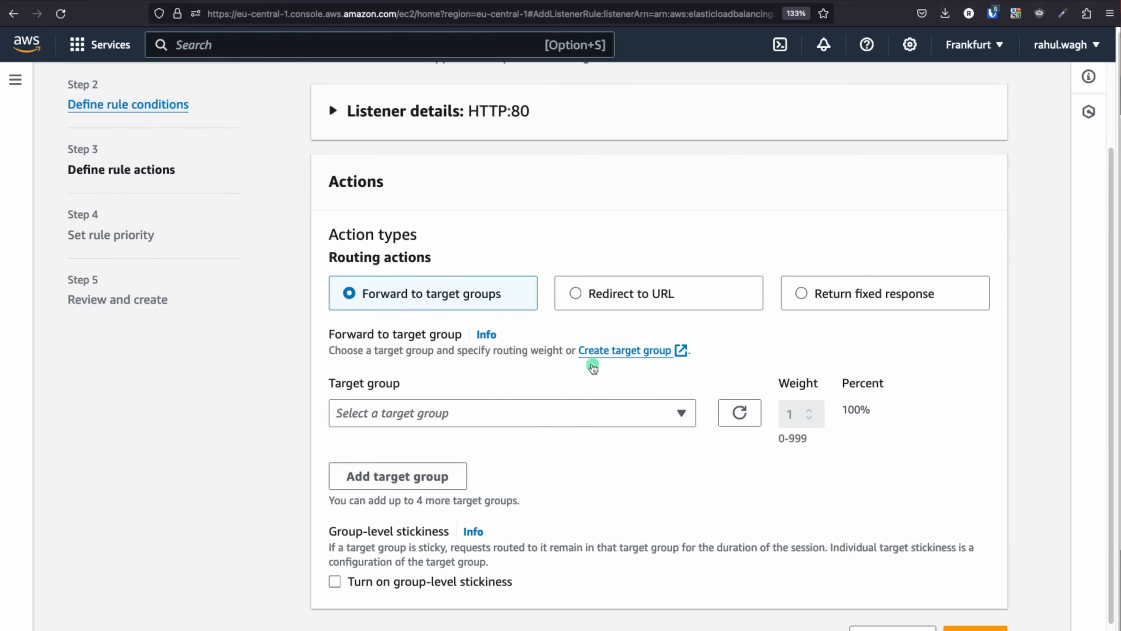
left_click(625, 417)
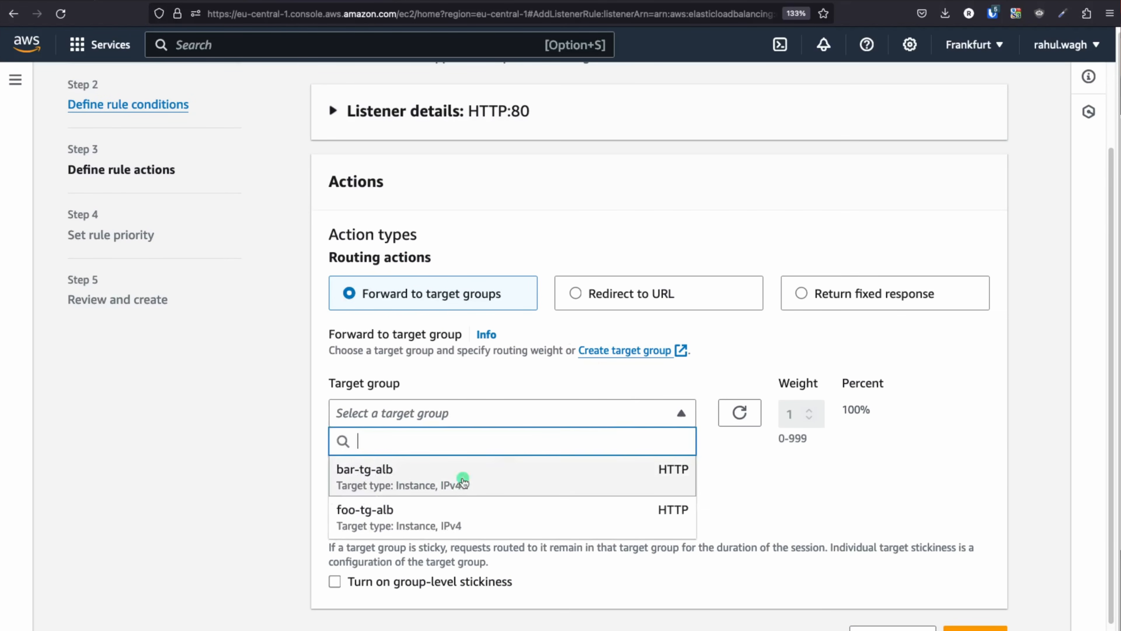
left_click(362, 517)
scroll(591, 490, "down", 1)
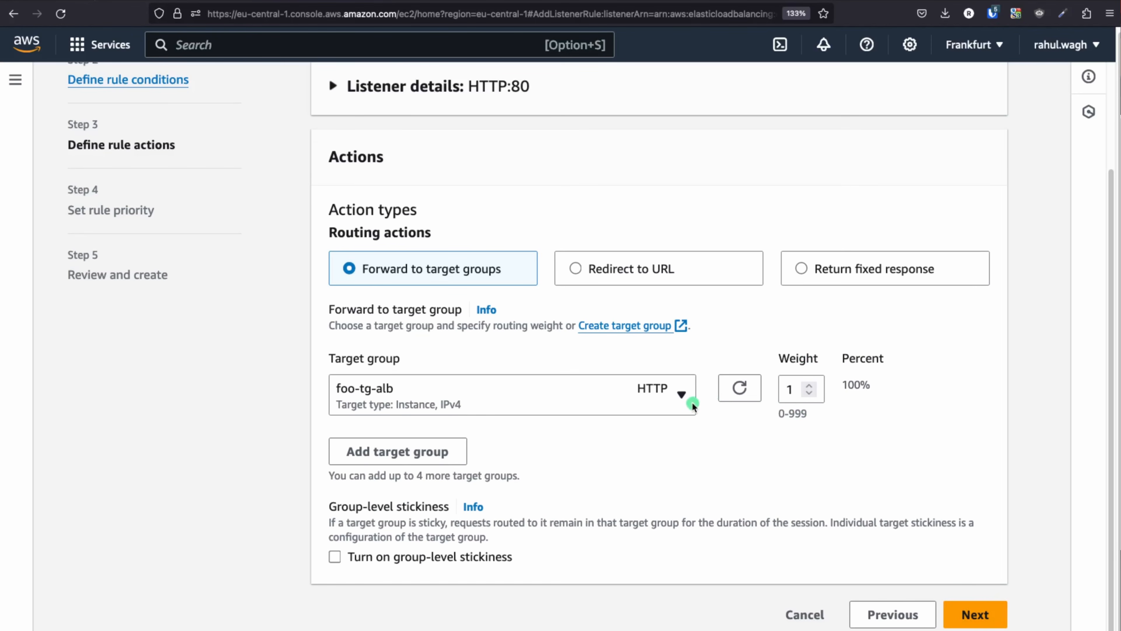
Give foo-rule priority 1, review it and create it
left_click(977, 614)
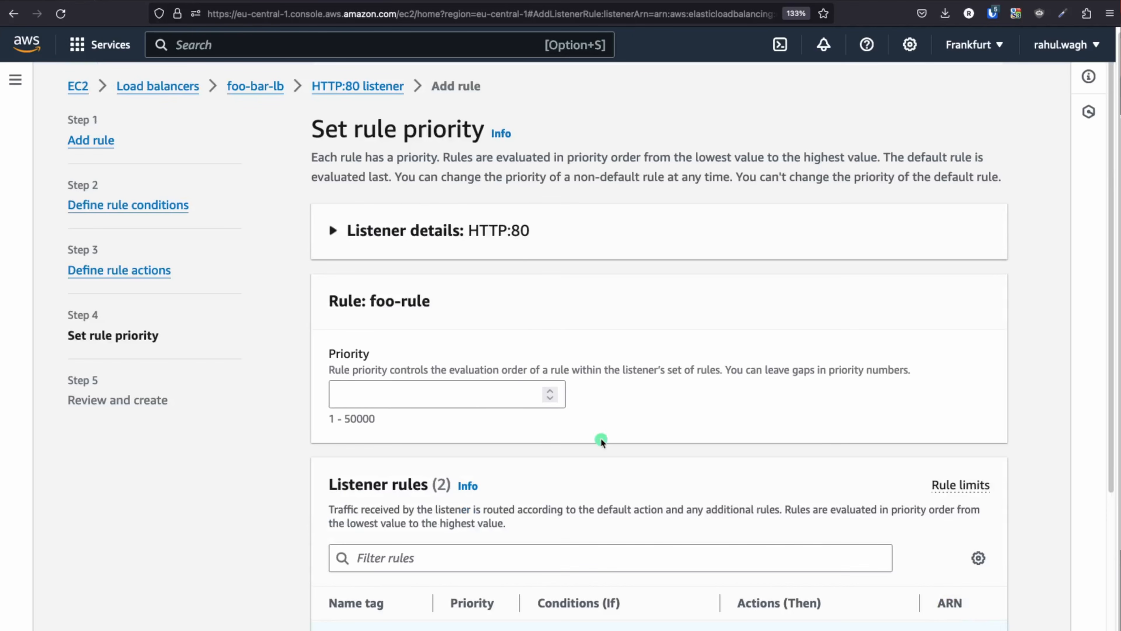
scroll(645, 464, "down", 3)
left_click(374, 260)
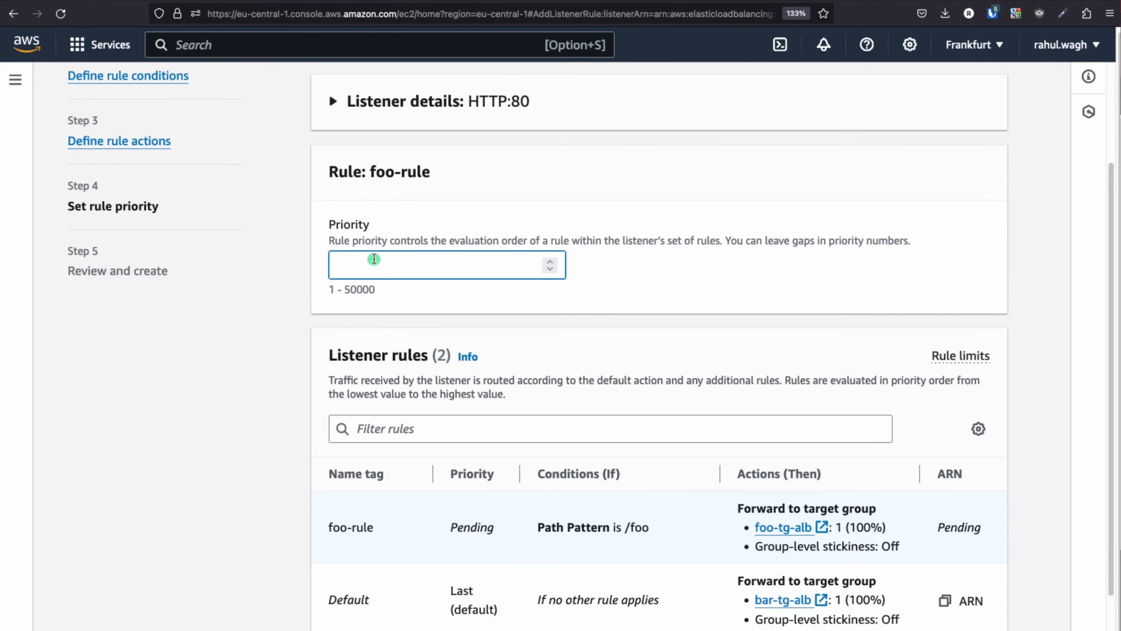
type("1")
left_click(514, 296)
scroll(661, 376, "down", 2)
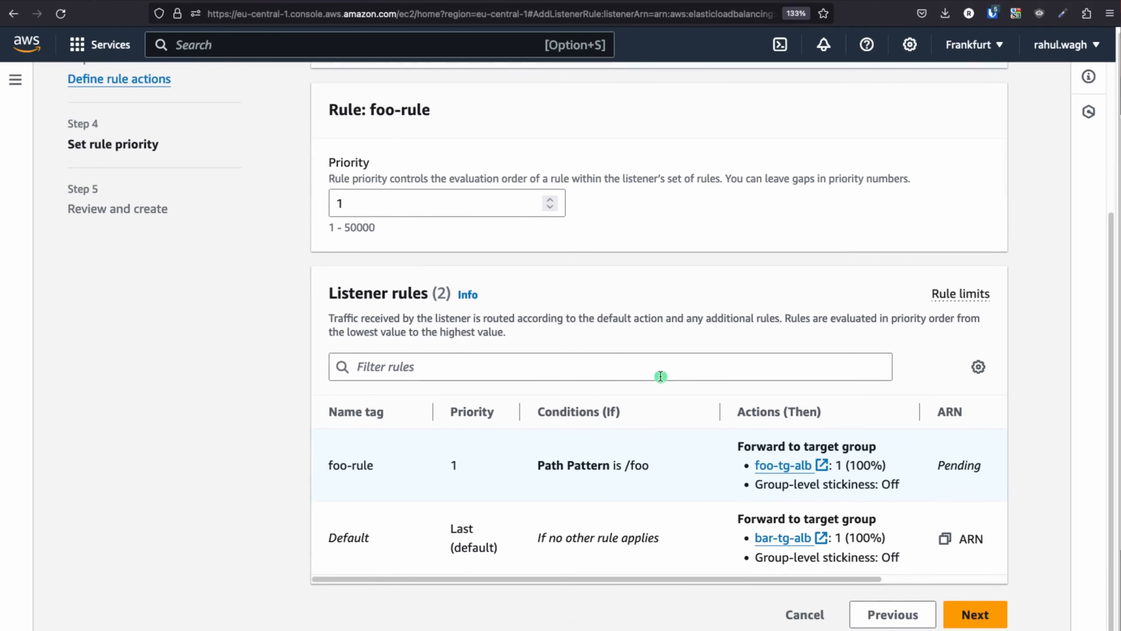
left_click(976, 613)
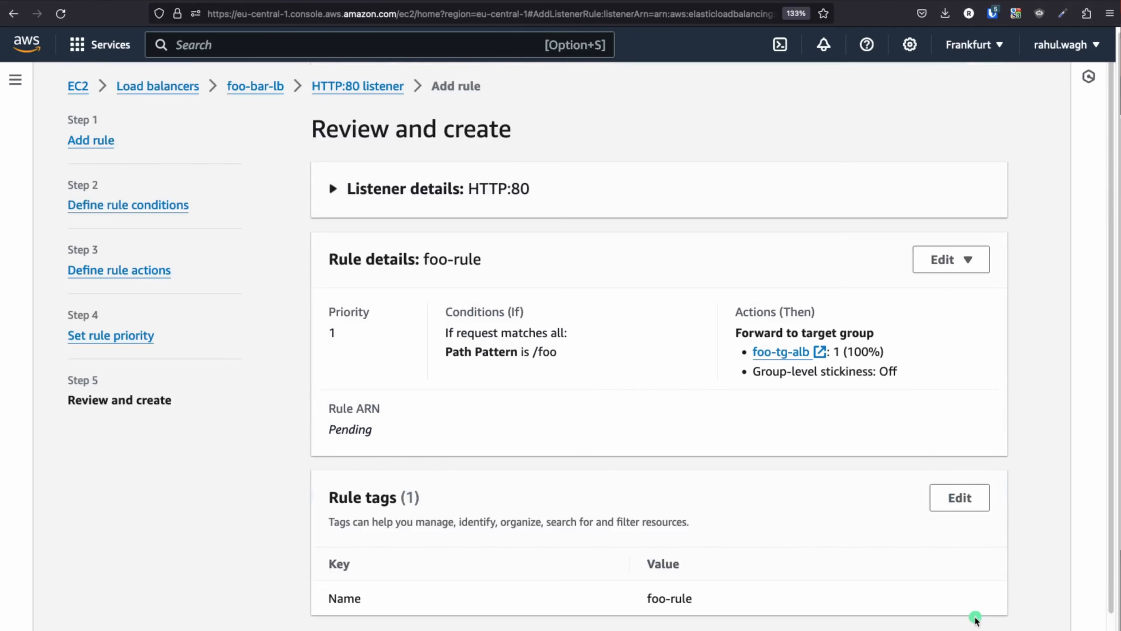
scroll(597, 470, "down", 1)
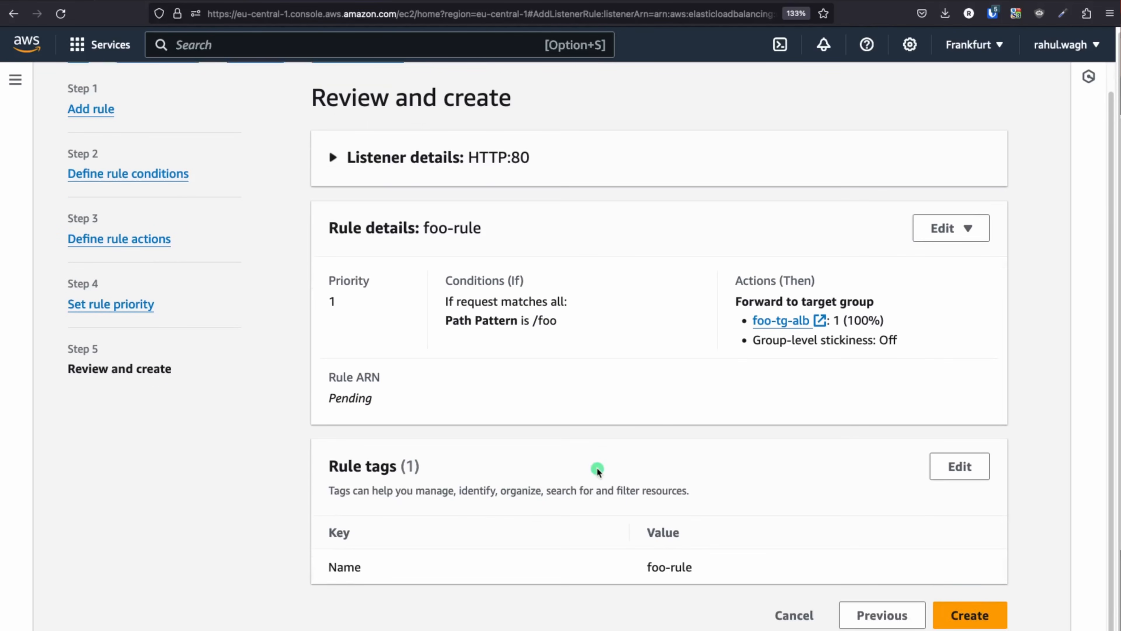
left_click(963, 615)
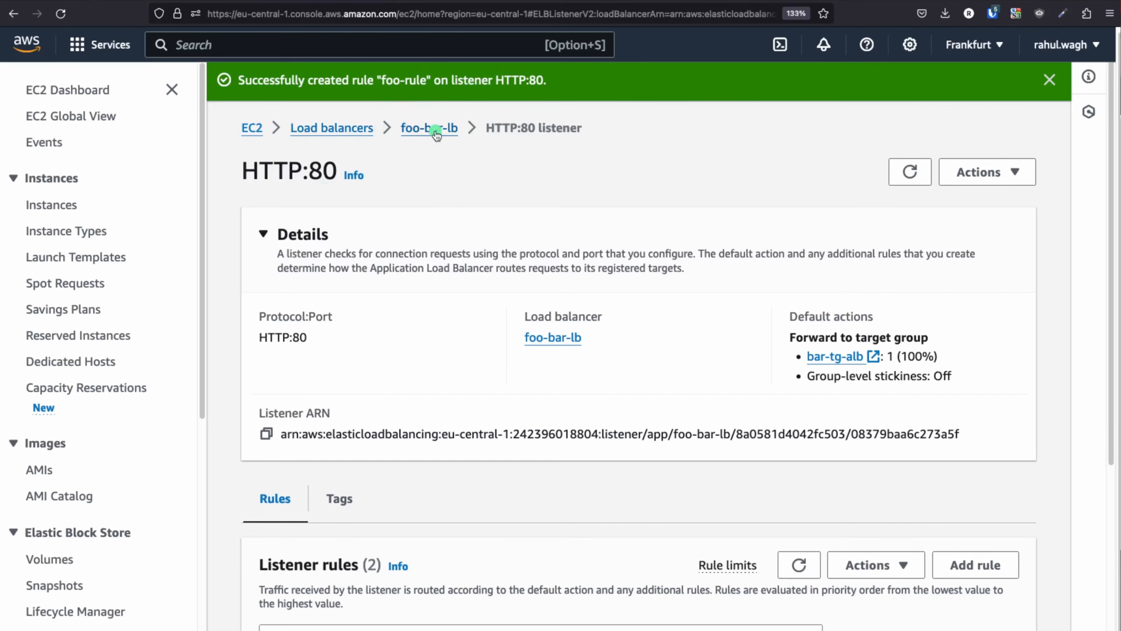
Go back to foo-bar-lb, open its HTTP:80 listener and begin another rule
left_click(657, 182)
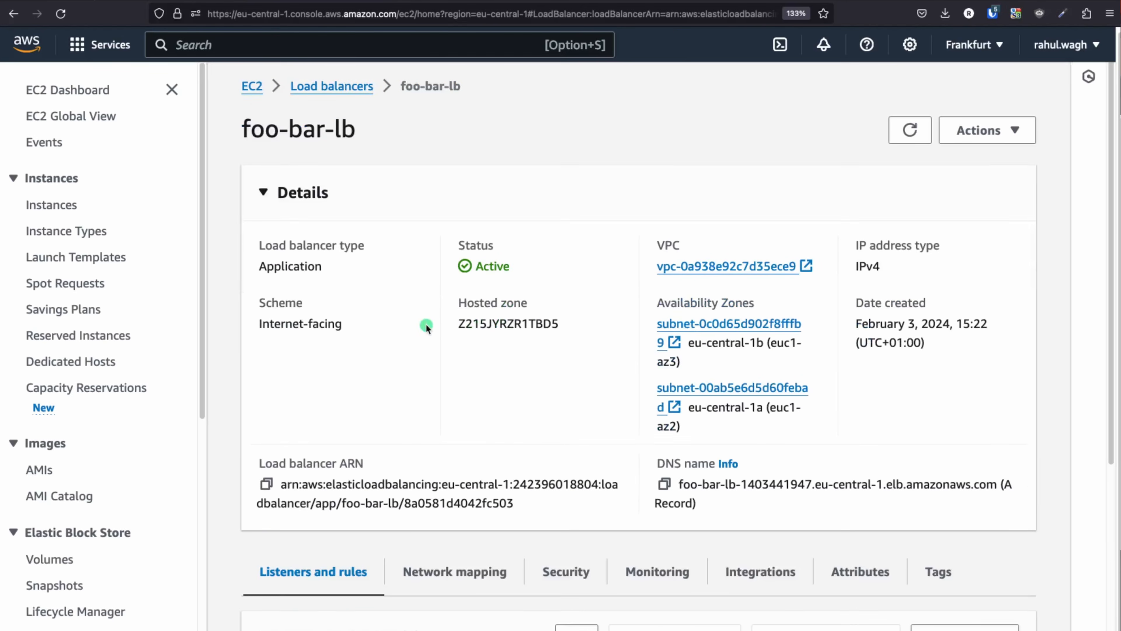
scroll(425, 327, "down", 5)
left_click(320, 568)
scroll(428, 467, "down", 4)
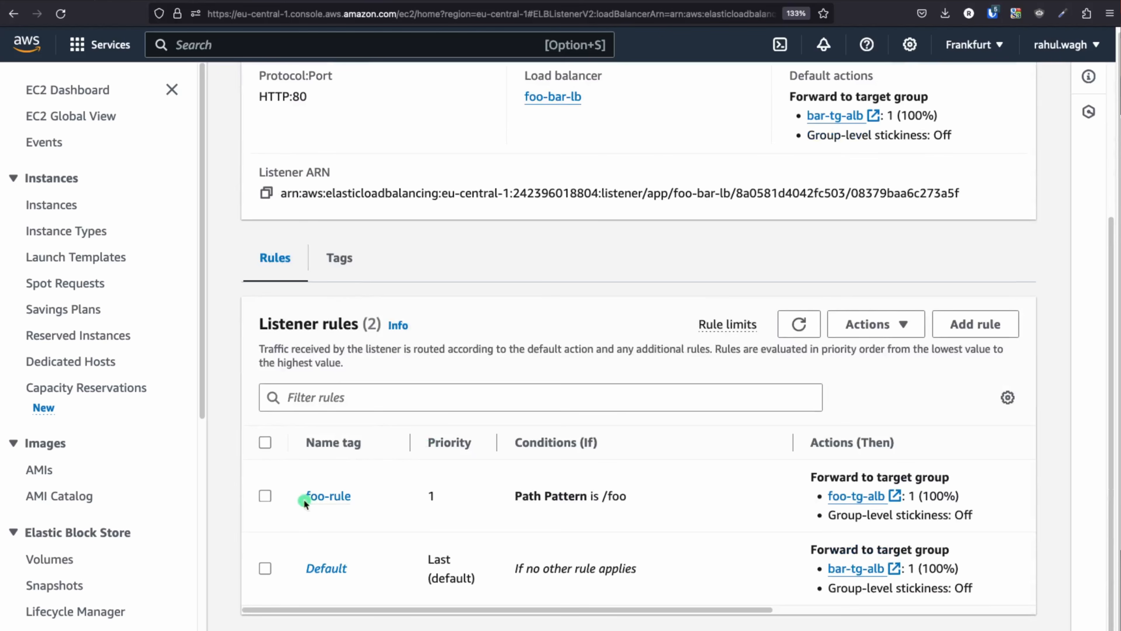
left_click(985, 327)
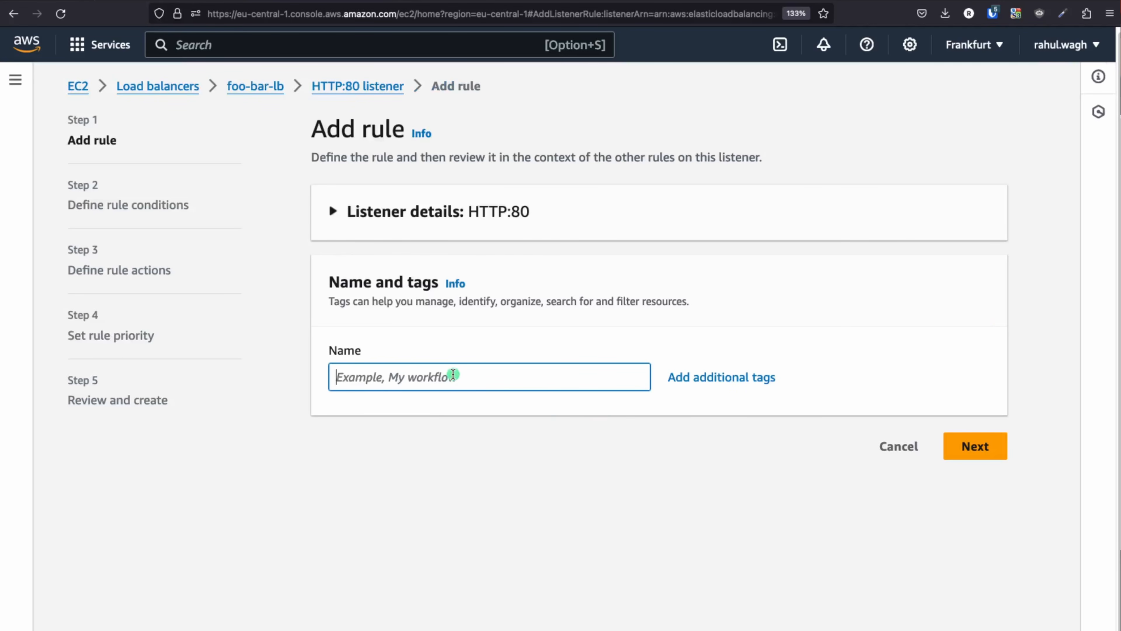
Name the new rule bar-rule and add a Path condition matching /bar
type("bar")
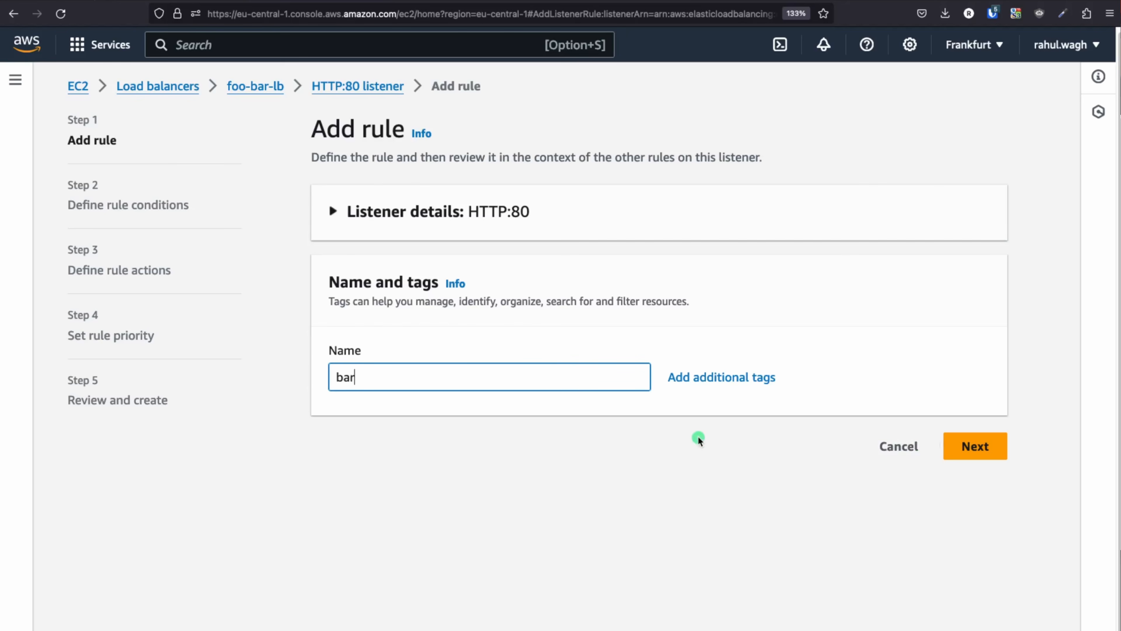
type("-rilee")
left_click(976, 445)
left_click(709, 400)
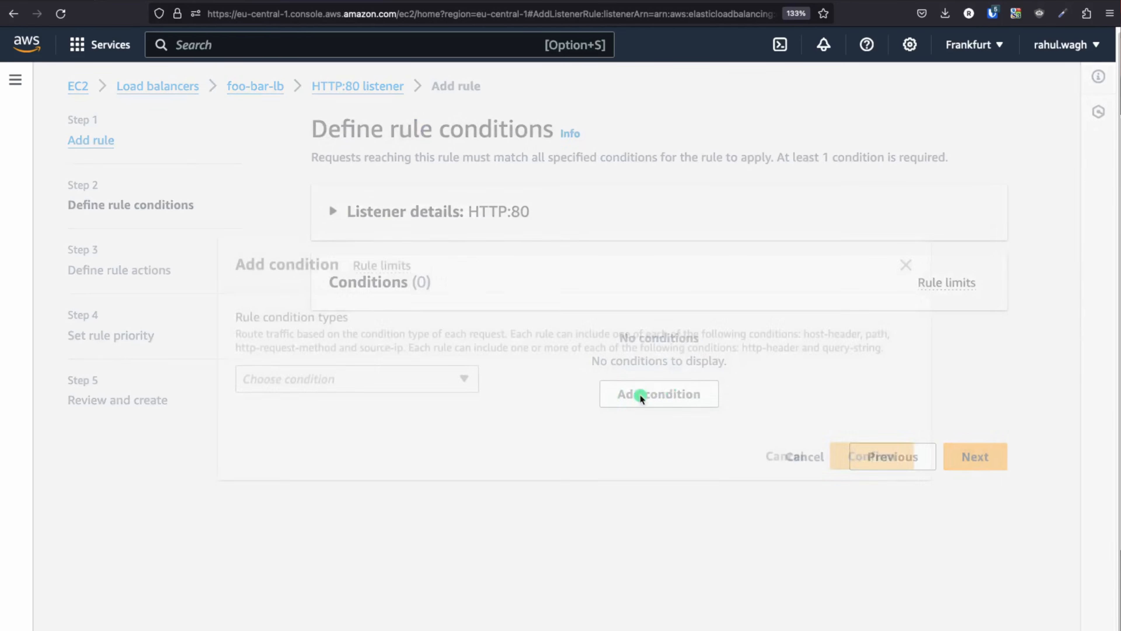
left_click(409, 373)
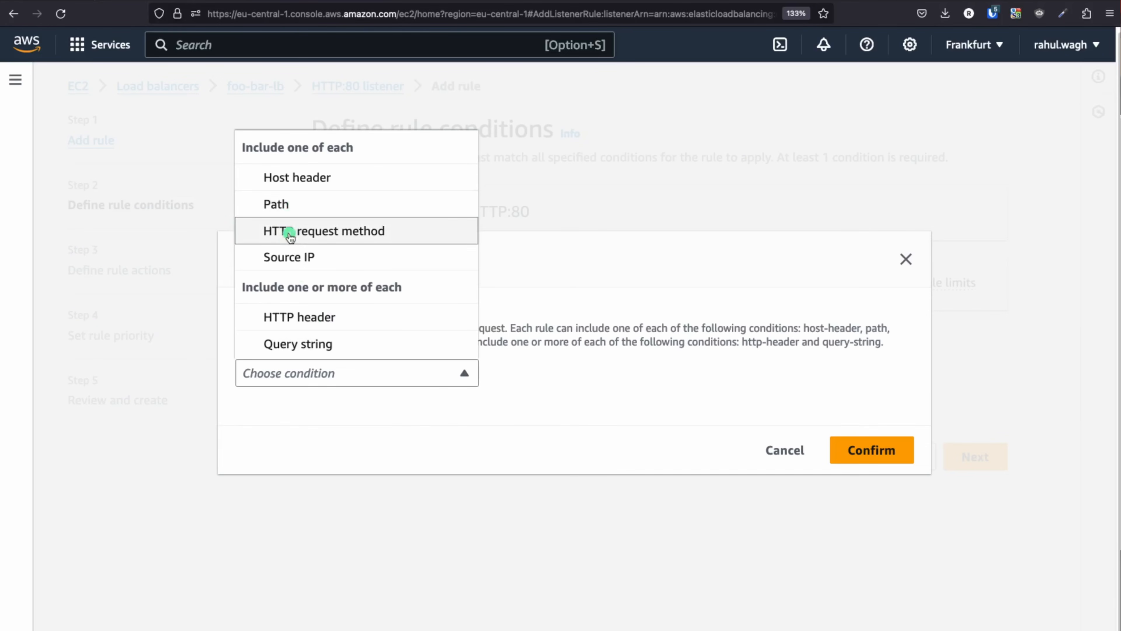
left_click(291, 205)
type("/")
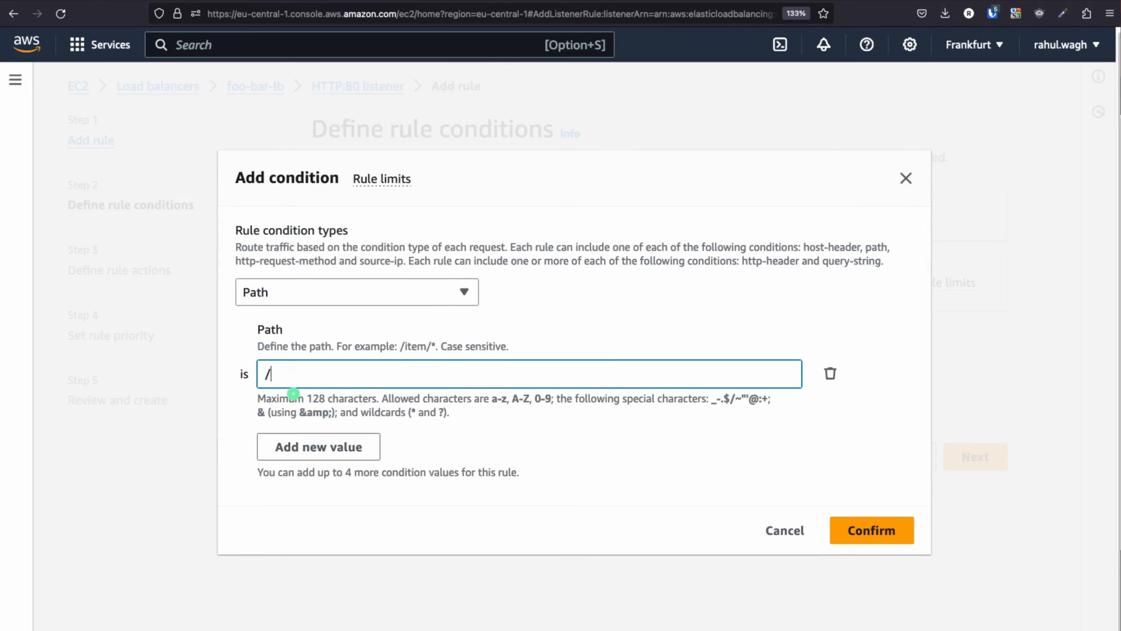
key("BackSpace")
key("BackSpace")
key("BackSpace")
type("batr")
left_click(888, 535)
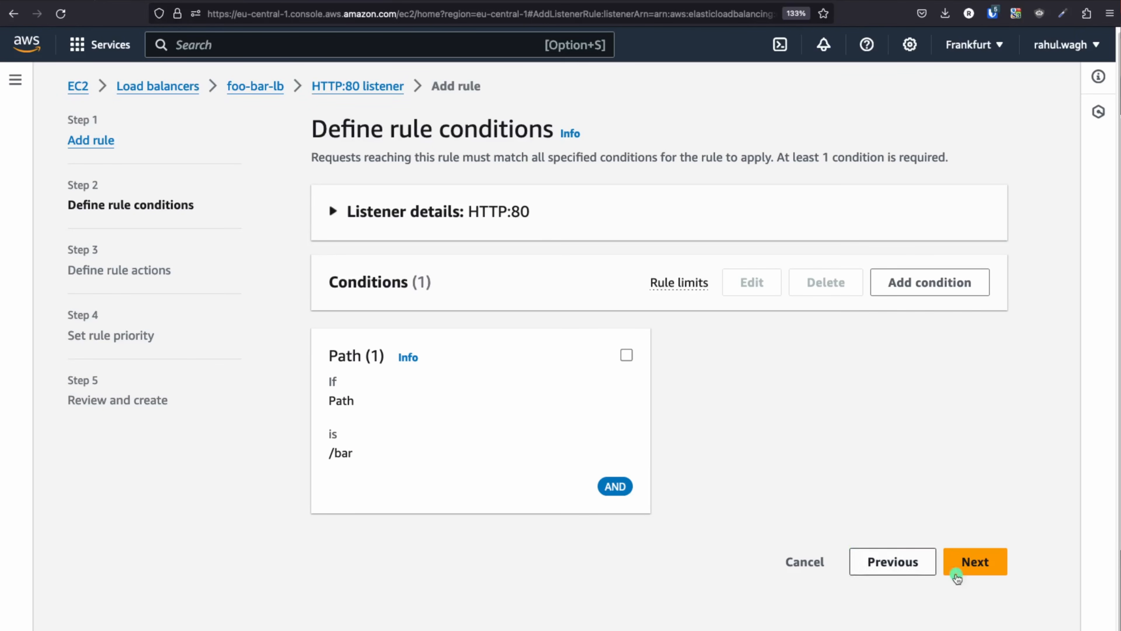
Make bar-rule forward matching requests to the bar-tg-alb target group
left_click(976, 562)
scroll(643, 500, "down", 2)
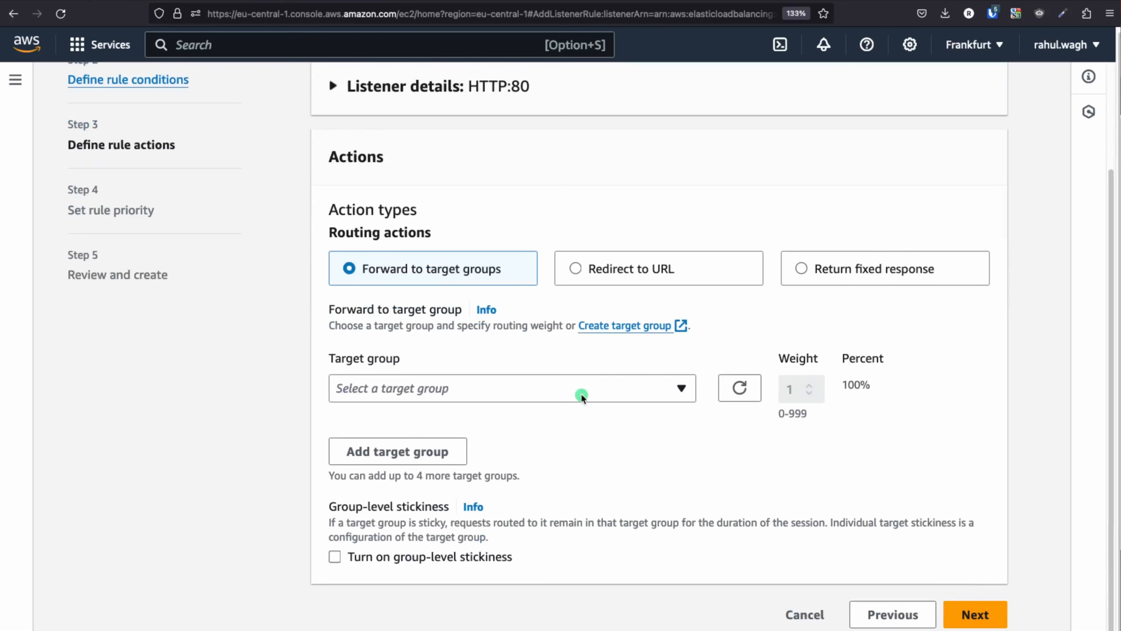
left_click(570, 391)
left_click(358, 451)
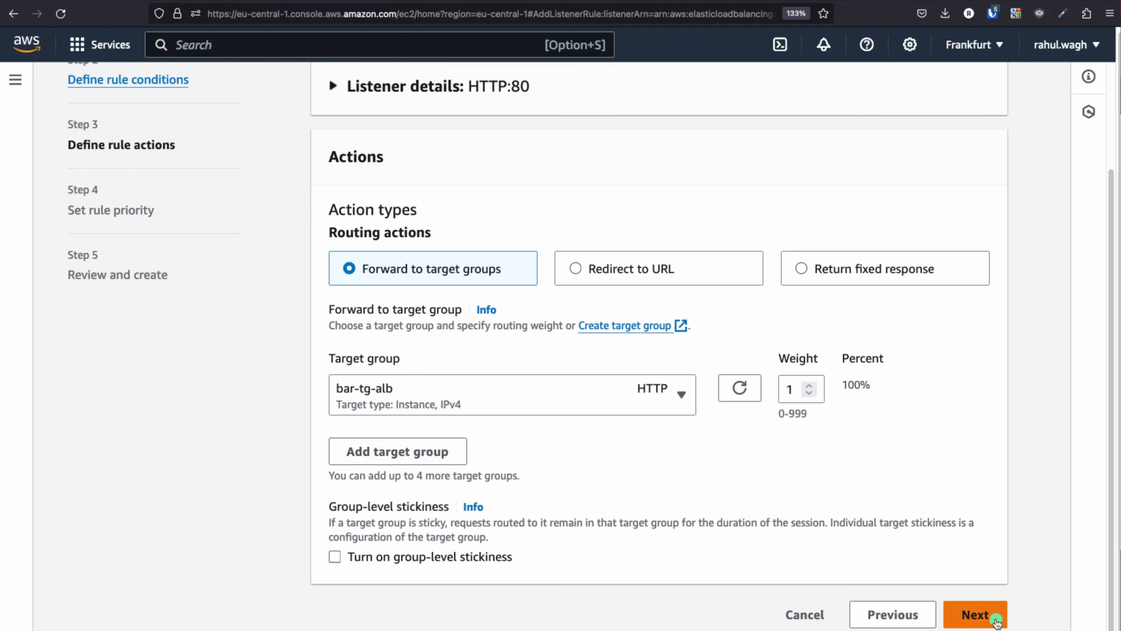
Give bar-rule priority 2, review it and create it
left_click(986, 616)
left_click(376, 395)
type("2")
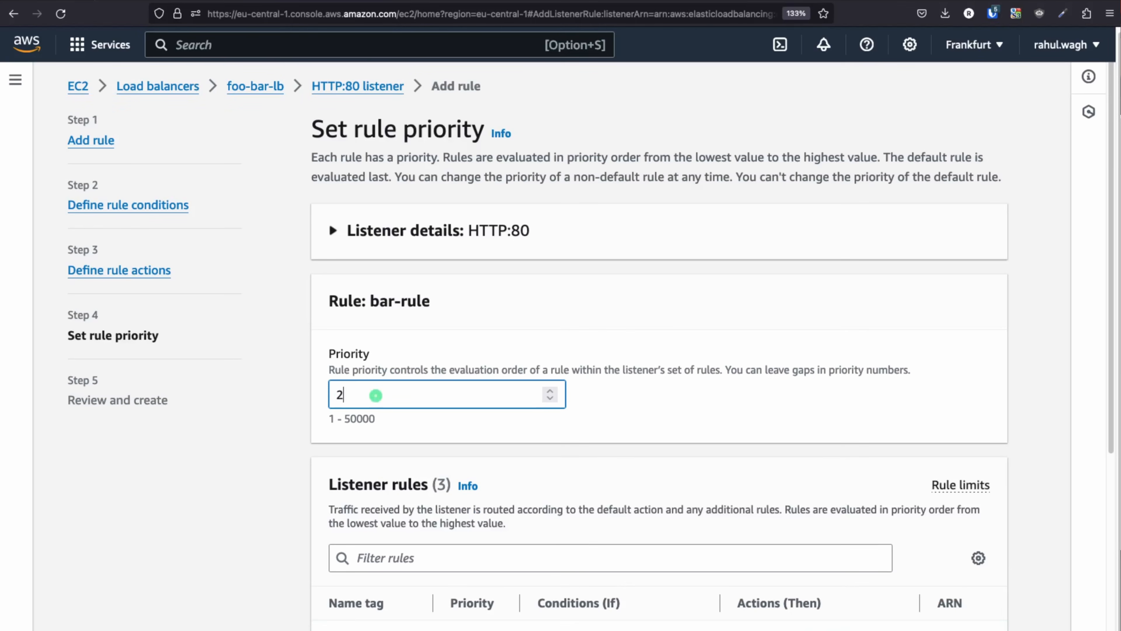
left_click(728, 382)
scroll(729, 382, "down", 3)
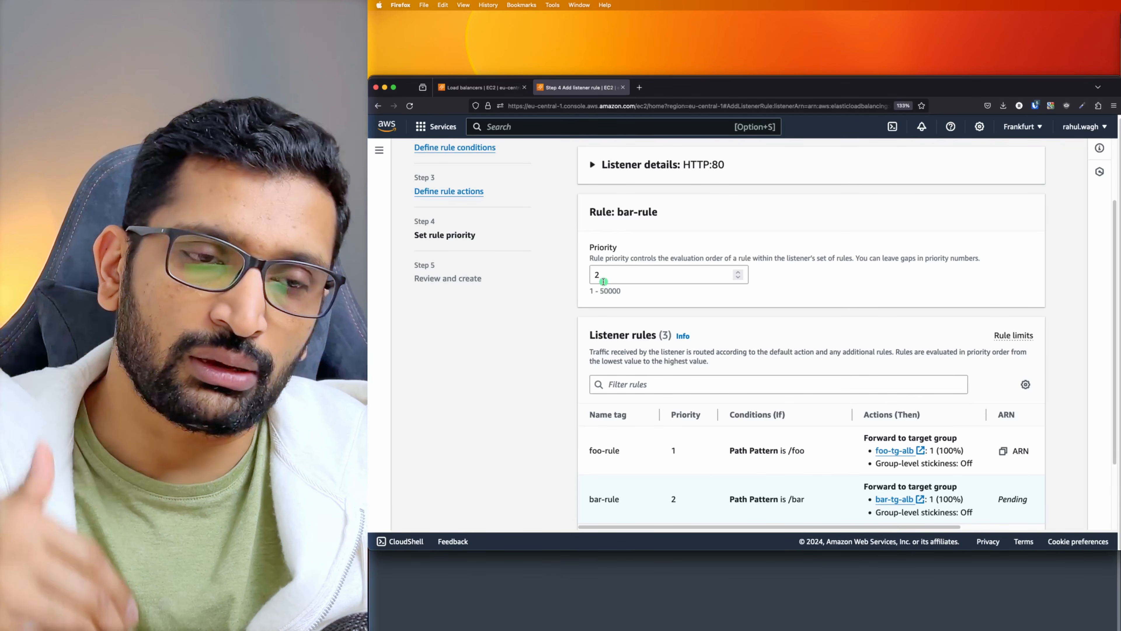
scroll(679, 437, "down", 3)
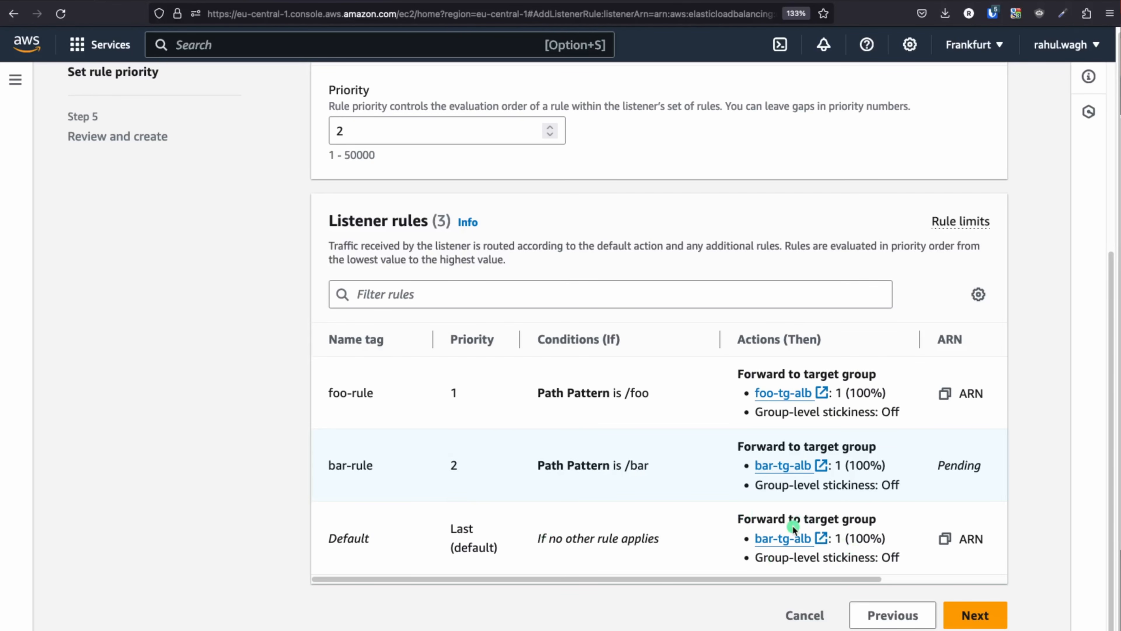
left_click(968, 616)
scroll(640, 495, "down", 2)
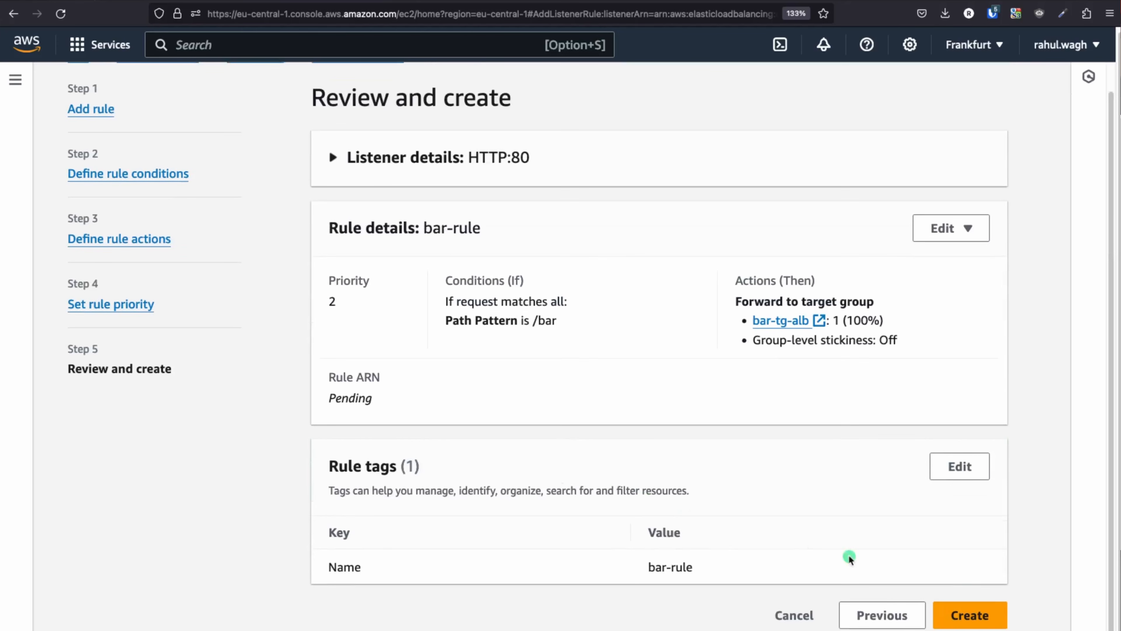
left_click(955, 615)
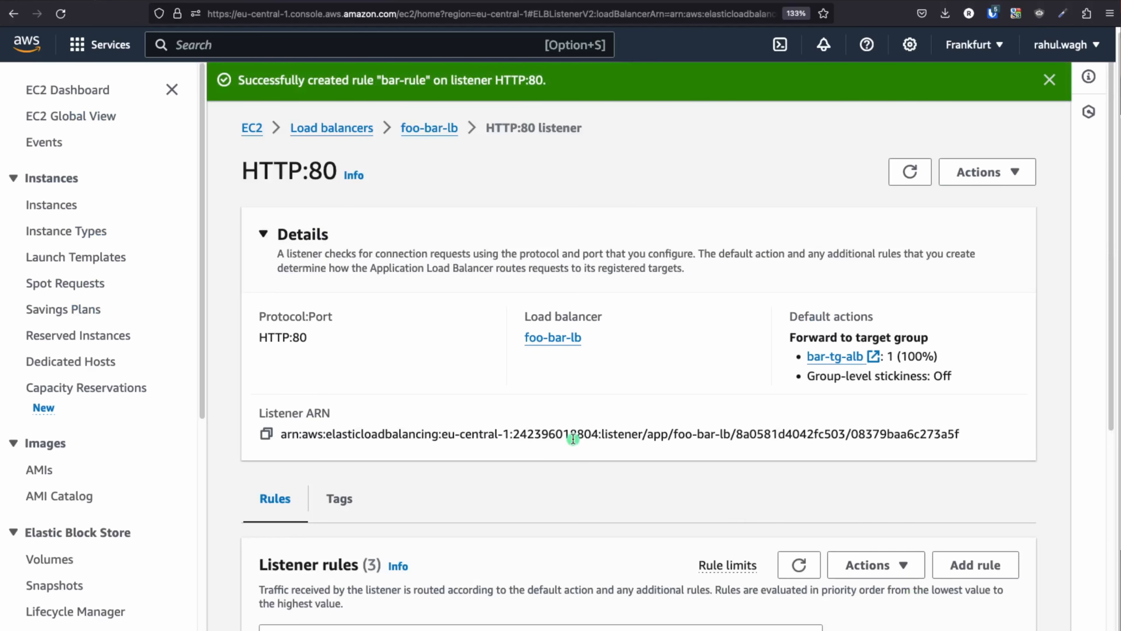
After checking the three listener rules, return to foo-bar-lb and copy its DNS name
scroll(471, 376, "down", 7)
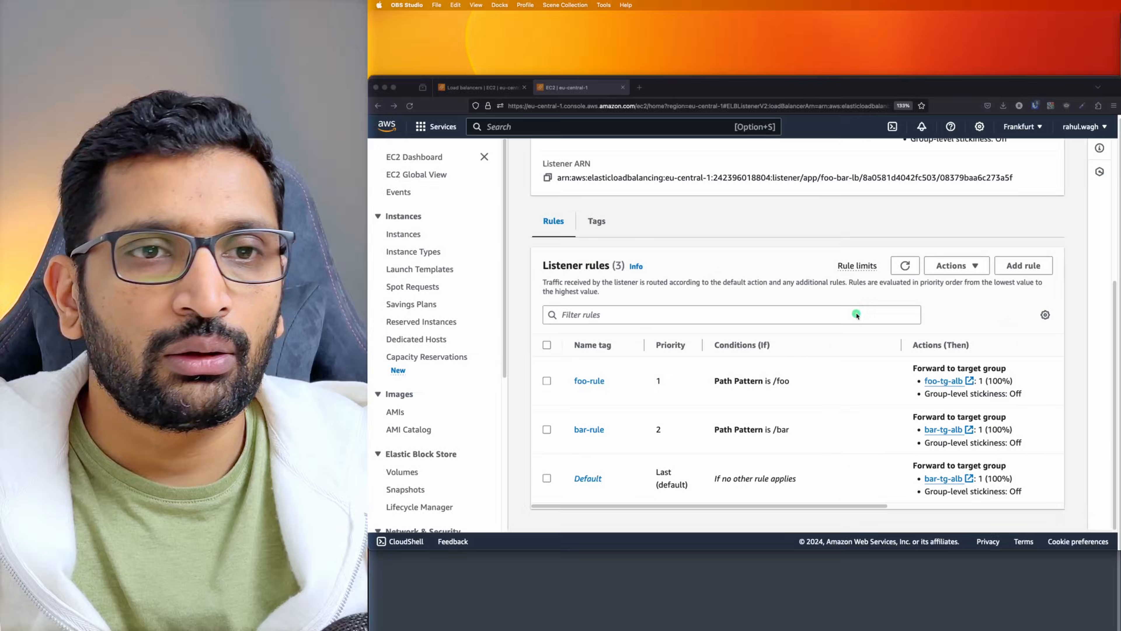
scroll(727, 251, "up", 2)
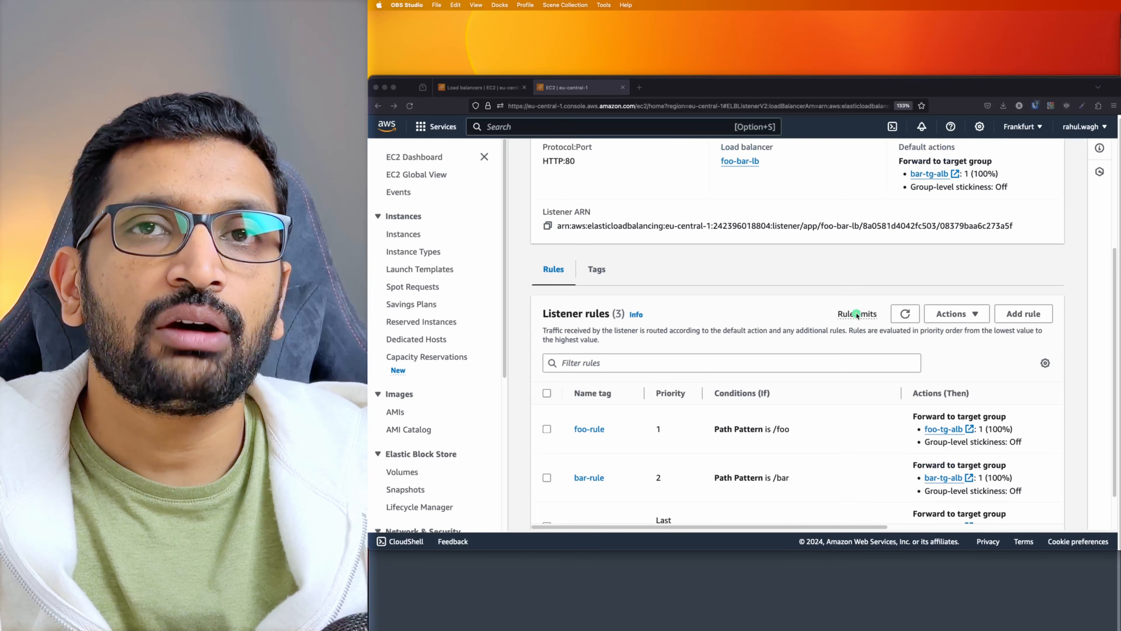
scroll(857, 314, "up", 3)
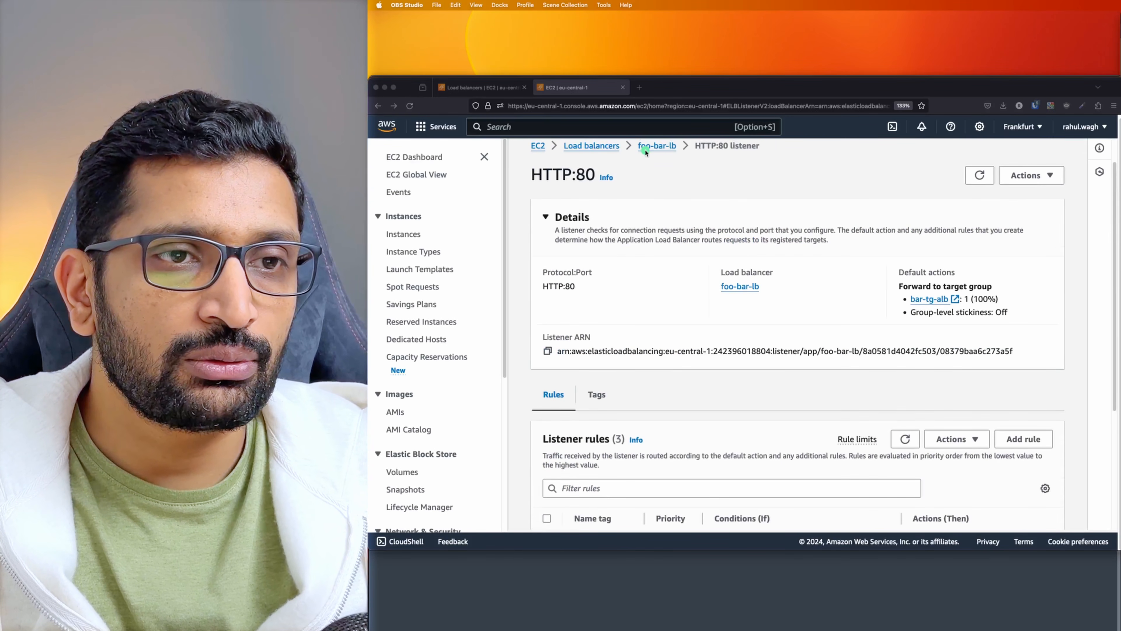
left_click(647, 148)
scroll(816, 368, "down", 2)
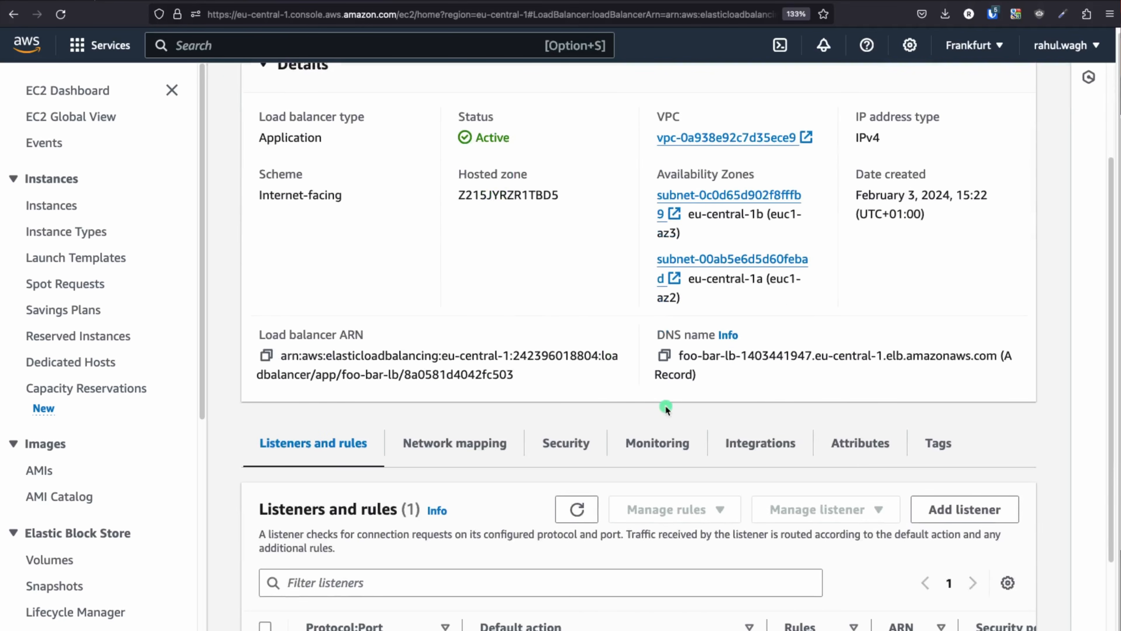
left_click(664, 355)
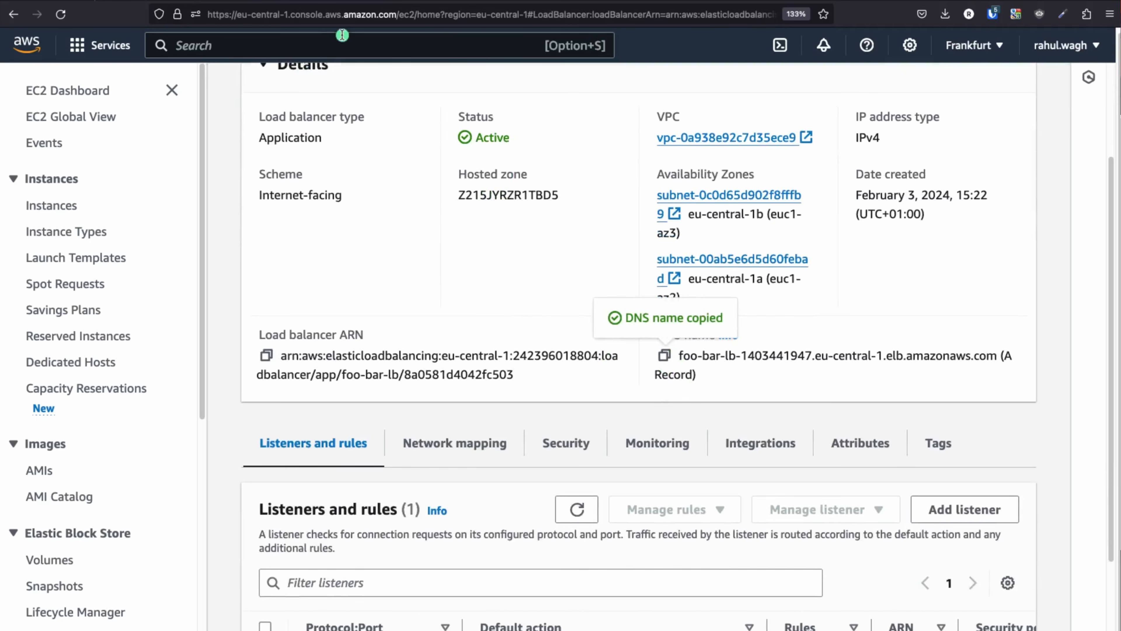
Load the load balancer's DNS name with /bar in a new tab and highlight its hello text
key("super+t")
key("super+v")
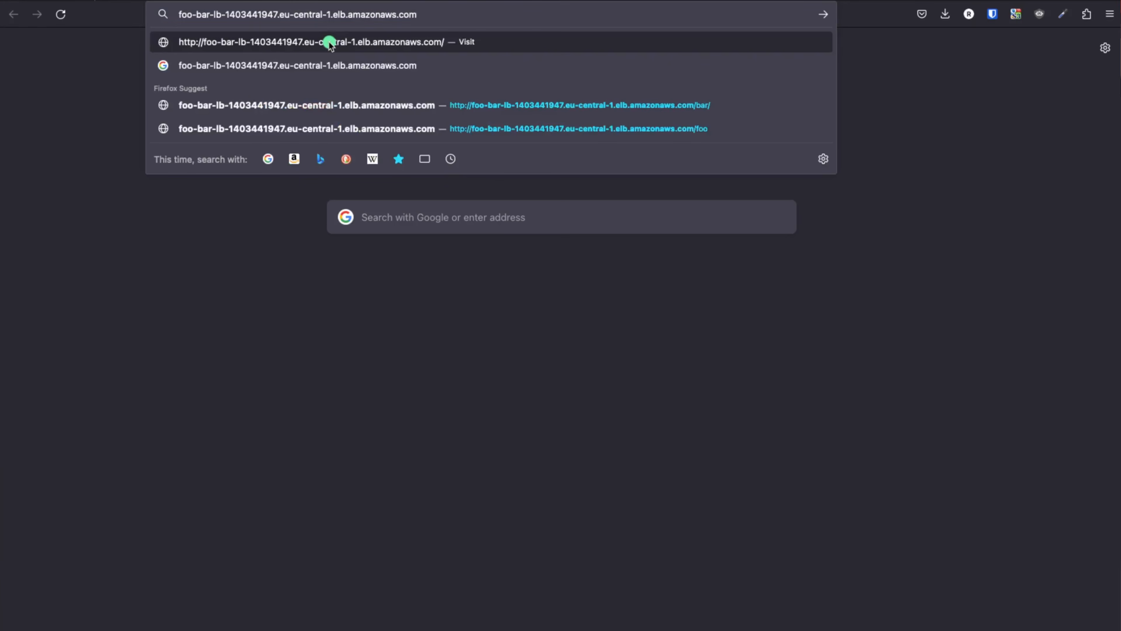
type("/bar")
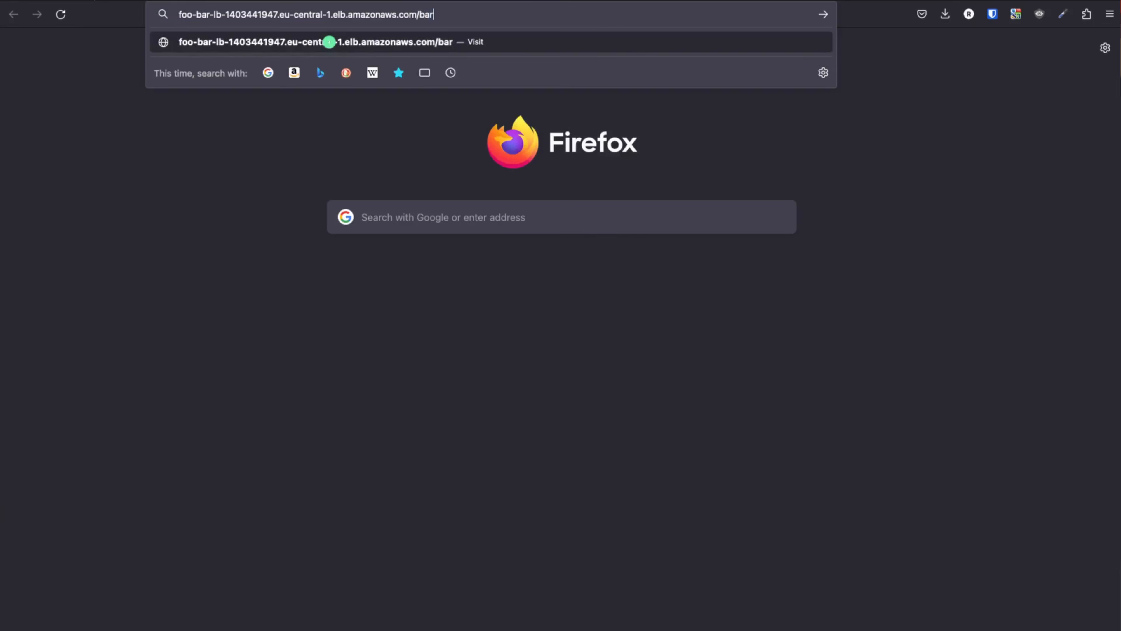
left_click(329, 42)
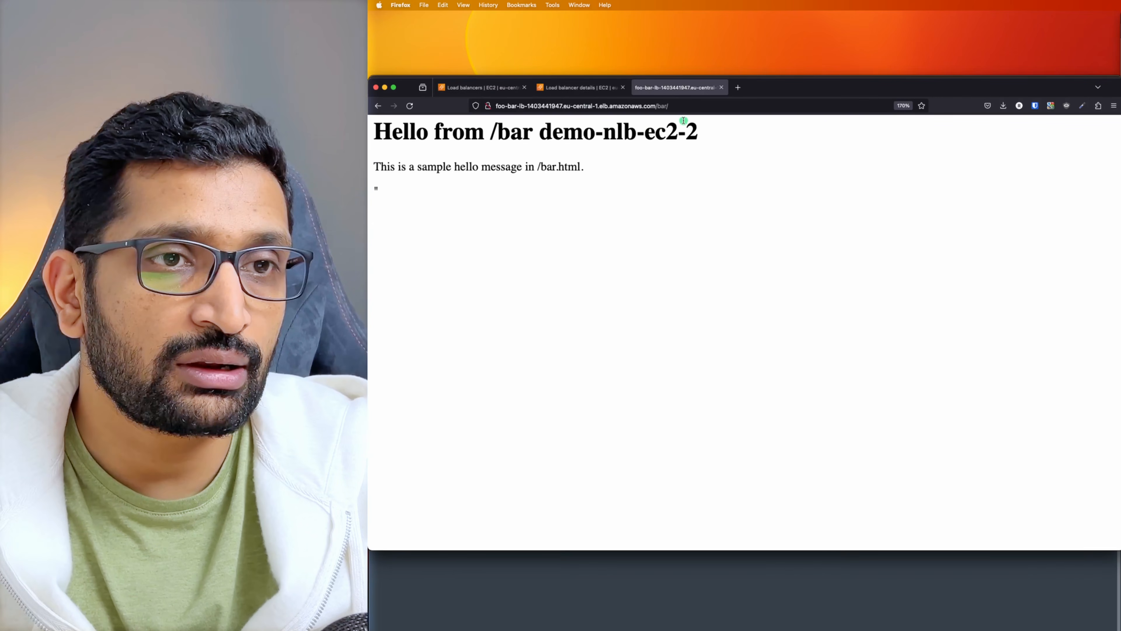
double_click(661, 106)
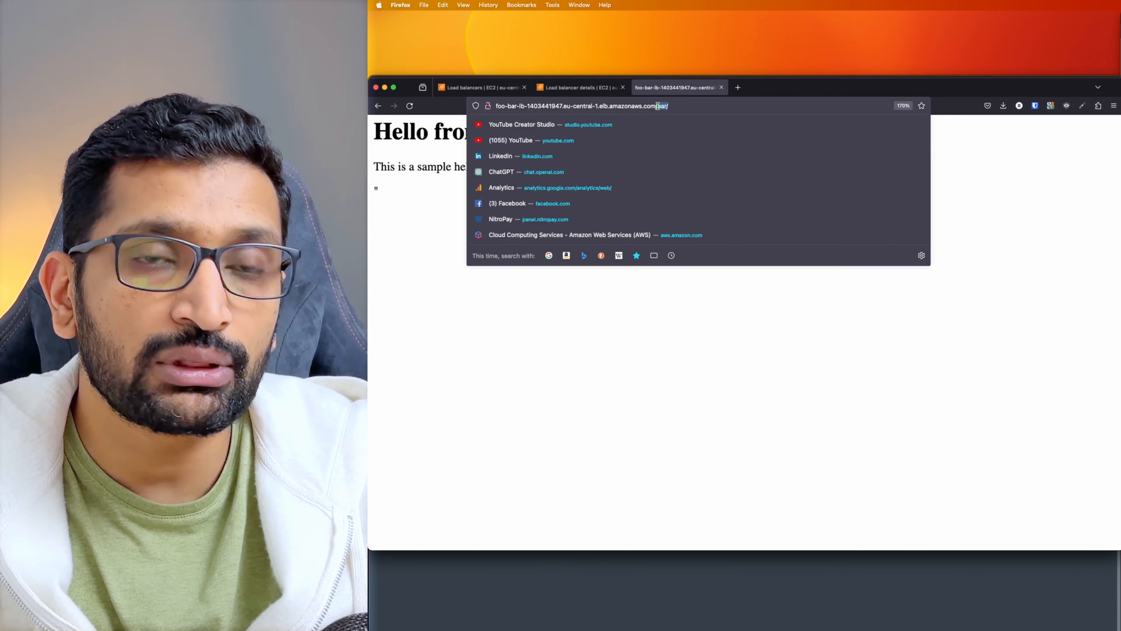
left_click(561, 284)
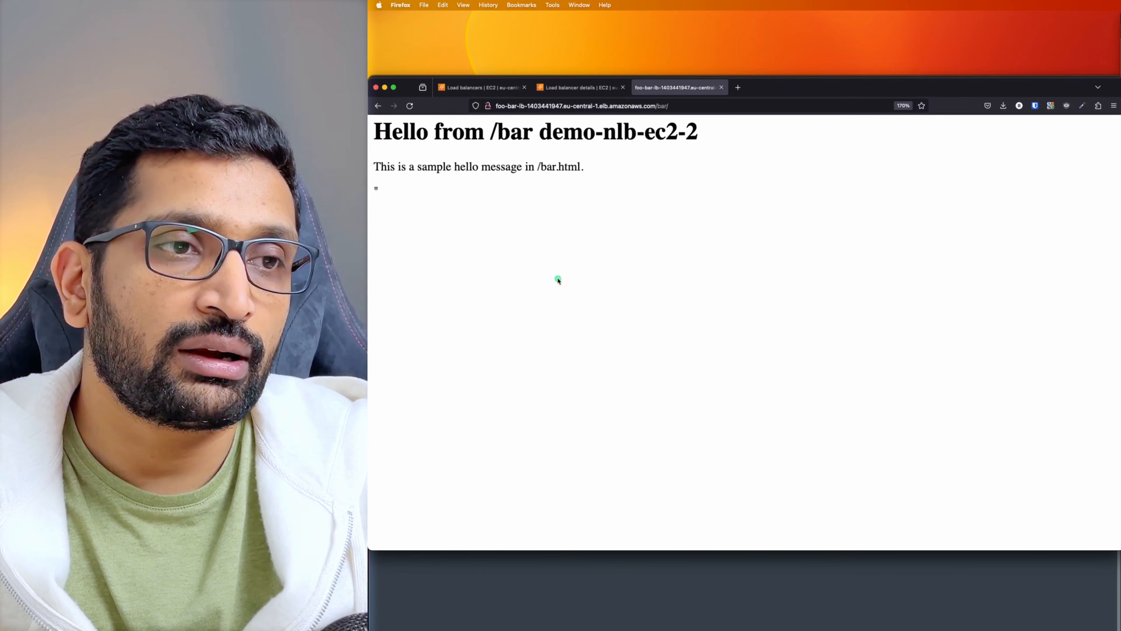
left_click_drag(620, 174, 391, 131)
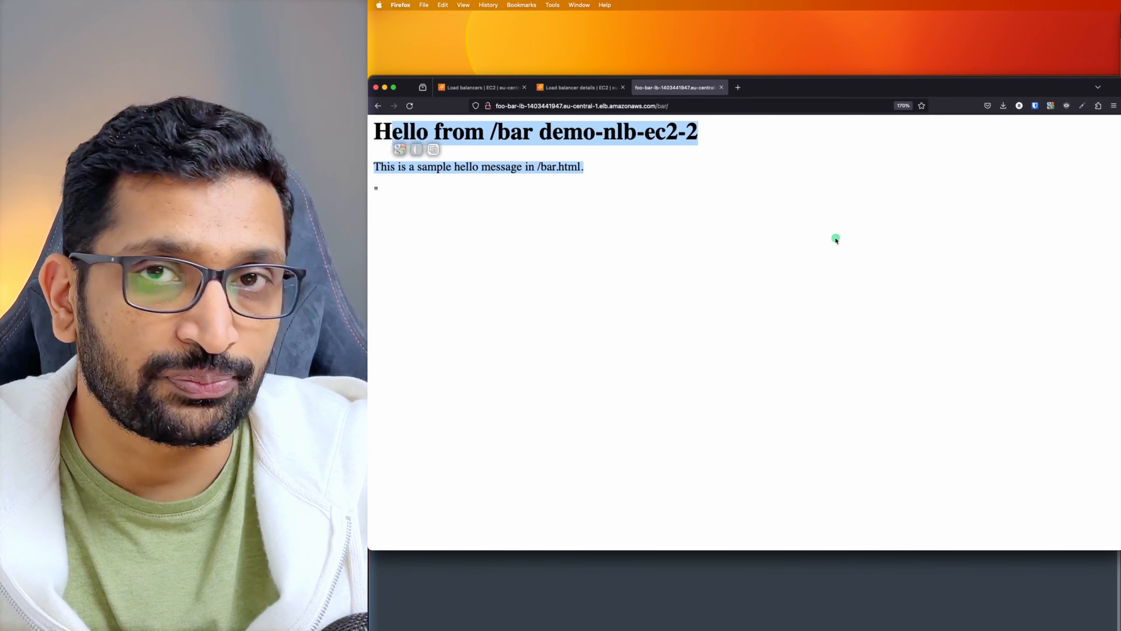
Check the /foo page's hello text, then bring up the Part 18 ALB/NLB diagram
key("super+bracketleft")
left_click(687, 106)
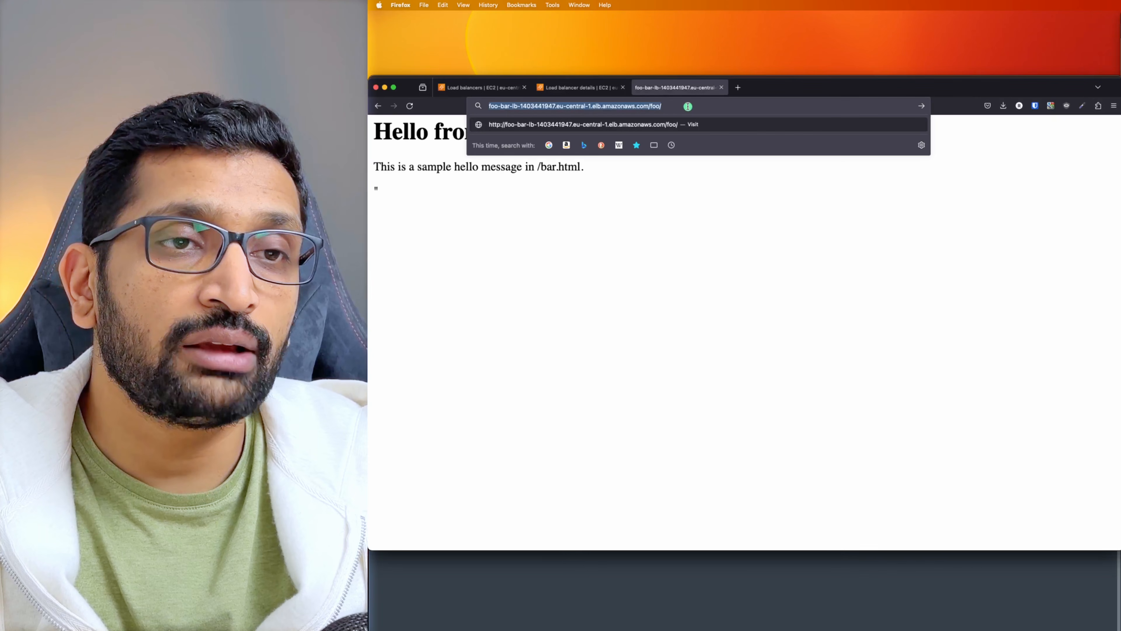
left_click(603, 204)
left_click_drag(623, 178, 369, 127)
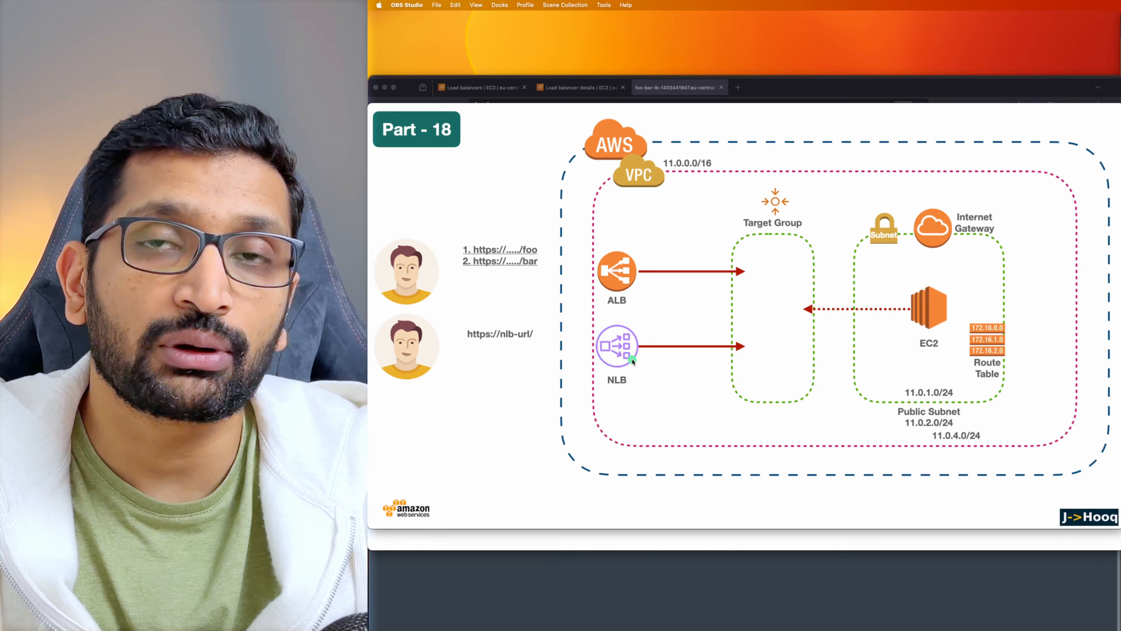
left_click(721, 371)
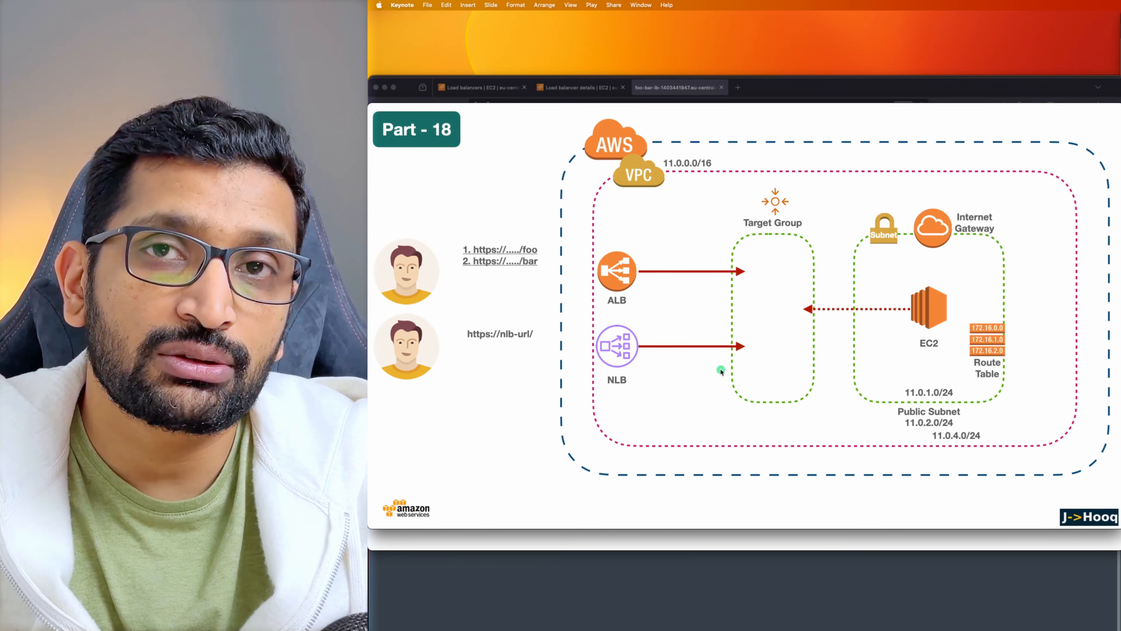